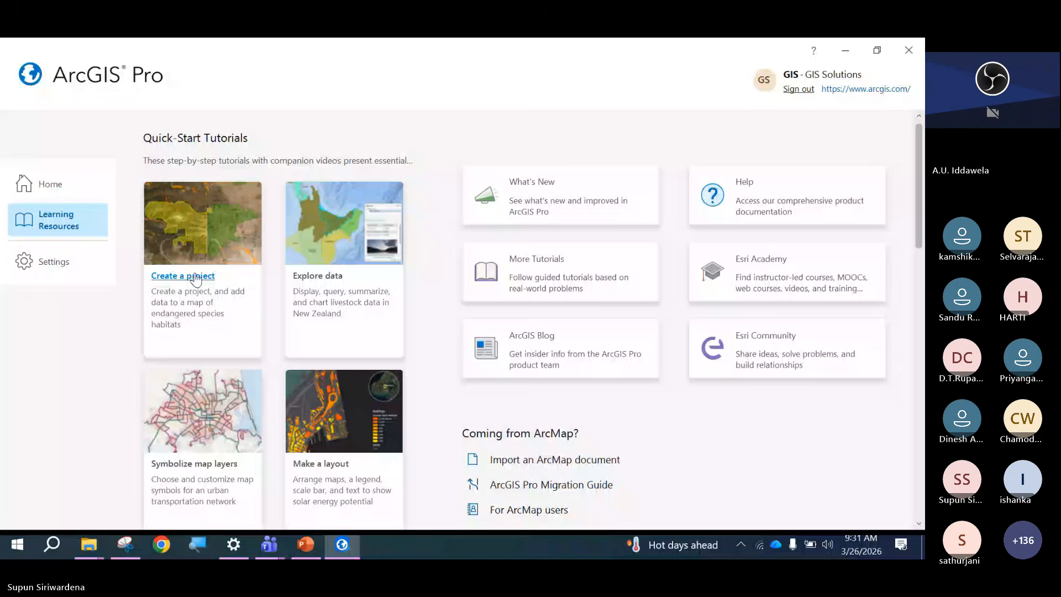
# Open the Create a project quick-start tutorial in a maximized browser window and close the extra loading tab.
pyautogui.click(335, 276)
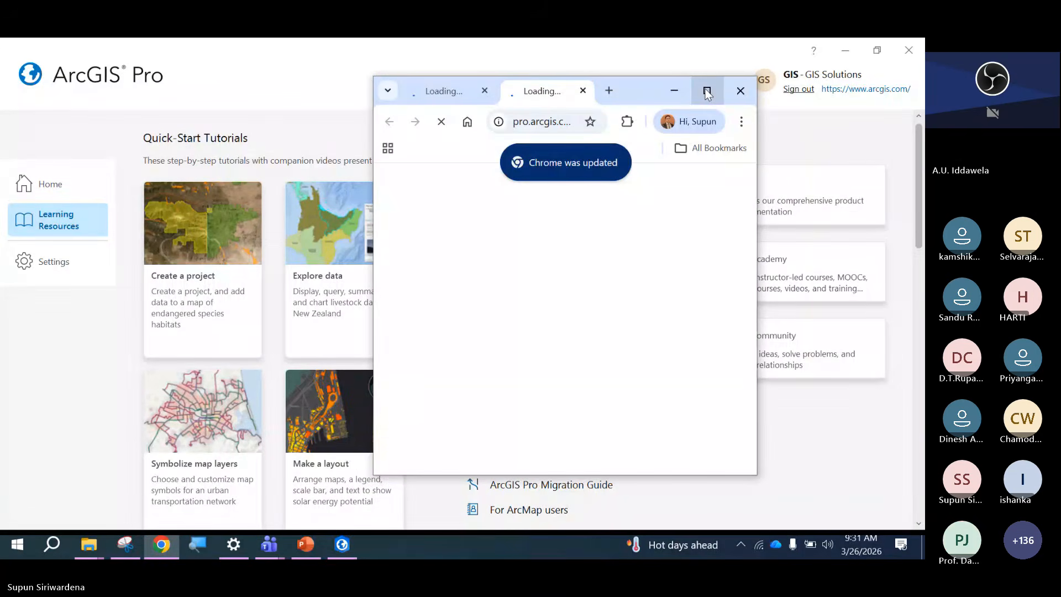
pyautogui.click(708, 93)
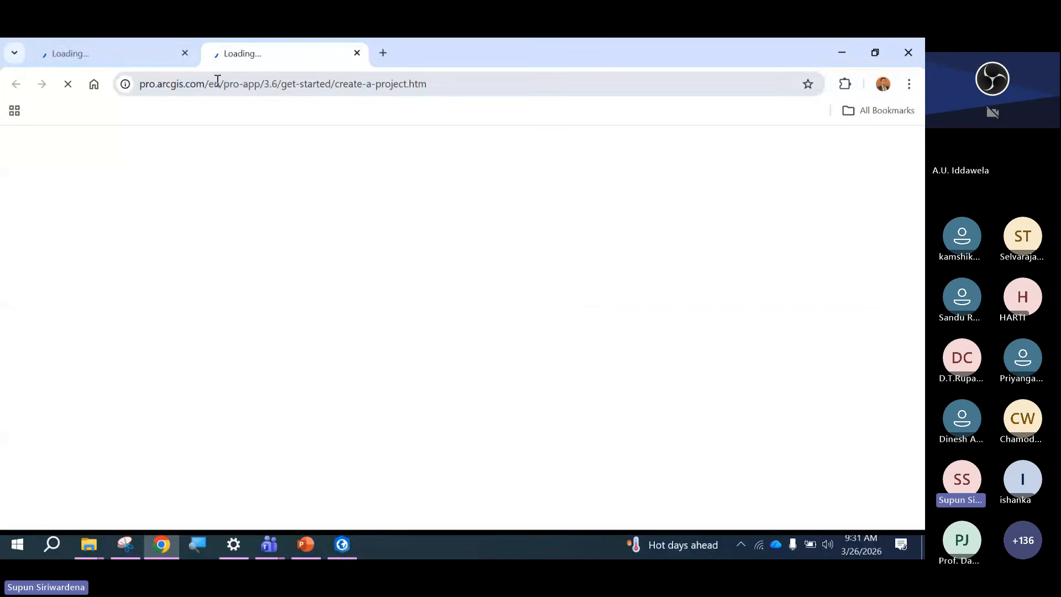
pyautogui.click(185, 54)
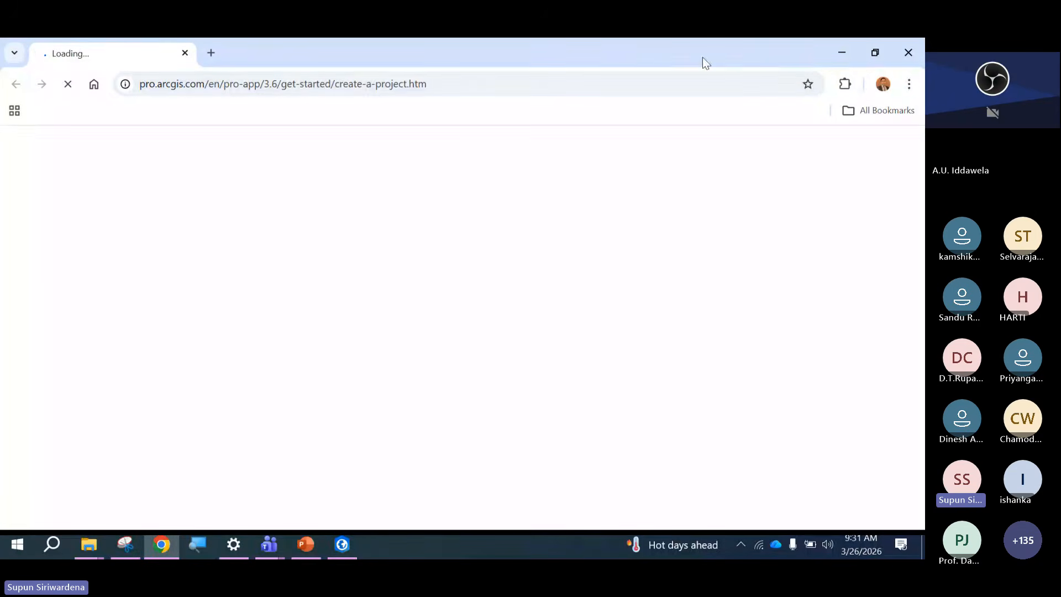
pyautogui.click(831, 48)
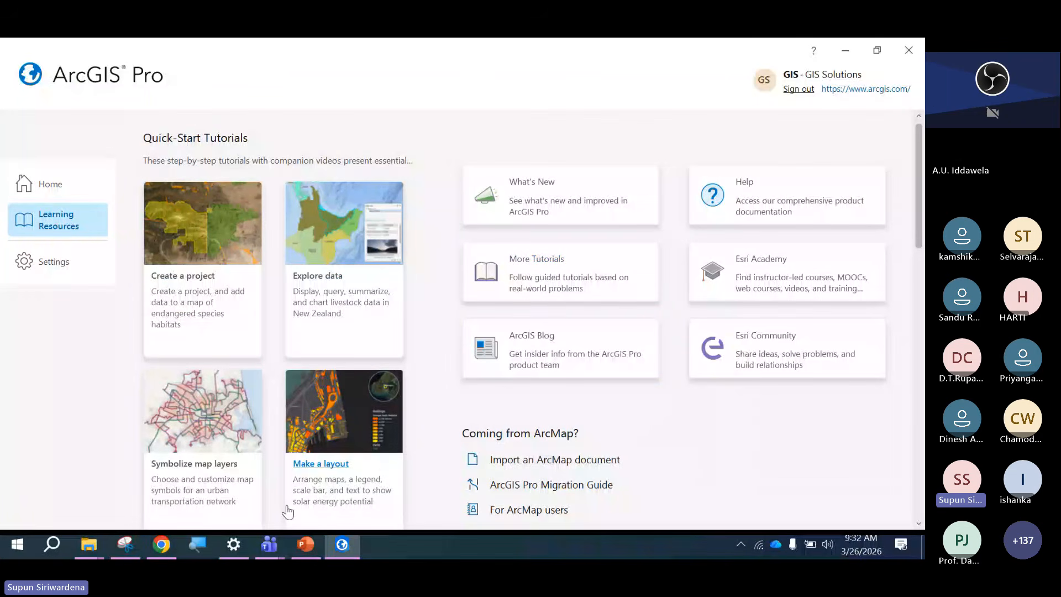
pyautogui.click(161, 545)
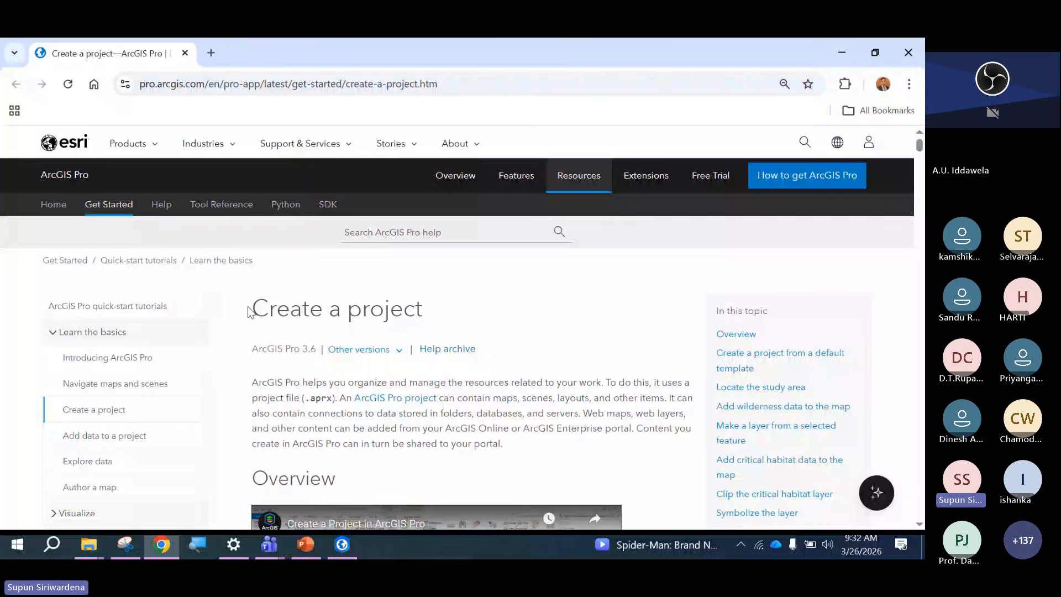
# Examine the Create a project tutorial's instructions for starting a new project from the Map template.
pyautogui.moveTo(250, 312); pyautogui.dragTo(421, 309)
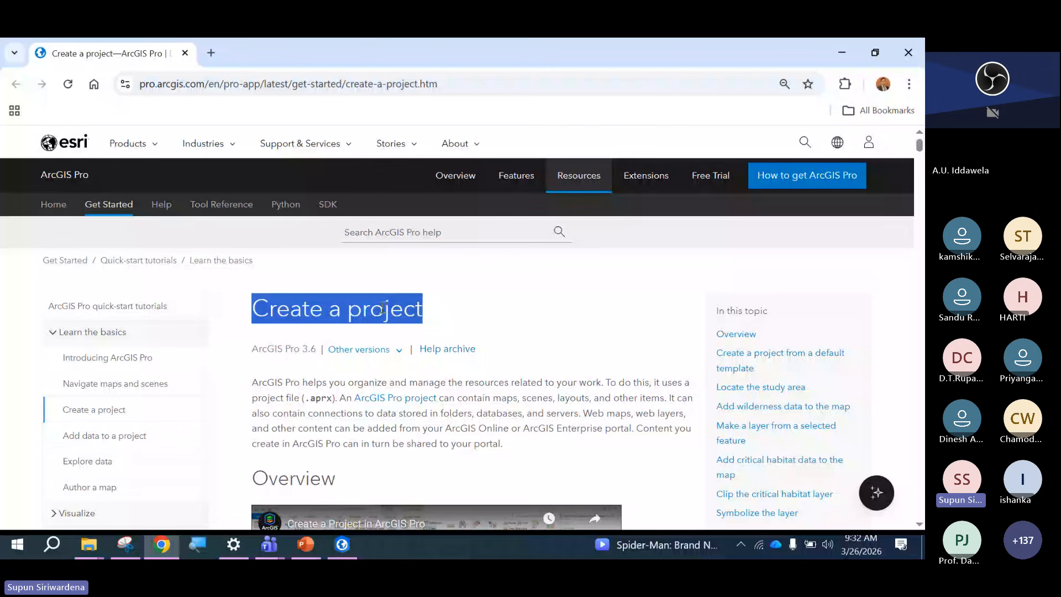
pyautogui.scroll(-10, 297, 306)
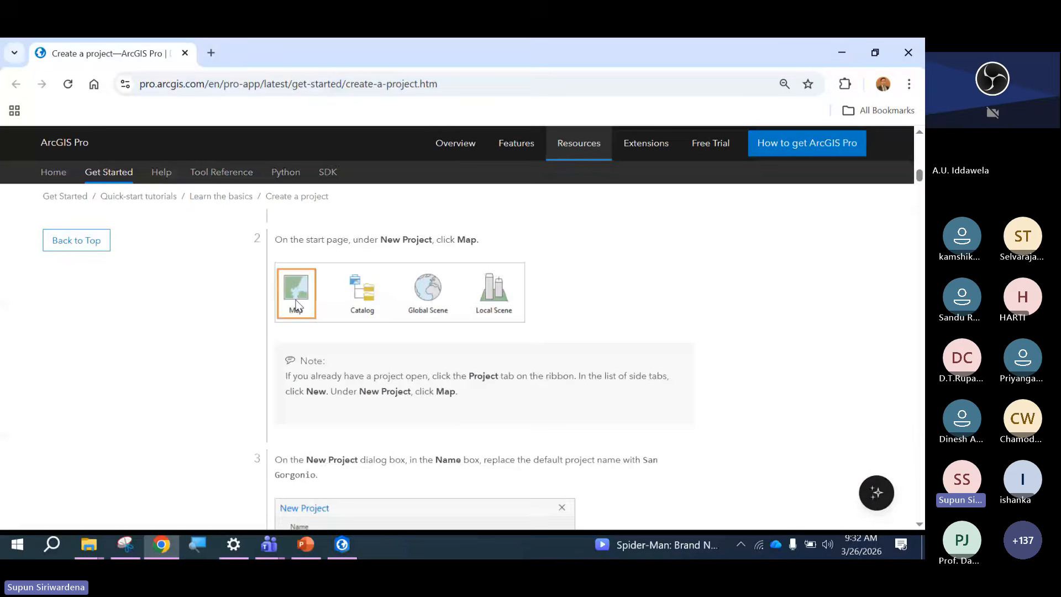
pyautogui.scroll(1, 459, 303)
pyautogui.scroll(-1, 459, 298)
pyautogui.moveTo(244, 225); pyautogui.dragTo(383, 360)
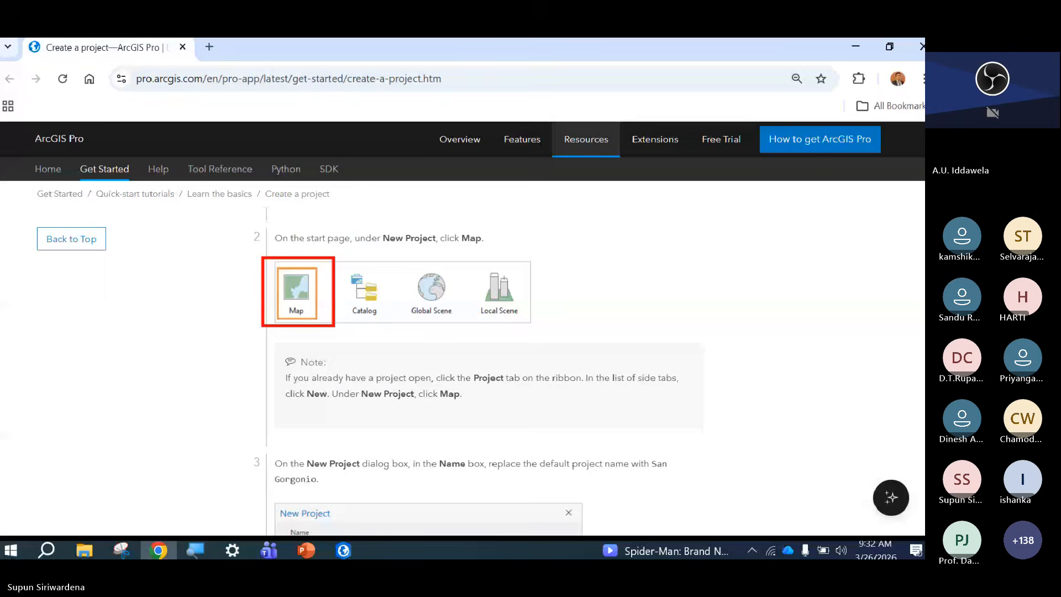
pyautogui.press('Escape')
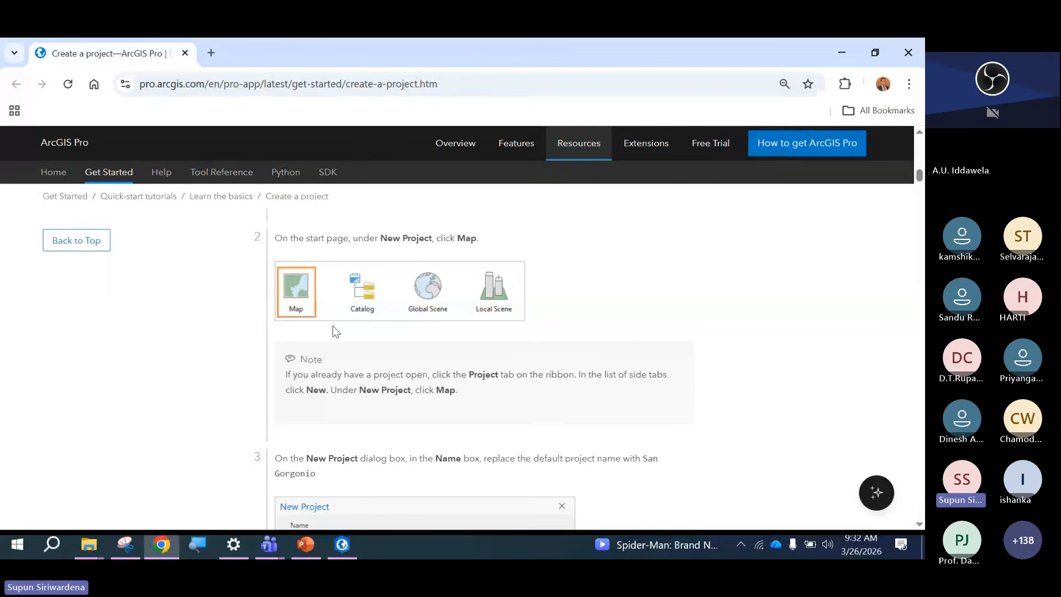
# Read the tutorial's instructions from naming the San Gorgonio project in the New Project dialog through to locating the study area.
pyautogui.scroll(-4, 333, 326)
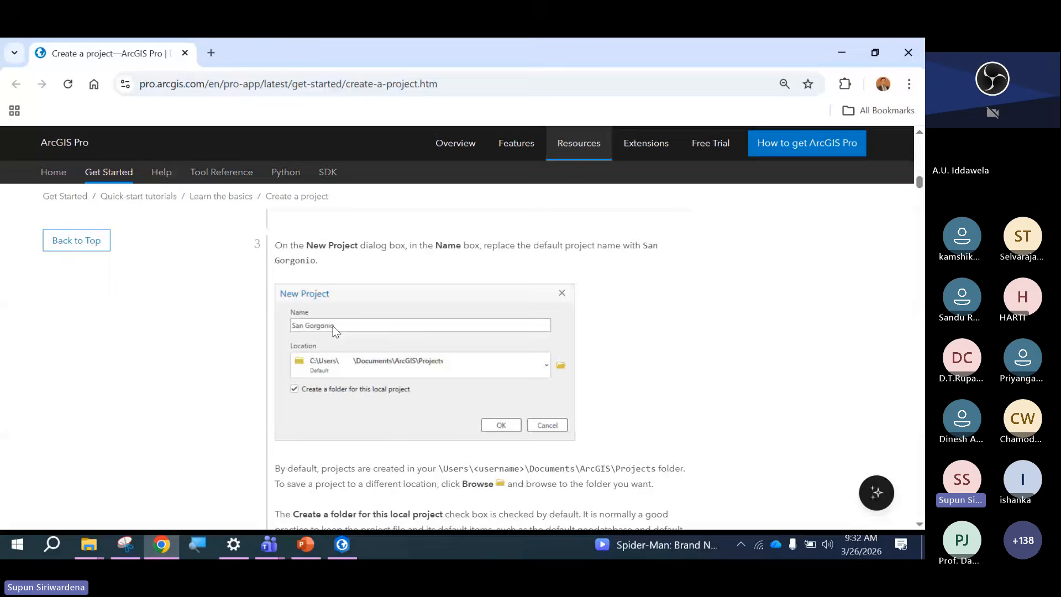
pyautogui.scroll(-2, 333, 326)
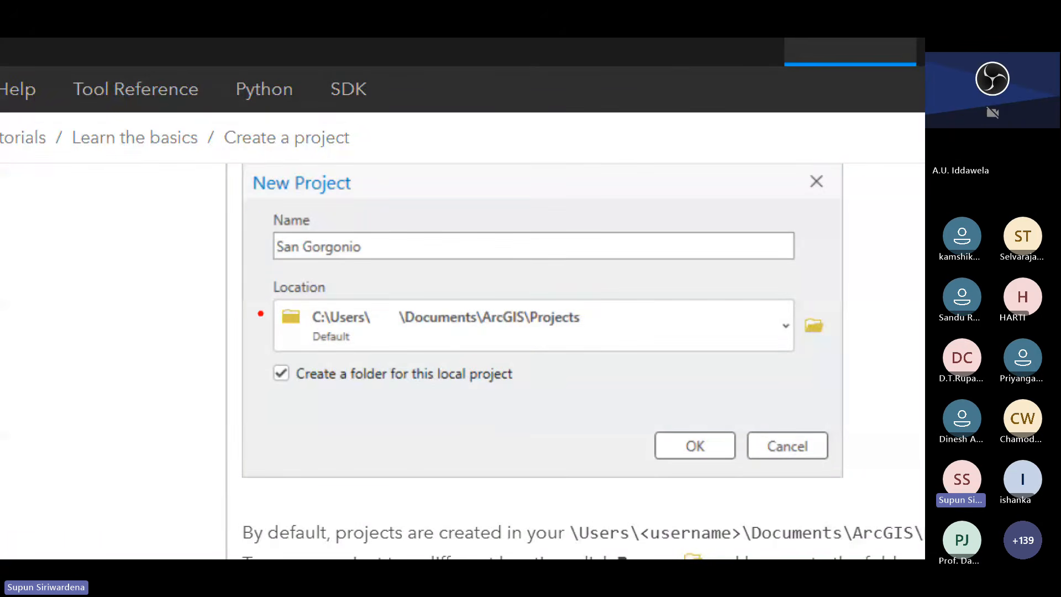
pyautogui.press('Escape')
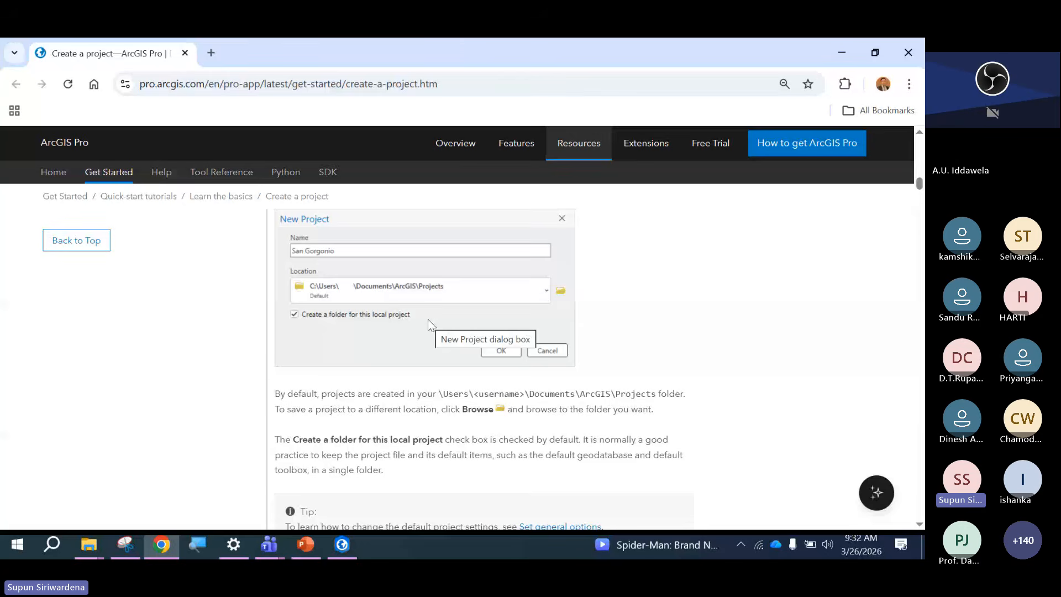
pyautogui.scroll(-5, 428, 320)
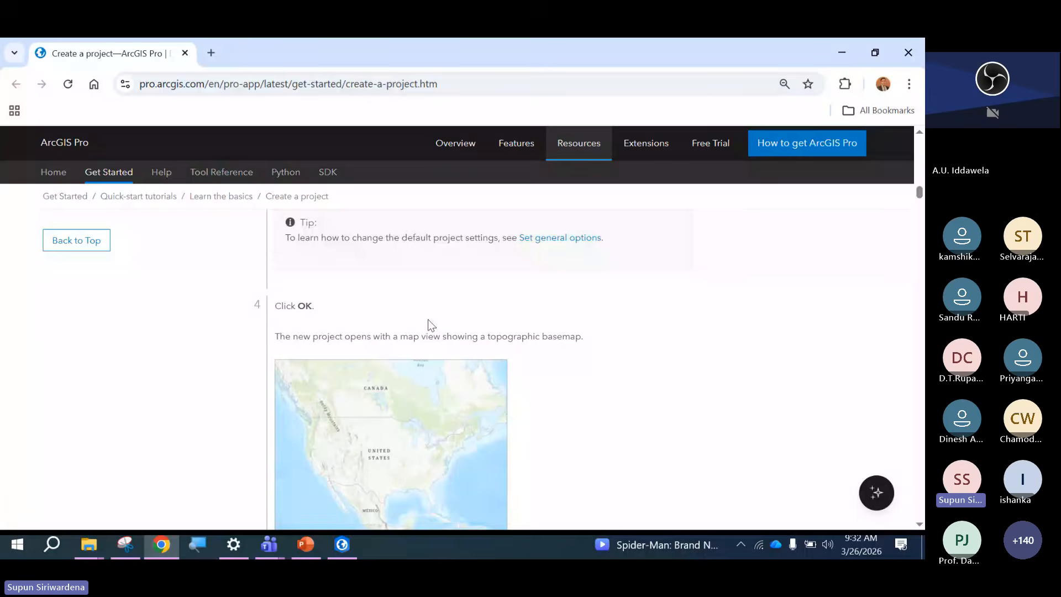
pyautogui.scroll(-4, 428, 324)
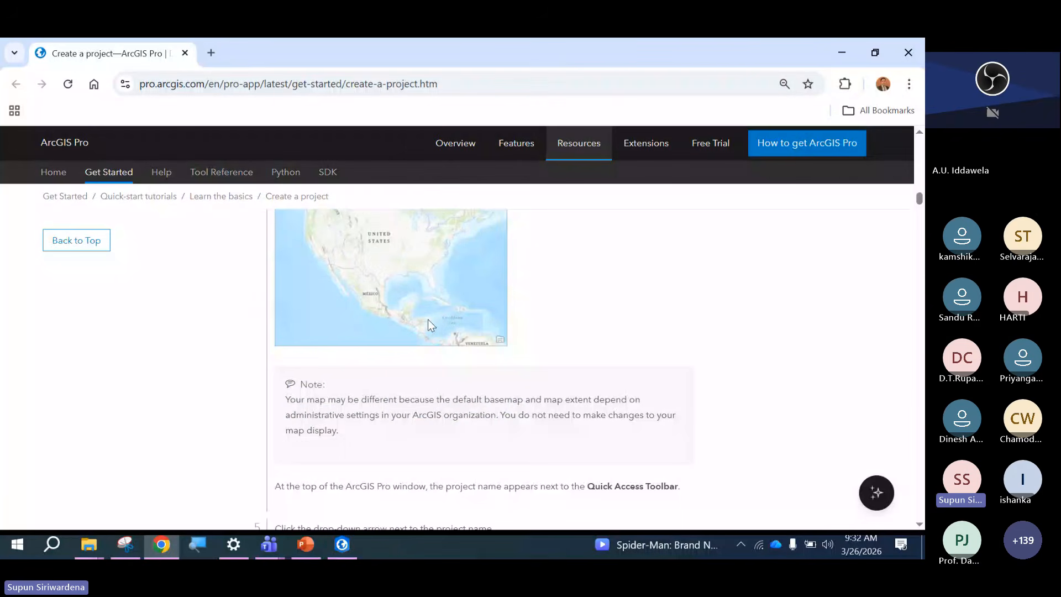
pyautogui.scroll(-8, 428, 319)
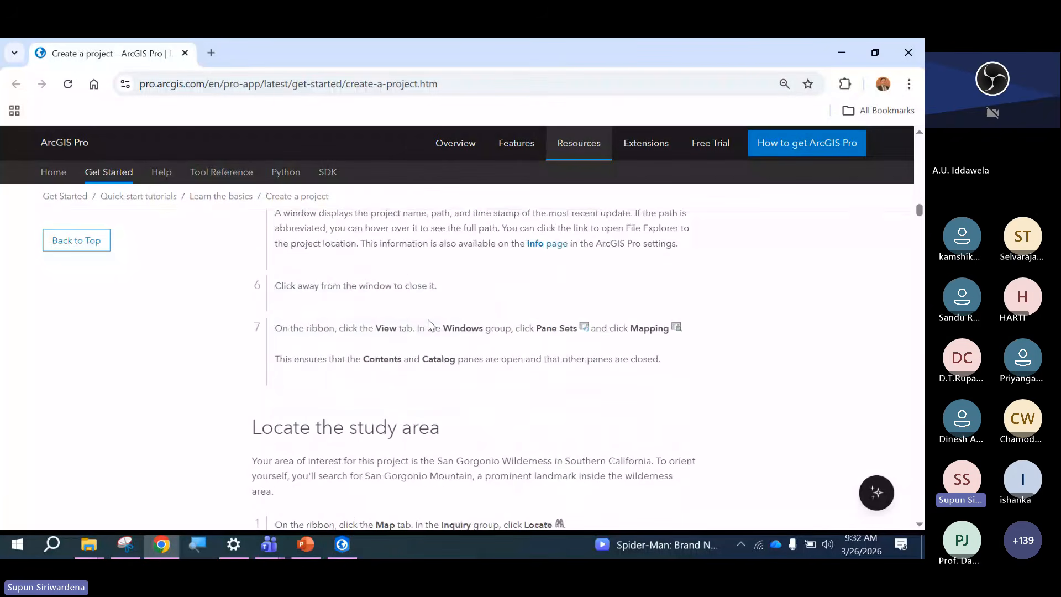
pyautogui.scroll(-3, 429, 322)
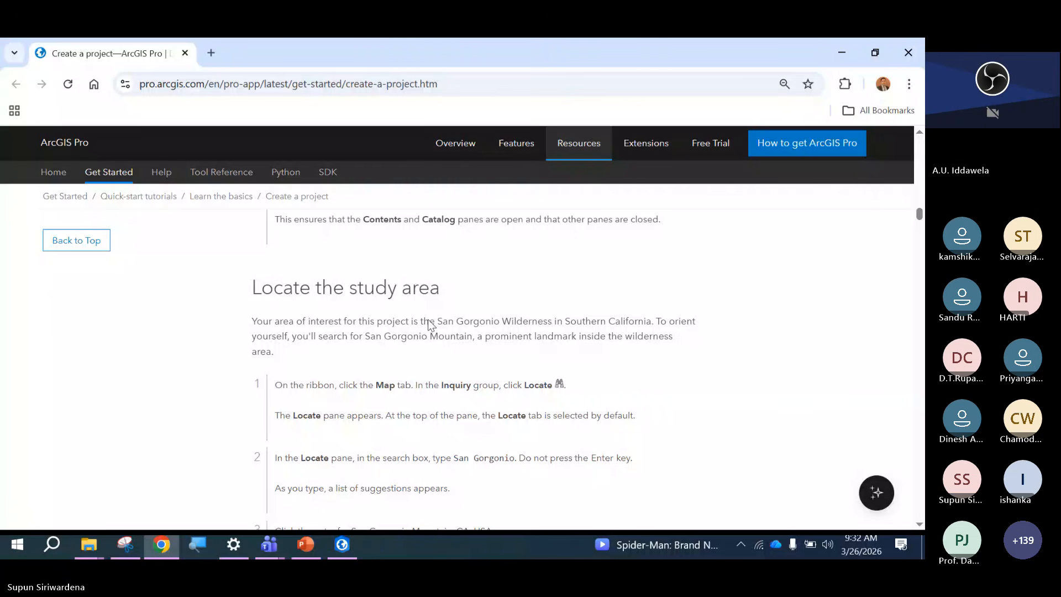
# Review the tutorial's overview video, estimated time and software requirements, and the section on creating a project from a default template.
pyautogui.scroll(10, 437, 334)
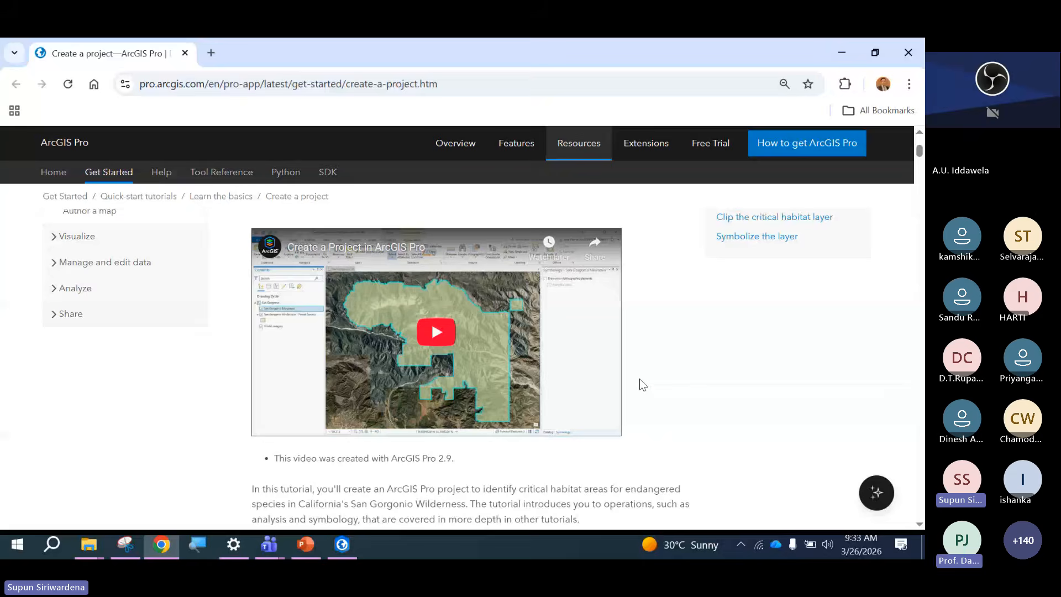
pyautogui.scroll(-1, 639, 379)
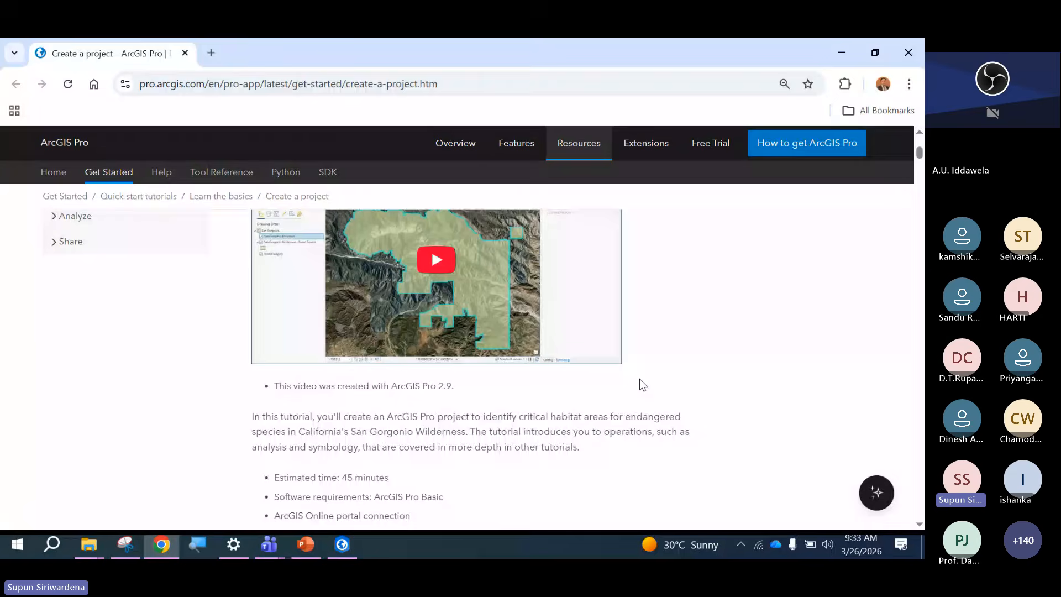
pyautogui.scroll(-1, 639, 380)
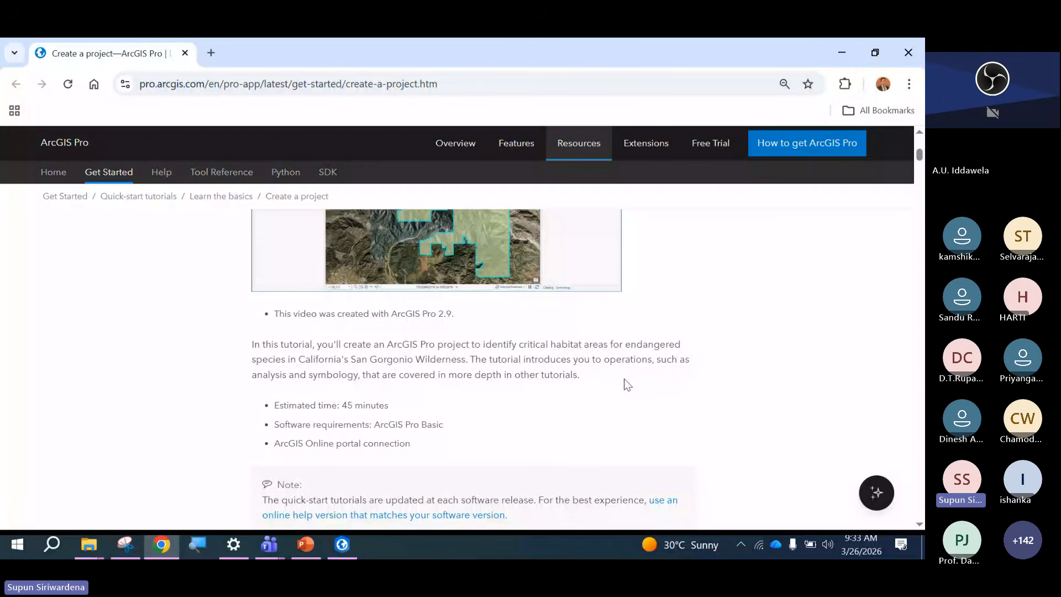
pyautogui.scroll(-5, 625, 380)
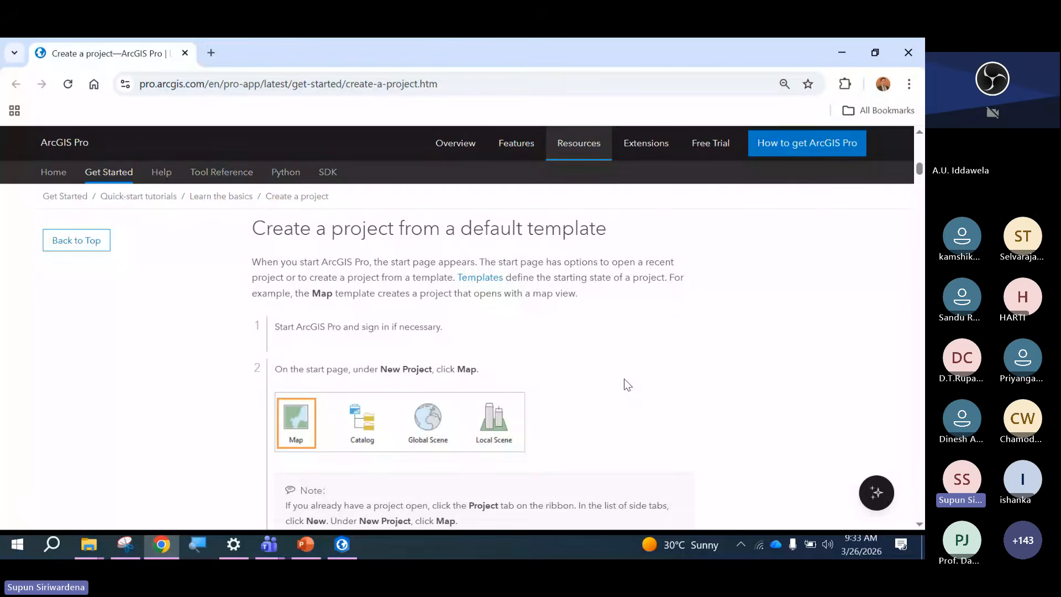
pyautogui.scroll(-8, 625, 379)
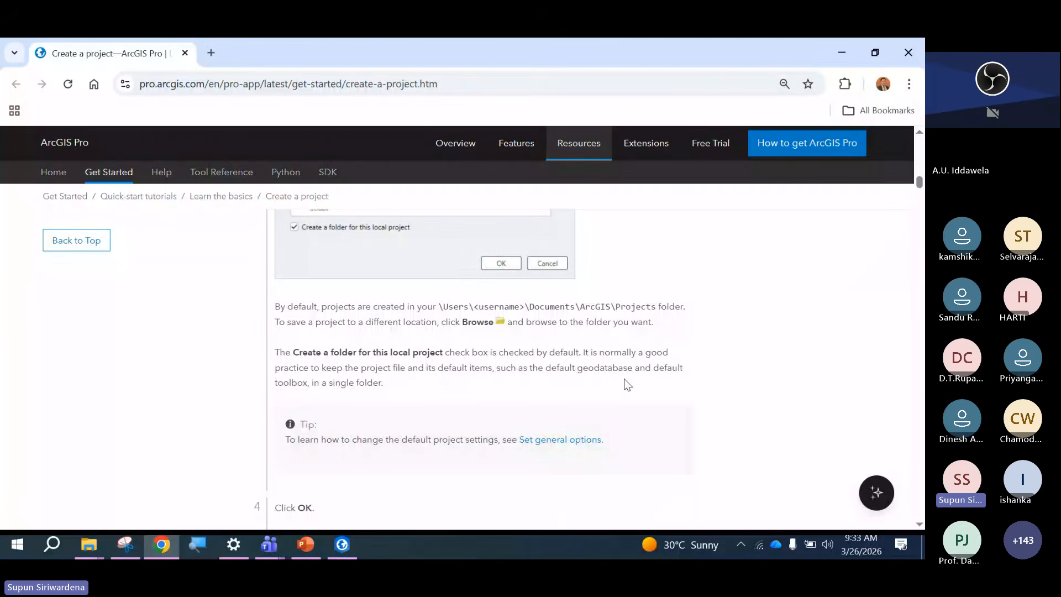
# Open the Esri Academy home page and mark the Make an Impact with Modern Geo Apps MOOC banner.
pyautogui.click(836, 52)
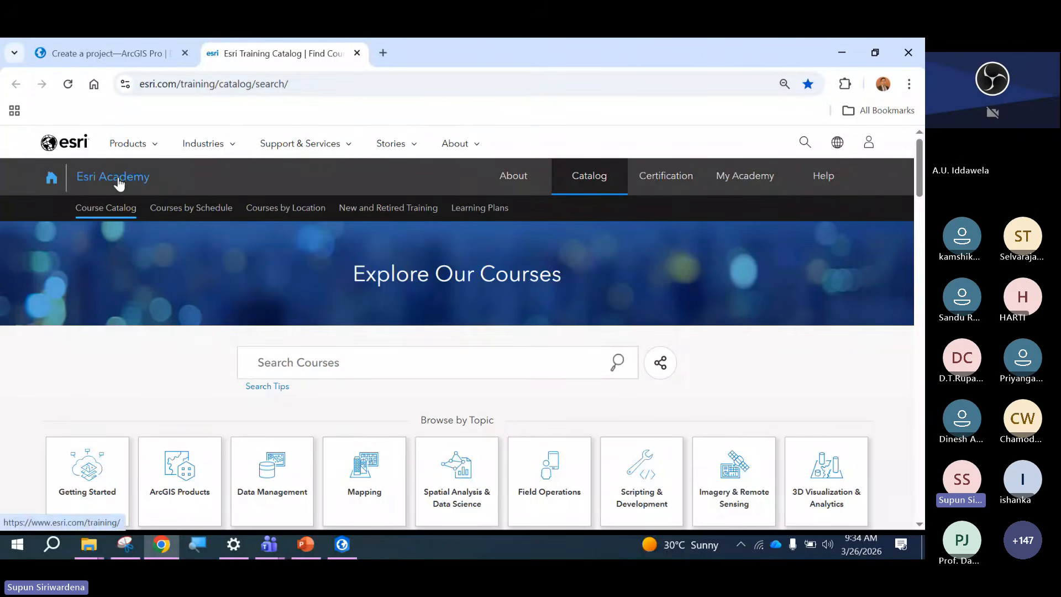
pyautogui.click(119, 183)
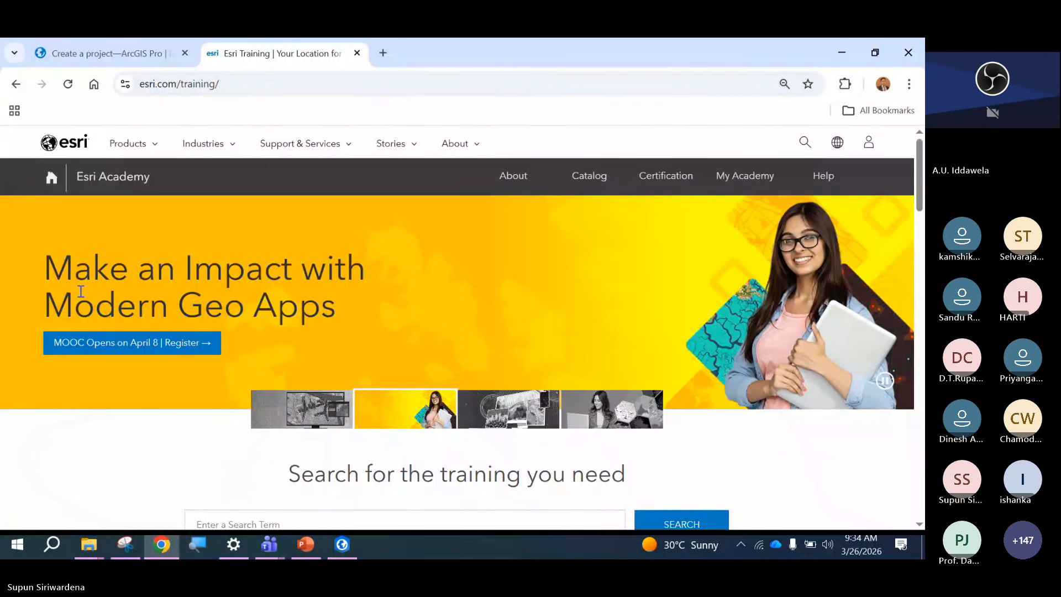
pyautogui.hotkey('ctrl', '1')
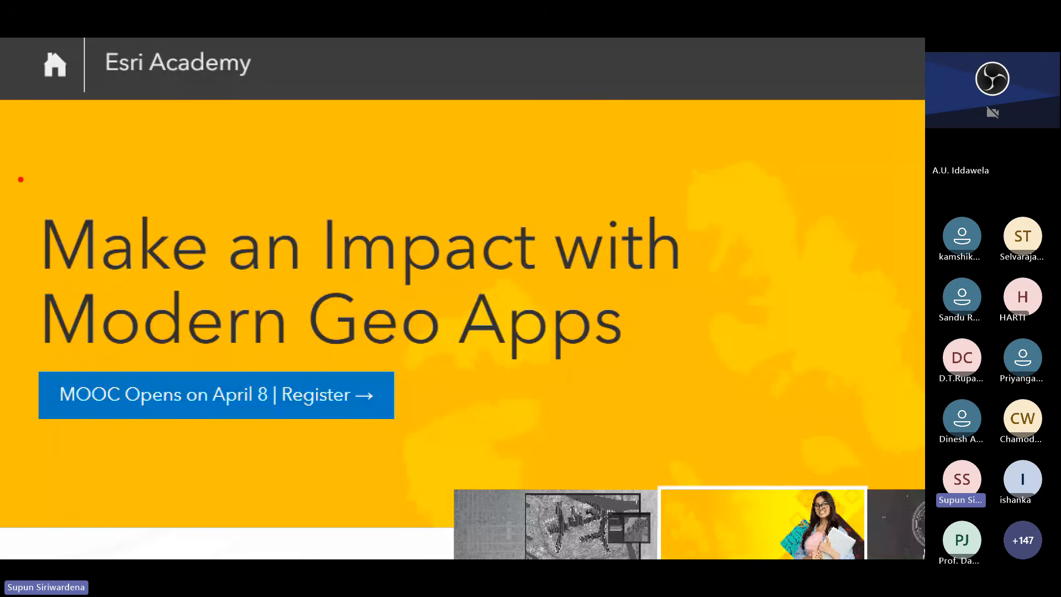
pyautogui.moveTo(16, 169)
pyautogui.mouseDown()
pyautogui.moveTo(40, 206)
pyautogui.moveTo(326, 384)
pyautogui.moveTo(508, 427)
pyautogui.moveTo(777, 431)
pyautogui.moveTo(789, 442)
pyautogui.mouseUp()
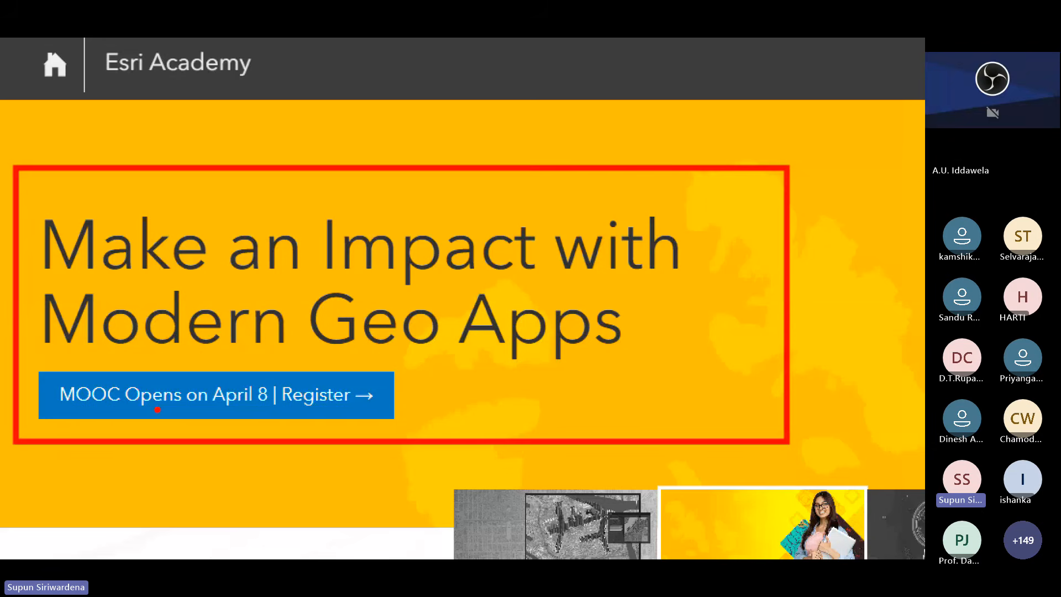
# Return to the Esri training catalog and filter the courses by the Web Course format.
pyautogui.hotkey('alt', 'Tab')
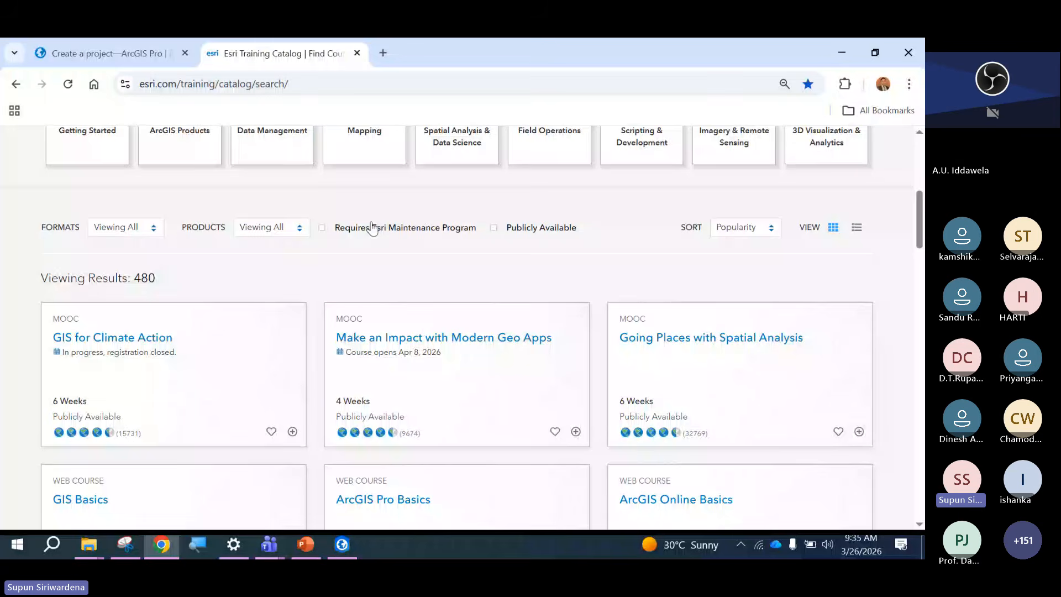
pyautogui.click(137, 230)
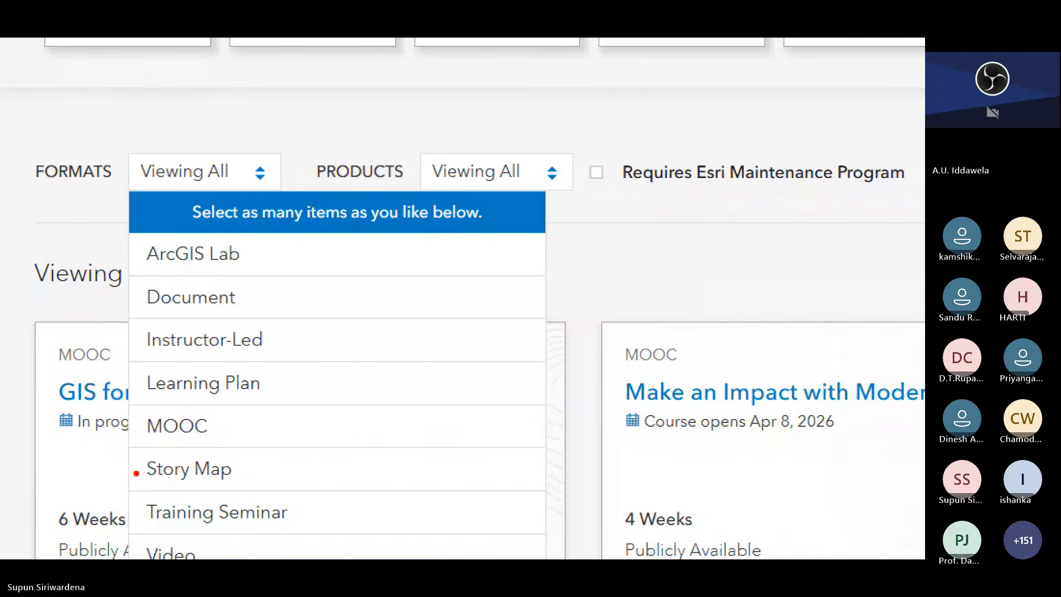
pyautogui.press('Escape')
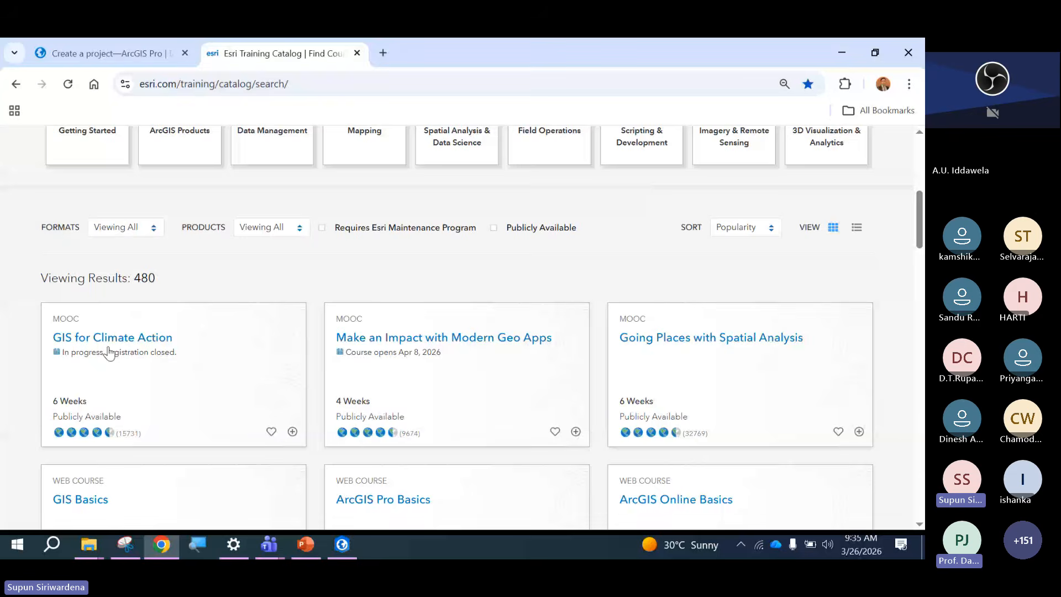
pyautogui.click(131, 237)
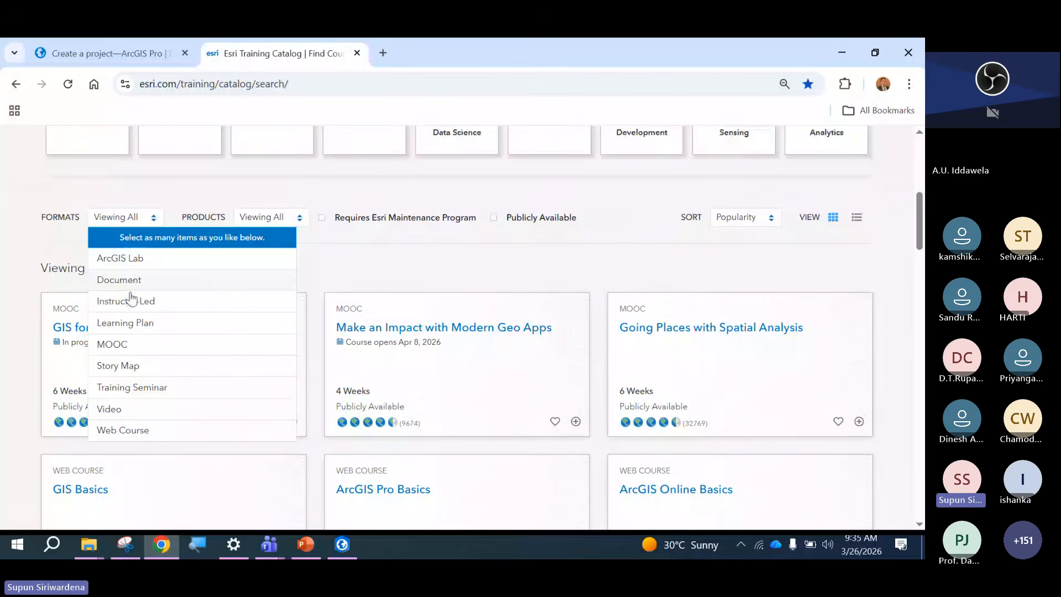
pyautogui.scroll(-3, 138, 277)
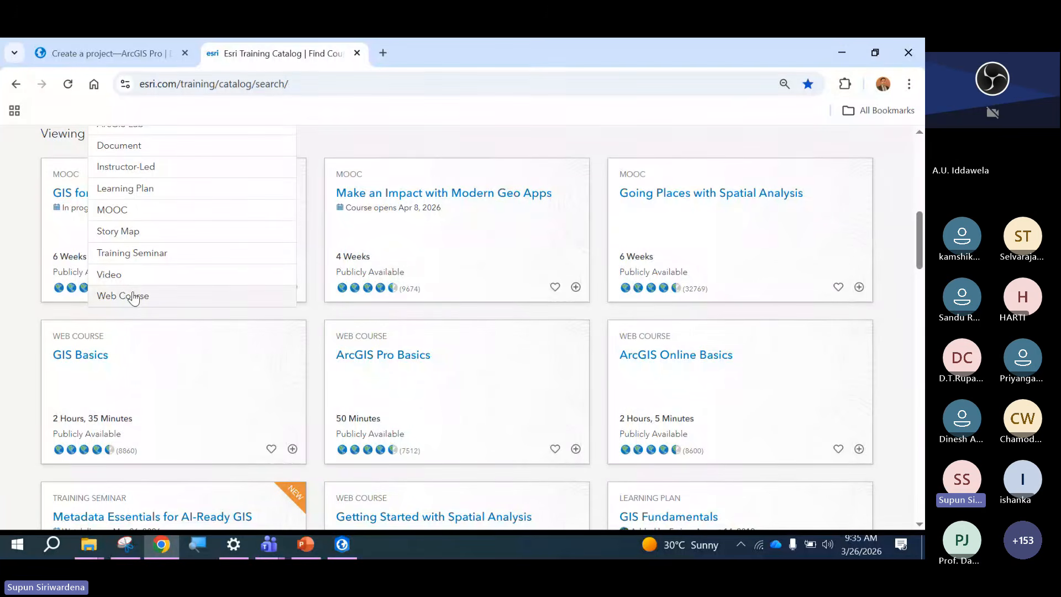
pyautogui.click(127, 296)
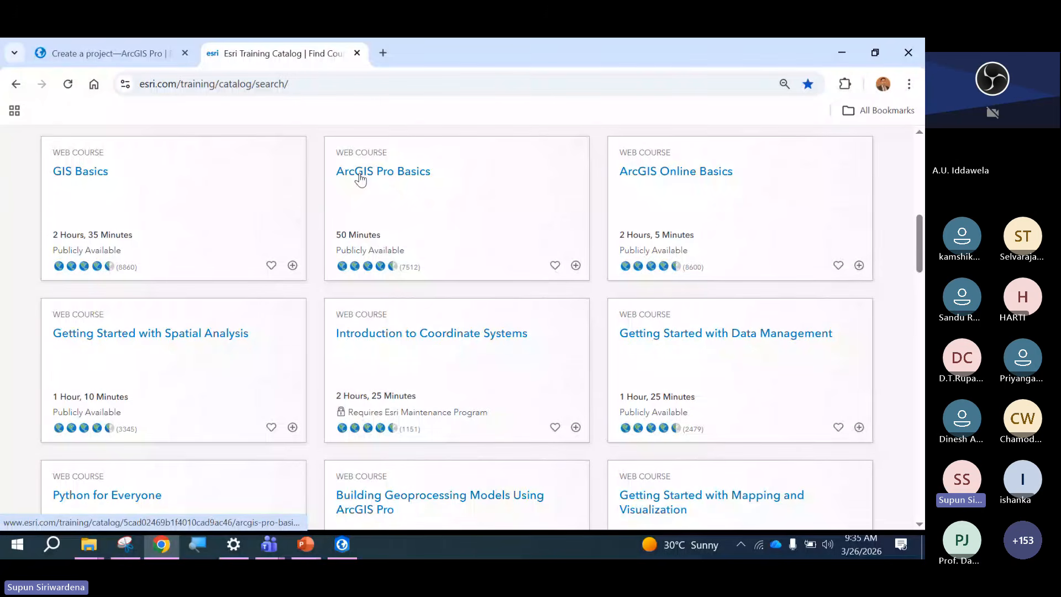
# Open the ArcGIS Pro Basics web course and examine its availability, description, goals and suggested skills.
pyautogui.click(360, 173)
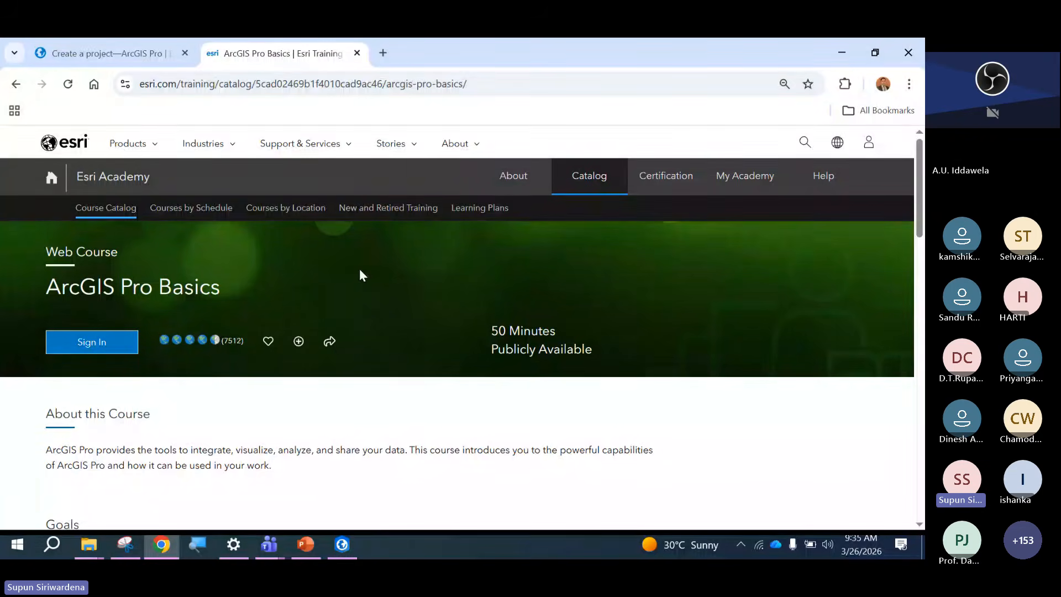
pyautogui.scroll(-1, 359, 276)
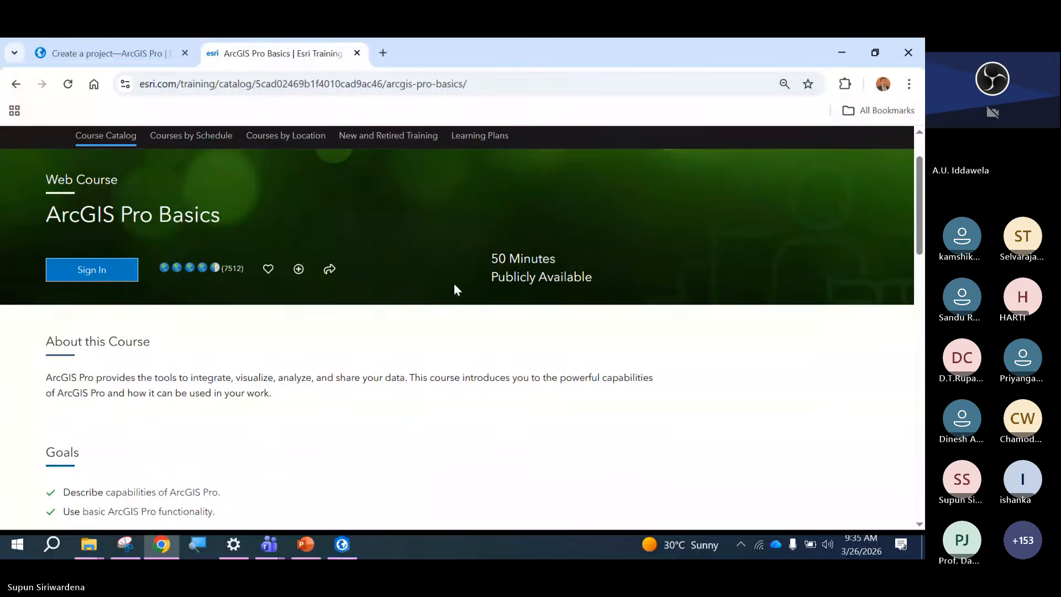
pyautogui.moveTo(491, 280); pyautogui.dragTo(595, 281)
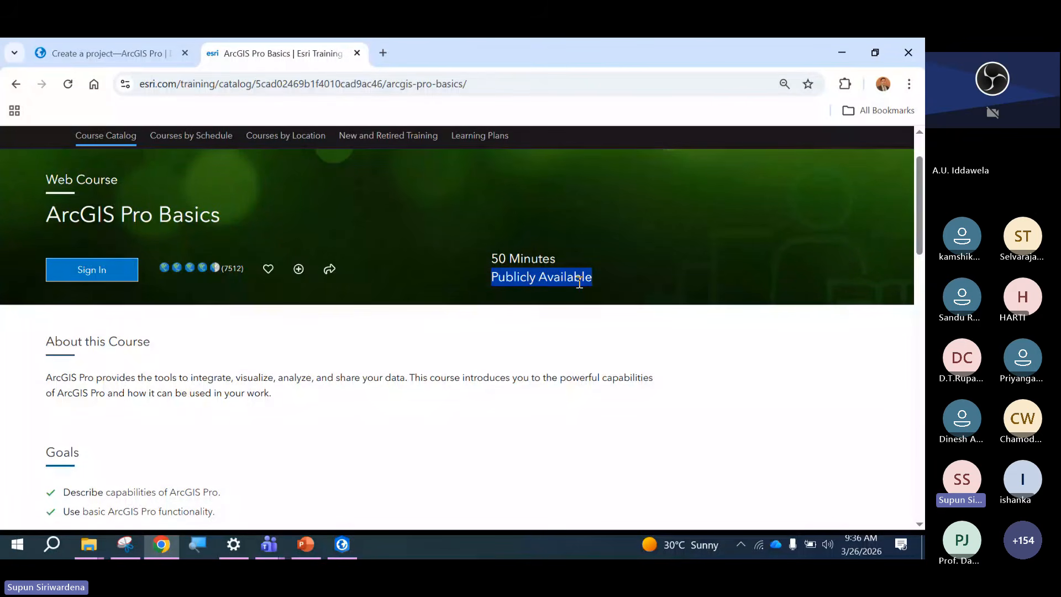
pyautogui.scroll(-3, 489, 303)
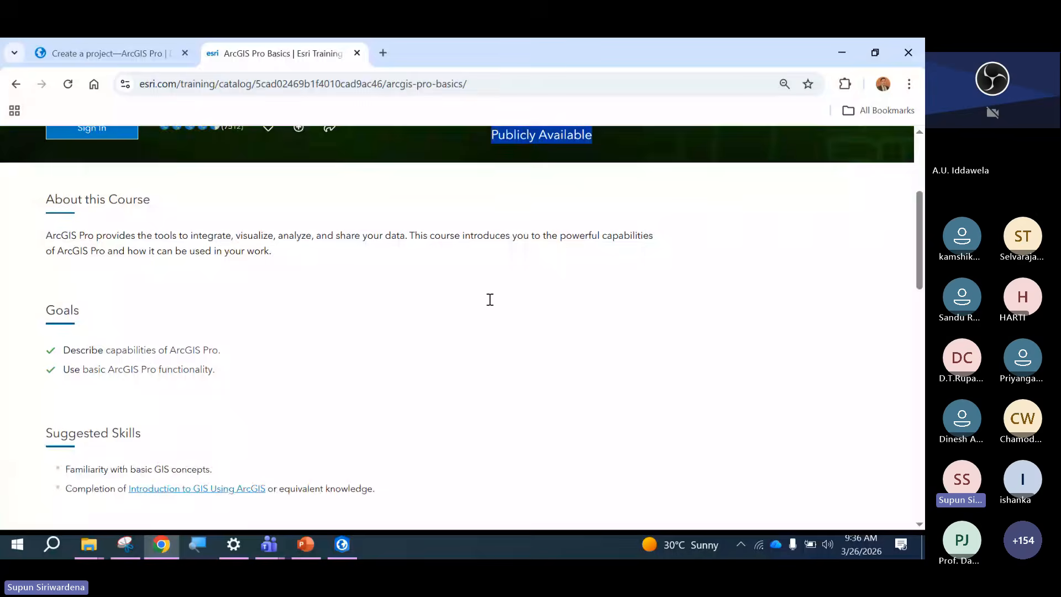
# Examine the software requirements and related training listed for the ArcGIS Pro Basics course.
pyautogui.scroll(-4, 490, 300)
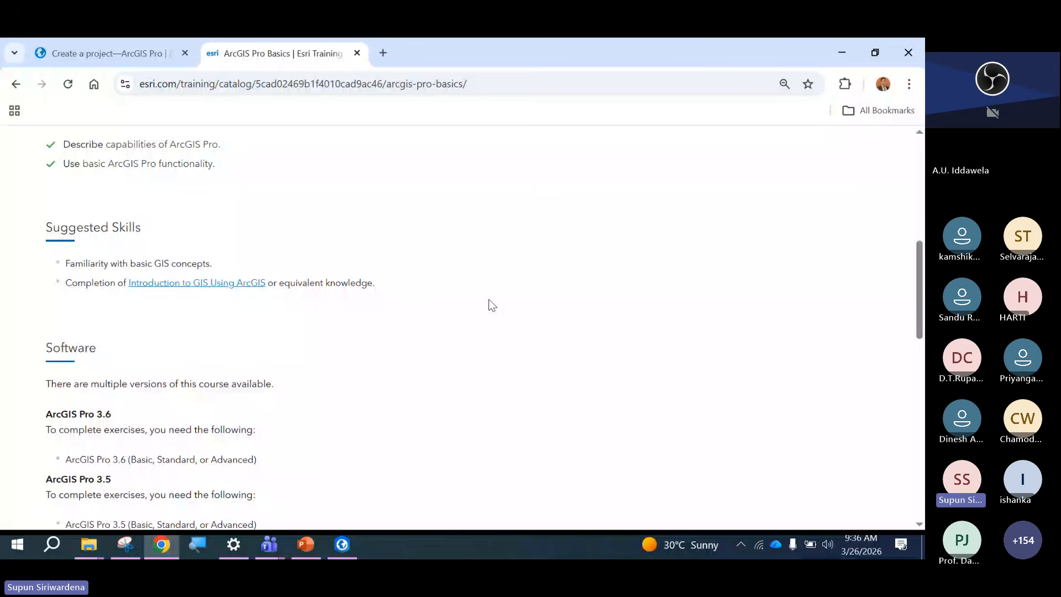
pyautogui.scroll(-3, 489, 299)
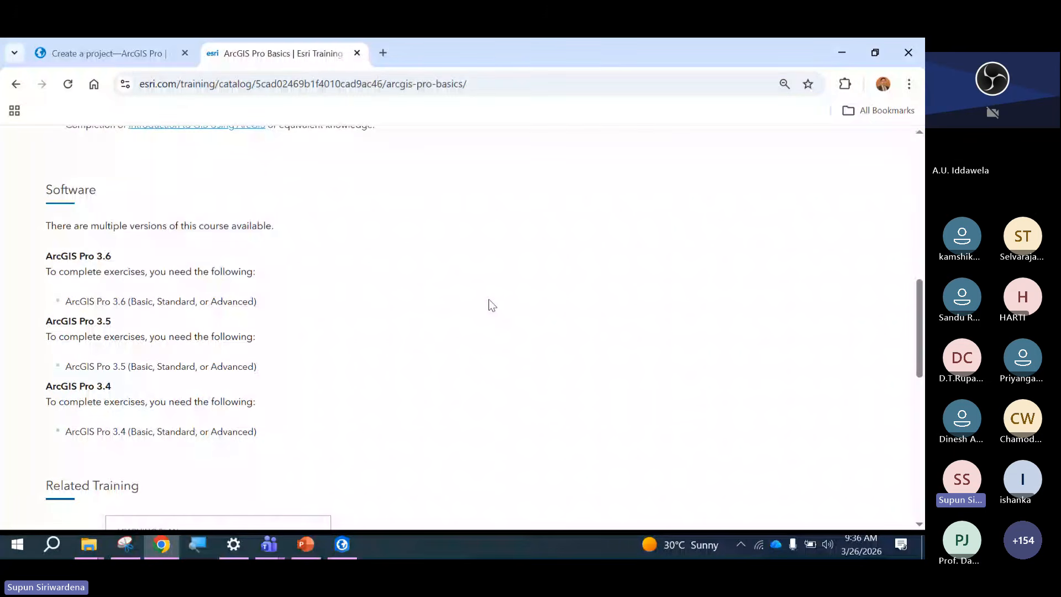
pyautogui.scroll(-4, 489, 300)
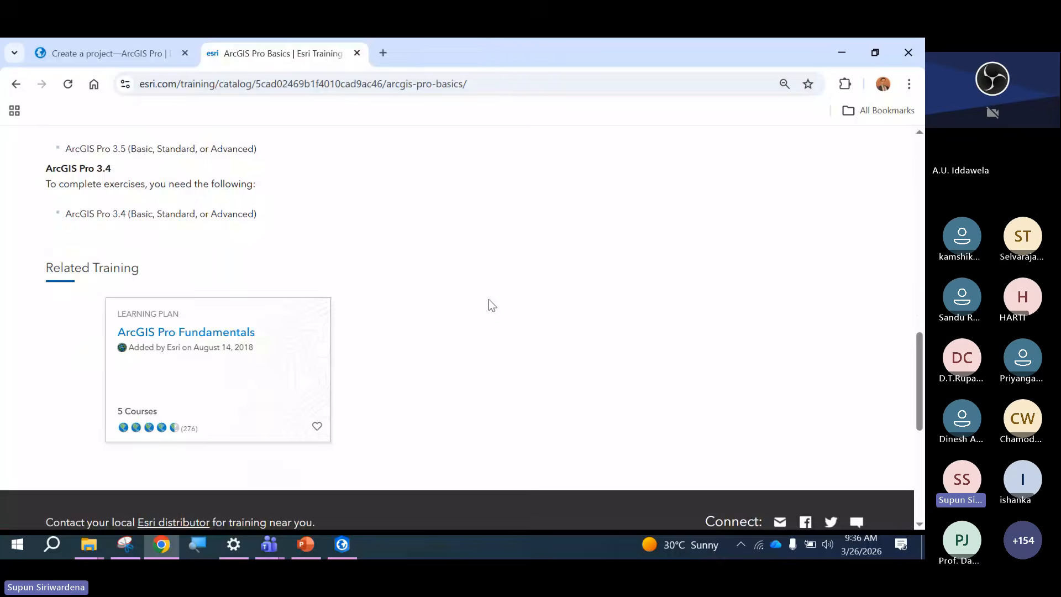
pyautogui.scroll(-1, 489, 299)
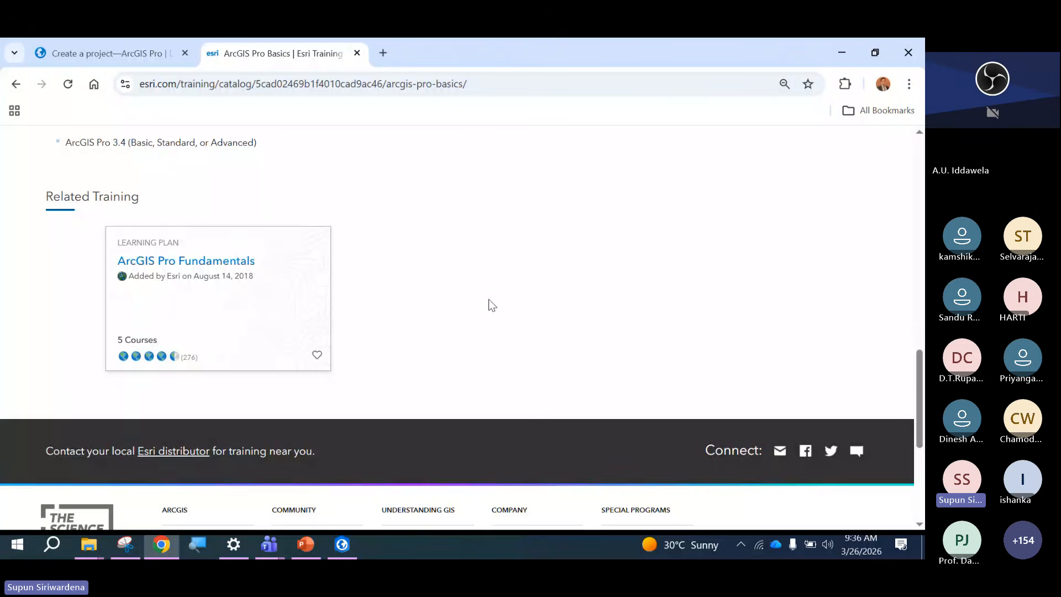
pyautogui.scroll(15, 489, 299)
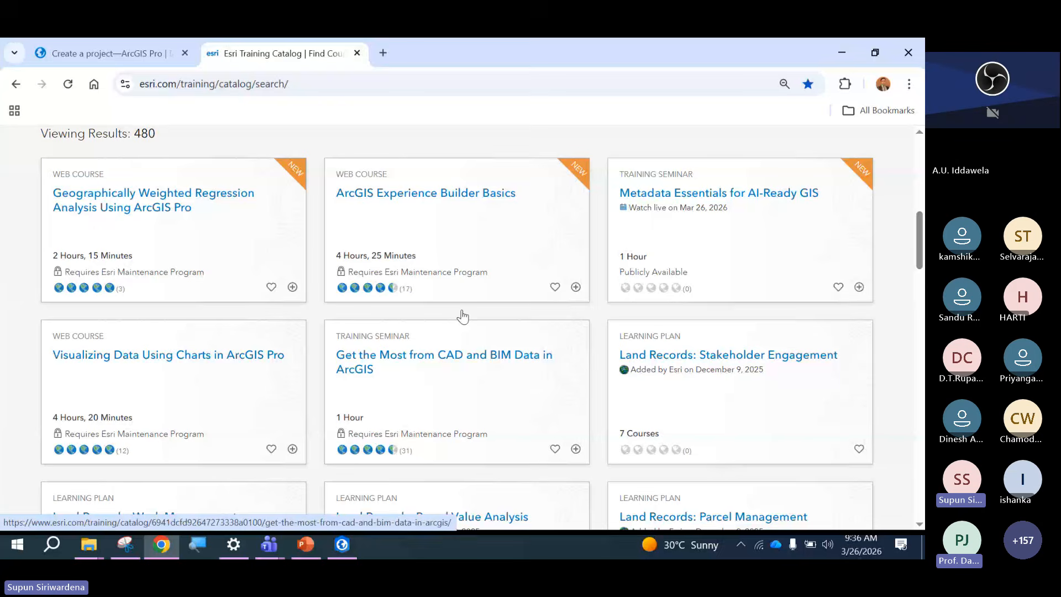
# Switch to ArcGIS Pro and open the application Options from the start page's settings.
pyautogui.hotkey('alt', 'Tab')
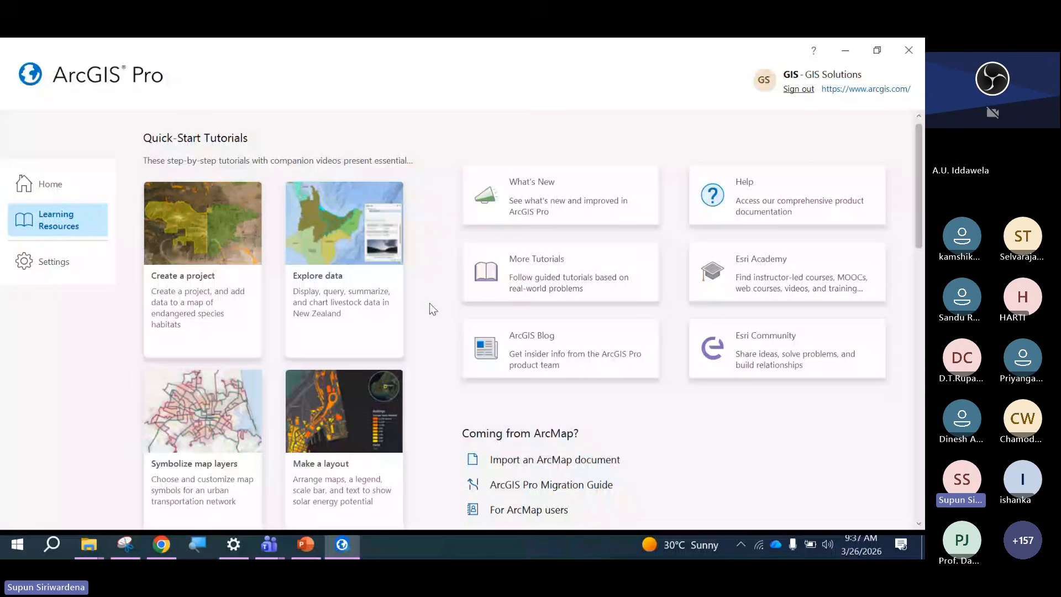
pyautogui.click(57, 260)
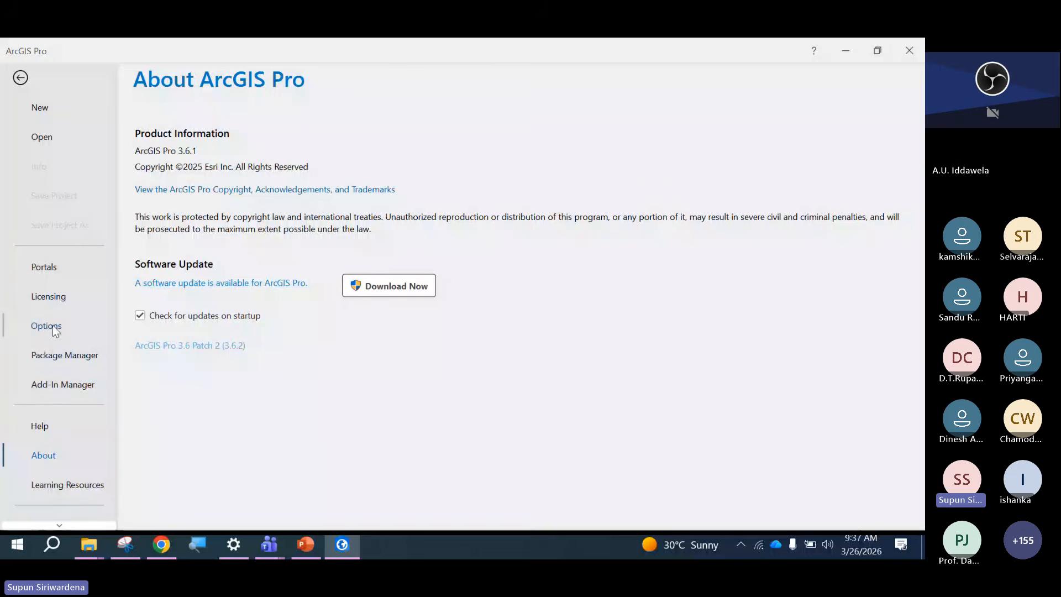
pyautogui.press('Escape')
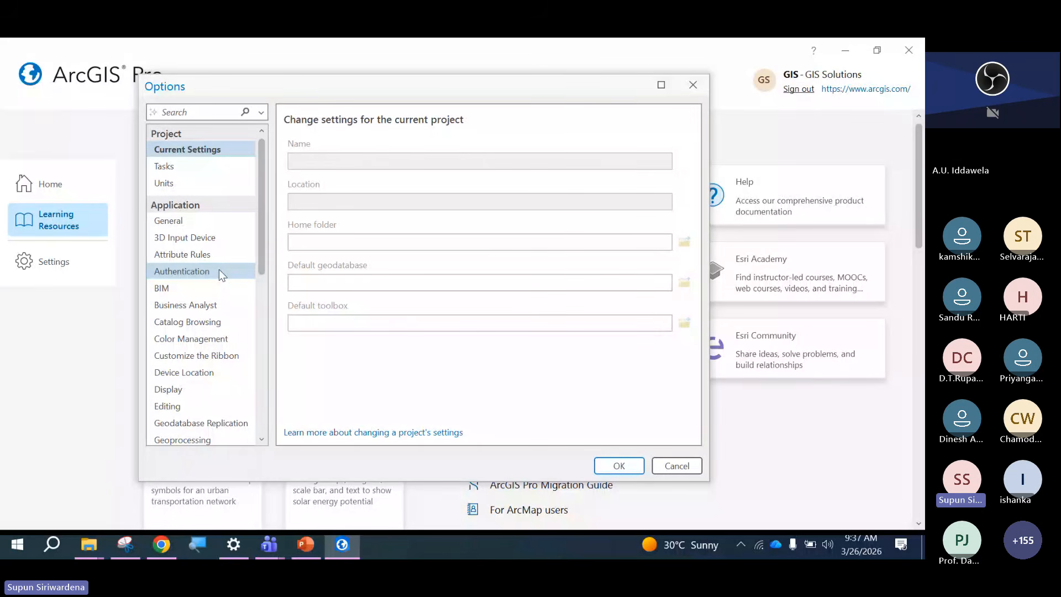
# Inspect the Application Theme choices in the General options, leaving the theme on Light.
pyautogui.click(221, 226)
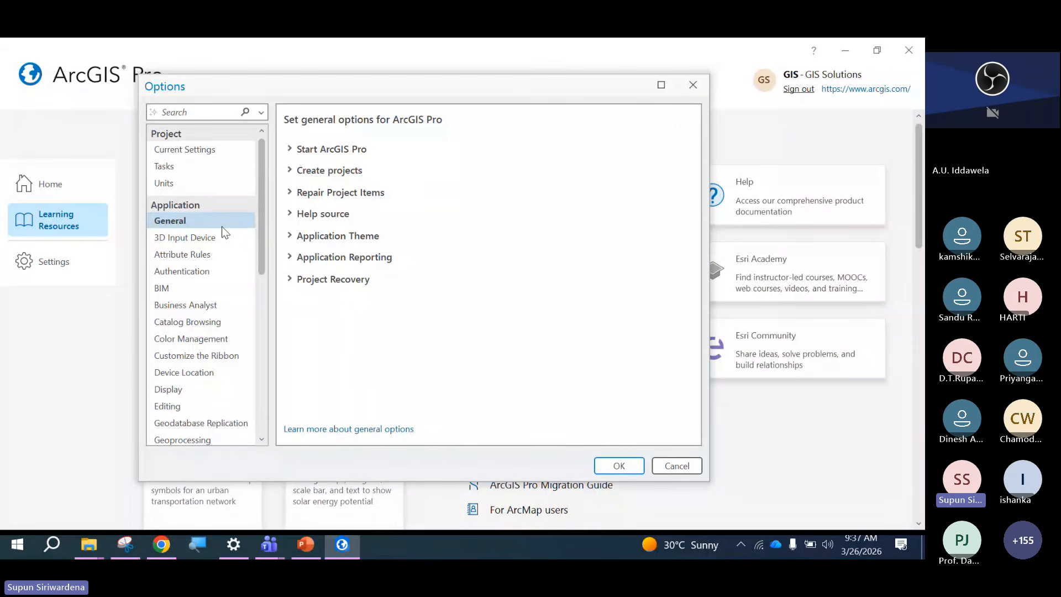
pyautogui.click(291, 236)
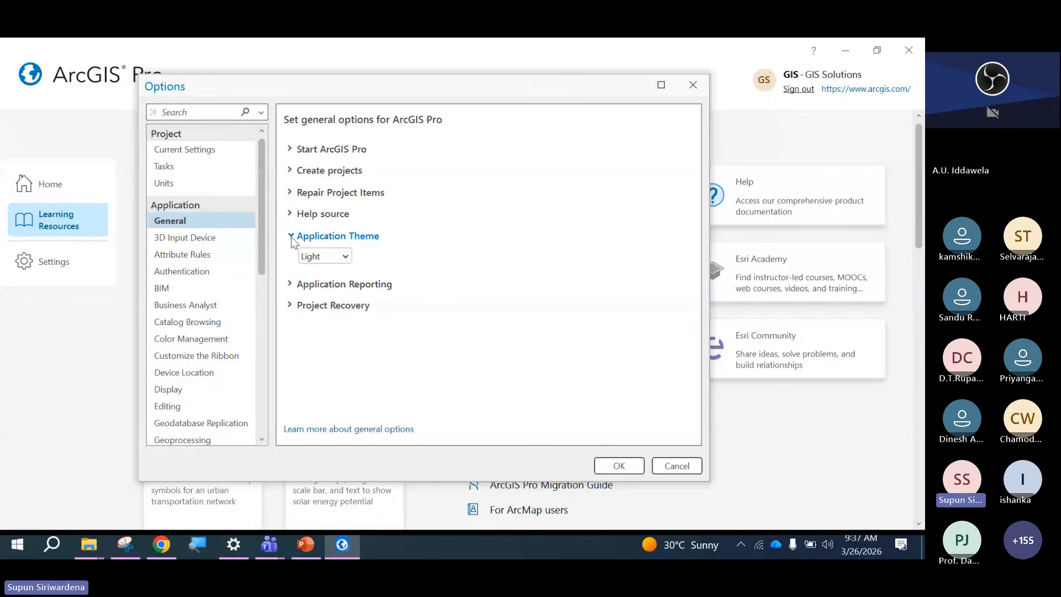
pyautogui.click(344, 257)
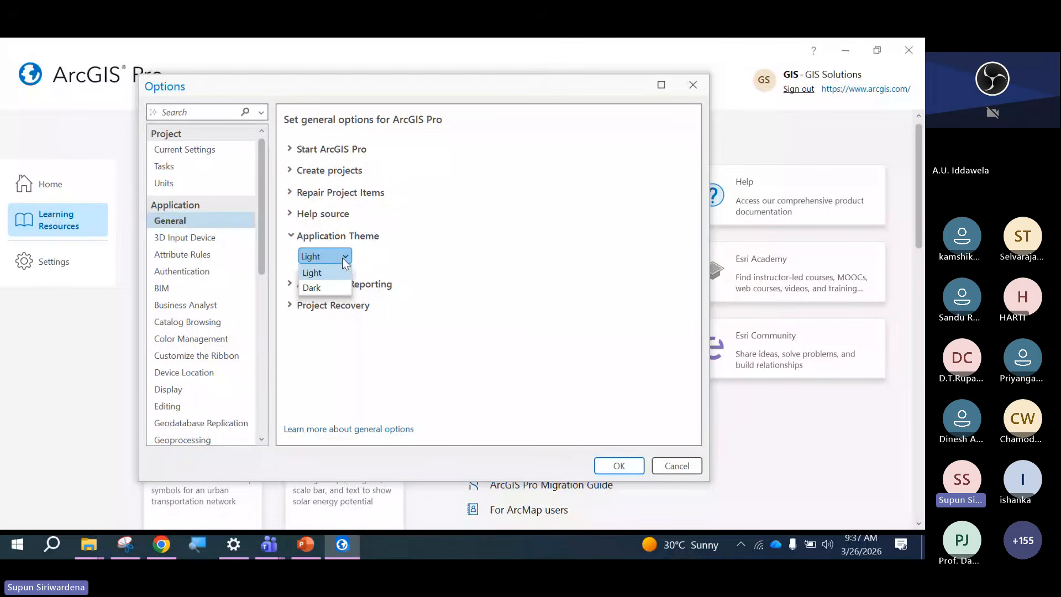
pyautogui.press('XF86MonBrightnessDown')
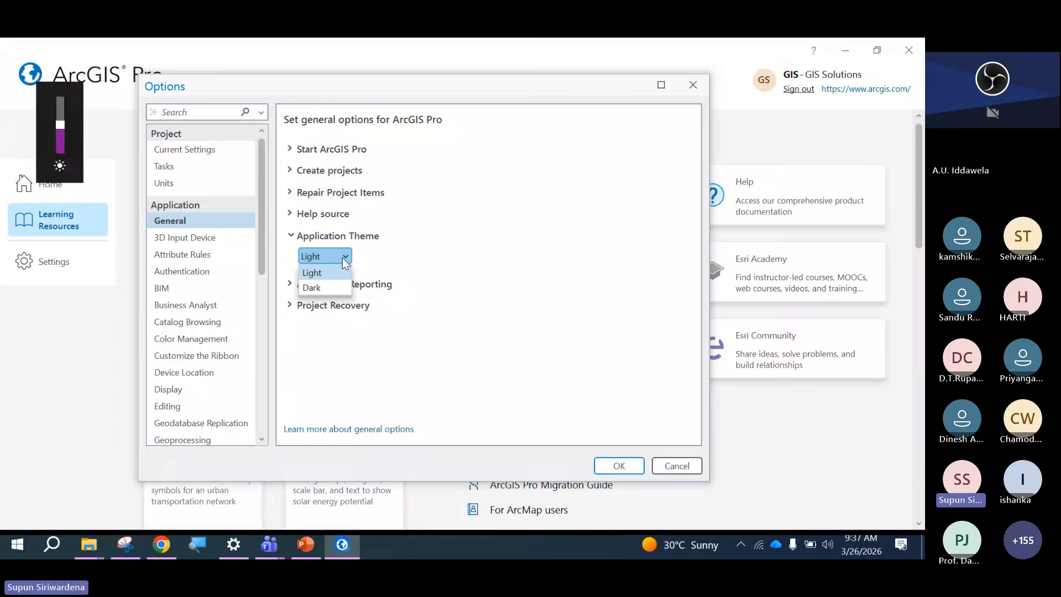
pyautogui.press('XF86MonBrightnessUp')
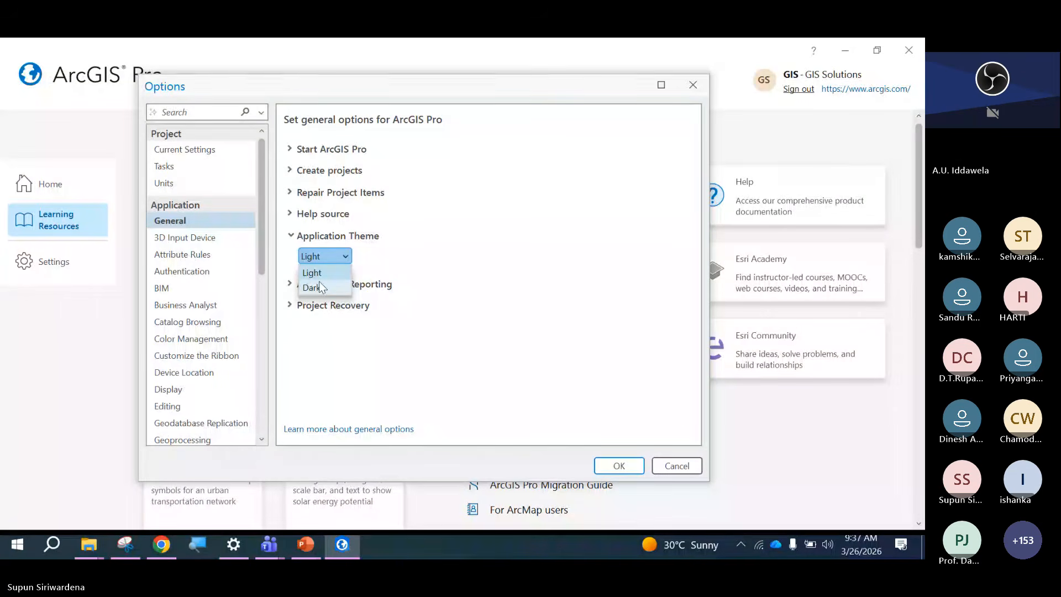
pyautogui.click(387, 250)
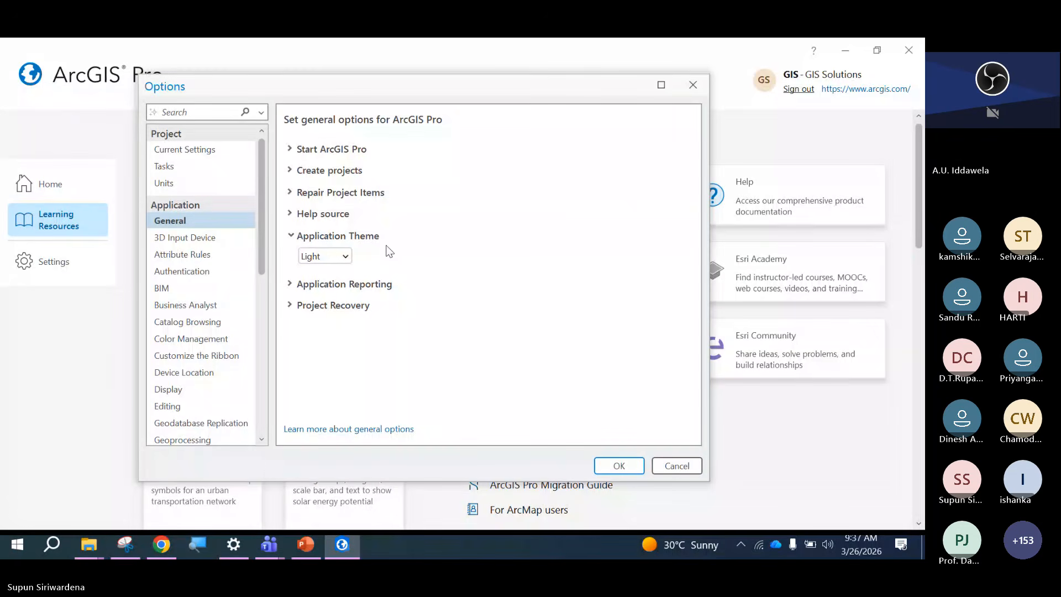
# Open the Map and Scene options and show the default basemap choices for new maps.
pyautogui.scroll(-1, 258, 299)
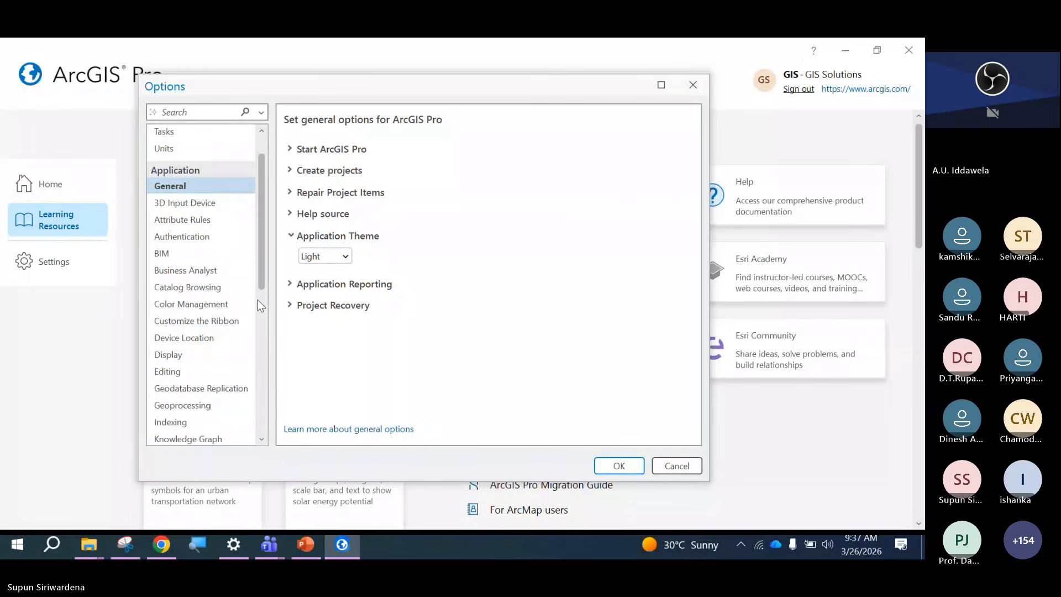
pyautogui.scroll(-1, 258, 300)
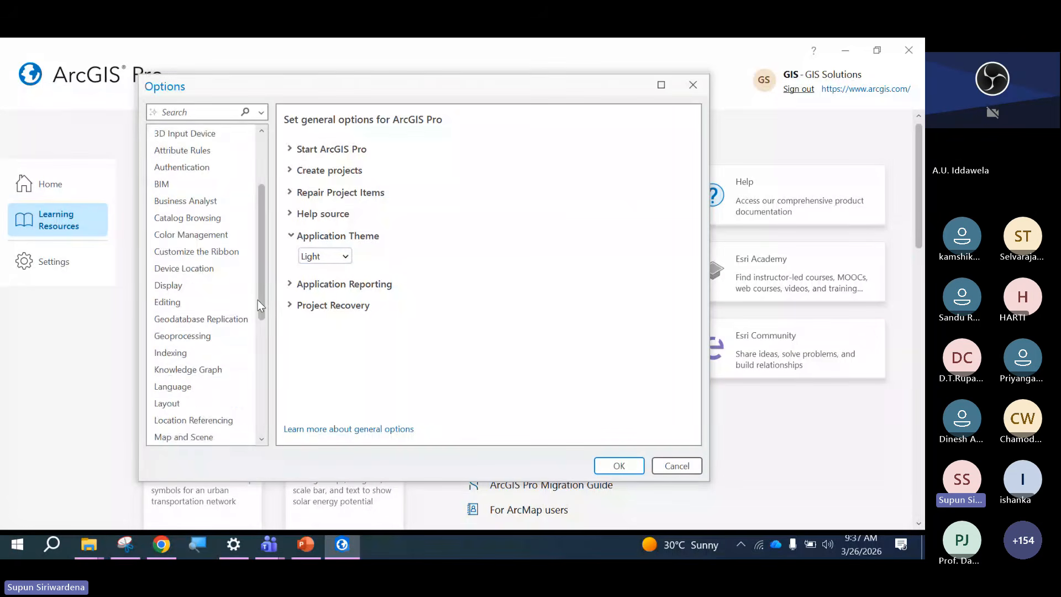
pyautogui.scroll(-1, 258, 300)
pyautogui.scroll(-1, 258, 300)
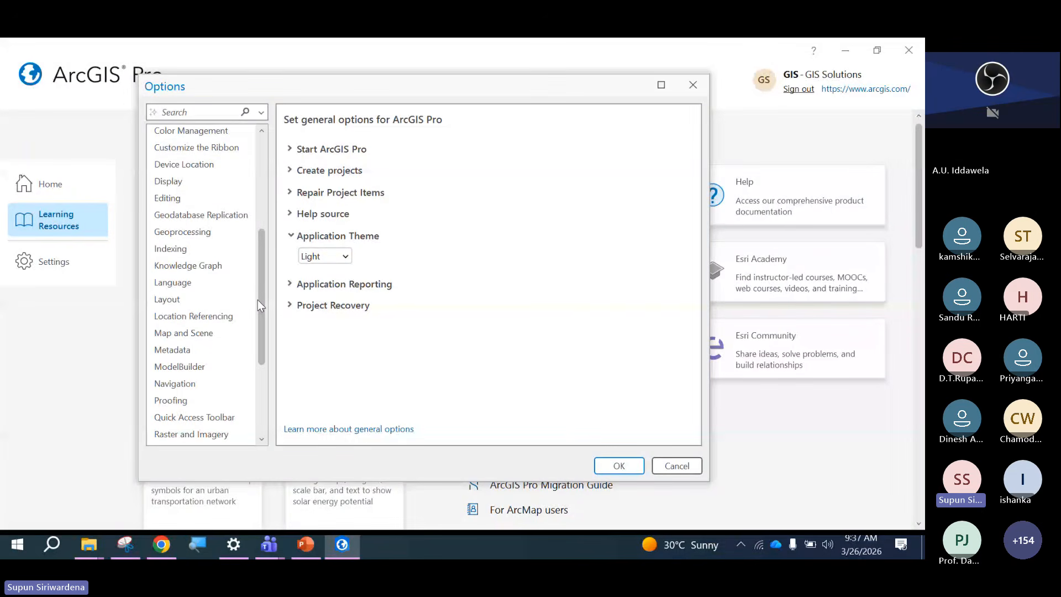
pyautogui.scroll(-1, 258, 300)
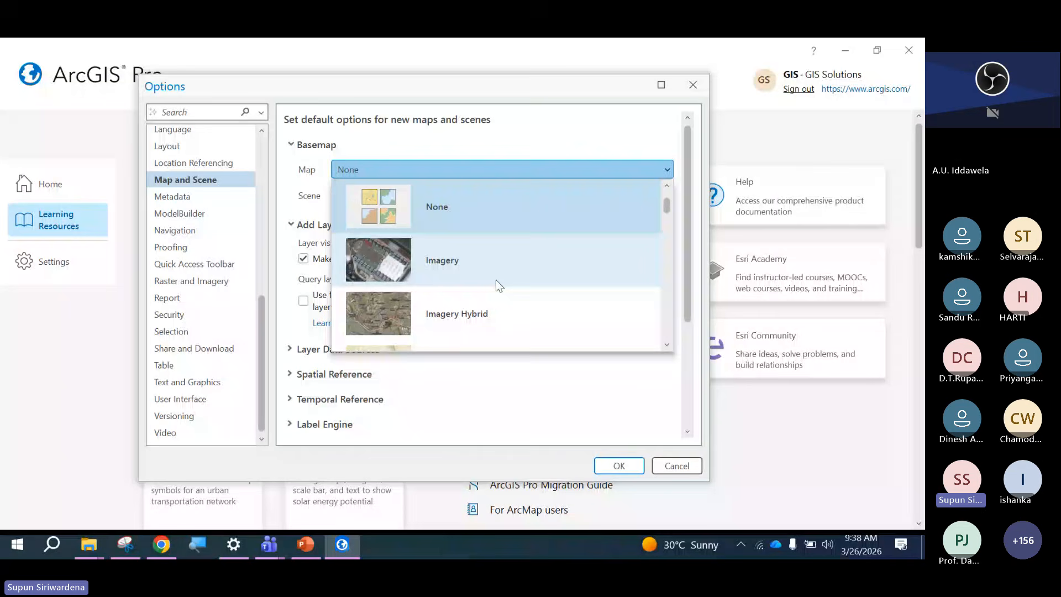
# Browse the available default map basemaps, choose None, and close the Options dialog without applying changes.
pyautogui.scroll(-1, 496, 280)
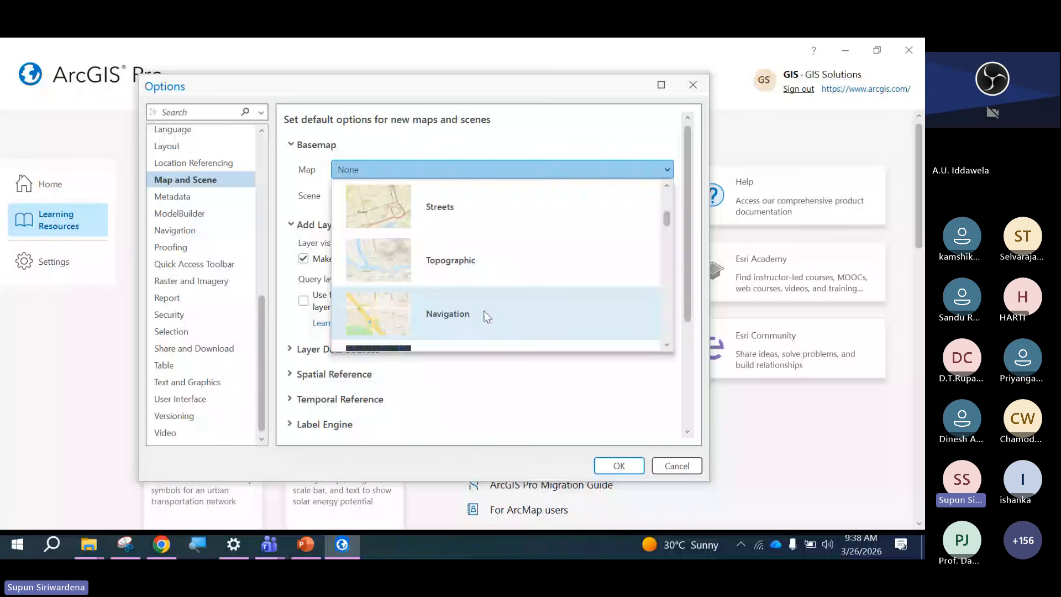
pyautogui.scroll(-1, 489, 276)
pyautogui.scroll(-1, 483, 260)
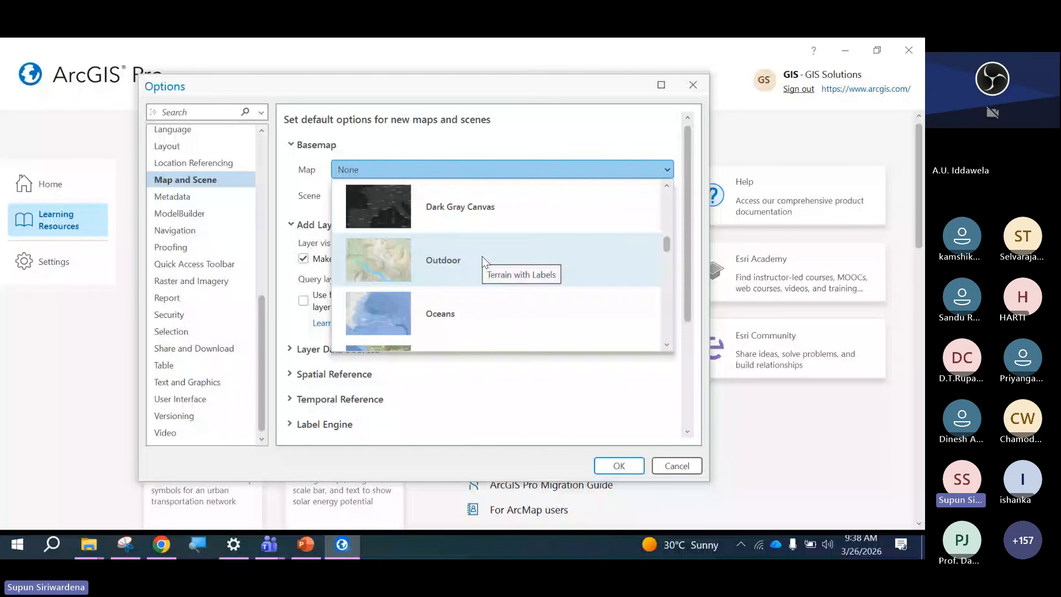
pyautogui.scroll(-1, 484, 260)
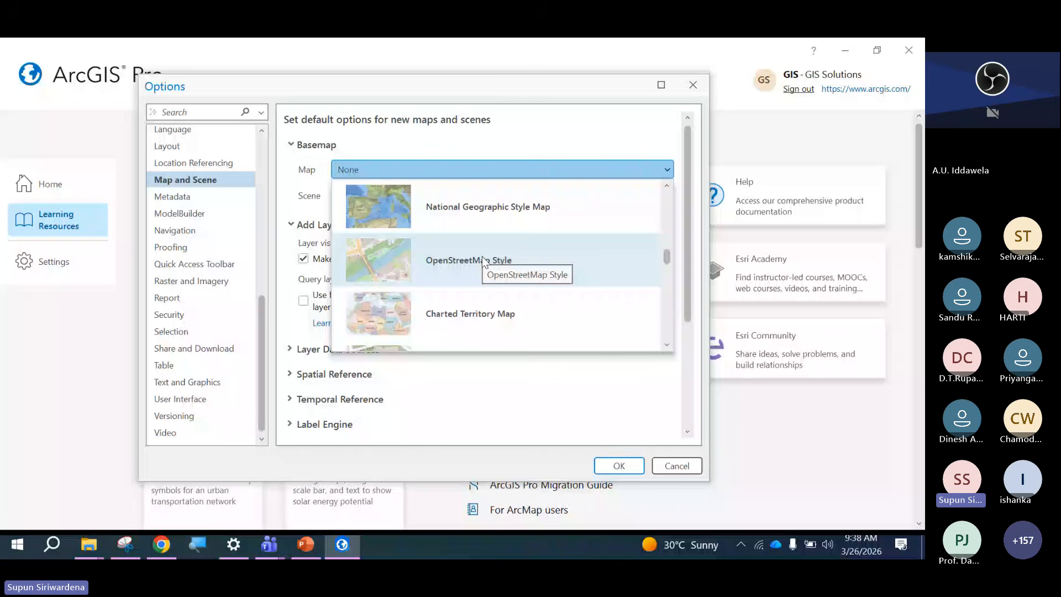
pyautogui.scroll(-3, 501, 252)
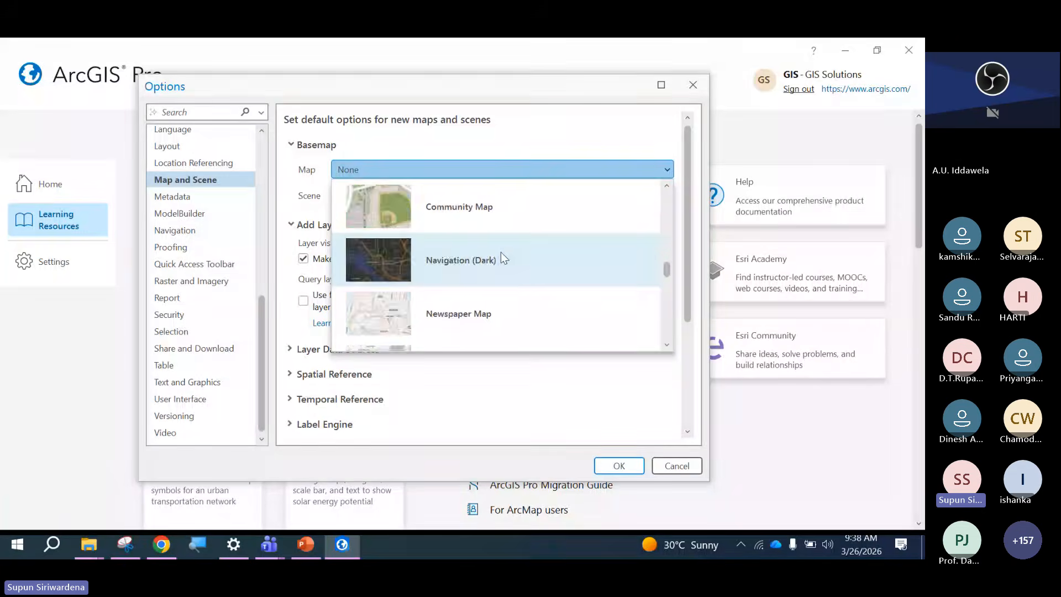
pyautogui.scroll(2, 501, 253)
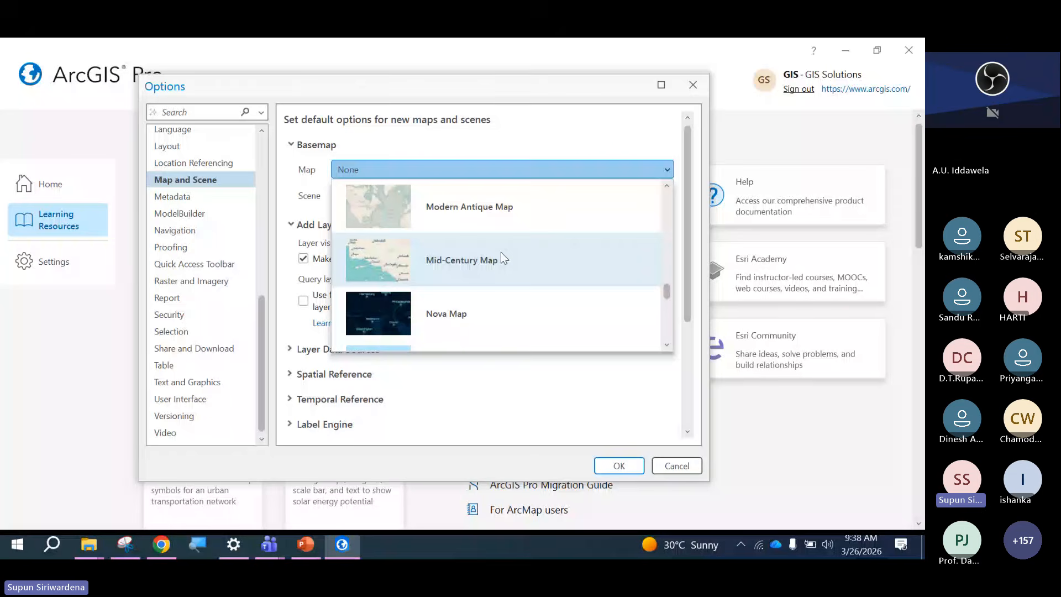
pyautogui.scroll(7, 501, 253)
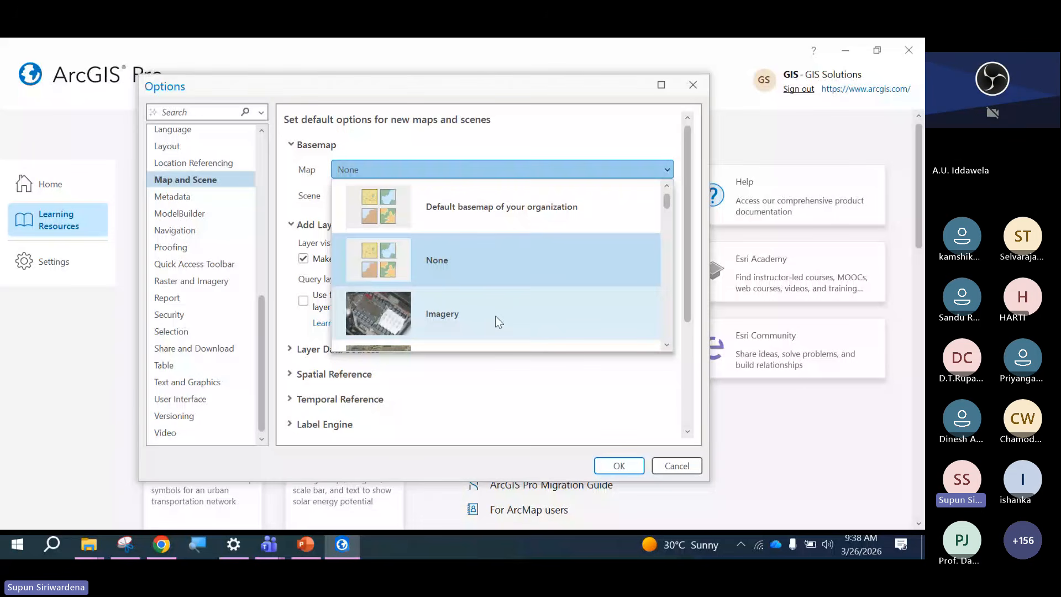
pyautogui.click(485, 263)
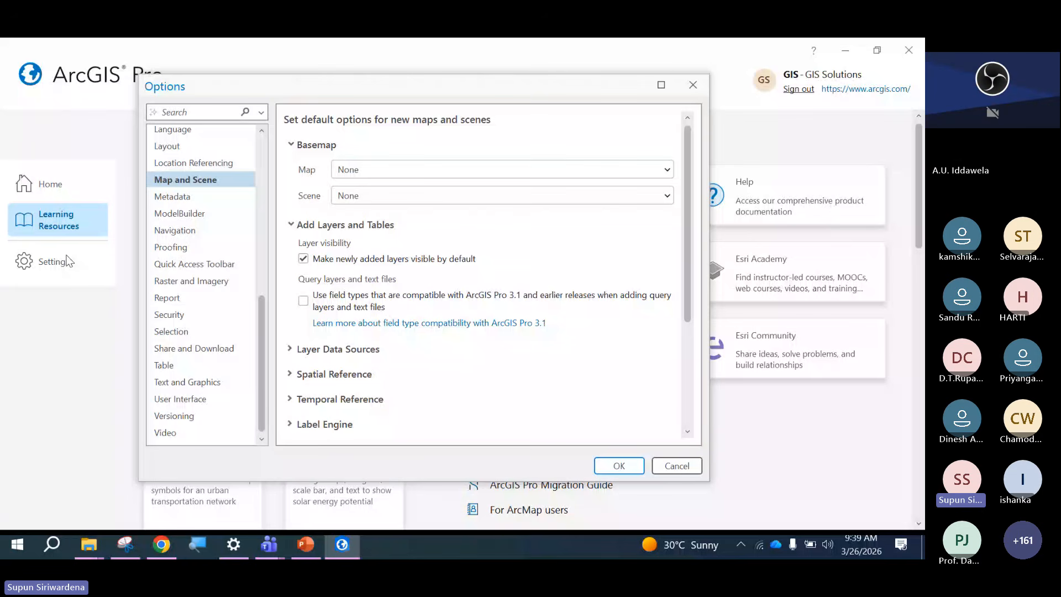
pyautogui.click(692, 93)
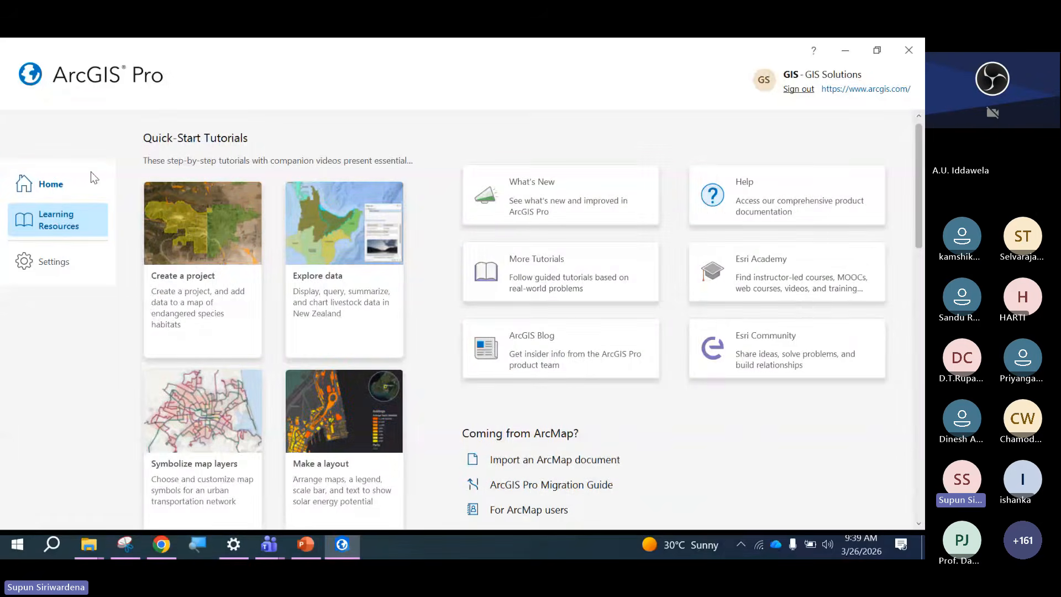
# Start a new project from the Map template on the home page and reposition the New Project dialog.
pyautogui.click(63, 183)
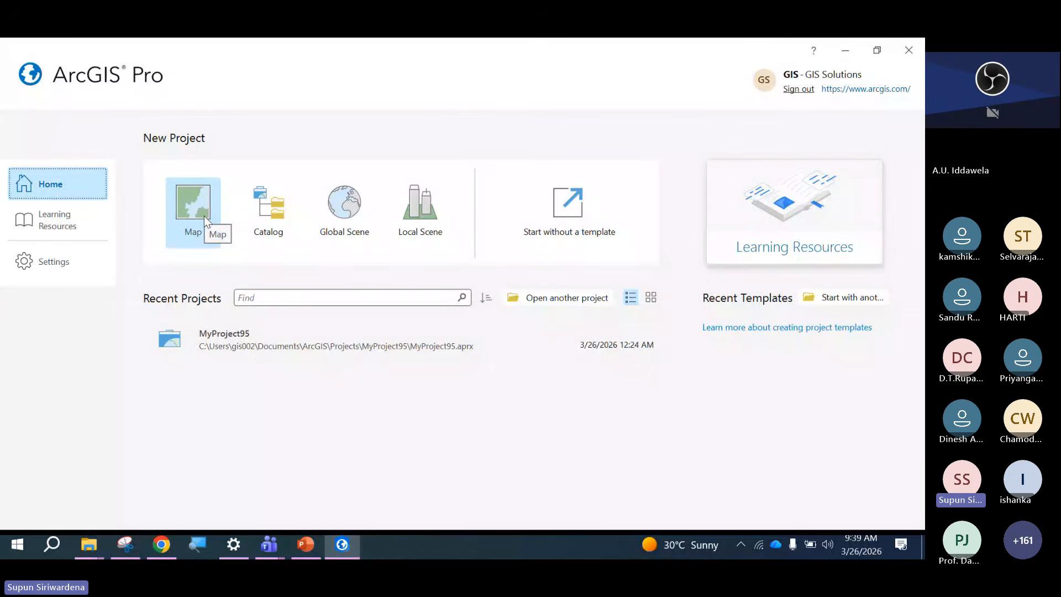
pyautogui.click(204, 216)
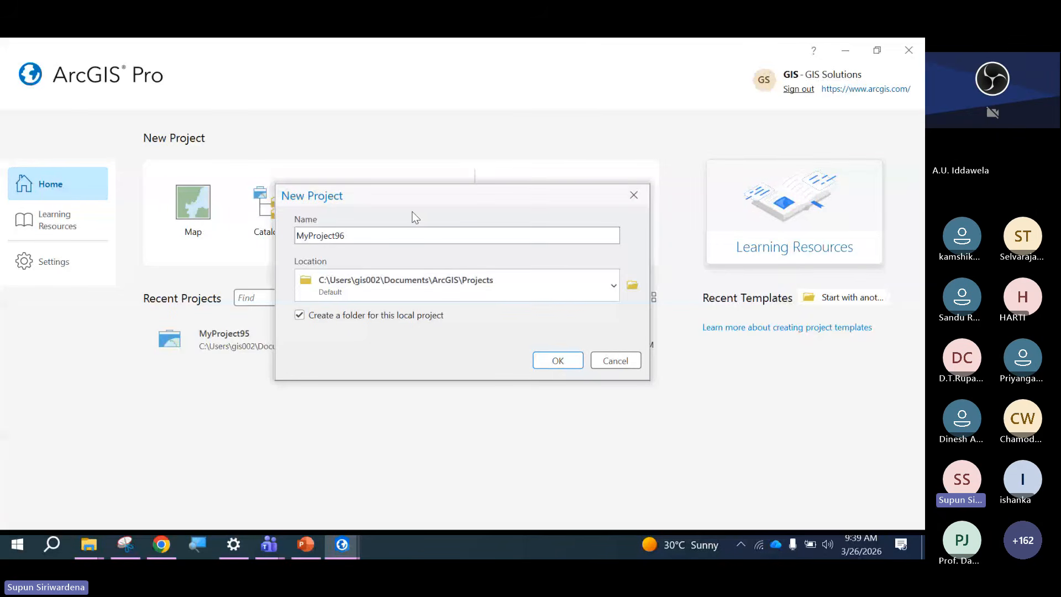
pyautogui.moveTo(431, 196)
pyautogui.mouseDown()
pyautogui.moveTo(464, 122)
pyautogui.moveTo(458, 115)
pyautogui.mouseUp()
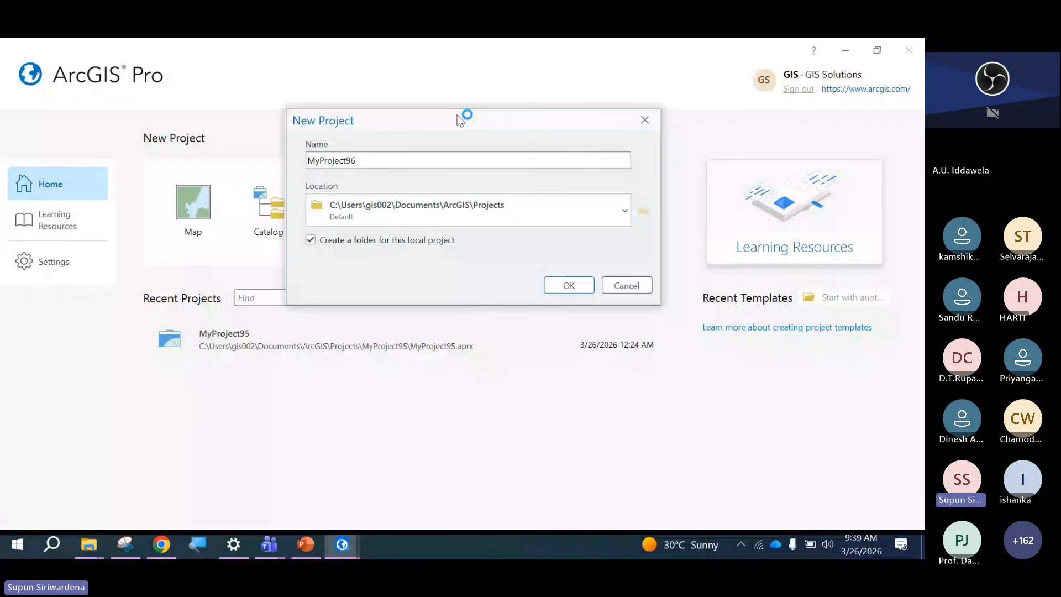
pyautogui.moveTo(458, 116); pyautogui.dragTo(450, 119)
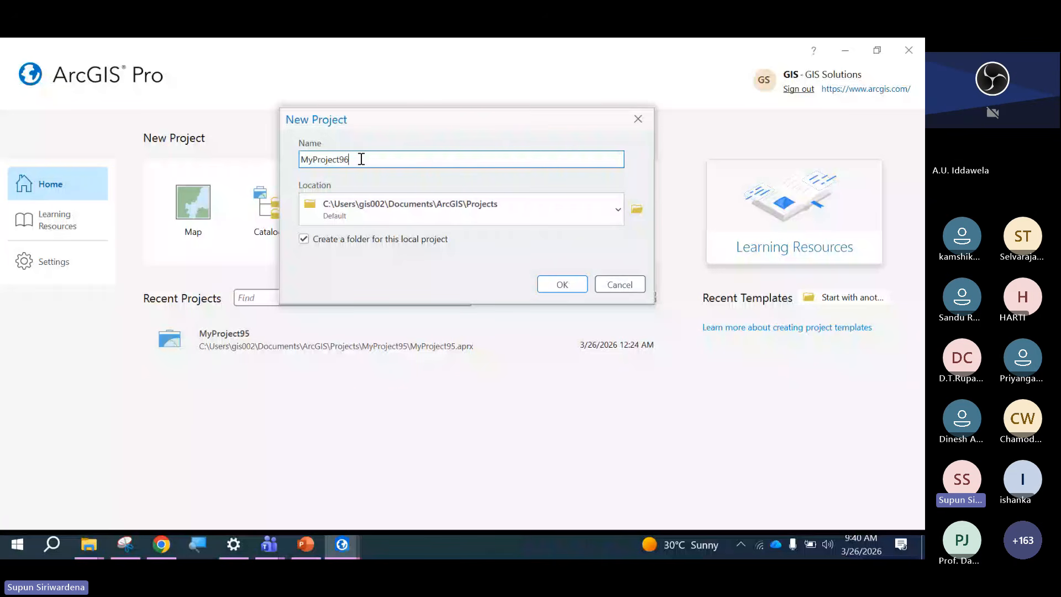
# Replace the suggested project name with project1.
pyautogui.press('BackSpace')
pyautogui.press('BackSpace')
pyautogui.press('BackSpace')
pyautogui.press('BackSpace')
pyautogui.press('BackSpace')
pyautogui.press('BackSpace')
pyautogui.press('BackSpace')
pyautogui.press('BackSpace')
pyautogui.press('BackSpace')
pyautogui.press('BackSpace')
pyautogui.press('BackSpace')
pyautogui.write('project1')
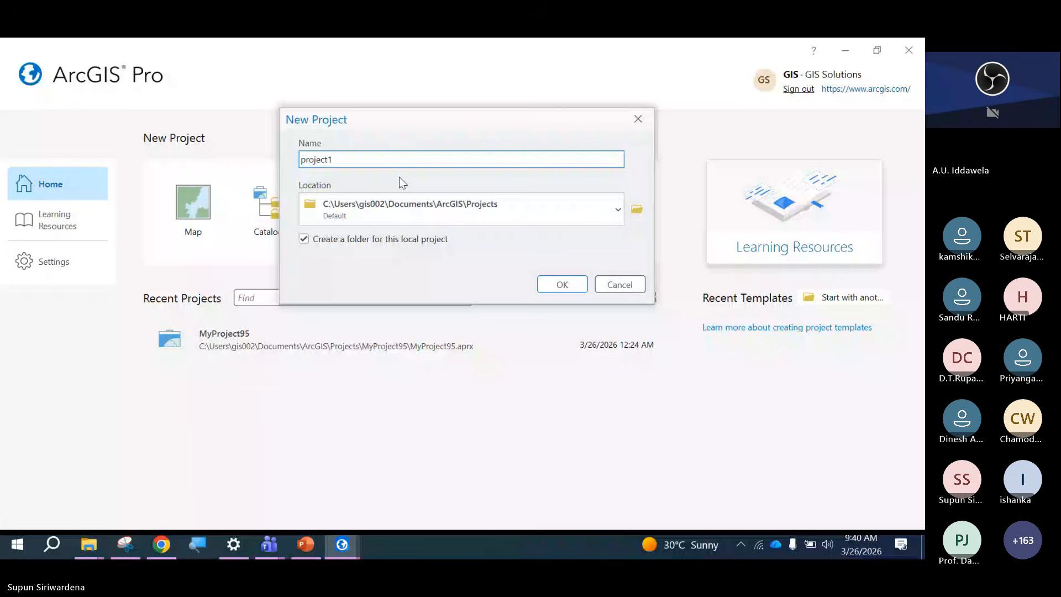
# Set the new project's location to the Desktop folder and create the project.
pyautogui.click(636, 217)
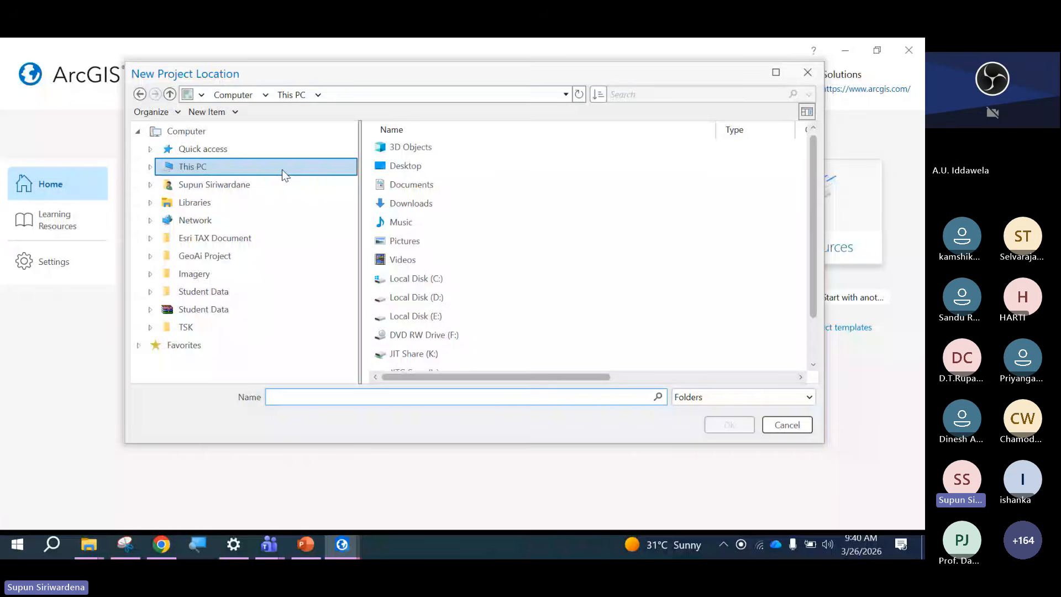
pyautogui.click(406, 165)
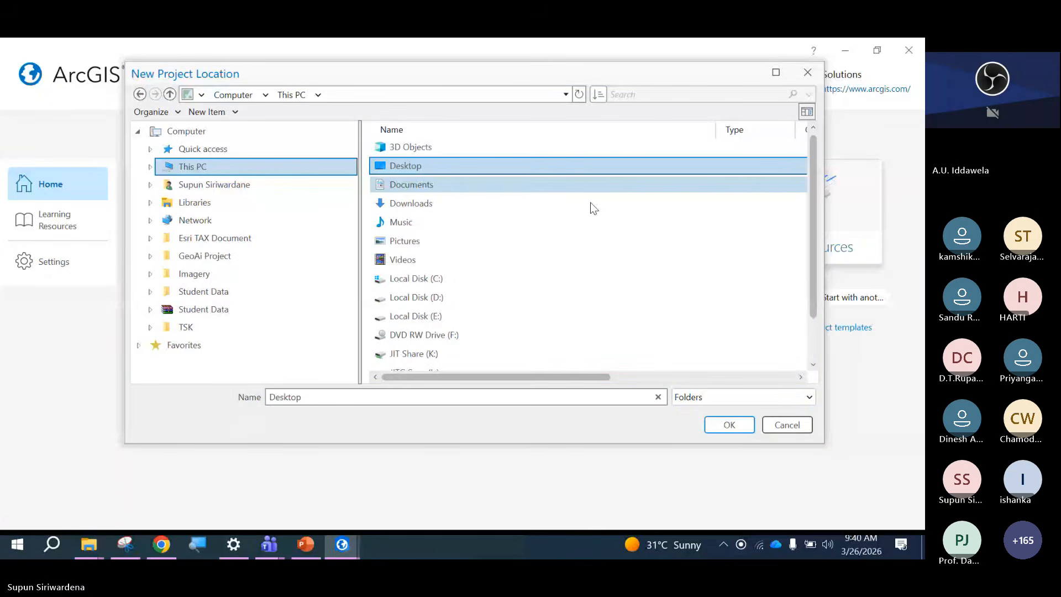
pyautogui.press('Return')
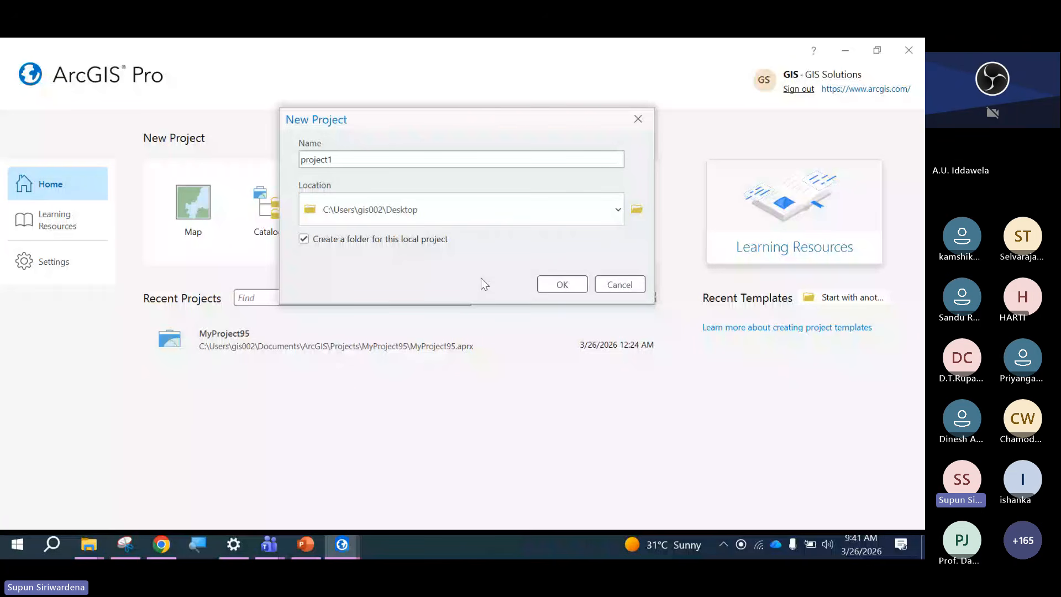
pyautogui.click(550, 286)
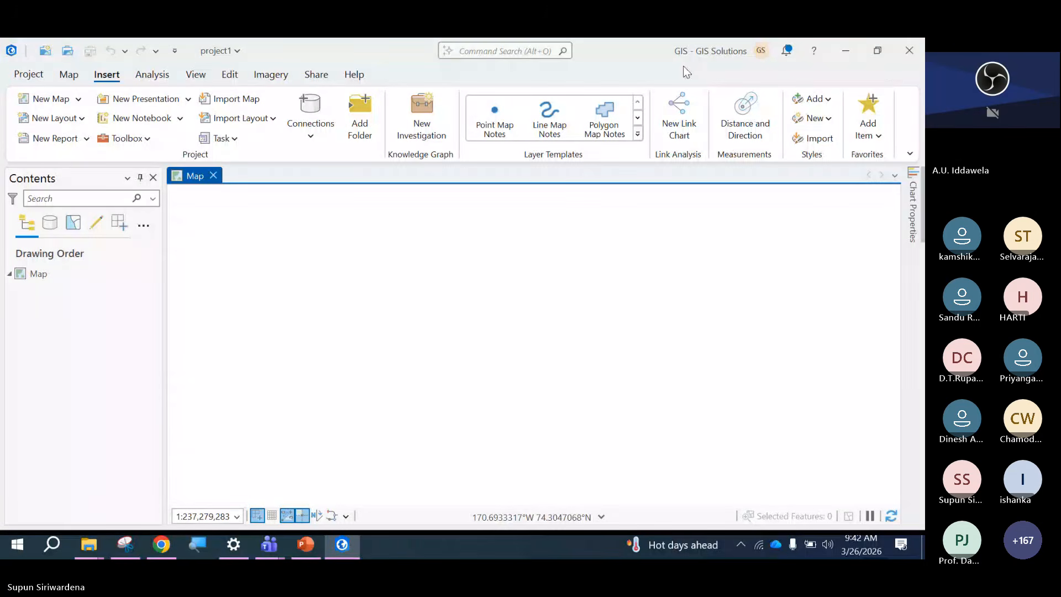
# Check the new project1 folder on the Desktop, switching between the project window and the Desktop.
pyautogui.click(846, 51)
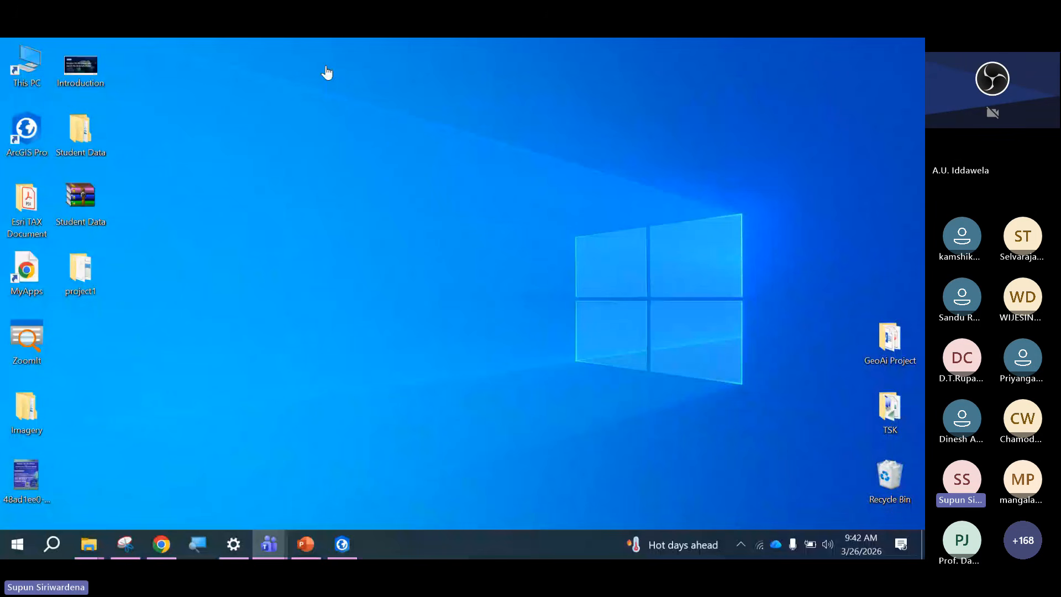
pyautogui.click(343, 544)
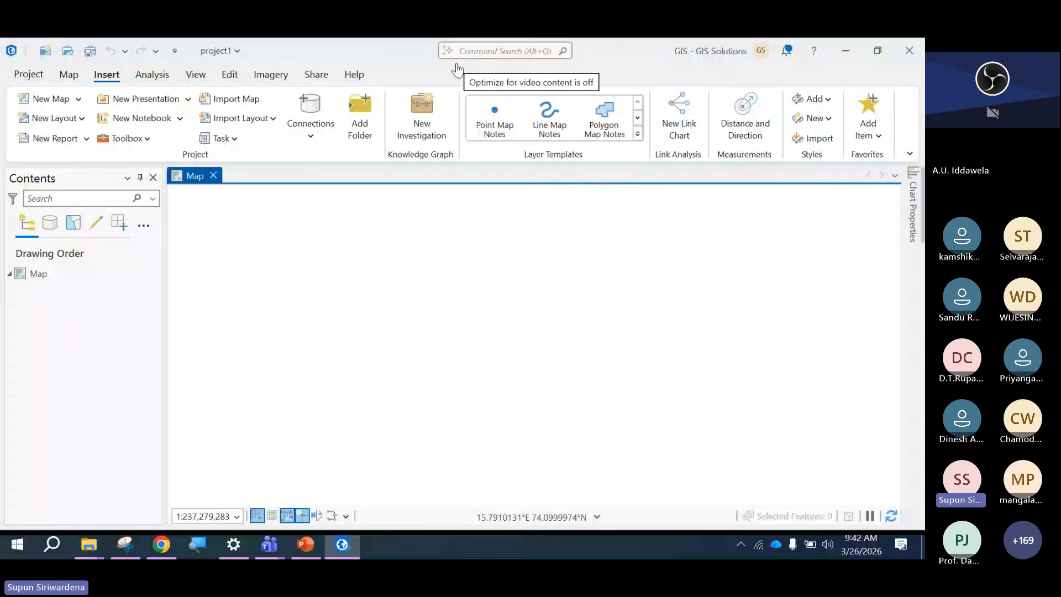
pyautogui.click(845, 50)
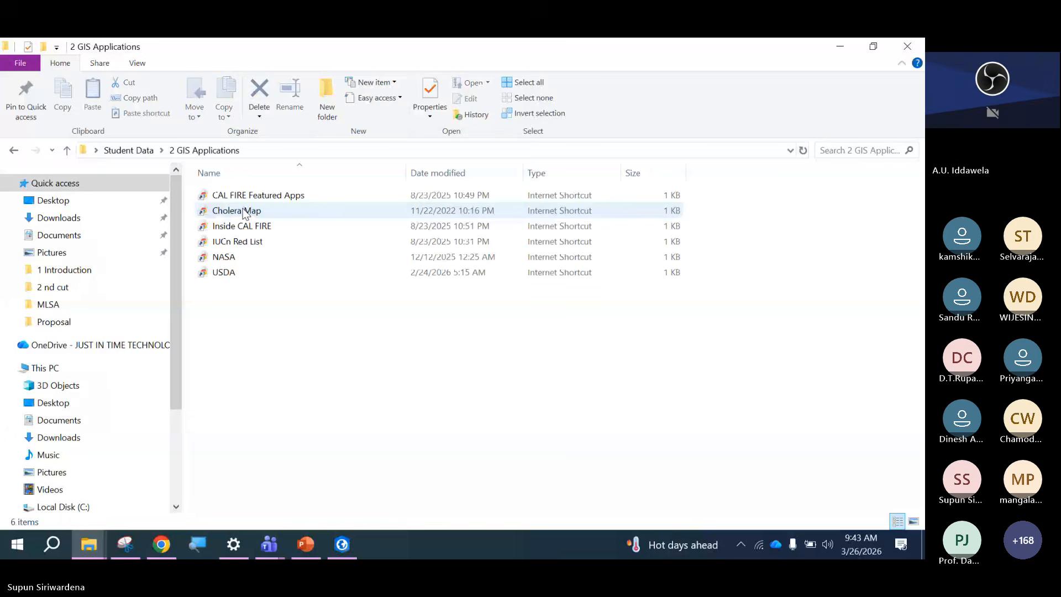
# Review the shortcuts in the 2 GIS Applications folder and open the 3 Data Visualization folder within Student Data in File Explorer.
pyautogui.hotkey('ctrl', '1')
pyautogui.click(243, 209)
pyautogui.moveTo(122, 161); pyautogui.dragTo(478, 369)
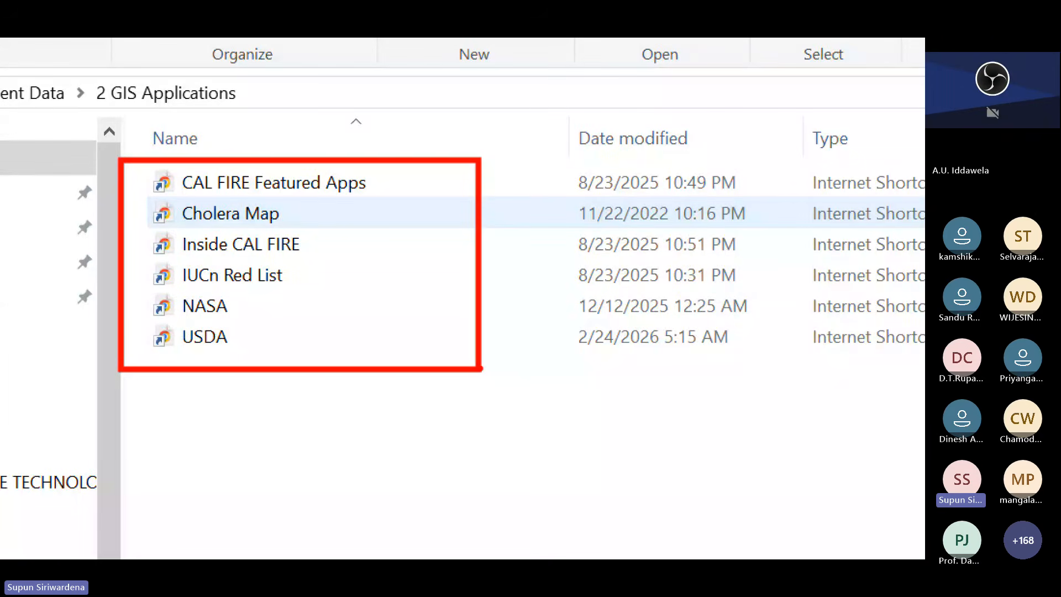
pyautogui.press('Escape')
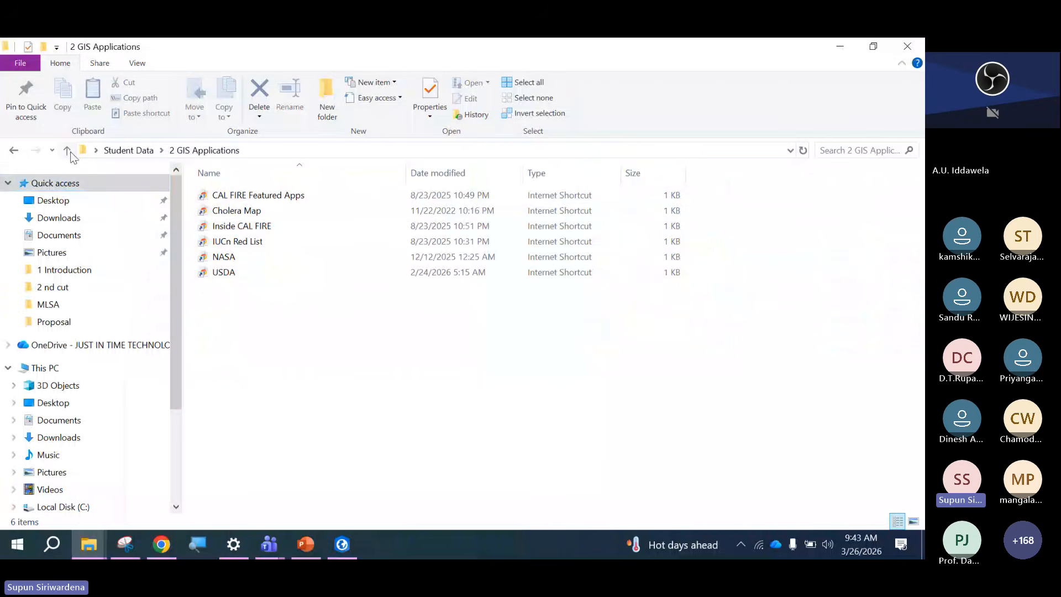
pyautogui.click(67, 151)
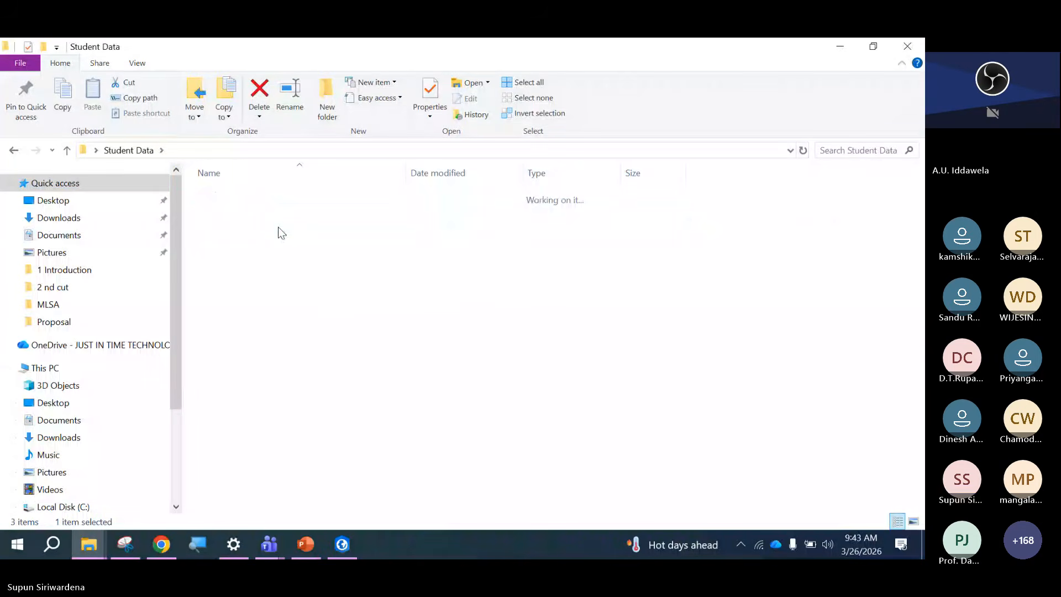
pyautogui.doubleClick(277, 227)
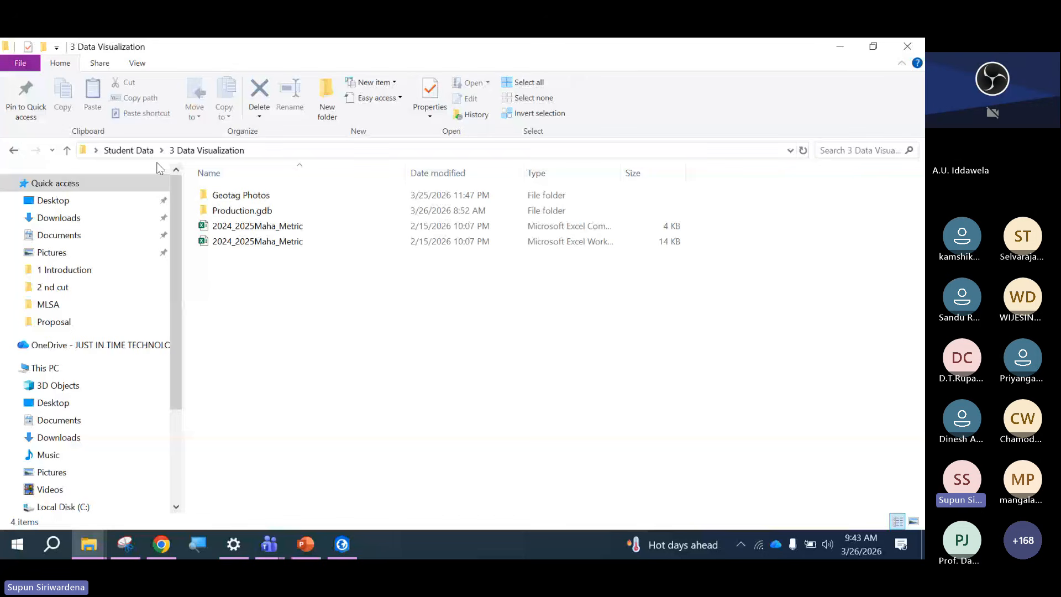
# Return to the Desktop and move the Student Data folder icon farther away from the other icons.
pyautogui.click(839, 48)
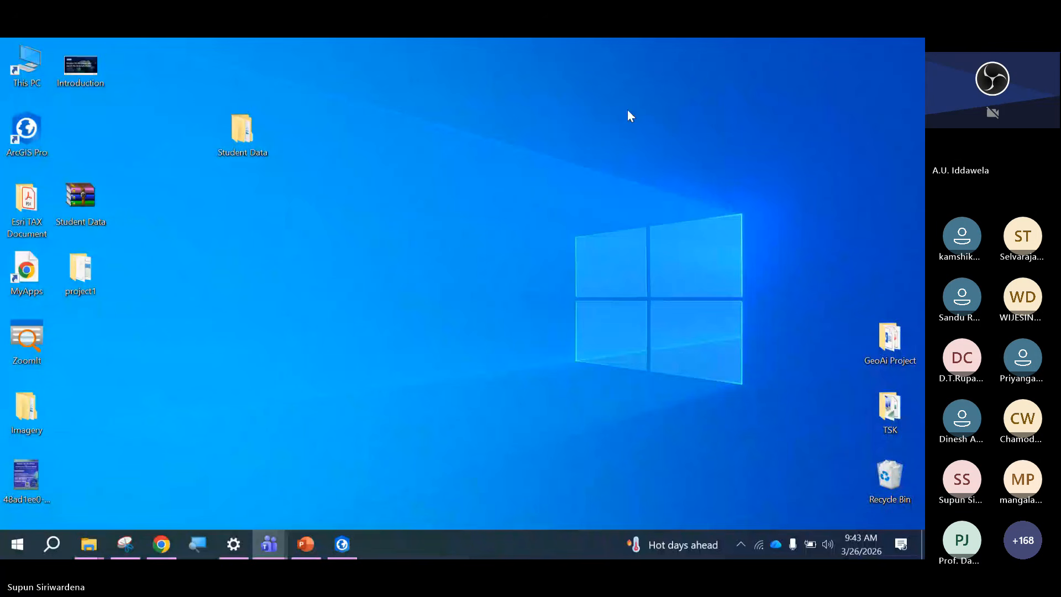
pyautogui.click(246, 130)
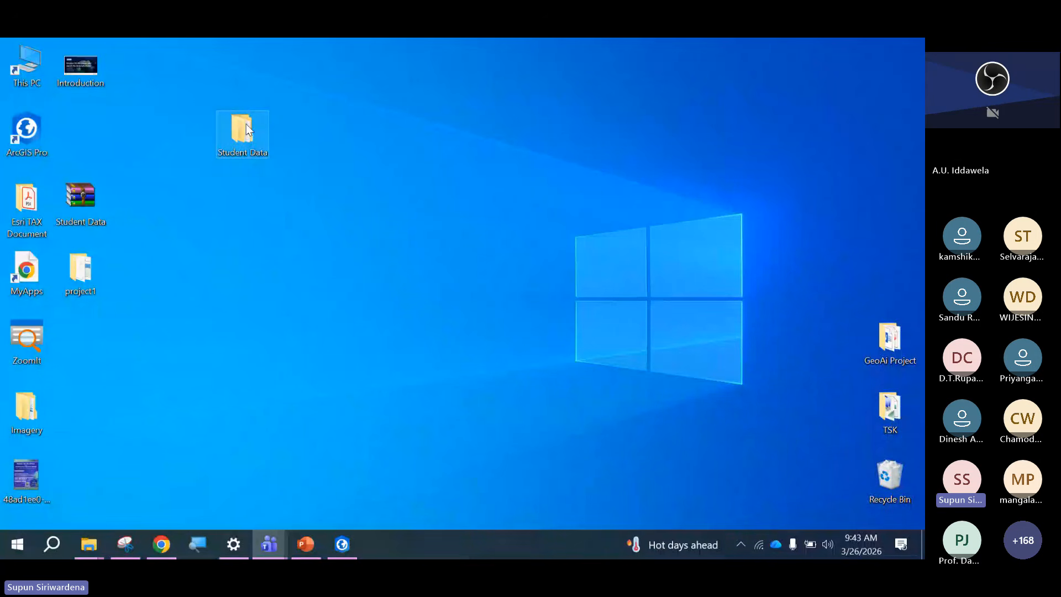
pyautogui.moveTo(247, 130); pyautogui.dragTo(301, 132)
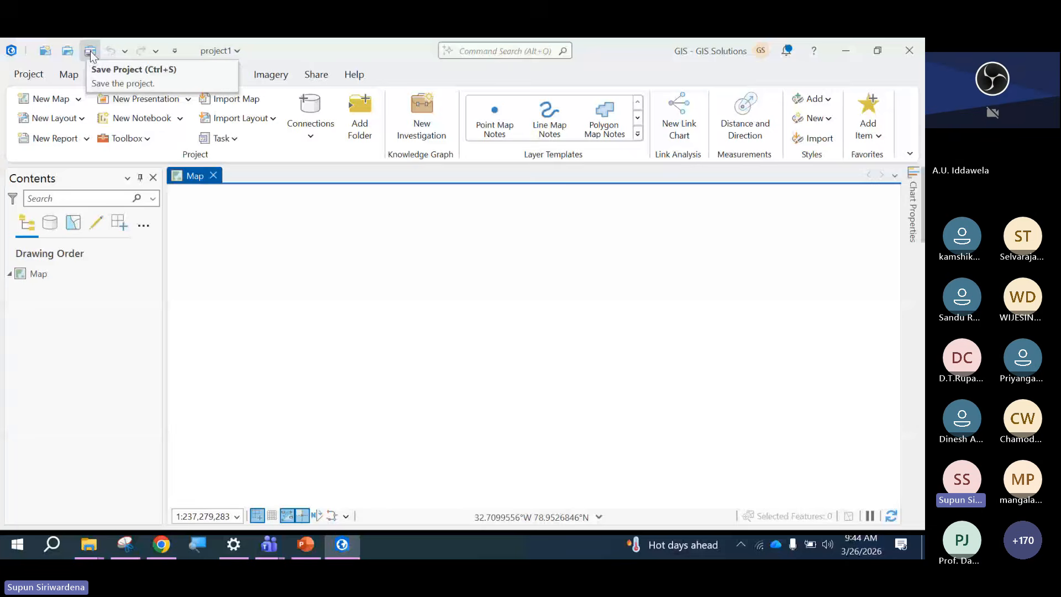
# Review the command choices of the Quick Access Toolbar in ArcGIS Pro and save project1.
pyautogui.click(175, 50)
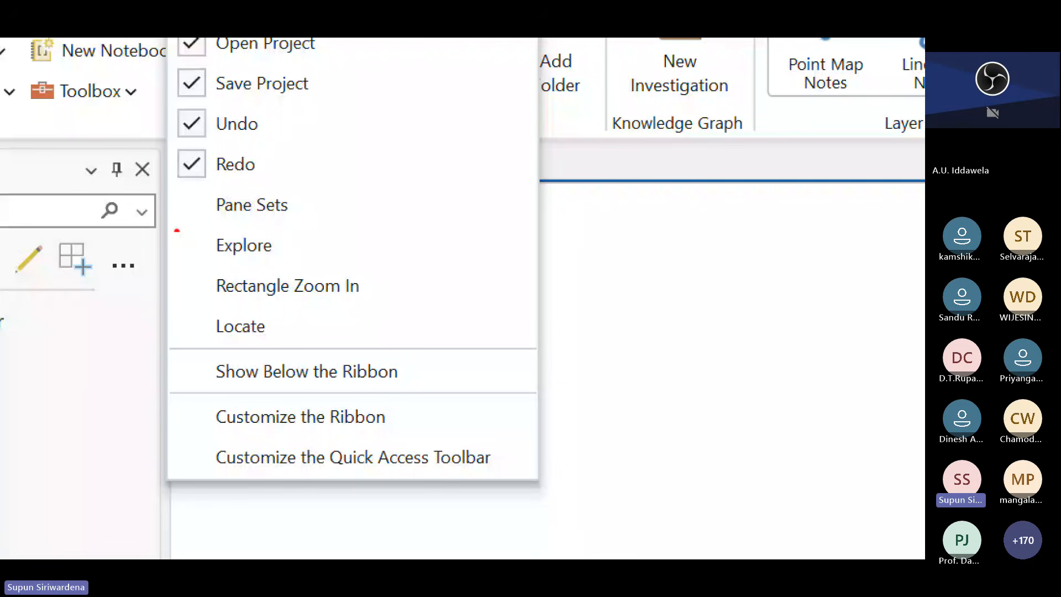
pyautogui.press('Escape')
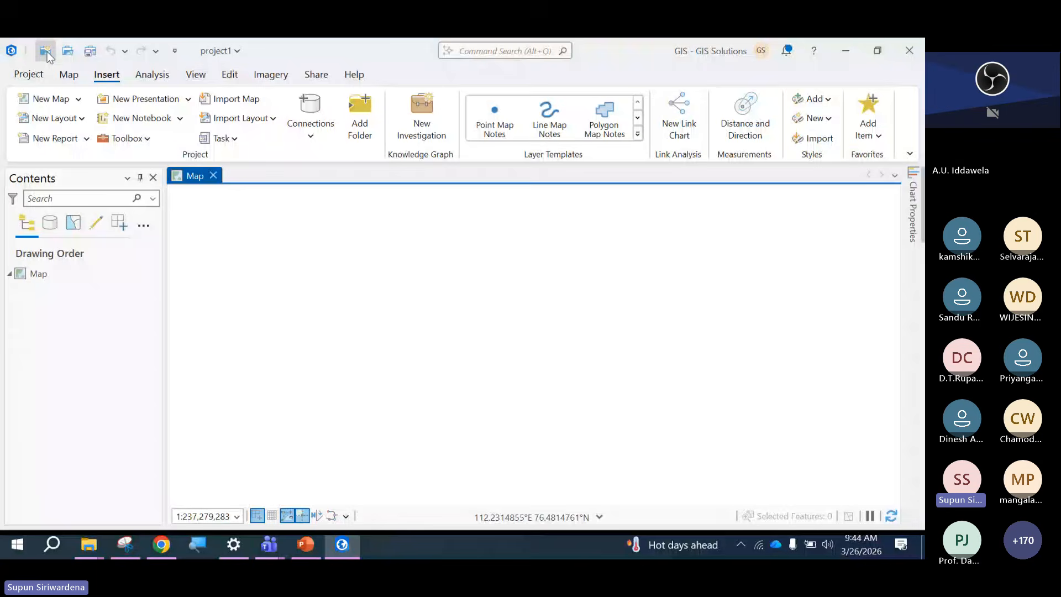
pyautogui.click(87, 54)
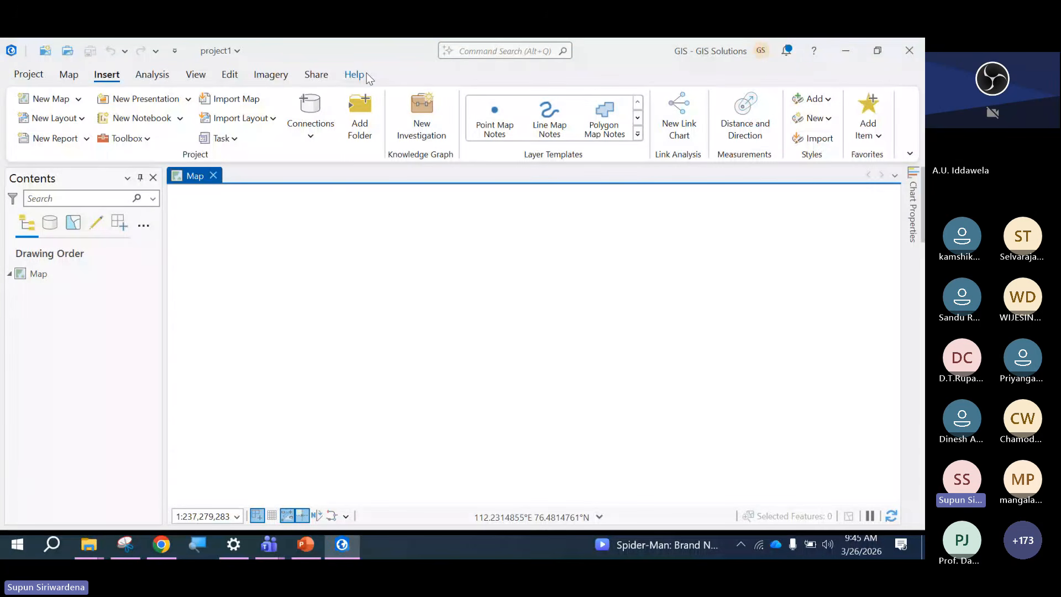
# Examine the map's Navigate, Layer and Selection tools, including Bookmarks, Add Data From Path and XY Table To Point.
pyautogui.click(70, 75)
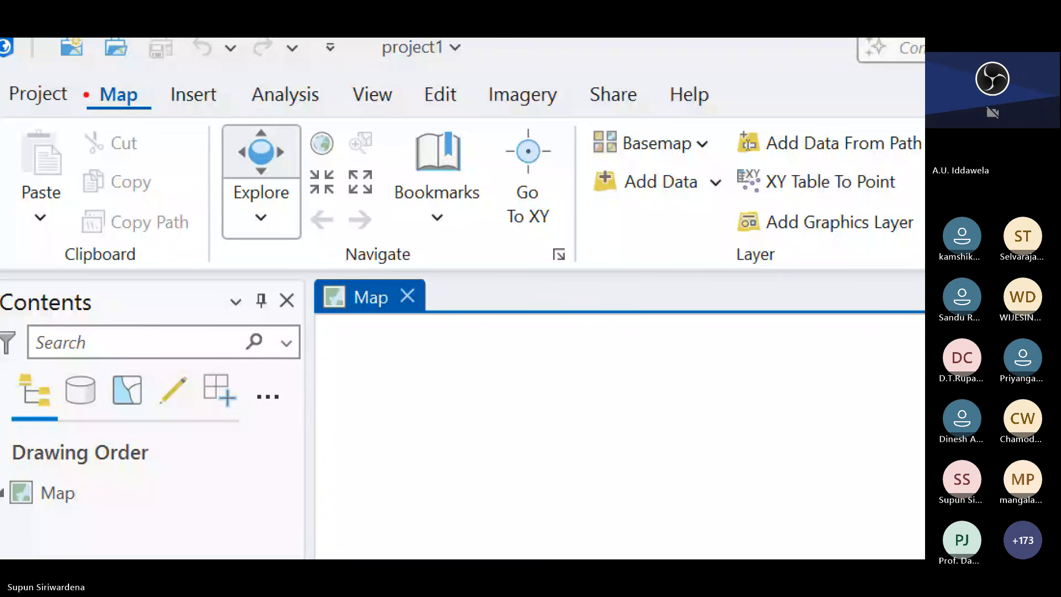
pyautogui.press('Right')
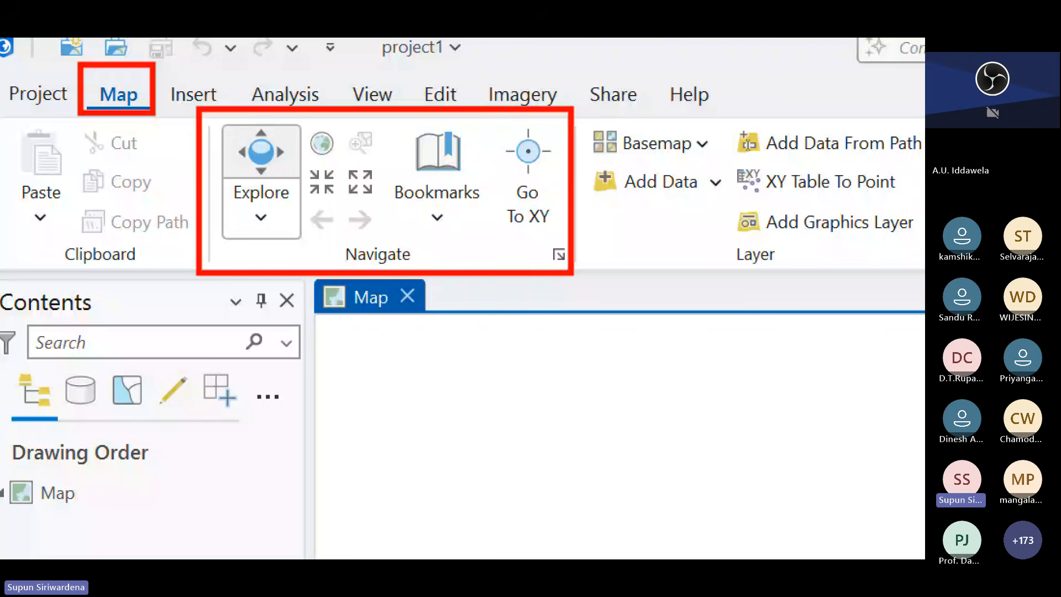
pyautogui.moveTo(401, 120); pyautogui.dragTo(490, 213)
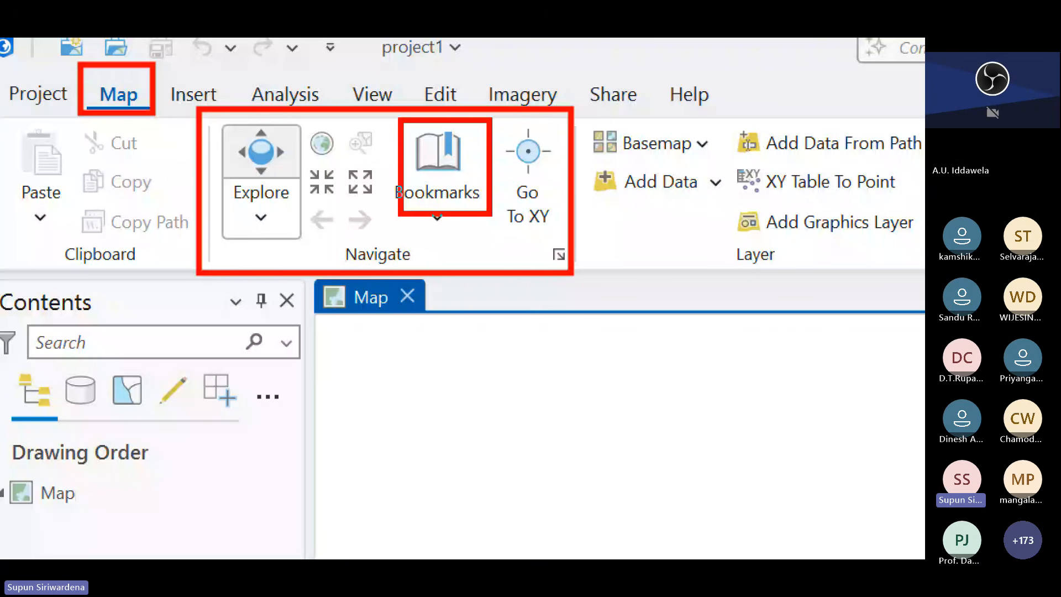
pyautogui.moveTo(490, 213); pyautogui.dragTo(491, 236)
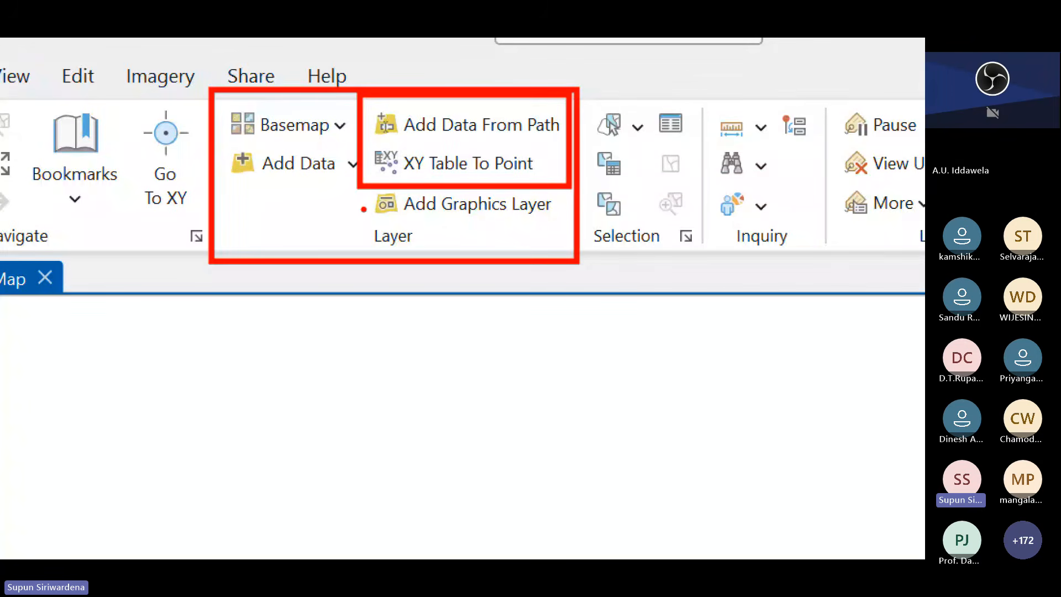
pyautogui.press('Escape')
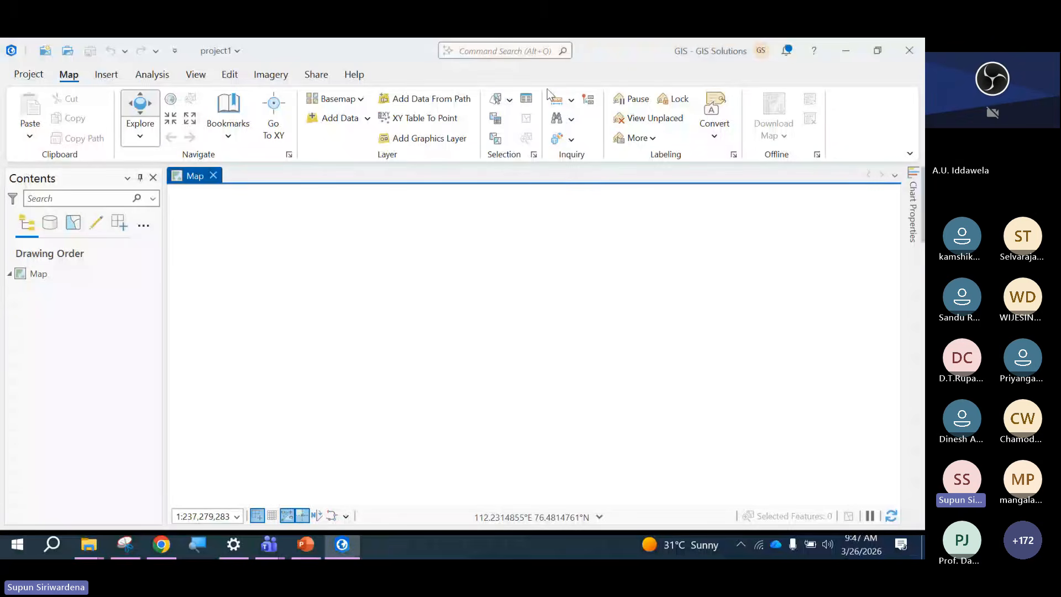
pyautogui.hotkey('ctrl', '1')
pyautogui.moveTo(402, 95); pyautogui.dragTo(545, 255)
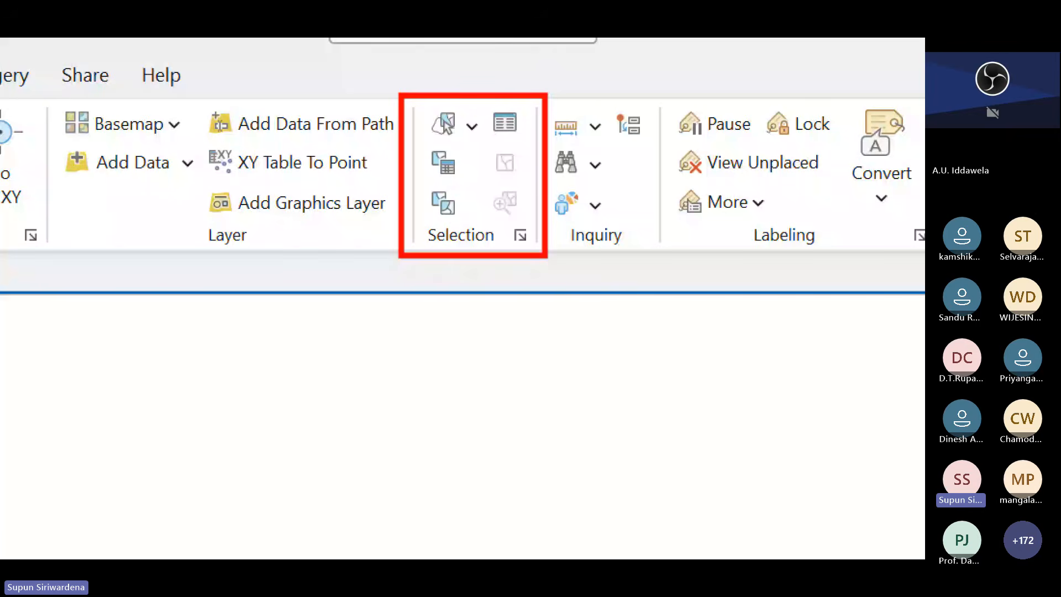
pyautogui.press('Escape')
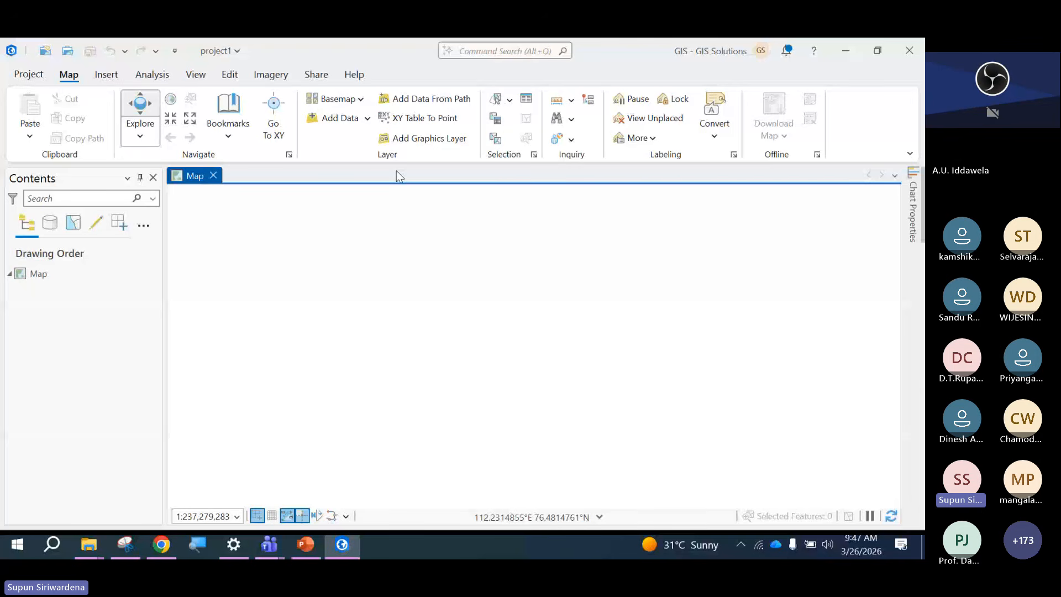
# Set the map's basemap to Imagery Hybrid.
pyautogui.click(336, 100)
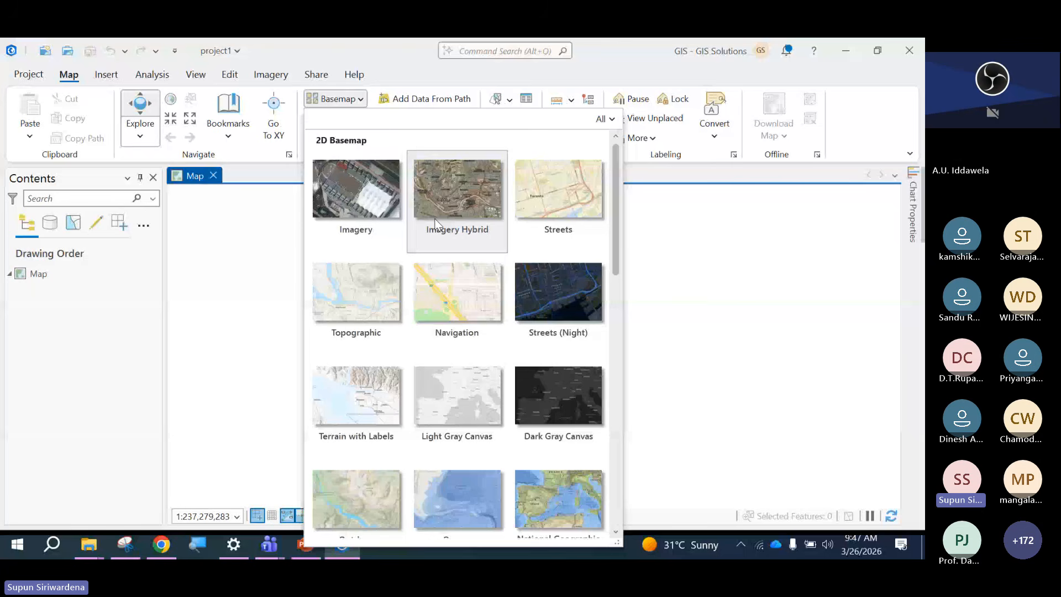
pyautogui.click(435, 224)
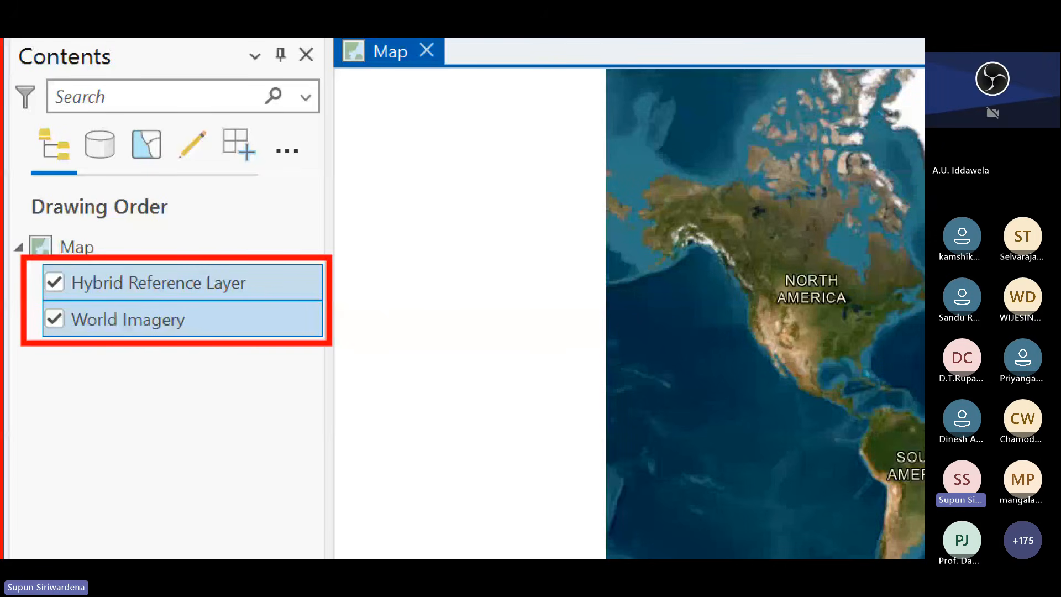
# Open the World Imagery layer's source properties and examine its server address.
pyautogui.rightClick(139, 332)
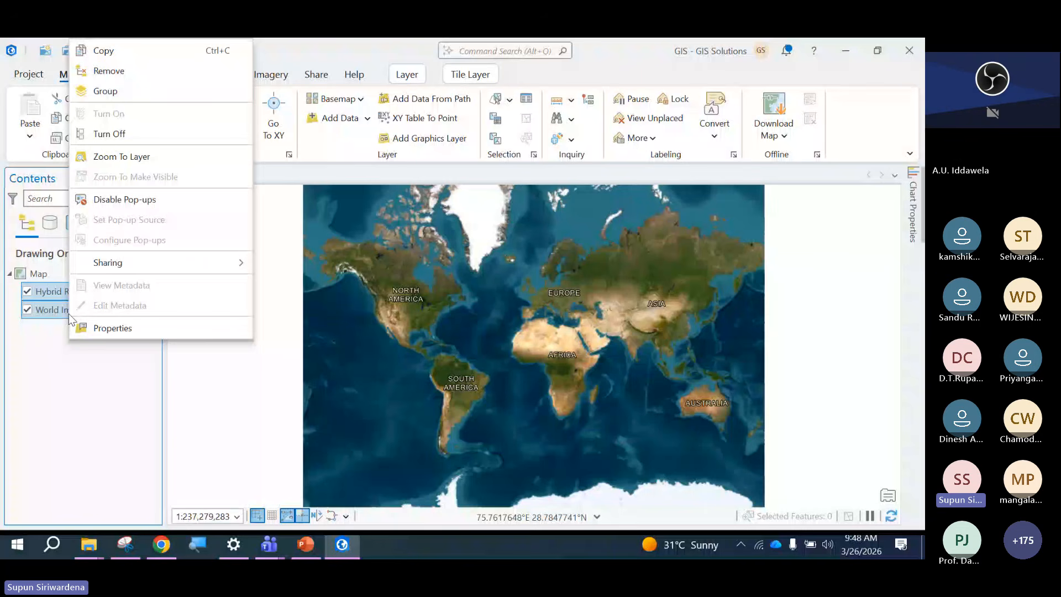
pyautogui.click(112, 328)
pyautogui.click(275, 229)
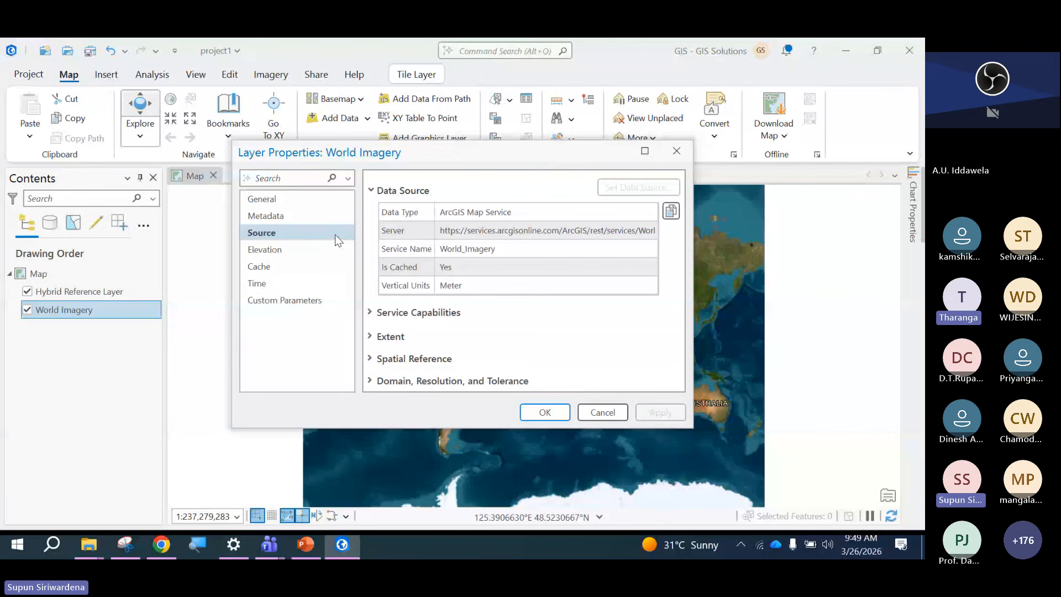
pyautogui.click(462, 230)
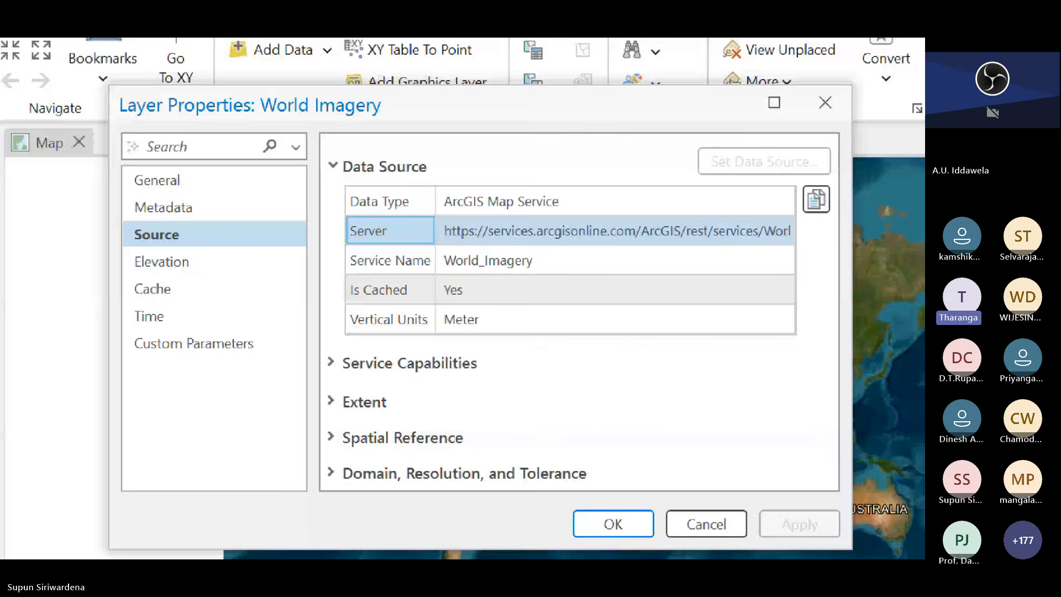
pyautogui.click(400, 224)
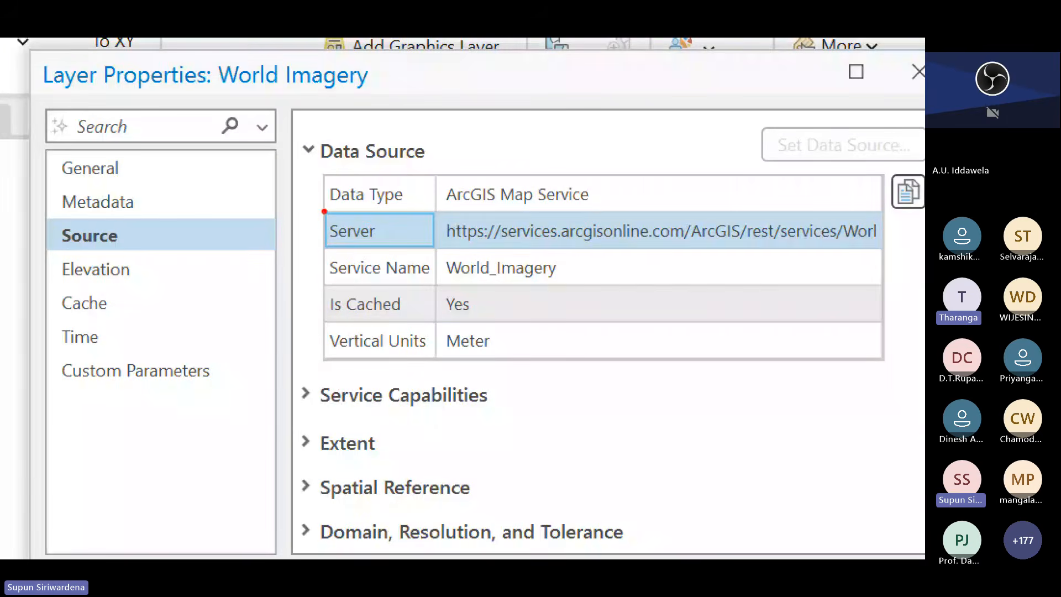
pyautogui.moveTo(321, 209)
pyautogui.mouseDown()
pyautogui.moveTo(375, 235)
pyautogui.moveTo(434, 244)
pyautogui.mouseUp()
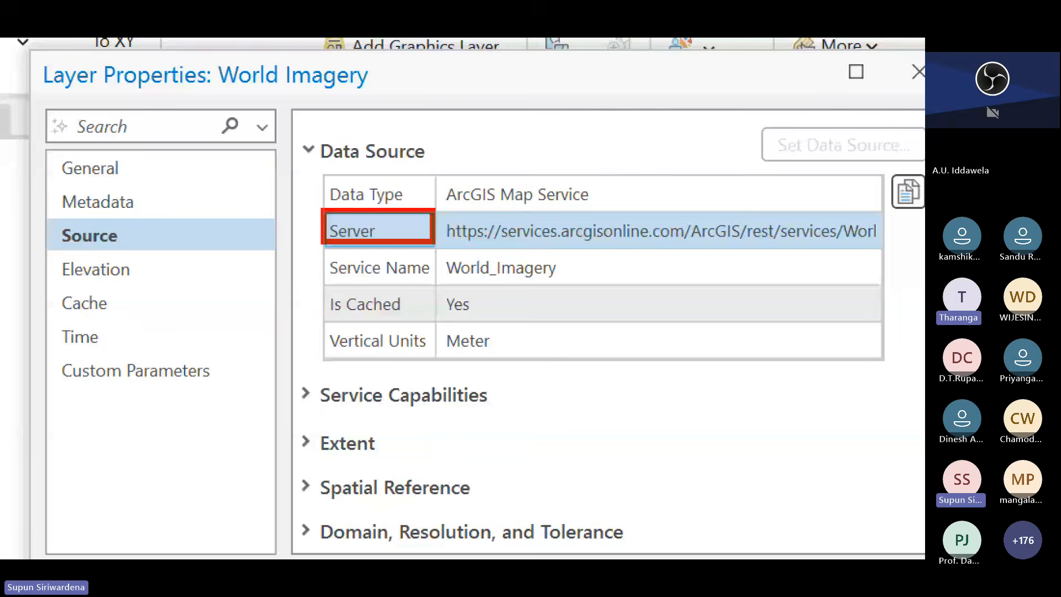
pyautogui.moveTo(440, 208); pyautogui.dragTo(888, 244)
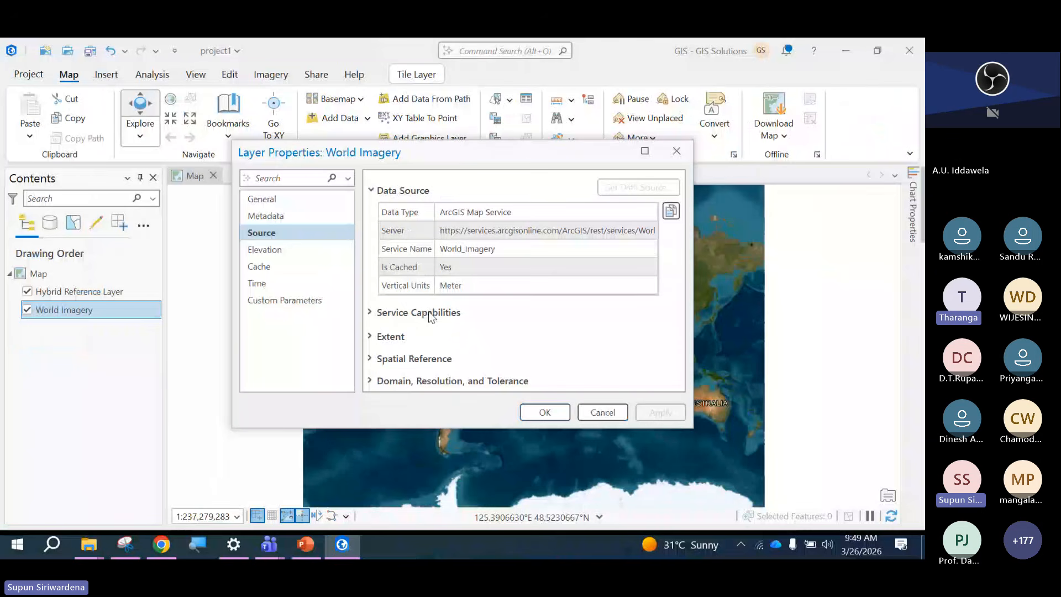
# Examine the World Imagery layer's spatial reference and projected coordinate system, and close its properties.
pyautogui.click(487, 360)
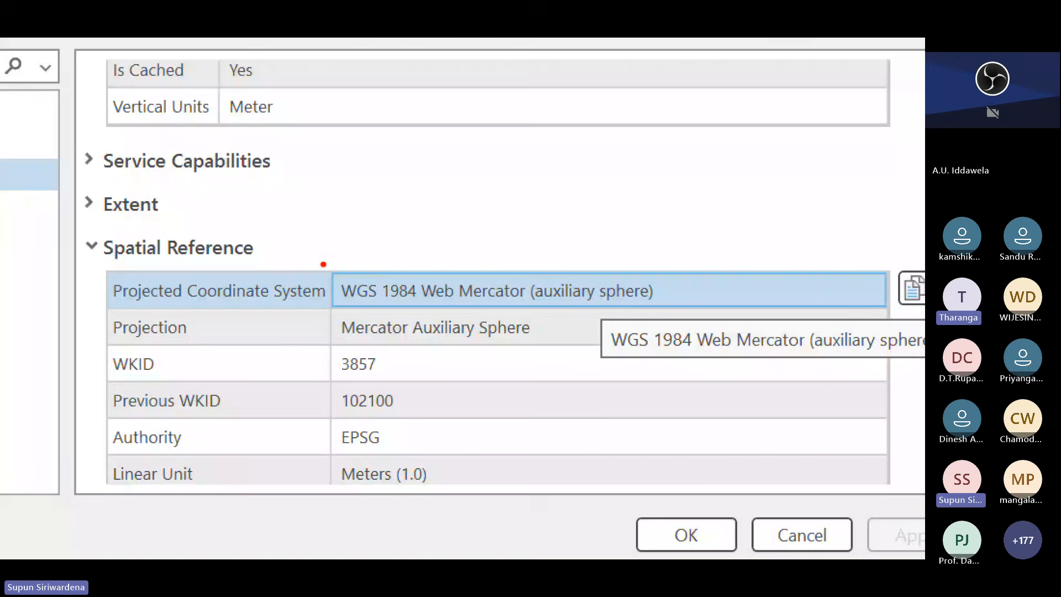
pyautogui.moveTo(323, 264)
pyautogui.mouseDown()
pyautogui.moveTo(452, 306)
pyautogui.moveTo(418, 310)
pyautogui.mouseUp()
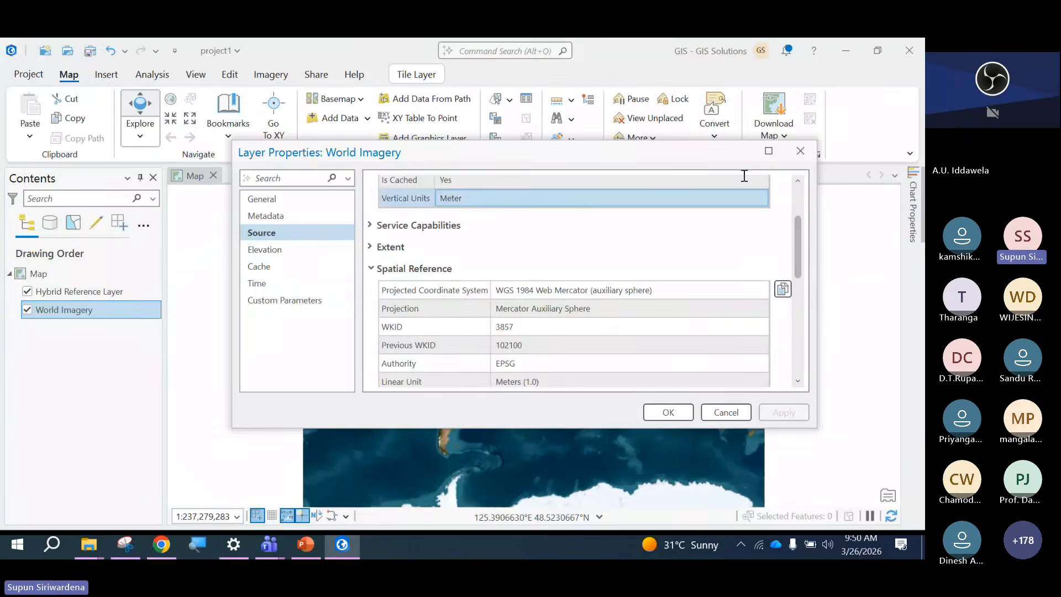
pyautogui.click(795, 151)
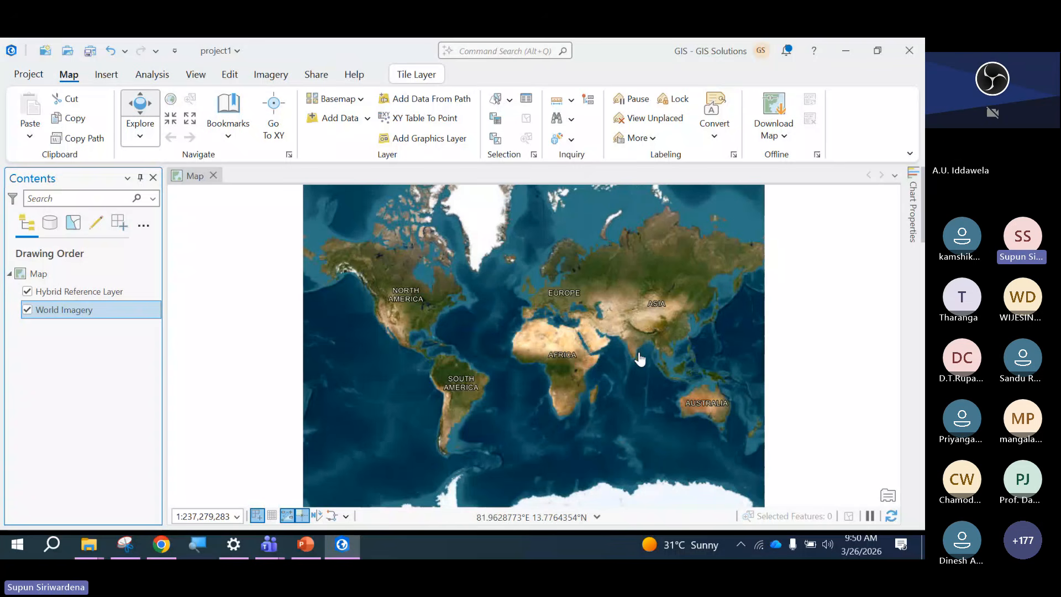
# Zoom the map in from the world view to Sri Lanka to inspect the hybrid imagery.
pyautogui.scroll(14, 641, 359)
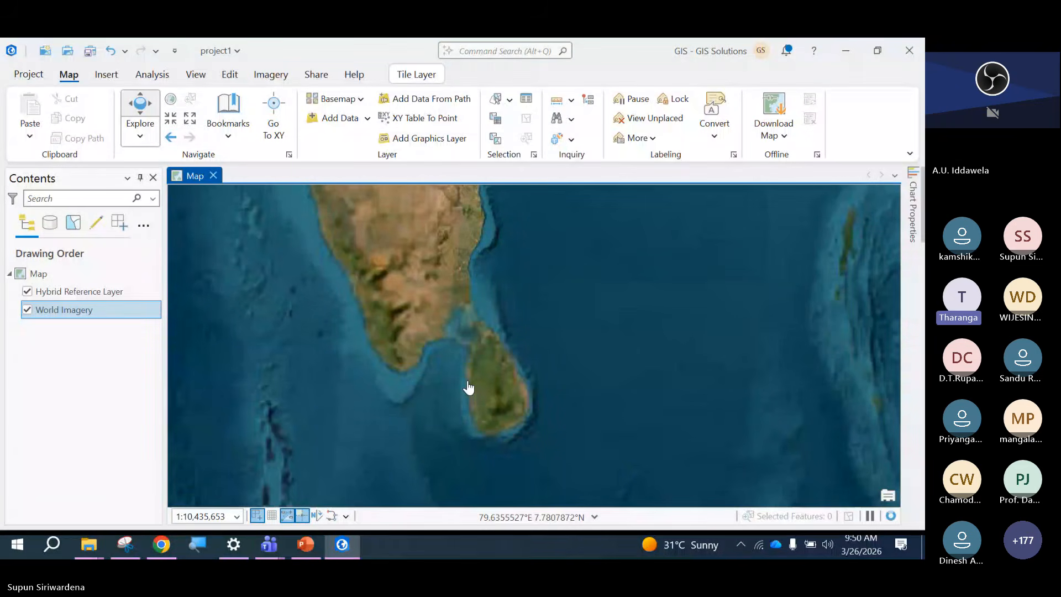
pyautogui.scroll(2, 468, 388)
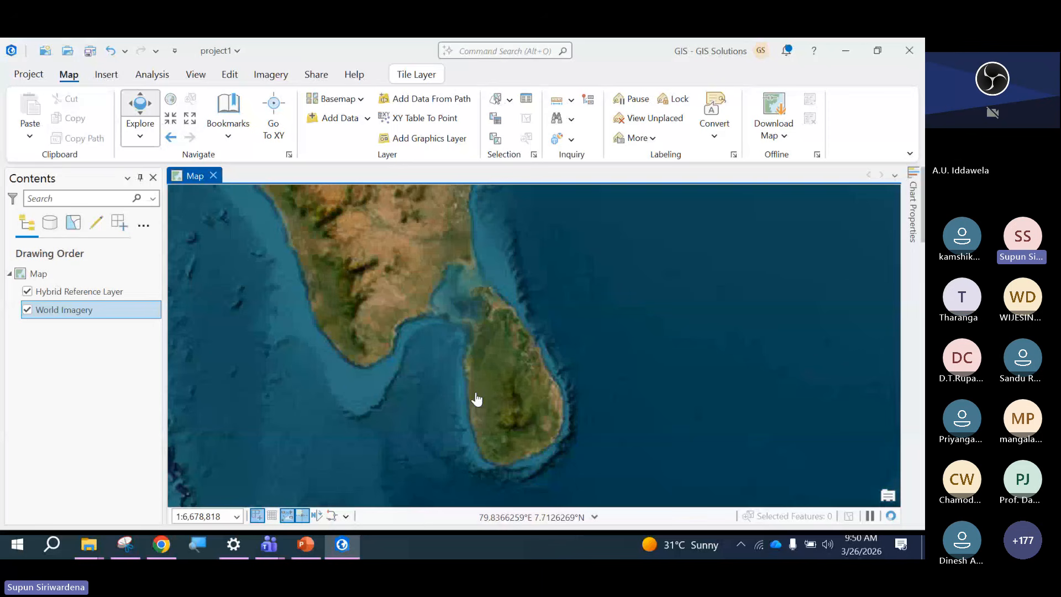
pyautogui.scroll(2, 476, 399)
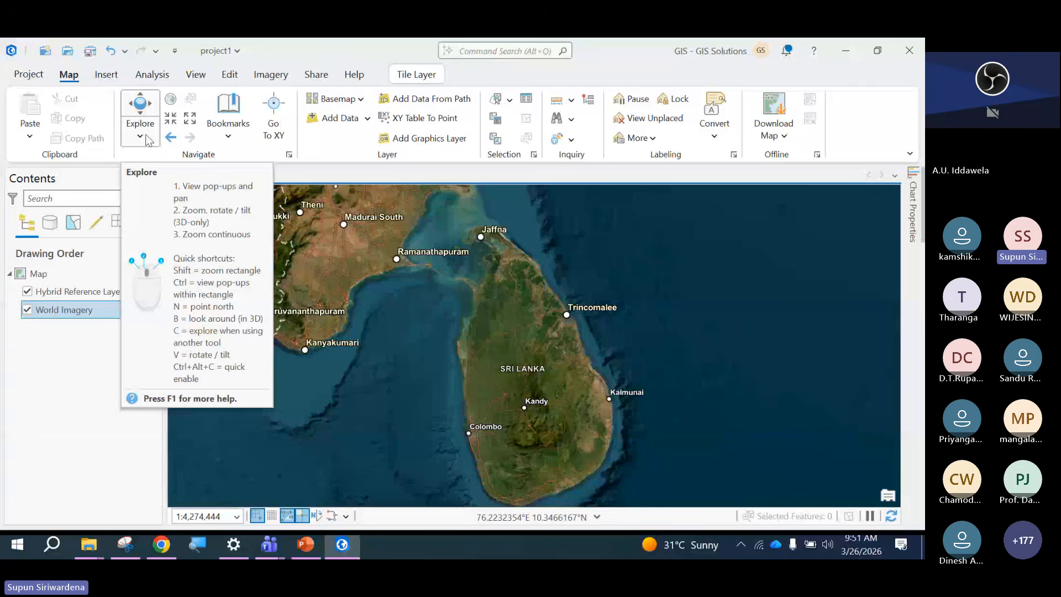
pyautogui.scroll(3, 492, 380)
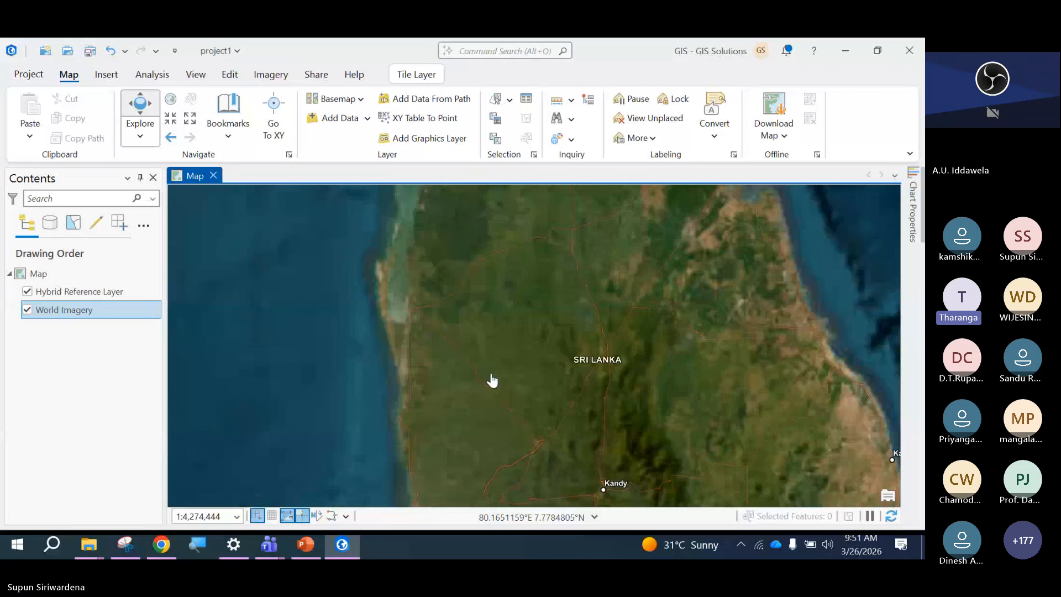
# View the World Imagery attributes at a point in western Sri Lanka, and inspect the imagery in detail around Colombo.
pyautogui.click(492, 381)
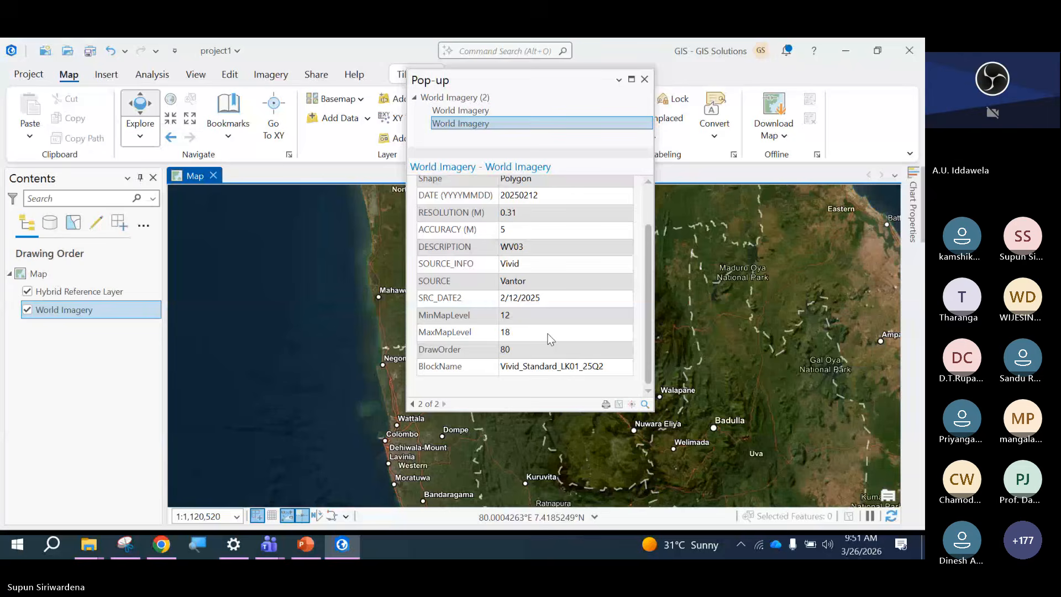
pyautogui.click(644, 79)
pyautogui.scroll(-4, 439, 307)
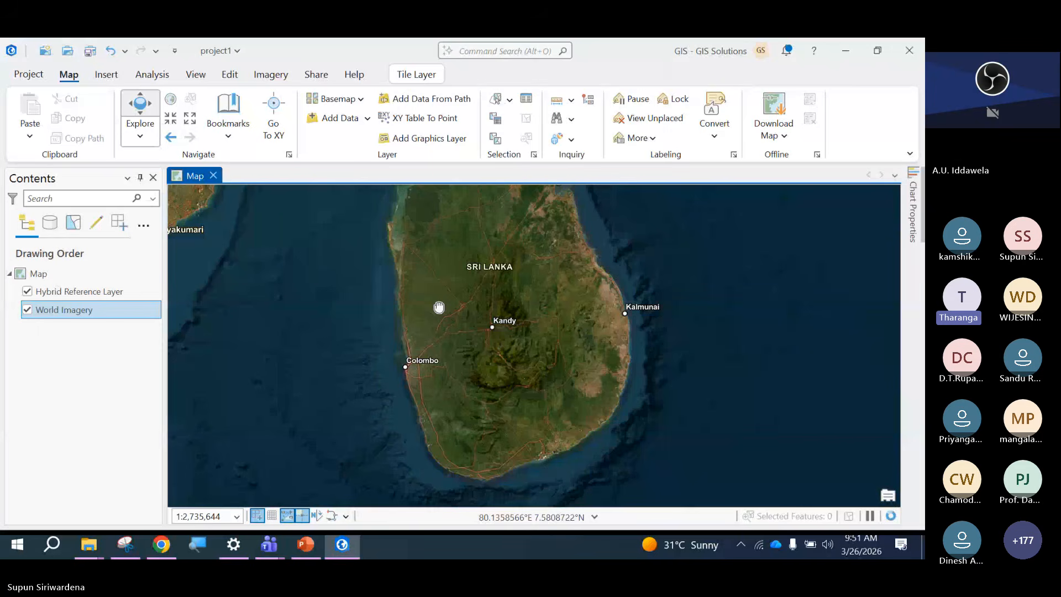
pyautogui.scroll(4, 440, 307)
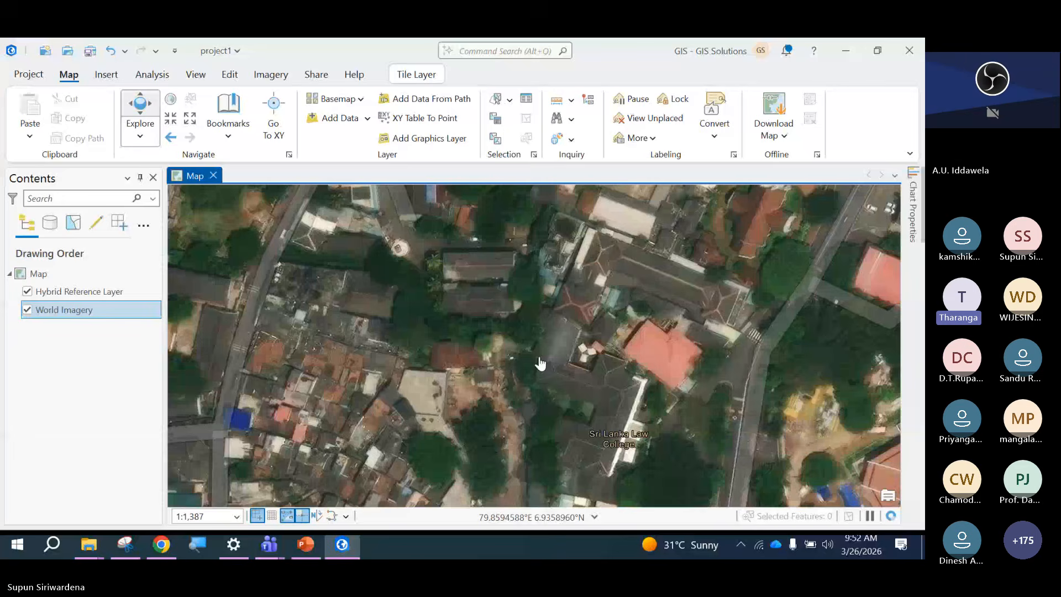
pyautogui.scroll(-2, 541, 363)
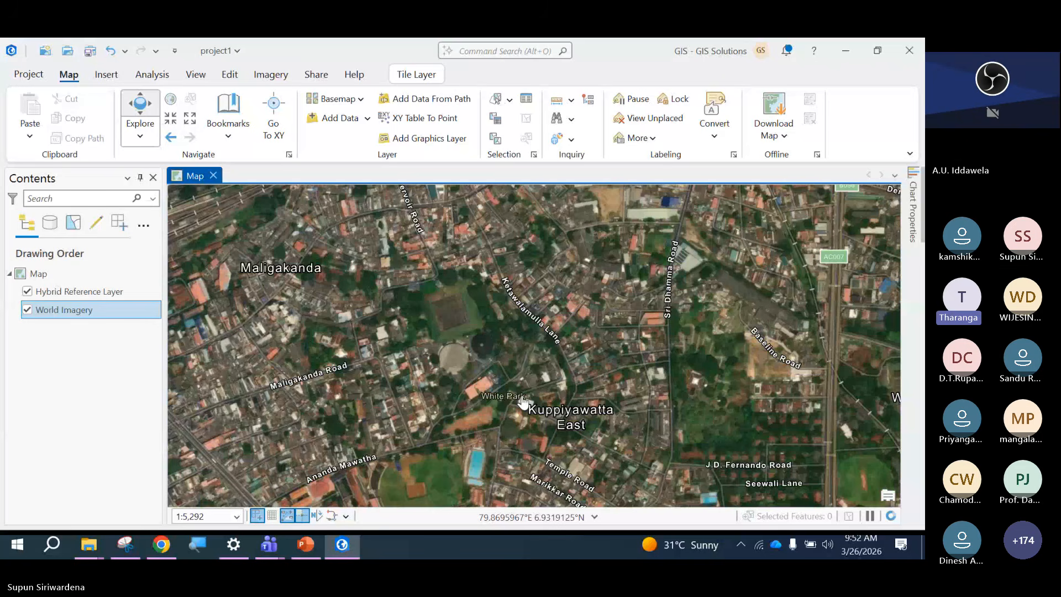
pyautogui.scroll(-6, 523, 404)
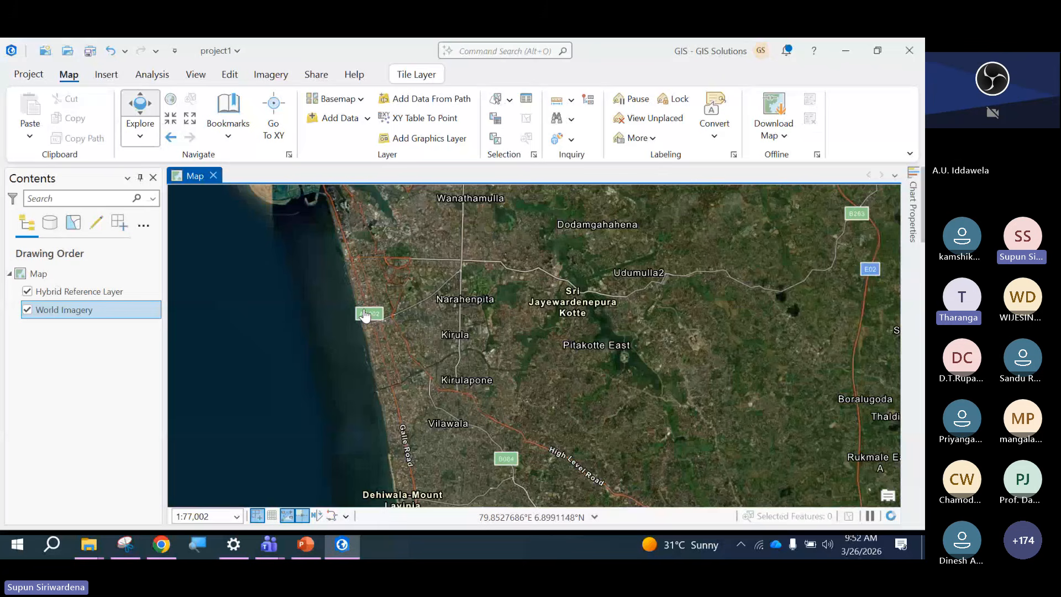
pyautogui.moveTo(364, 315); pyautogui.dragTo(326, 334)
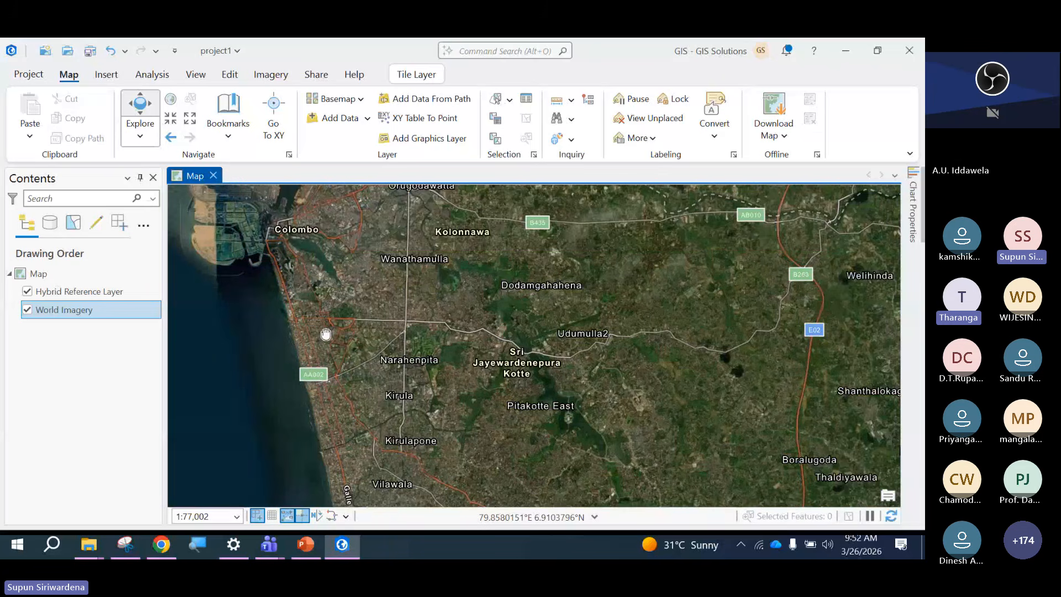
# Set the map's basemap to OpenStreetMap Style and look it over from the Indian Ocean region out to the continents.
pyautogui.click(362, 99)
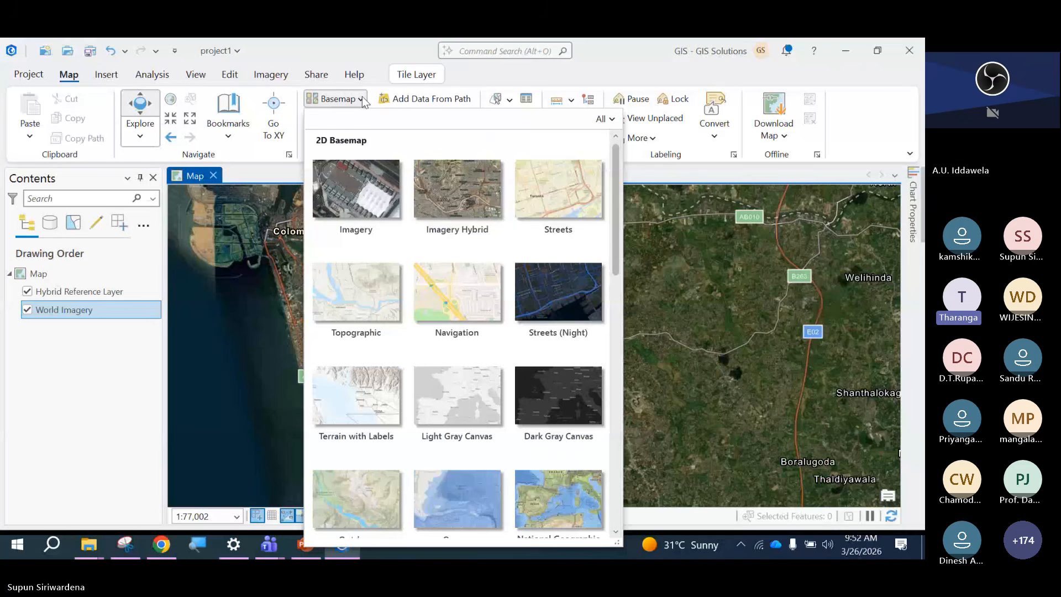
pyautogui.scroll(-1, 427, 270)
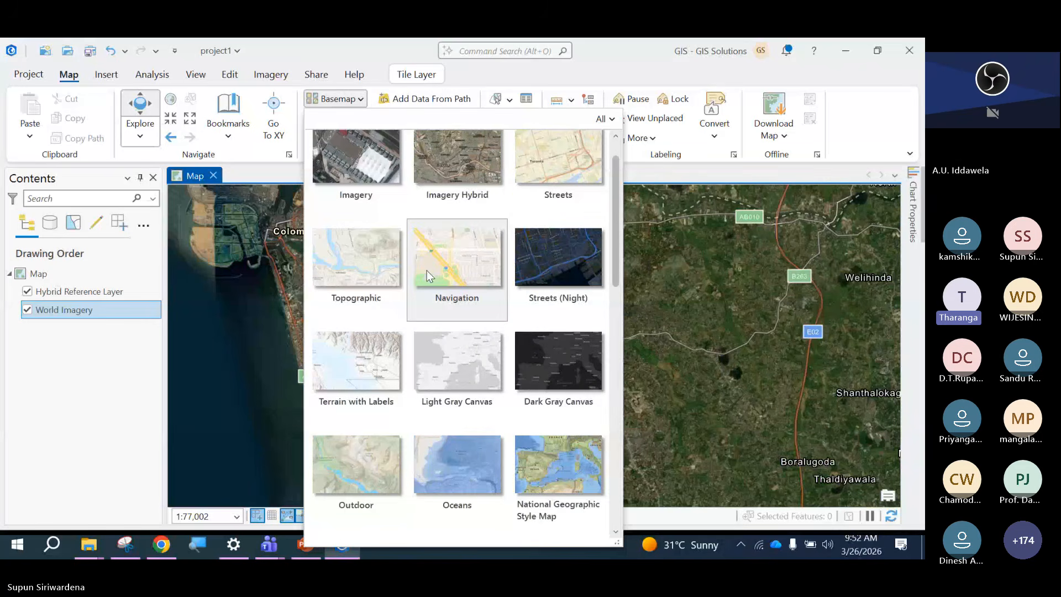
pyautogui.scroll(-2, 427, 271)
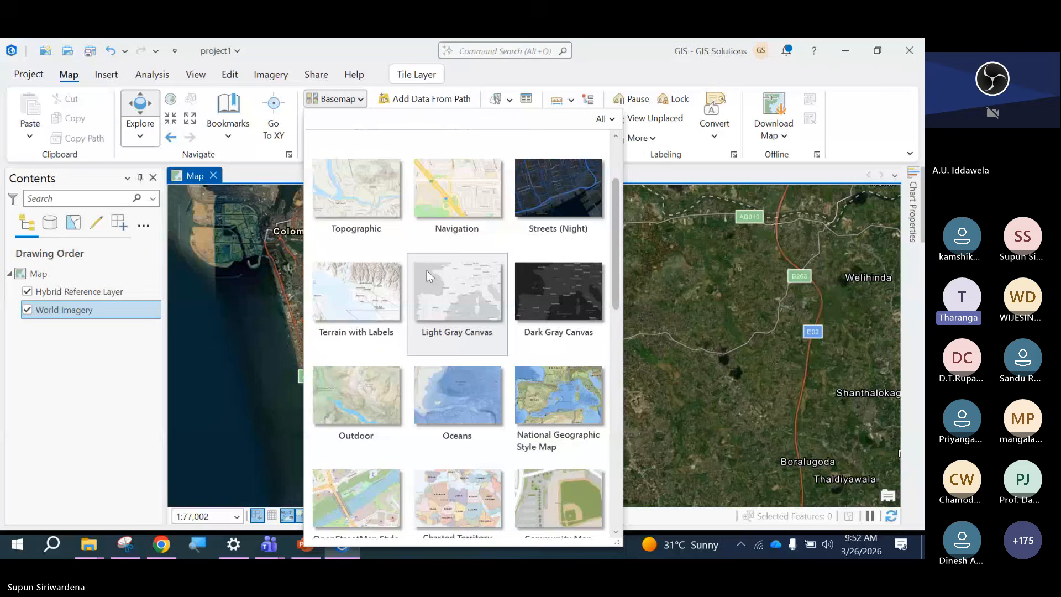
pyautogui.scroll(-2, 426, 271)
pyautogui.scroll(-1, 427, 270)
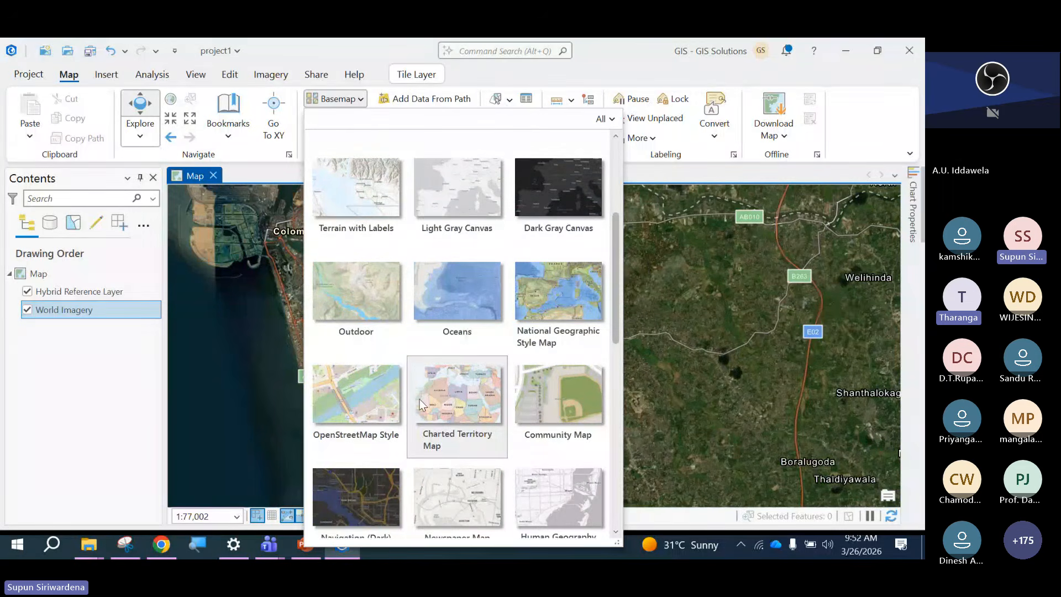
pyautogui.scroll(-2, 421, 404)
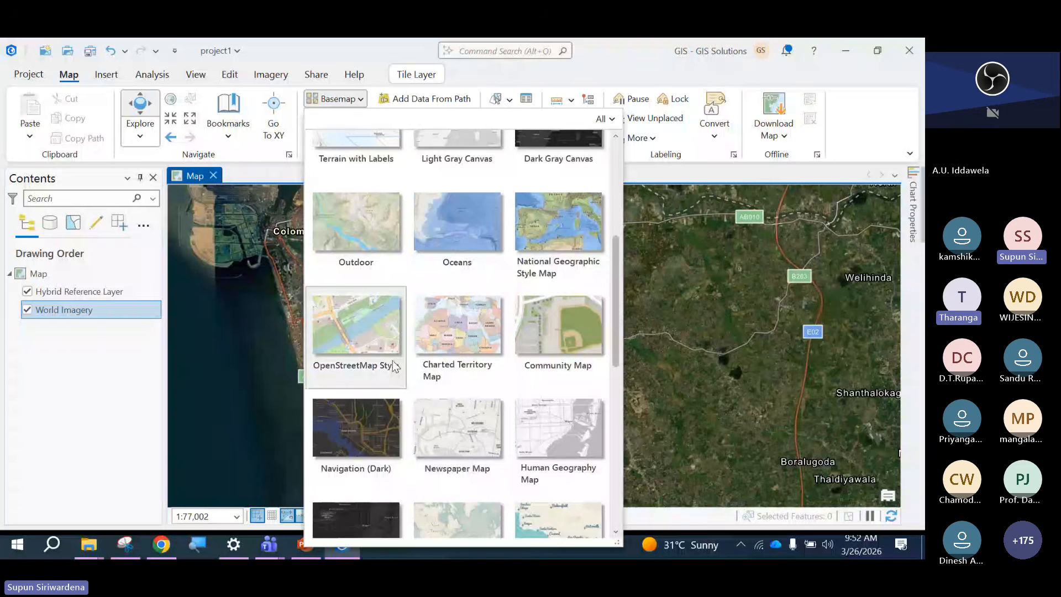
pyautogui.click(389, 330)
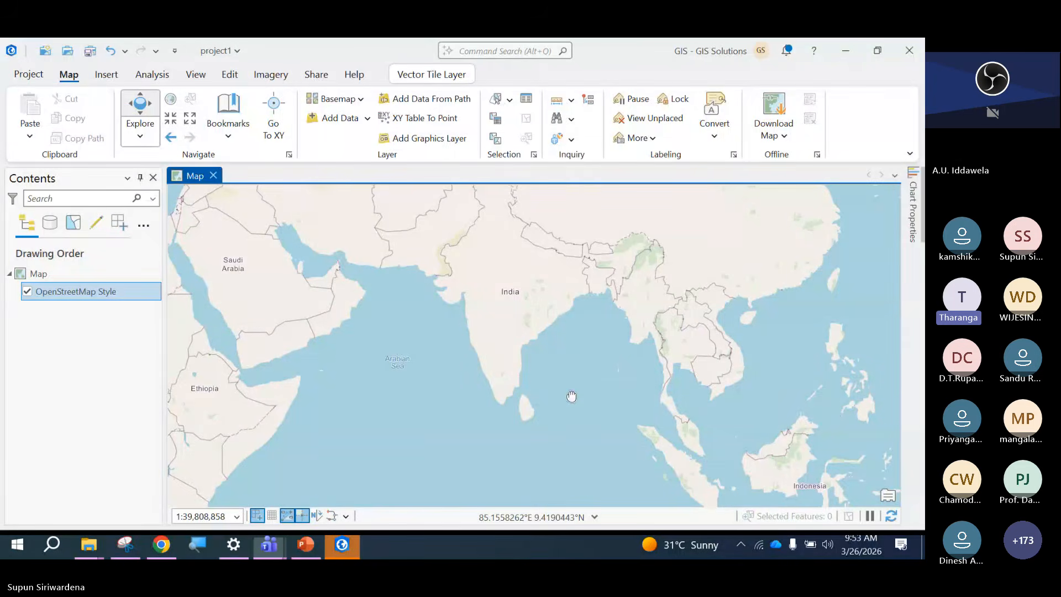
pyautogui.moveTo(572, 396); pyautogui.dragTo(671, 376)
pyautogui.scroll(-2, 670, 376)
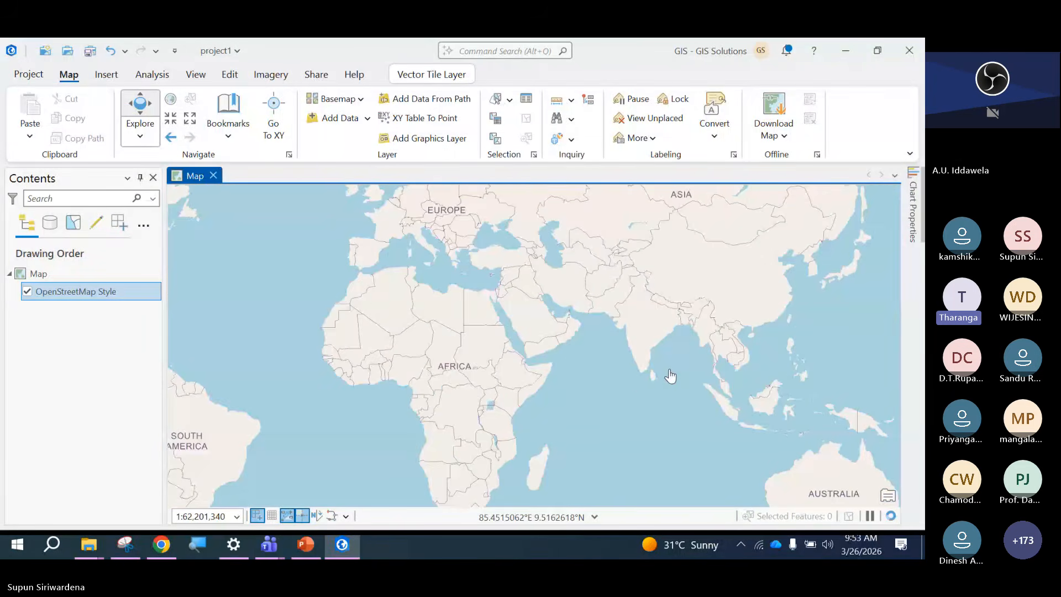
pyautogui.scroll(-2, 670, 376)
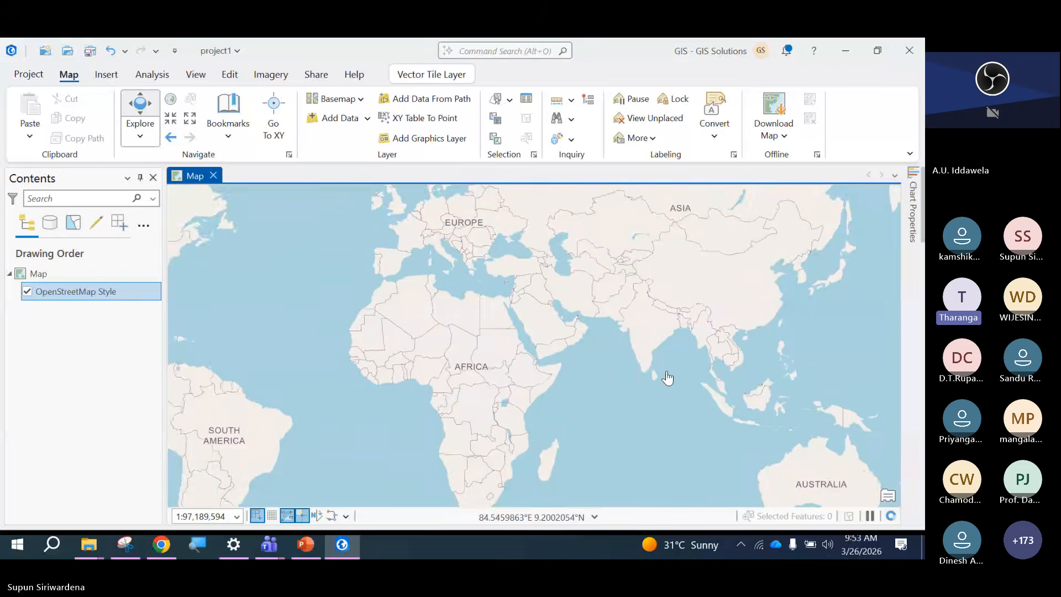
pyautogui.moveTo(670, 376); pyautogui.dragTo(599, 336)
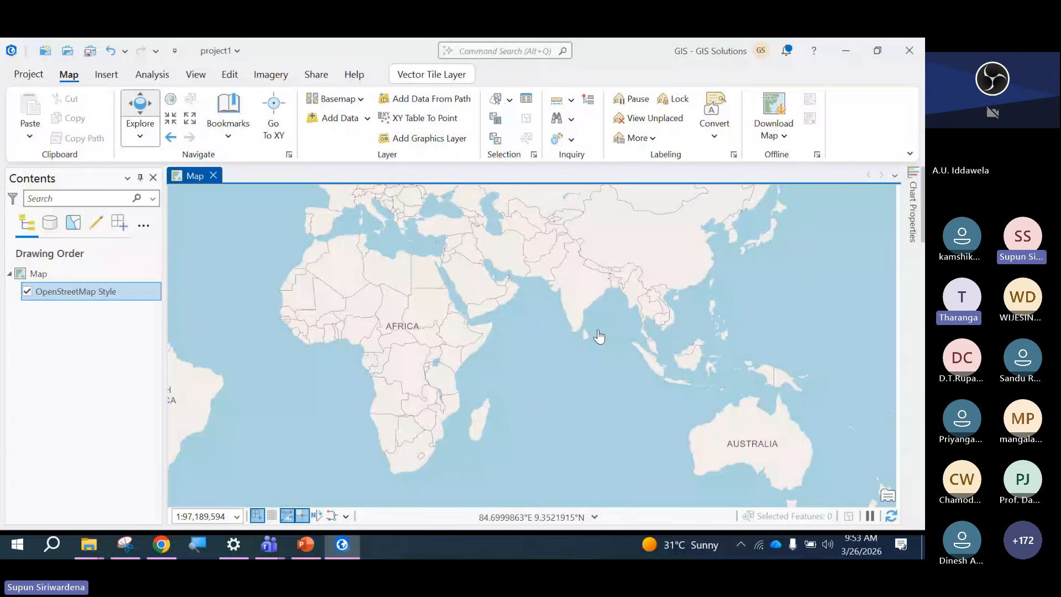
pyautogui.scroll(1, 599, 336)
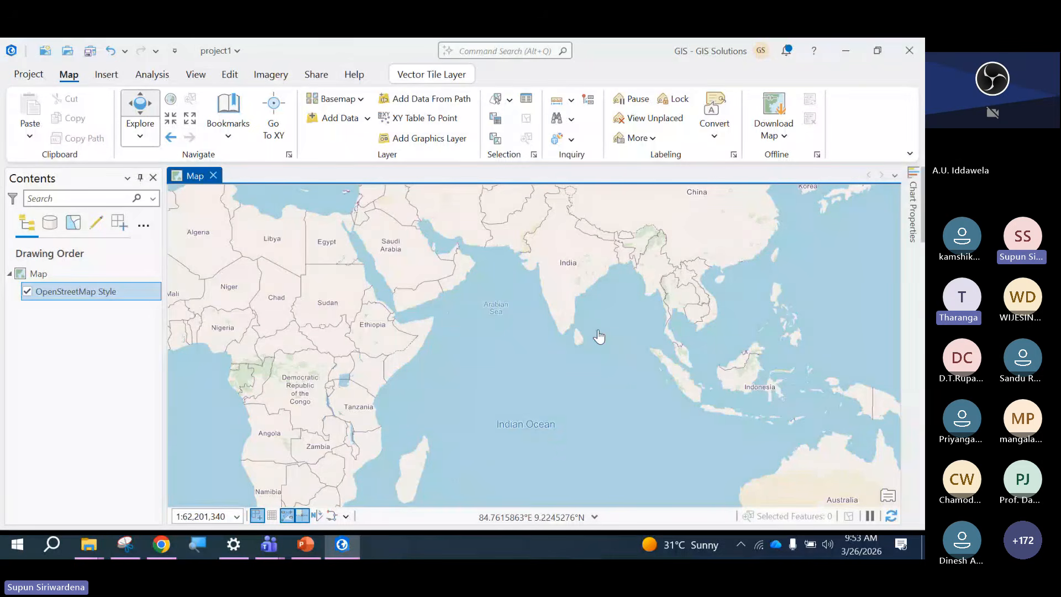
# Set the map's basemap to Dark Gray Canvas and view it around India and the Indian Ocean.
pyautogui.click(361, 101)
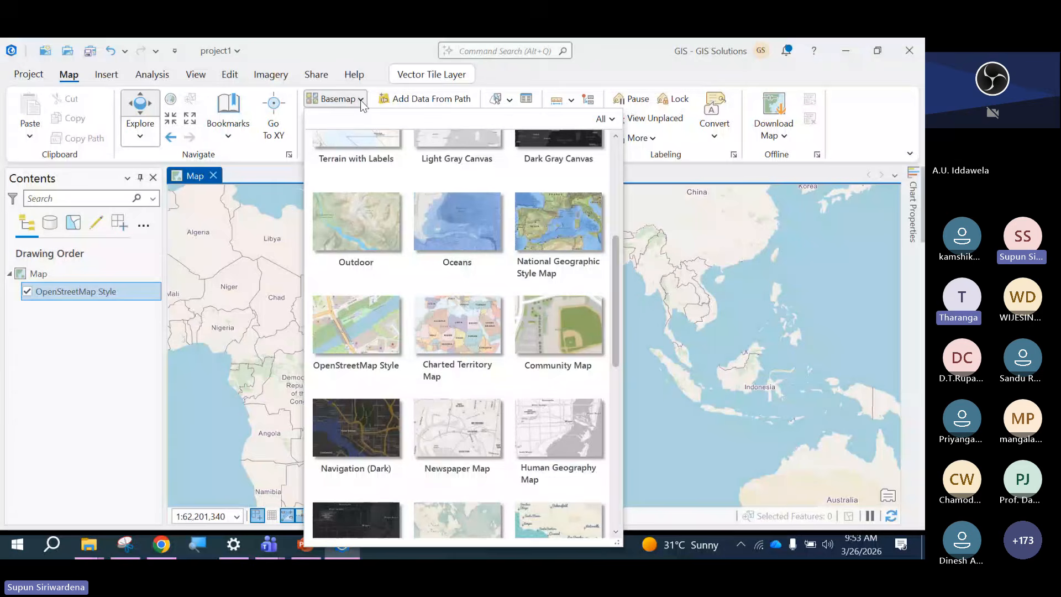
pyautogui.scroll(2, 362, 247)
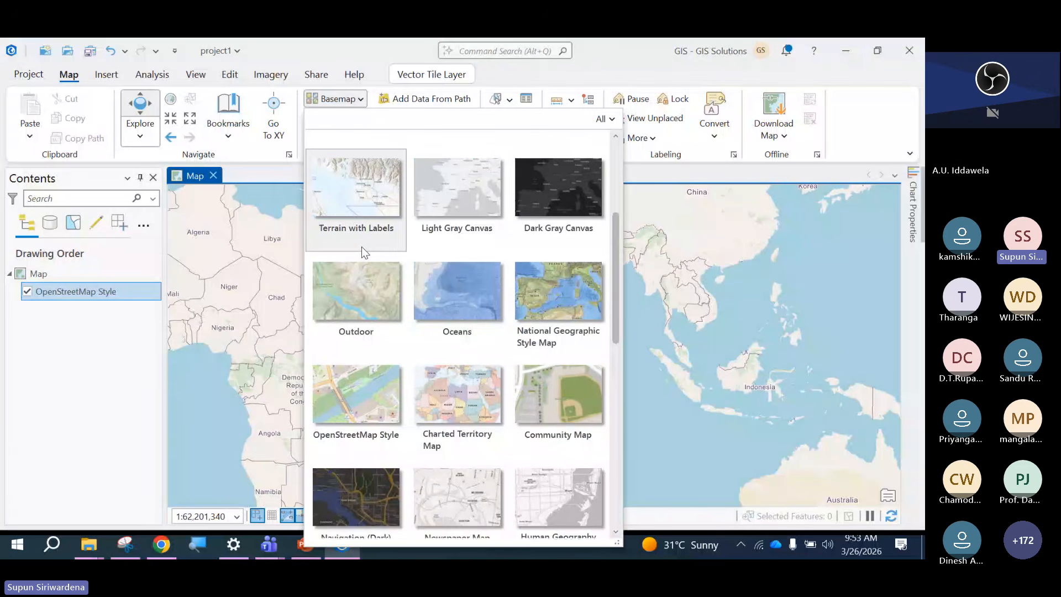
pyautogui.scroll(3, 361, 246)
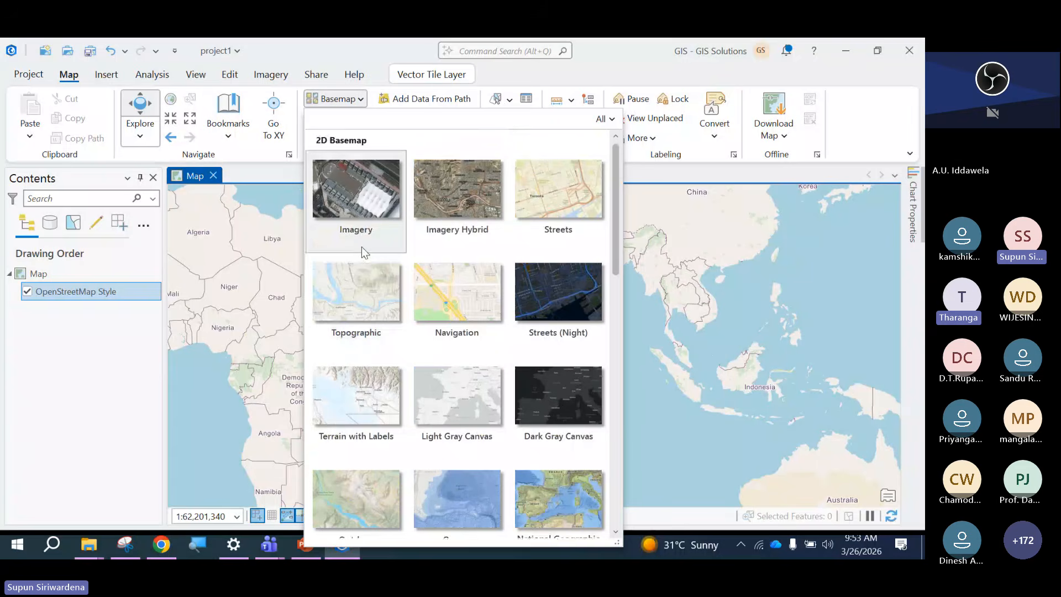
pyautogui.click(597, 390)
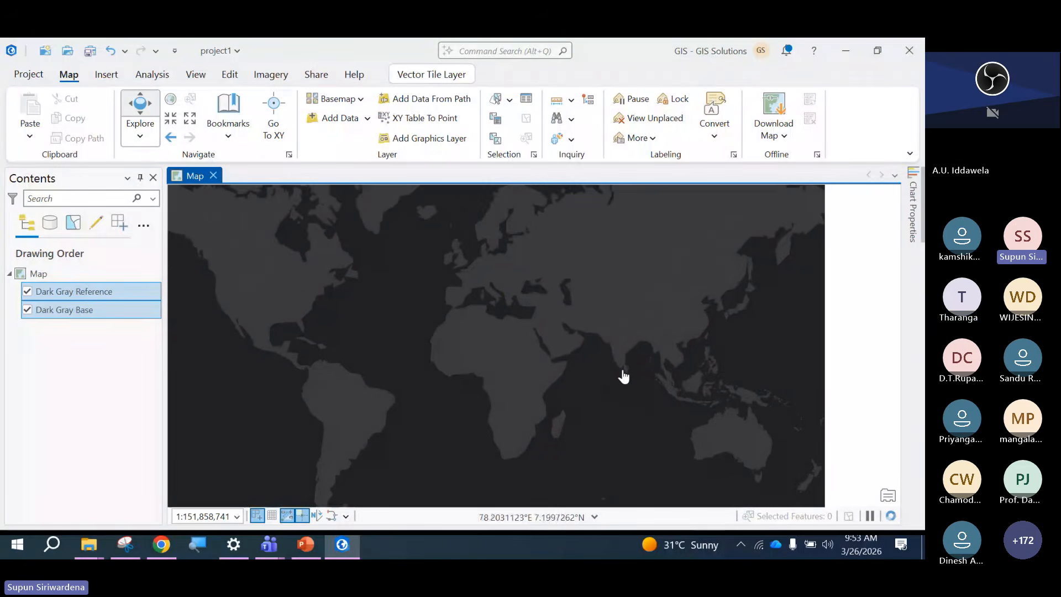
pyautogui.scroll(1, 624, 377)
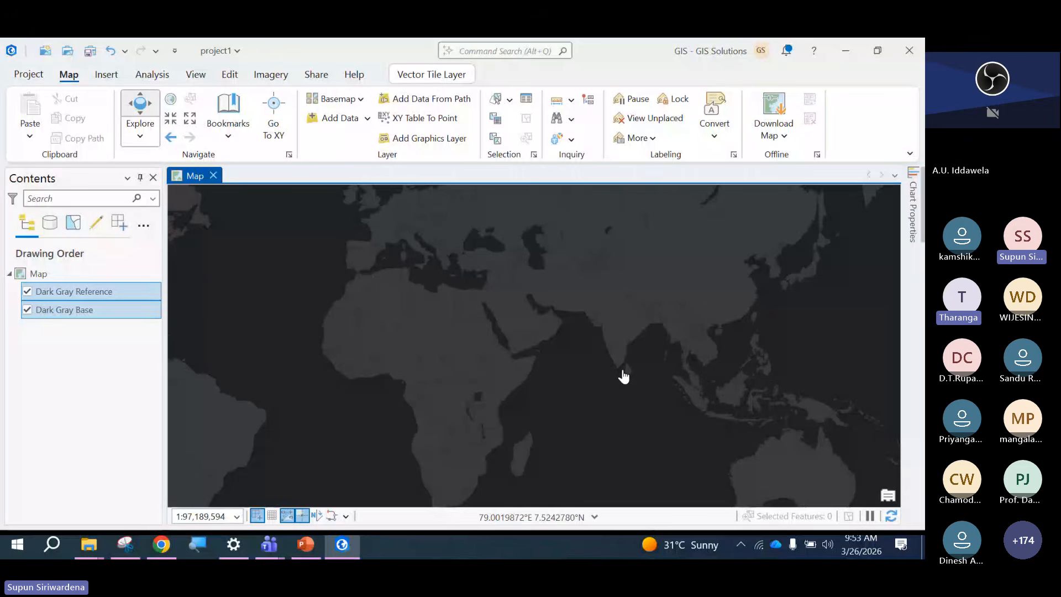
pyautogui.moveTo(623, 377); pyautogui.dragTo(571, 354)
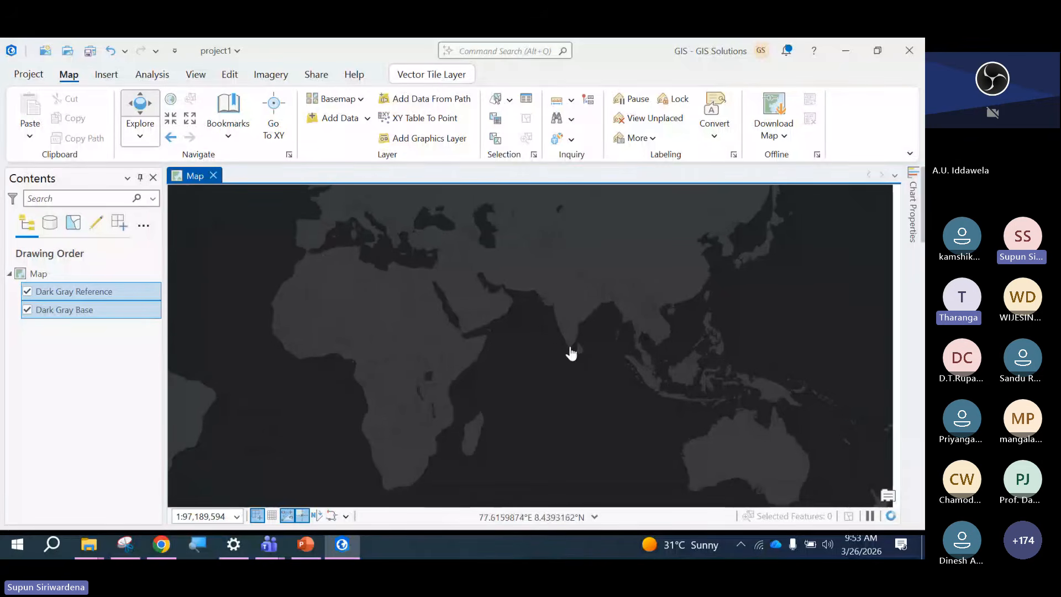
pyautogui.scroll(2, 571, 354)
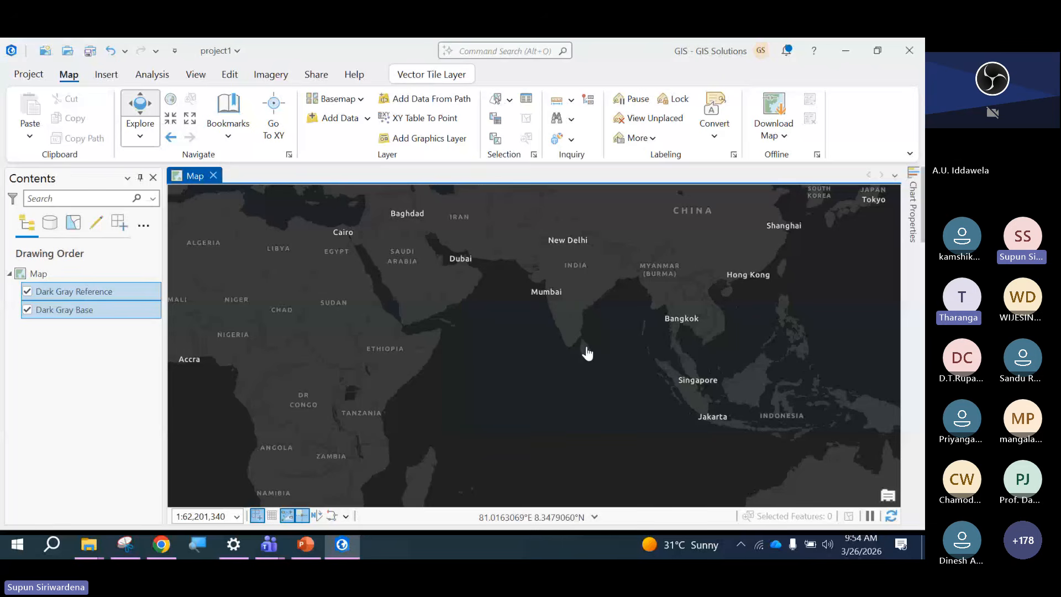
# Examine the Add Data options, and open the data browser to review its Portal and This PC sources.
pyautogui.click(369, 122)
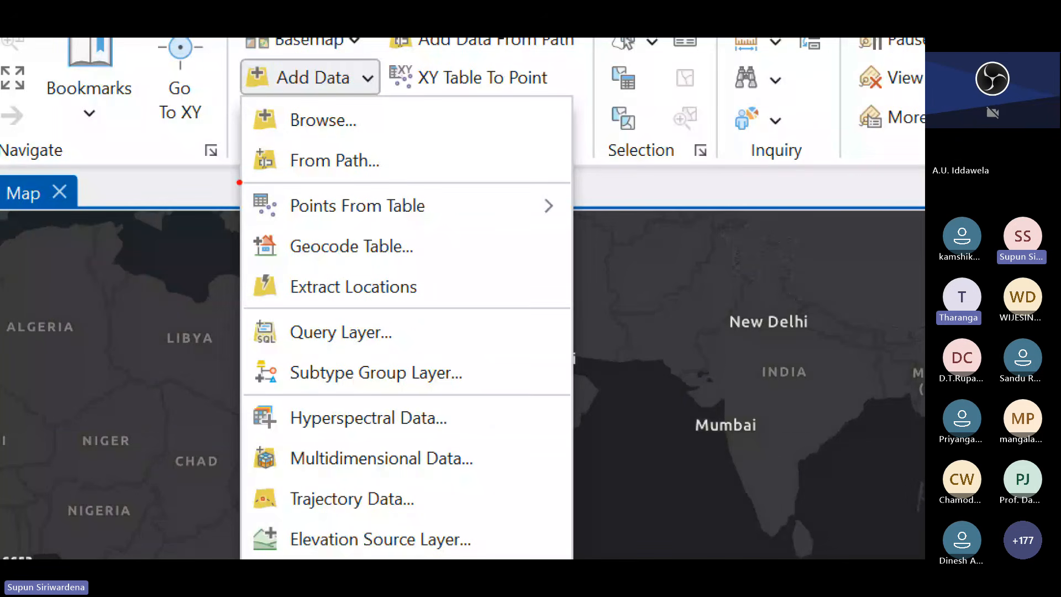
pyautogui.moveTo(238, 176); pyautogui.dragTo(591, 227)
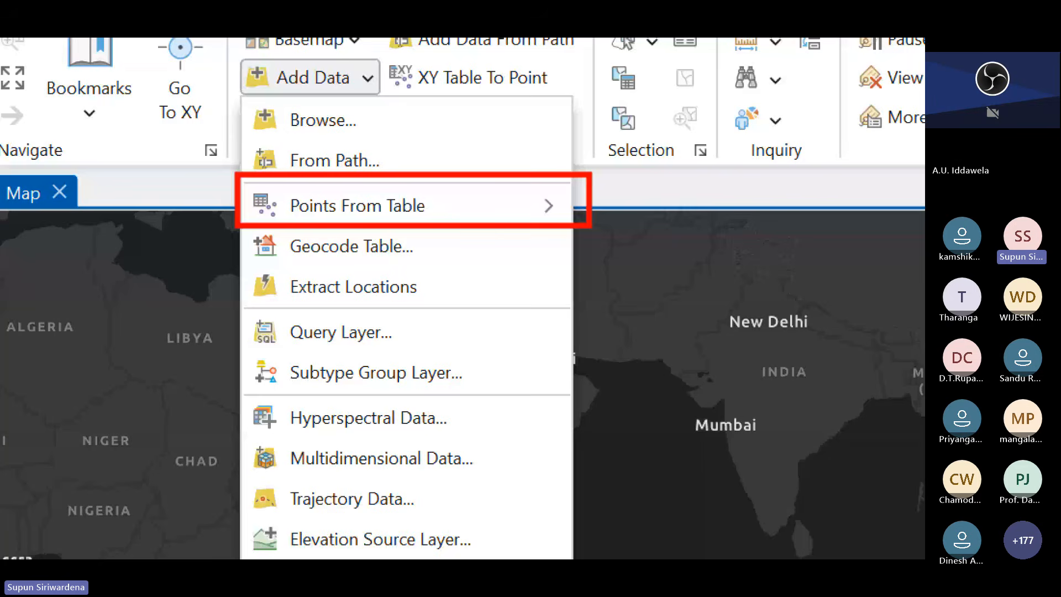
pyautogui.click(296, 78)
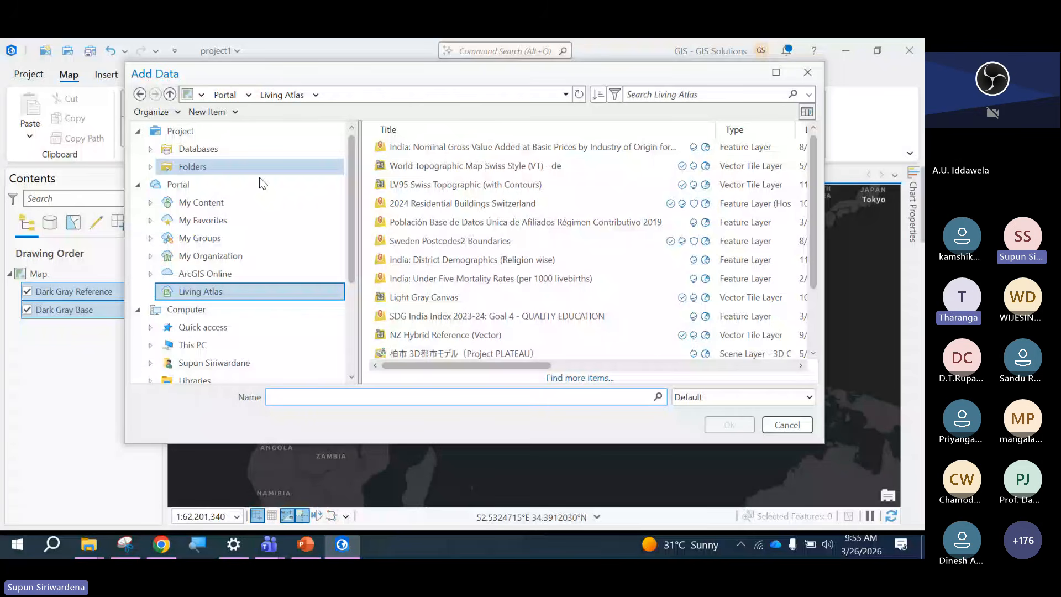
pyautogui.scroll(-2, 352, 305)
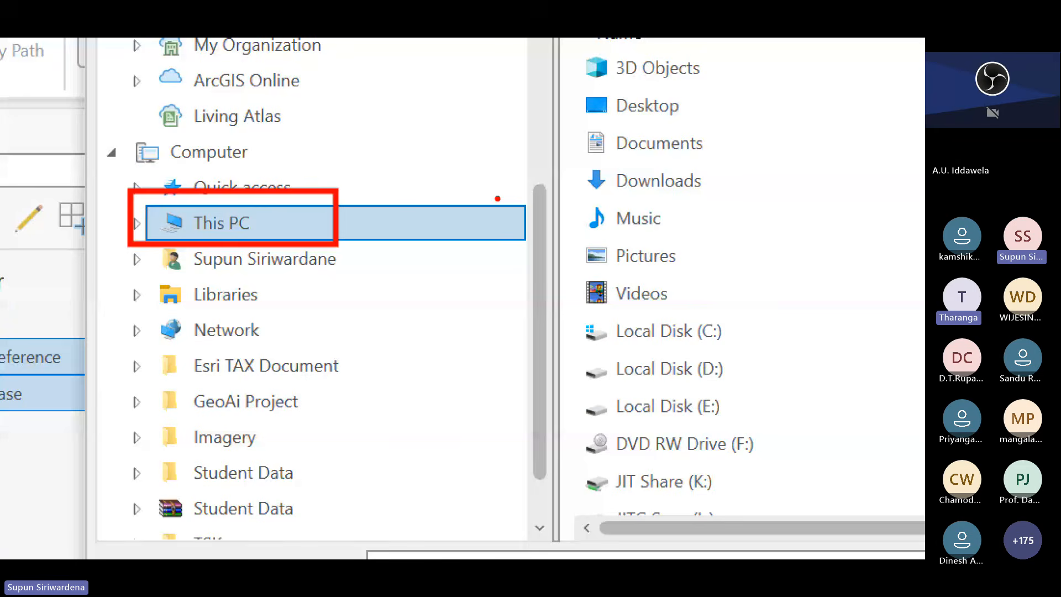
pyautogui.press('Escape')
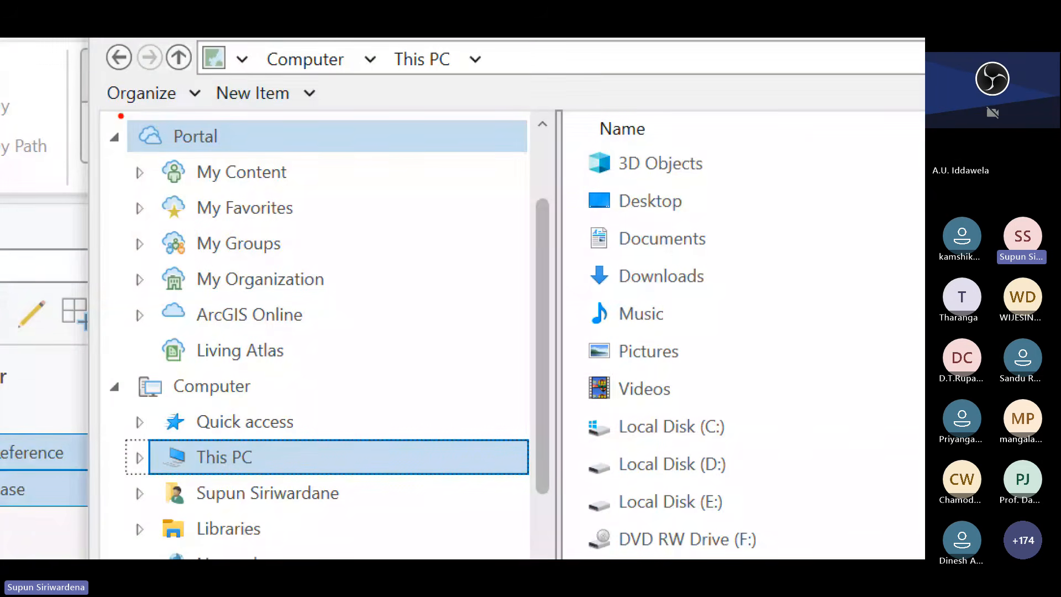
pyautogui.moveTo(158, 128)
pyautogui.mouseDown()
pyautogui.moveTo(224, 144)
pyautogui.moveTo(337, 256)
pyautogui.moveTo(360, 369)
pyautogui.moveTo(401, 376)
pyautogui.mouseUp()
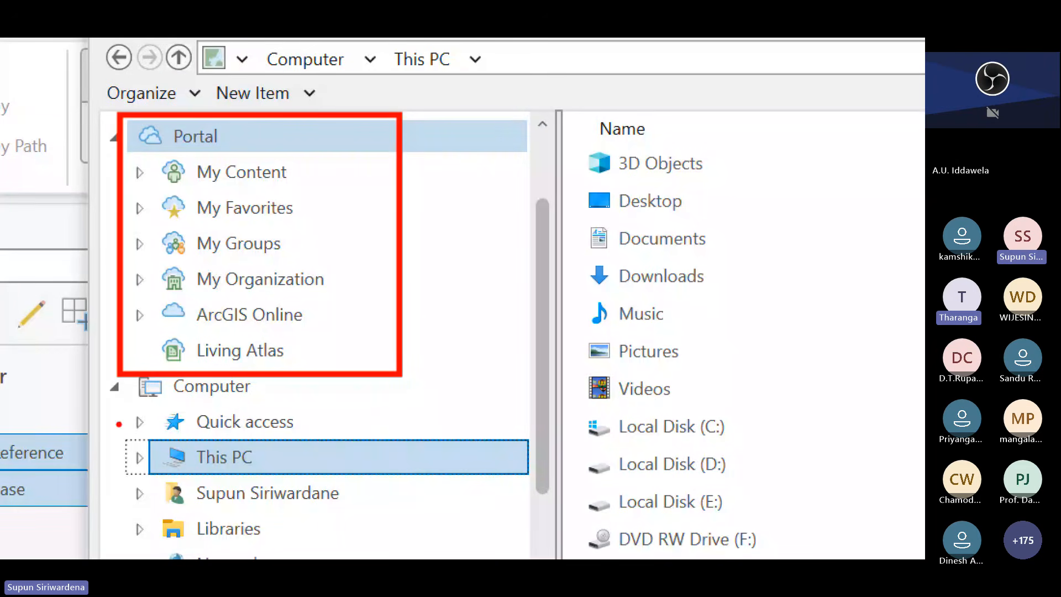
pyautogui.moveTo(119, 424)
pyautogui.mouseDown()
pyautogui.moveTo(254, 468)
pyautogui.moveTo(439, 476)
pyautogui.mouseUp()
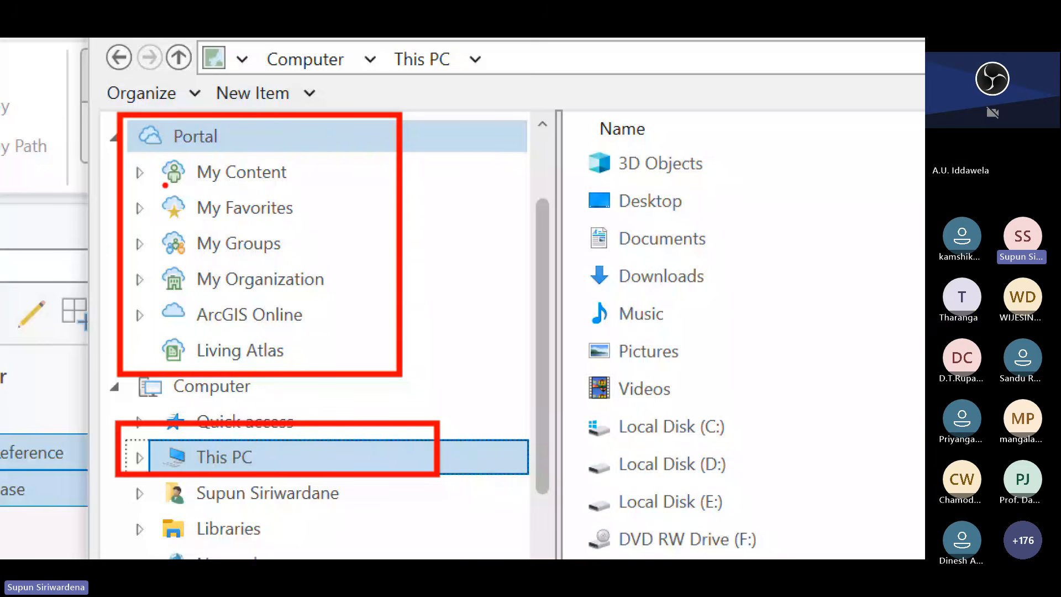
pyautogui.moveTo(151, 146)
pyautogui.mouseDown()
pyautogui.moveTo(206, 203)
pyautogui.moveTo(352, 299)
pyautogui.mouseUp()
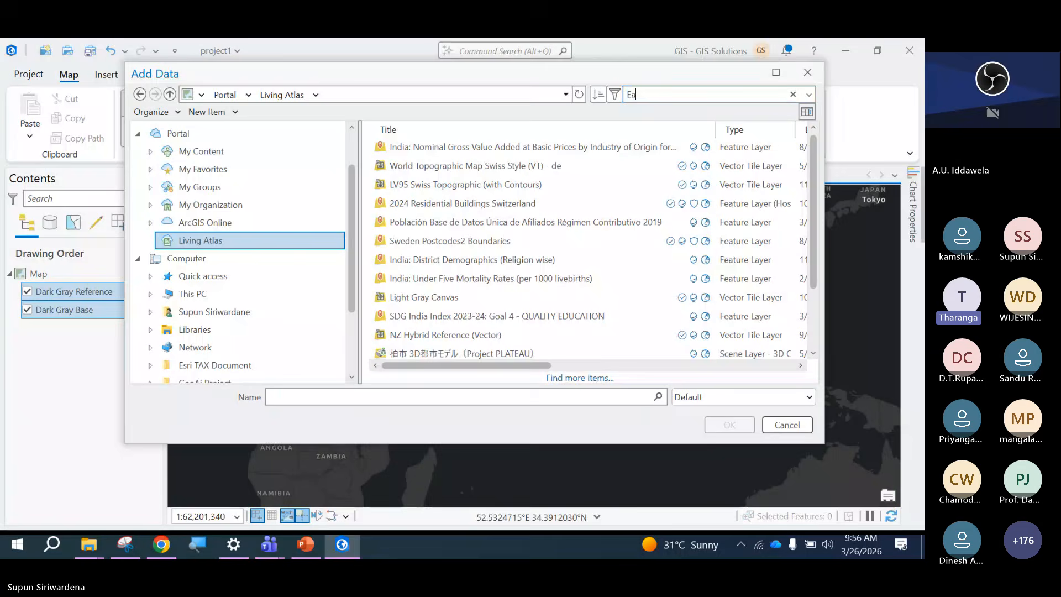
# Search the Living Atlas for "Earthquakes" and add the Recent Earthquakes layer to the map.
pyautogui.write('rthquak')
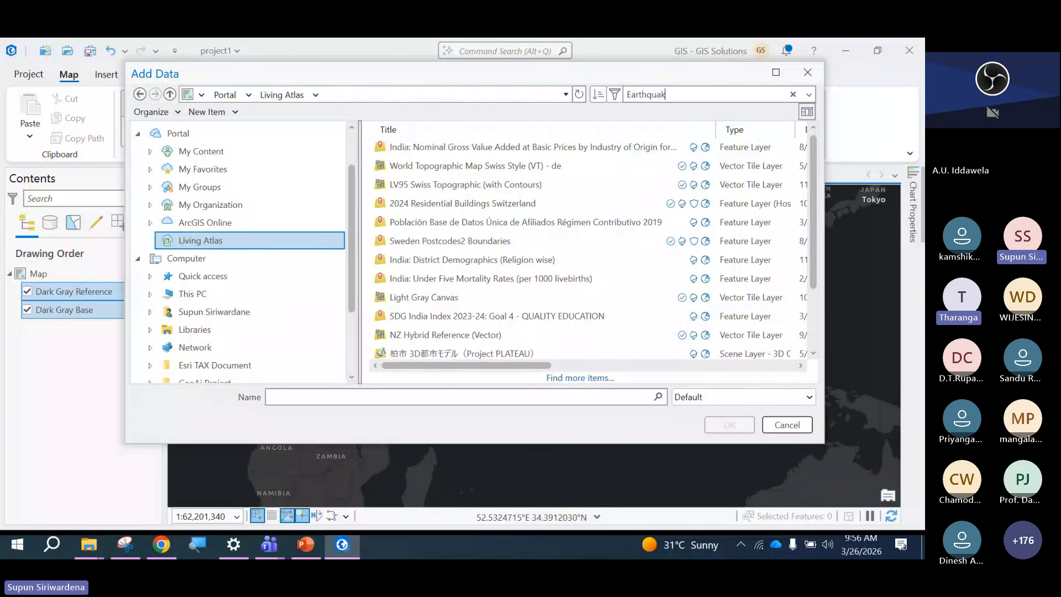
pyautogui.write('es')
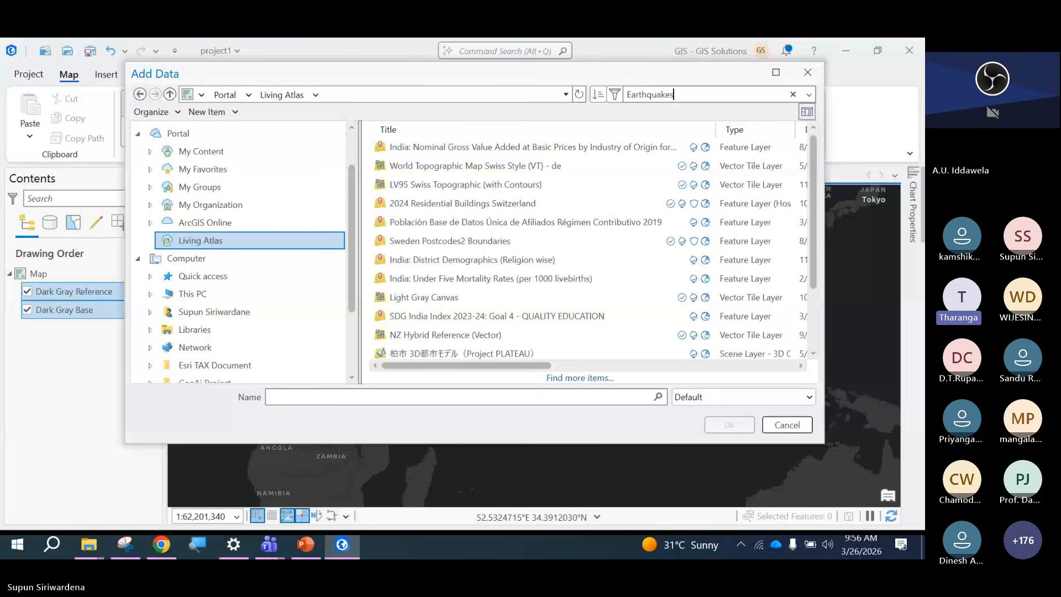
pyautogui.press('Return')
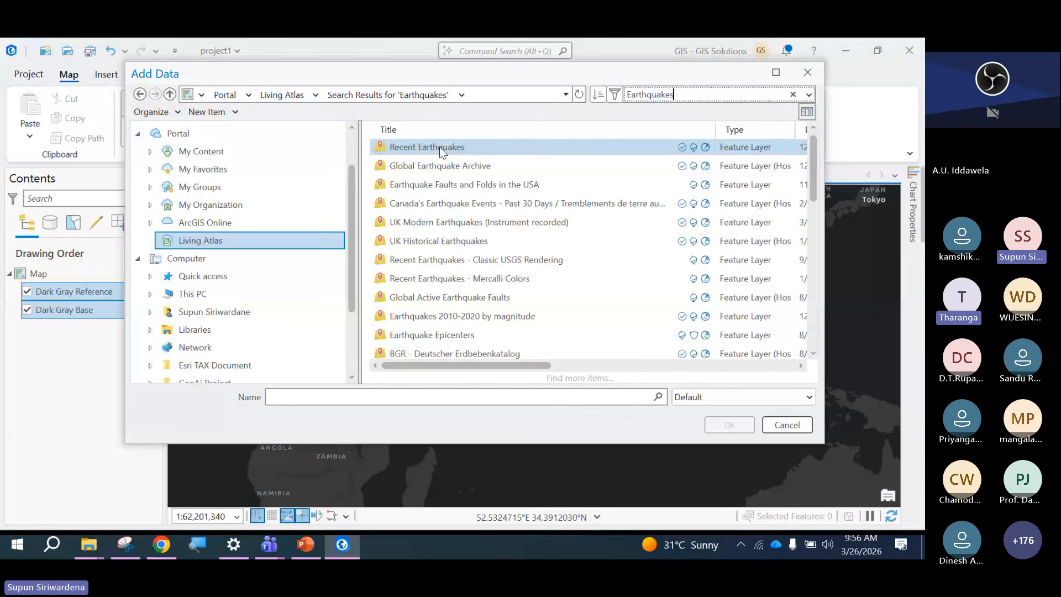
pyautogui.click(440, 147)
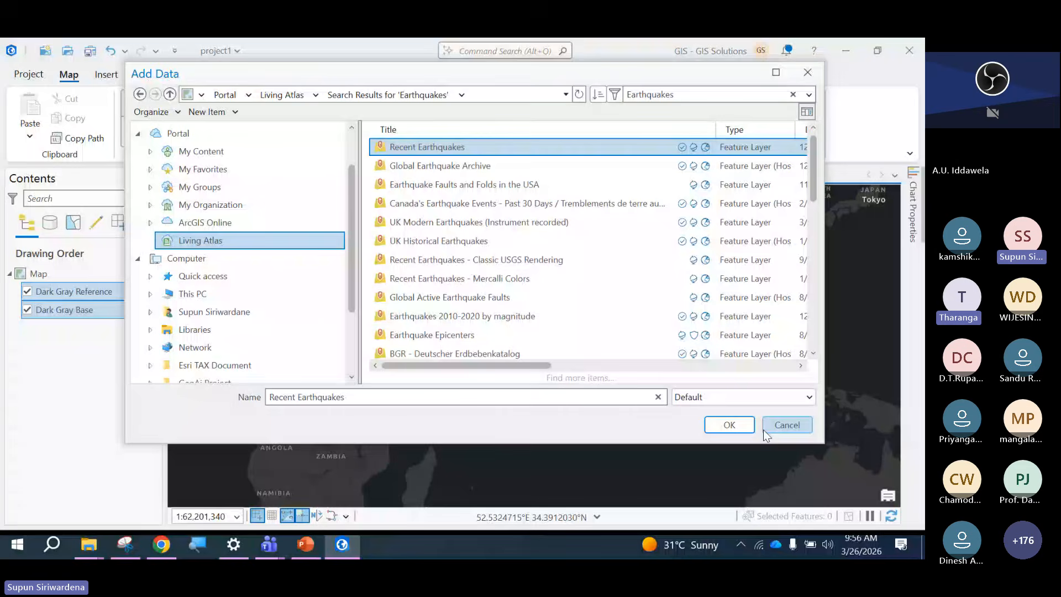
pyautogui.click(729, 425)
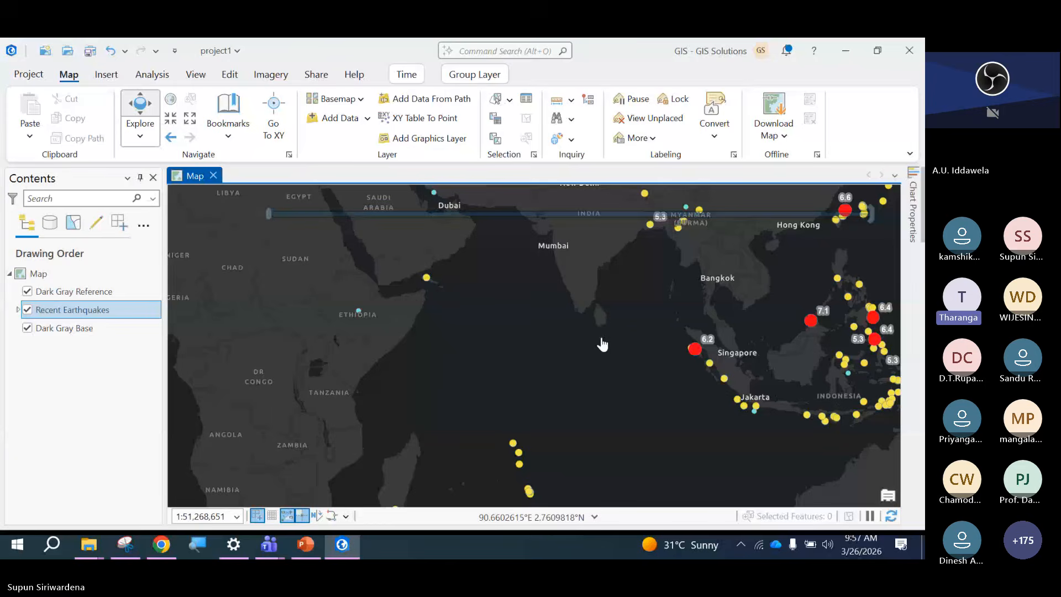
# Expand the Recent Earthquakes layer's legend and examine the magnitude classes under Events by Magnitude.
pyautogui.click(19, 311)
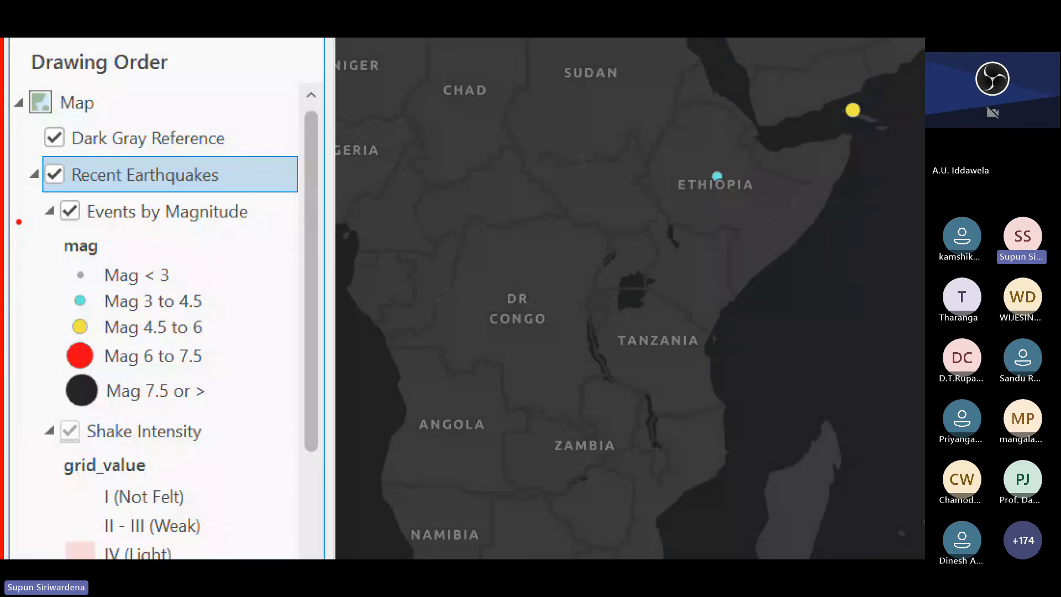
pyautogui.moveTo(19, 222); pyautogui.dragTo(305, 418)
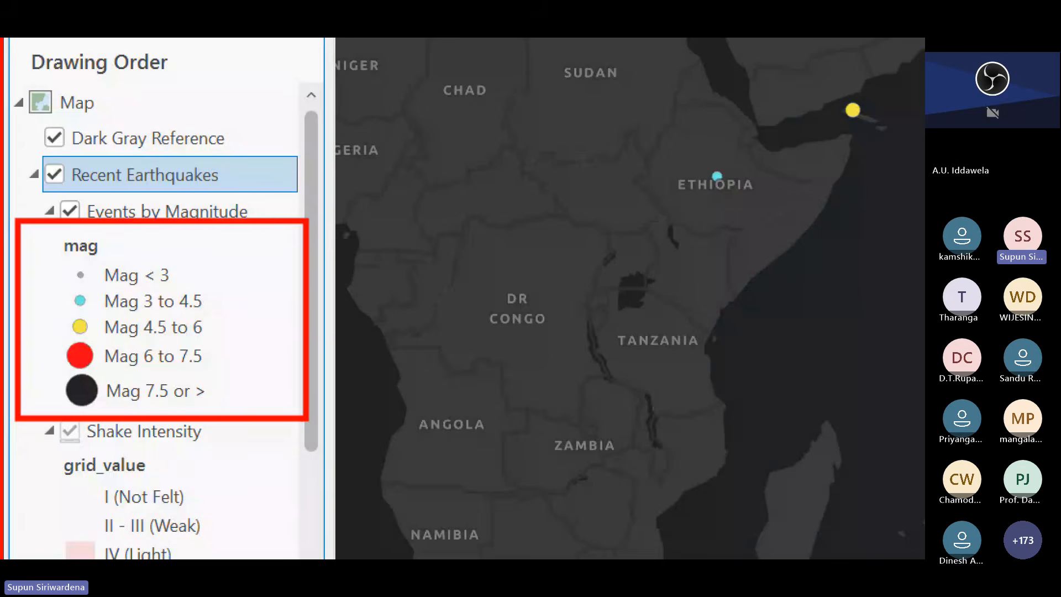
pyautogui.press('Escape')
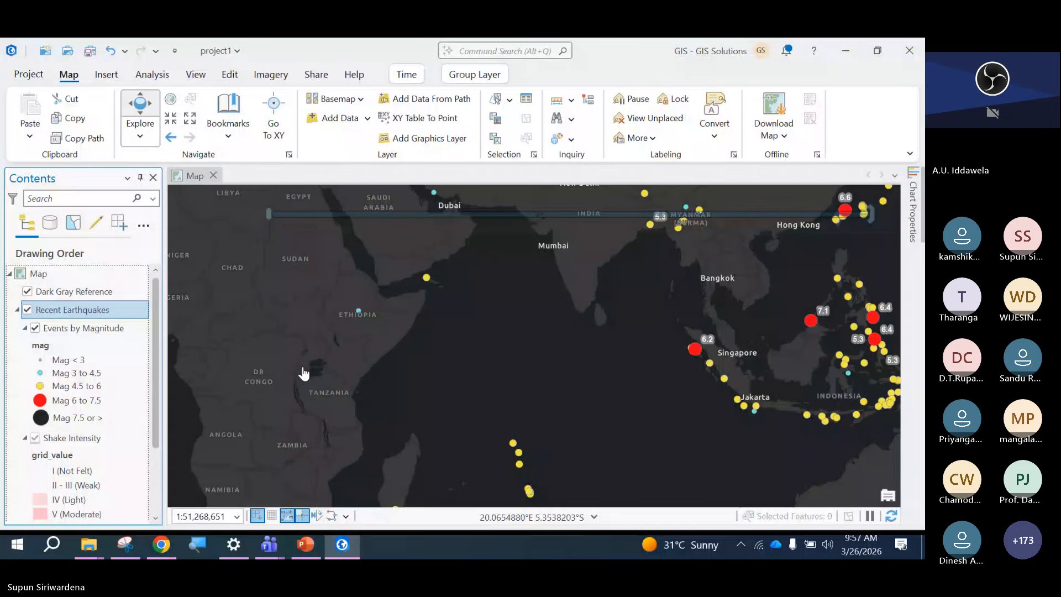
# View the pop-up of the 6.2 magnitude earthquake off Sumatra and its linked event and tsunami web pages, and return to ArcGIS Pro.
pyautogui.click(694, 349)
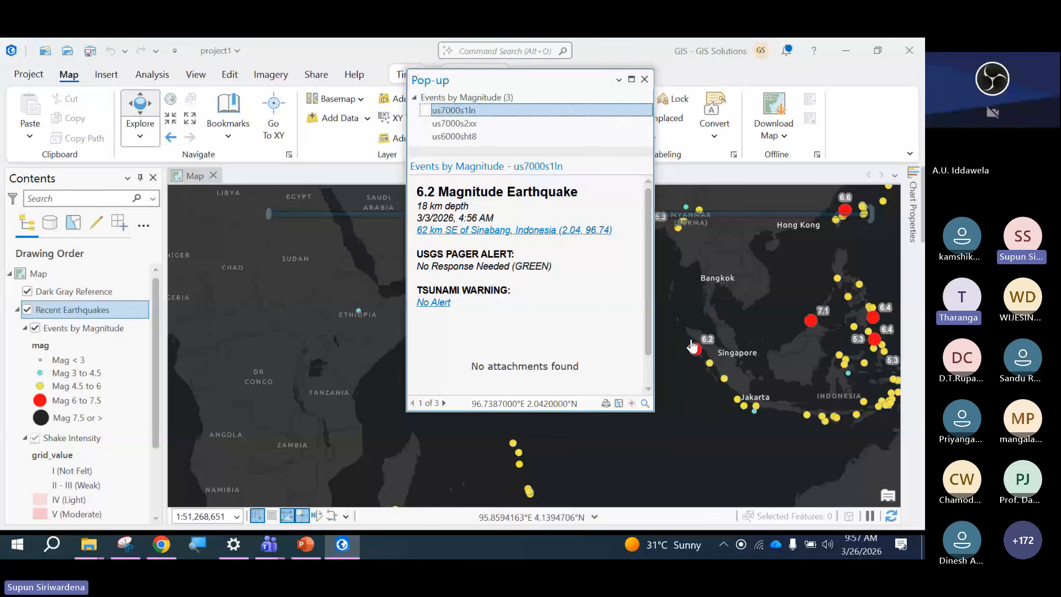
pyautogui.moveTo(524, 80); pyautogui.dragTo(508, 103)
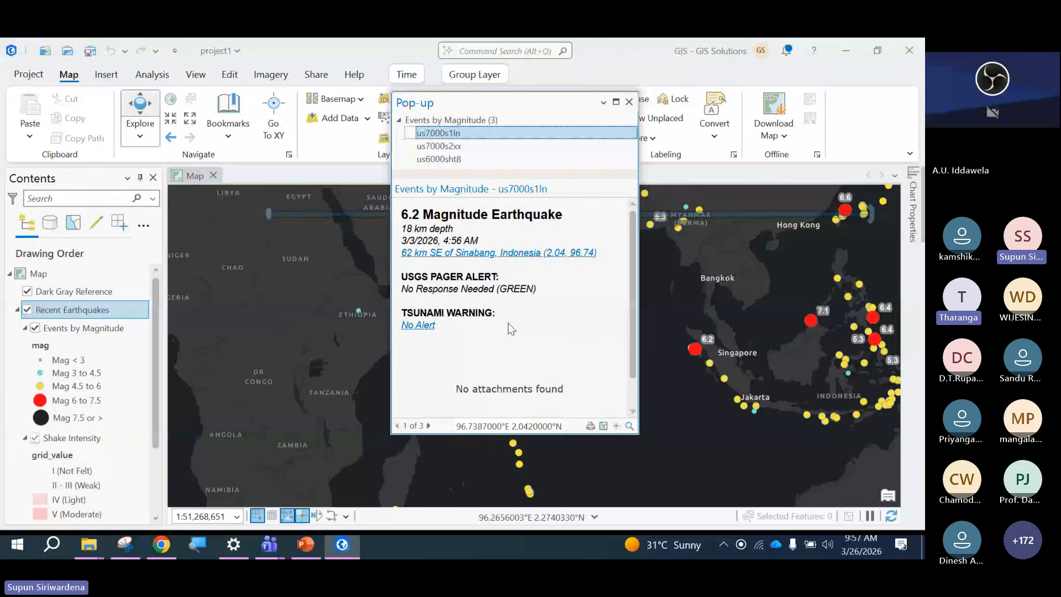
pyautogui.click(446, 253)
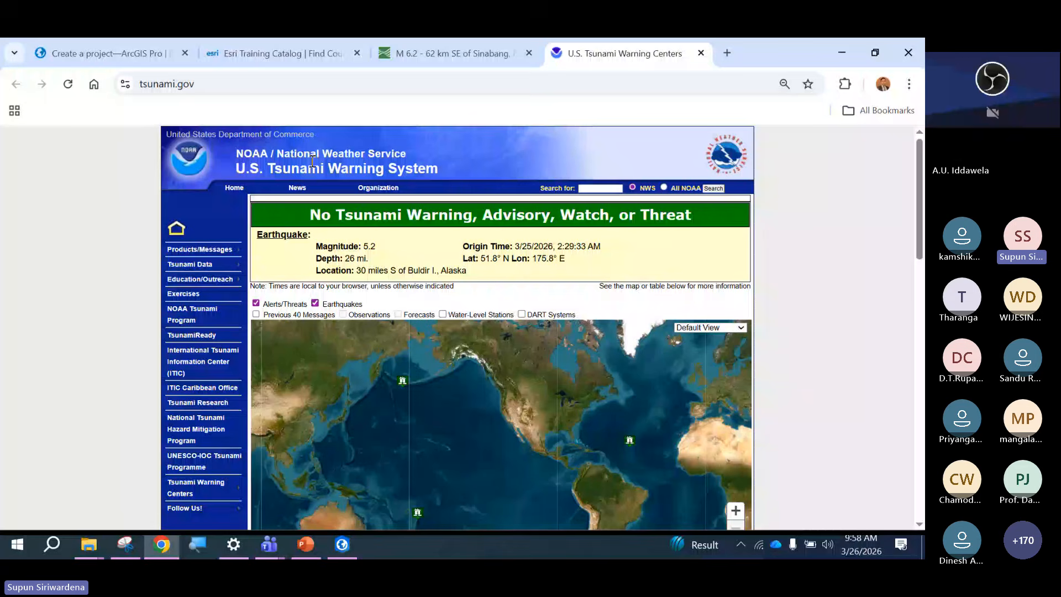
pyautogui.hotkey('alt', 'Tab')
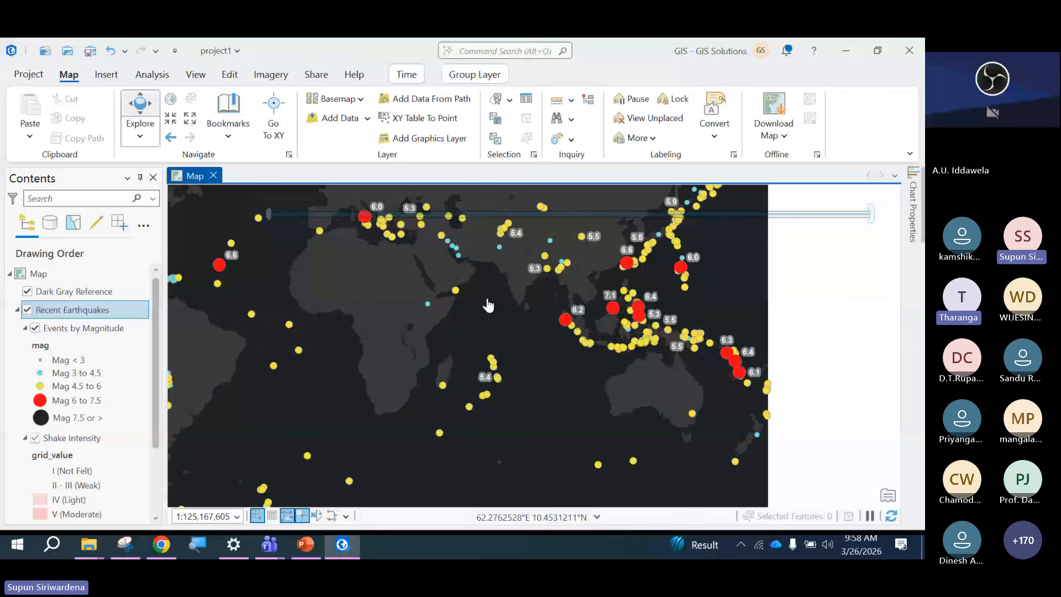
# Search the Living Atlas for Sentinel imagery and add the Sentinel-2 Views layer to the map.
pyautogui.click(329, 121)
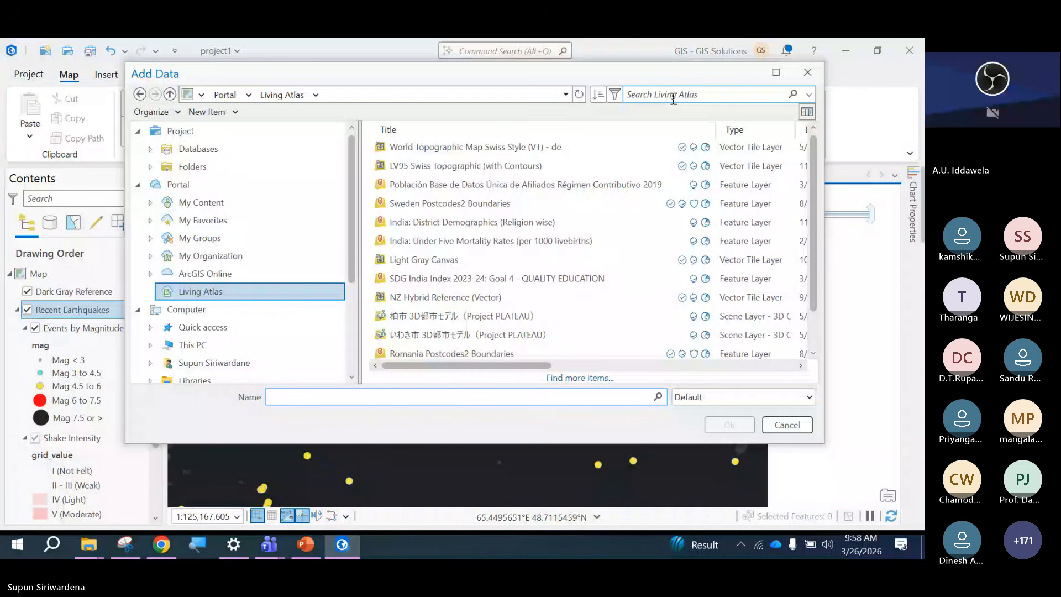
pyautogui.click(674, 95)
pyautogui.write('Ser')
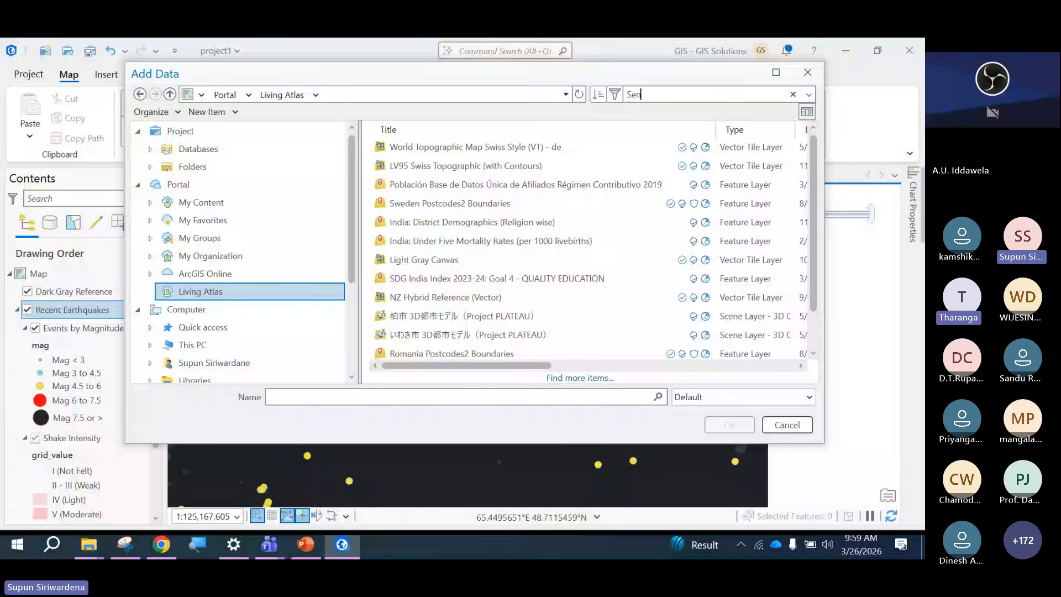
pyautogui.click(741, 424)
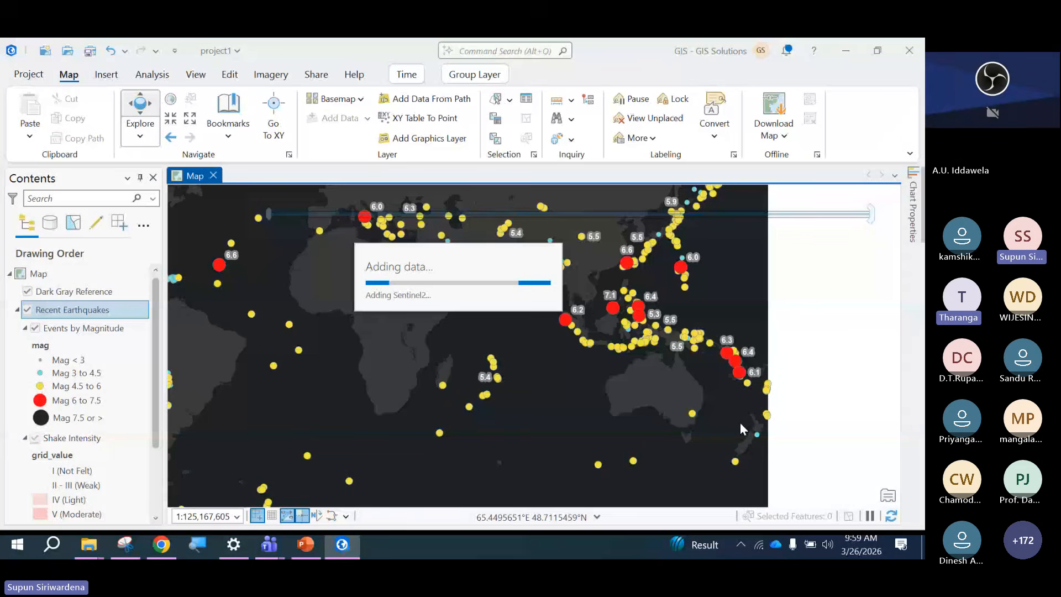
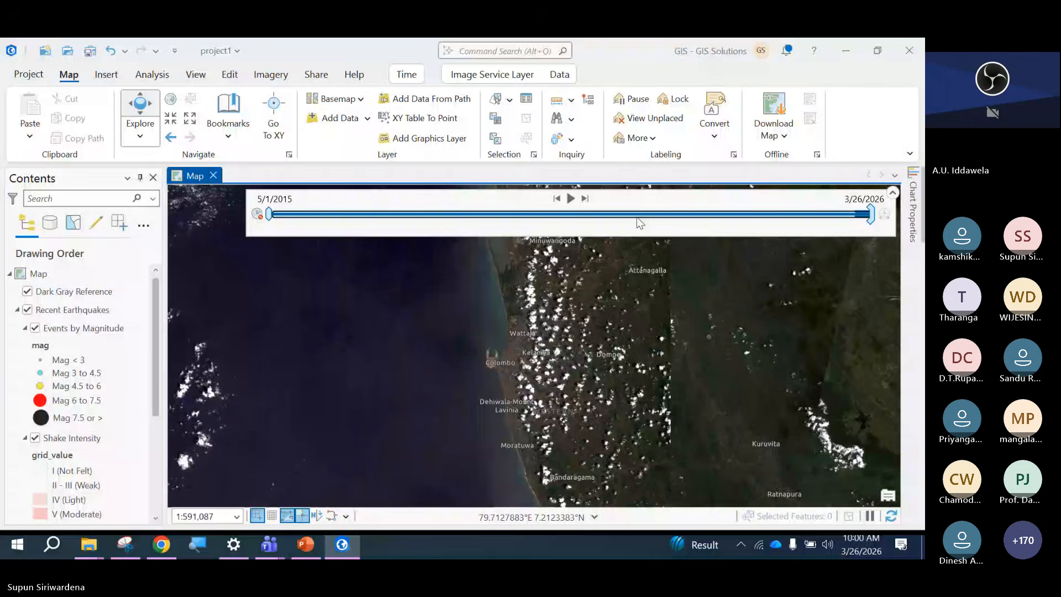
# Examine the source properties of the Sentinel-2 Views layer, especially Cell Size X and Cell Size Y.
pyautogui.click(263, 229)
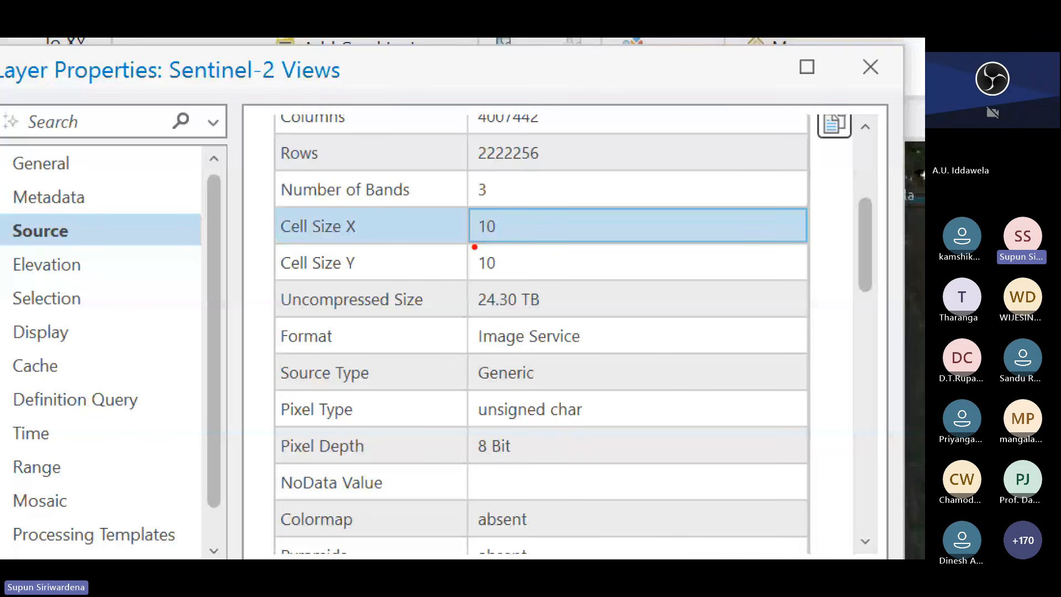
pyautogui.click(475, 263)
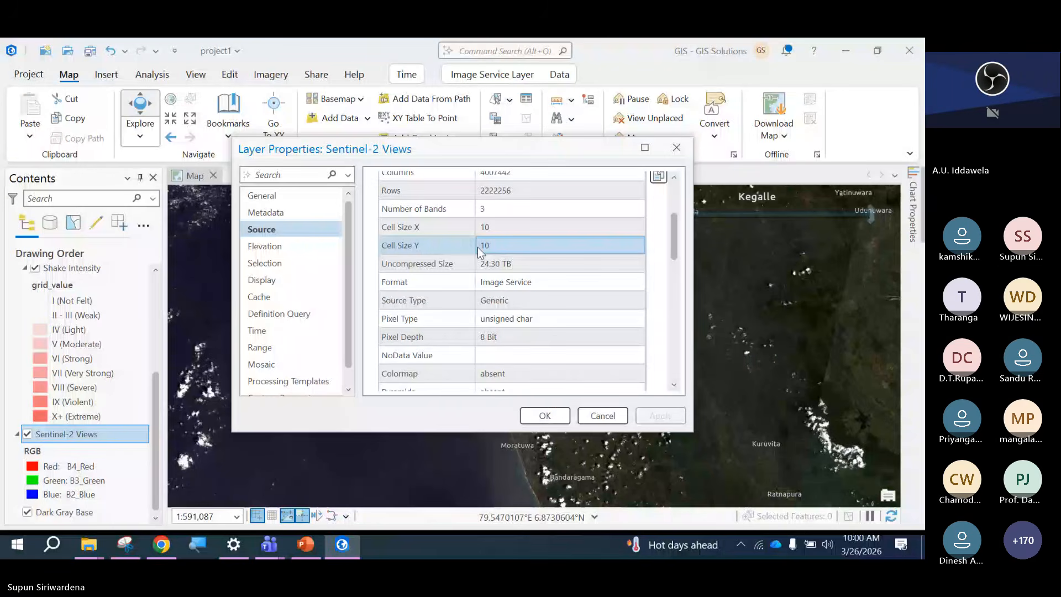
pyautogui.scroll(-5, 479, 254)
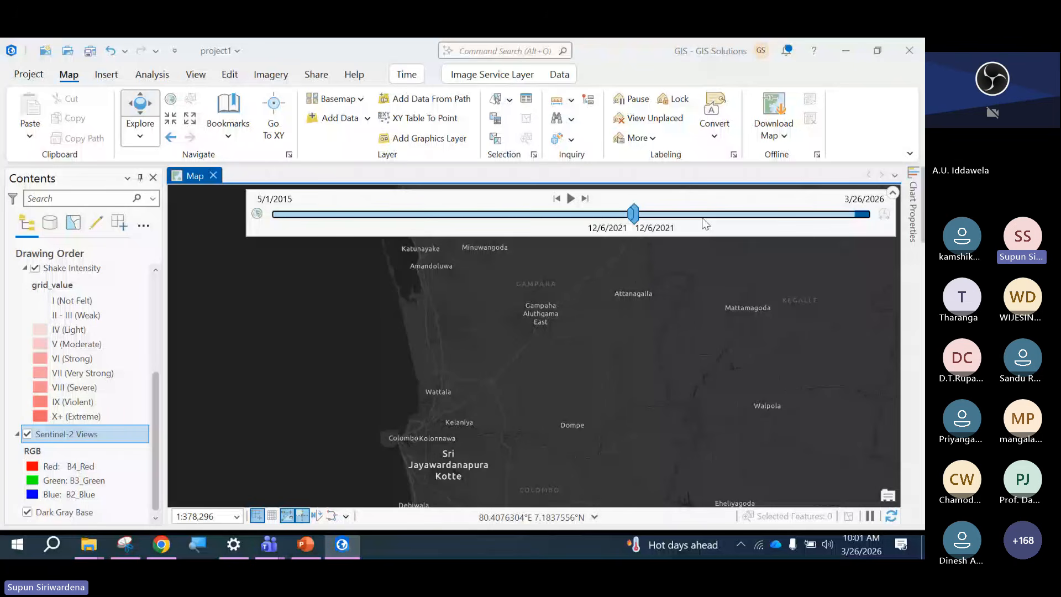
# Turn off the Shake Intensity sublayer and remove the Sentinel-2 Views and Recent Earthquakes layers from the map.
pyautogui.click(35, 268)
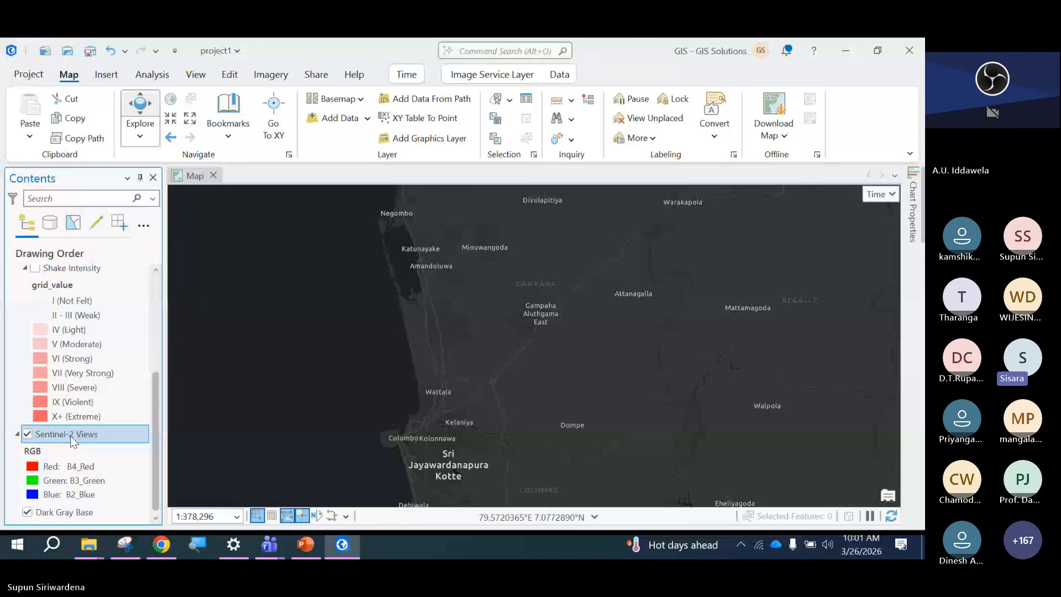
pyautogui.rightClick(72, 310)
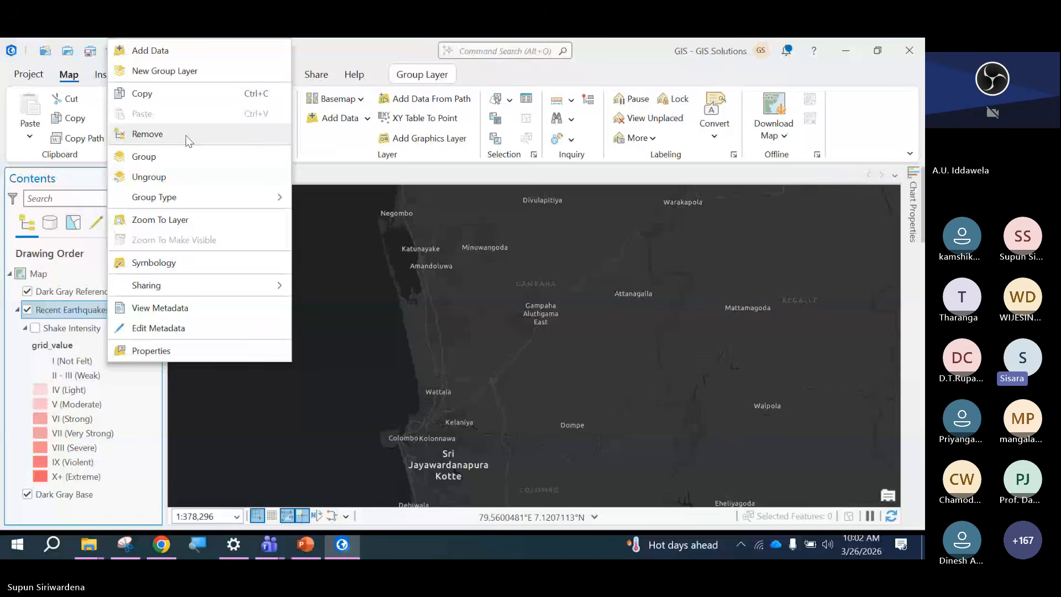
pyautogui.click(185, 135)
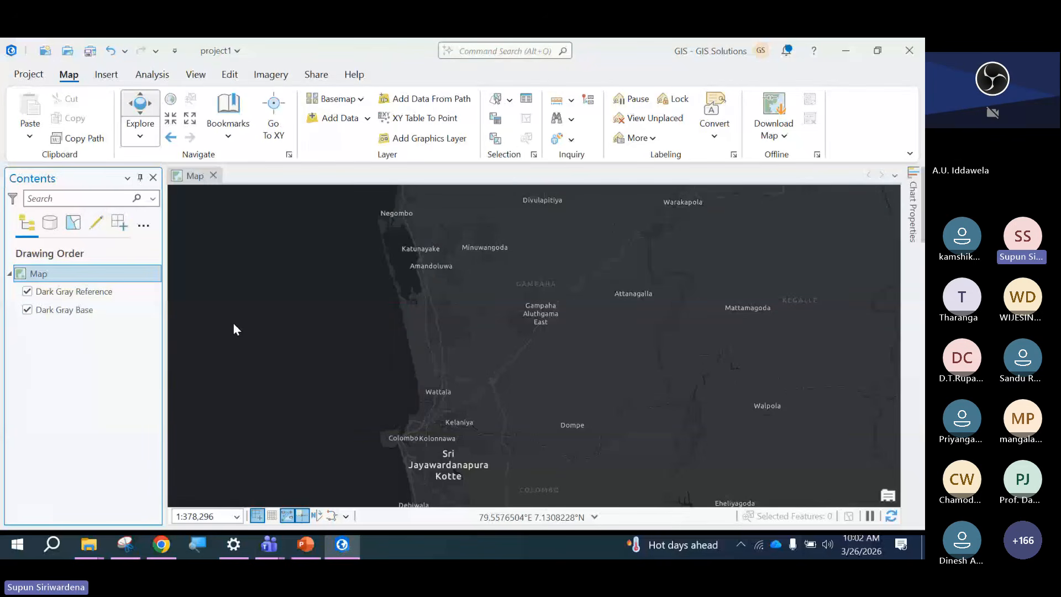
pyautogui.scroll(-3, 359, 347)
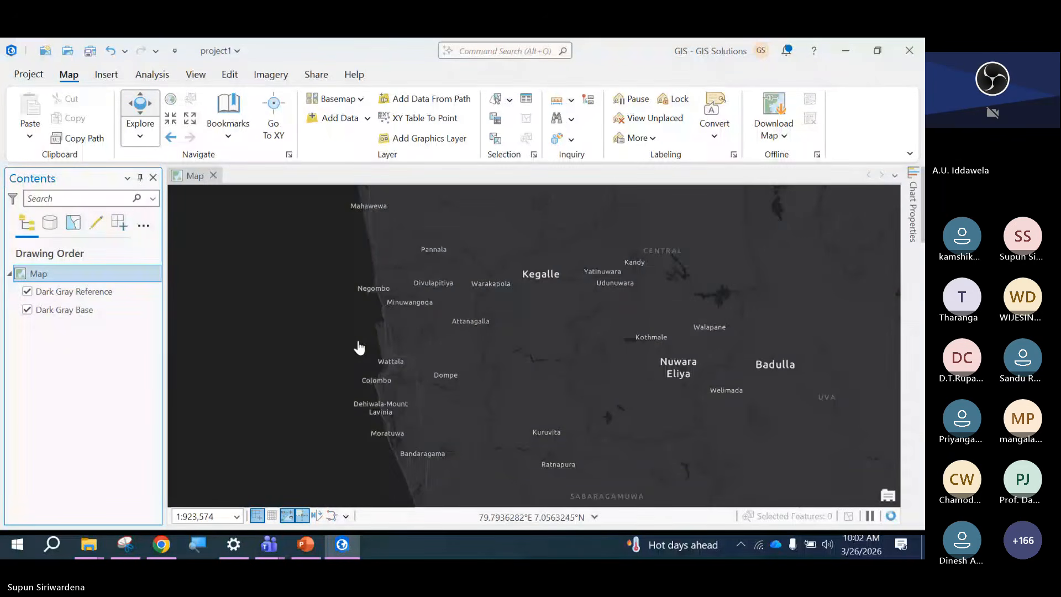
pyautogui.scroll(-2, 359, 347)
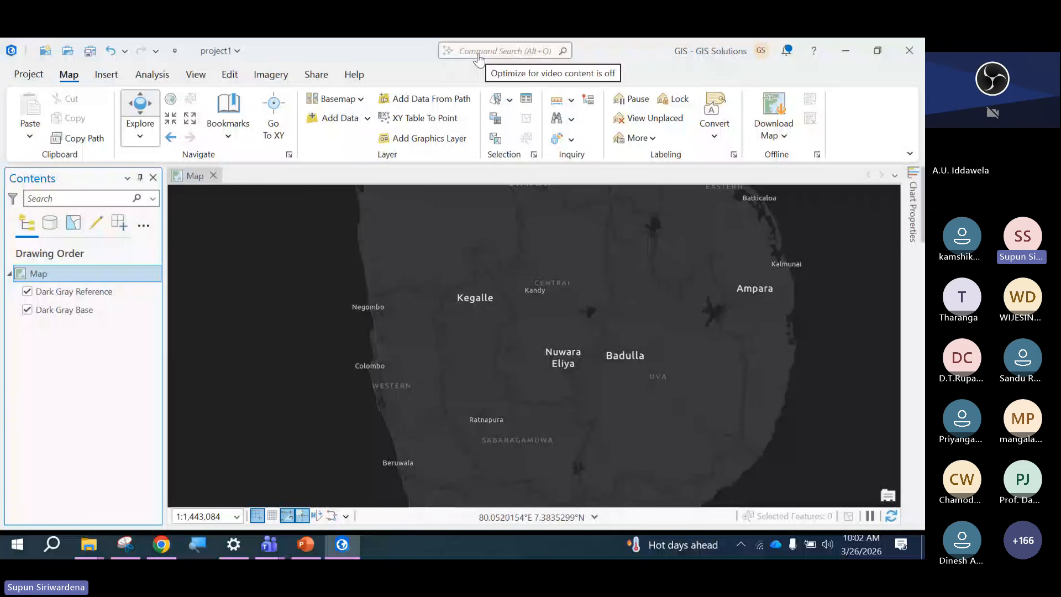
pyautogui.scroll(-3, 471, 382)
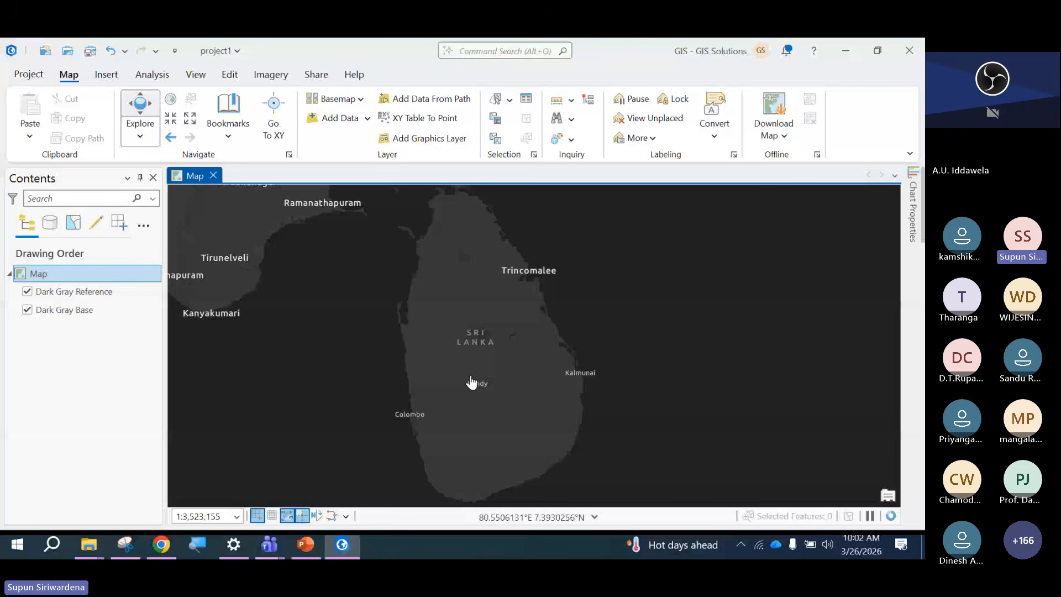
pyautogui.scroll(-3, 469, 381)
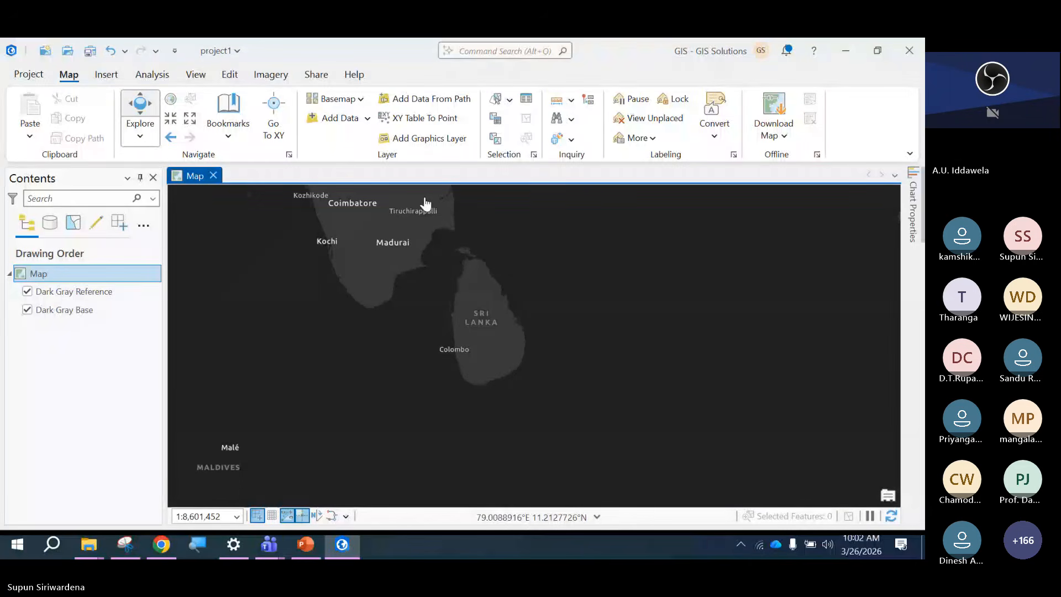
# Minimize the project window, close the U.S. Tsunami Warning Centers page in Chrome, and minimize the browser to reach the desktop.
pyautogui.click(854, 42)
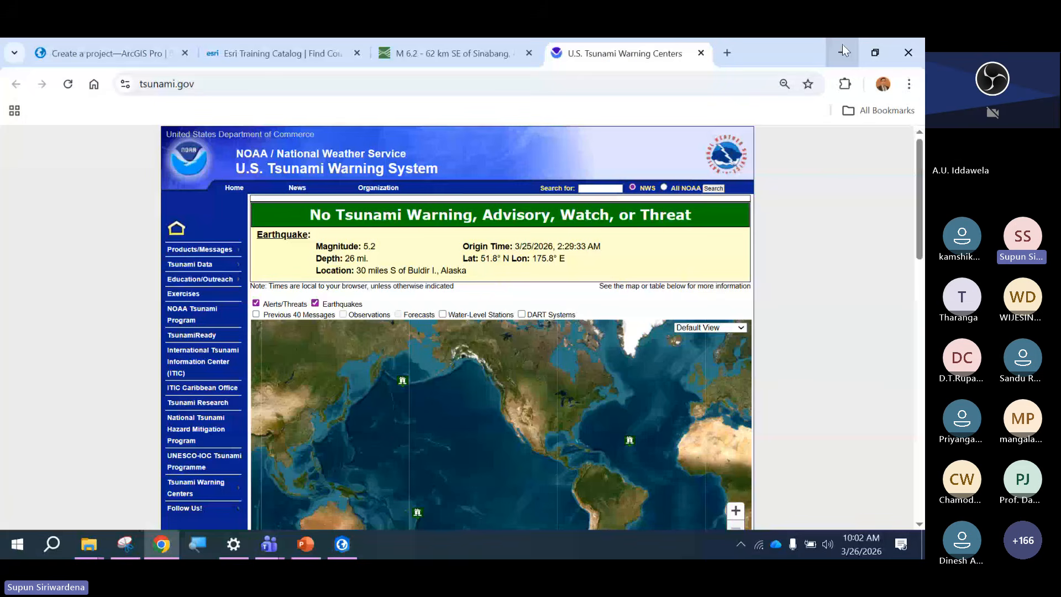
pyautogui.click(701, 52)
pyautogui.click(842, 53)
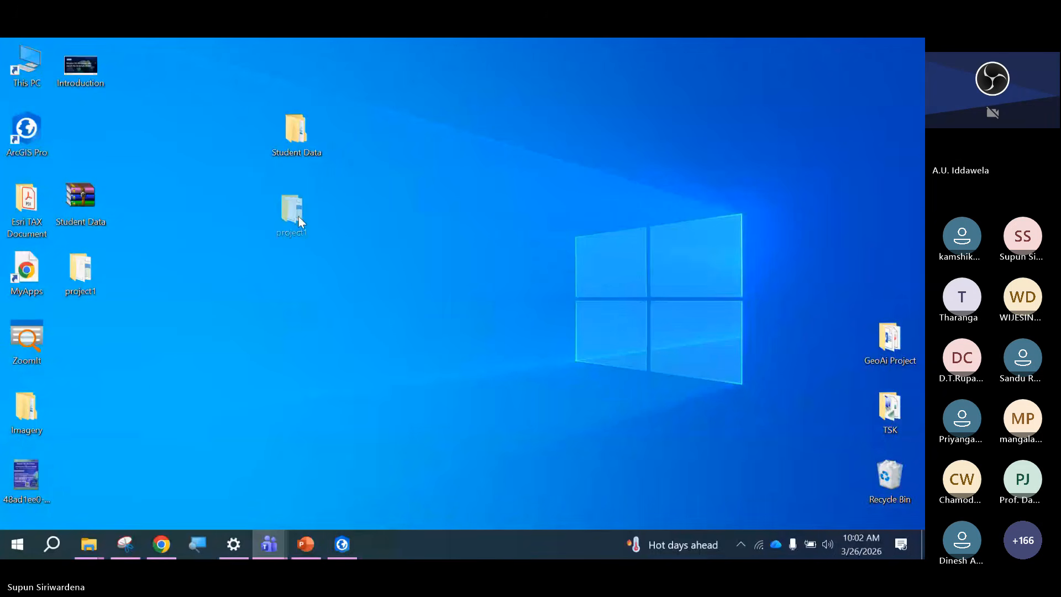
# Place the project1 folder below the Student Data folder on the desktop and check its location in File Explorer.
pyautogui.moveTo(299, 217); pyautogui.dragTo(298, 217)
pyautogui.hotkey('ctrl', '1')
pyautogui.click(299, 208)
pyautogui.moveTo(215, 136)
pyautogui.mouseDown()
pyautogui.moveTo(334, 221)
pyautogui.moveTo(365, 263)
pyautogui.mouseUp()
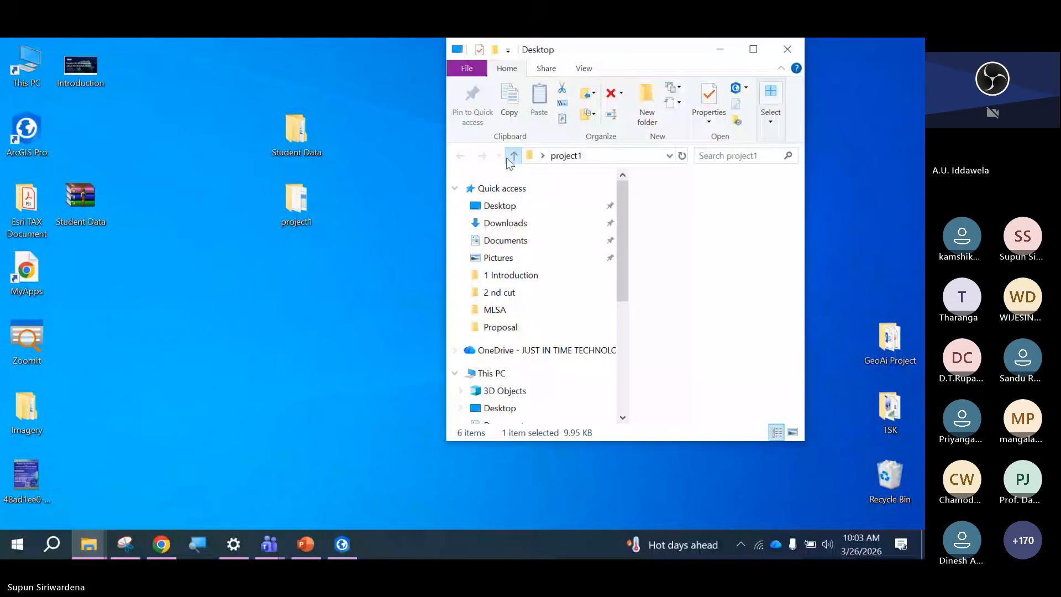
pyautogui.click(512, 158)
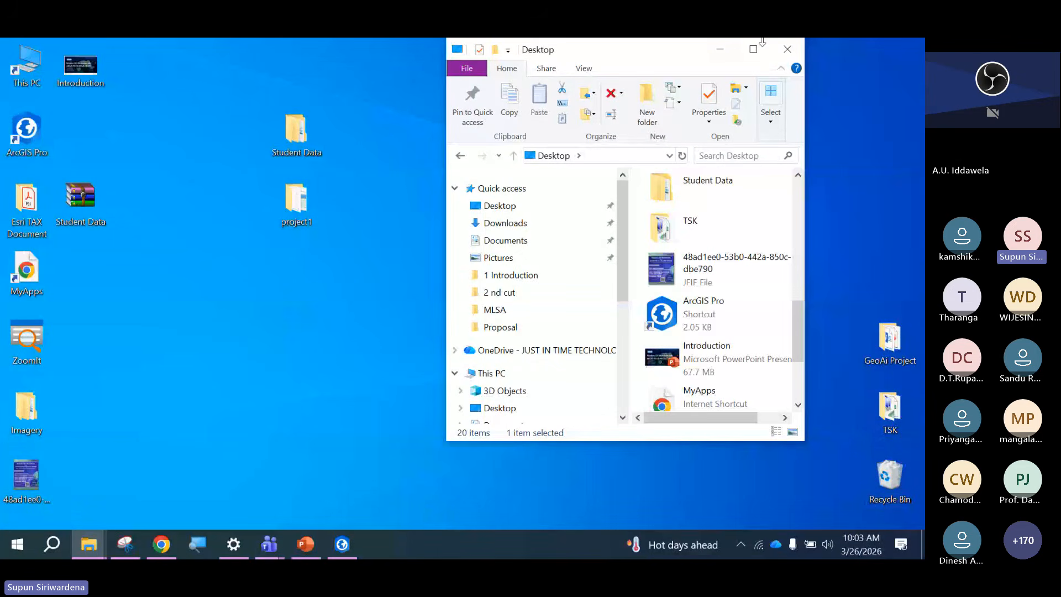
pyautogui.click(788, 48)
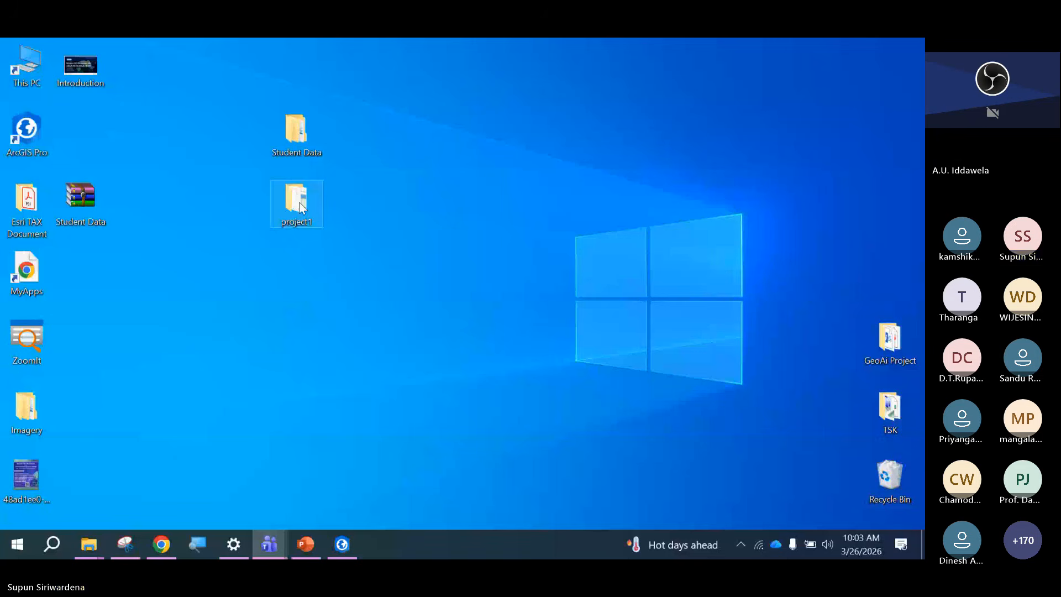
# Switch to ArcGIS Pro, close the open map view, and insert a new map into project1.
pyautogui.hotkey('alt', 'Tab')
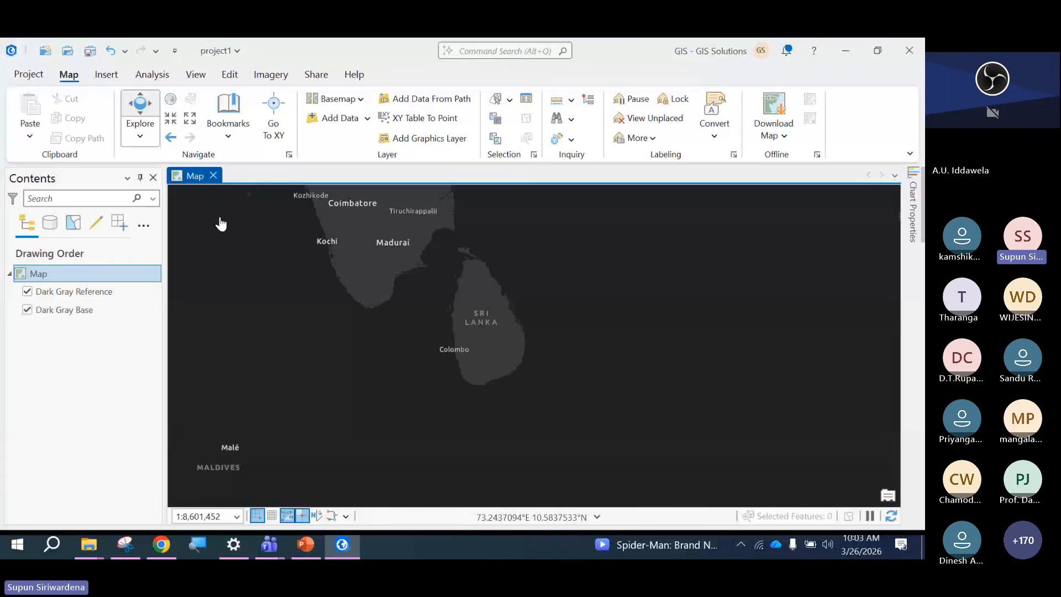
pyautogui.click(213, 176)
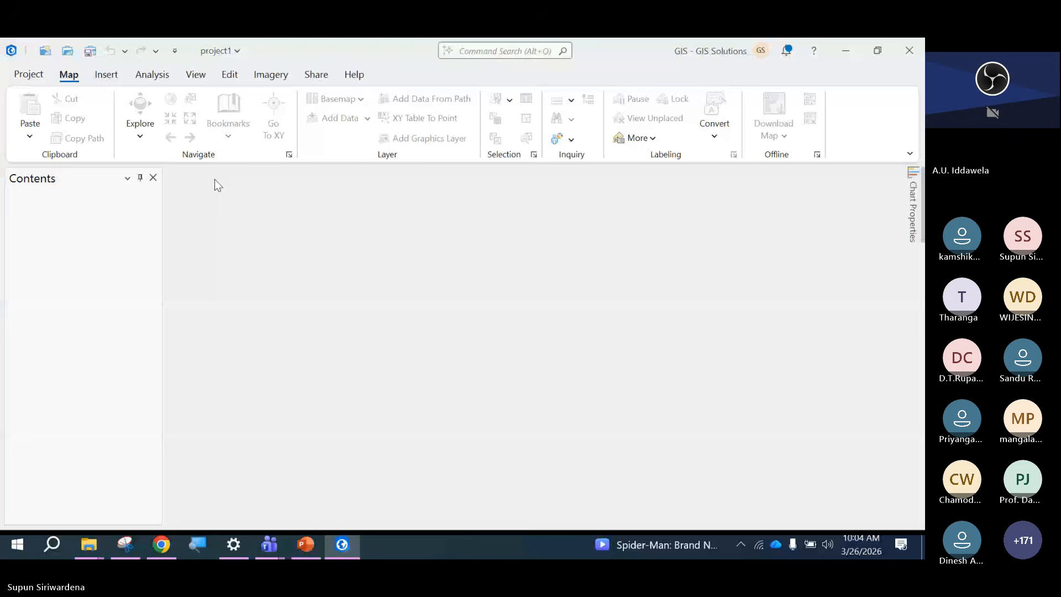
pyautogui.click(106, 74)
pyautogui.click(58, 102)
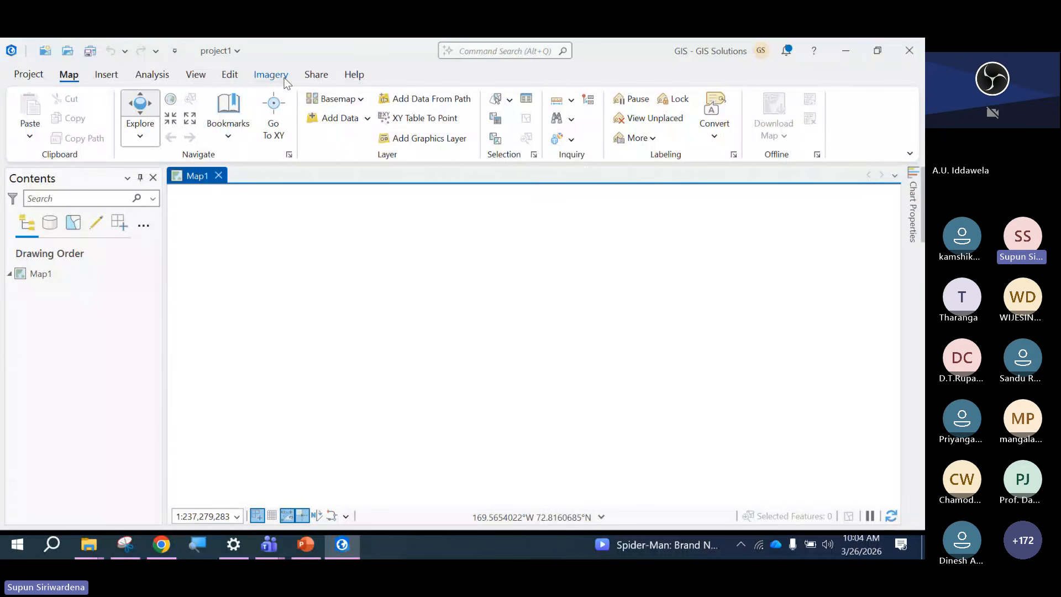
# Show the Catalog pane and expand the Maps folder of the project.
pyautogui.click(195, 74)
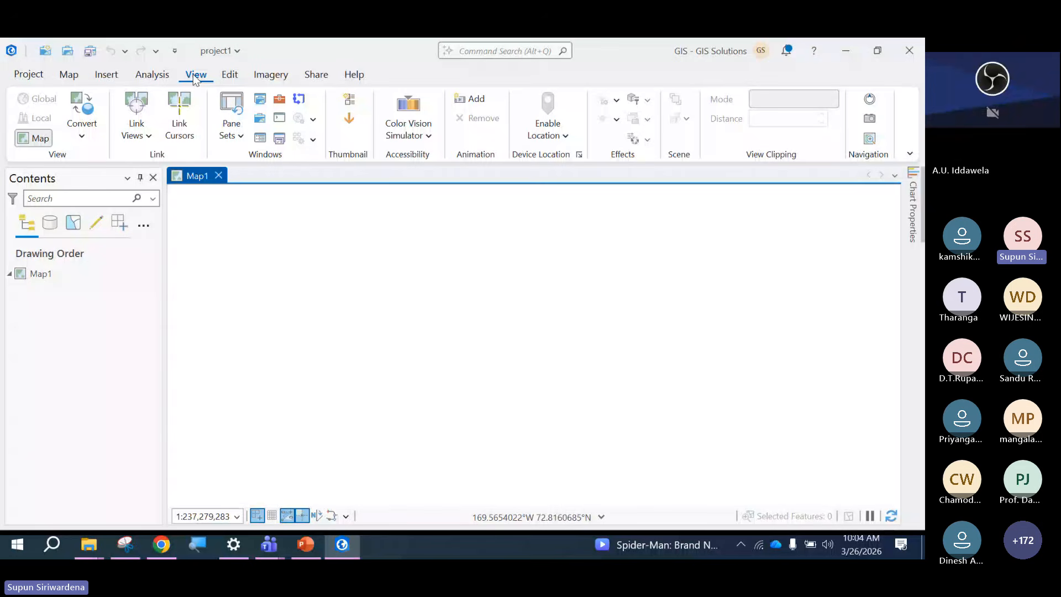
pyautogui.click(260, 99)
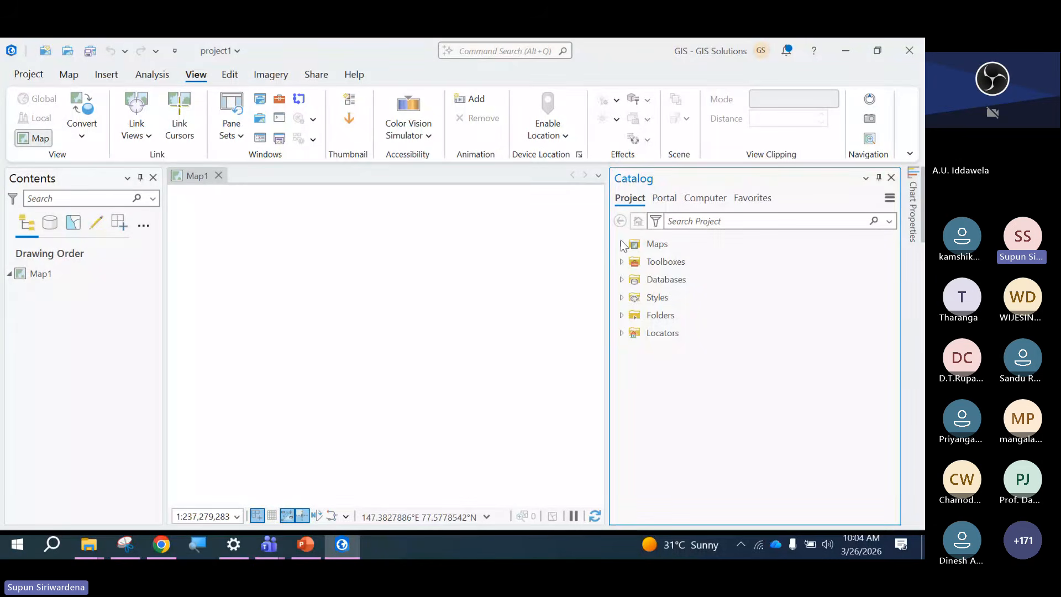
pyautogui.click(621, 241)
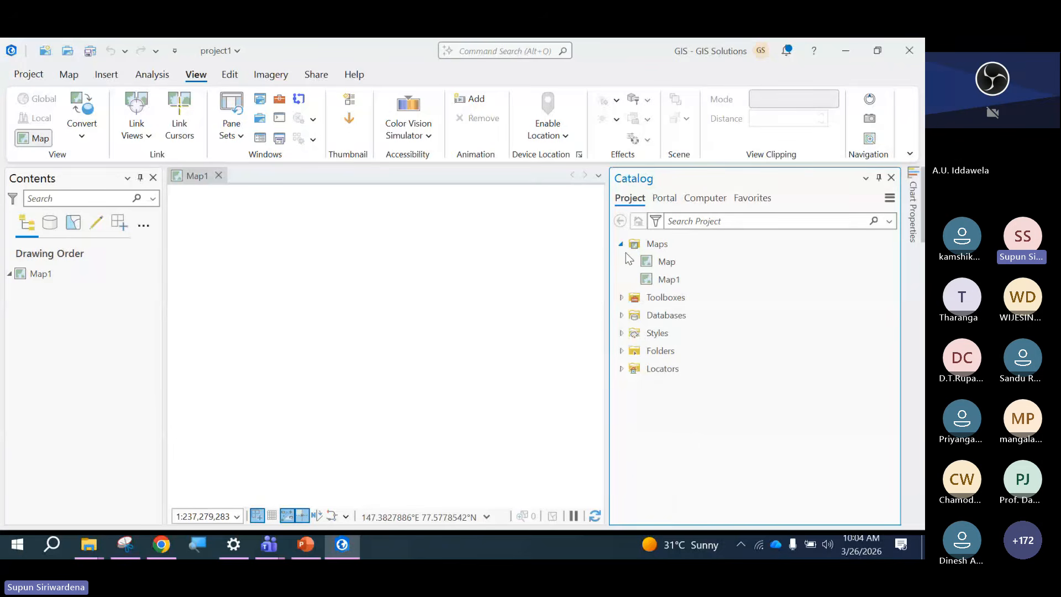
# Open the project's original Map from the catalog to view its content, and close that map view.
pyautogui.doubleClick(666, 263)
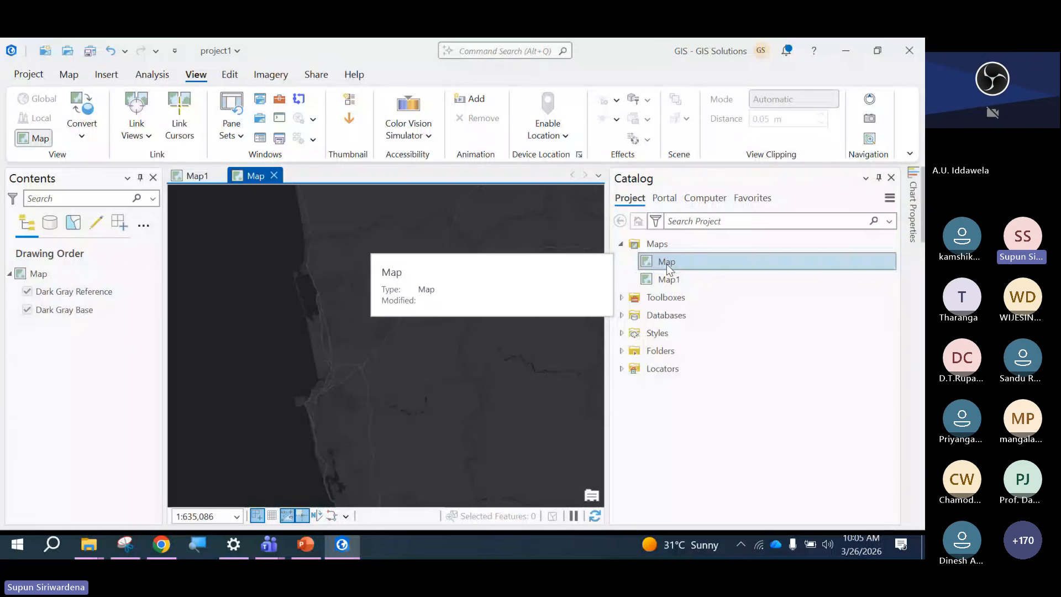
pyautogui.scroll(-1, 305, 297)
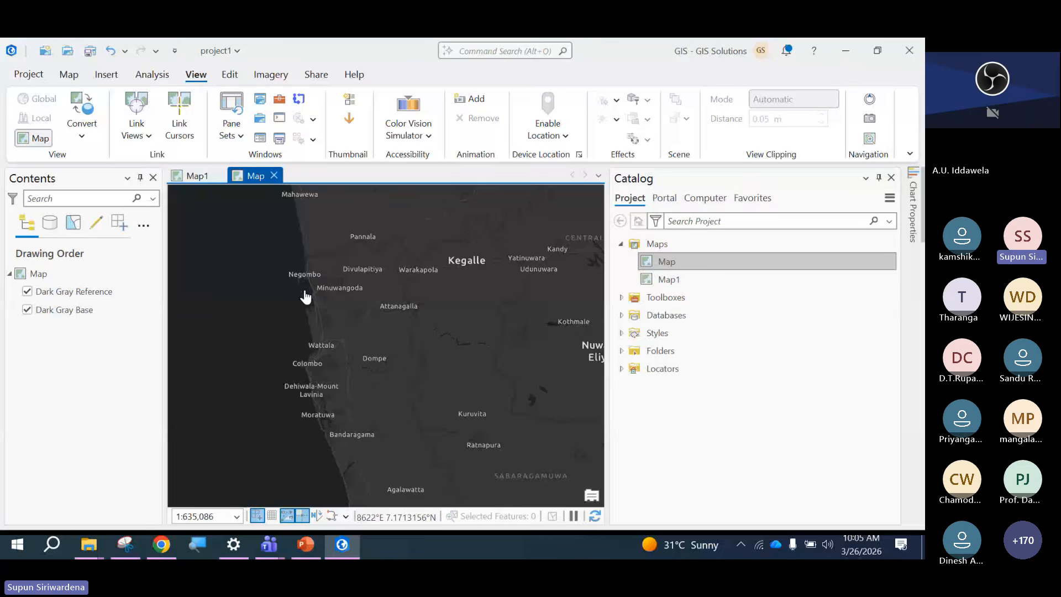
pyautogui.scroll(-1, 305, 297)
pyautogui.click(273, 176)
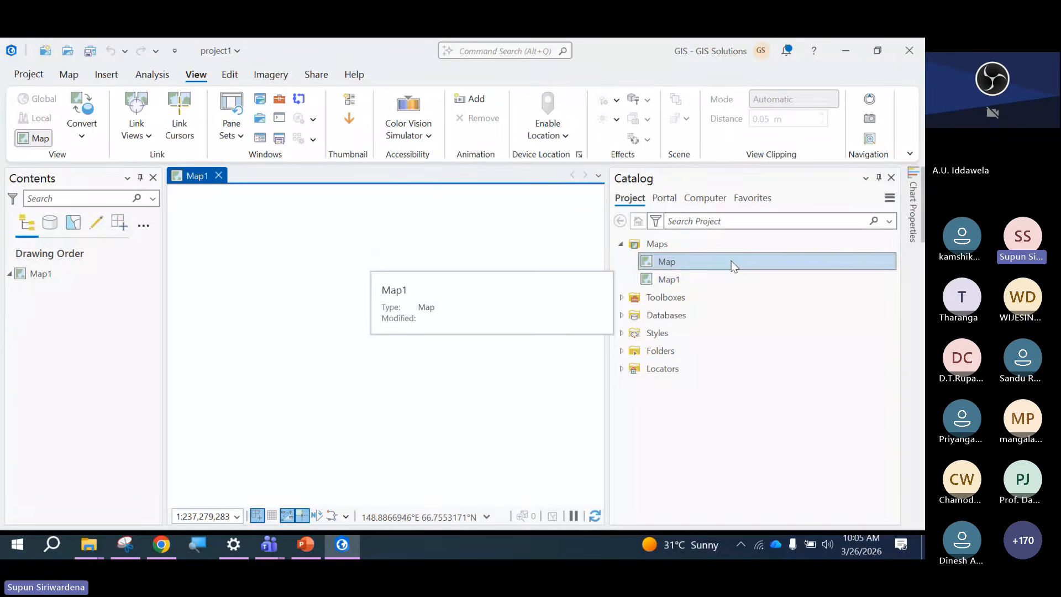
# Copy Map and paste it into the project's Maps folder, and check the pasted map by opening and closing it.
pyautogui.rightClick(665, 264)
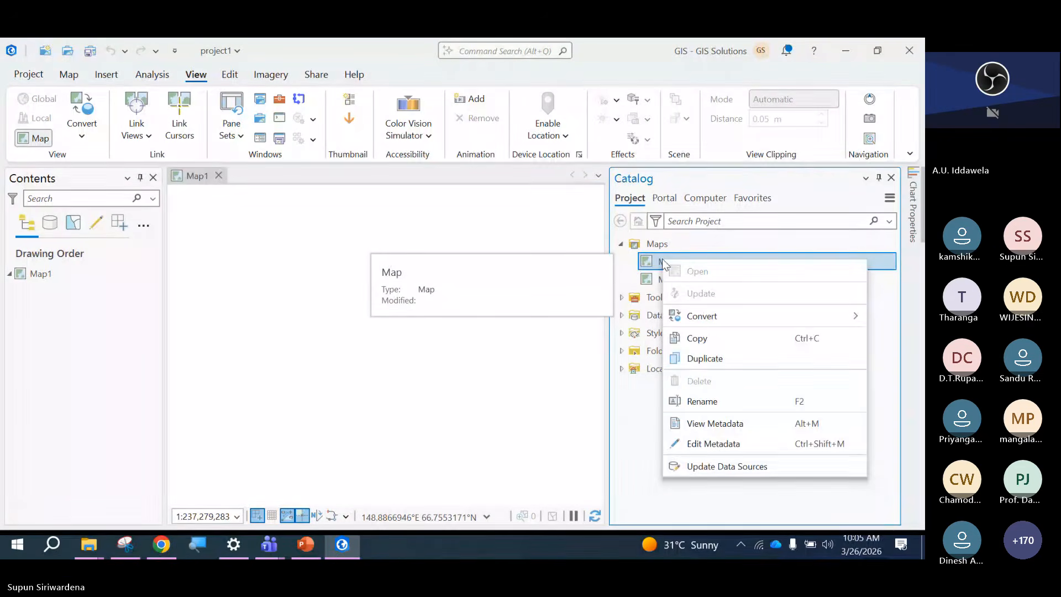
pyautogui.click(696, 338)
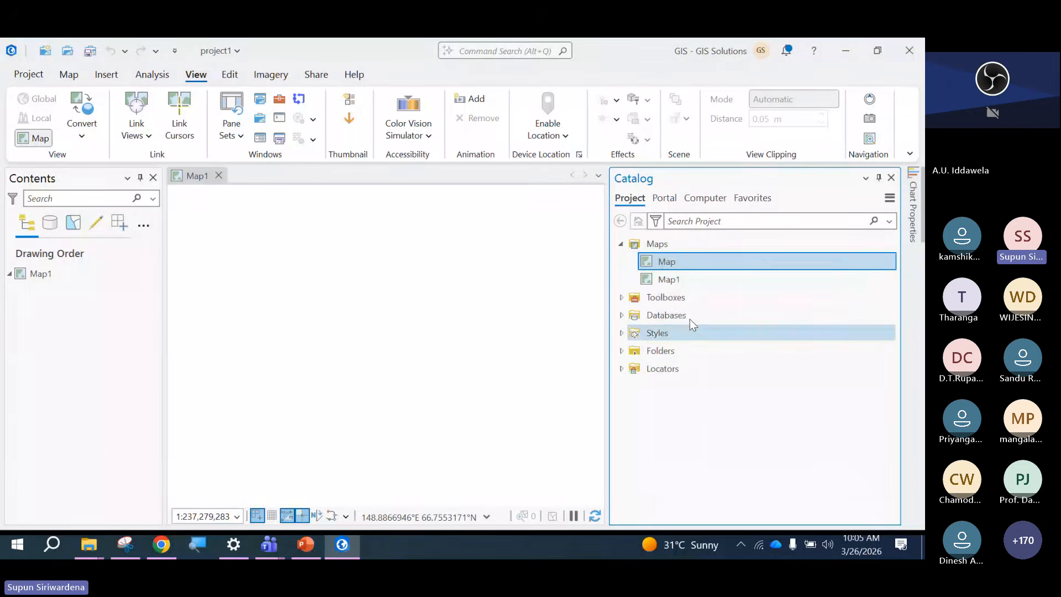
pyautogui.rightClick(660, 246)
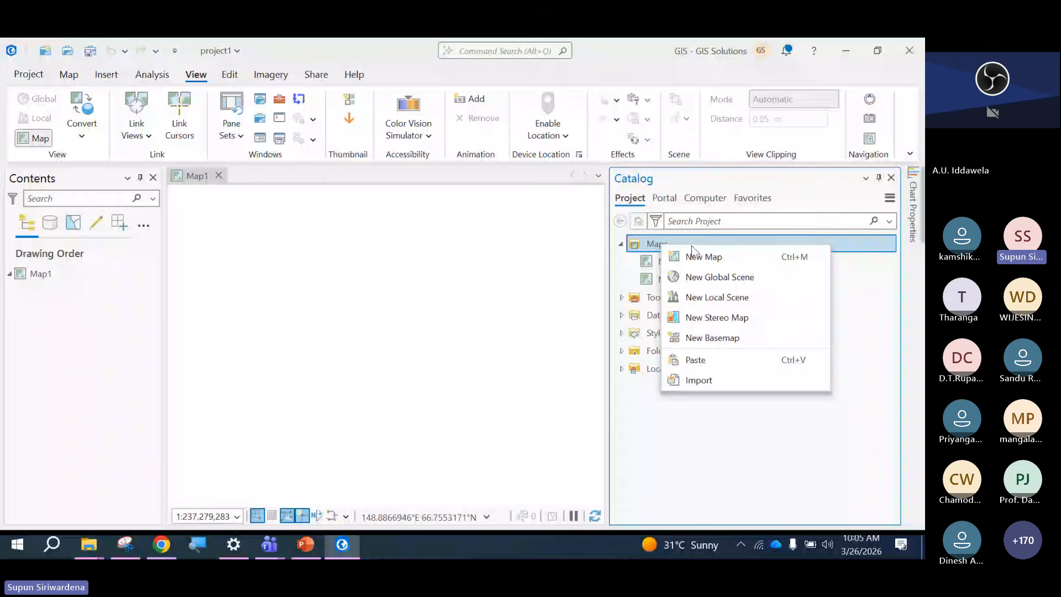
pyautogui.click(697, 360)
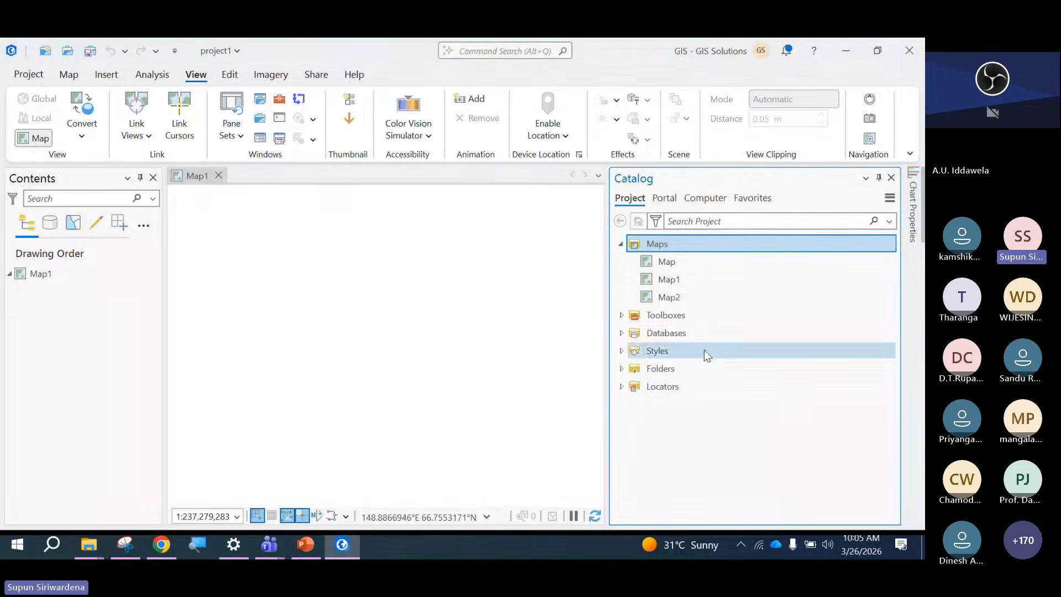
pyautogui.doubleClick(692, 297)
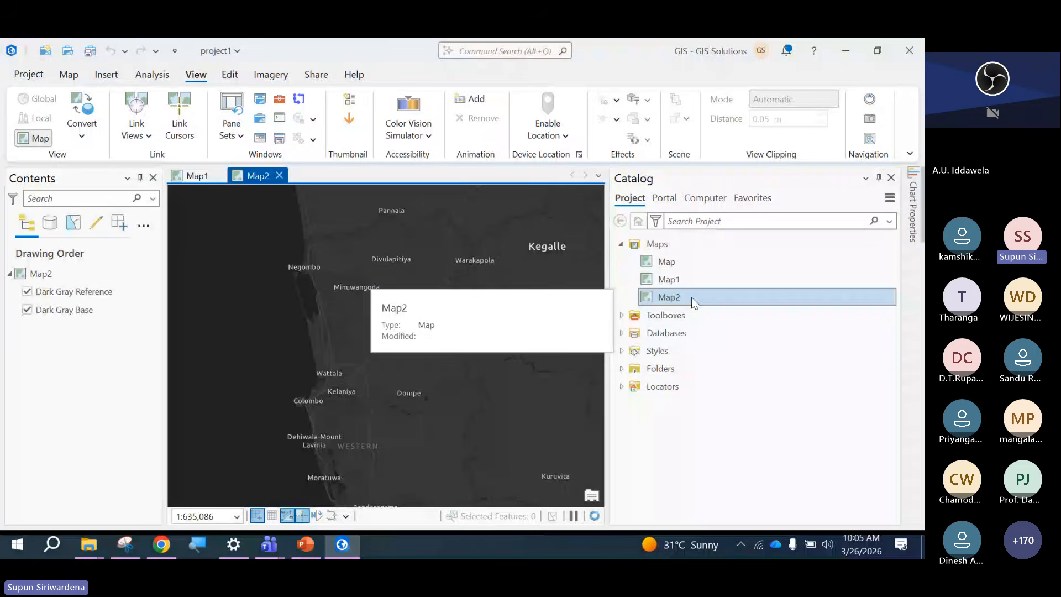
pyautogui.click(280, 176)
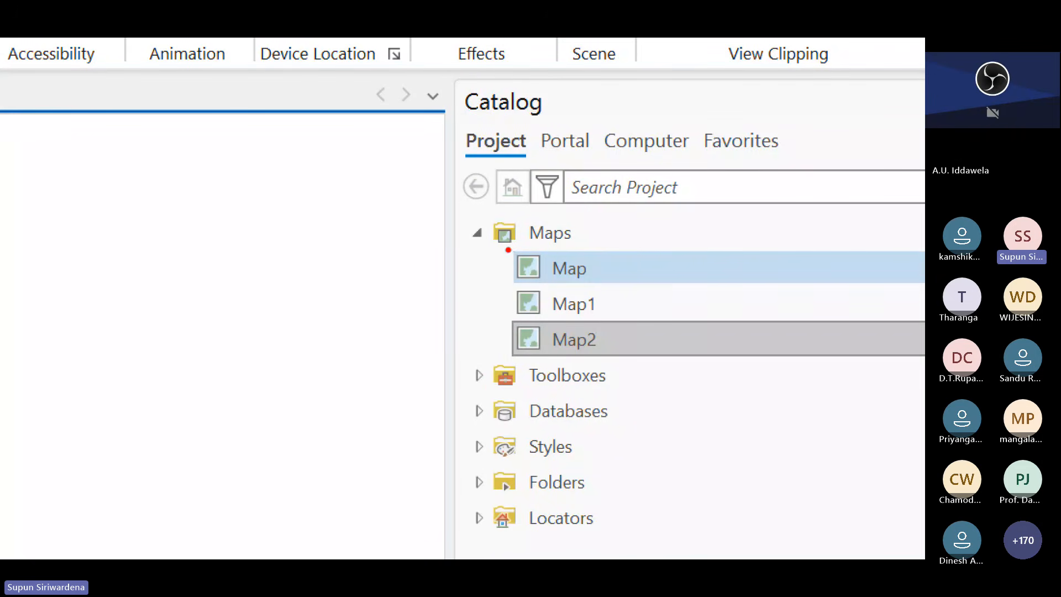
# Review the individual maps listed in the project's Maps folder.
pyautogui.moveTo(508, 250)
pyautogui.mouseDown()
pyautogui.moveTo(680, 339)
pyautogui.moveTo(746, 357)
pyautogui.mouseUp()
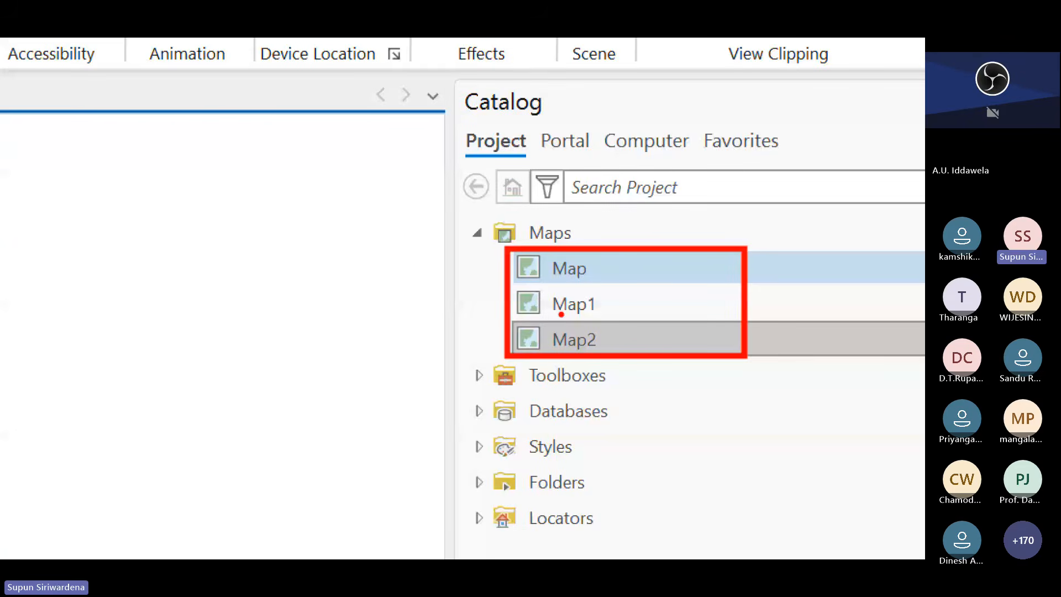
pyautogui.press('Escape')
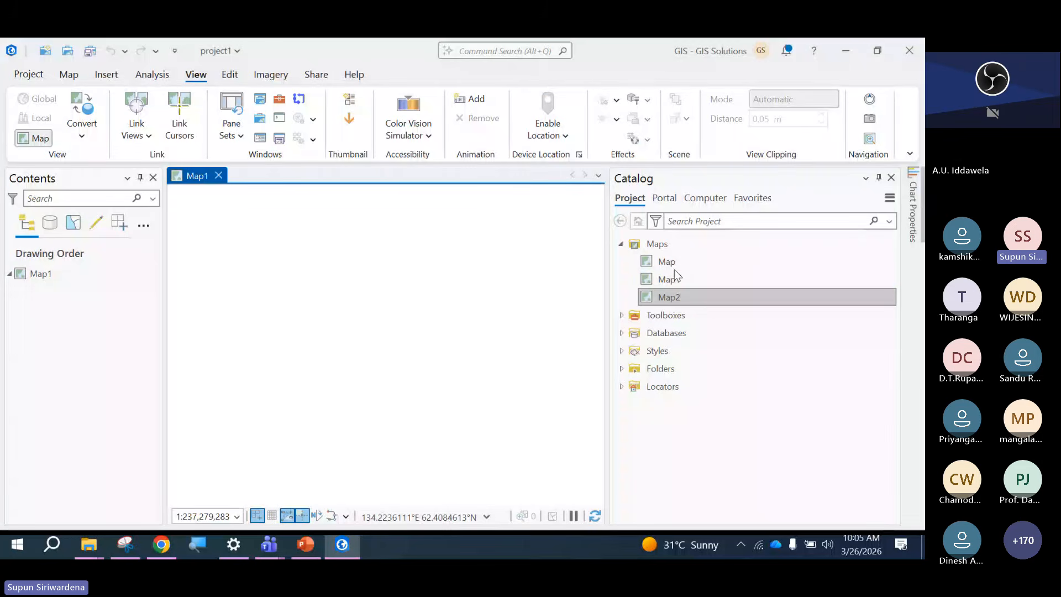
pyautogui.click(673, 264)
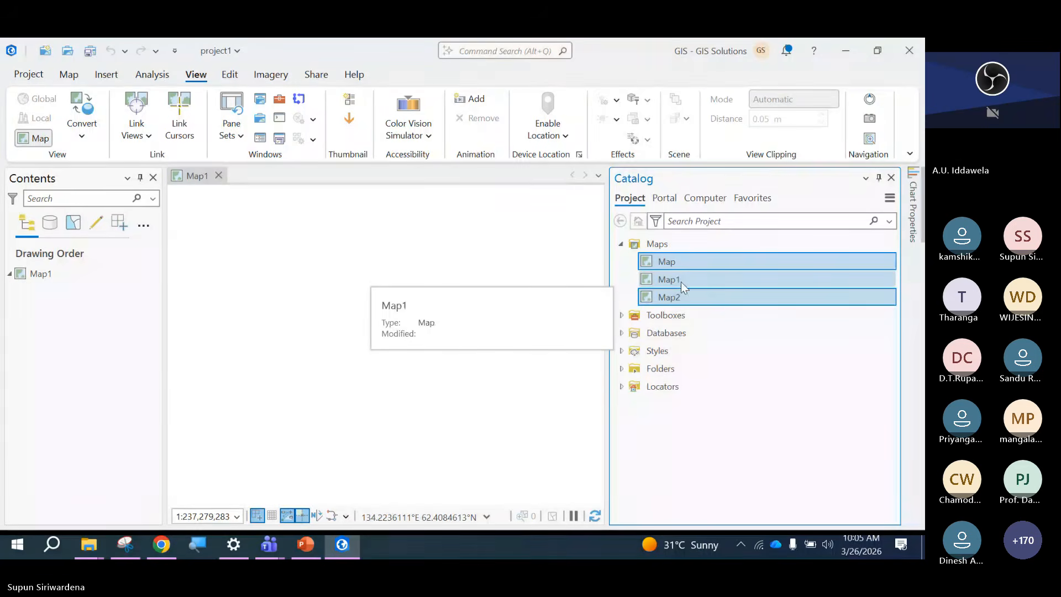
pyautogui.click(681, 280)
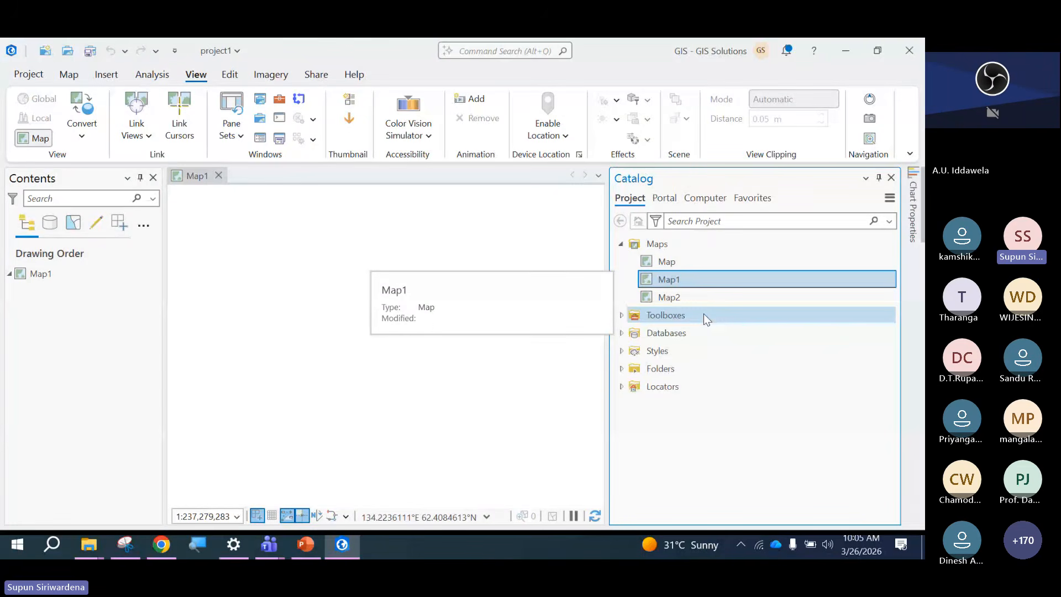
# Expand Toolboxes and examine the details of project1.atbx and the item types that can be created in it.
pyautogui.click(621, 315)
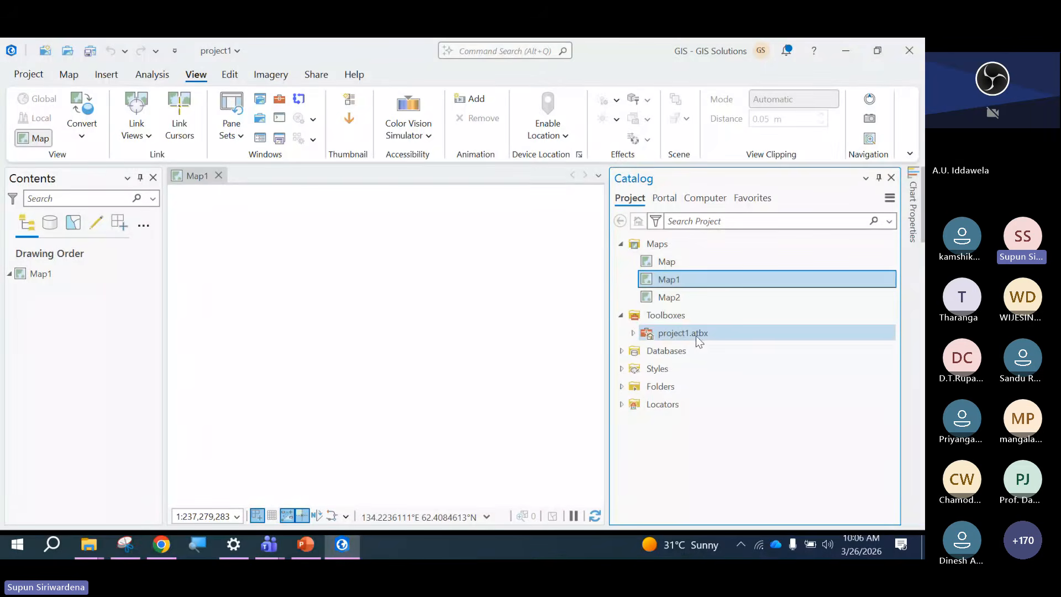
pyautogui.moveTo(696, 336)
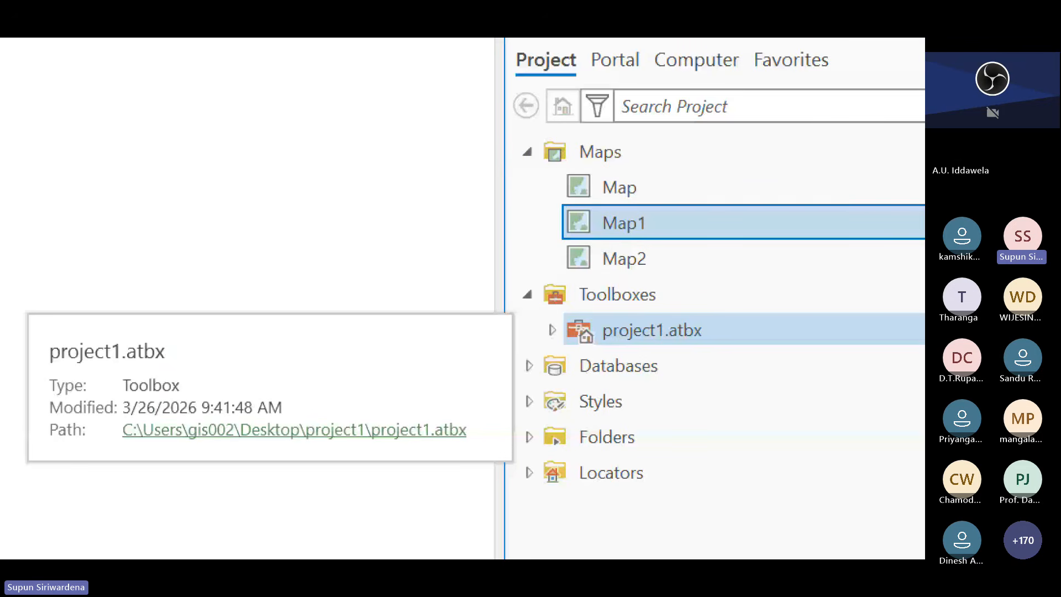
pyautogui.moveTo(539, 303); pyautogui.dragTo(721, 350)
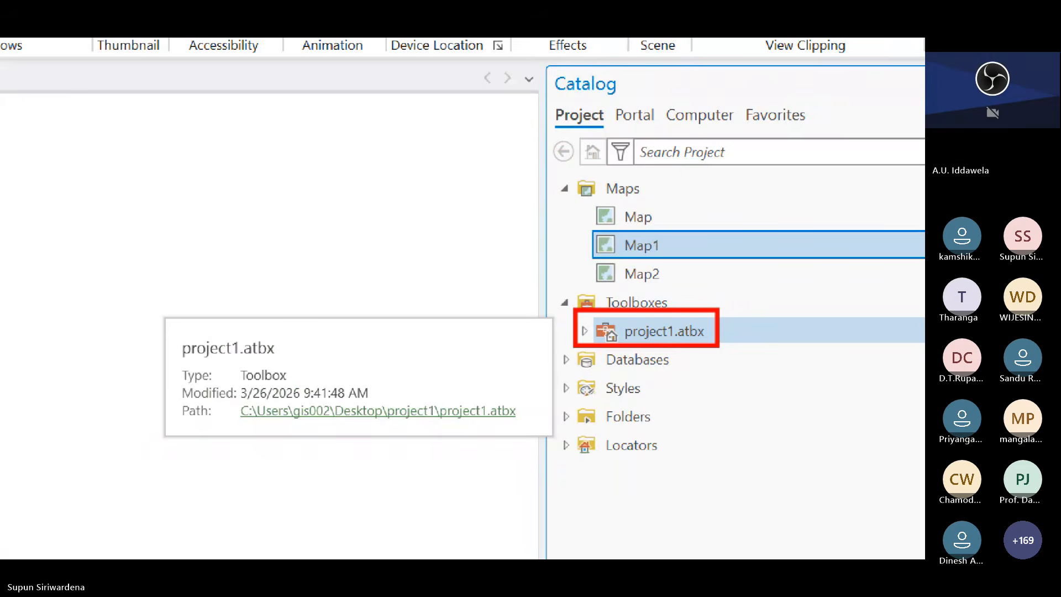
pyautogui.click(667, 327)
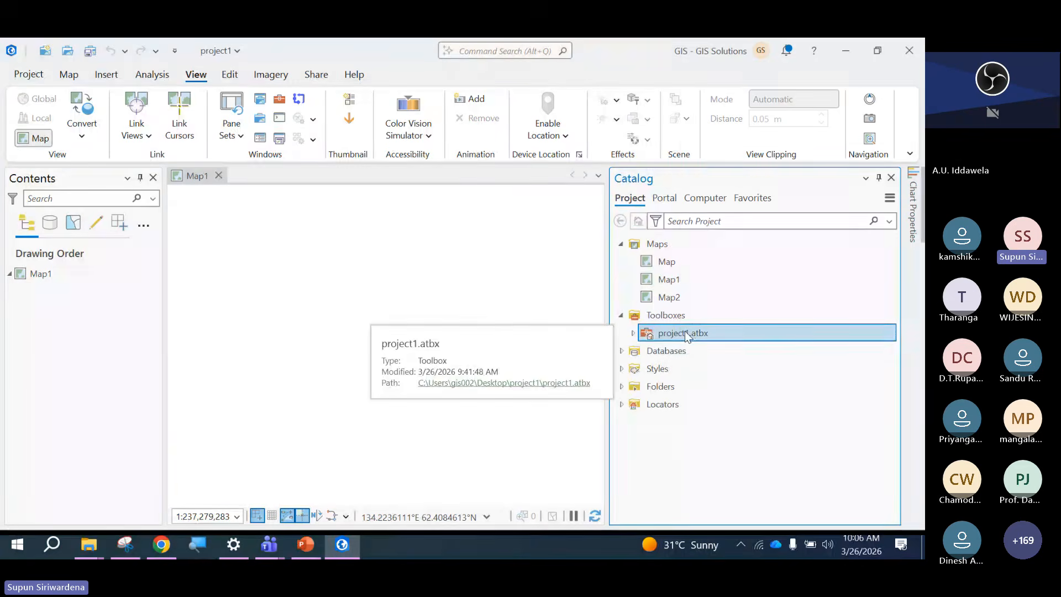
pyautogui.rightClick(685, 334)
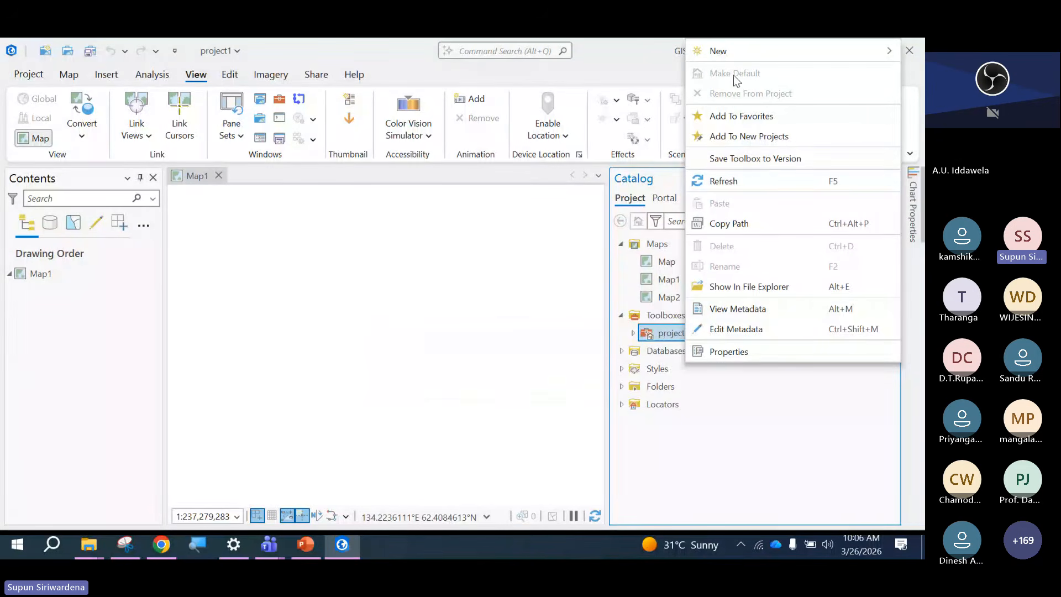
pyautogui.moveTo(719, 55)
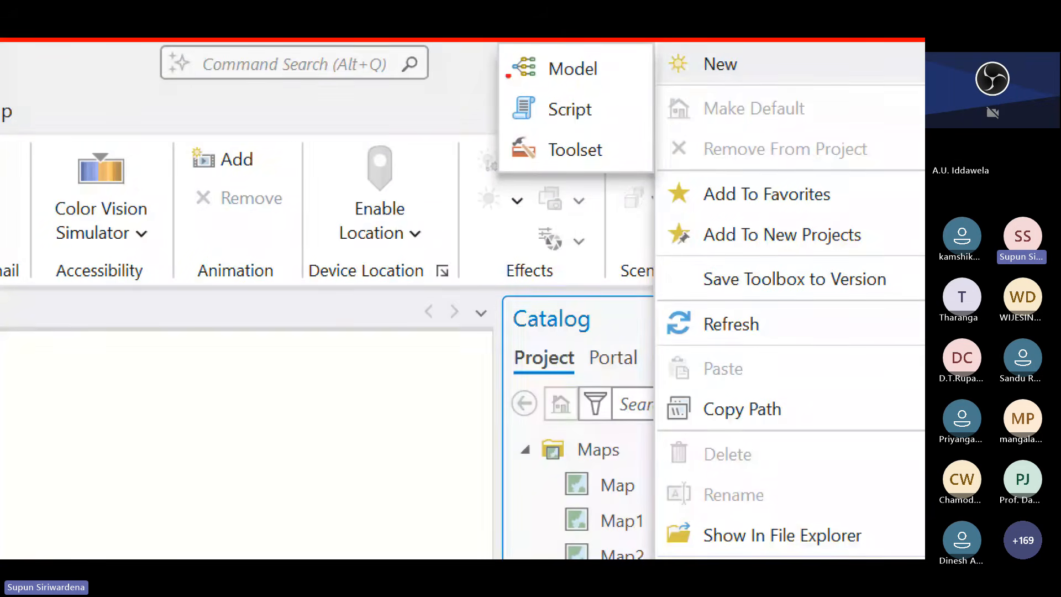
pyautogui.moveTo(503, 46); pyautogui.dragTo(644, 170)
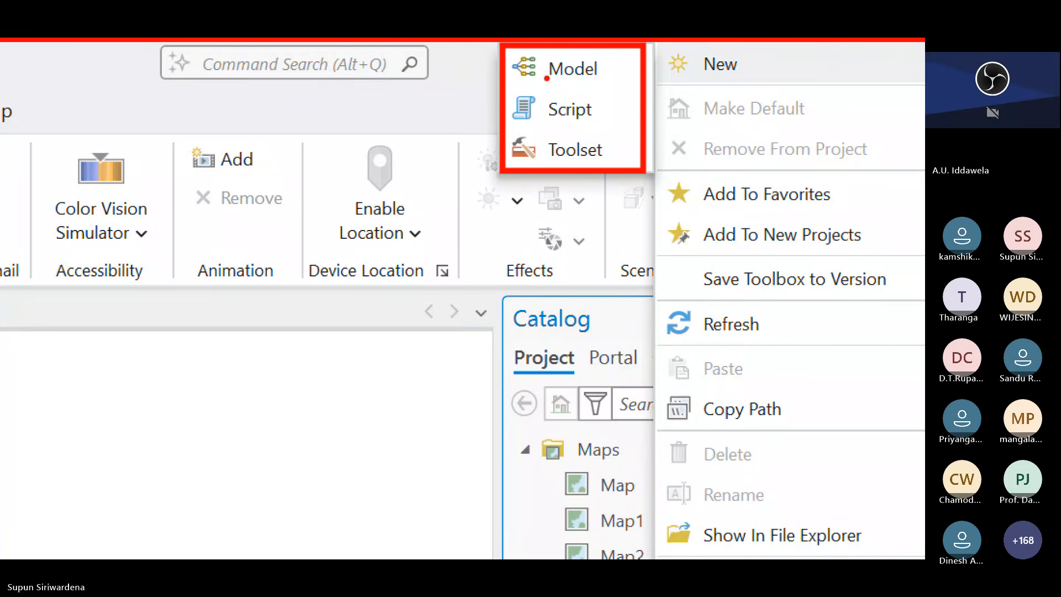
pyautogui.press('Escape')
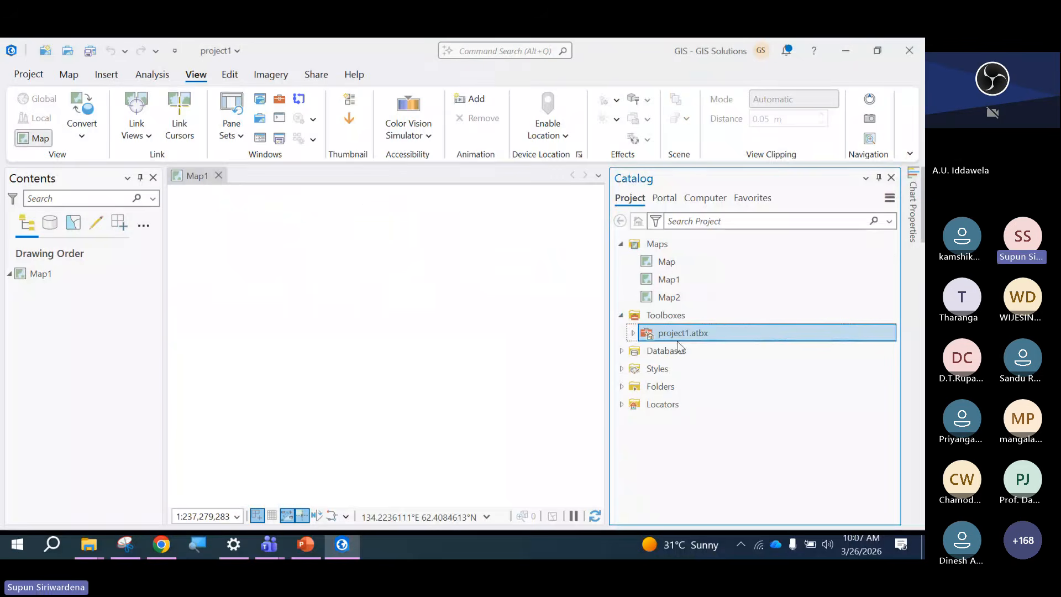
# Expand Databases and examine the options for adding or creating databases in the project.
pyautogui.doubleClick(652, 353)
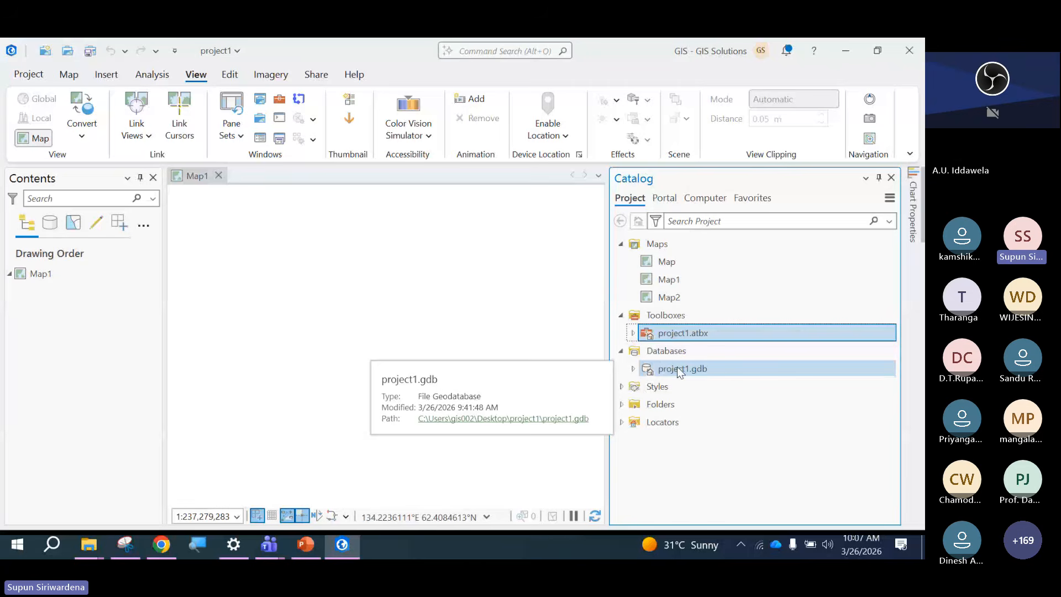
pyautogui.rightClick(669, 353)
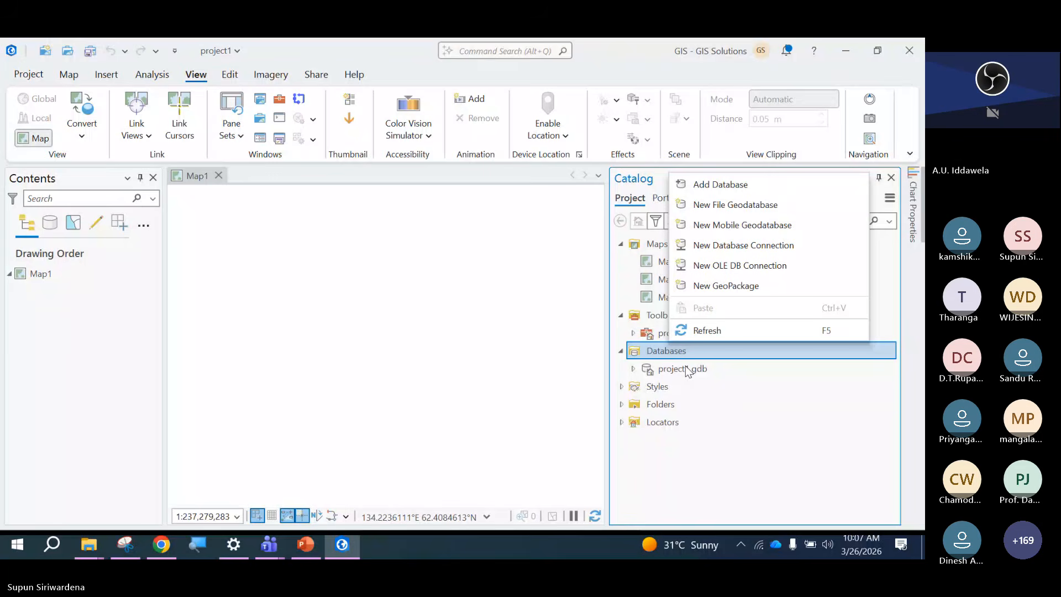
pyautogui.click(692, 392)
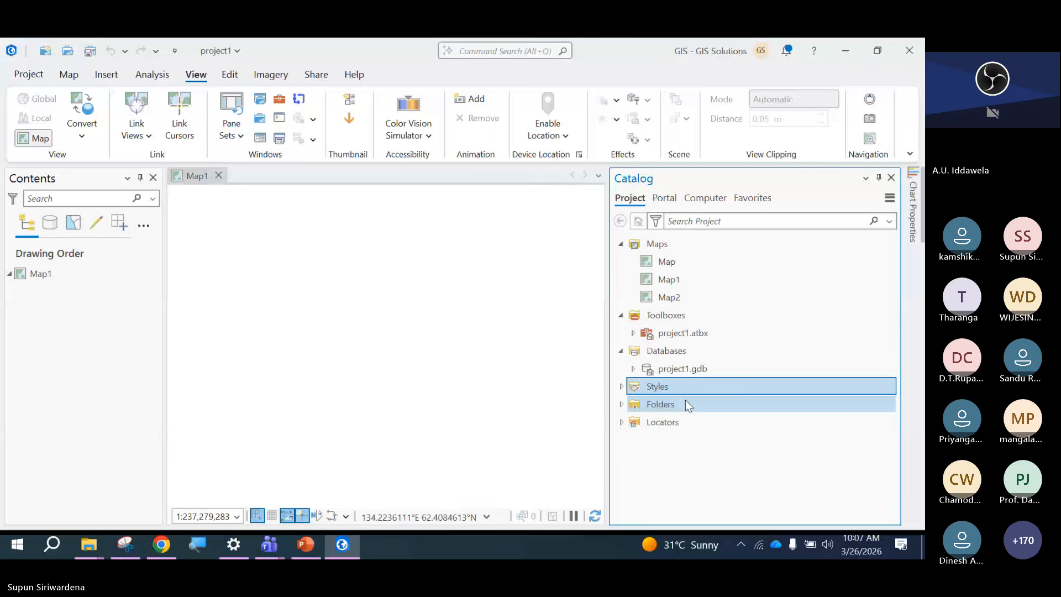
# Expand Folders, examine the item types that can be created in the project1 folder, and select the project1.gdb geodatabase.
pyautogui.rightClick(670, 406)
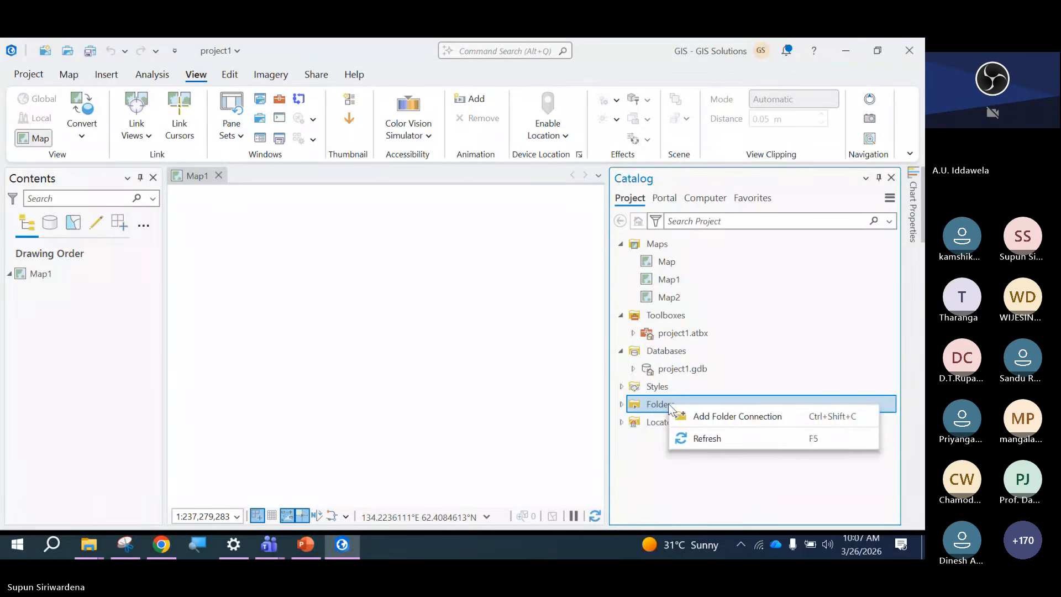
pyautogui.doubleClick(657, 404)
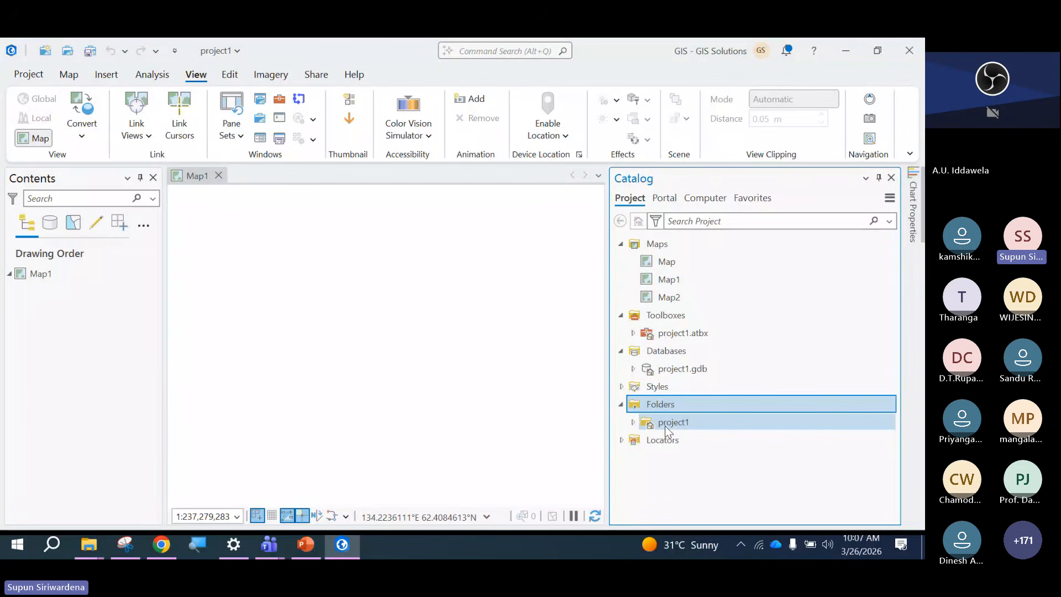
pyautogui.rightClick(665, 426)
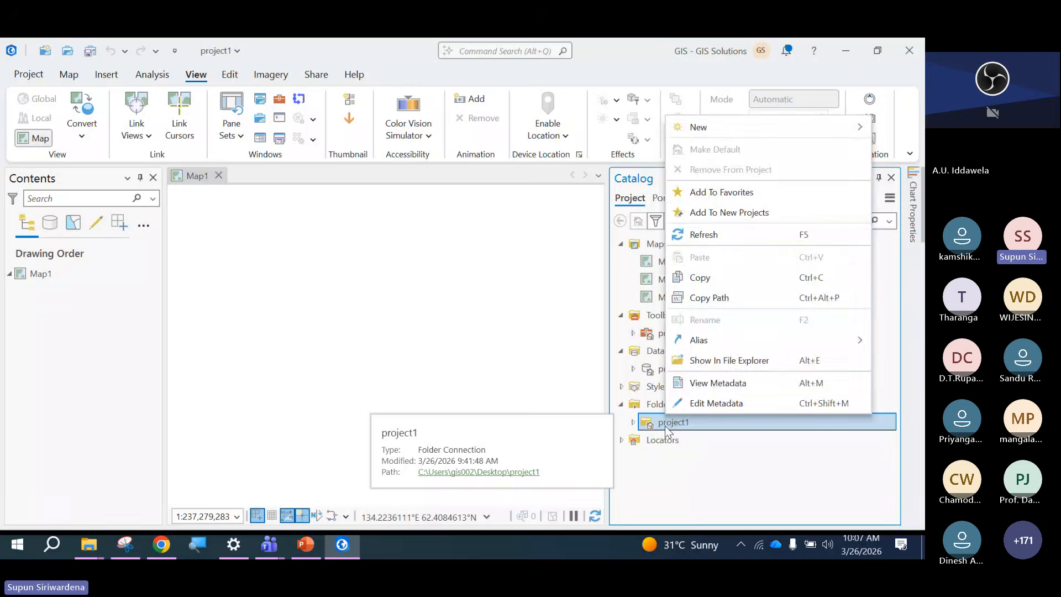
pyautogui.moveTo(757, 137)
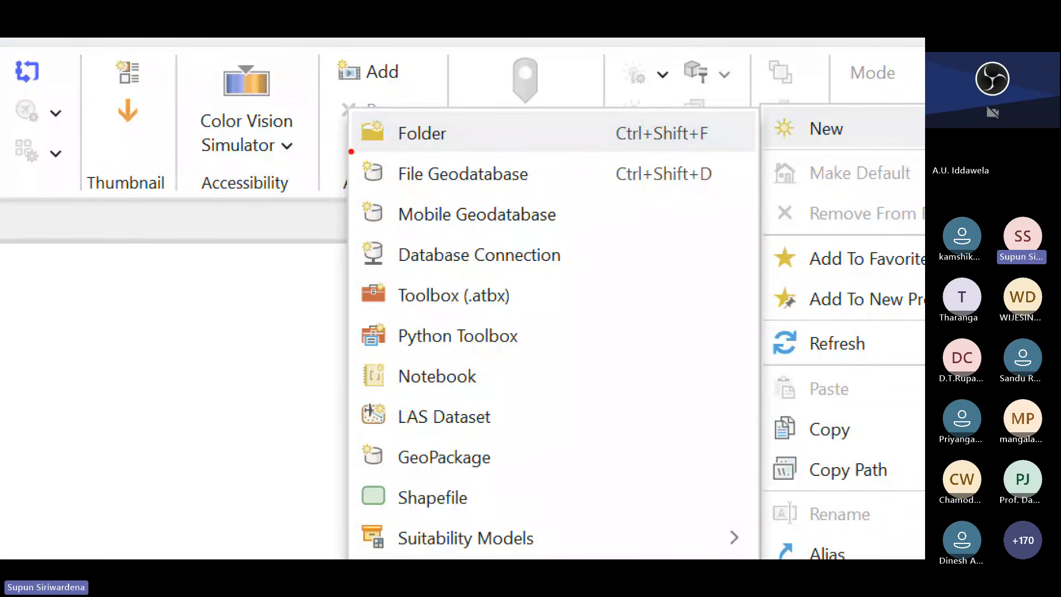
pyautogui.moveTo(351, 149)
pyautogui.mouseDown()
pyautogui.moveTo(427, 185)
pyautogui.moveTo(566, 192)
pyautogui.moveTo(581, 218)
pyautogui.mouseUp()
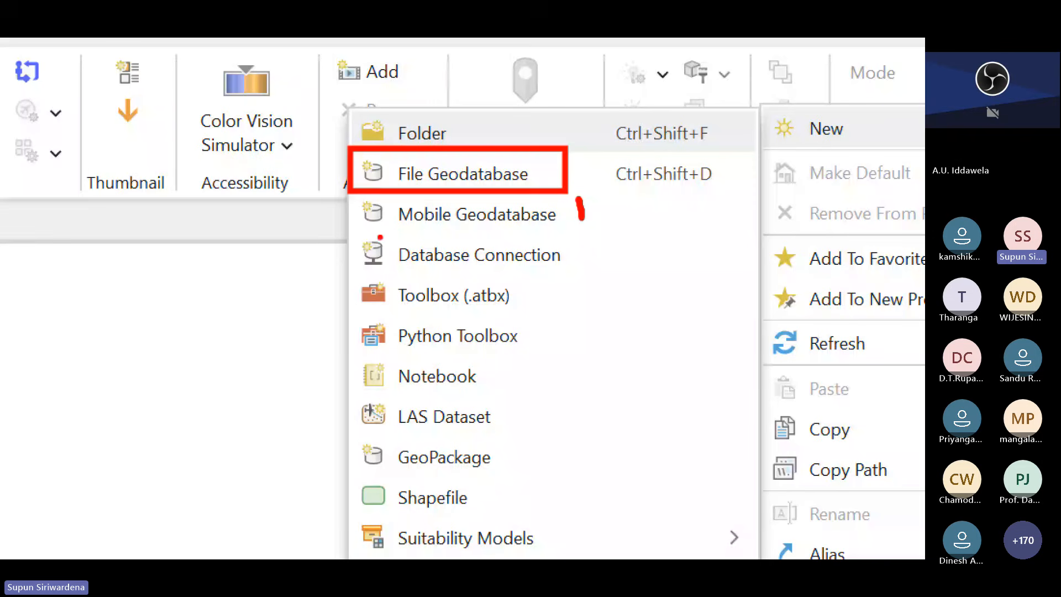
pyautogui.moveTo(342, 223); pyautogui.dragTo(648, 274)
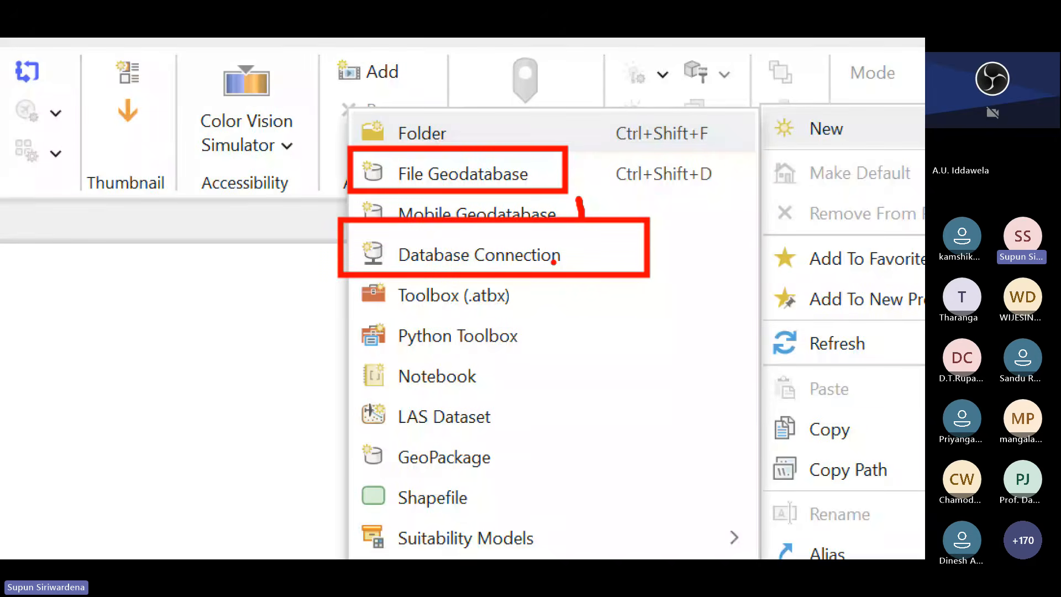
pyautogui.press('Escape')
pyautogui.click(613, 274)
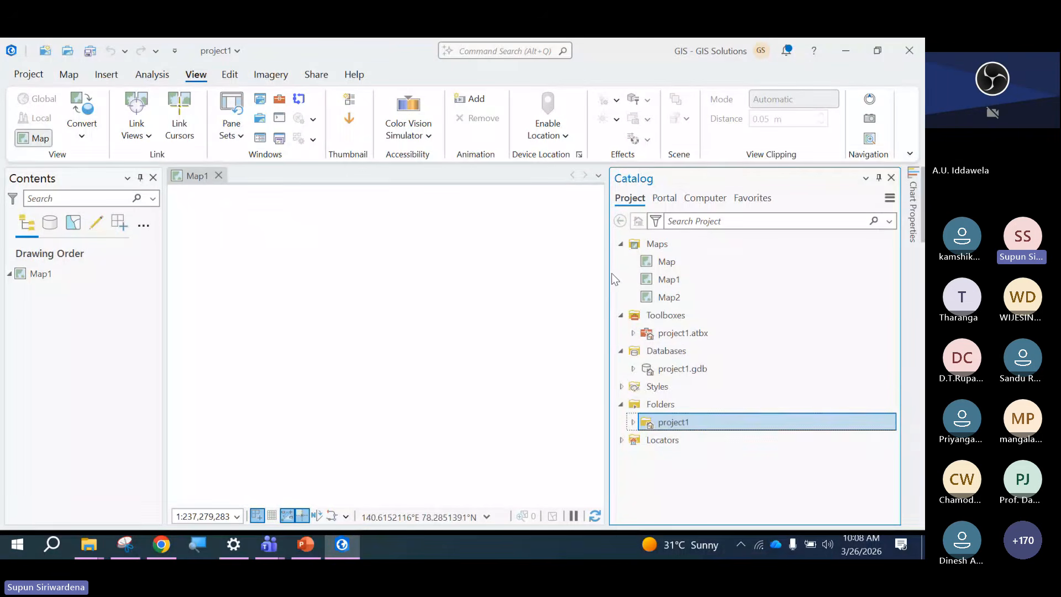
pyautogui.click(644, 371)
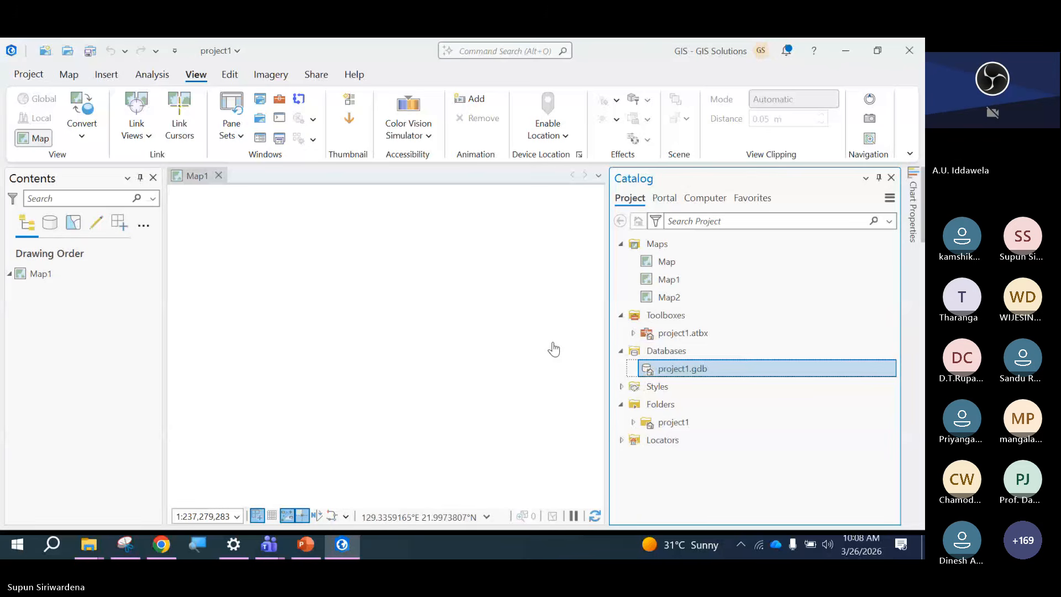
# Expand the project1 folder under Folders and examine the items stored in it.
pyautogui.moveTo(649, 371)
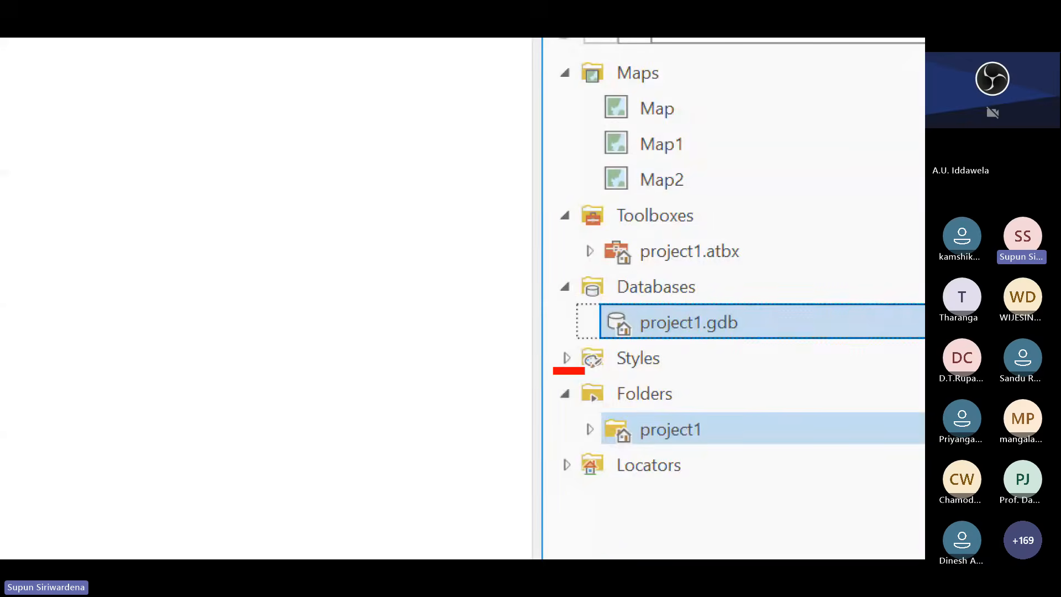
pyautogui.moveTo(585, 370); pyautogui.dragTo(555, 369)
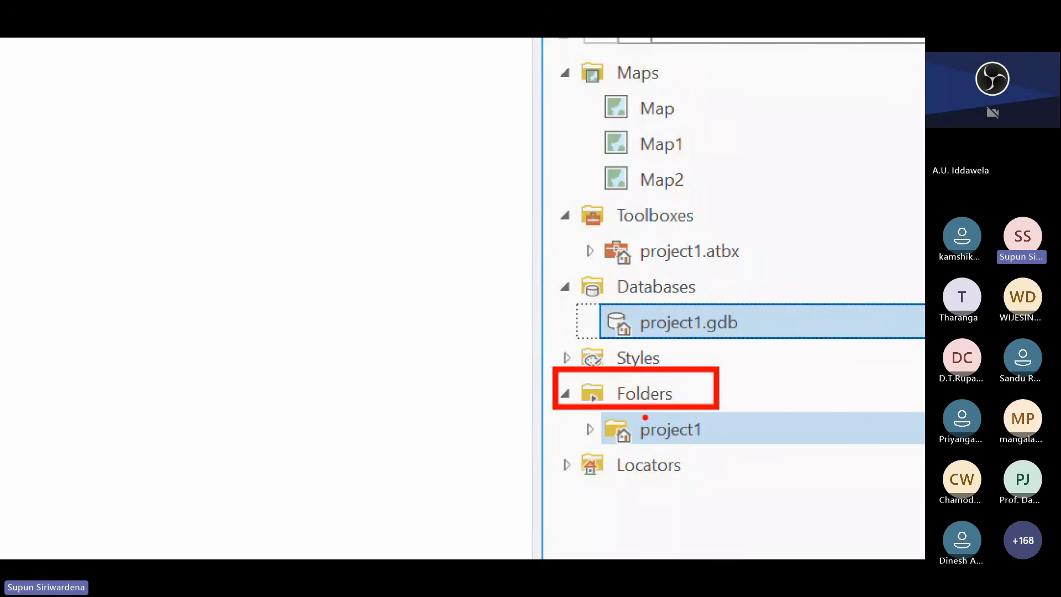
pyautogui.press('Escape')
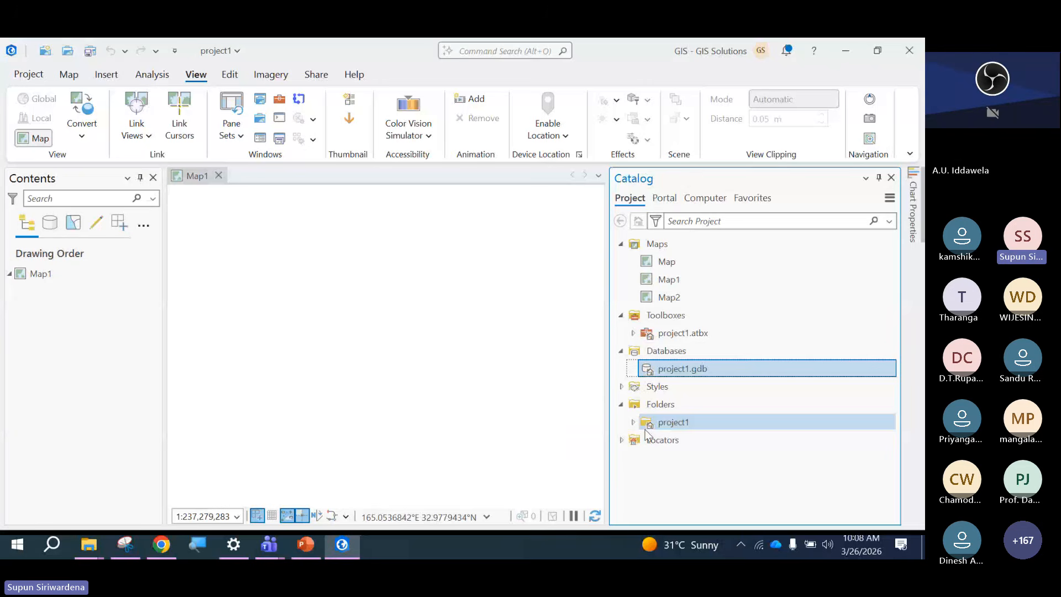
pyautogui.click(634, 423)
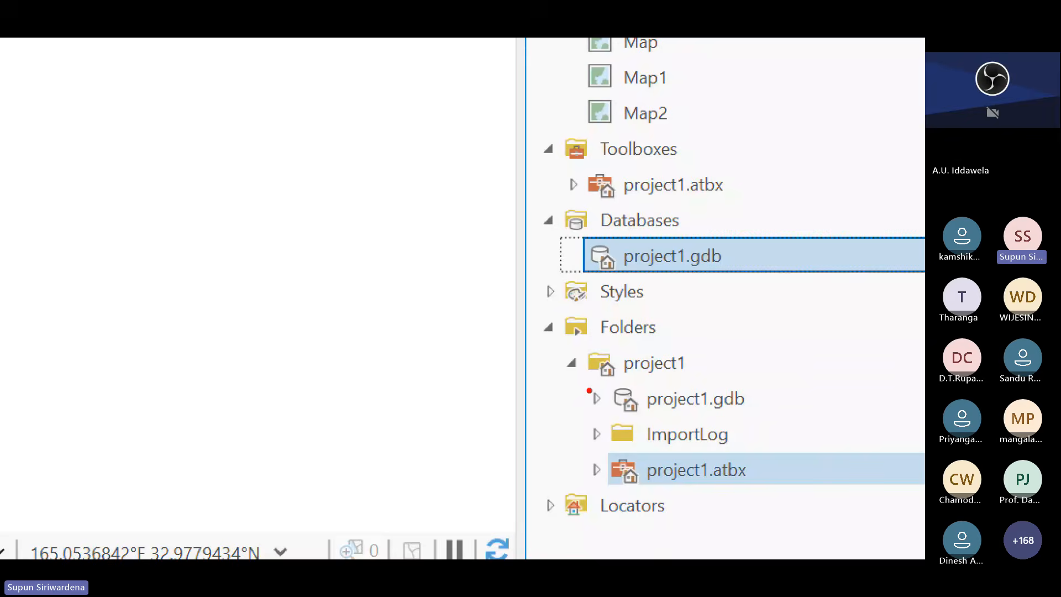
# Add a folder connection to the Student Data folder on the Desktop.
pyautogui.rightClick(620, 326)
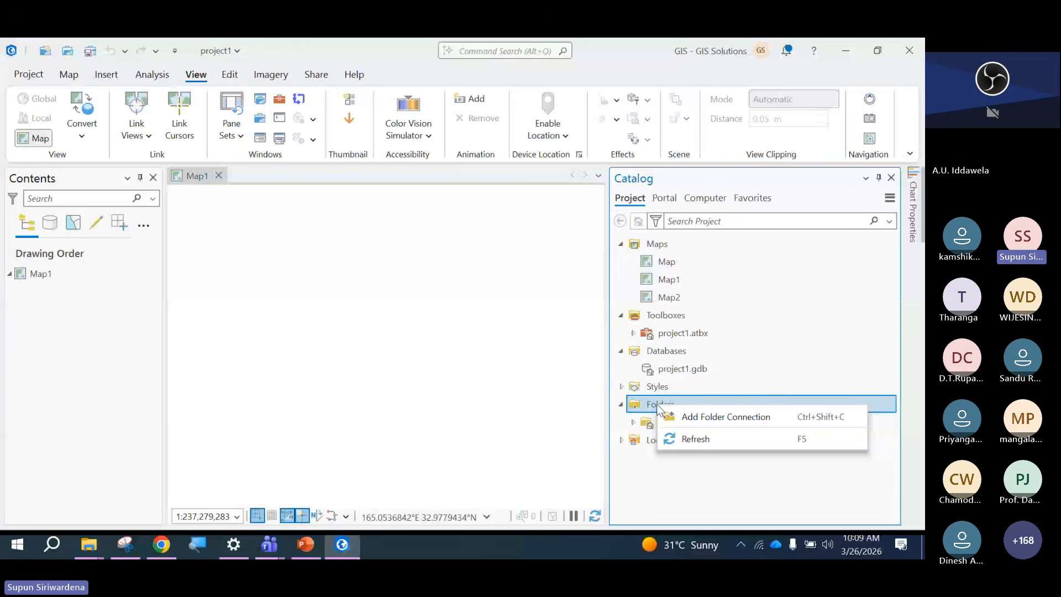
pyautogui.click(682, 420)
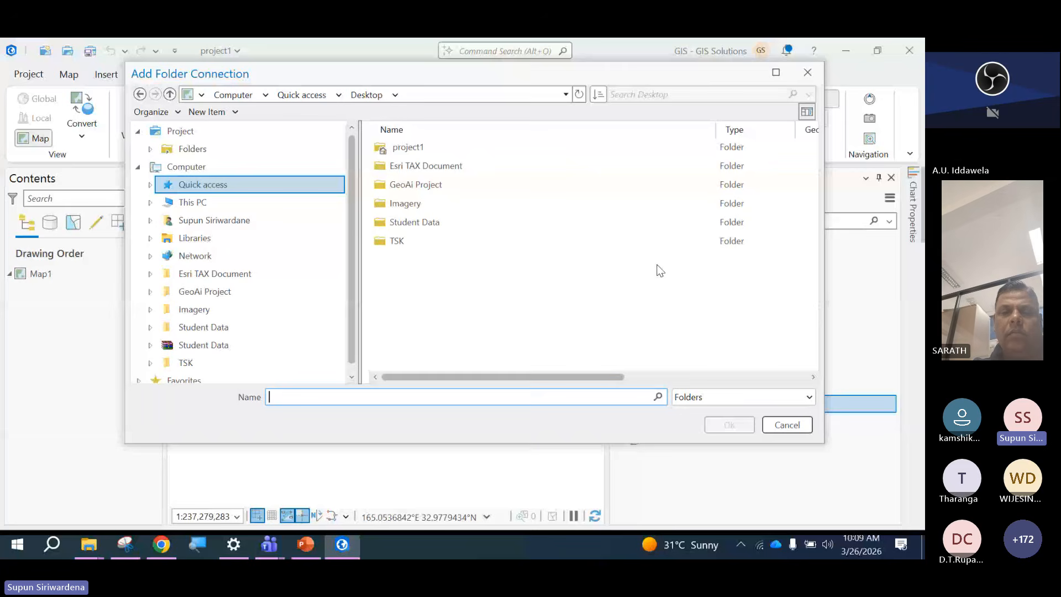
pyautogui.click(326, 202)
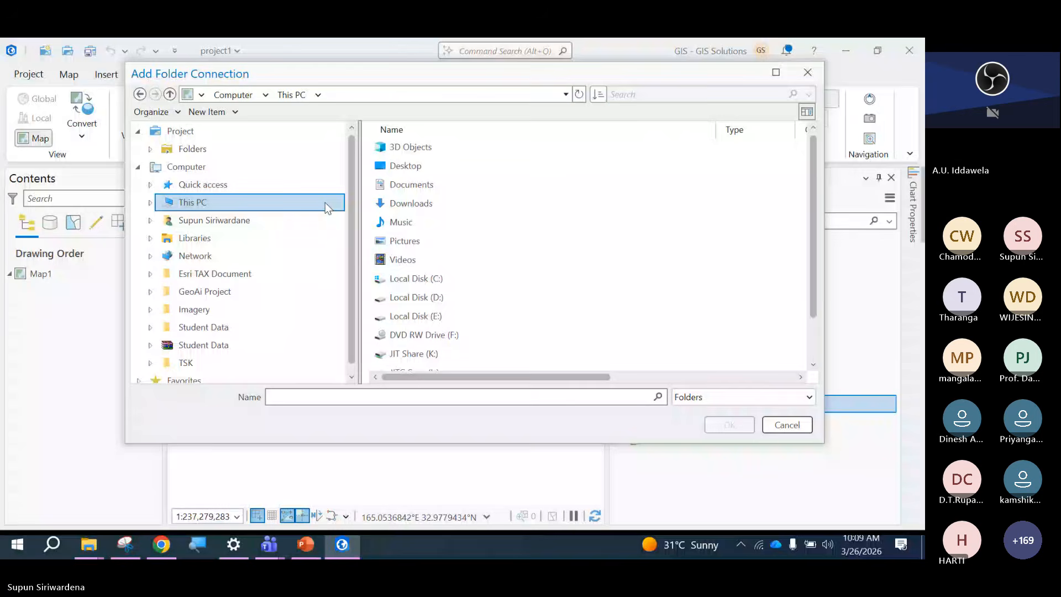
pyautogui.click(429, 168)
pyautogui.doubleClick(429, 171)
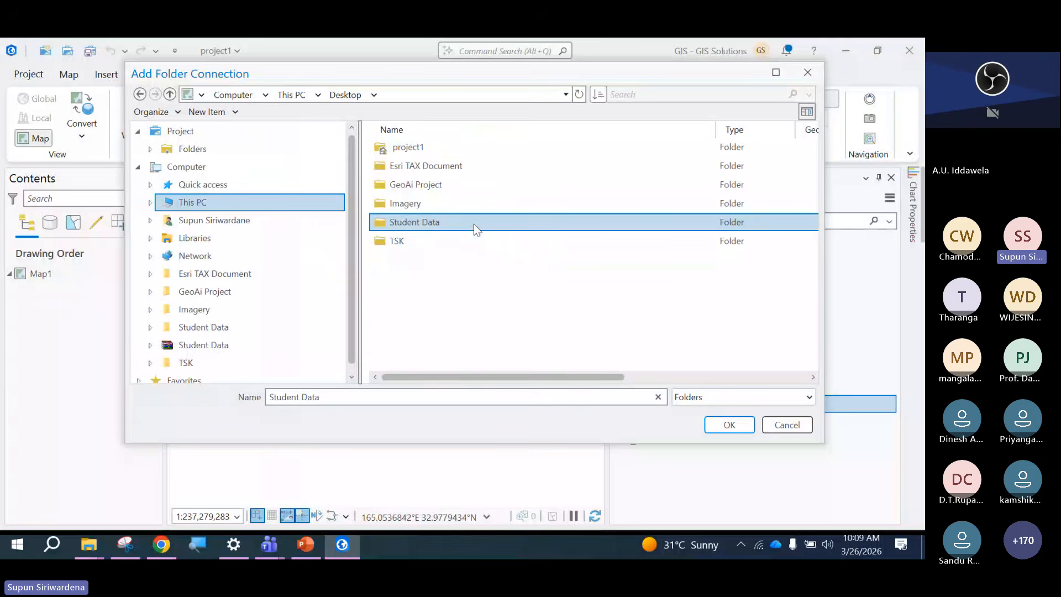
pyautogui.click(730, 424)
pyautogui.moveTo(737, 431)
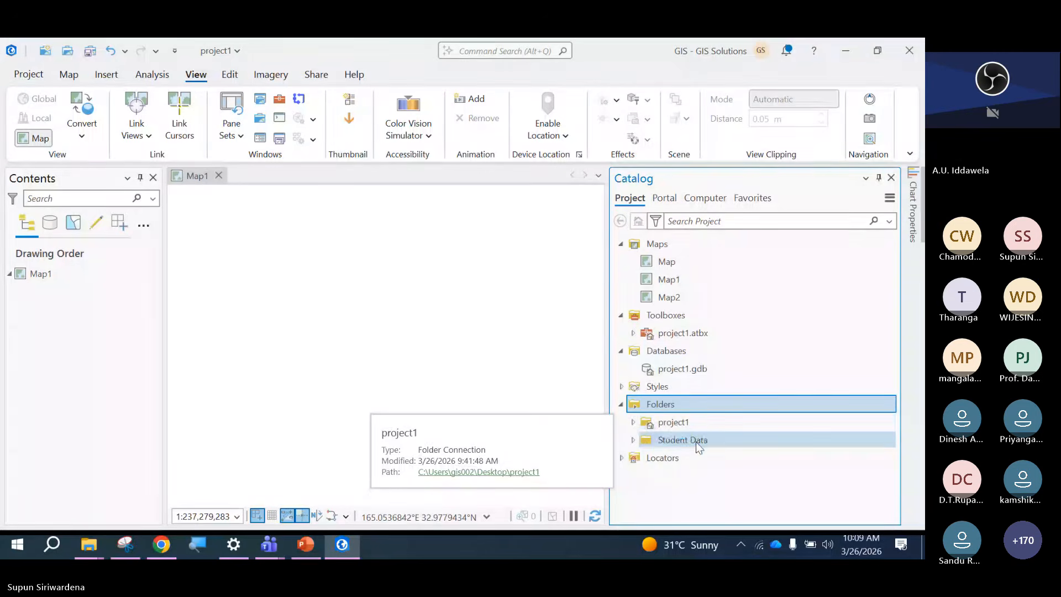
# Expand the Student Data folder and its 3 Data Visualization subfolder to examine the files they contain.
pyautogui.moveTo(649, 448)
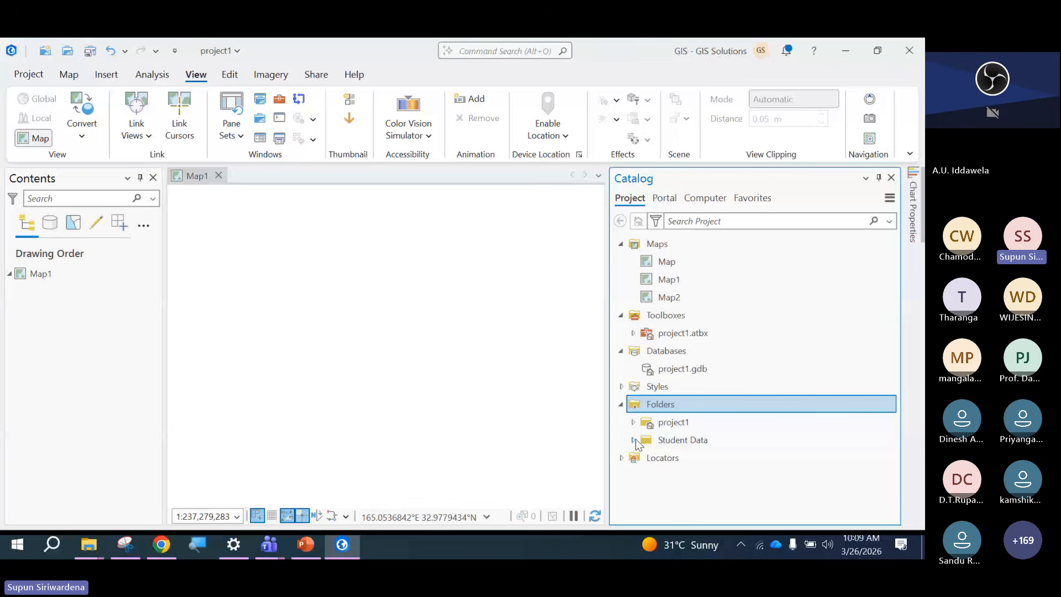
pyautogui.click(634, 439)
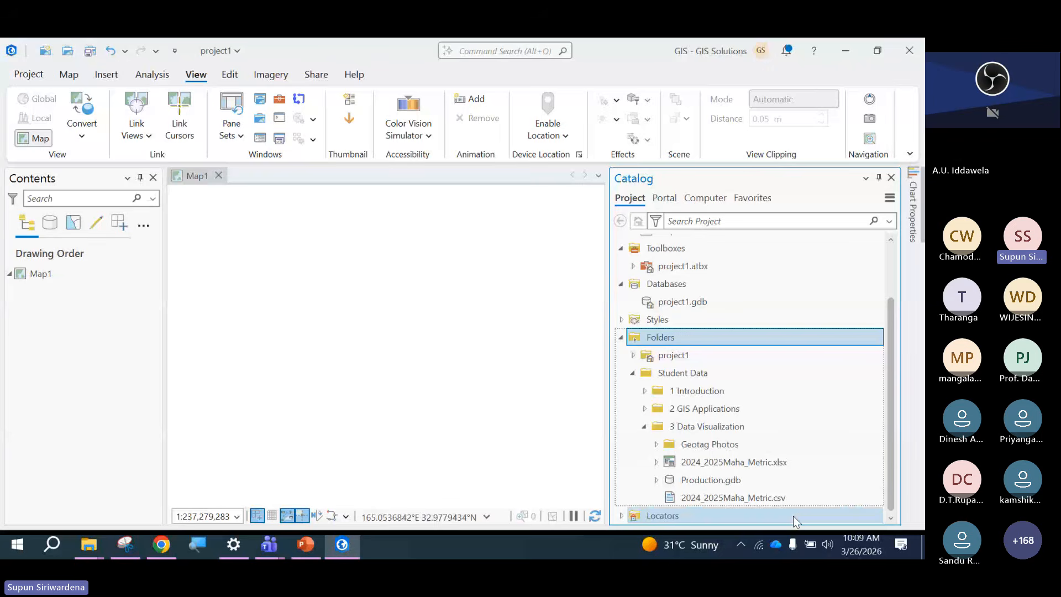
pyautogui.moveTo(830, 509)
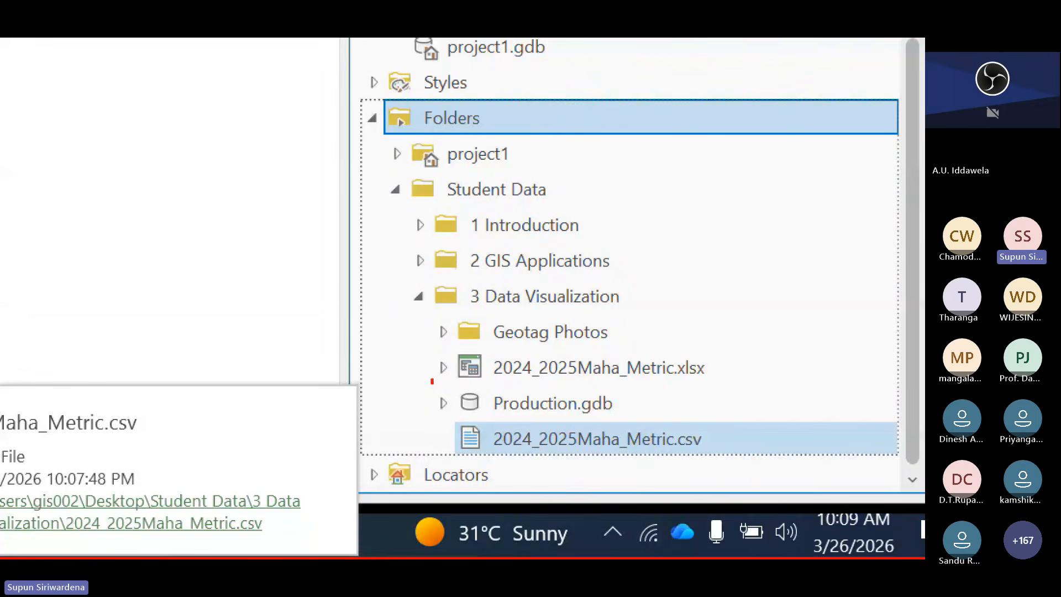
# Expand Production.gdb and add its Paddy_Statistics_2024_25 feature class to Map1.
pyautogui.moveTo(432, 381); pyautogui.dragTo(630, 419)
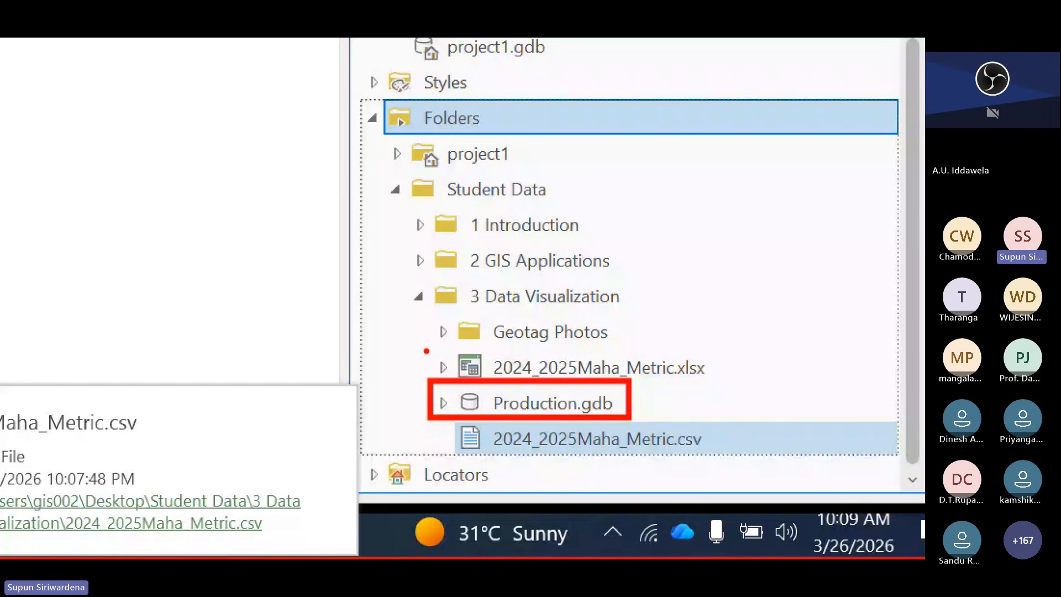
pyautogui.moveTo(426, 351); pyautogui.dragTo(585, 382)
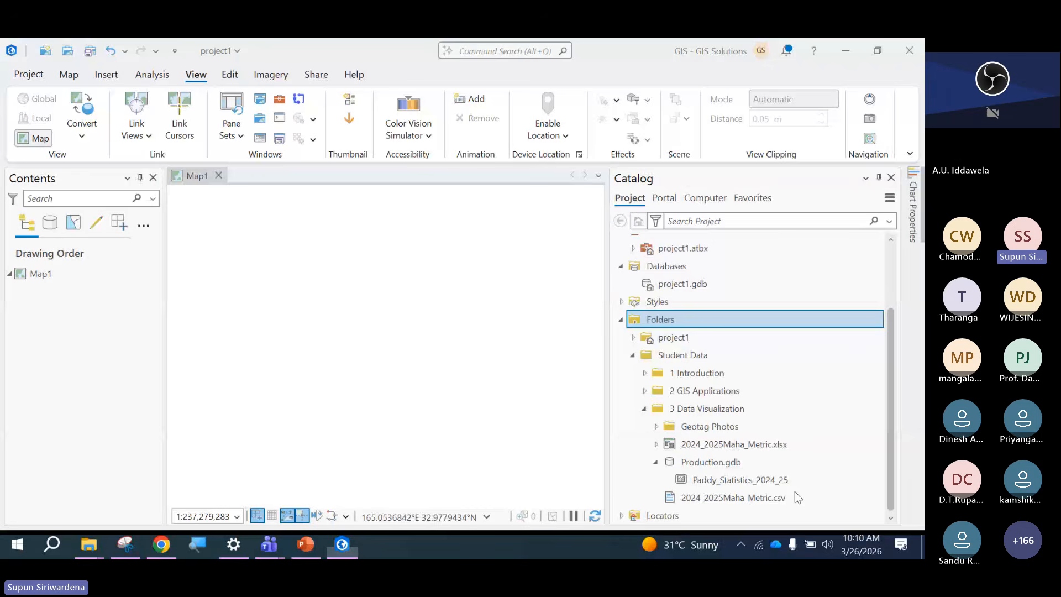
pyautogui.click(749, 479)
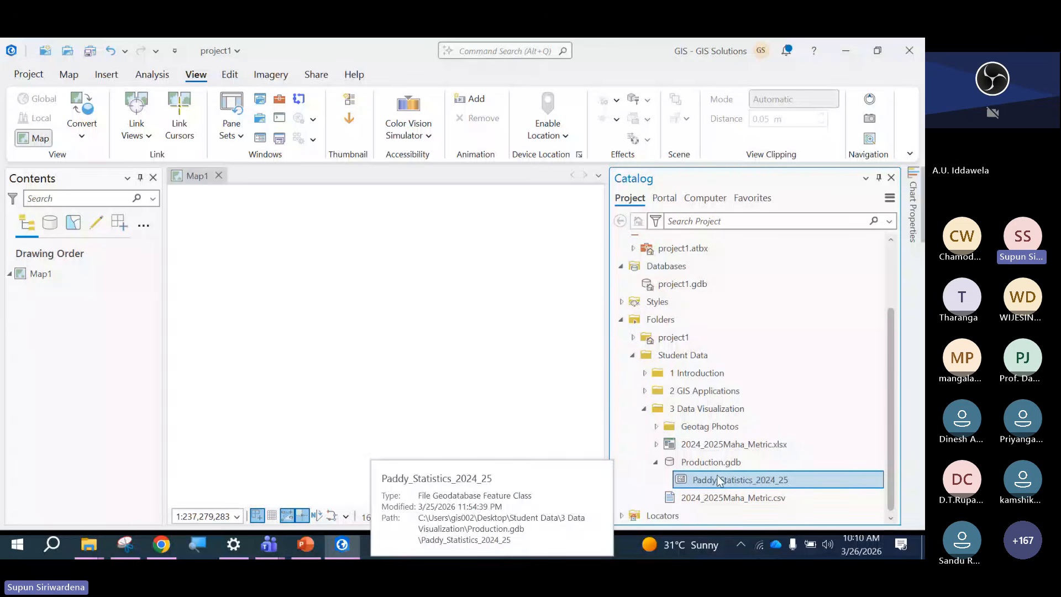
pyautogui.moveTo(748, 480); pyautogui.dragTo(688, 479)
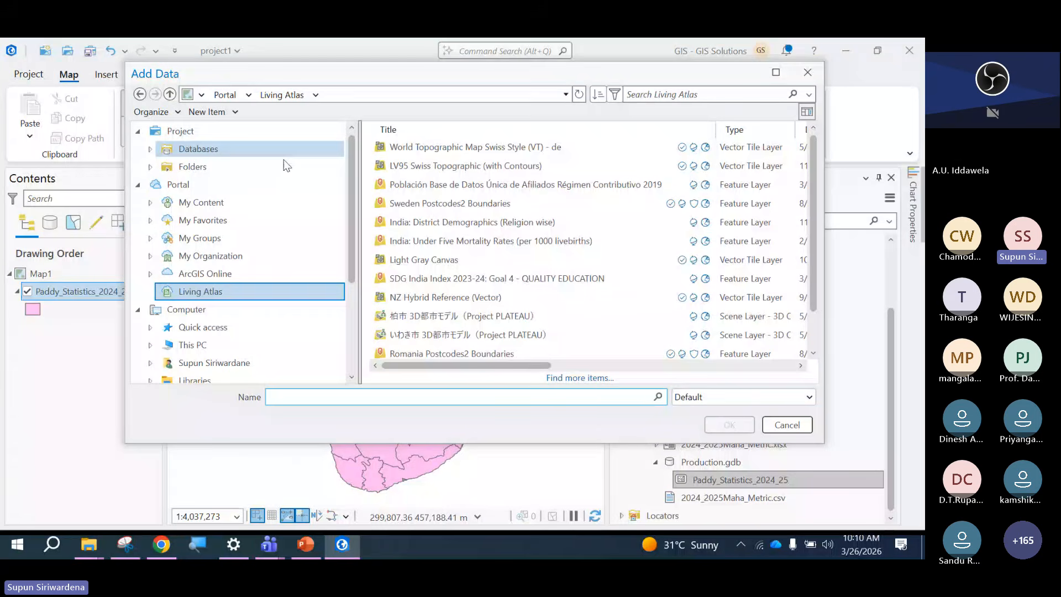
# Browse for data to add in Desktop > Student Data > 3 Data Visualization, locate Production.gdb, and leave without adding anything.
pyautogui.click(239, 345)
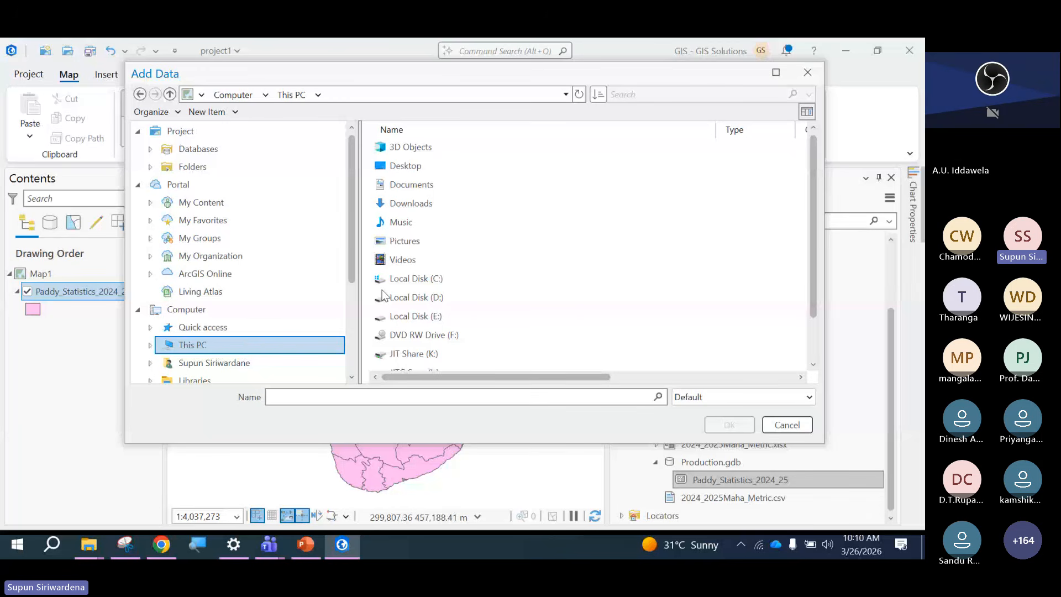
pyautogui.doubleClick(446, 166)
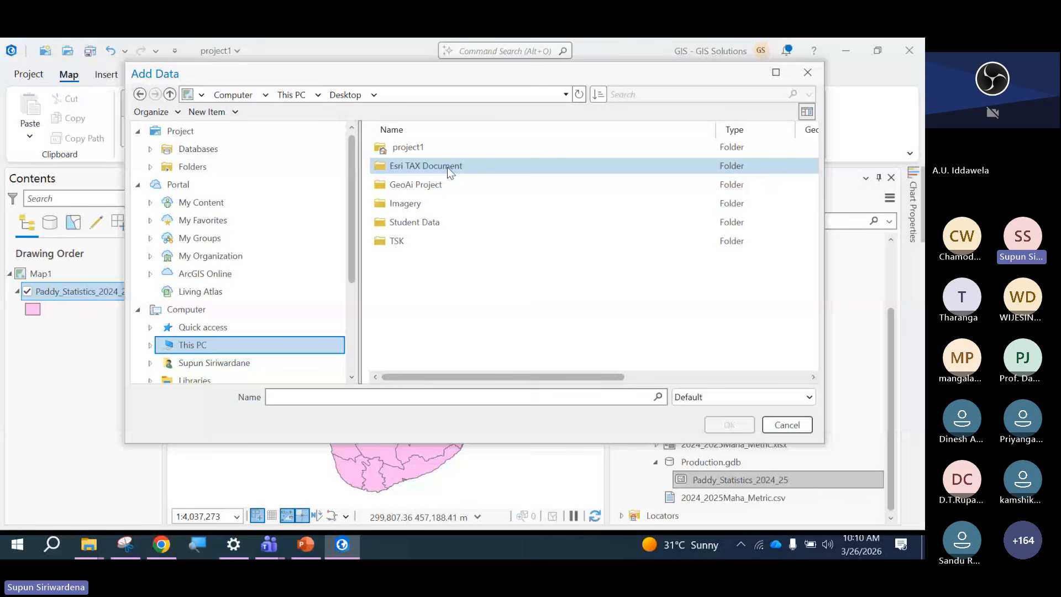
pyautogui.doubleClick(443, 221)
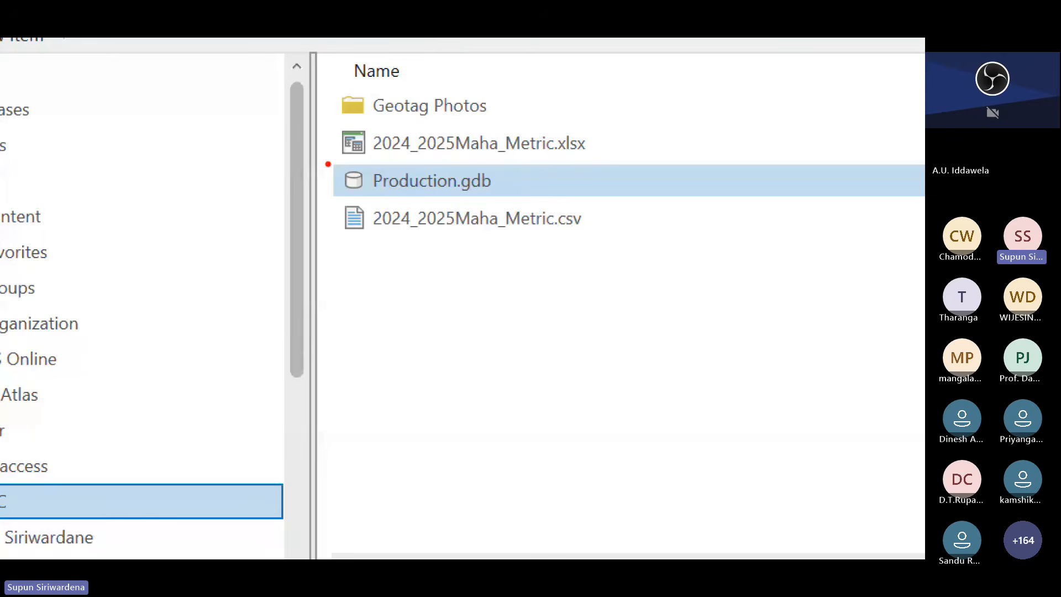
pyautogui.moveTo(328, 157); pyautogui.dragTo(519, 200)
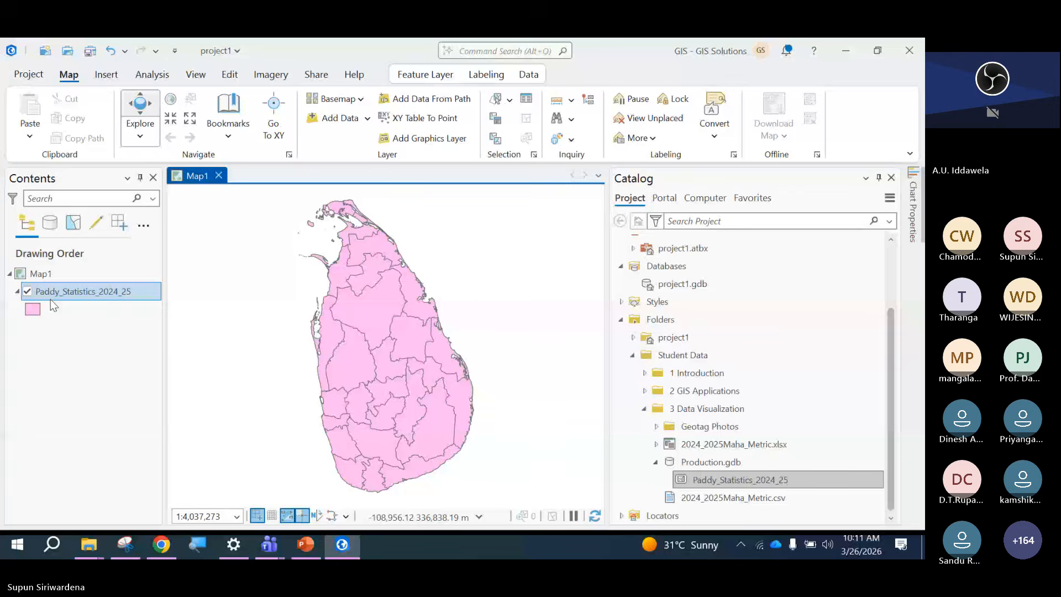
# Open the Paddy_Statistics_2024_25 attribute table, widen its view, and examine the fields from OBJECTID through TOTAL PRODUCTION_MTT.
pyautogui.hotkey('ctrl', 't')
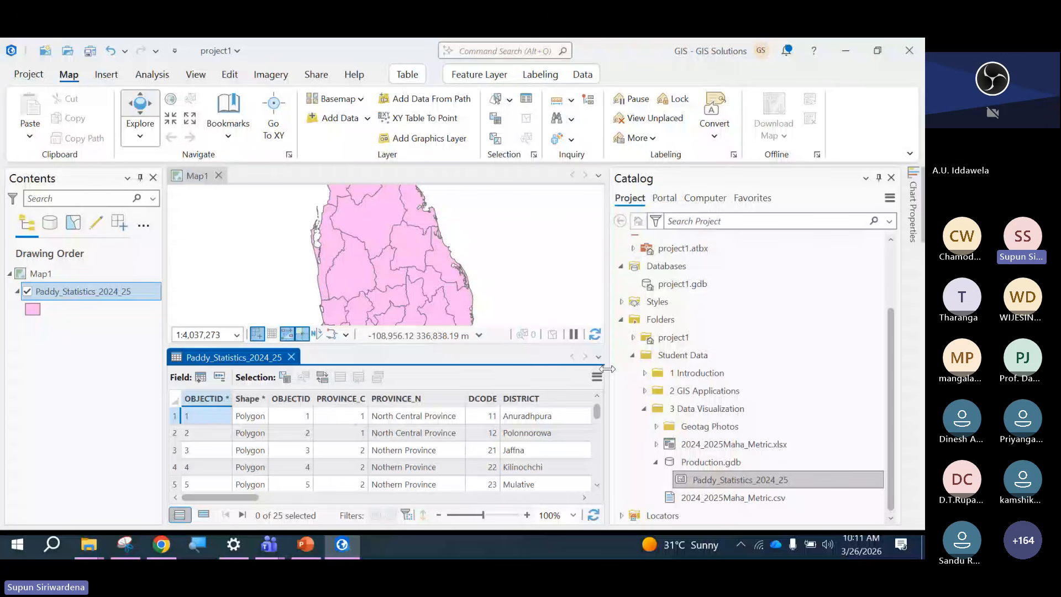
pyautogui.moveTo(607, 368); pyautogui.dragTo(766, 369)
pyautogui.rightClick(72, 290)
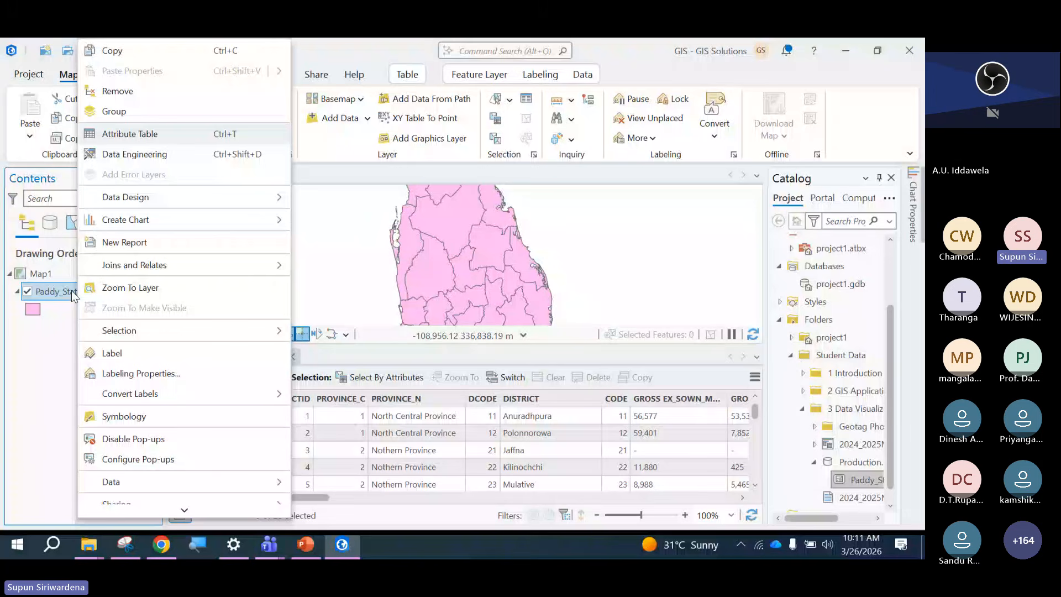
pyautogui.hotkey('ctrl', '1')
pyautogui.click(230, 493)
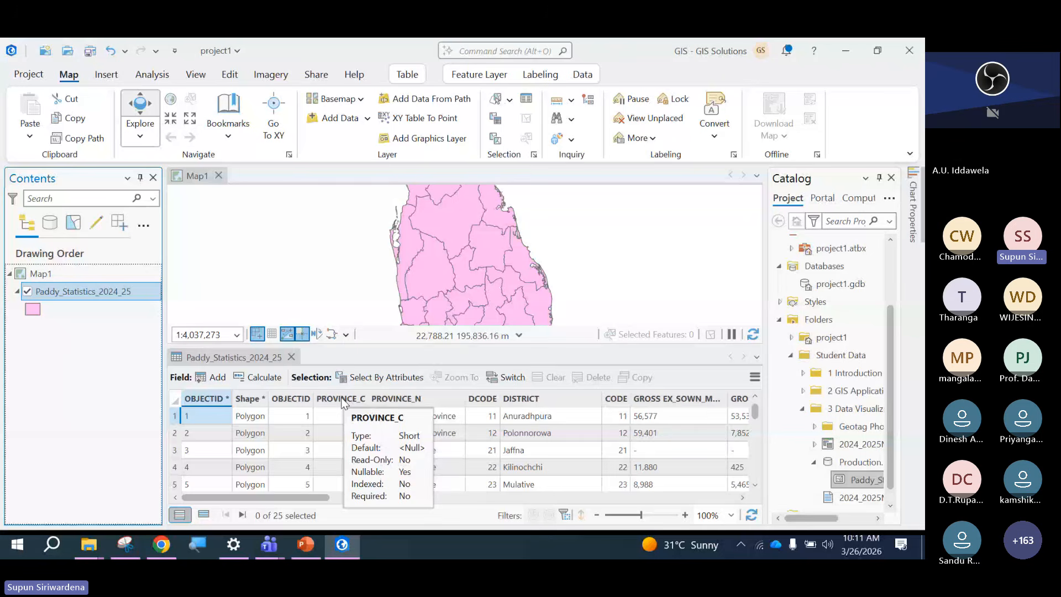
pyautogui.hscroll(10, 343, 402)
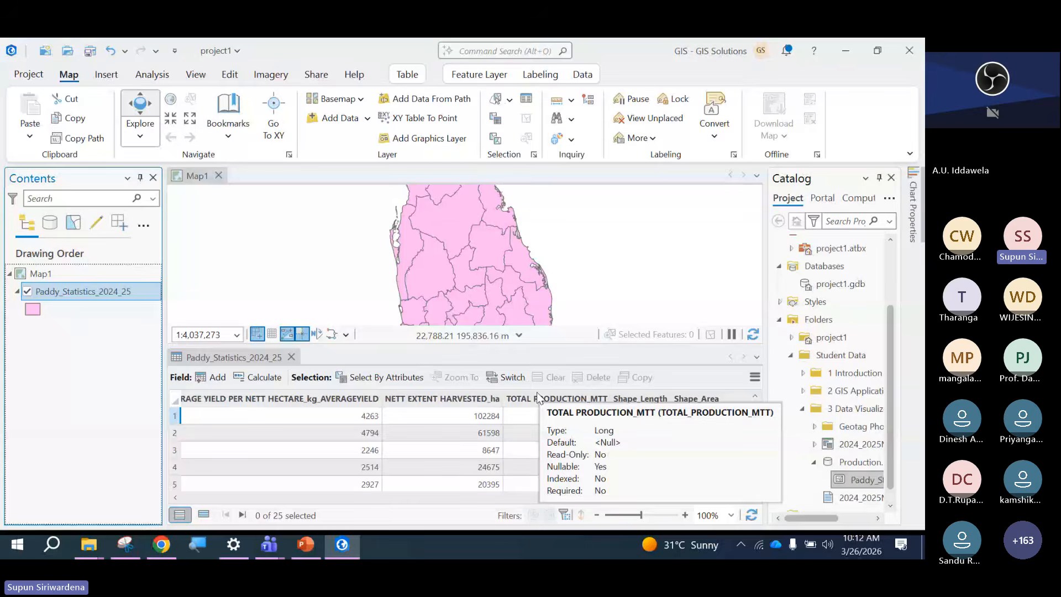
# Switch to File Explorer and open the 2024_2025Maha_Metric file from Student Data's 3 Data Visualization folder to view the source data.
pyautogui.press('super+d')
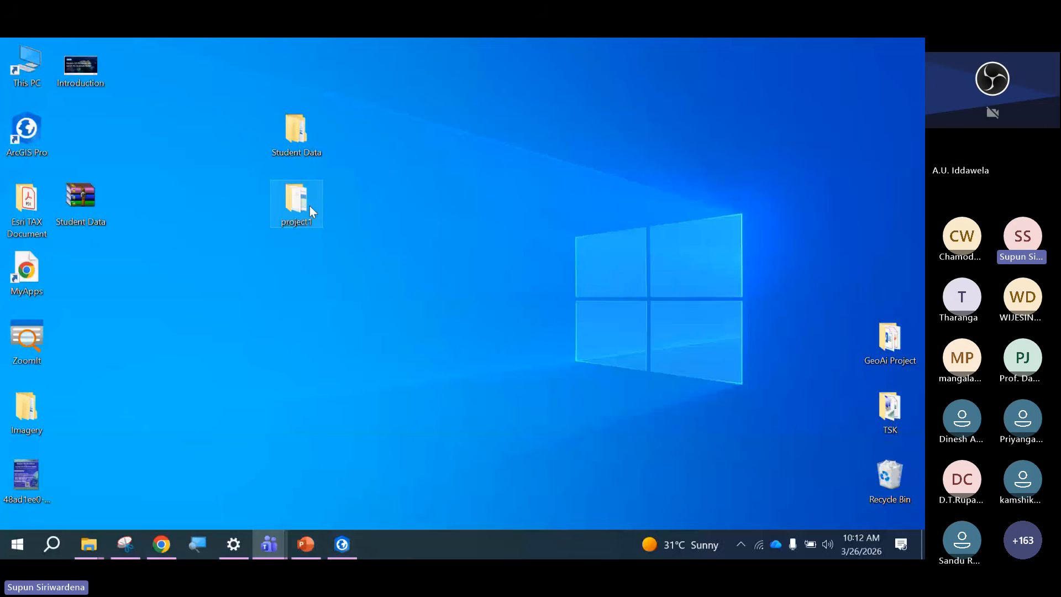
pyautogui.doubleClick(287, 152)
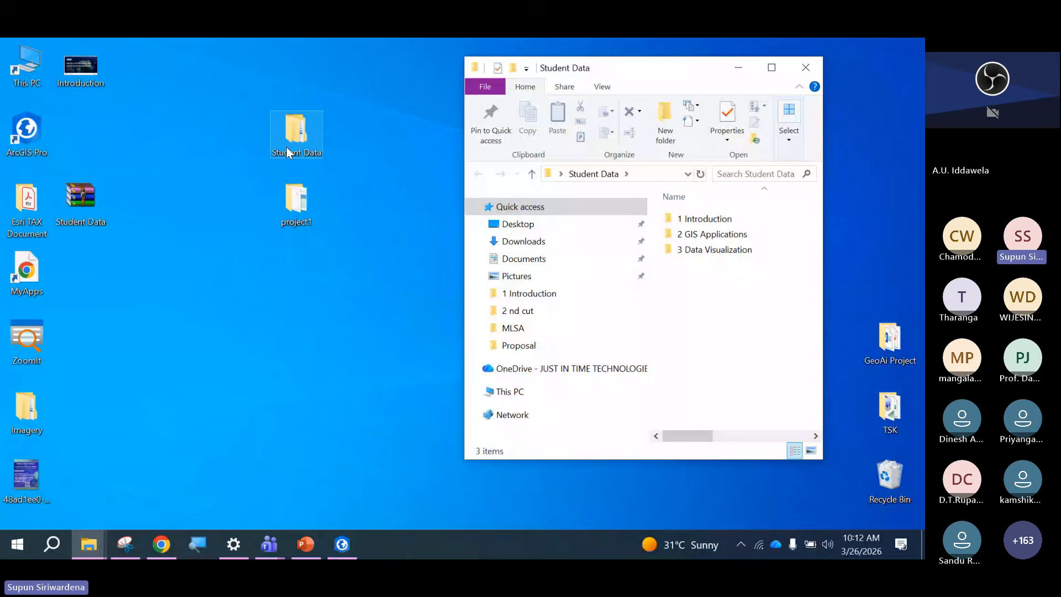
pyautogui.doubleClick(691, 254)
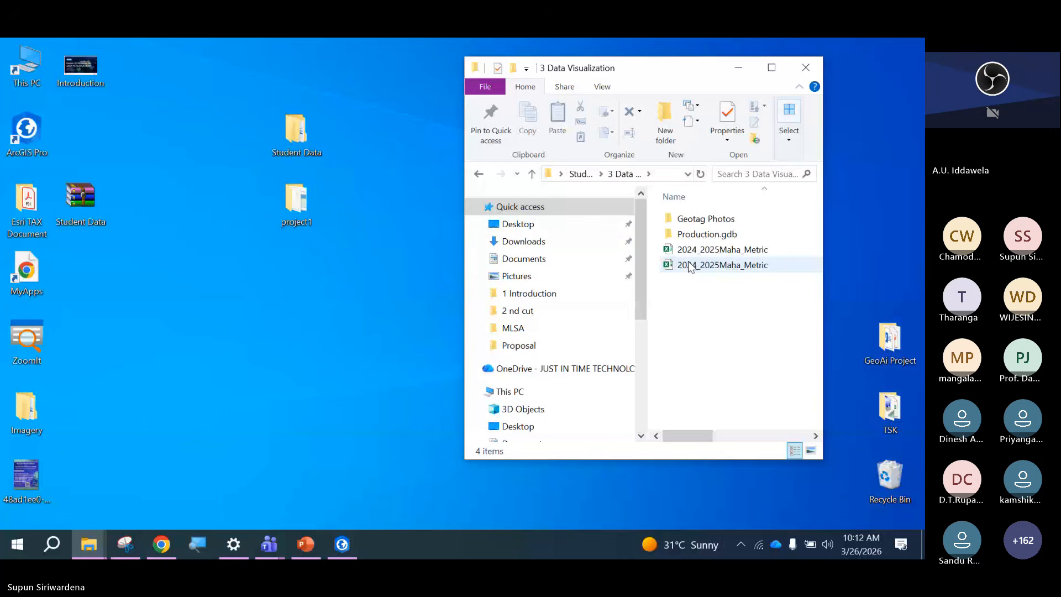
pyautogui.doubleClick(722, 252)
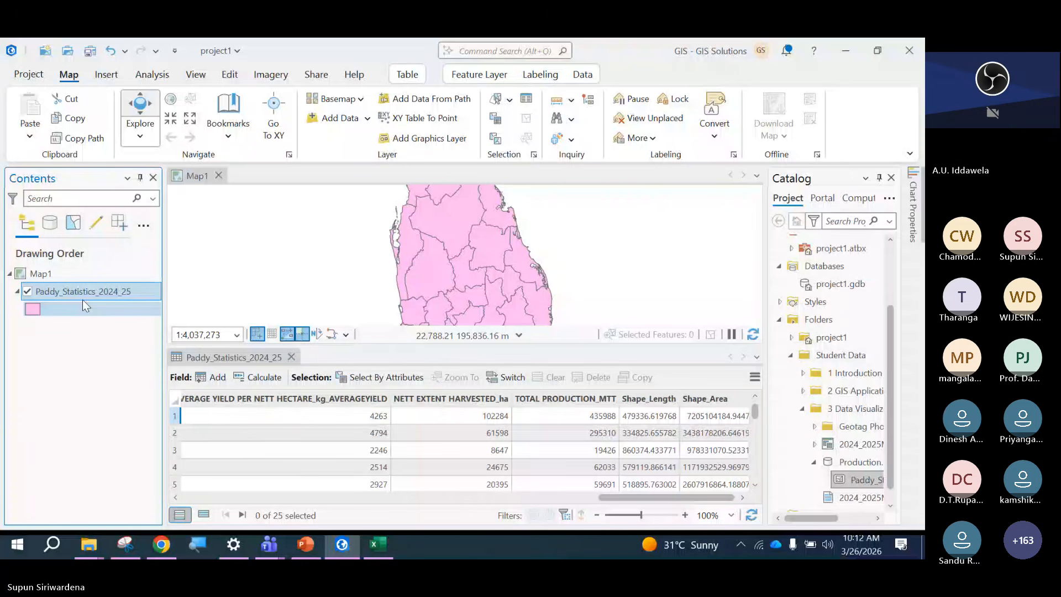
# Return to ArcGIS Pro, close the attribute table, and examine the Add Join option for the Paddy_Statistics_2024_25 layer.
pyautogui.hscroll(-10, 348, 471)
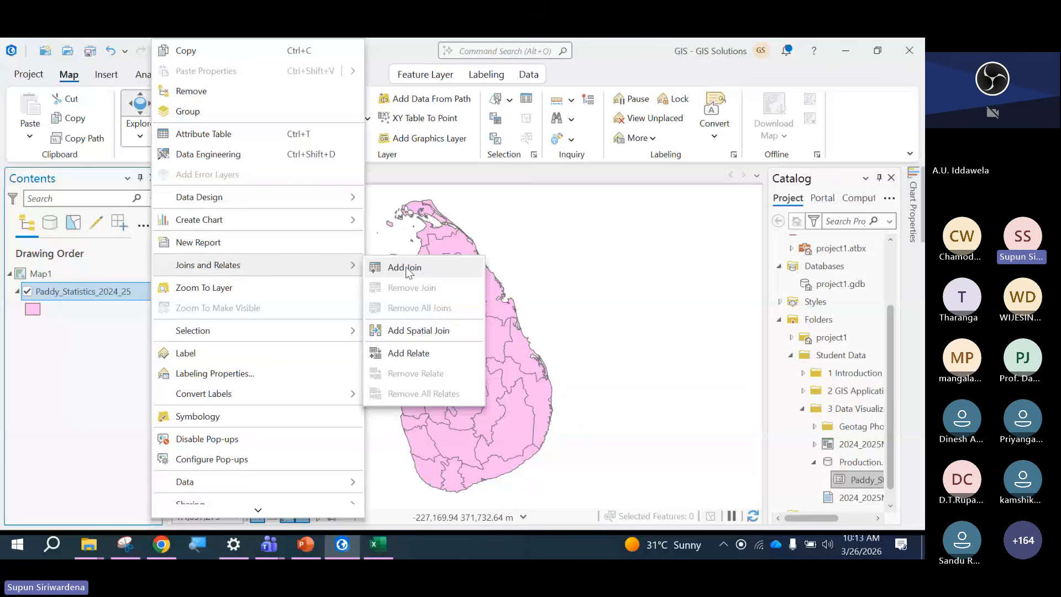
pyautogui.click(405, 268)
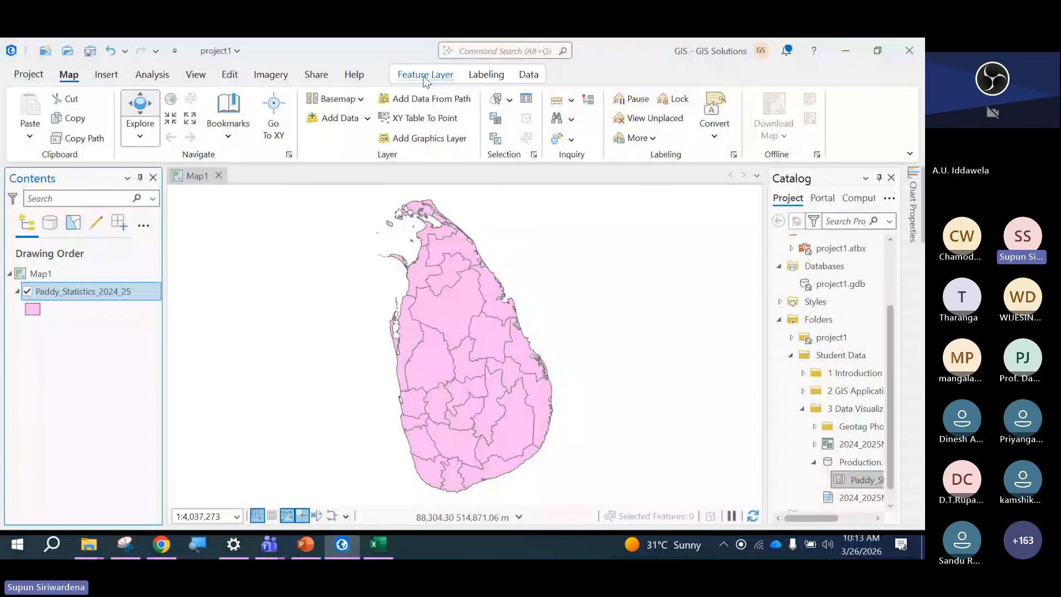
# Examine the data design options for the Paddy_Statistics_2024_25 layer and open its Fields view.
pyautogui.click(75, 278)
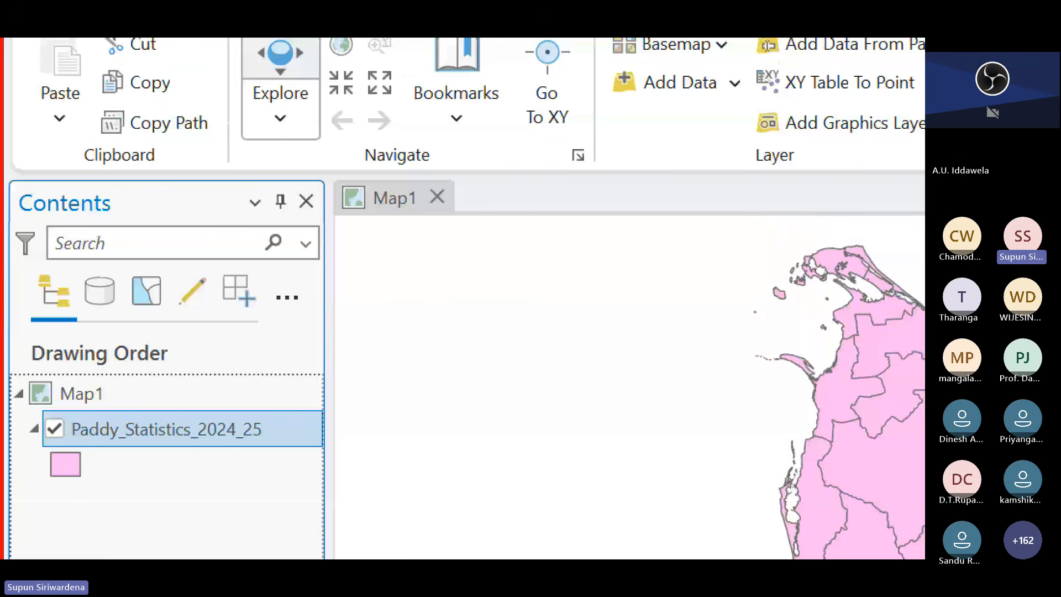
pyautogui.click(529, 75)
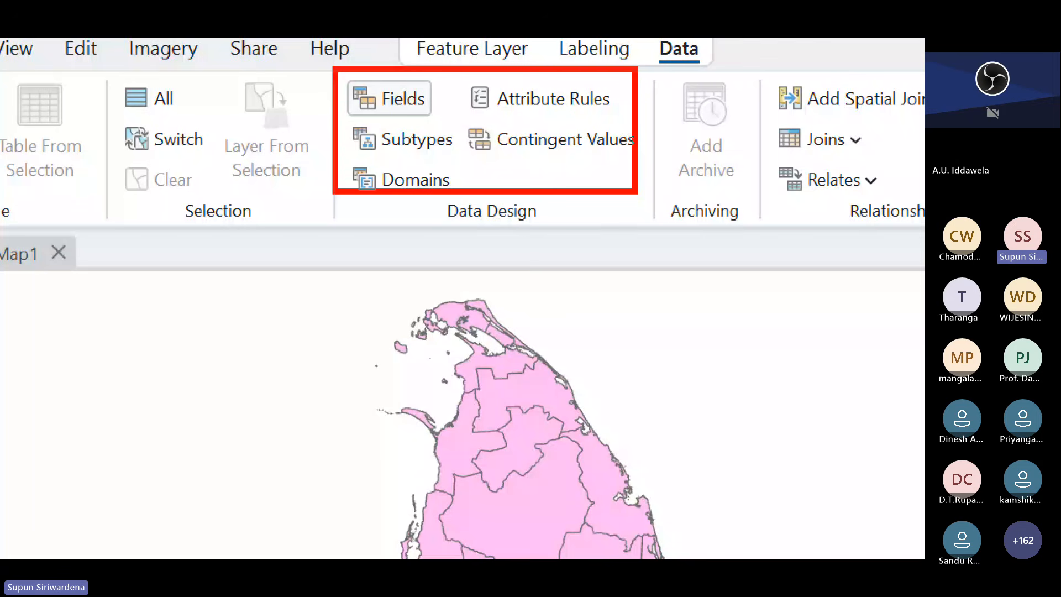
pyautogui.click(390, 98)
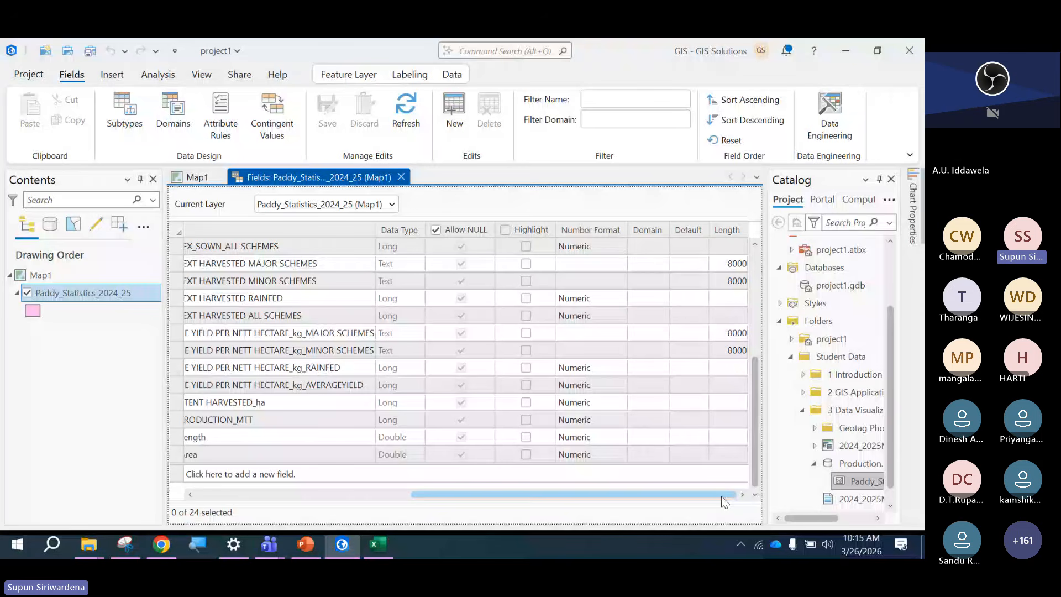
# Add a Double field named Area_skm with alias Area Skm to Paddy_Statistics_2024_25, save it, and close the Fields view.
pyautogui.moveTo(722, 495); pyautogui.dragTo(316, 498)
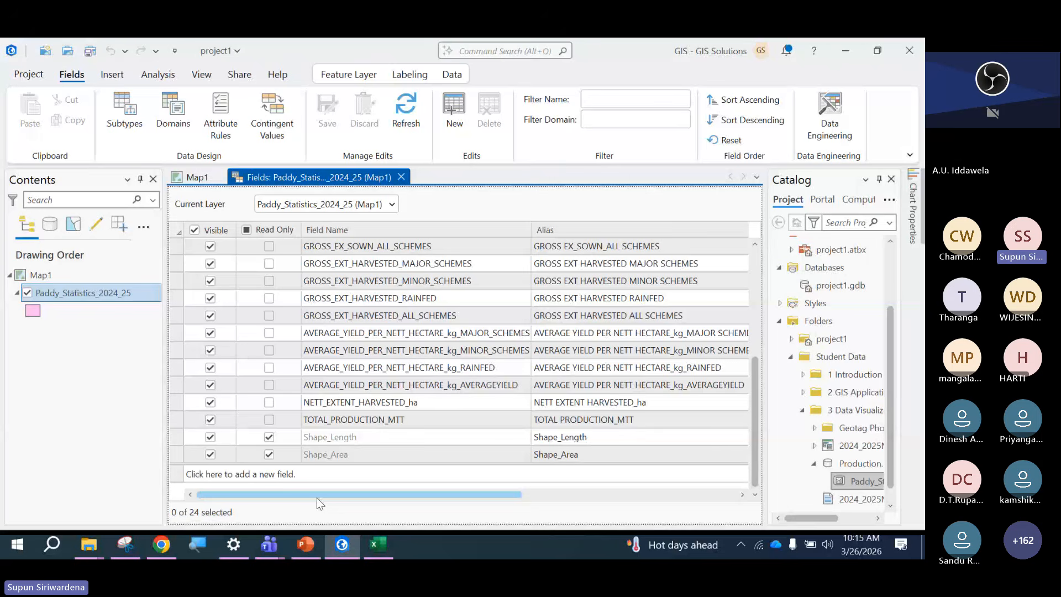
pyautogui.moveTo(317, 497); pyautogui.dragTo(341, 499)
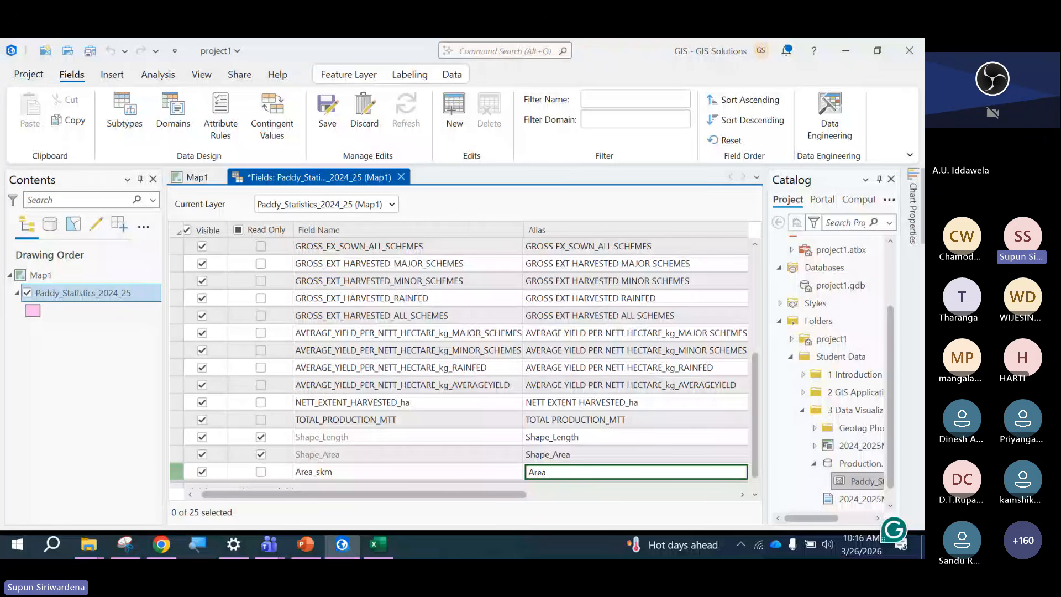
pyautogui.write('Skm')
pyautogui.press('Tab')
pyautogui.click(521, 473)
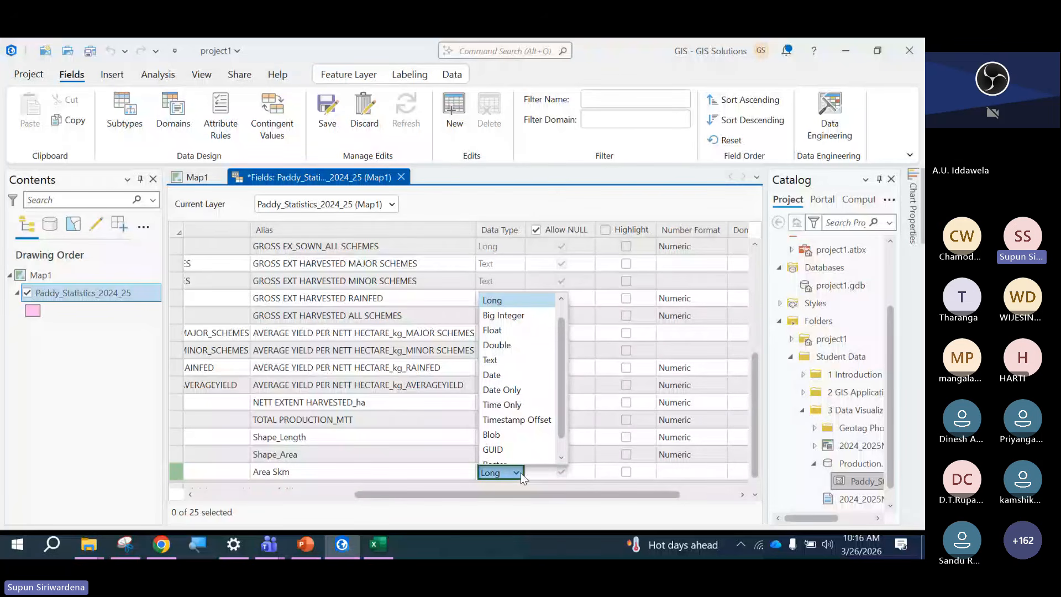
pyautogui.scroll(-1, 556, 391)
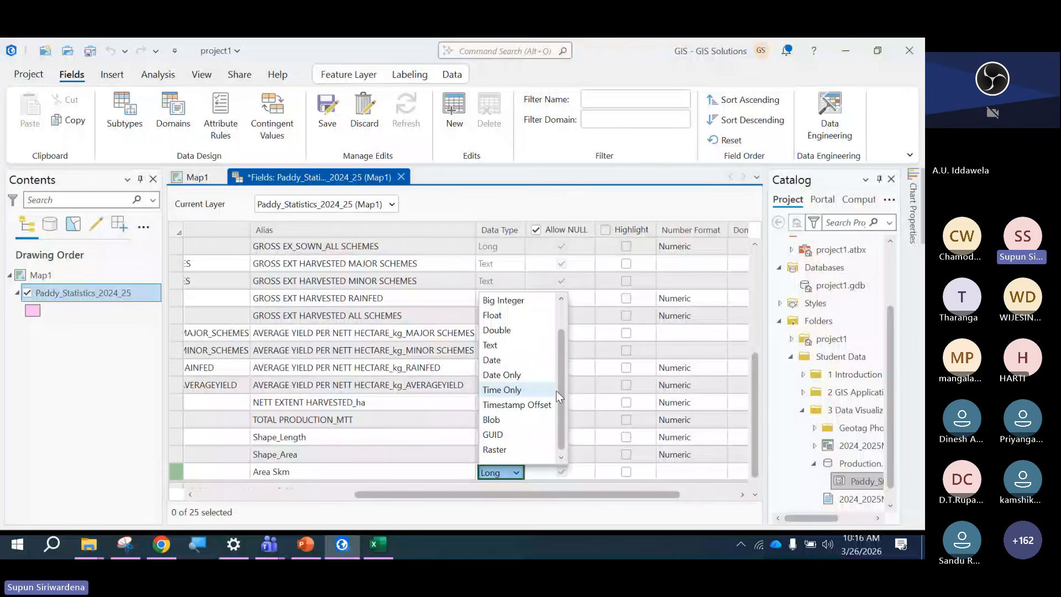
pyautogui.click(499, 330)
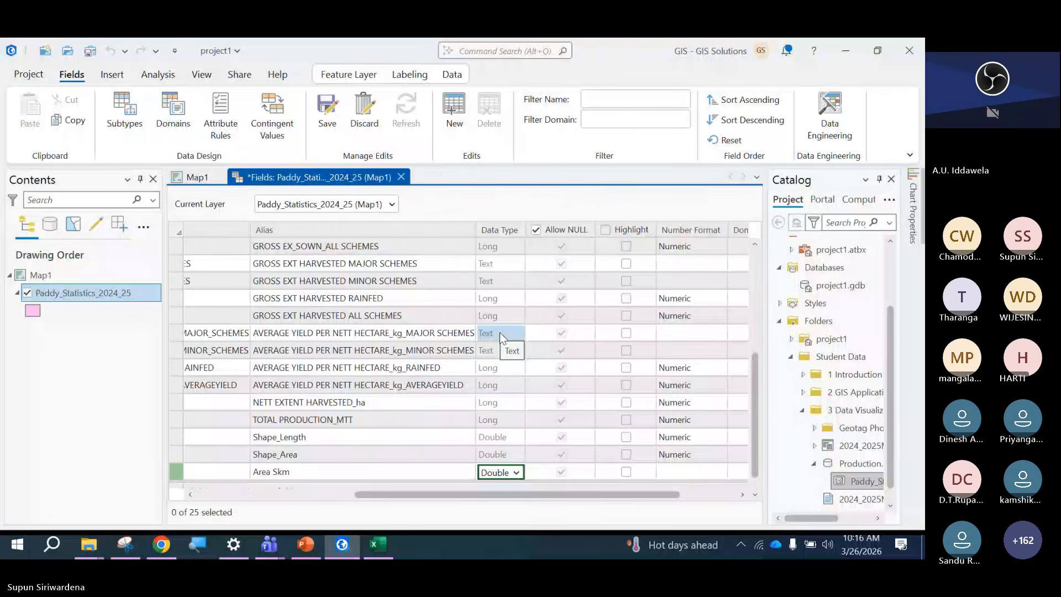
pyautogui.click(331, 116)
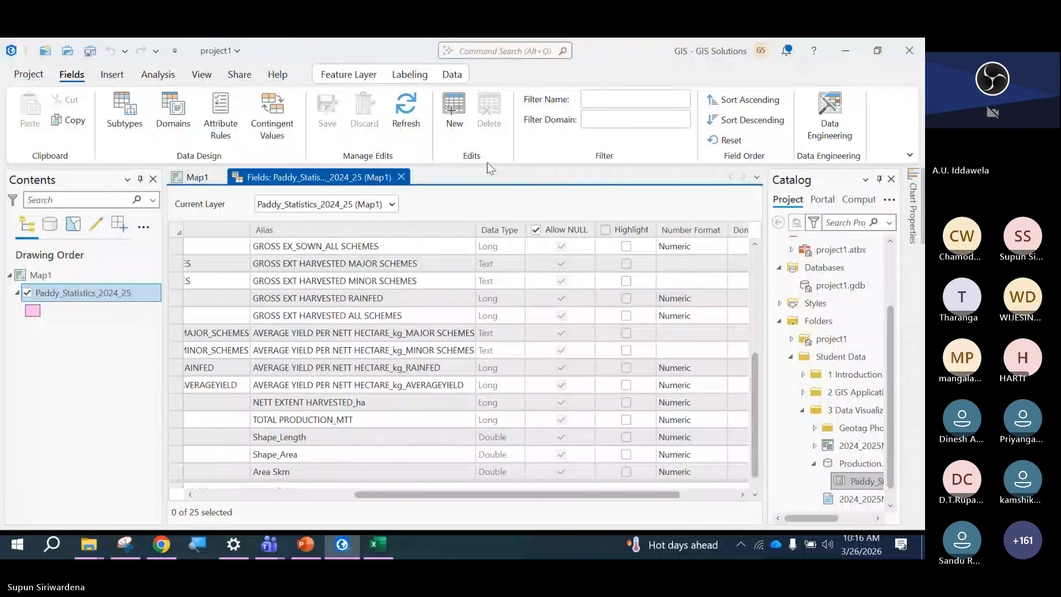
pyautogui.click(401, 178)
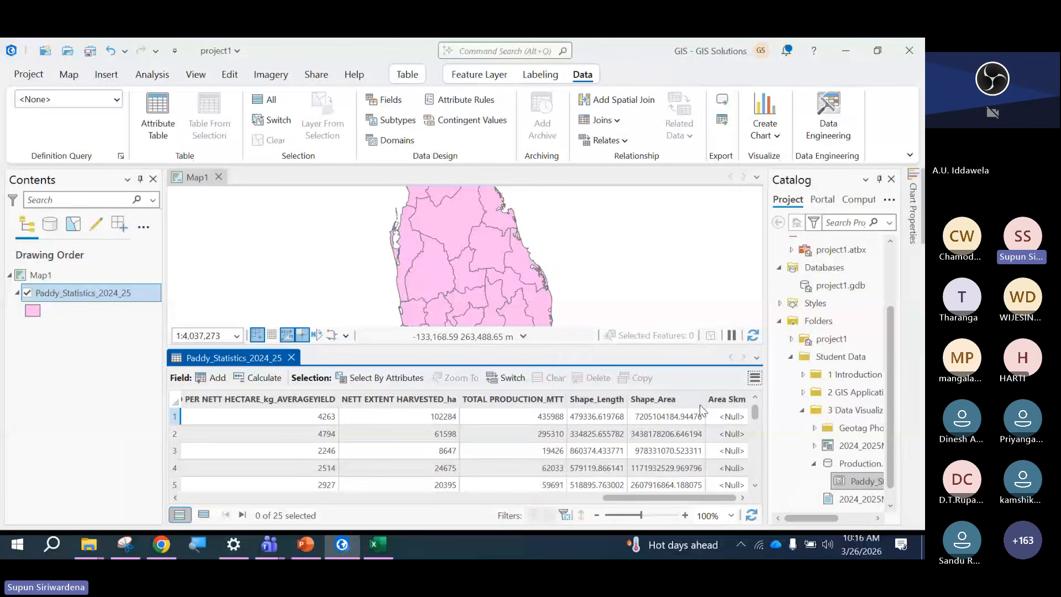
# Dock the Paddy_Statistics_2024_25 attribute table at full size alongside Map1, showing the Area Skm field.
pyautogui.moveTo(248, 358); pyautogui.dragTo(502, 277)
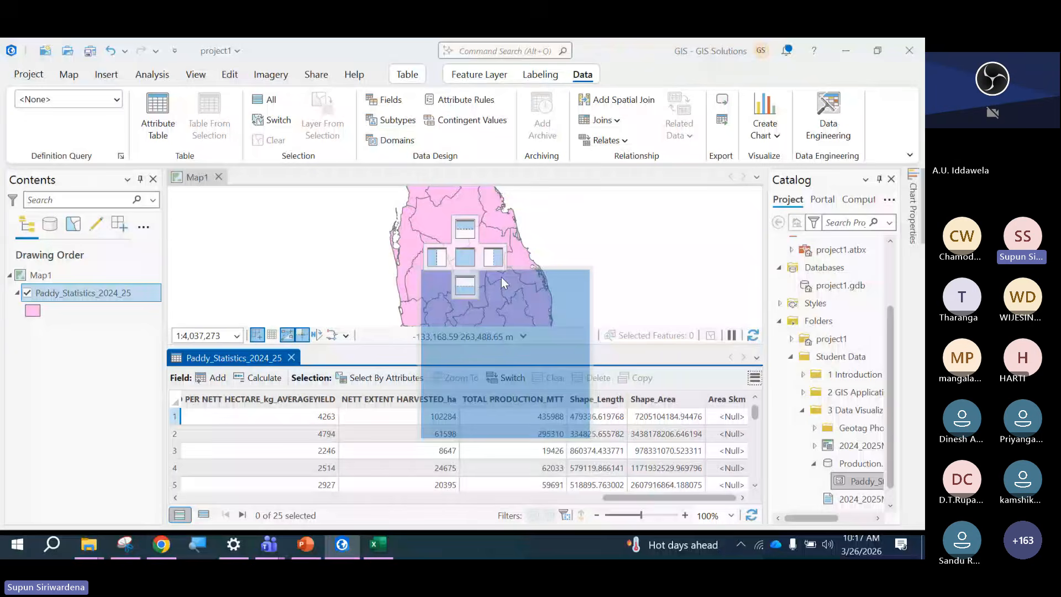
pyautogui.moveTo(502, 277); pyautogui.dragTo(502, 277)
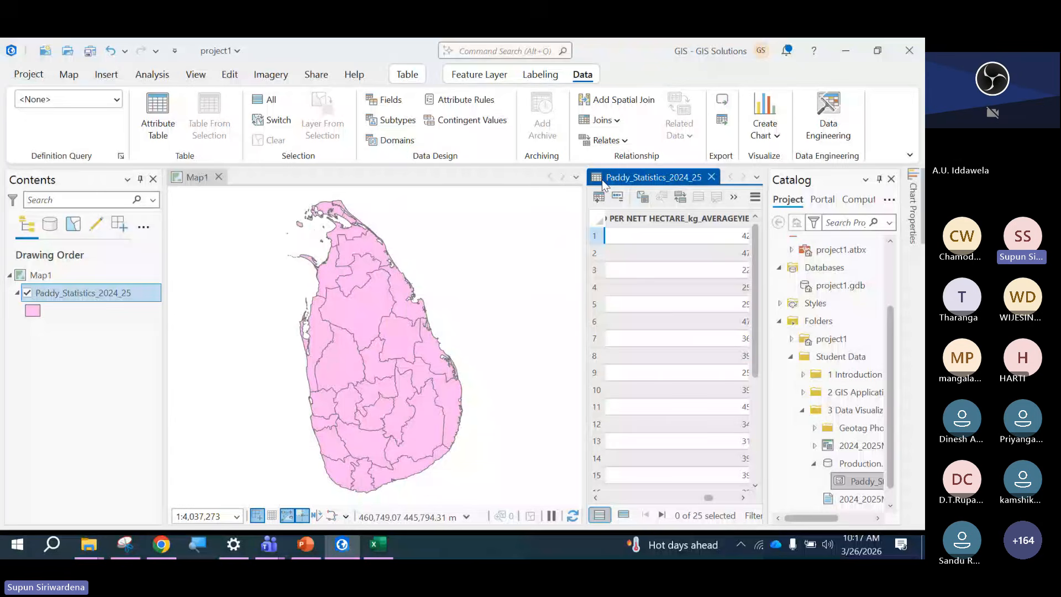
pyautogui.moveTo(602, 180); pyautogui.dragTo(267, 181)
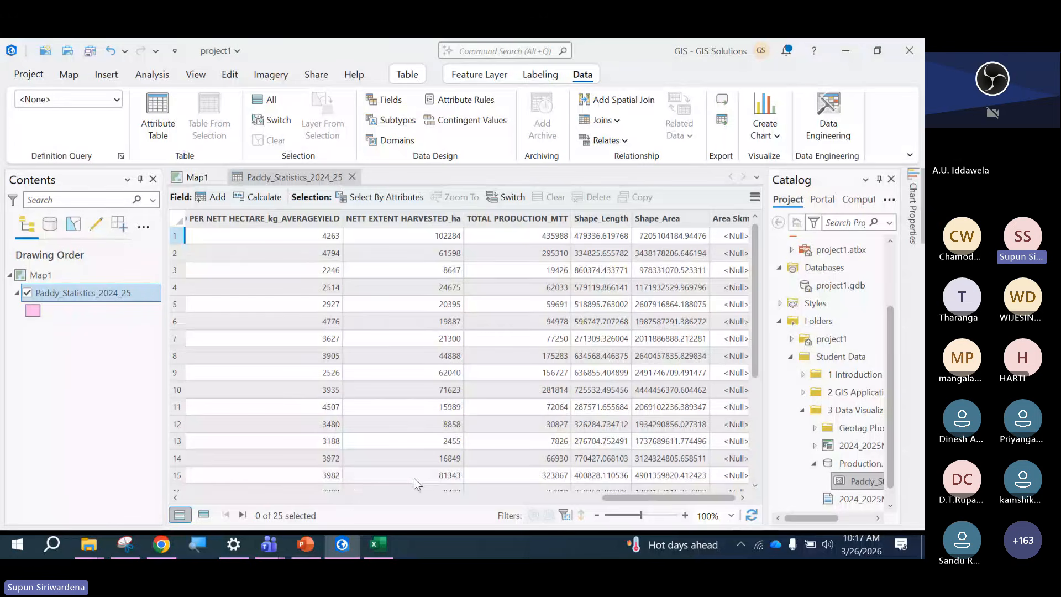
pyautogui.click(590, 497)
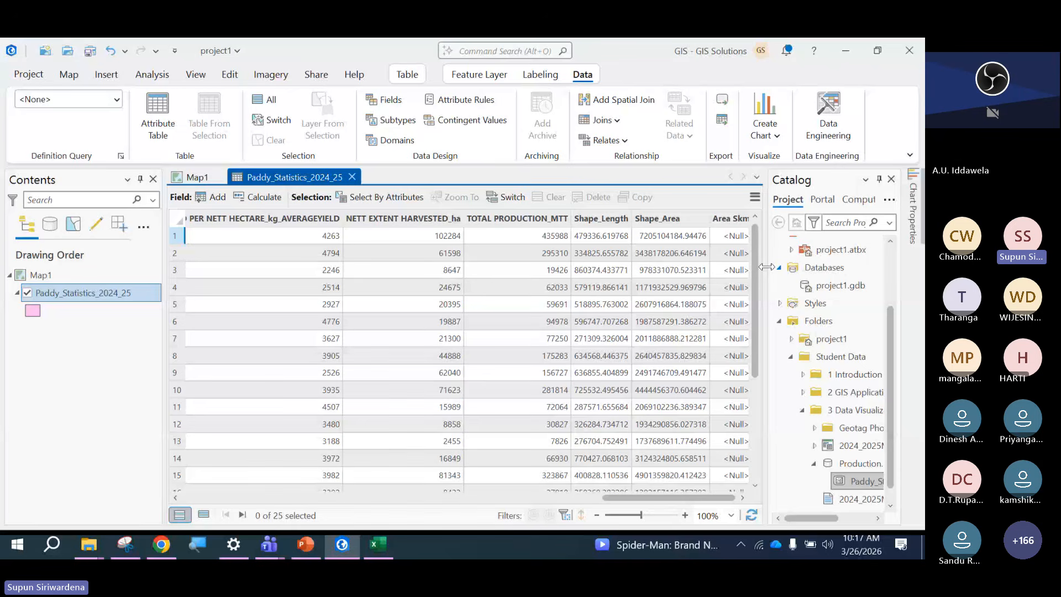
# Examine the source properties of Paddy_Statistics_2024_25, including its spatial reference and data source details, and close the layer properties.
pyautogui.rightClick(84, 296)
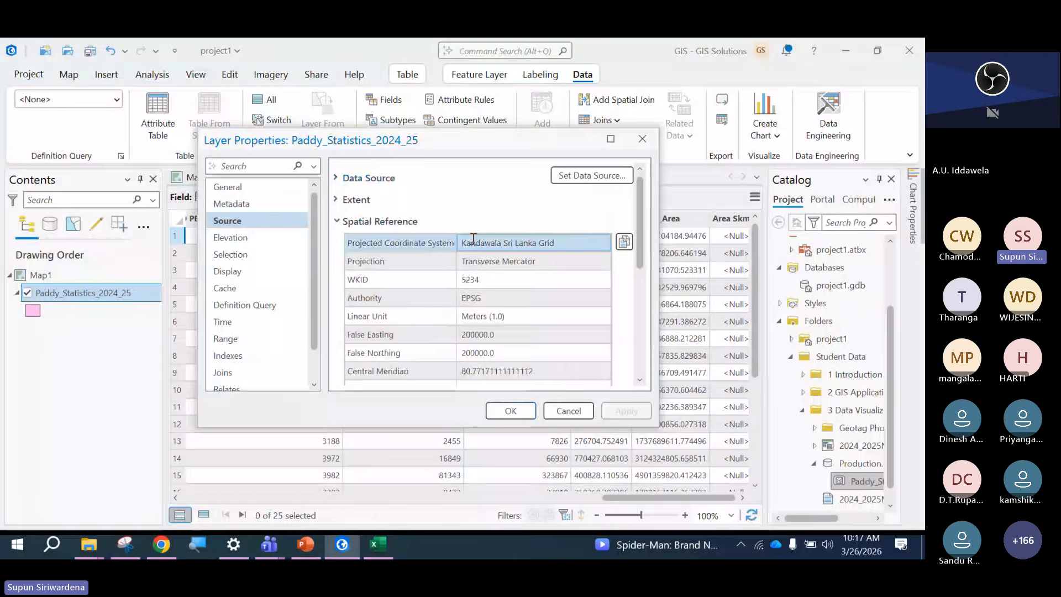
pyautogui.hotkey('ctrl', '1')
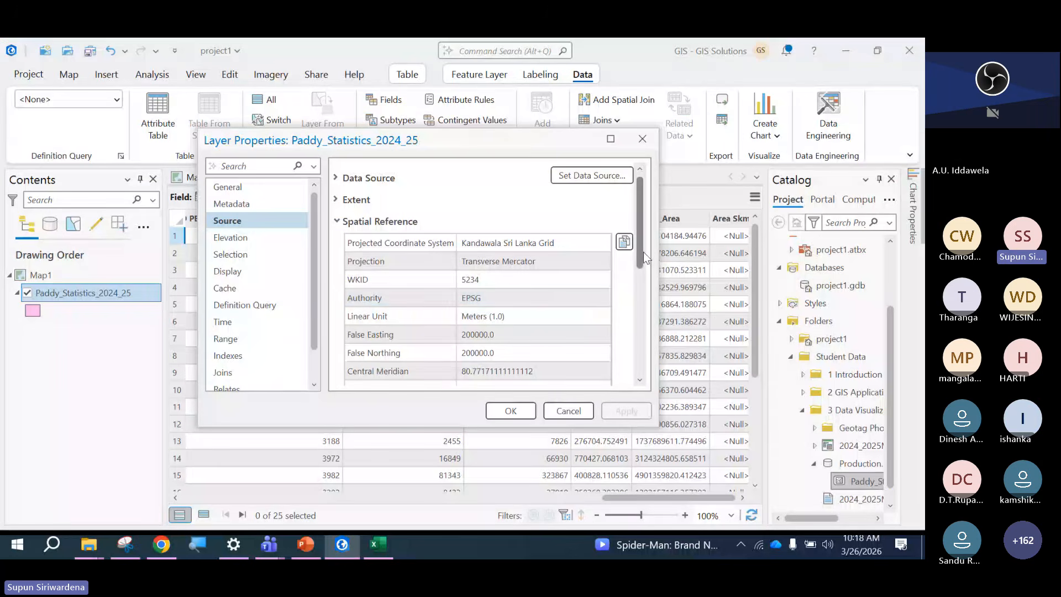
pyautogui.moveTo(644, 252)
pyautogui.mouseDown()
pyautogui.moveTo(652, 335)
pyautogui.moveTo(646, 255)
pyautogui.mouseUp()
pyautogui.click(338, 179)
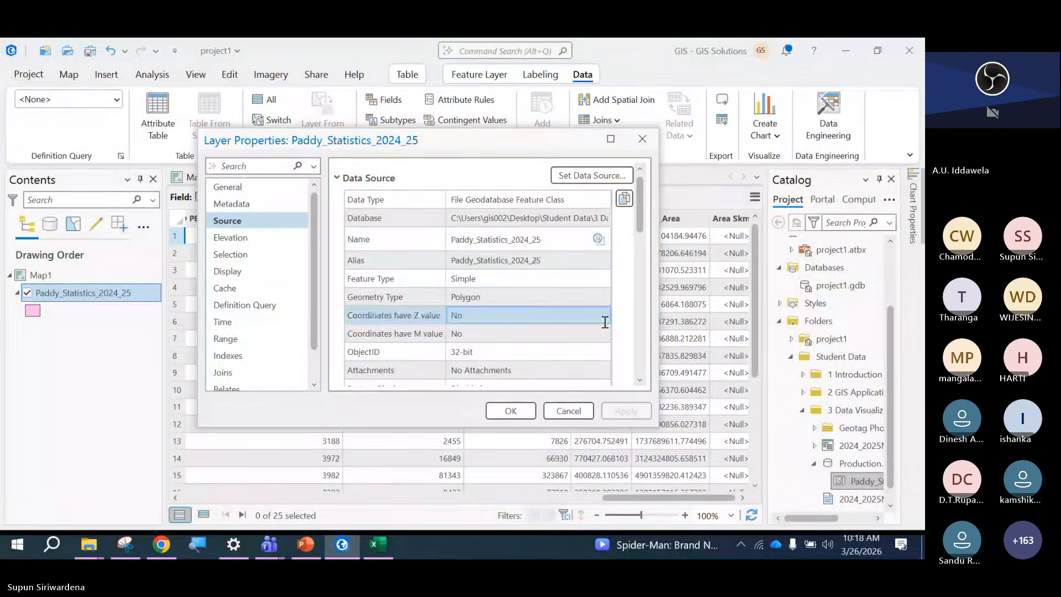
pyautogui.scroll(-3, 620, 340)
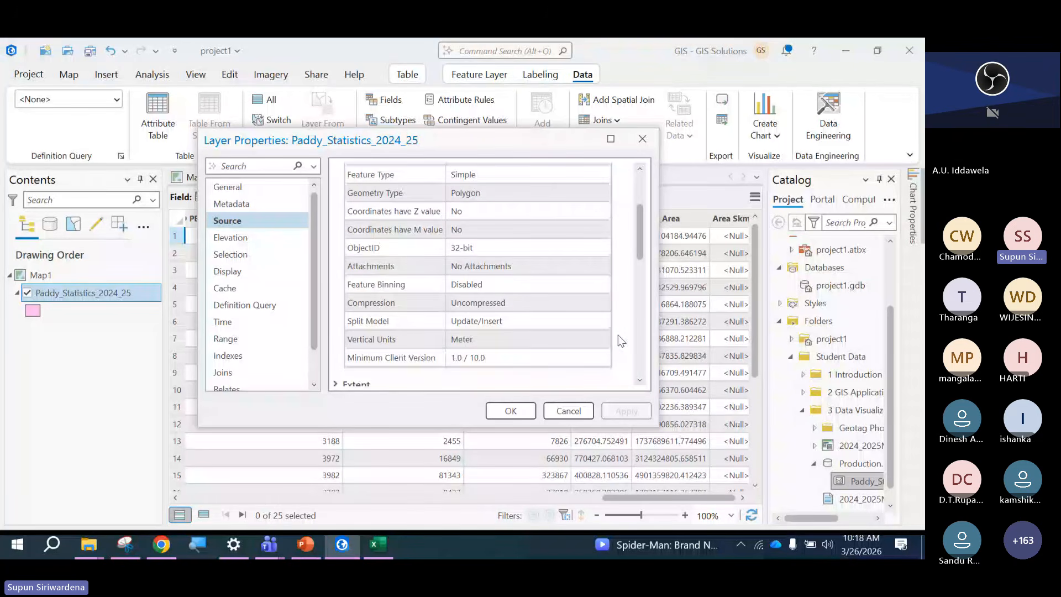
pyautogui.click(642, 139)
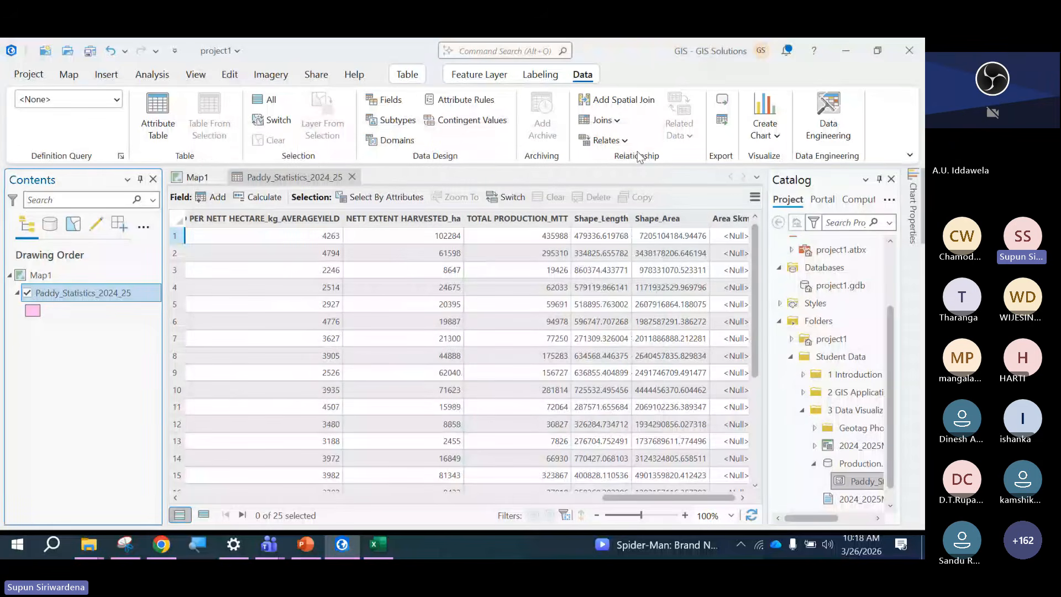
# Calculate Geometry for Area Skm as area in Square Kilometers and a new PRem field as Perimeter length in Kilometers, and close the table.
pyautogui.rightClick(717, 220)
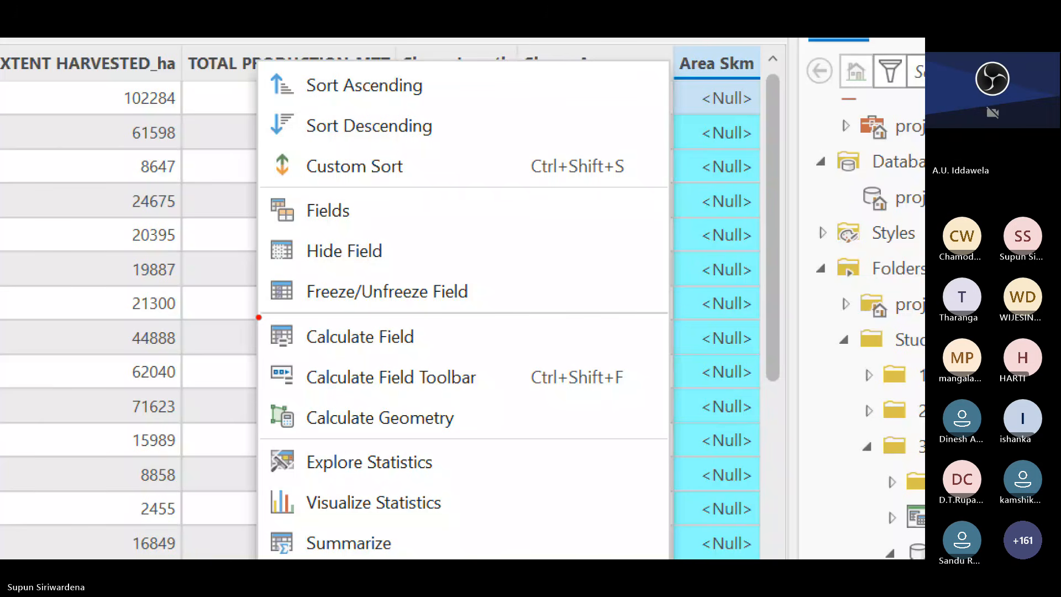
pyautogui.click(459, 418)
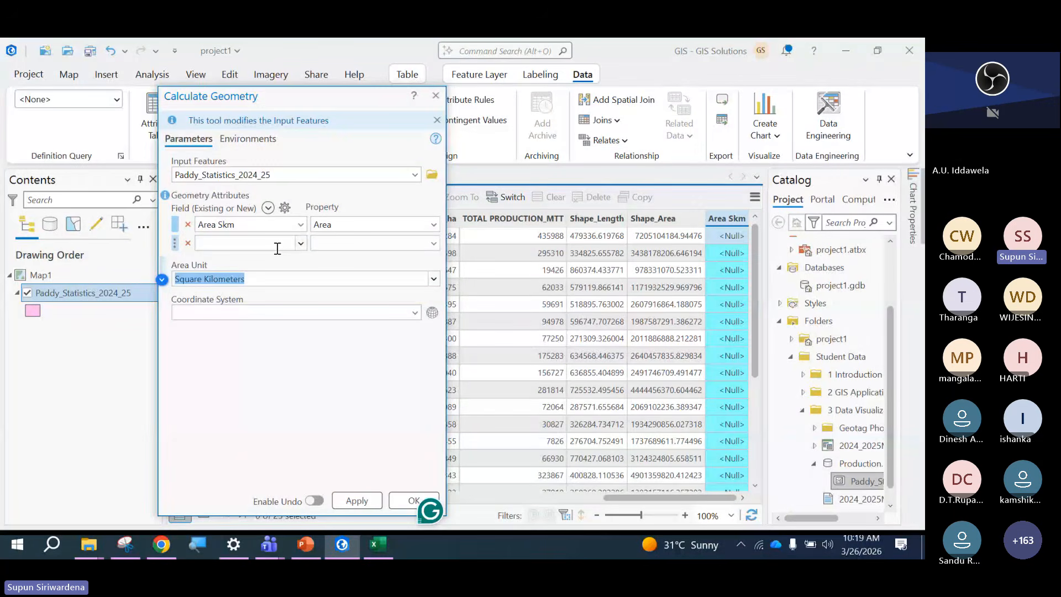
pyautogui.click(278, 249)
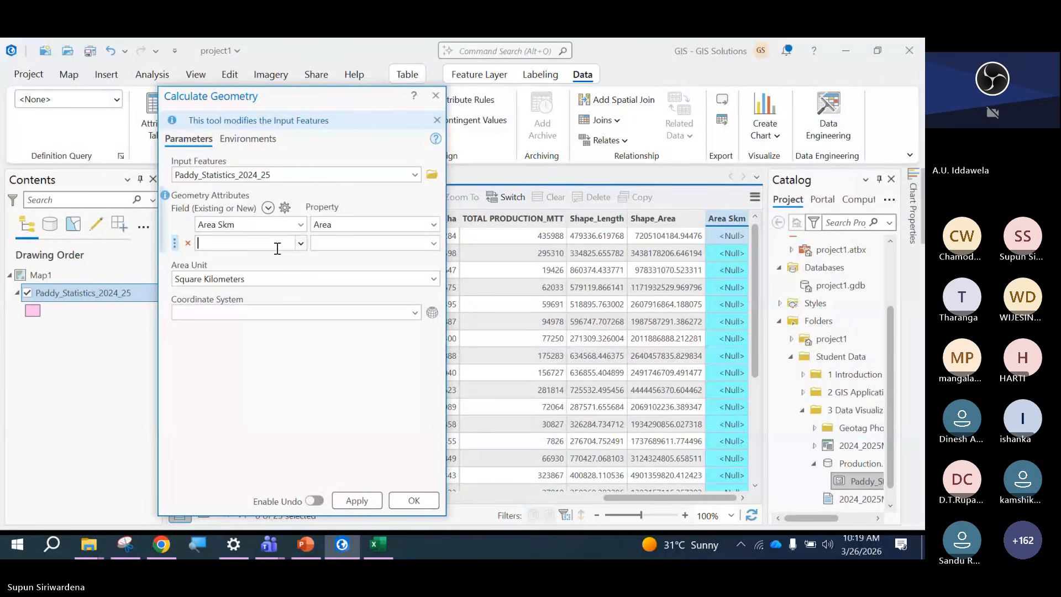
pyautogui.write('PRem')
pyautogui.click(434, 244)
pyautogui.click(388, 295)
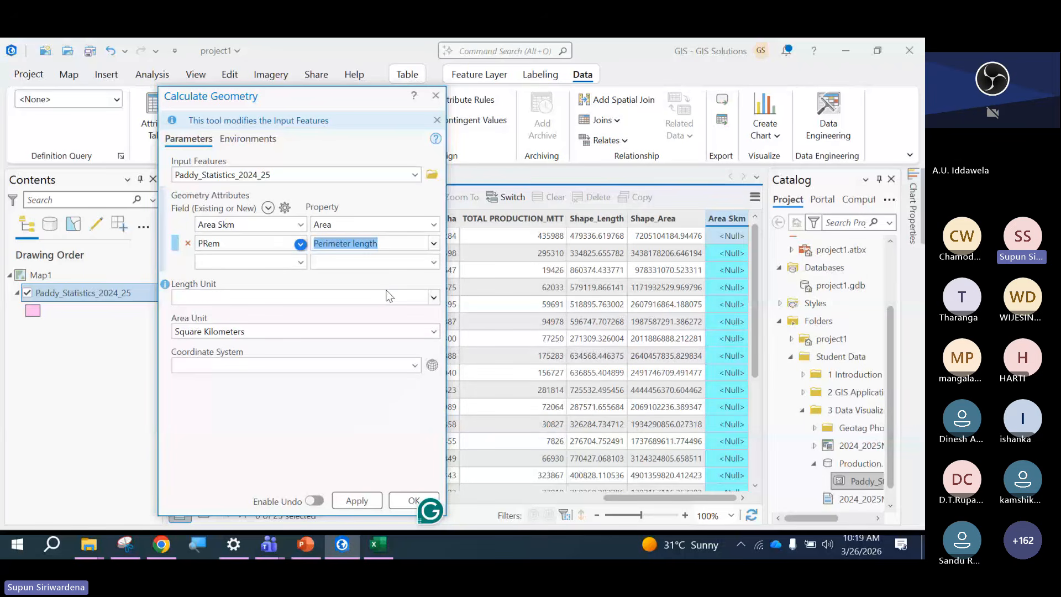
pyautogui.click(434, 299)
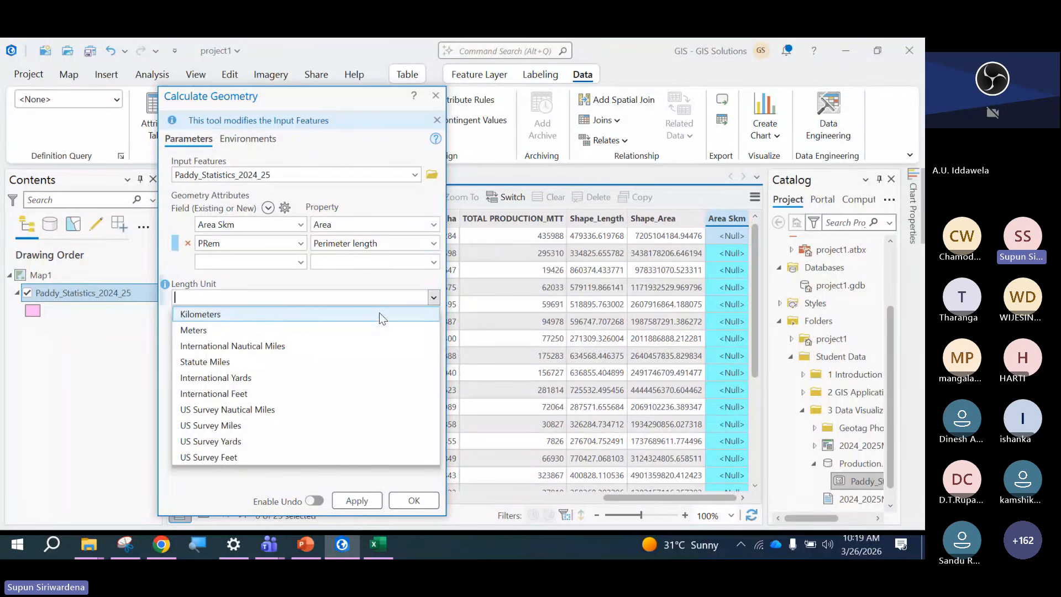
pyautogui.click(287, 312)
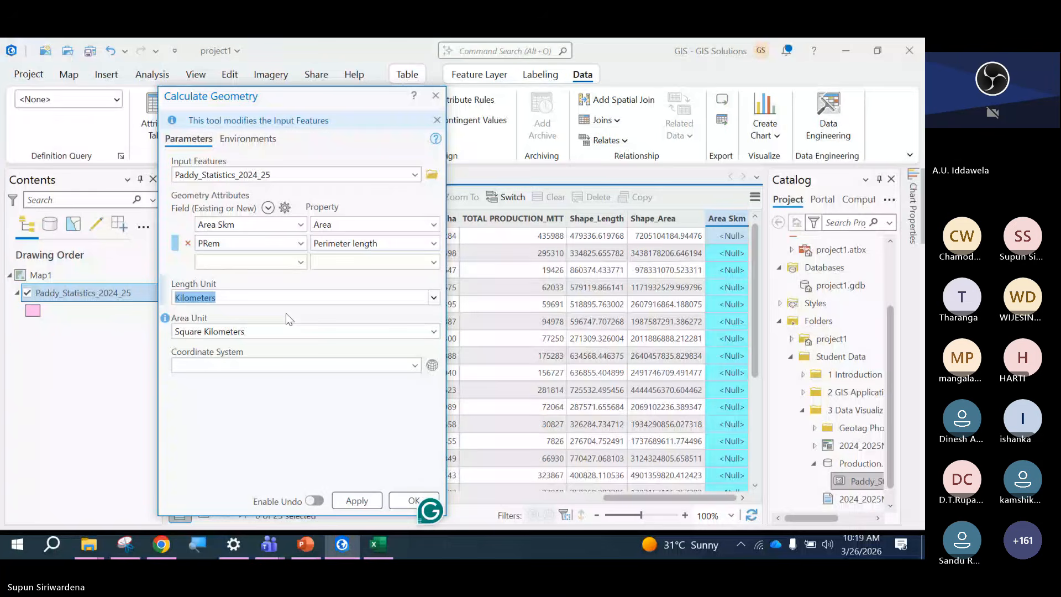
pyautogui.click(356, 500)
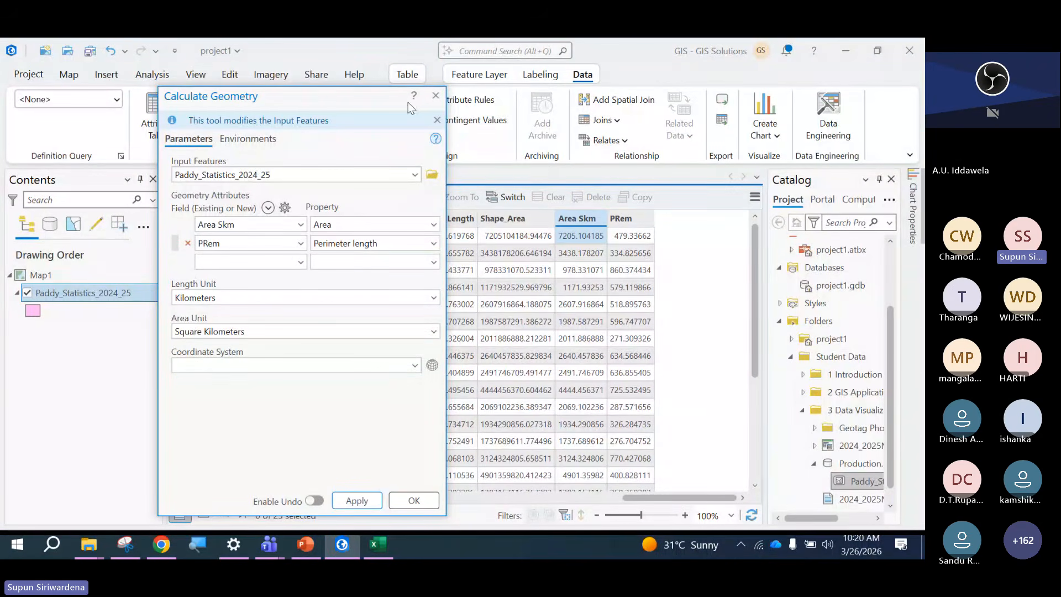
pyautogui.click(433, 100)
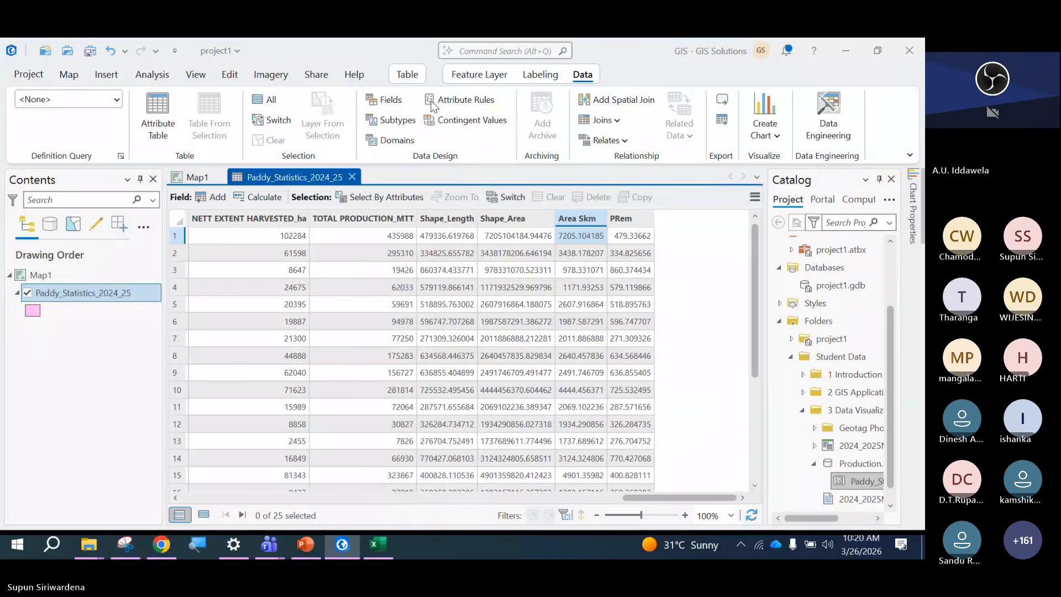
pyautogui.click(352, 177)
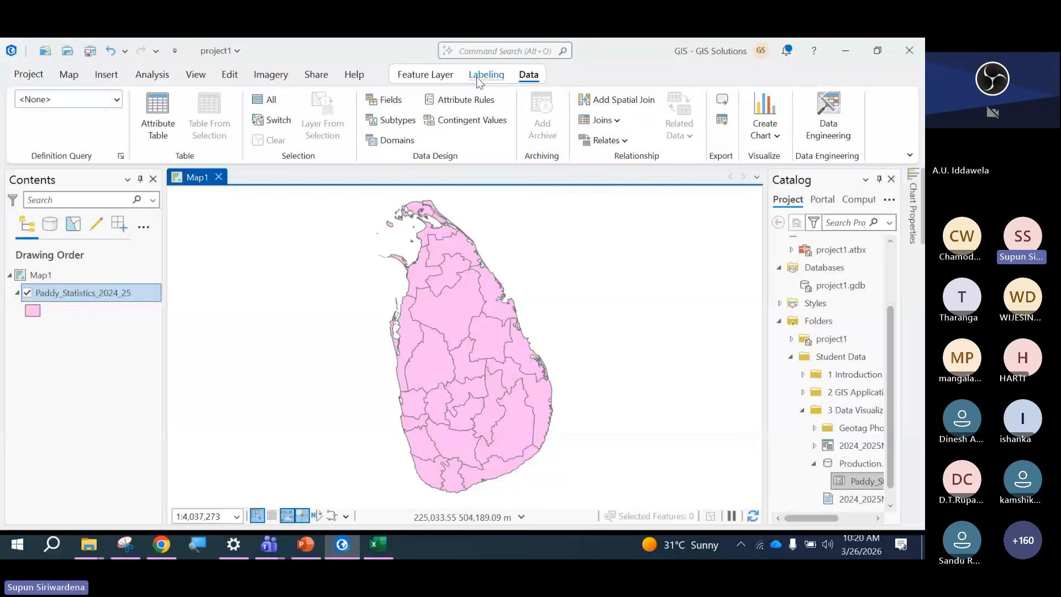
# Symbolize Paddy_Statistics_2024_25 with Unique Values by PROVINCE_N, and switch it to DISTRICT with the Enamel color scheme.
pyautogui.click(434, 77)
pyautogui.click(518, 138)
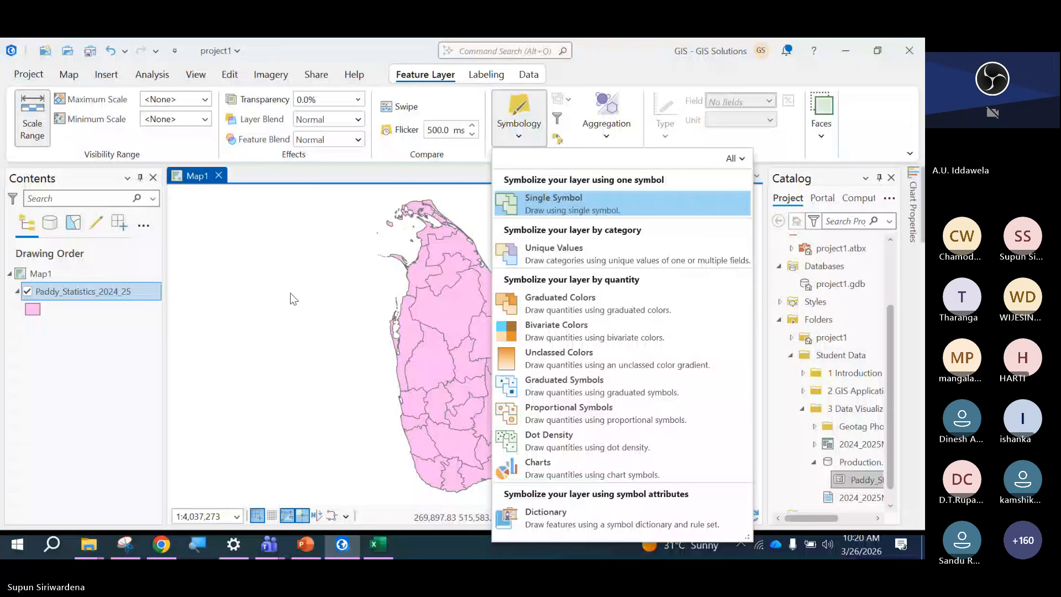
pyautogui.click(560, 263)
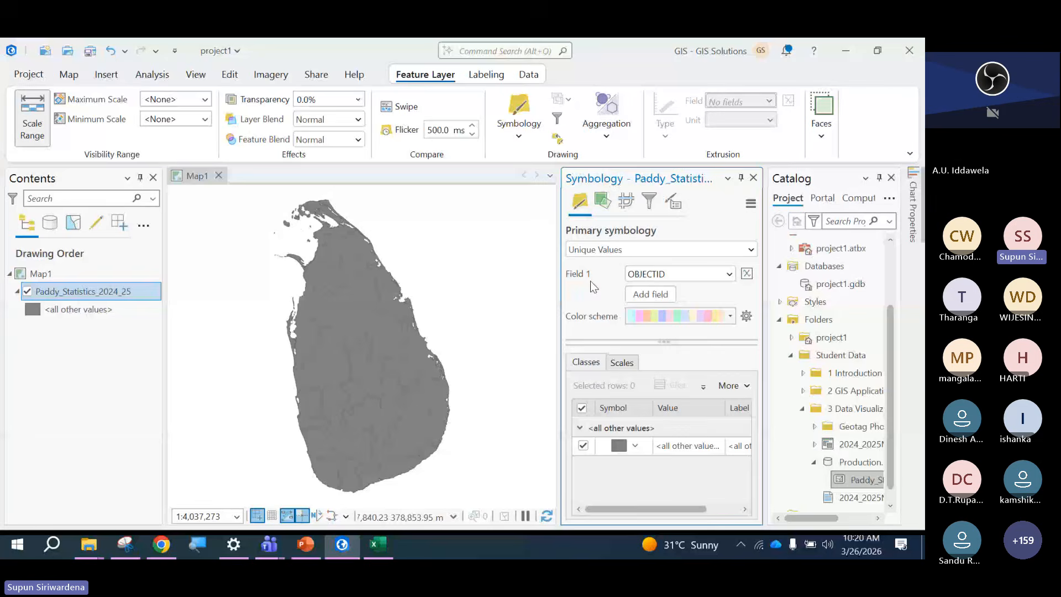
pyautogui.click(680, 274)
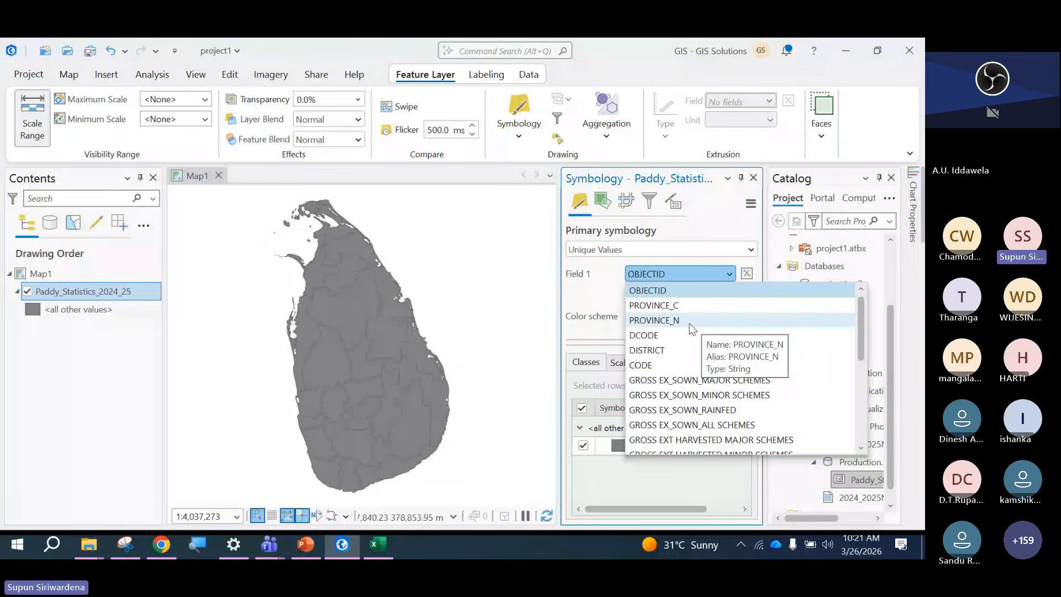
pyautogui.click(689, 321)
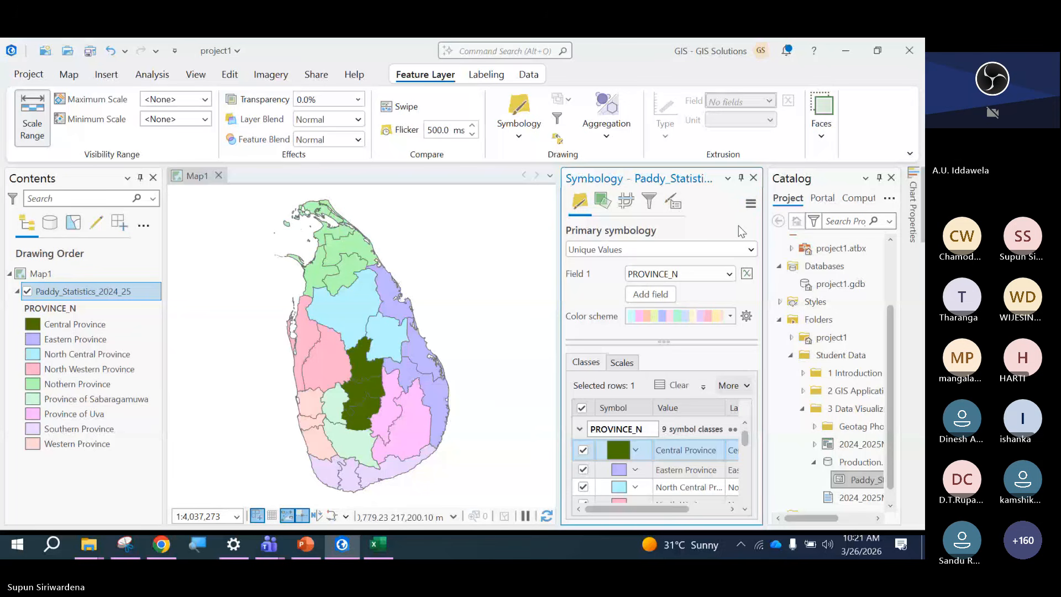
pyautogui.click(731, 316)
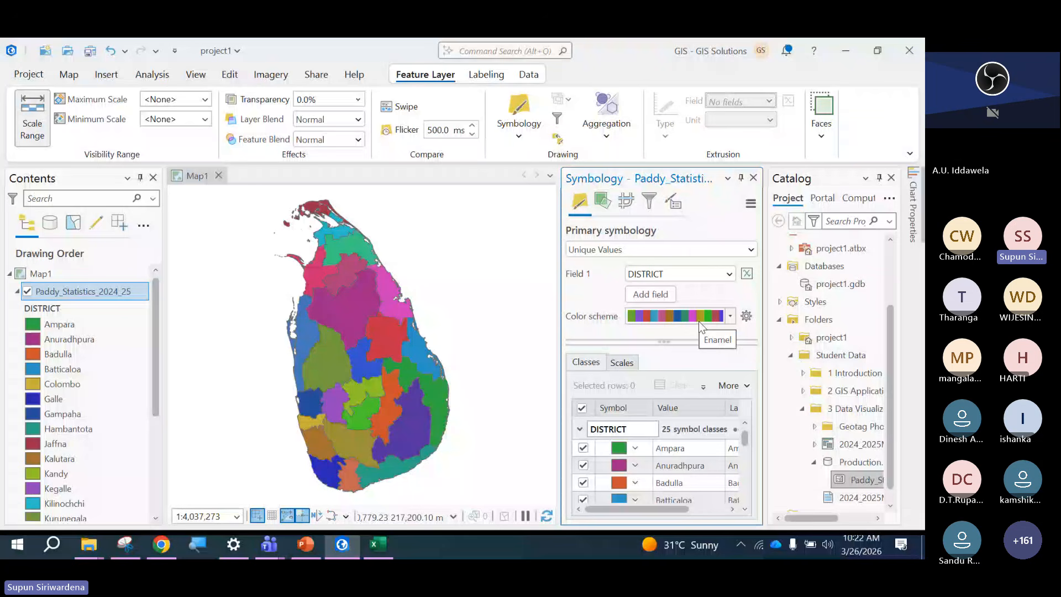
# Symbolize Paddy_Statistics_2024_25 with Graduated Colors of TOTAL PRODUCTION_MTT and examine the available classification methods and class counts.
pyautogui.click(512, 139)
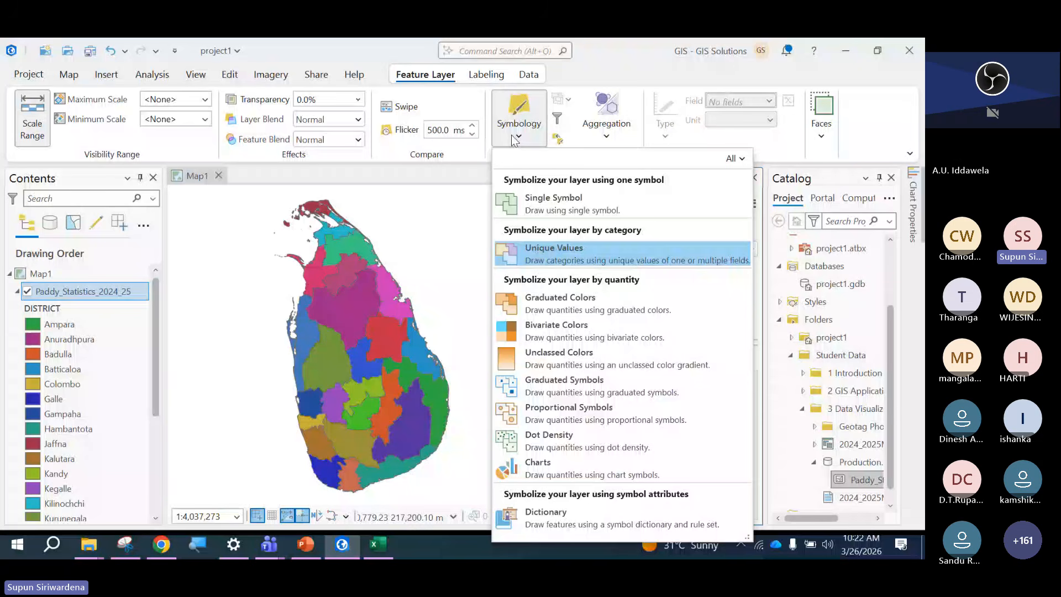
pyautogui.click(560, 301)
pyautogui.click(729, 271)
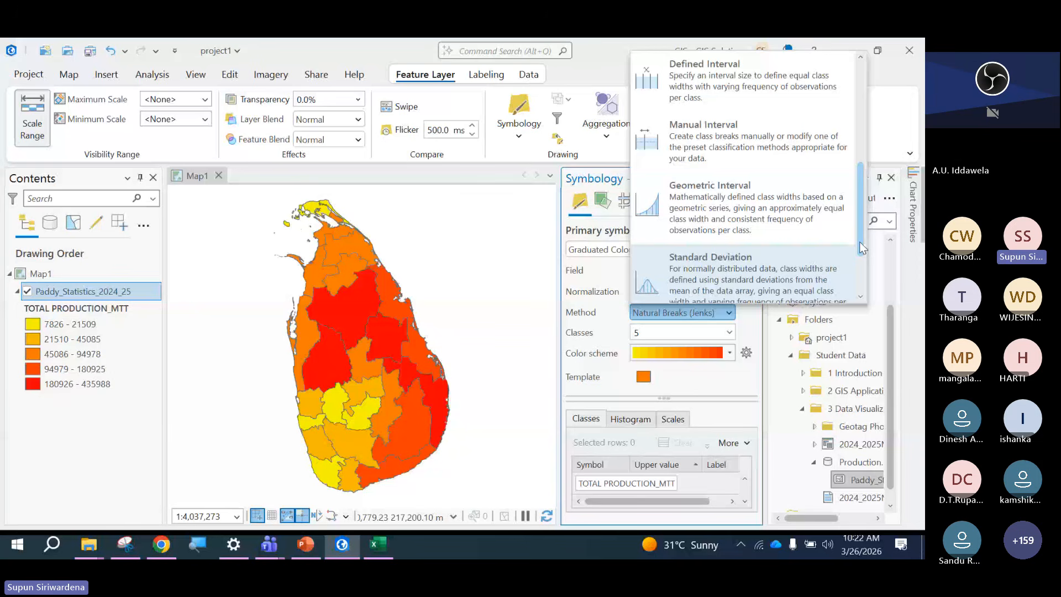
pyautogui.click(727, 337)
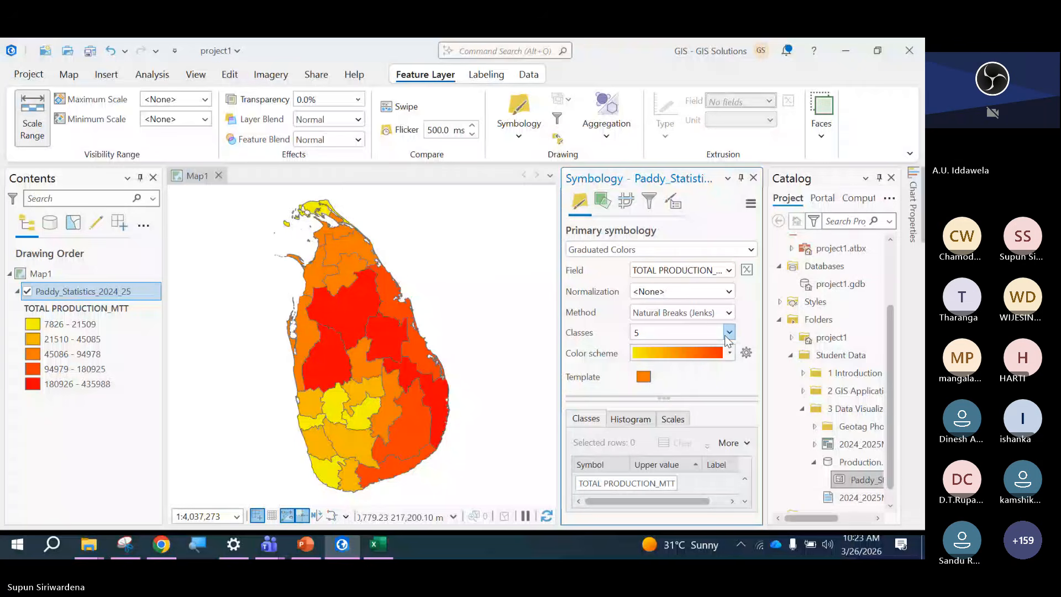
pyautogui.click(728, 334)
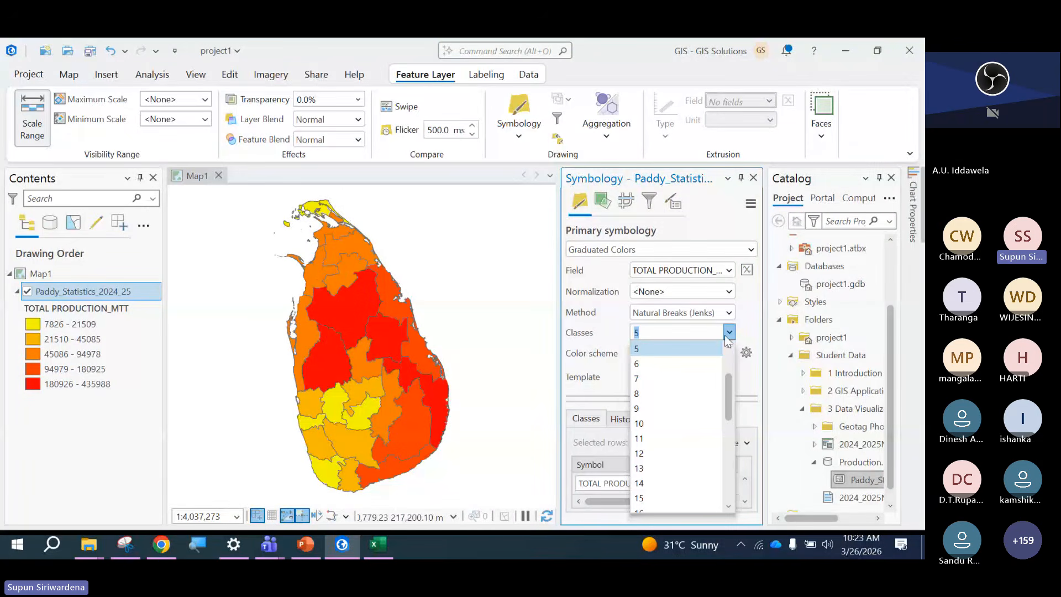
pyautogui.click(727, 336)
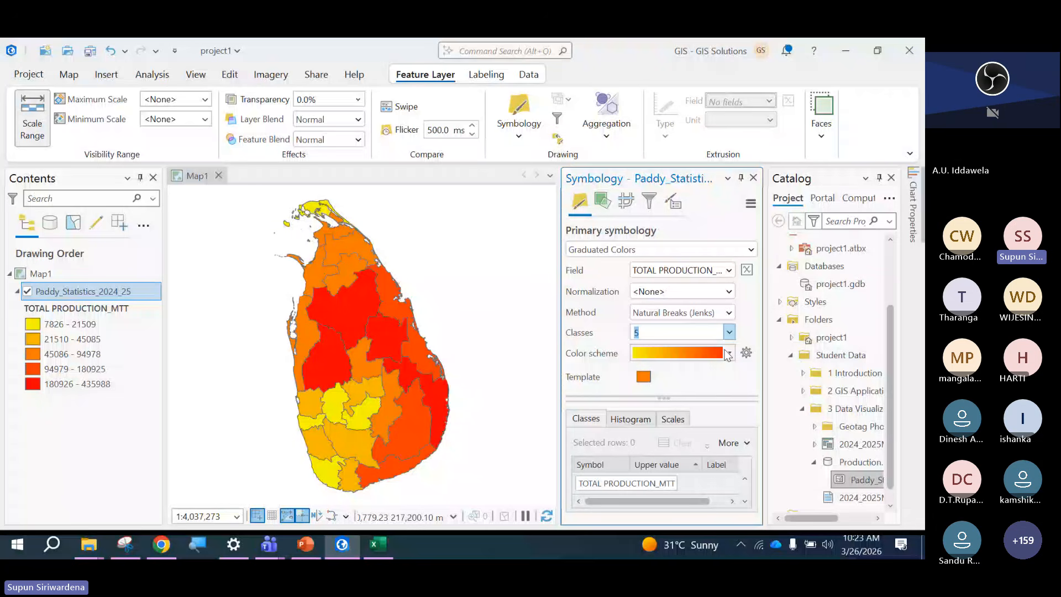
# Apply a white-to-dark-green color scheme to the graduated classes, show color scheme names, and close the layer's symbology settings.
pyautogui.click(728, 356)
pyautogui.click(702, 436)
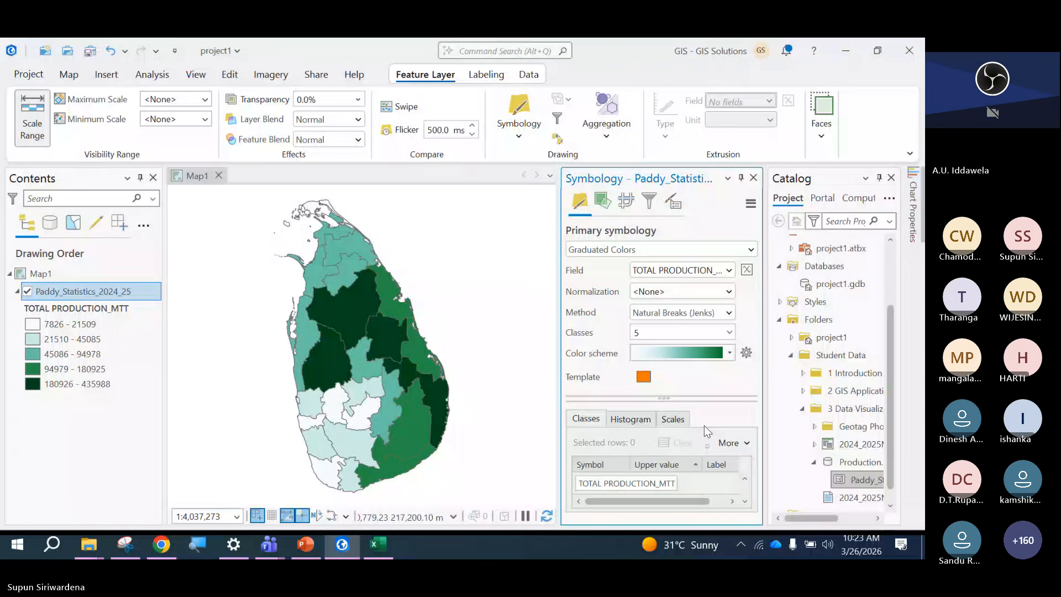
pyautogui.click(729, 354)
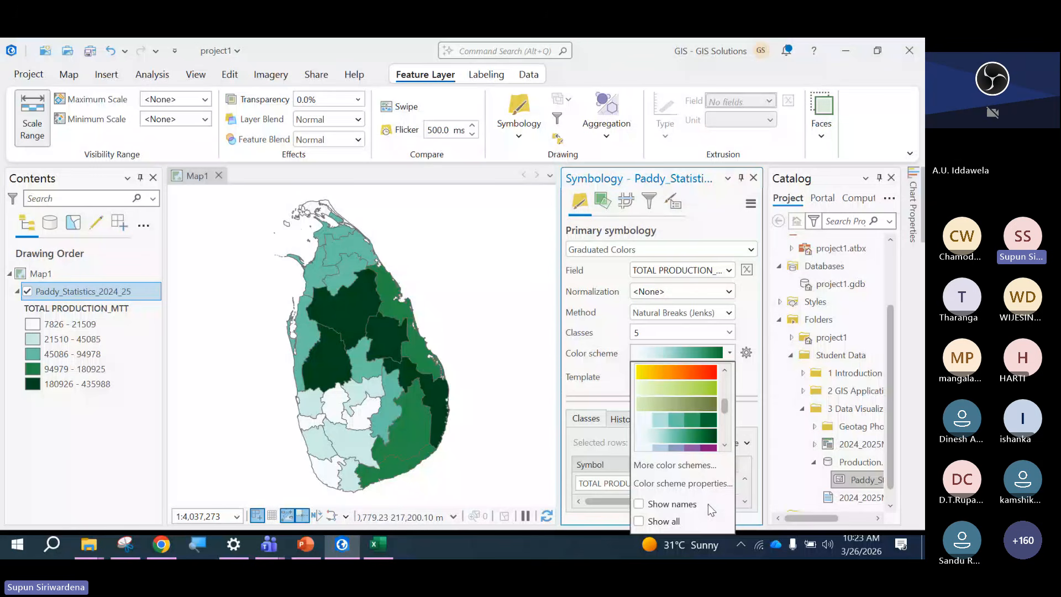
pyautogui.click(680, 505)
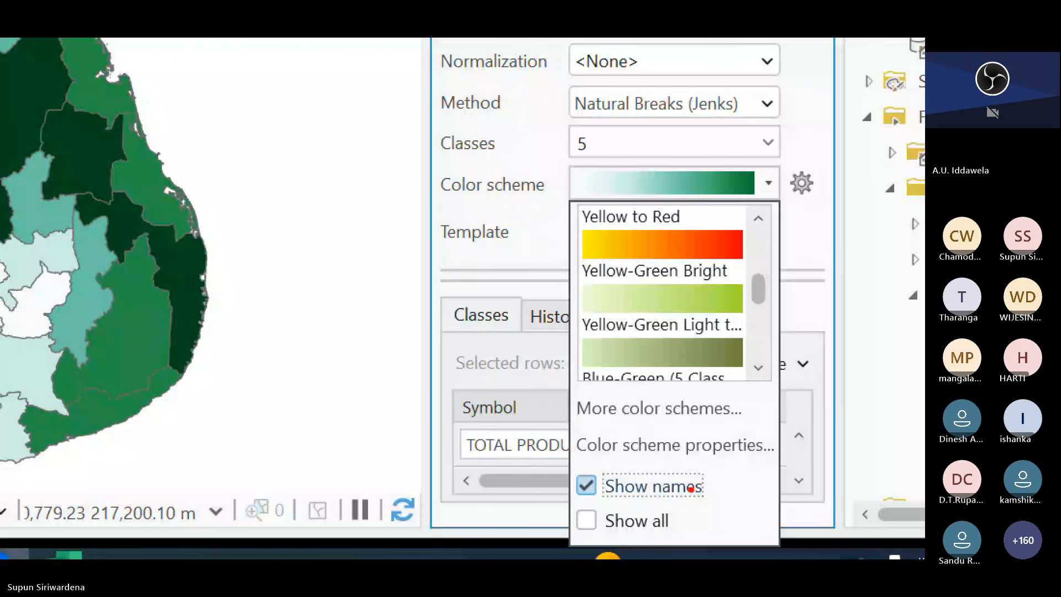
pyautogui.press('Escape')
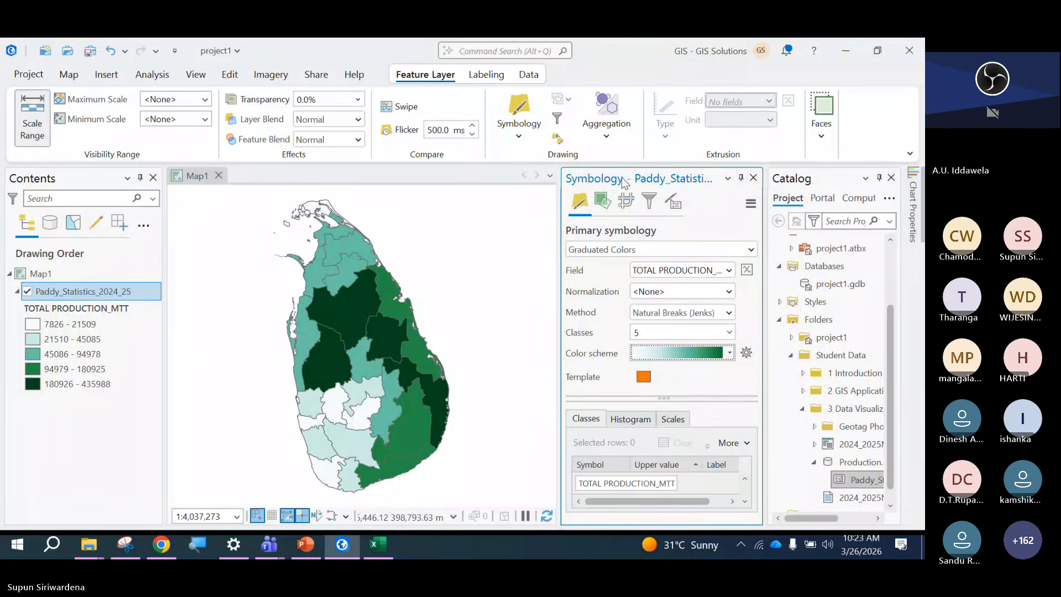
pyautogui.click(754, 178)
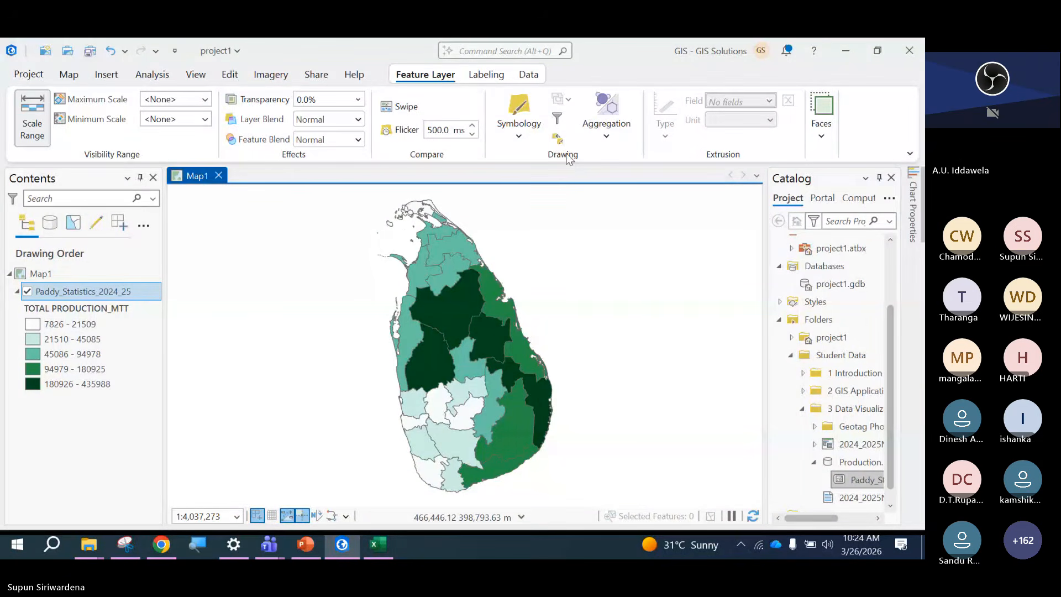
# Label Paddy_Statistics_2024_25 with the DISTRICT field in 8 pt Tahoma and gray text.
pyautogui.click(487, 74)
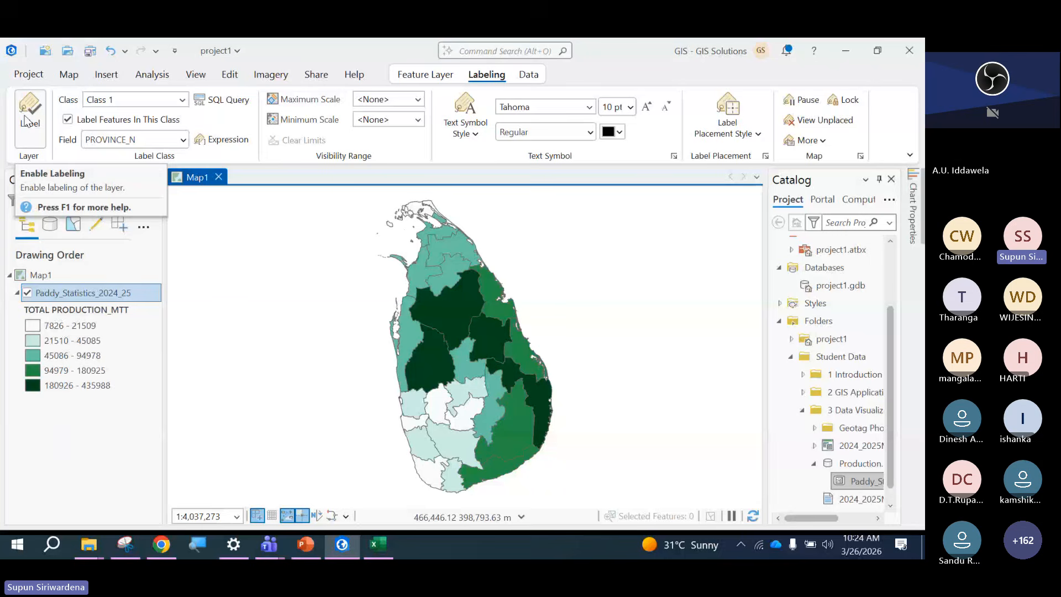
pyautogui.click(28, 119)
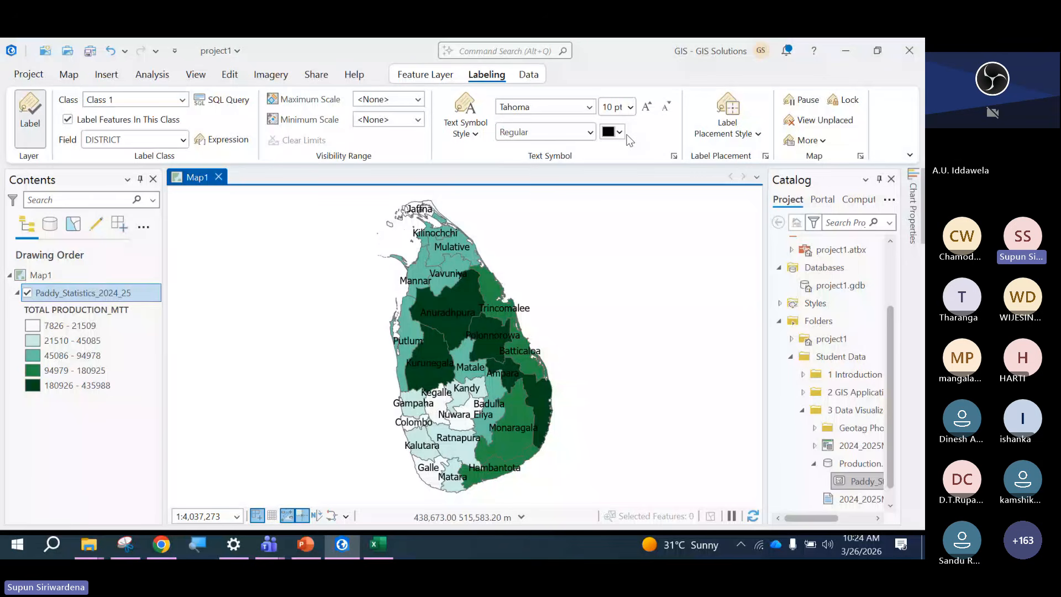
pyautogui.click(619, 132)
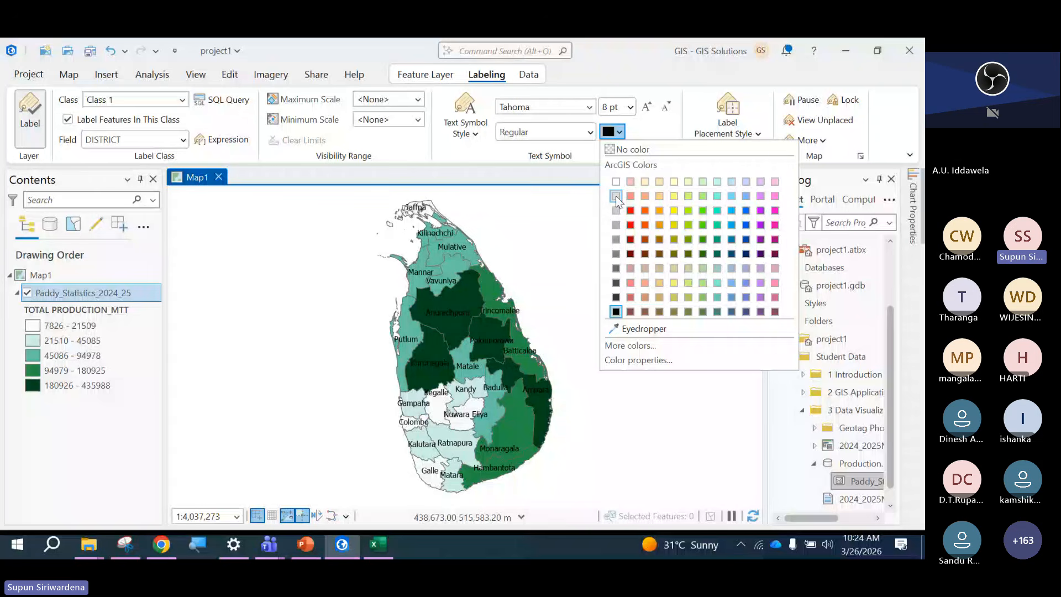
pyautogui.click(615, 195)
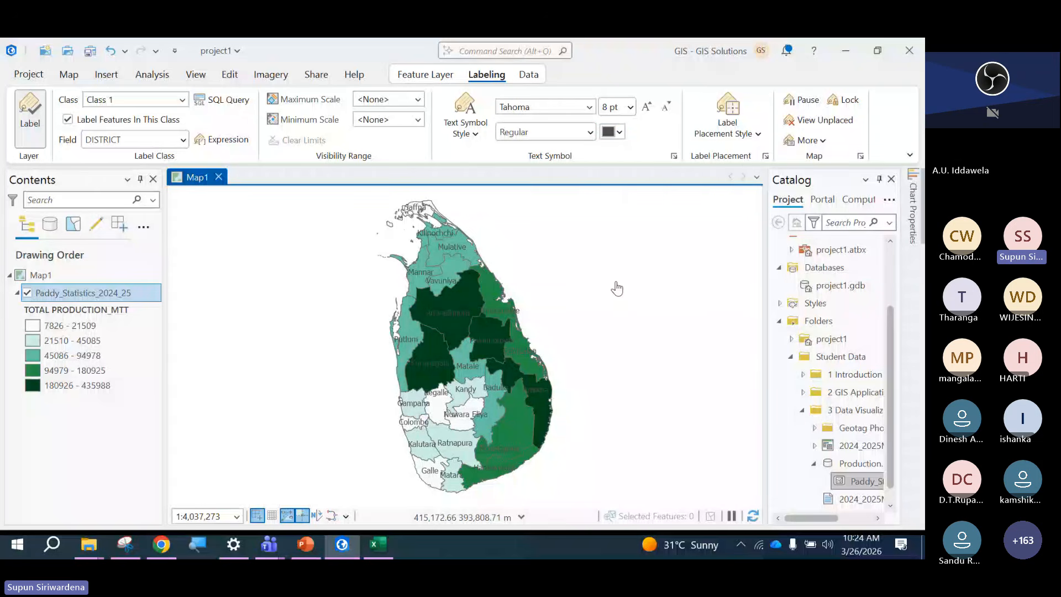
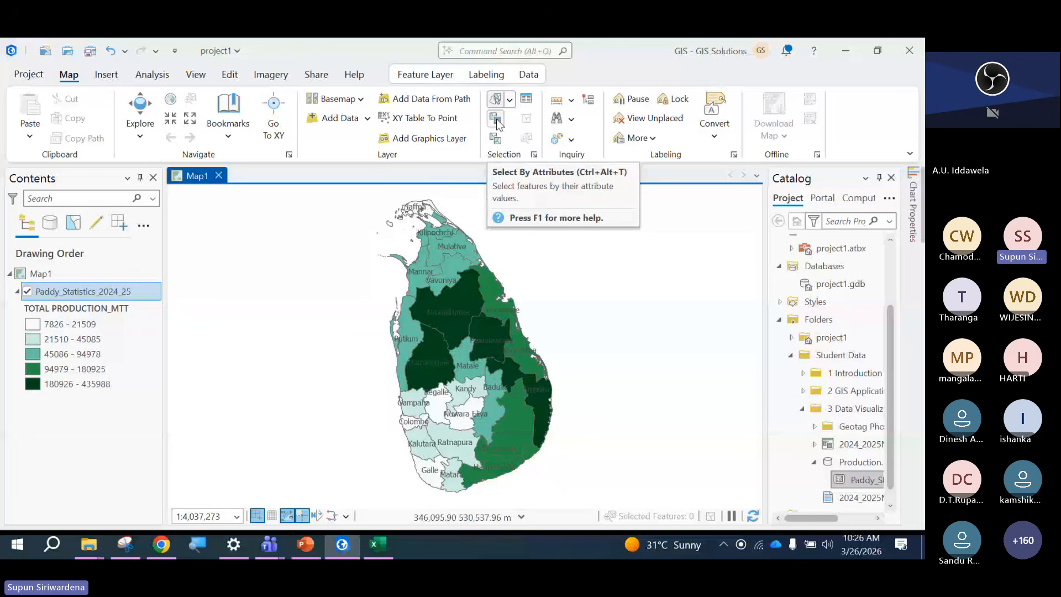
# Select Paddy_Statistics_2024_25 features by attributes where PROVINCE_N equals North Central Province, and add an Or clause on PROVINCE_N.
pyautogui.click(496, 123)
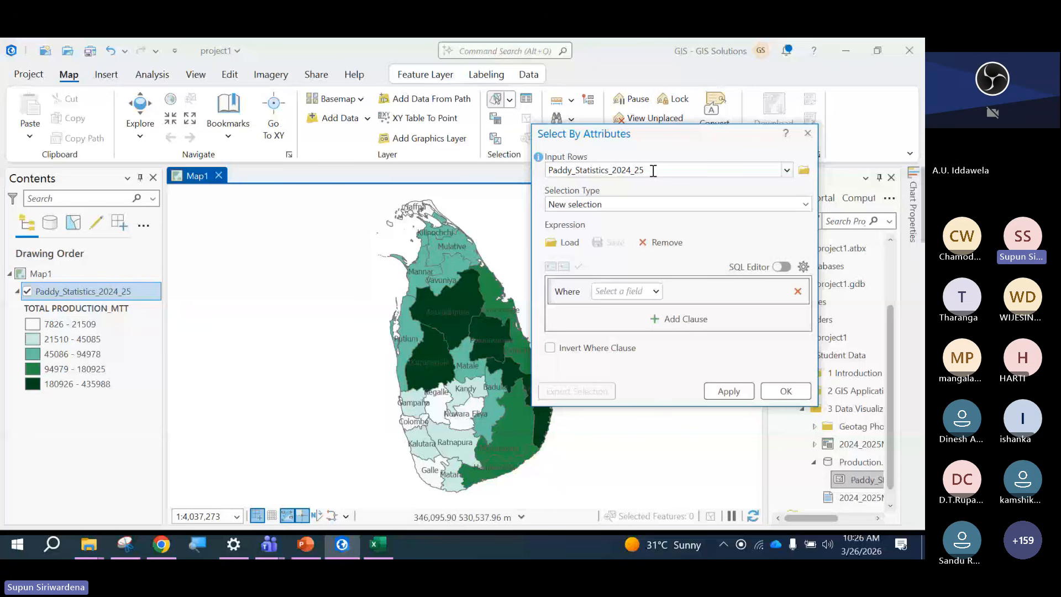
pyautogui.click(656, 292)
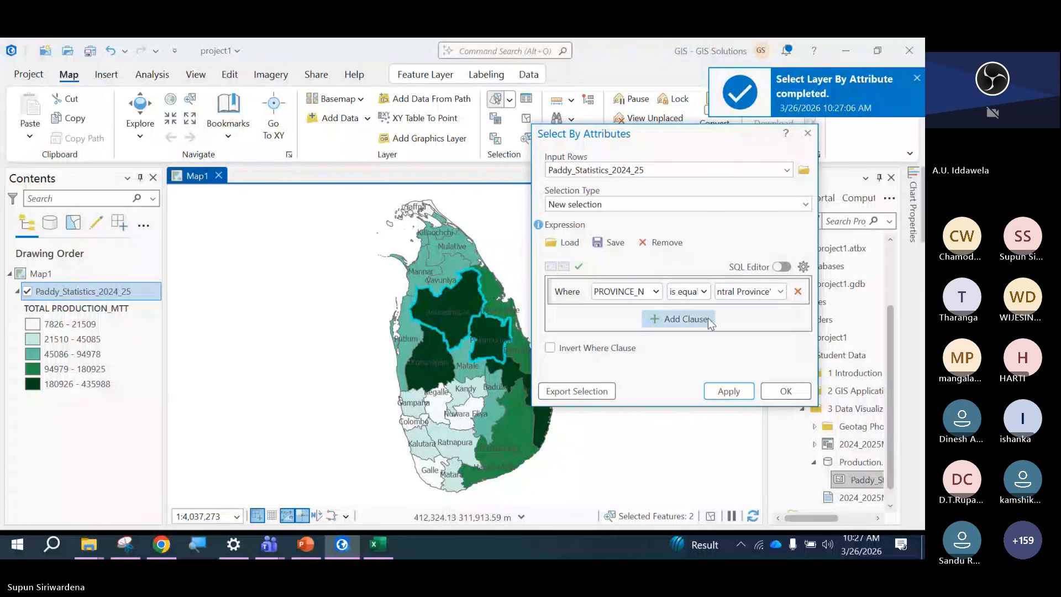
pyautogui.click(668, 320)
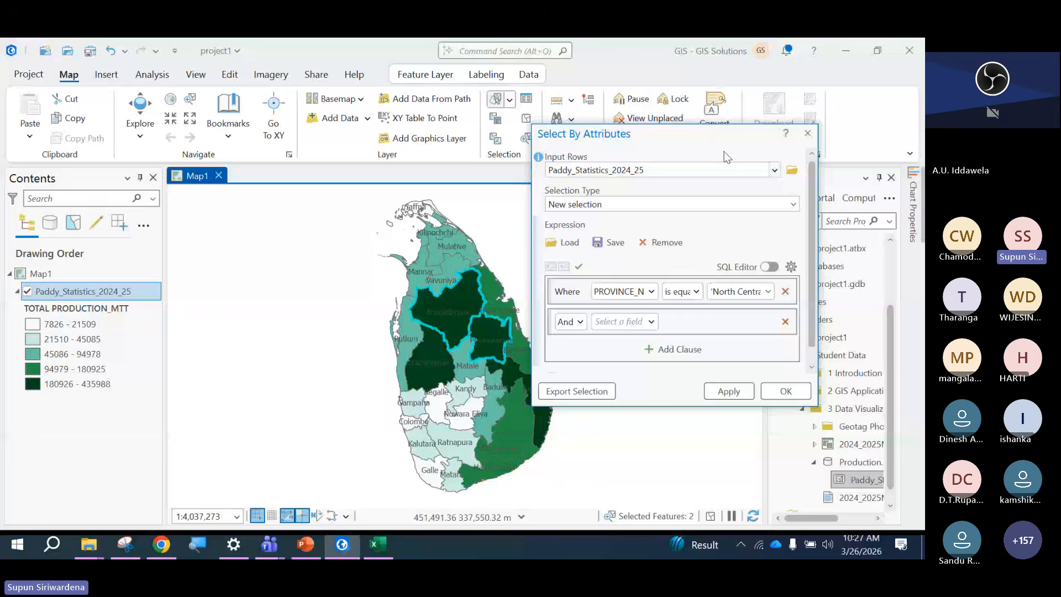
pyautogui.moveTo(725, 135); pyautogui.dragTo(725, 85)
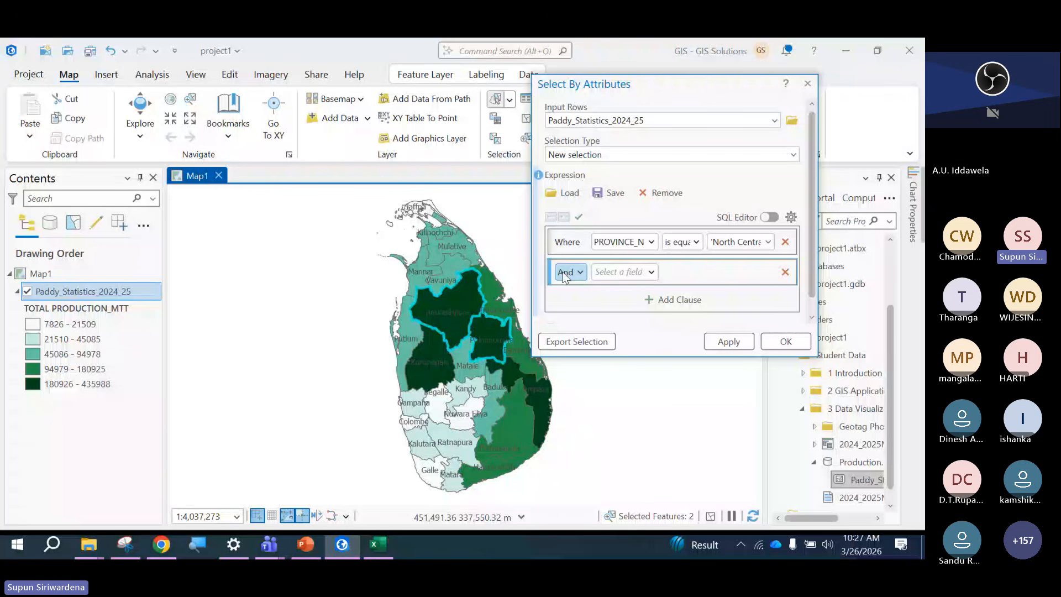
pyautogui.click(570, 272)
pyautogui.click(565, 304)
pyautogui.click(625, 272)
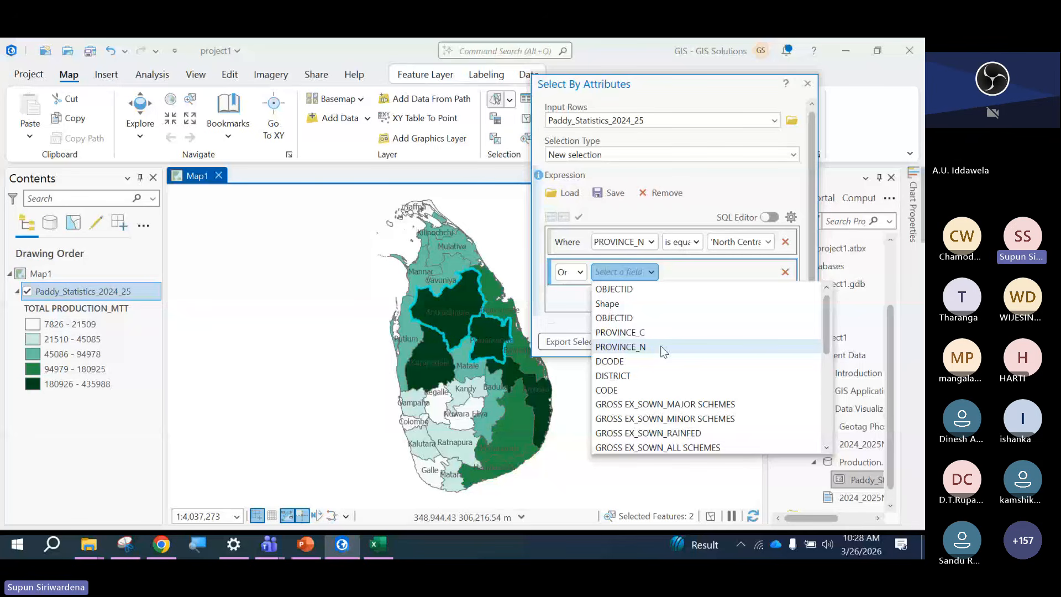
pyautogui.click(661, 346)
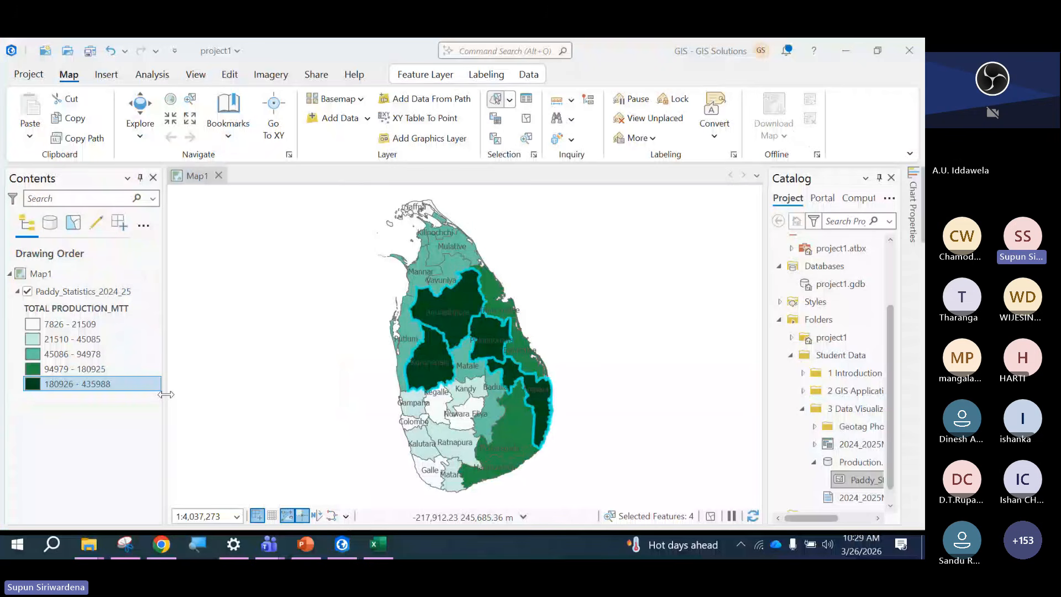
# Clear the selection of the districts in the highest TOTAL PRODUCTION_MTT class.
pyautogui.click(629, 307)
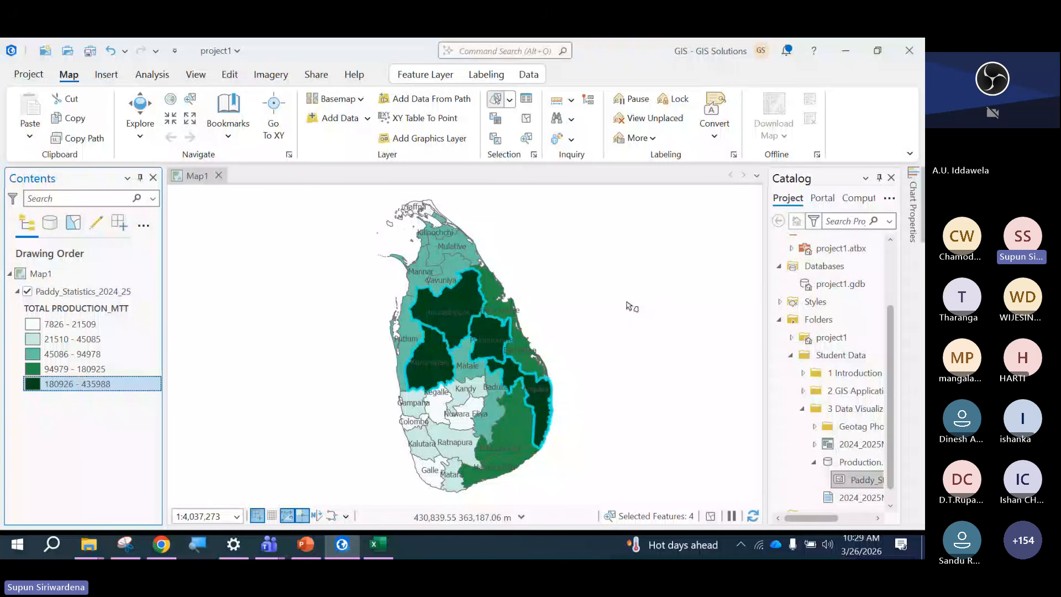
pyautogui.click(529, 119)
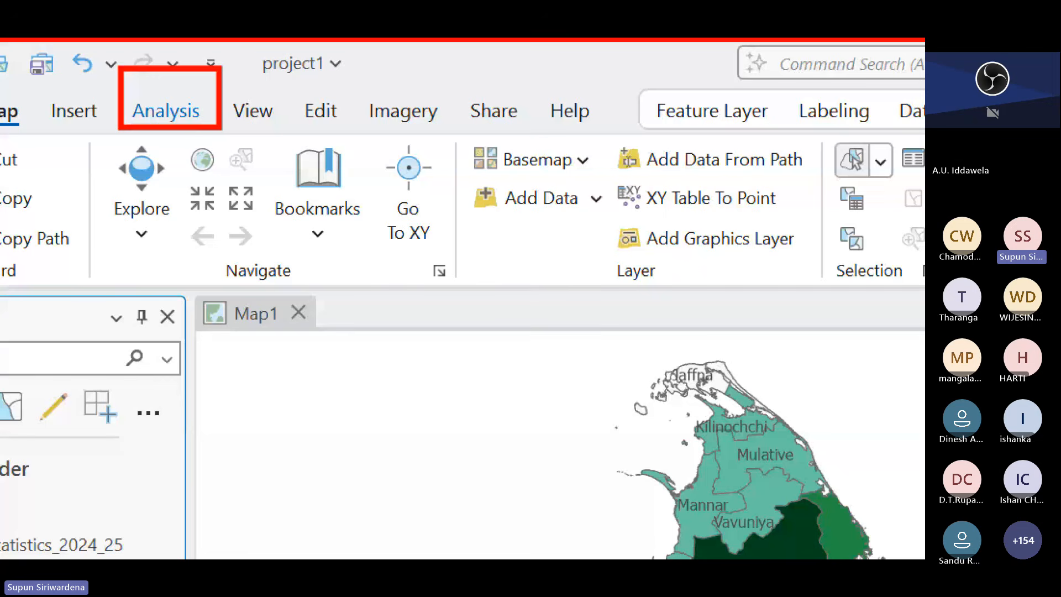
pyautogui.press('Escape')
# Open the geoprocessing tools and examine how they are organized into Favorites, Toolboxes and Portal.
pyautogui.click(152, 74)
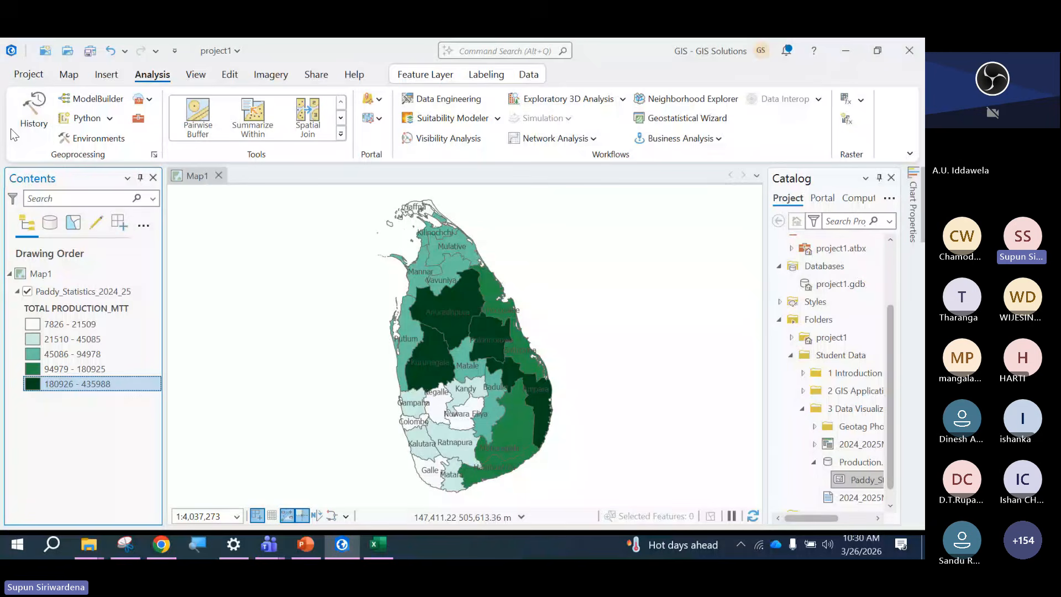
pyautogui.hotkey('ctrl', '1')
pyautogui.click(117, 104)
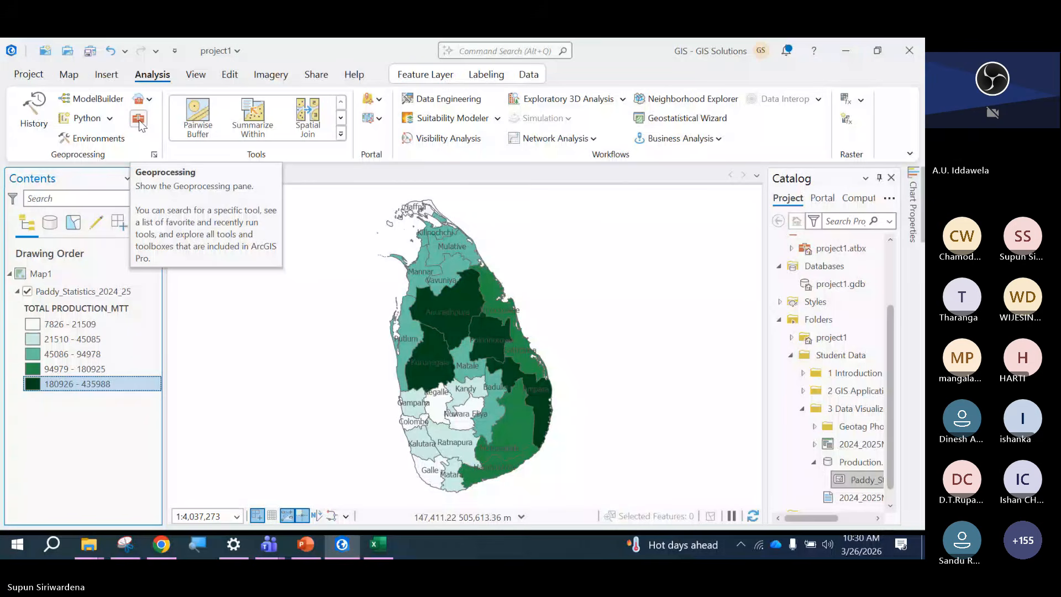
pyautogui.click(139, 122)
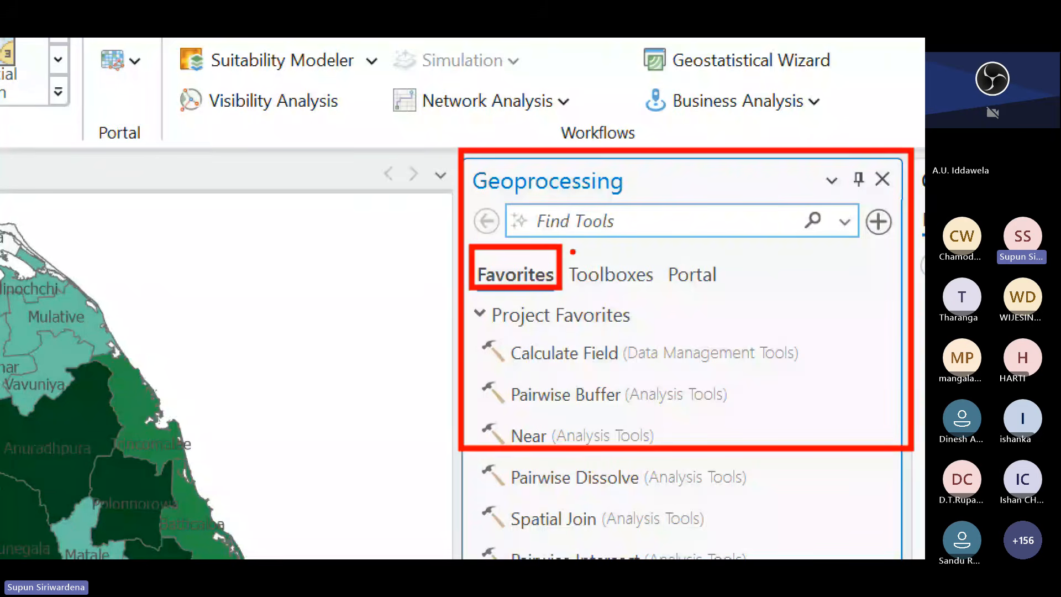
pyautogui.moveTo(572, 252); pyautogui.dragTo(656, 288)
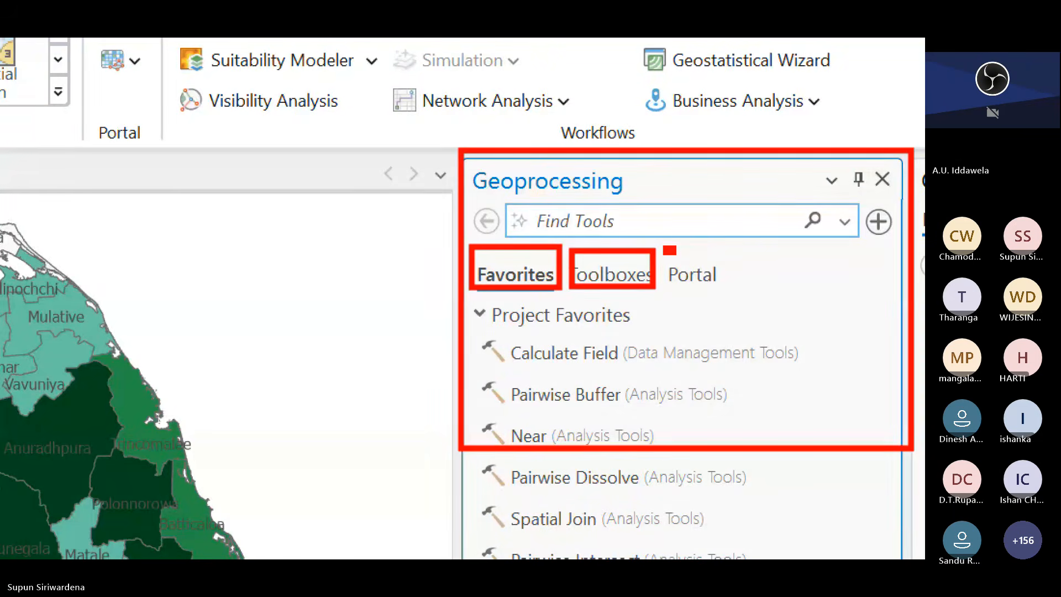
pyautogui.moveTo(669, 251); pyautogui.dragTo(750, 290)
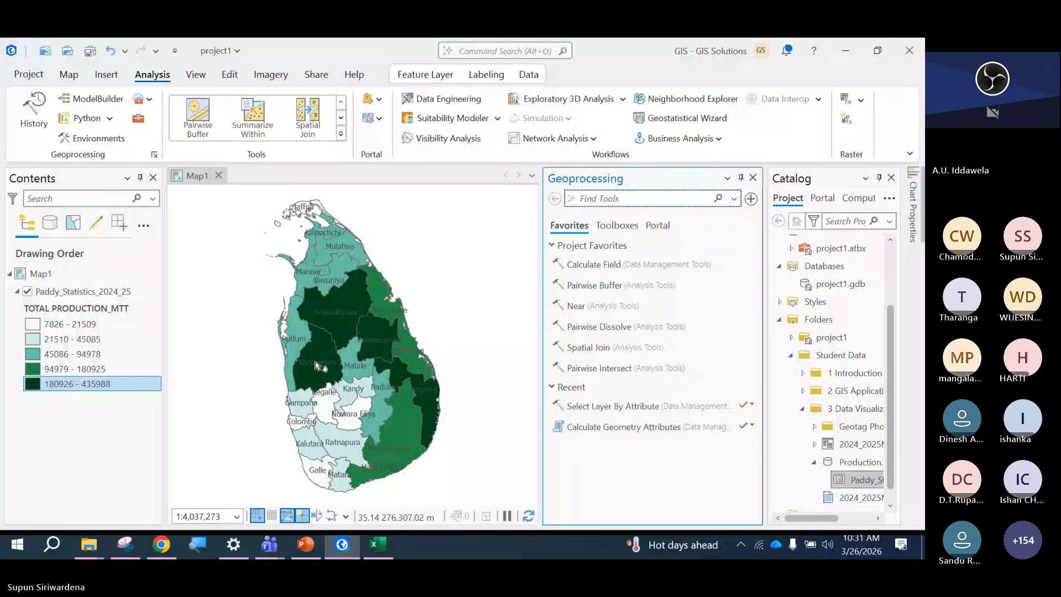
# Search the geoprocessing tools for Dissolve, consult its online help page, and open the Data Management version of the tool.
pyautogui.click(587, 199)
pyautogui.write('Disolve')
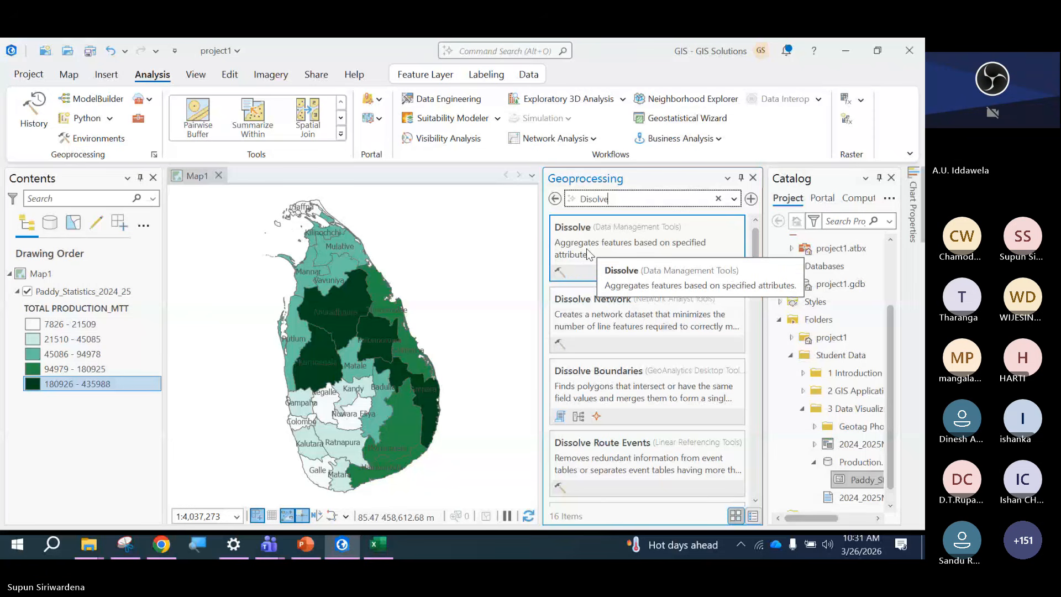
pyautogui.press('F1')
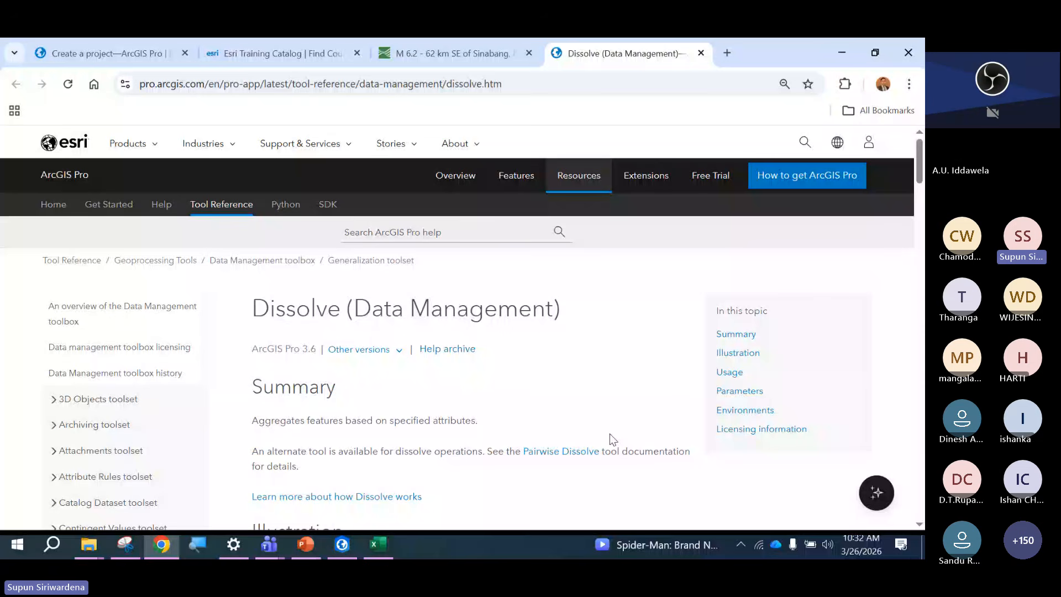
pyautogui.hotkey('alt', 'Tab')
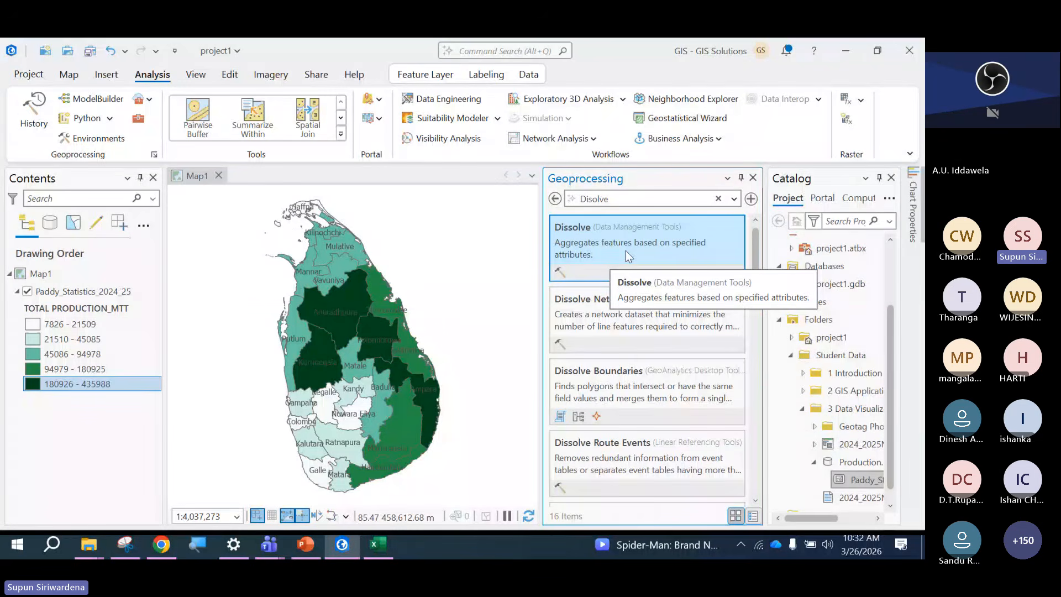
pyautogui.click(595, 255)
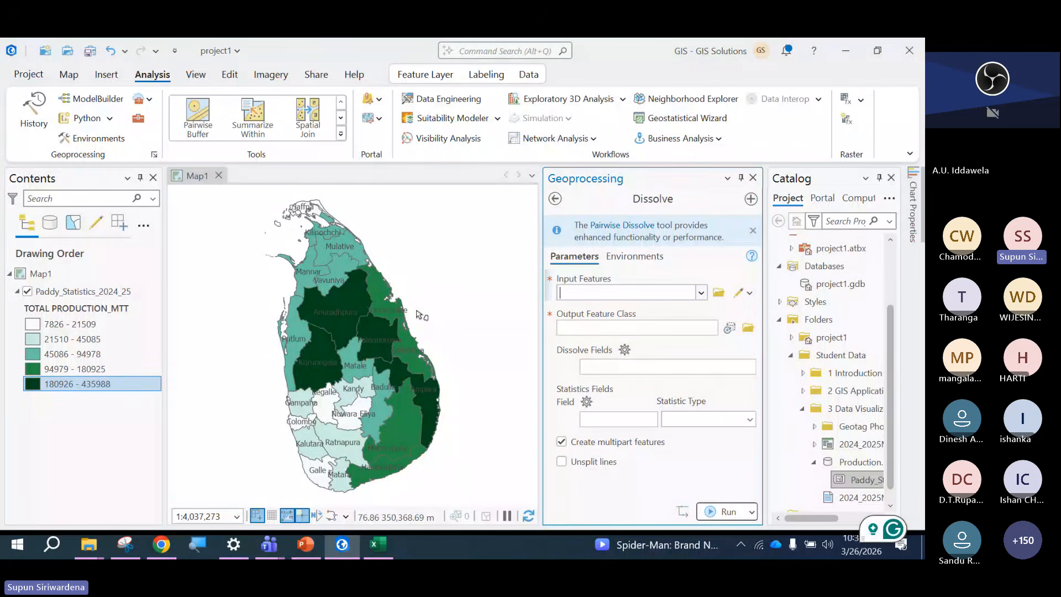
# Set Dissolve to use Paddy_Statistics_2024_25 as input features, output Paddy_Statistics_20_Dissolve, and PROVINCE_N as the dissolve field.
pyautogui.click(701, 293)
pyautogui.click(730, 309)
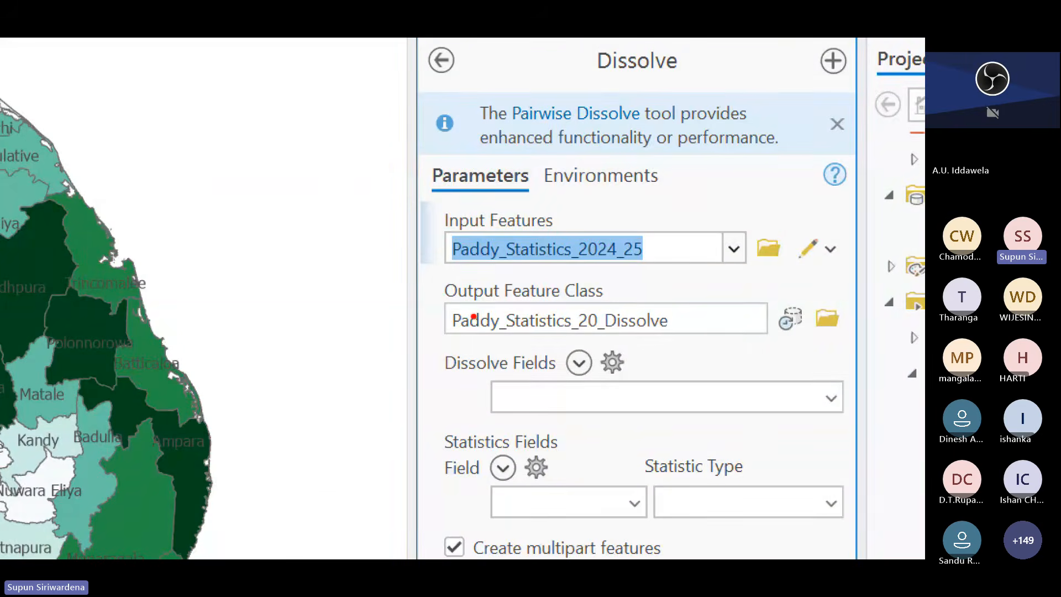
pyautogui.moveTo(426, 291); pyautogui.dragTo(767, 340)
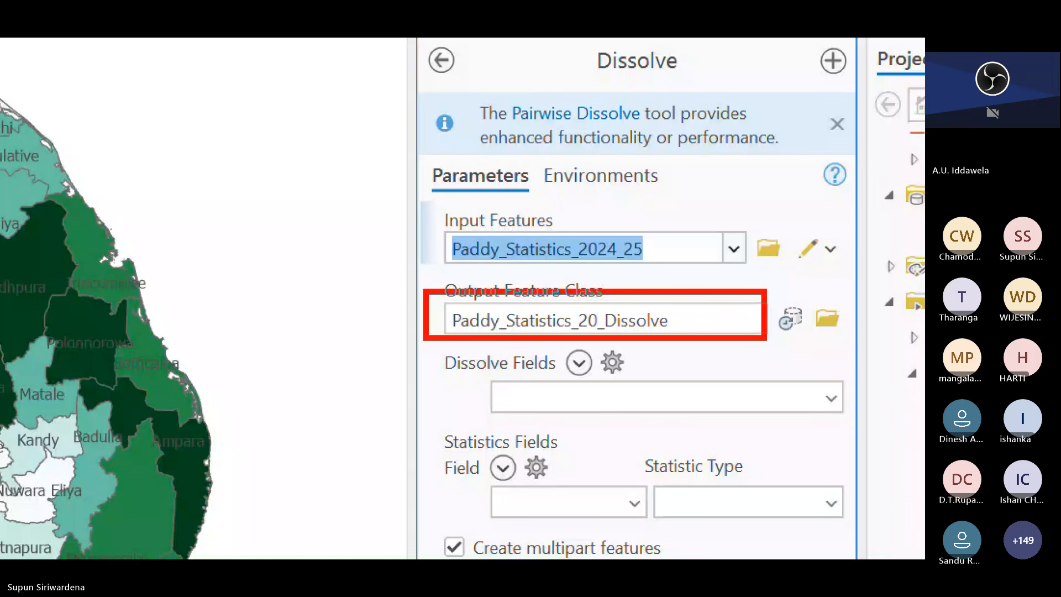
pyautogui.press('Escape')
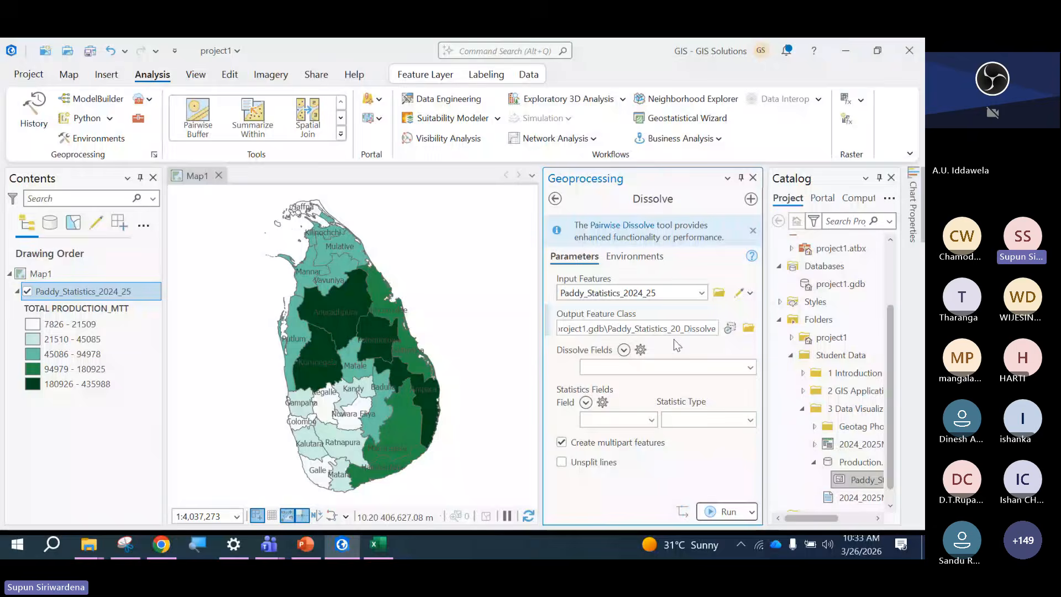
pyautogui.hotkey('ctrl', '1')
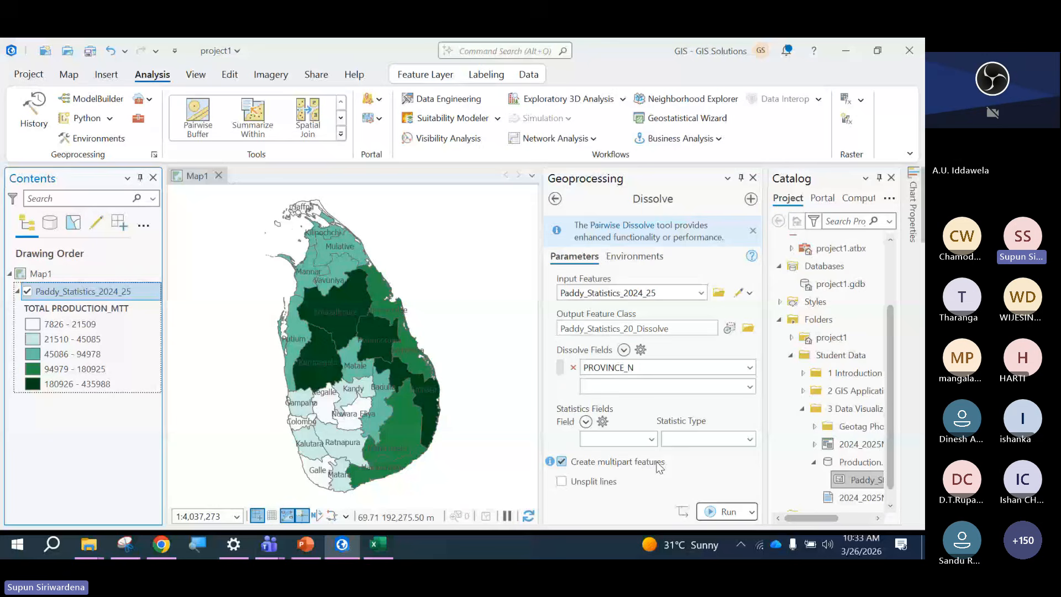
# Add TOTAL PRODUCTION_MTT as a Dissolve statistics field with the Sum statistic type.
pyautogui.click(652, 440)
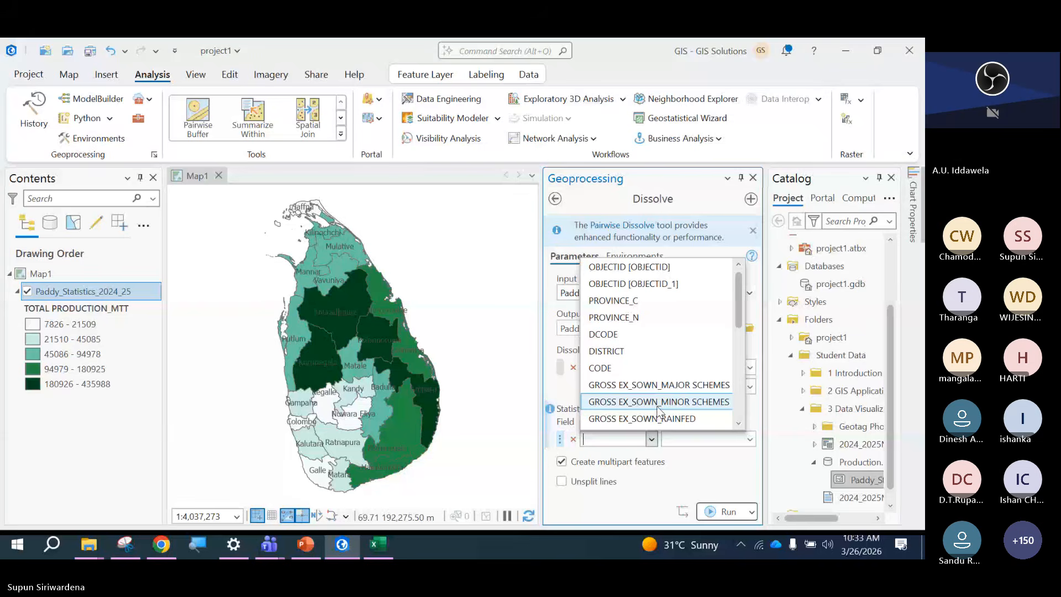
pyautogui.scroll(-6, 658, 412)
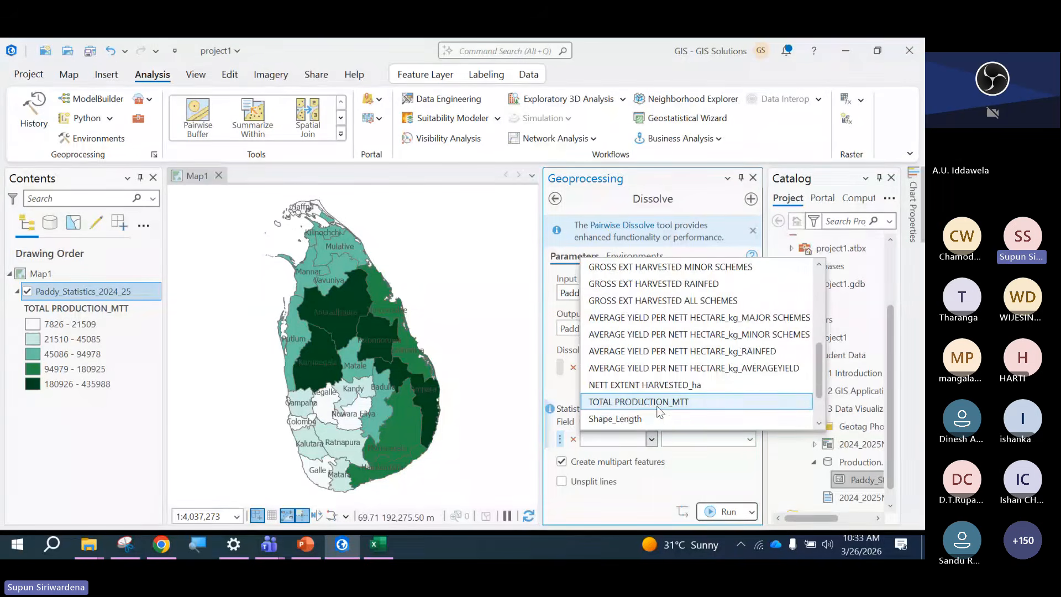
pyautogui.scroll(-1, 658, 412)
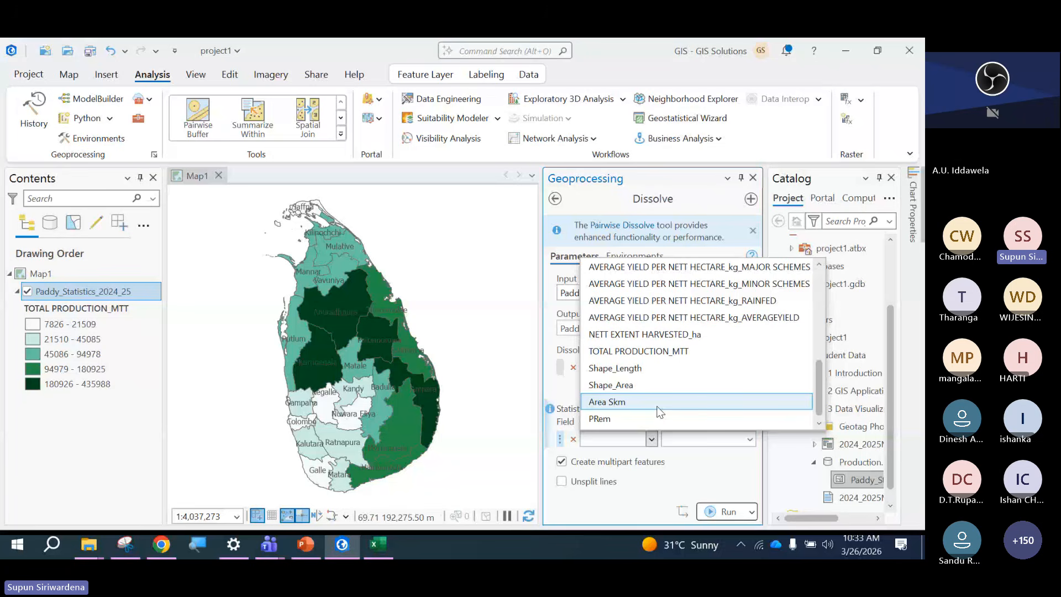
pyautogui.click(639, 351)
pyautogui.click(737, 440)
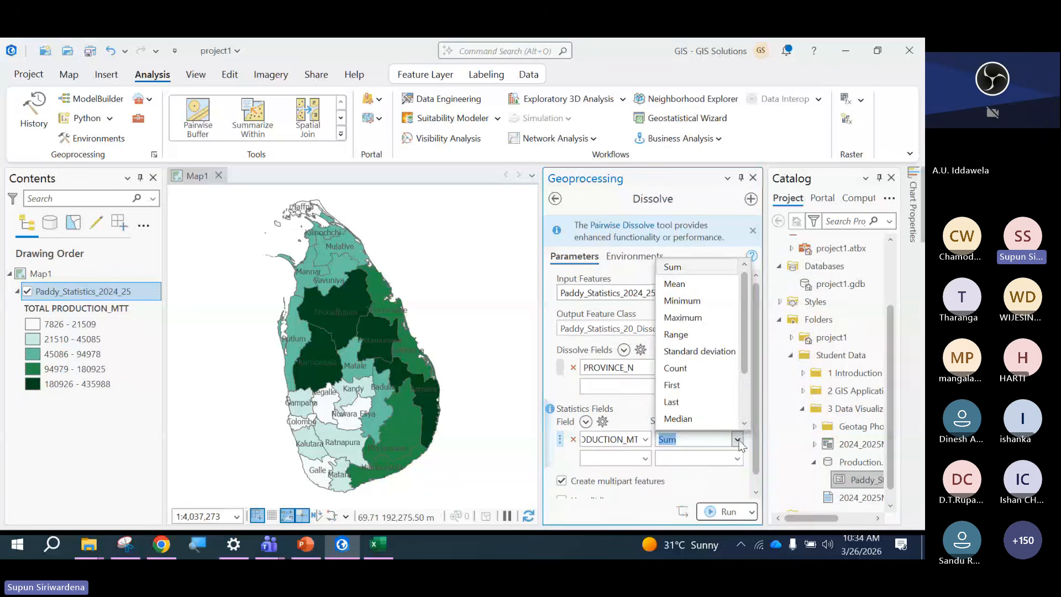
pyautogui.click(738, 441)
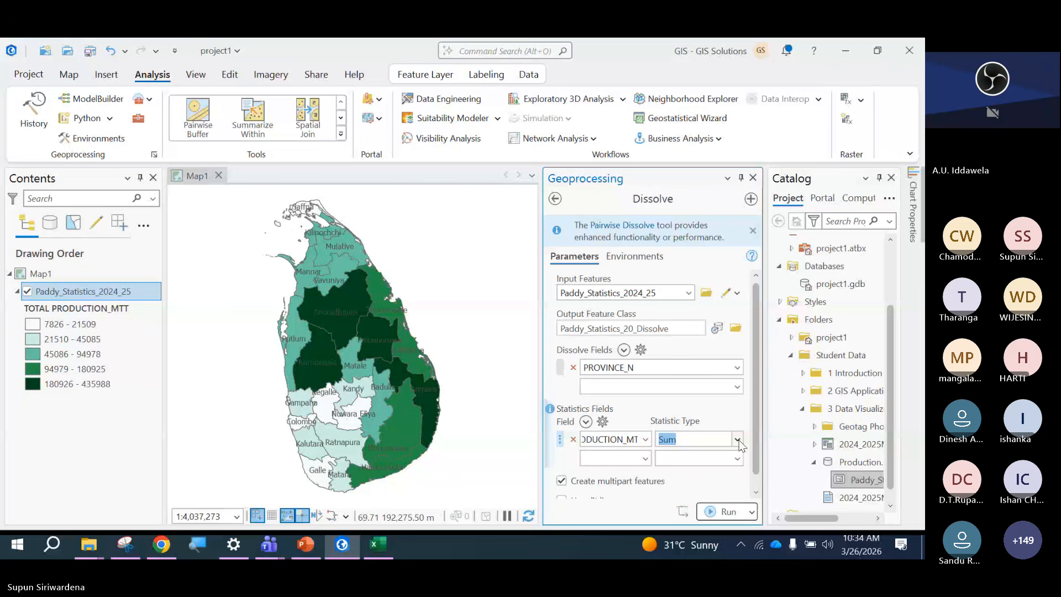
# Run Dissolve, close the geoprocessing tools, and toggle the visibility of the Paddy_Statistics_20_Dissolve layer to check the provinces.
pyautogui.click(724, 512)
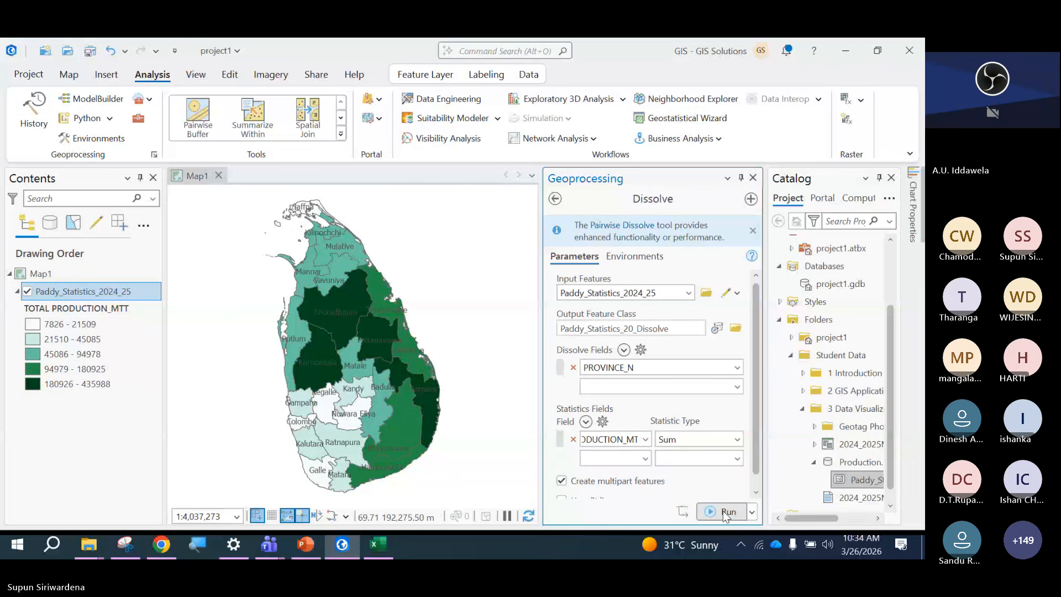
pyautogui.click(723, 511)
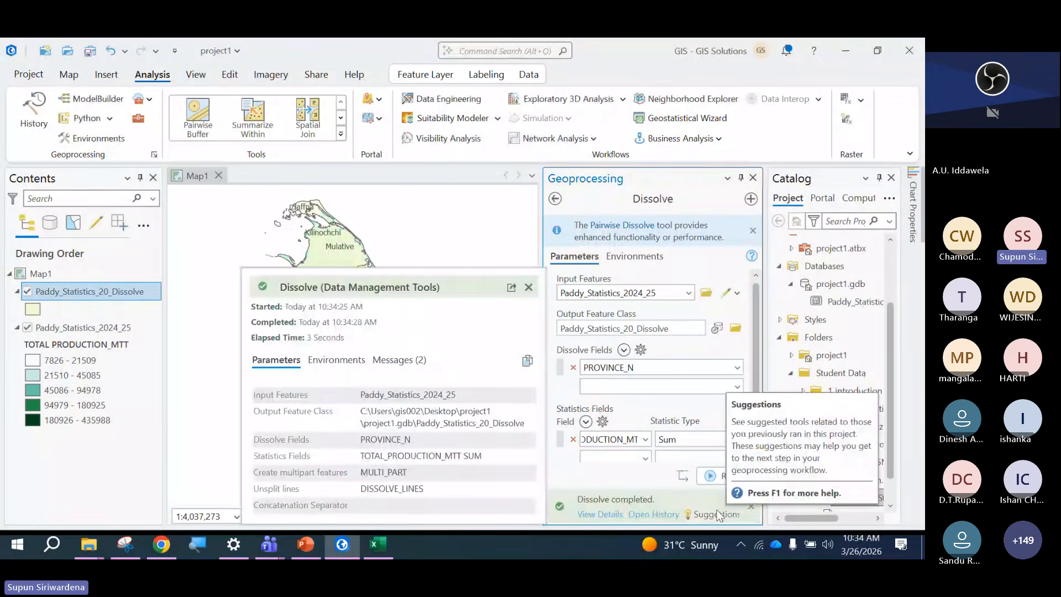
pyautogui.click(753, 177)
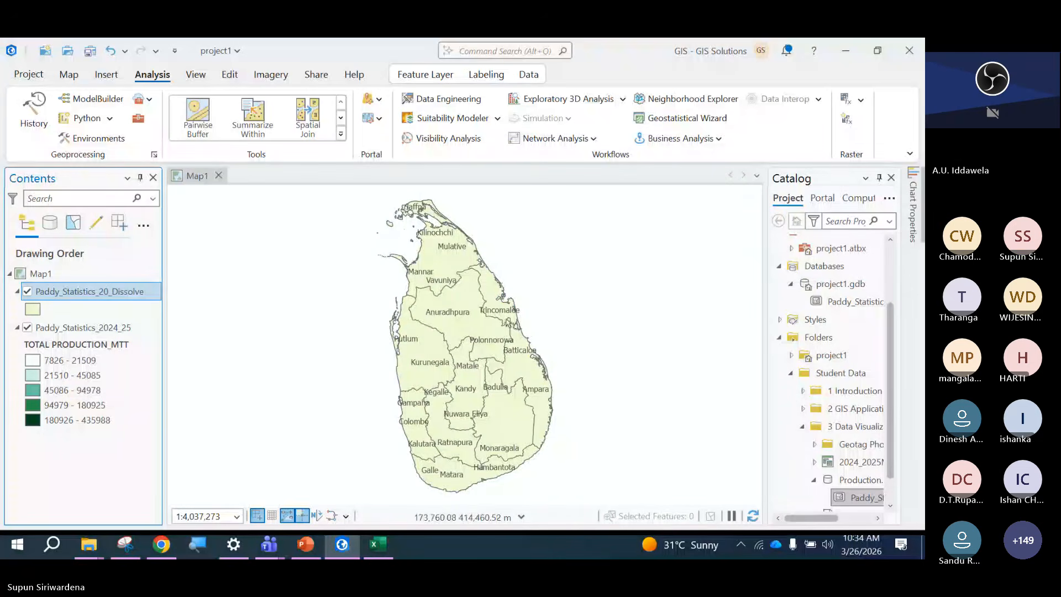
pyautogui.click(27, 291)
pyautogui.click(27, 291)
# Reopen the geoprocessing tools, search for Excel, and open the Table To Excel conversion tool.
pyautogui.click(138, 125)
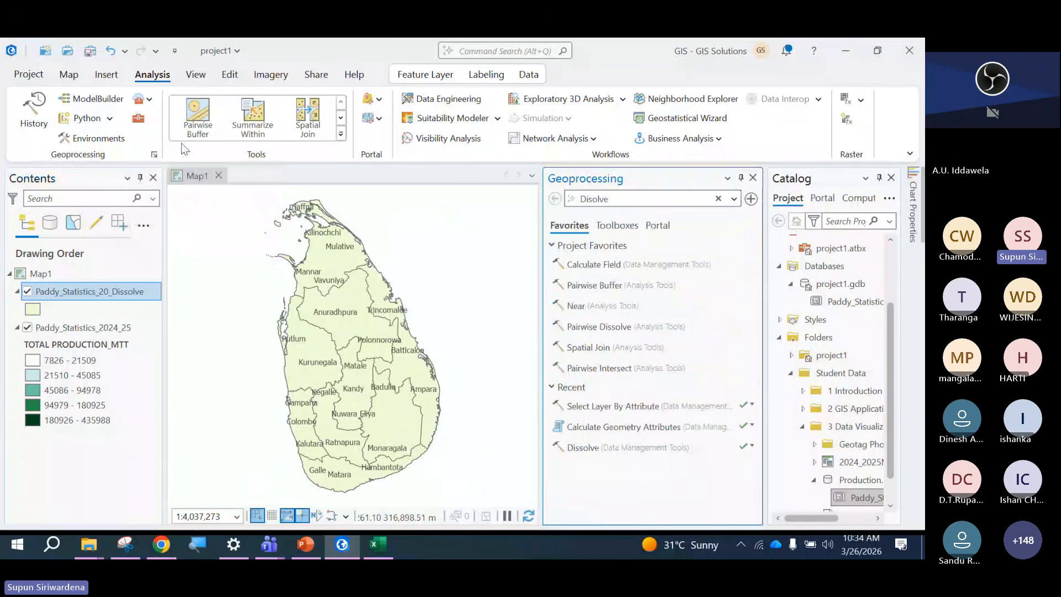
pyautogui.click(633, 196)
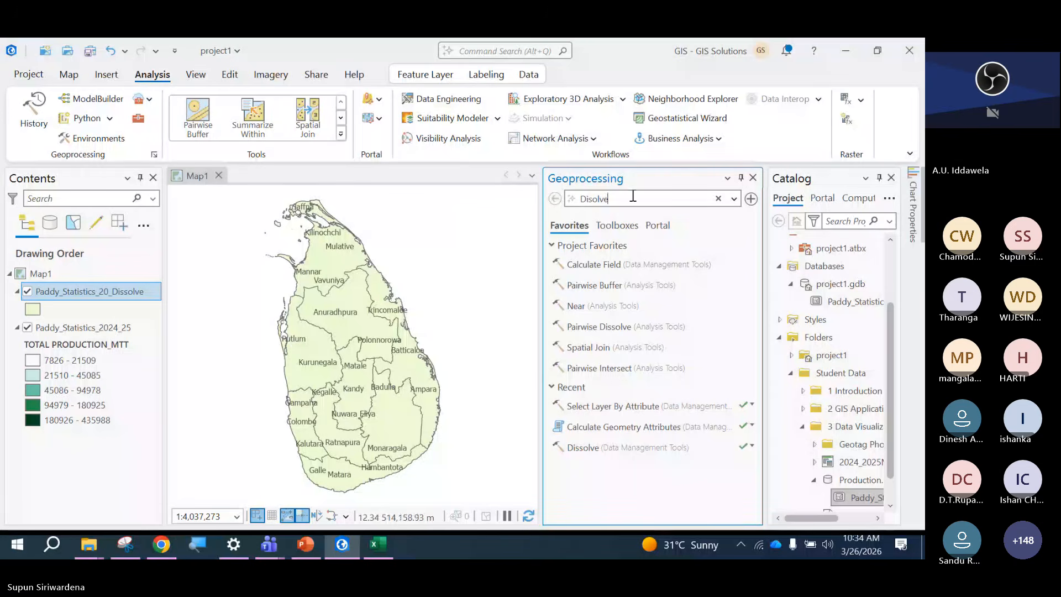
pyautogui.doubleClick(633, 197)
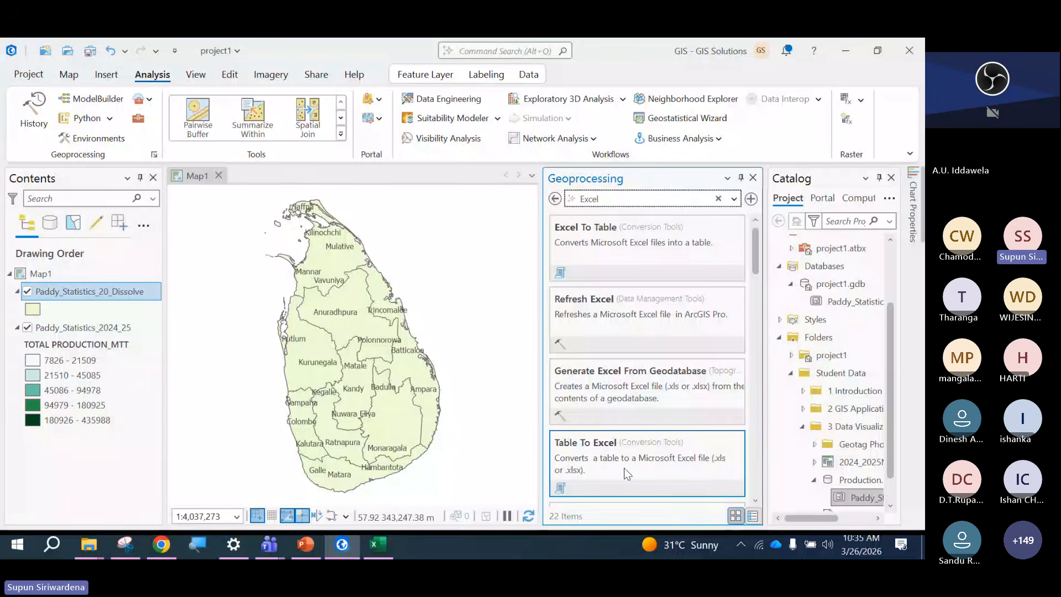
pyautogui.click(661, 483)
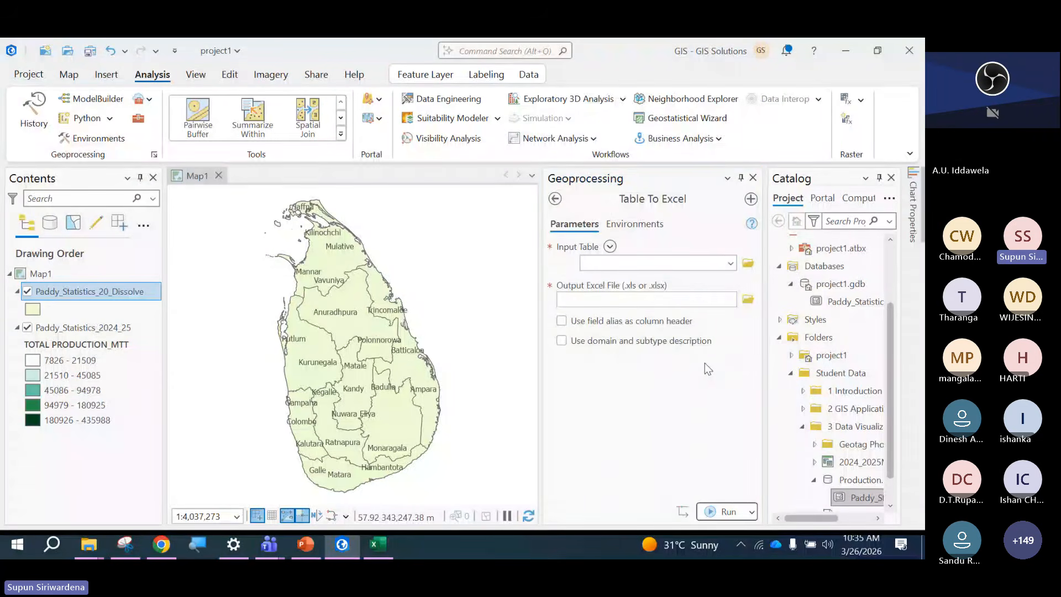
# Export the Paddy_Statistics_20_Dissolve table to an Excel file named A on the Desktop and review the resulting workbook.
pyautogui.click(705, 363)
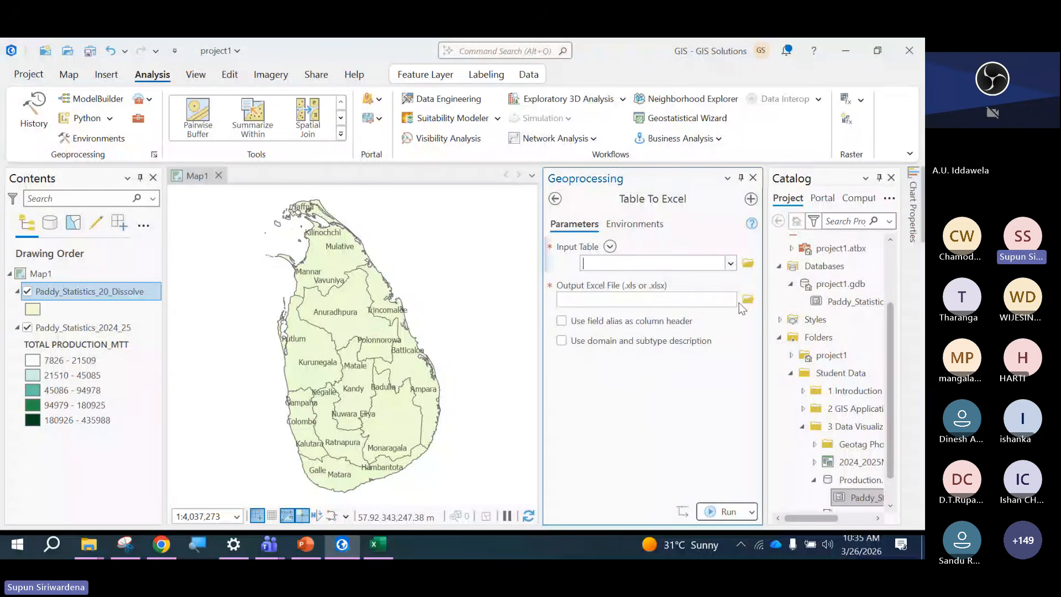
pyautogui.click(731, 264)
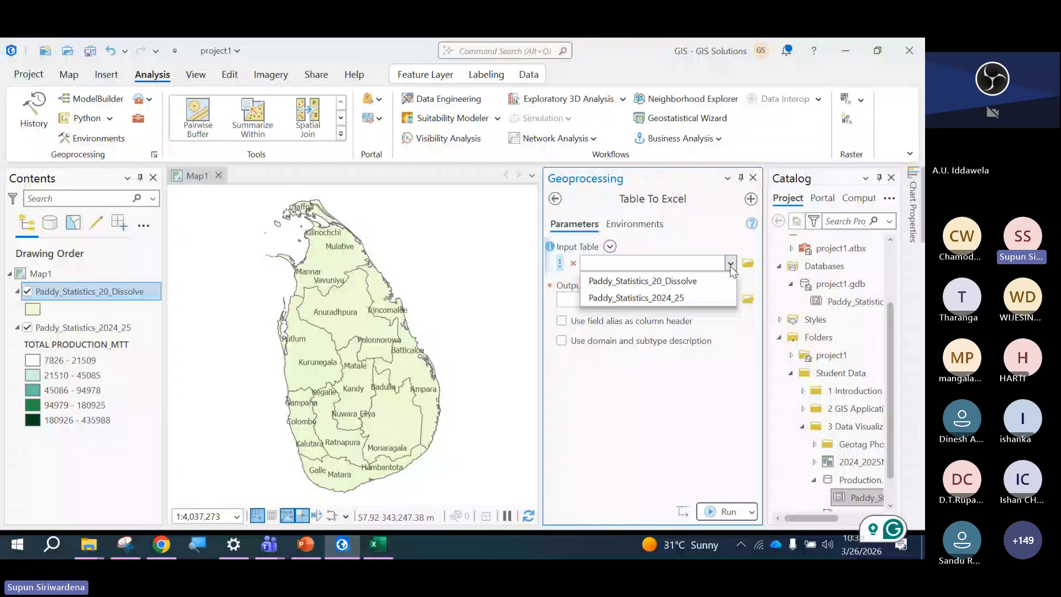
pyautogui.click(724, 281)
pyautogui.click(749, 319)
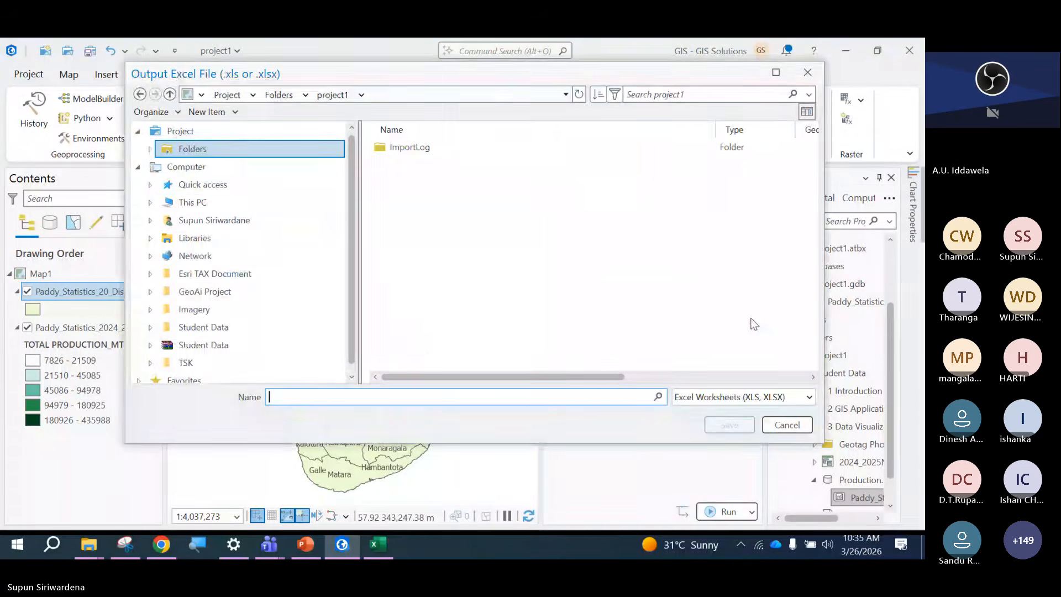
pyautogui.click(245, 200)
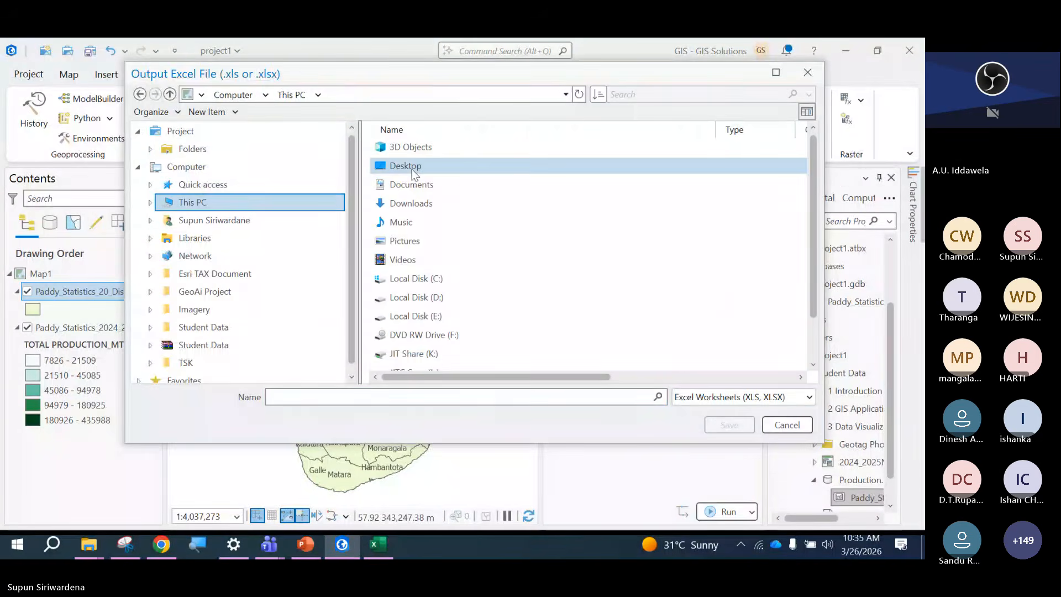
pyautogui.doubleClick(412, 170)
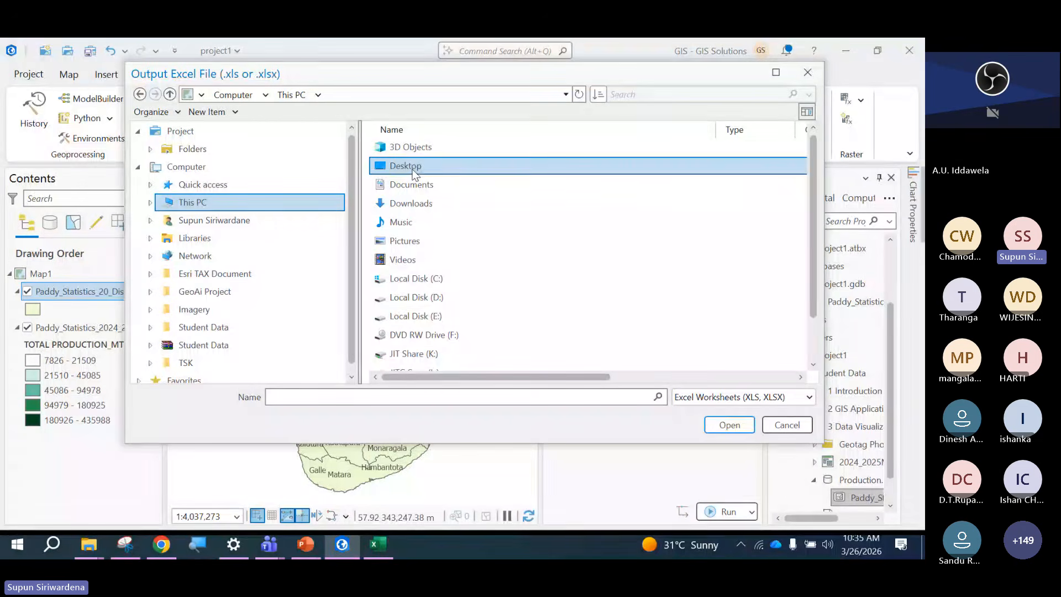
pyautogui.write('A')
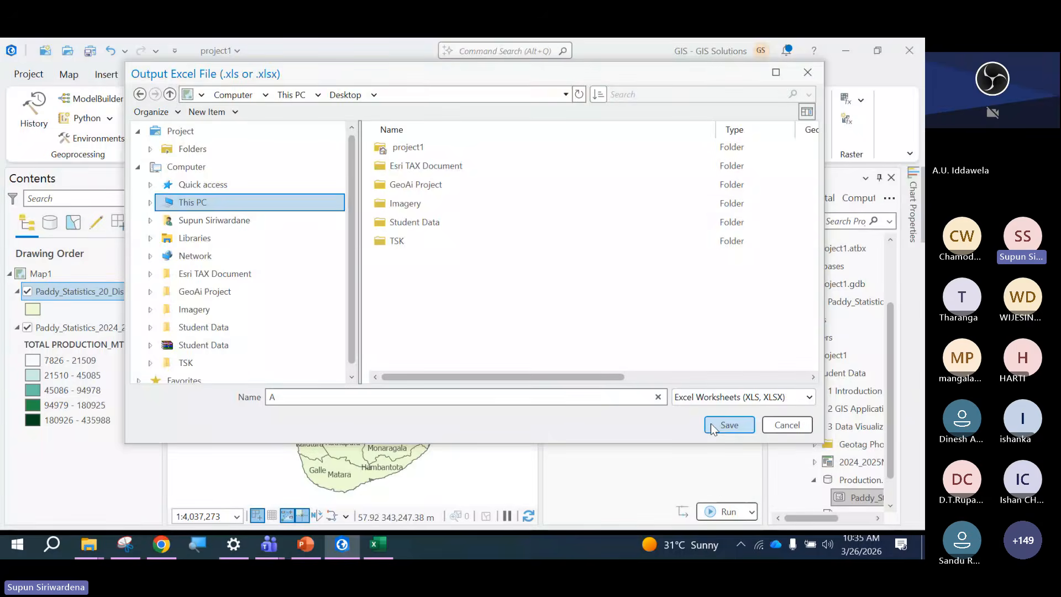
pyautogui.click(713, 425)
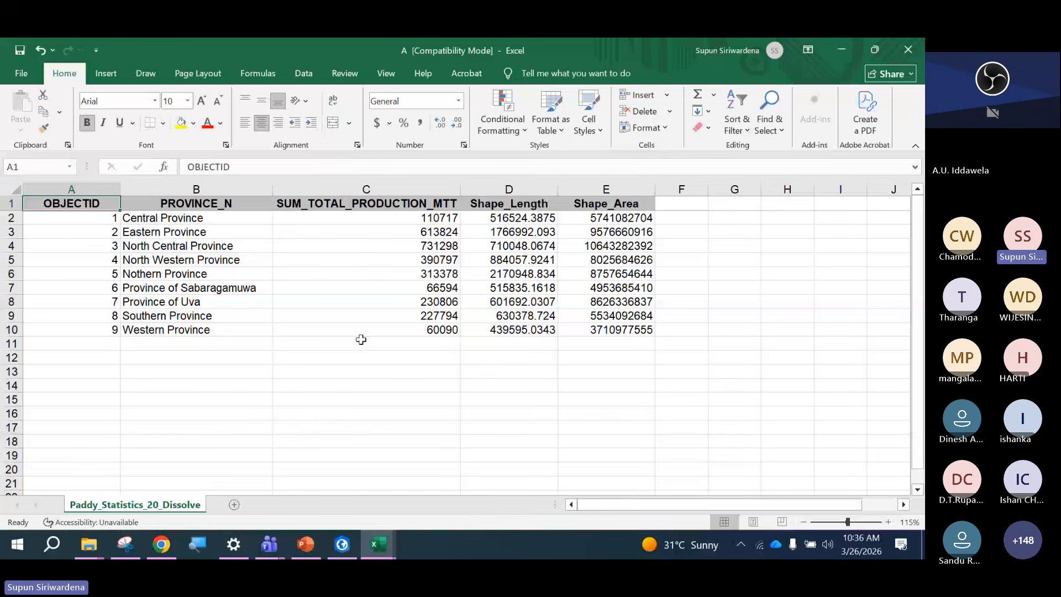
pyautogui.click(905, 58)
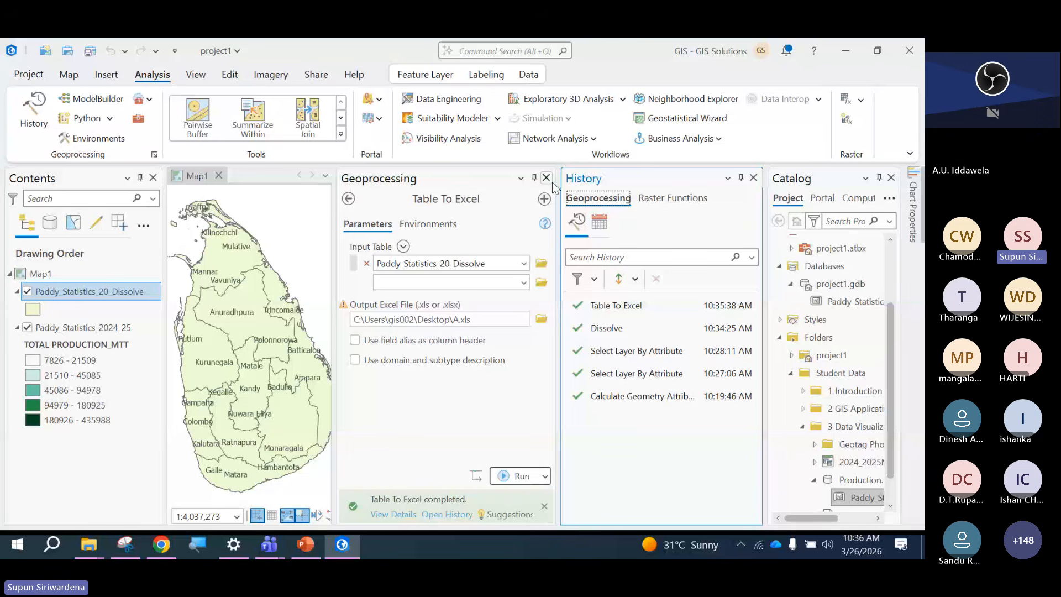
# Review the Table To Excel and Dissolve entries in the geoprocessing history and combine them into a new ModelBuilder model.
pyautogui.click(550, 179)
pyautogui.moveTo(663, 307)
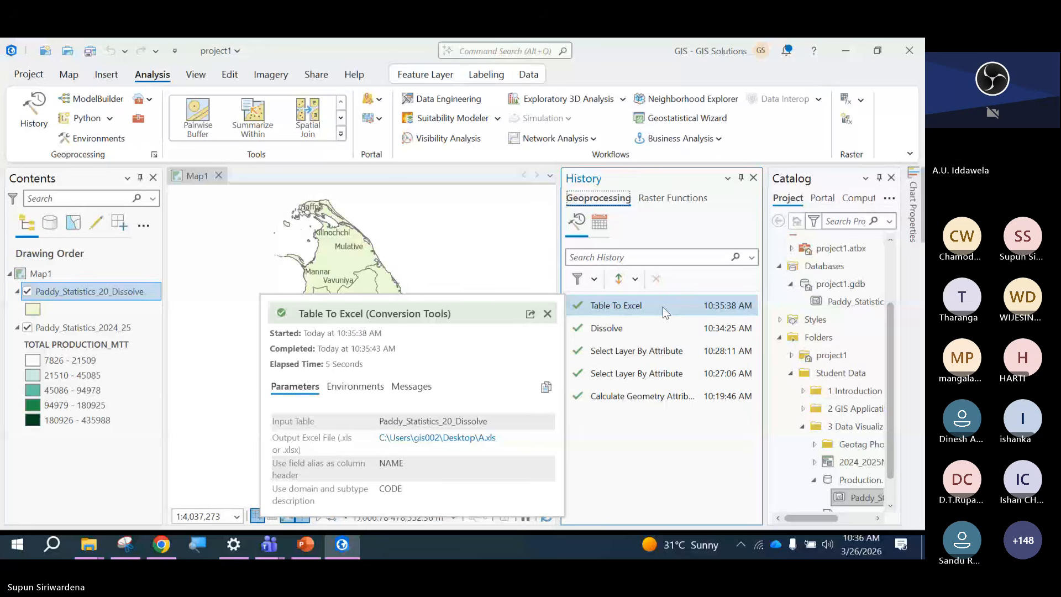
pyautogui.moveTo(655, 332)
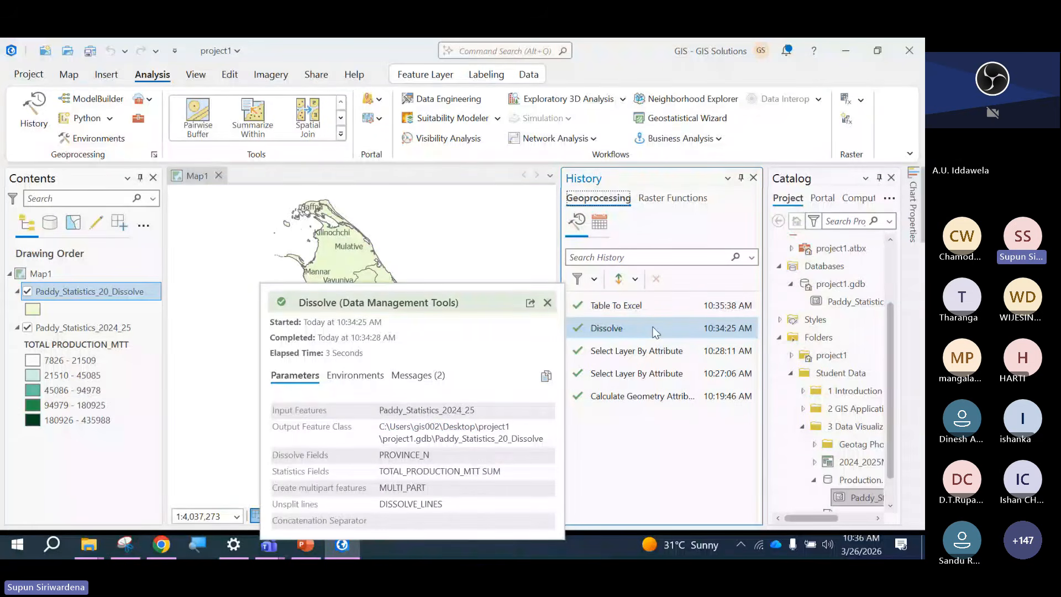
pyautogui.moveTo(654, 331); pyautogui.dragTo(635, 311)
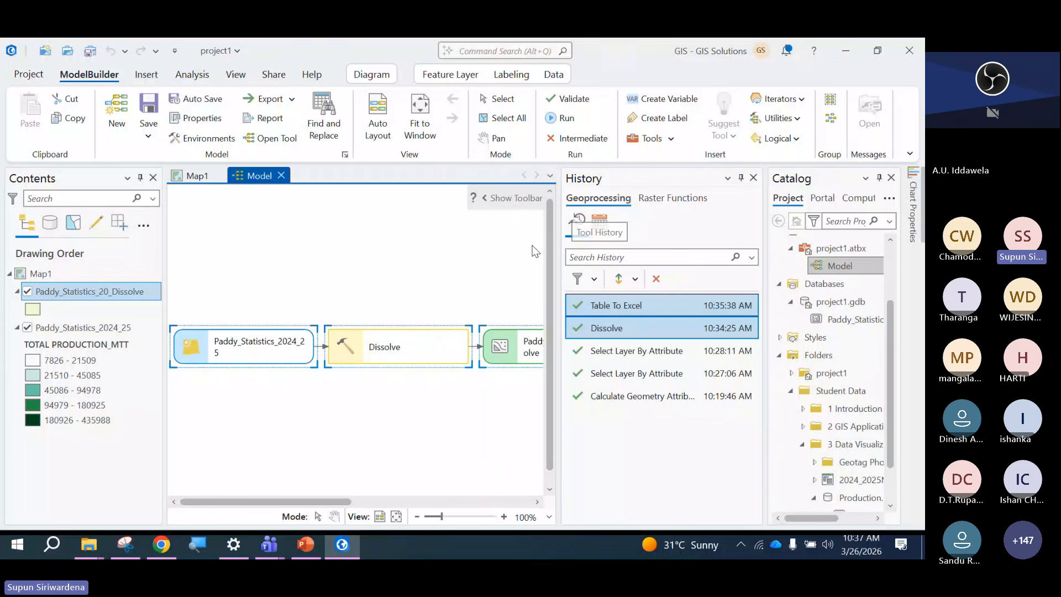
pyautogui.click(753, 178)
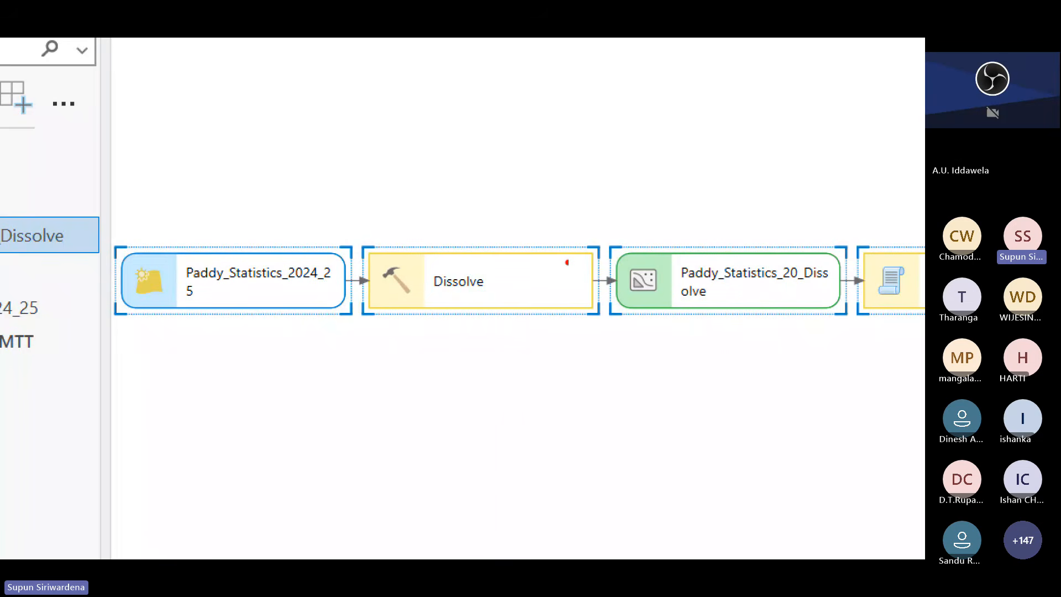
pyautogui.moveTo(590, 209); pyautogui.dragTo(848, 330)
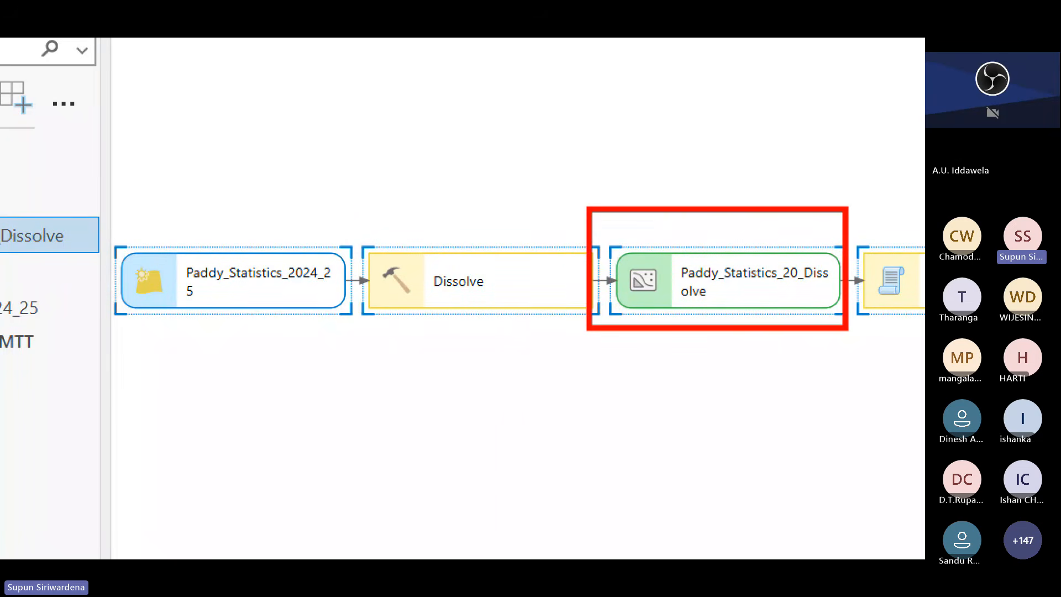
pyautogui.press('Escape')
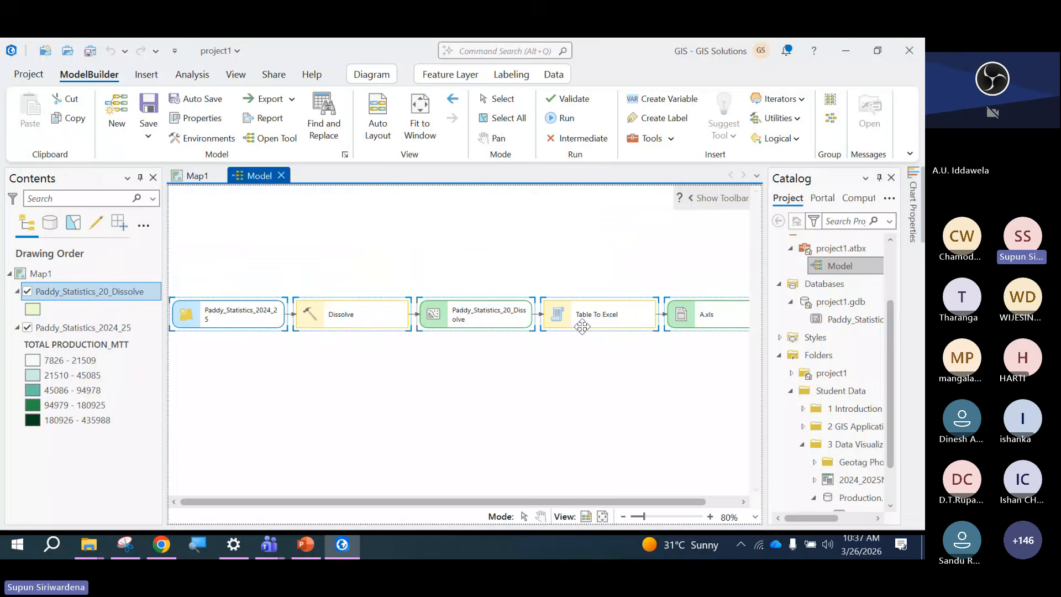
# Change the model's output Excel file from A.xls to a file named B on the Desktop.
pyautogui.click(582, 327)
pyautogui.click(710, 320)
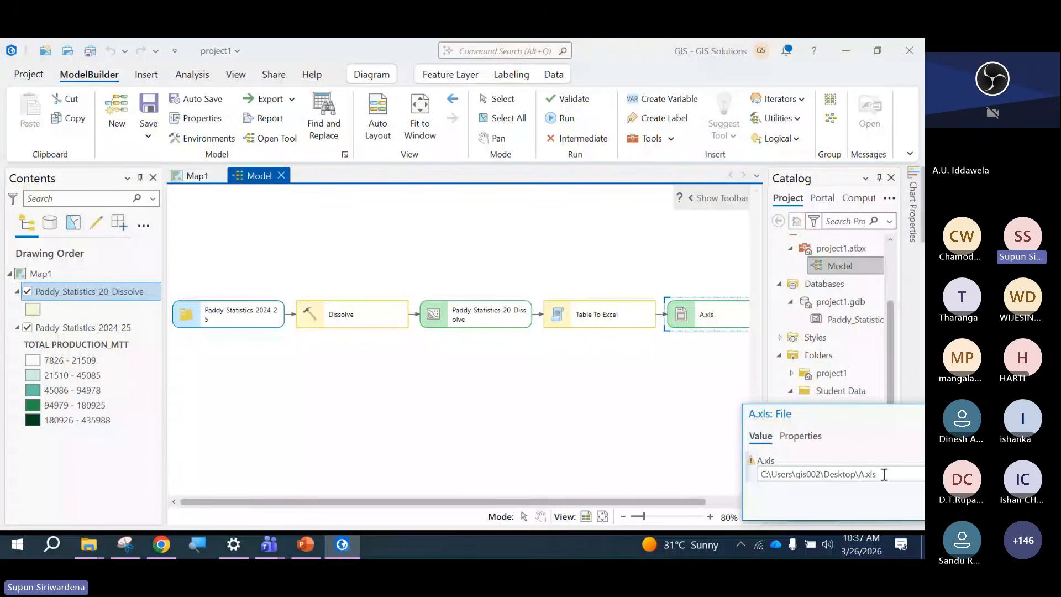
pyautogui.moveTo(854, 431); pyautogui.dragTo(660, 368)
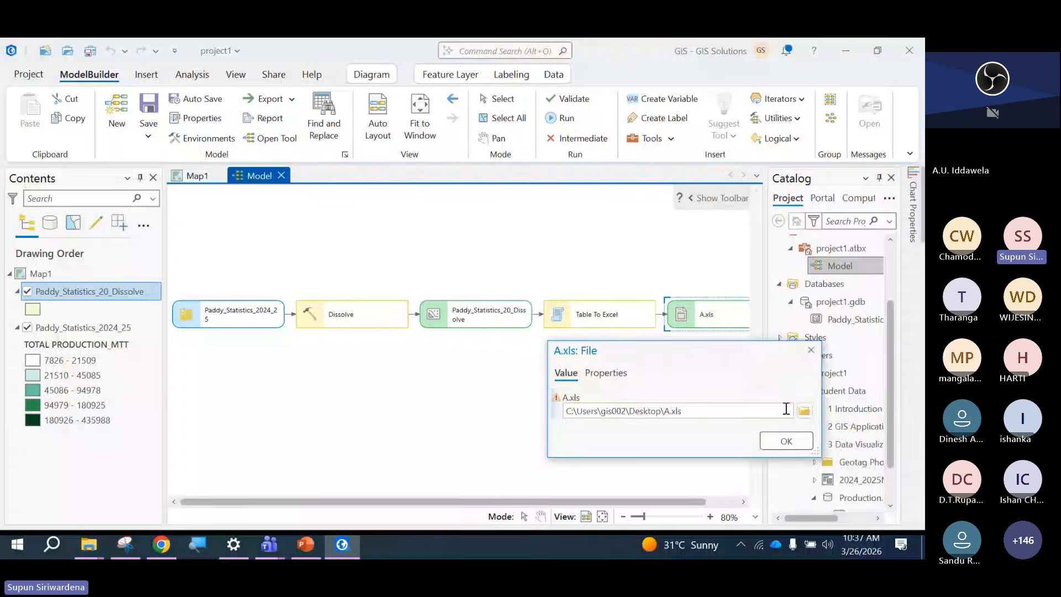
pyautogui.click(805, 411)
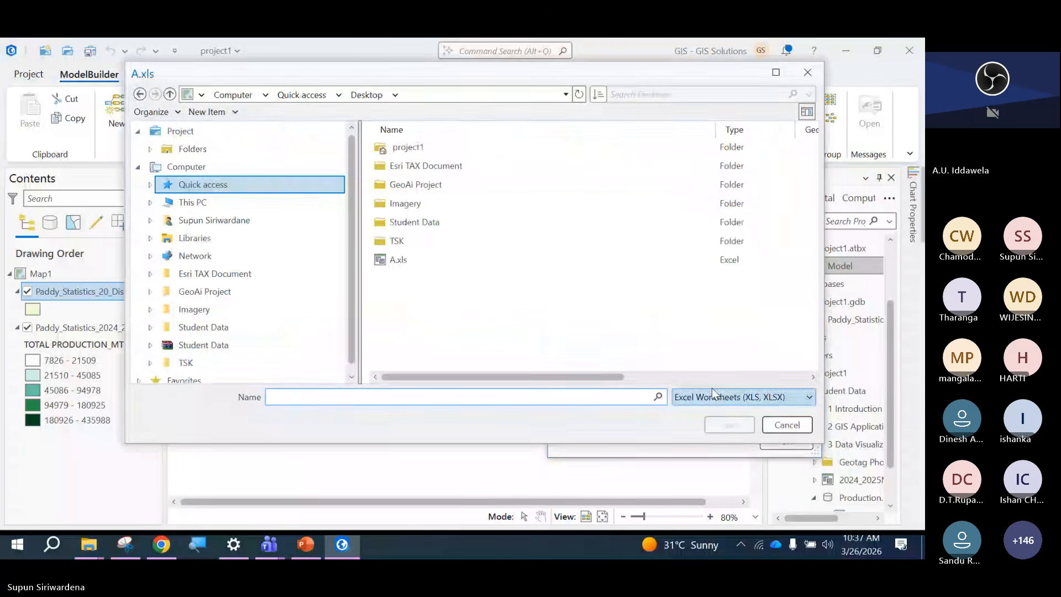
pyautogui.write('B')
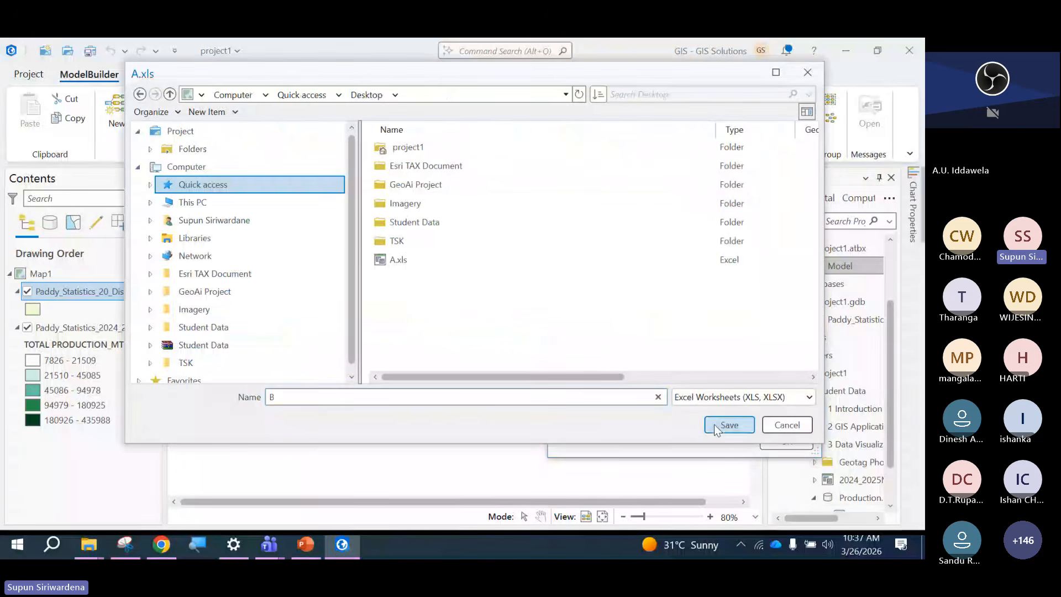
pyautogui.click(715, 423)
pyautogui.click(774, 442)
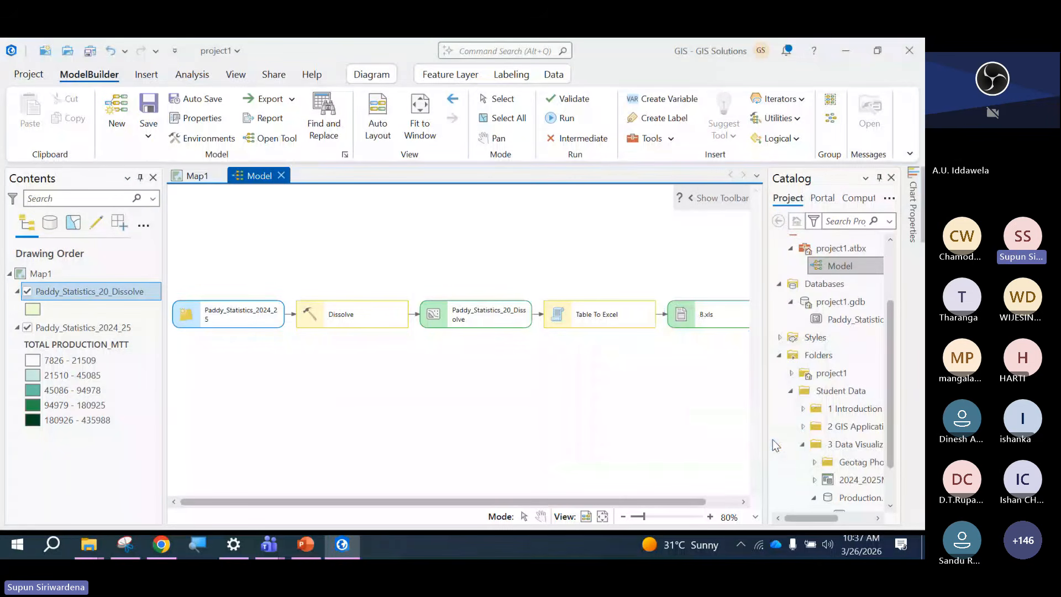
pyautogui.scroll(-1, 339, 396)
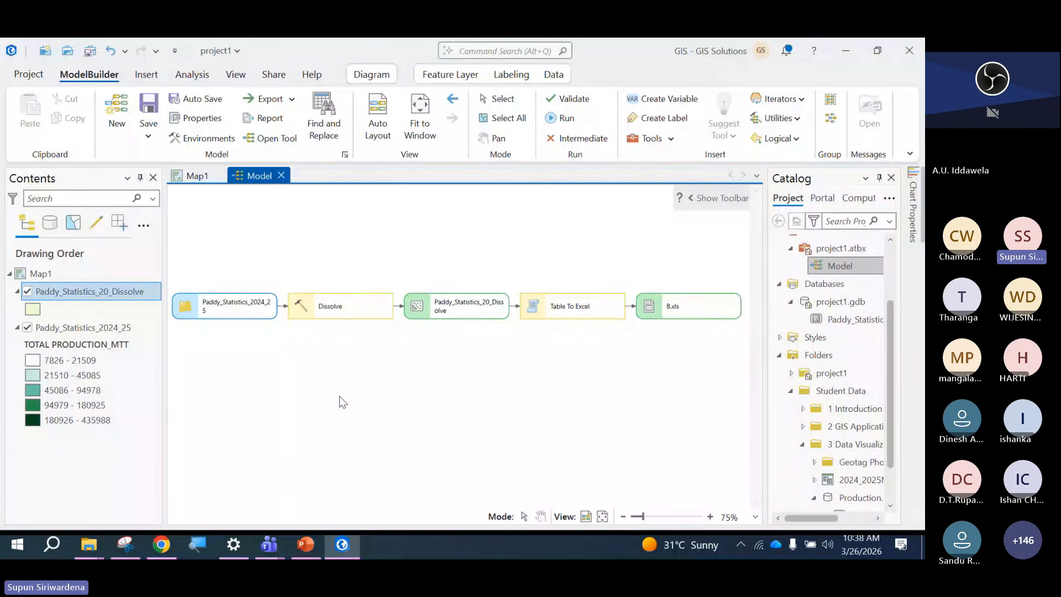
# Save the Dissolve and Table To Excel model, and run it after validating it.
pyautogui.click(148, 113)
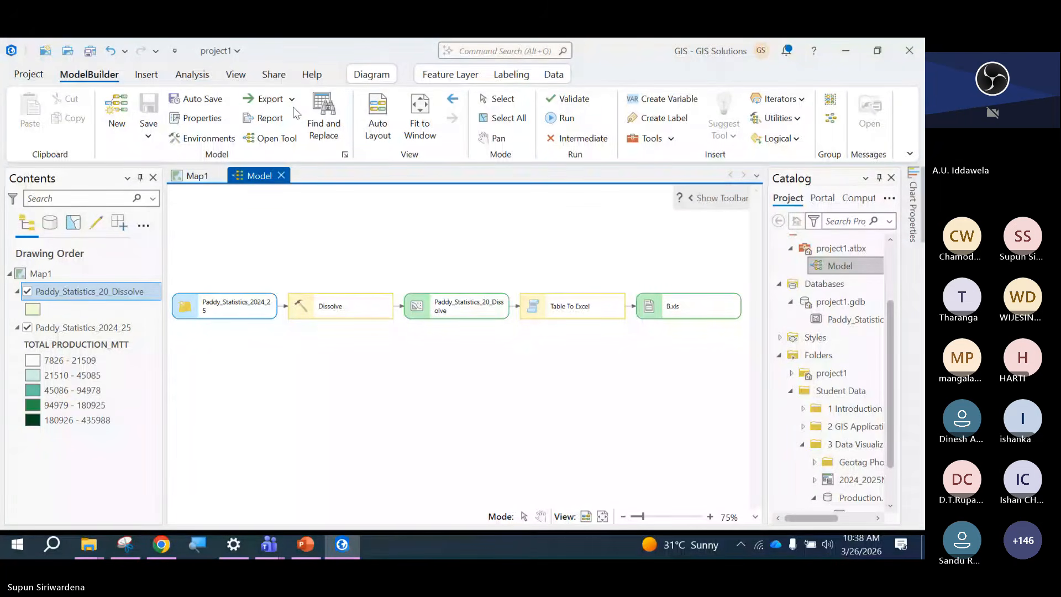
pyautogui.click(564, 102)
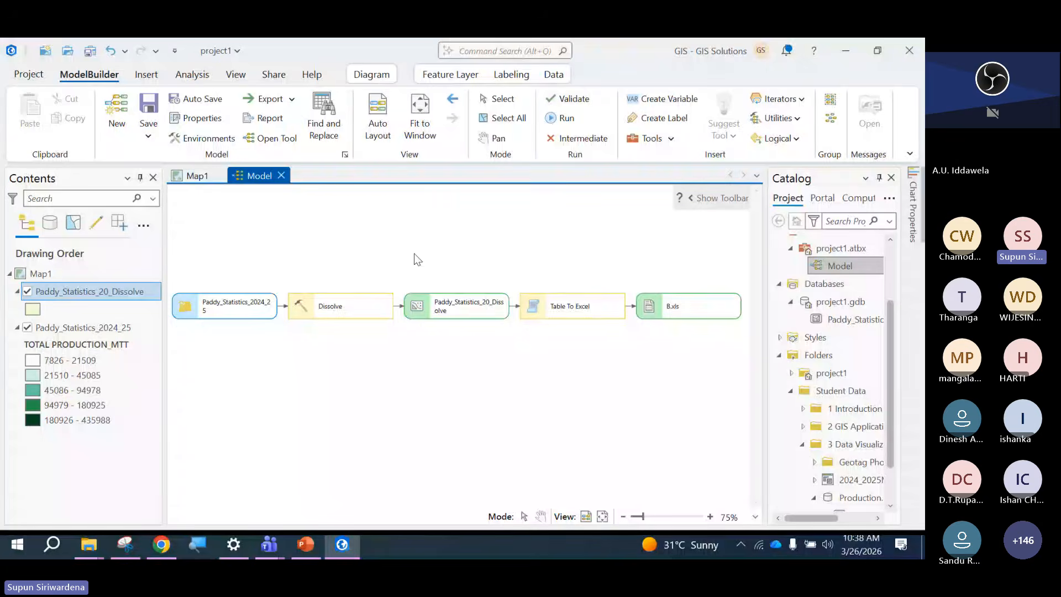
pyautogui.click(567, 119)
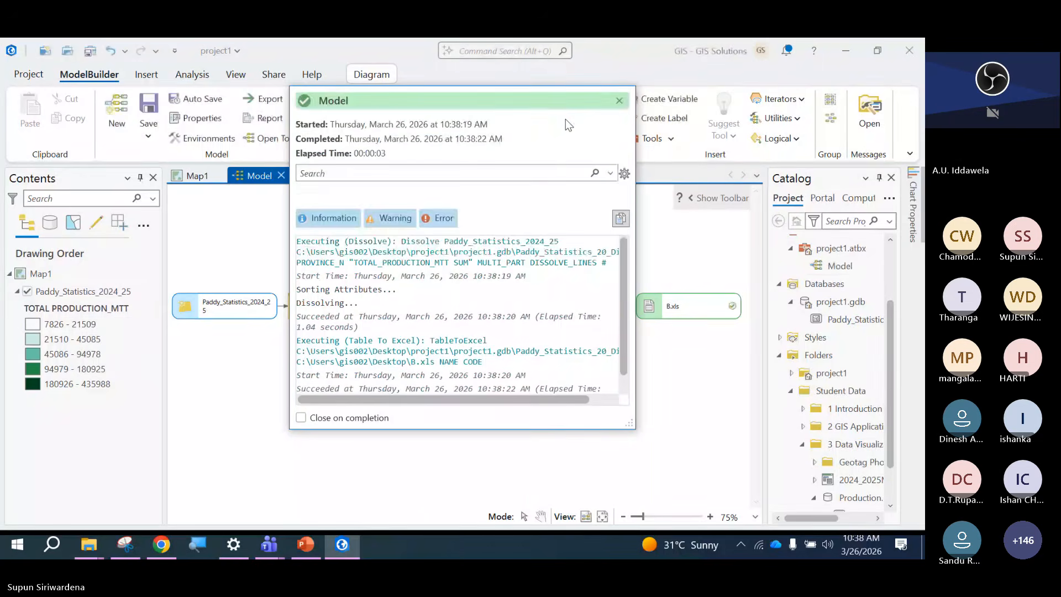
# Open workbook B from the Desktop in Excel and review the exported province-level paddy production table.
pyautogui.click(842, 59)
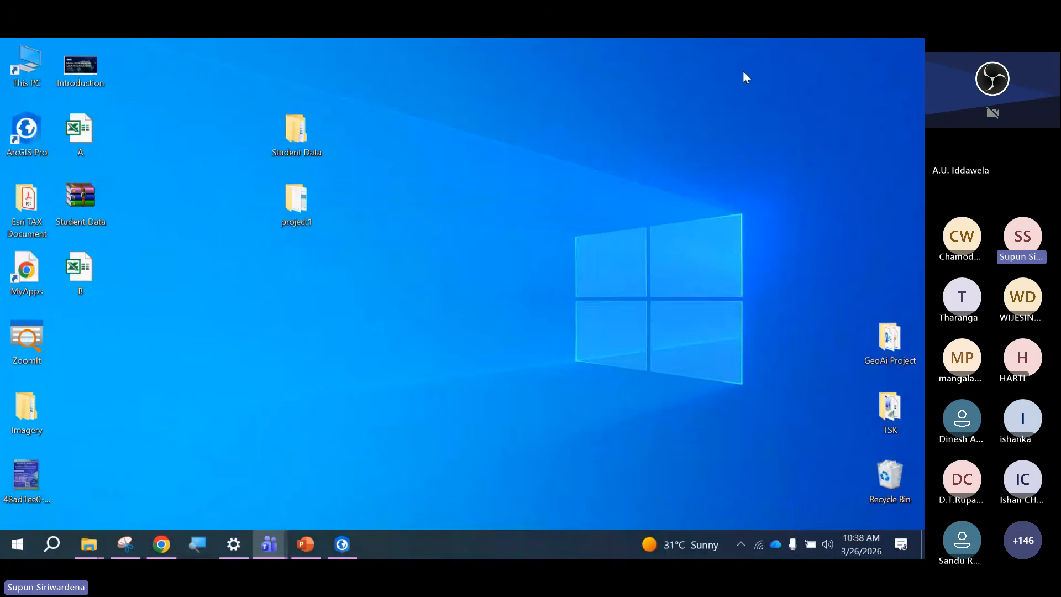
pyautogui.hotkey('ctrl', '1')
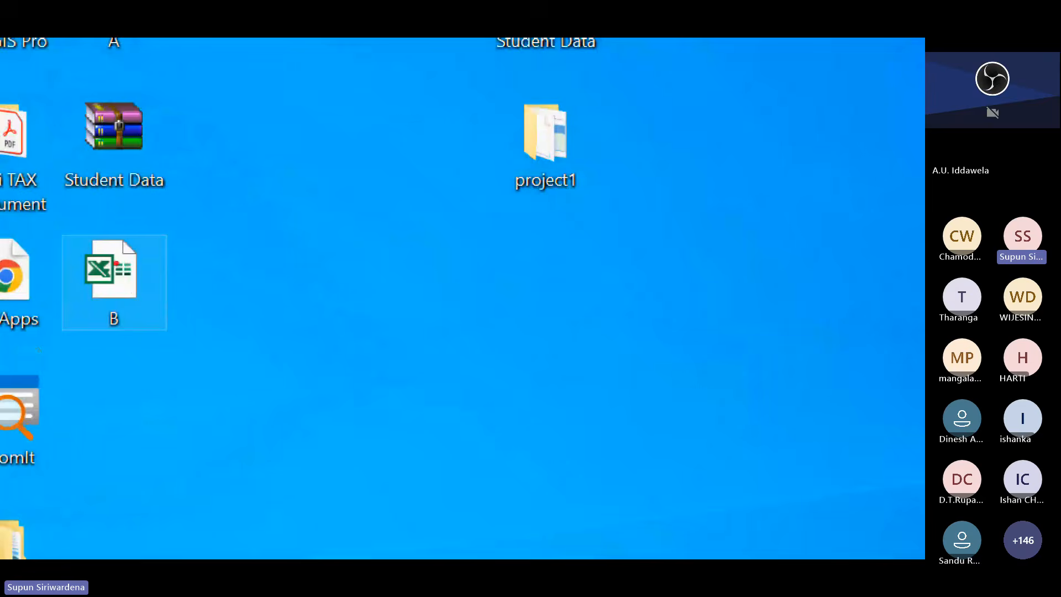
pyautogui.press('Escape')
pyautogui.doubleClick(84, 269)
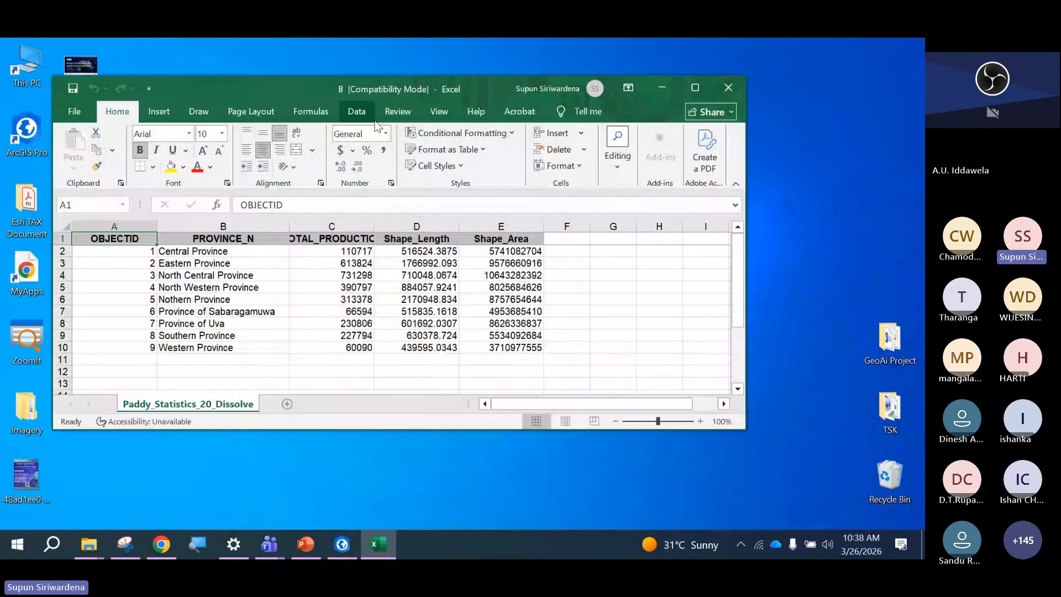
pyautogui.click(695, 88)
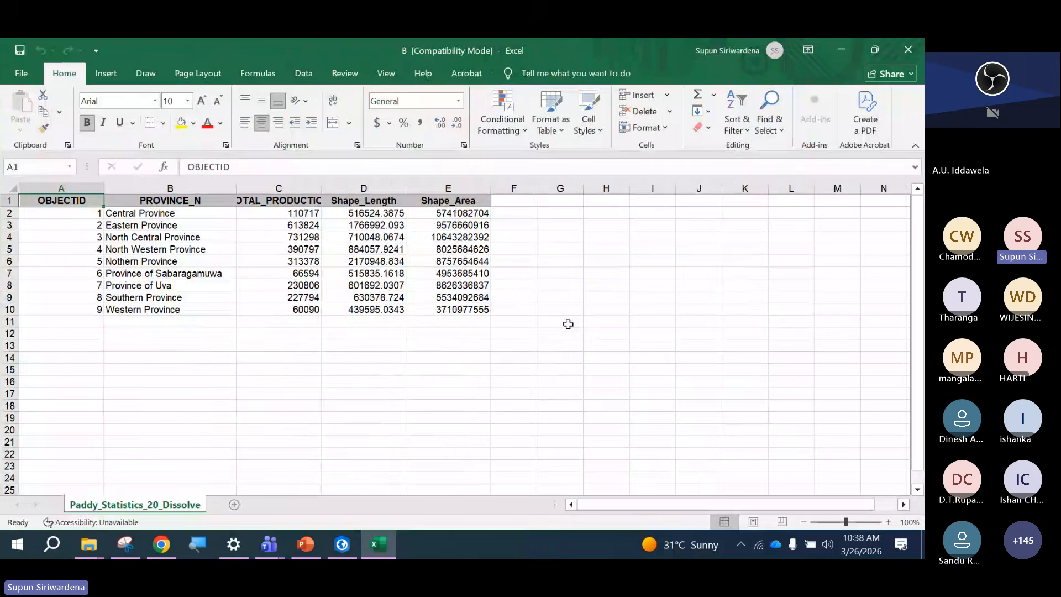
pyautogui.scroll(1, 568, 324)
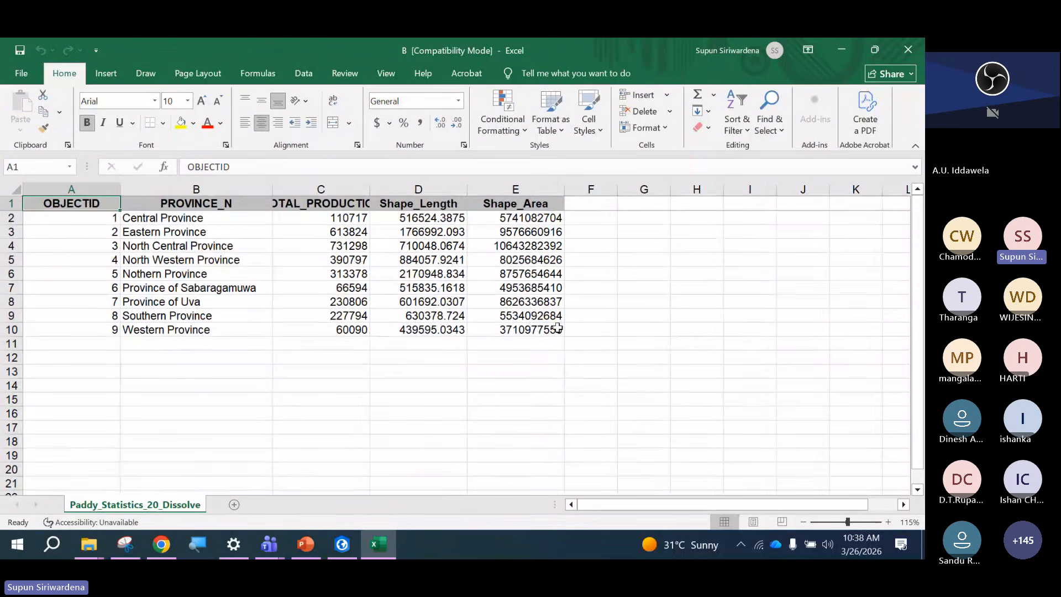
# Return to ArcGIS Pro, dismiss the model's run report, and locate the saved Model in the project1.atbx toolbox.
pyautogui.click(342, 546)
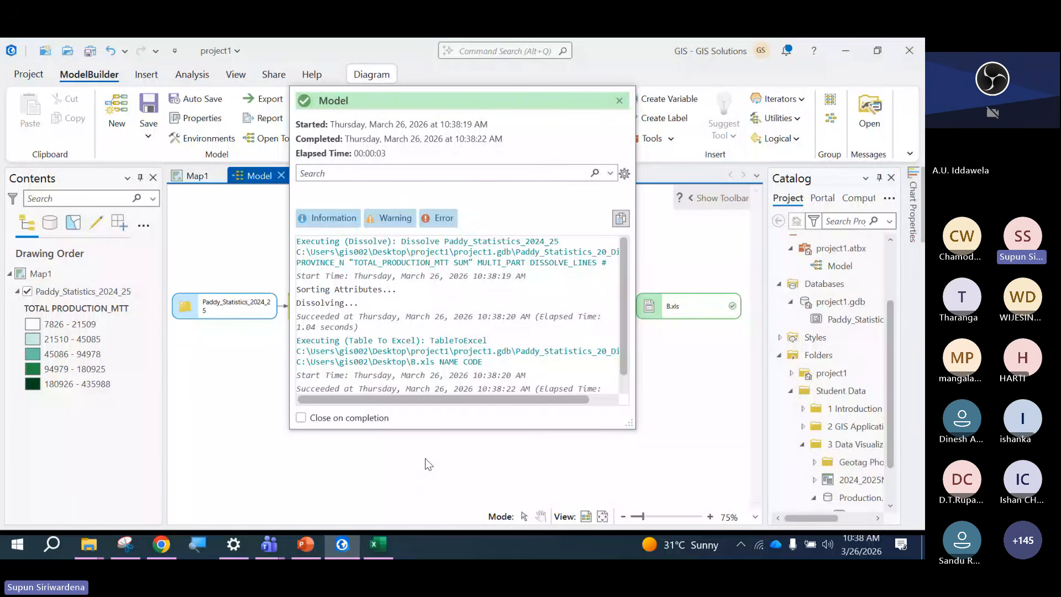
pyautogui.click(619, 101)
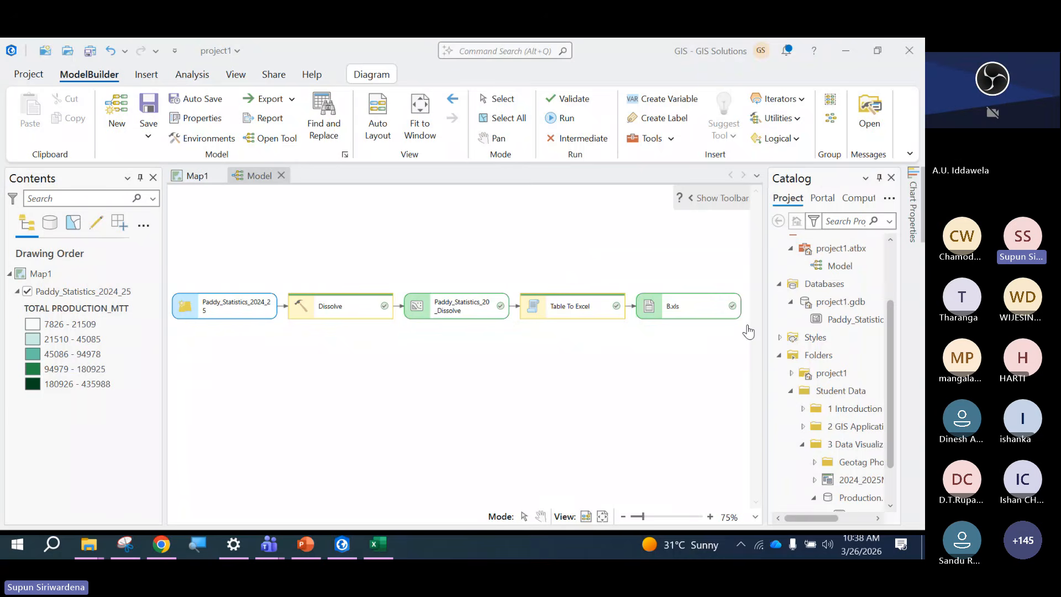
pyautogui.click(732, 334)
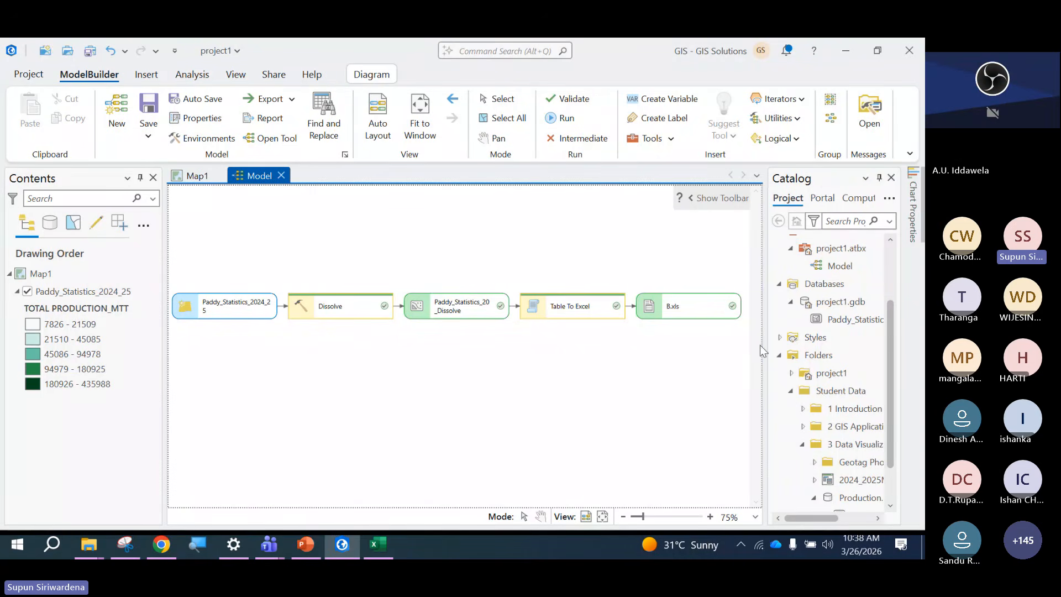
pyautogui.moveTo(763, 345); pyautogui.dragTo(663, 337)
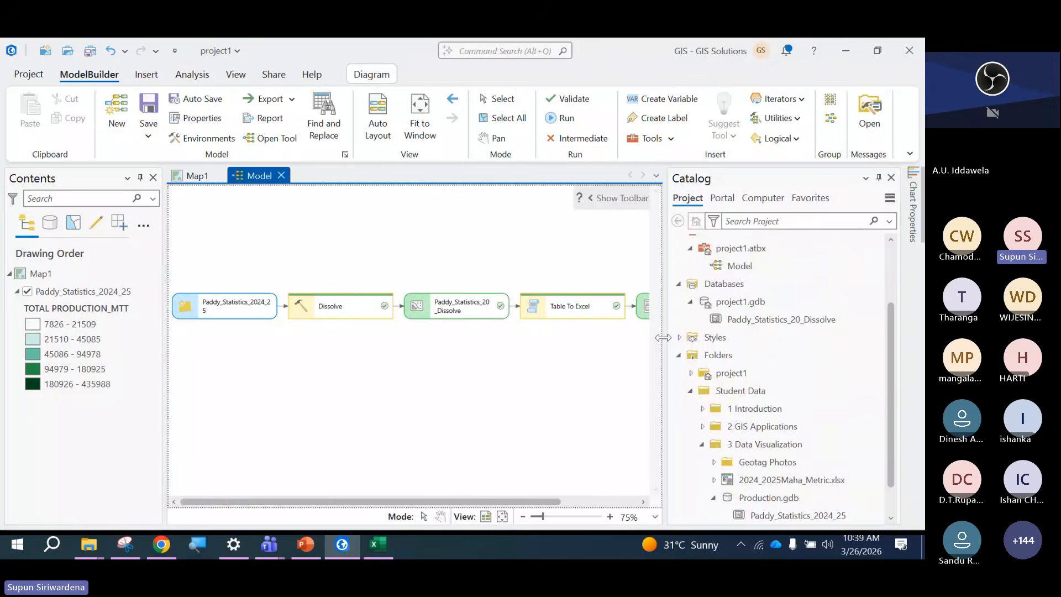
pyautogui.hotkey('ctrl', '1')
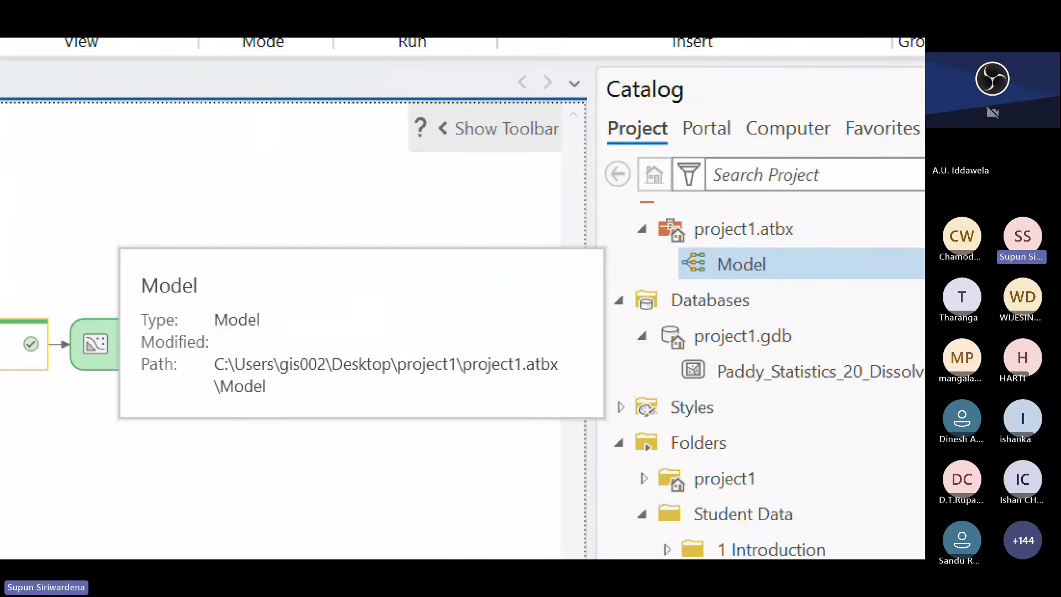
pyautogui.click(738, 267)
pyautogui.moveTo(628, 214); pyautogui.dragTo(835, 293)
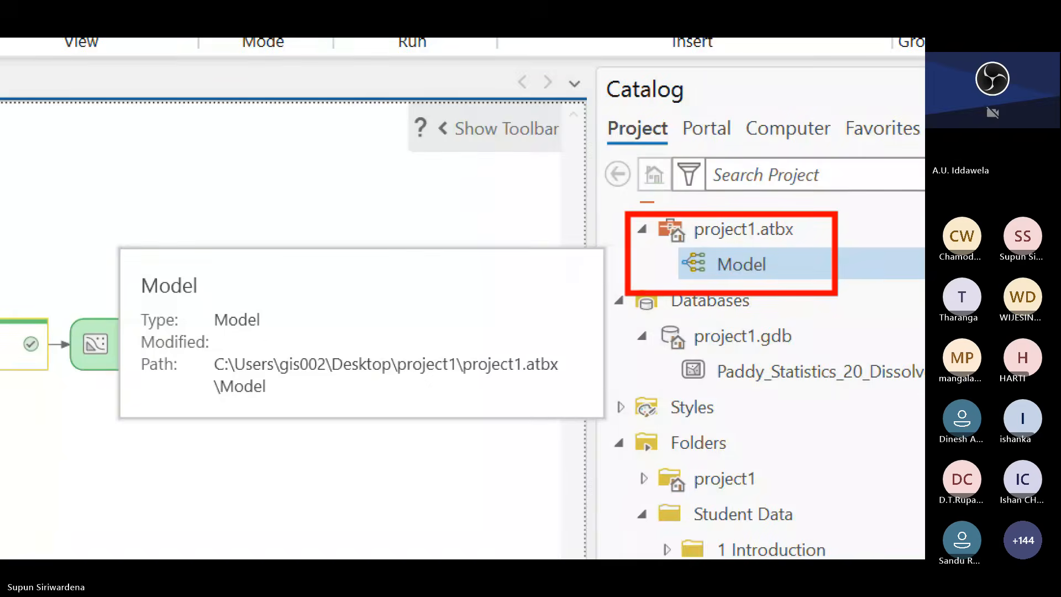
pyautogui.press('Escape')
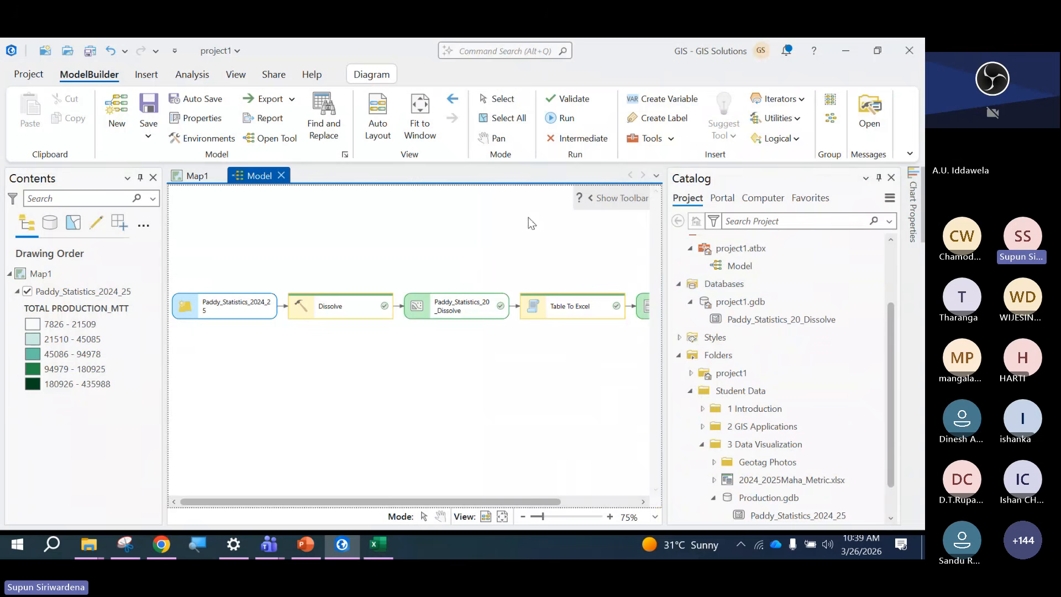
# Close the model diagram saving its changes, and check the parameters of Model when opened as a geoprocessing tool.
pyautogui.click(281, 175)
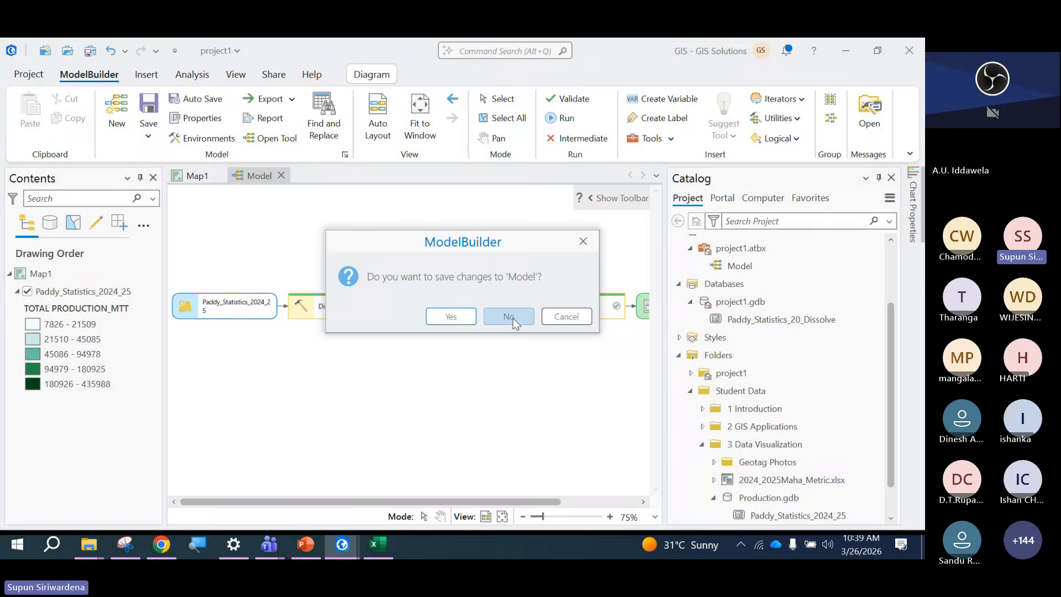
pyautogui.click(452, 318)
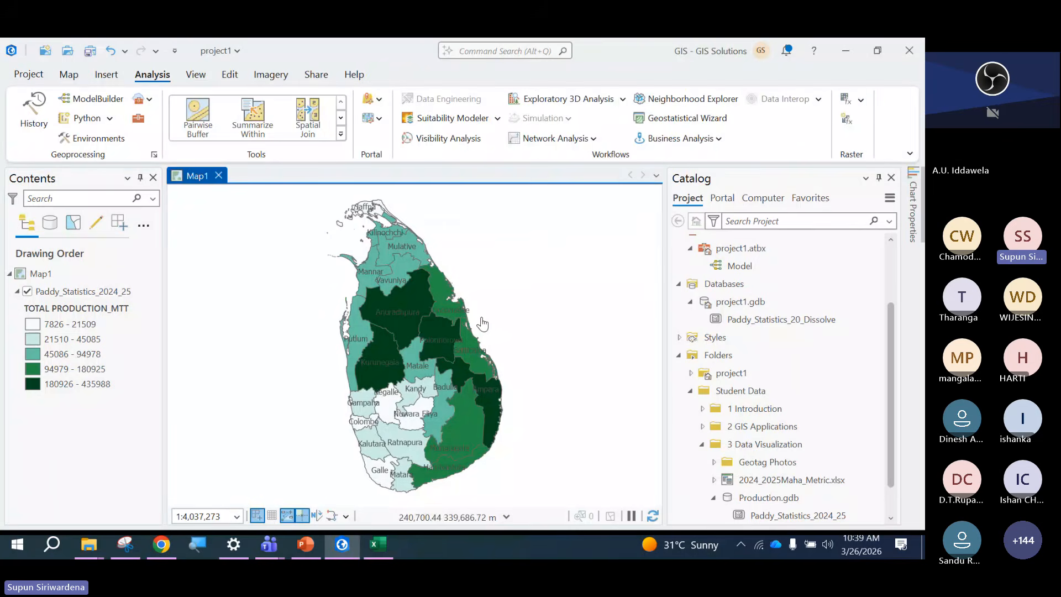
pyautogui.doubleClick(742, 267)
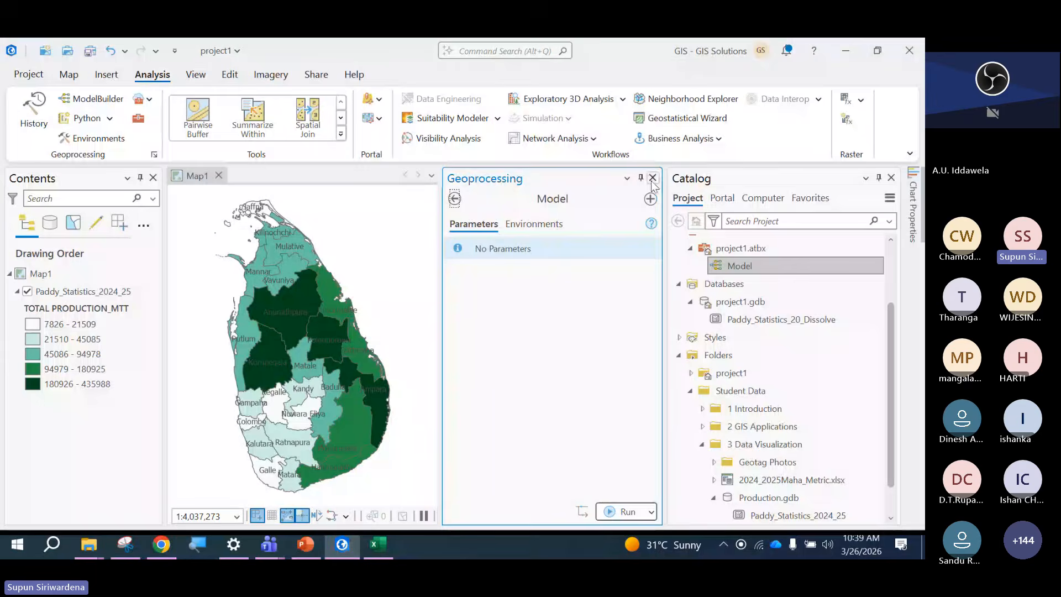
pyautogui.click(652, 179)
# Send the Table To Excel and Dissolve history entries to the Python window and review the generated code.
pyautogui.click(32, 110)
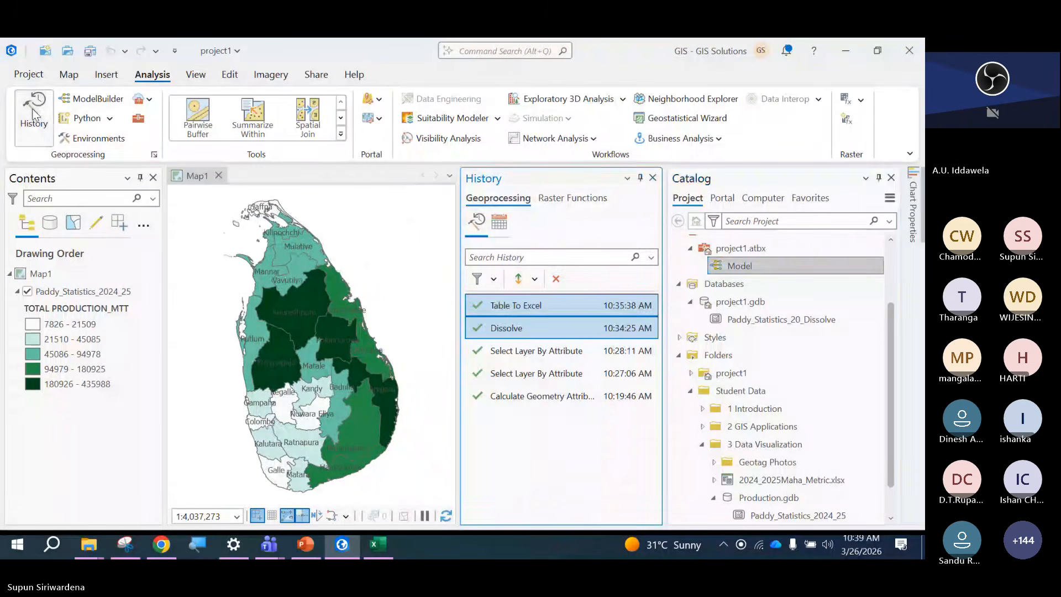
pyautogui.rightClick(508, 308)
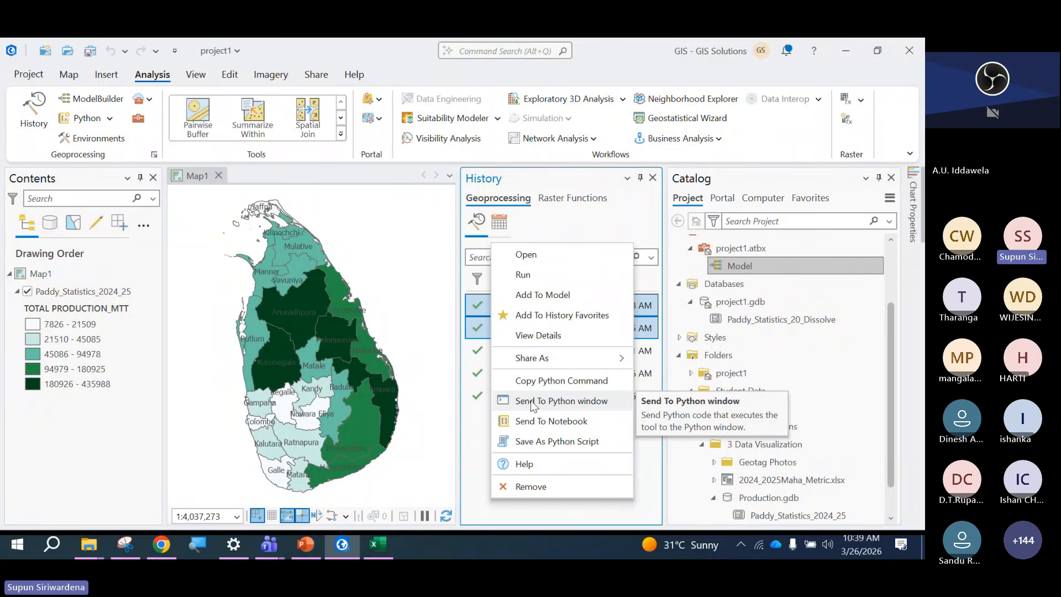
pyautogui.click(534, 407)
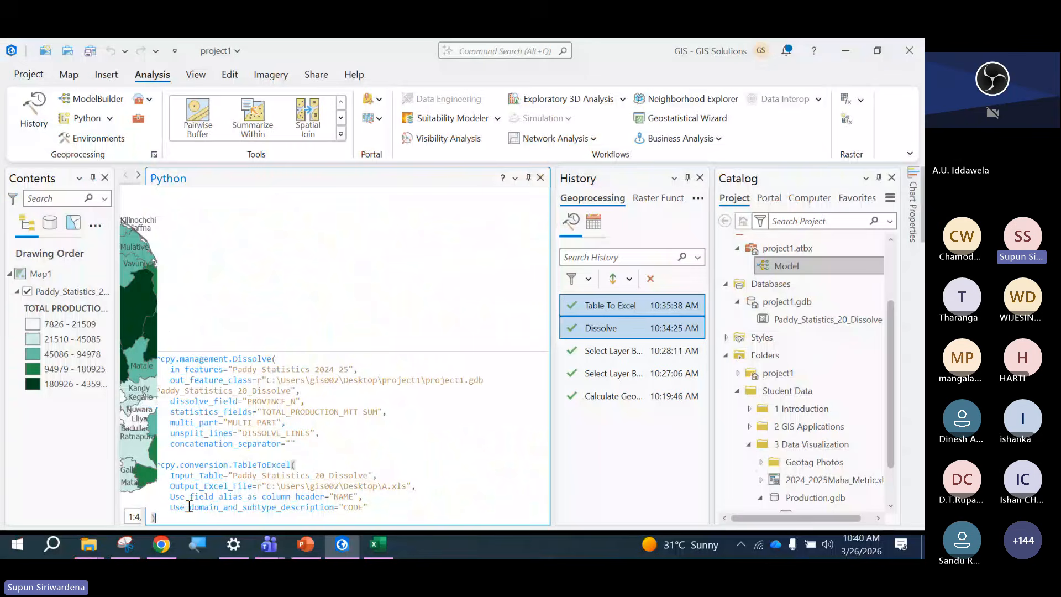
pyautogui.click(540, 178)
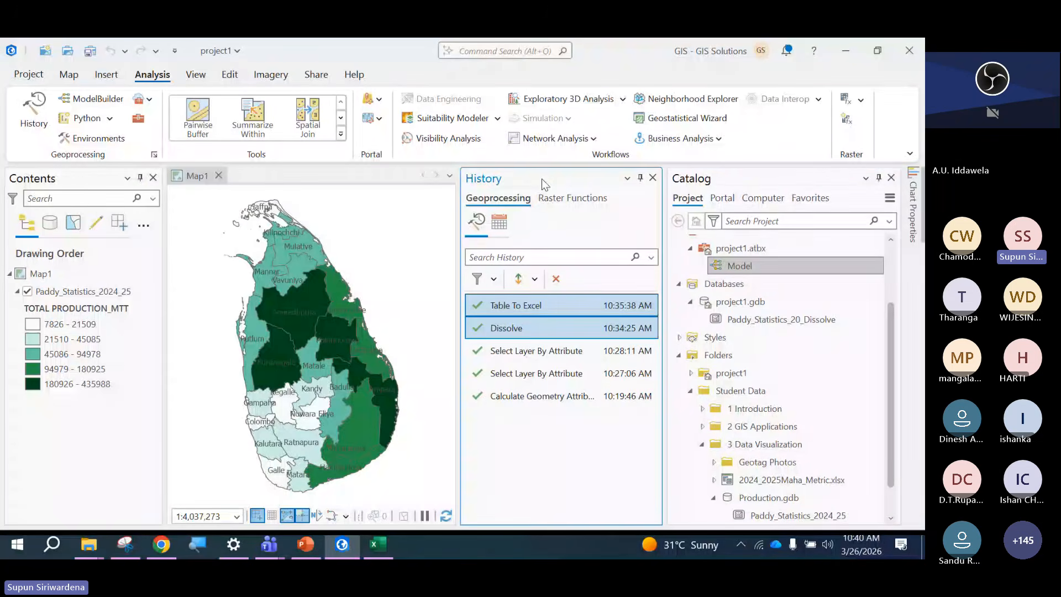
pyautogui.click(653, 178)
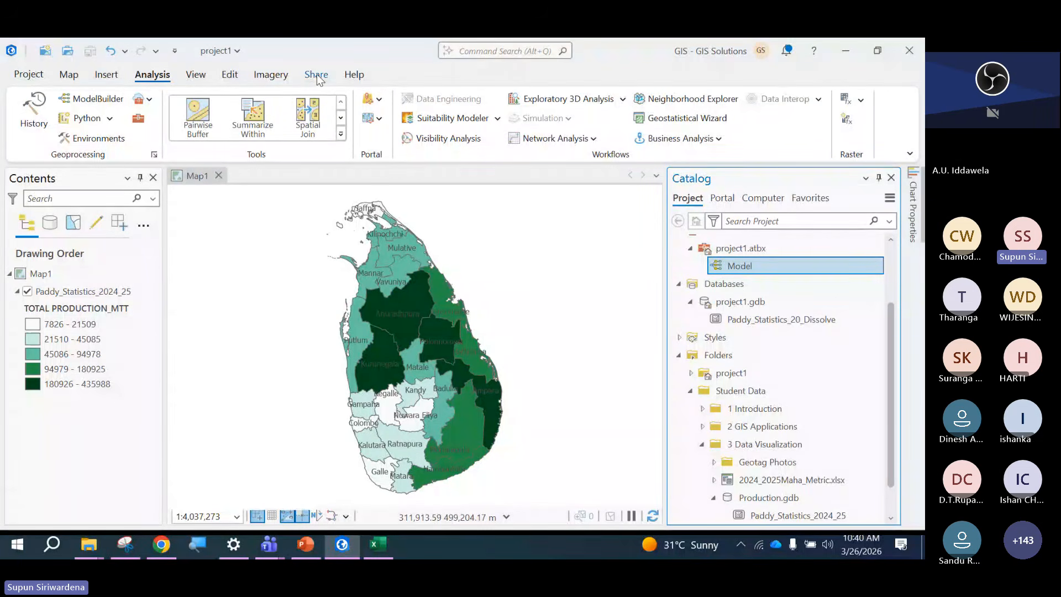
# Show the sharing options for packaging the project and publishing Map1 as a web map or web layer.
pyautogui.click(318, 75)
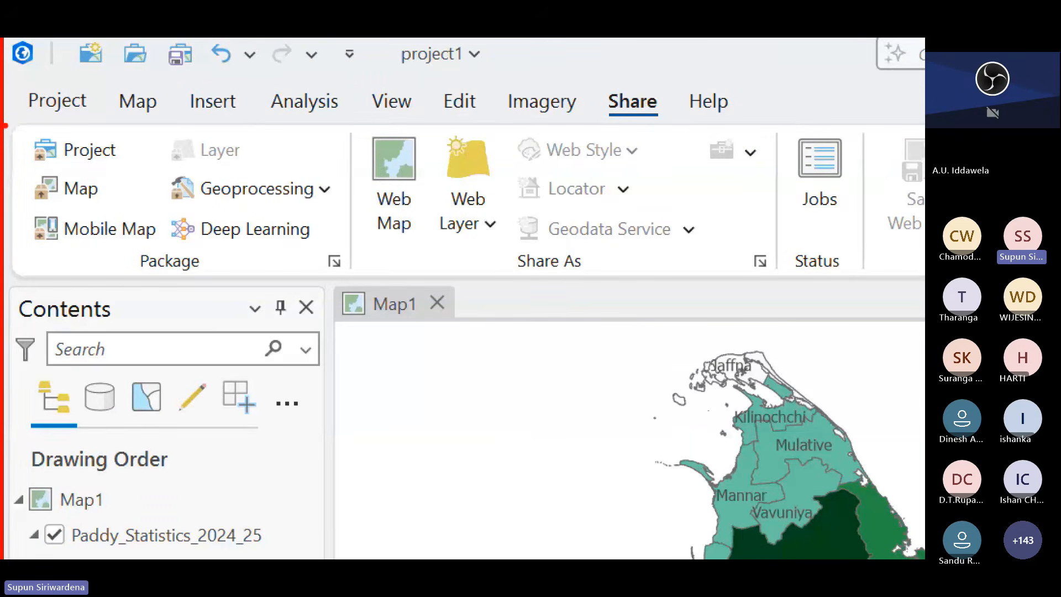
pyautogui.moveTo(2, 116); pyautogui.dragTo(257, 211)
pyautogui.moveTo(256, 211); pyautogui.dragTo(354, 280)
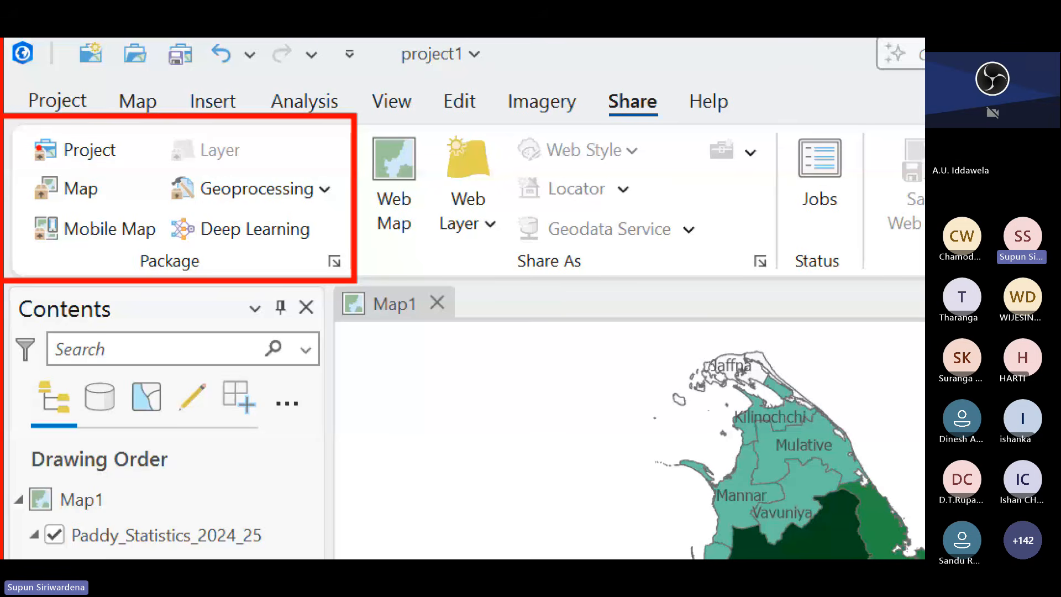
pyautogui.press('Escape')
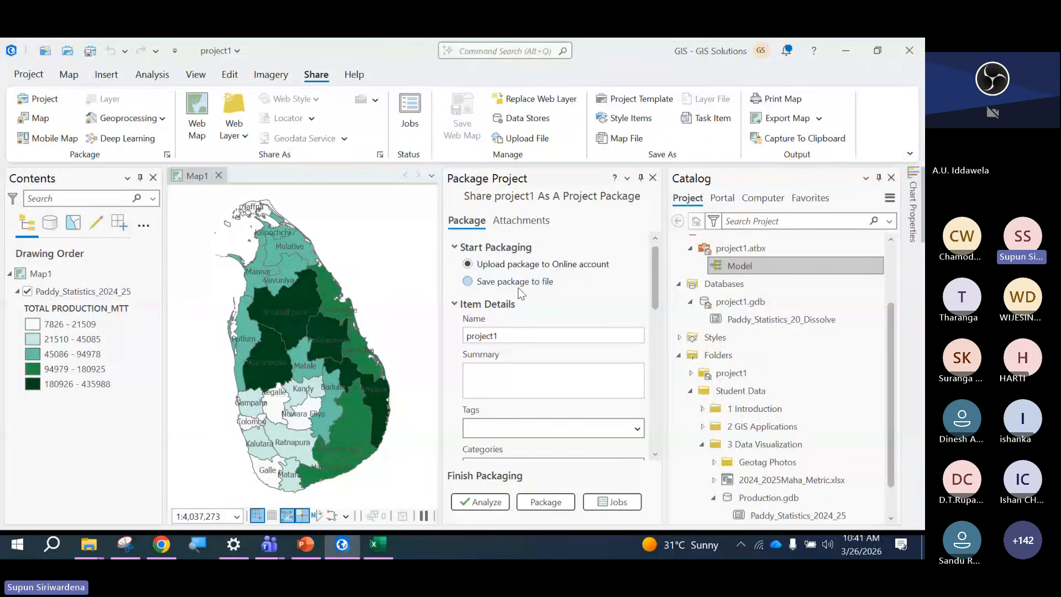
pyautogui.hotkey('ctrl', '1')
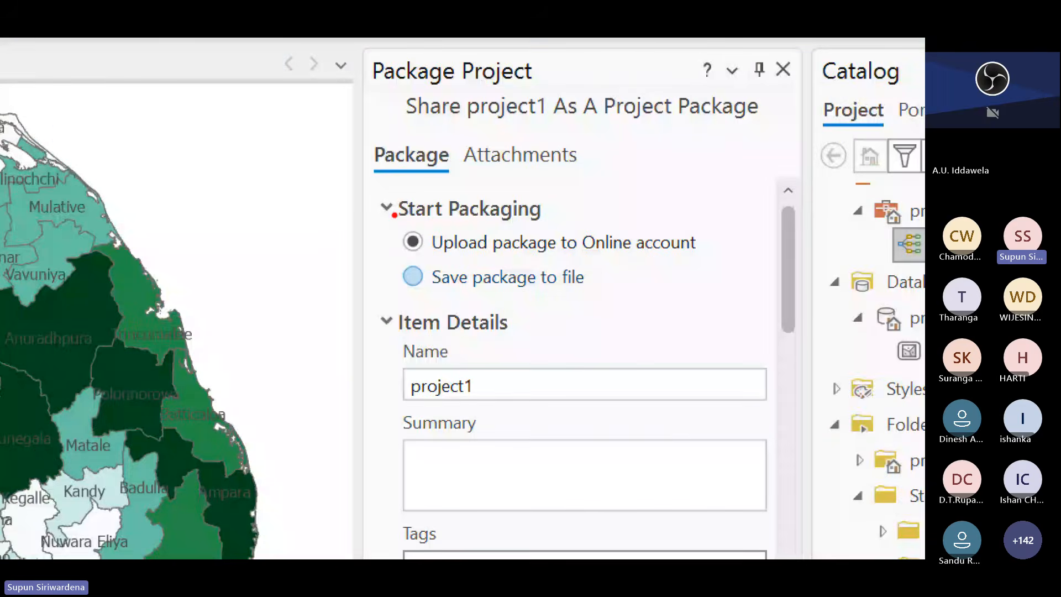
pyautogui.moveTo(392, 216)
pyautogui.mouseDown()
pyautogui.moveTo(630, 261)
pyautogui.moveTo(721, 263)
pyautogui.mouseUp()
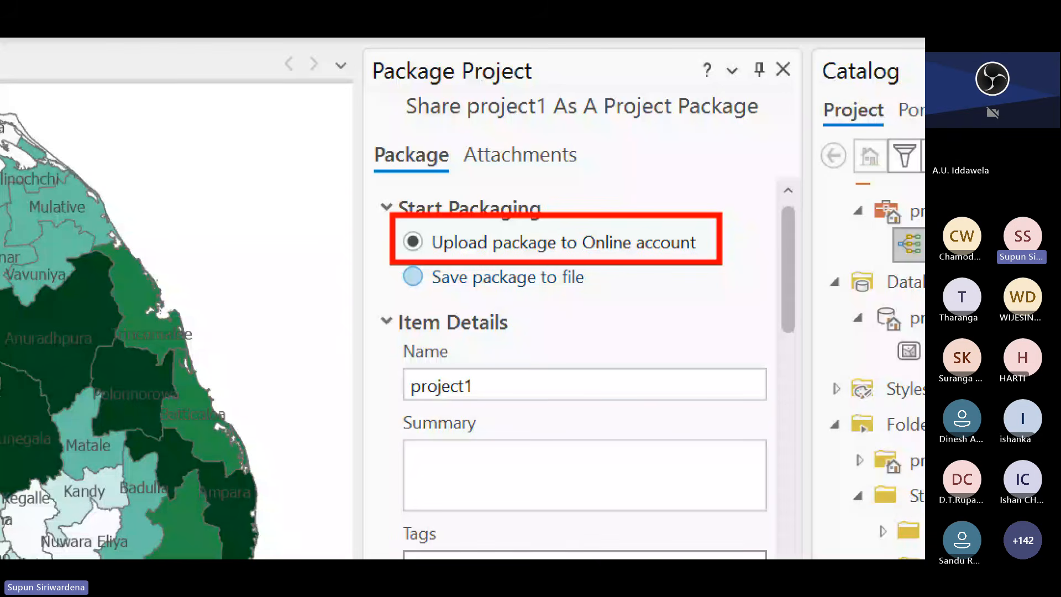
pyautogui.press('Escape')
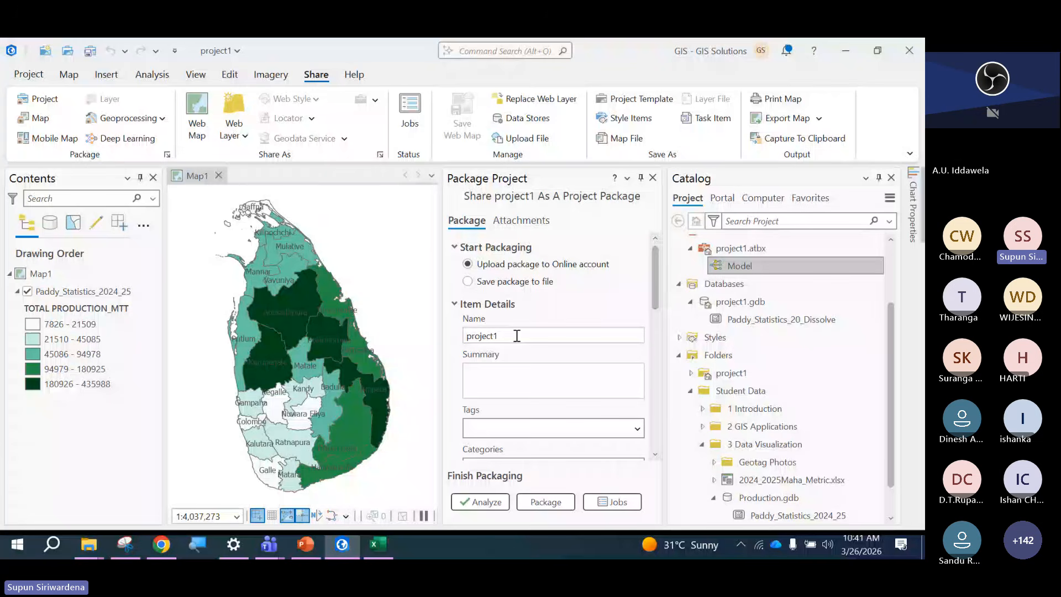
# Set the project package's summary to "Paddy Production" and package project1 for upload to the online account.
pyautogui.click(511, 378)
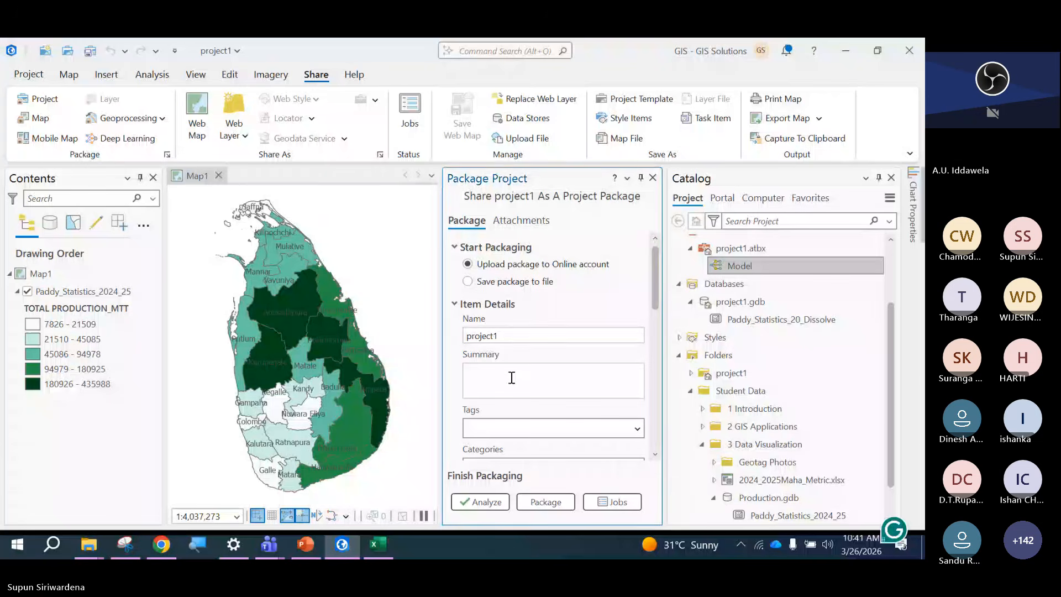
pyautogui.write('P')
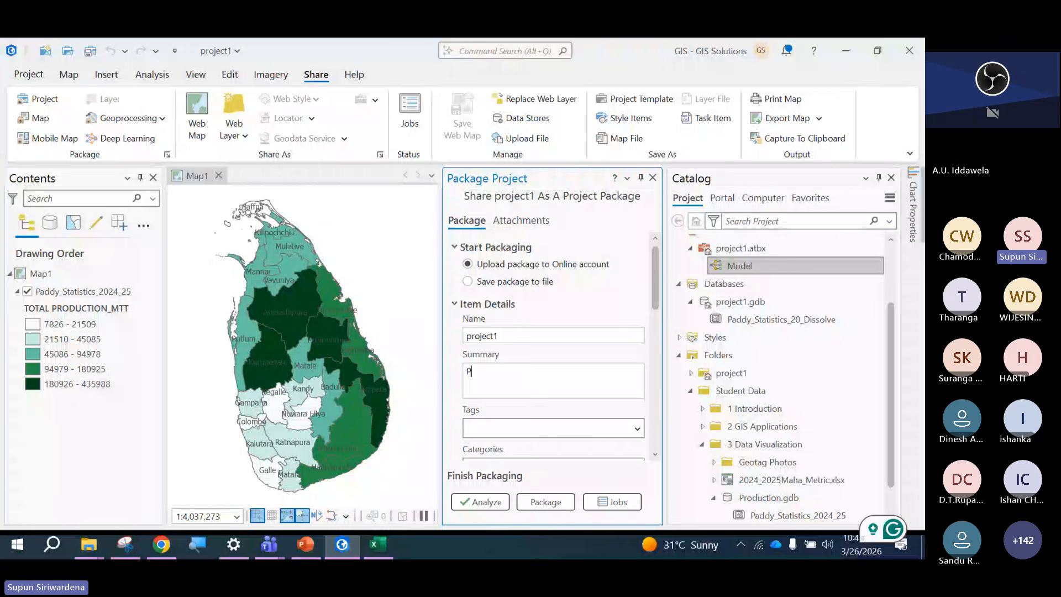
pyautogui.write('add')
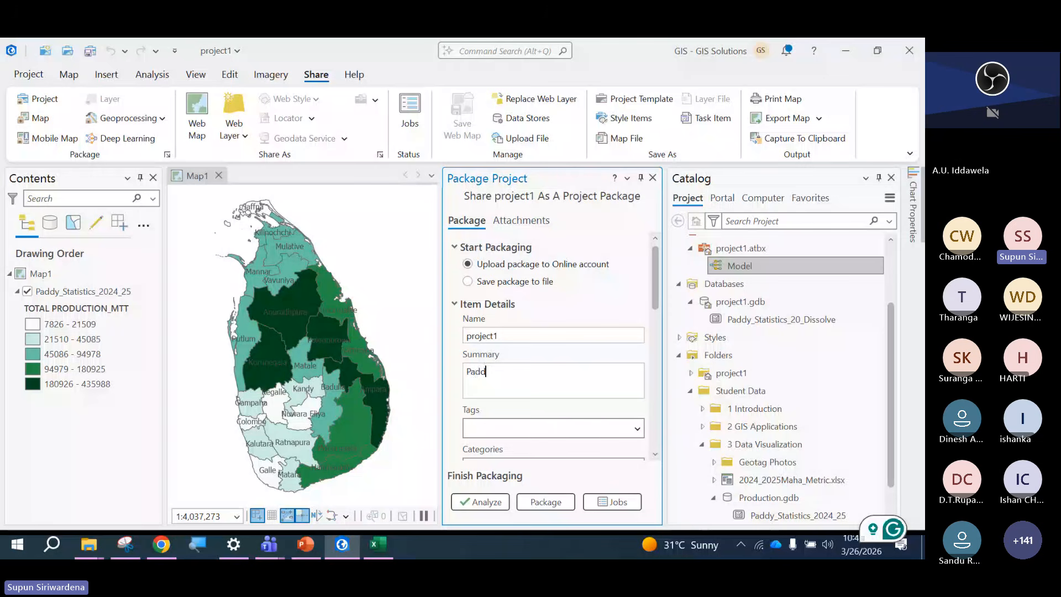
pyautogui.write('y Production')
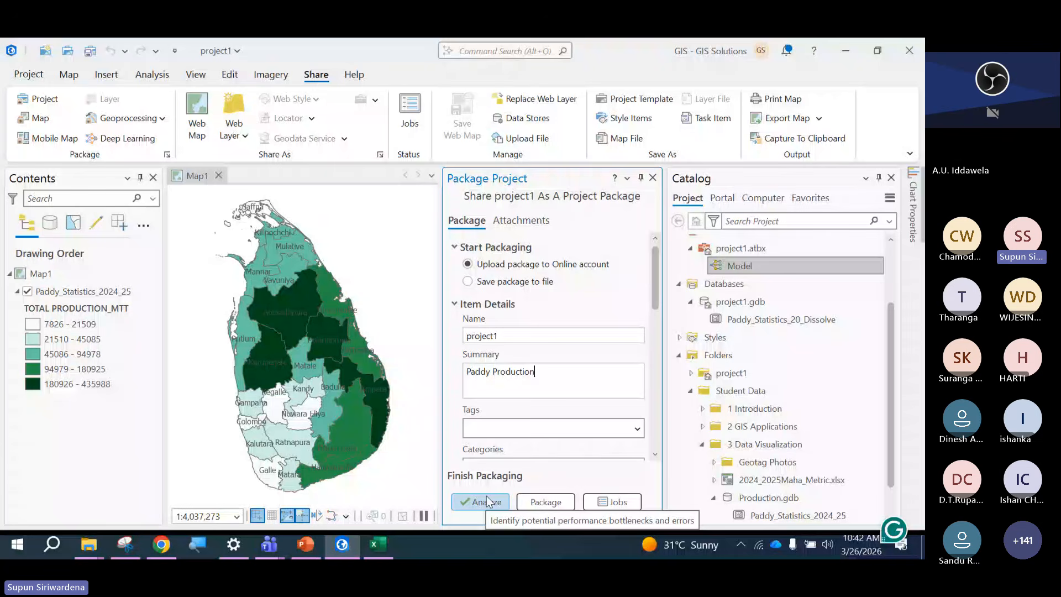
pyautogui.moveTo(655, 296); pyautogui.dragTo(665, 423)
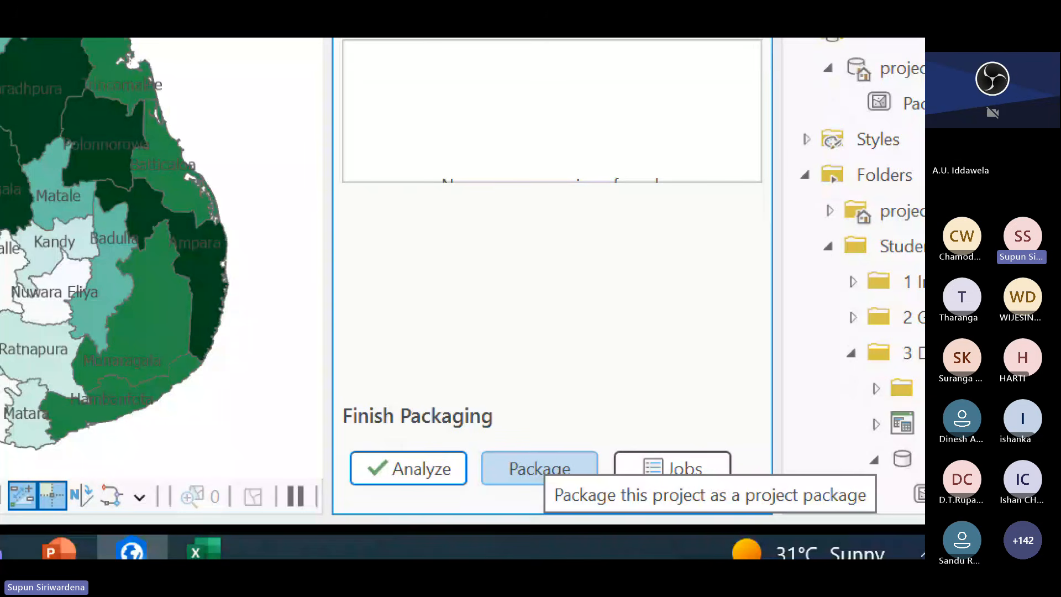
pyautogui.click(539, 468)
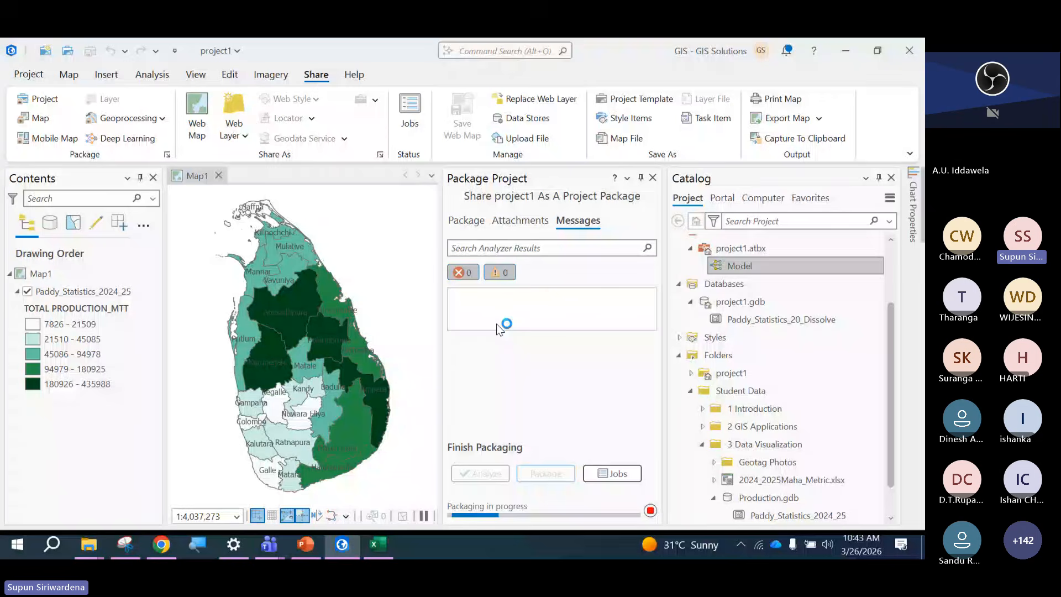
# Switch to Chrome, close the "Create a project" and Sinabang earthquake pages, and open the GIS Solutions portal's home page.
pyautogui.click(162, 545)
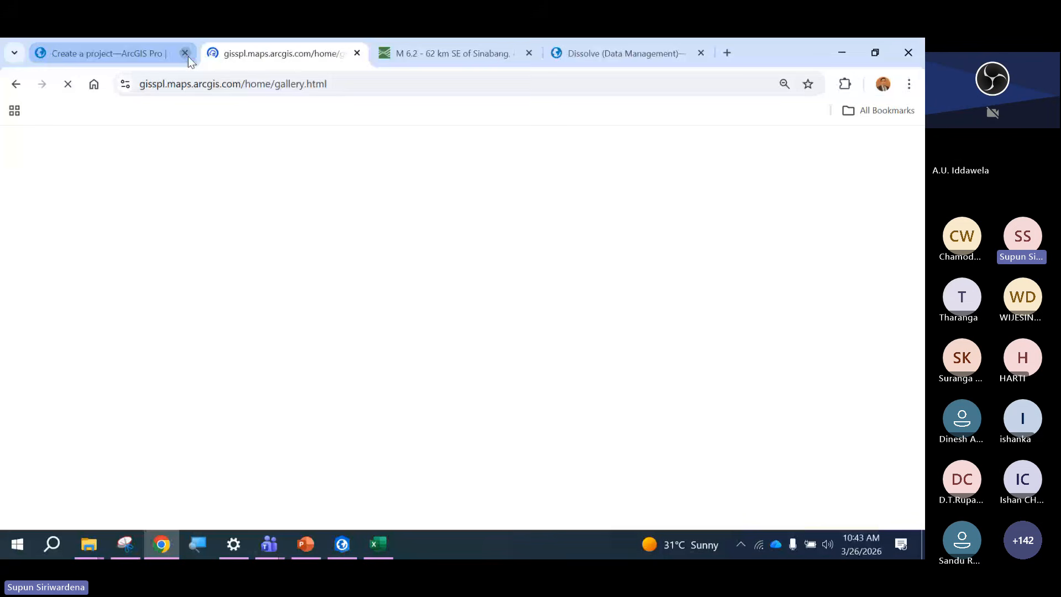
pyautogui.click(186, 53)
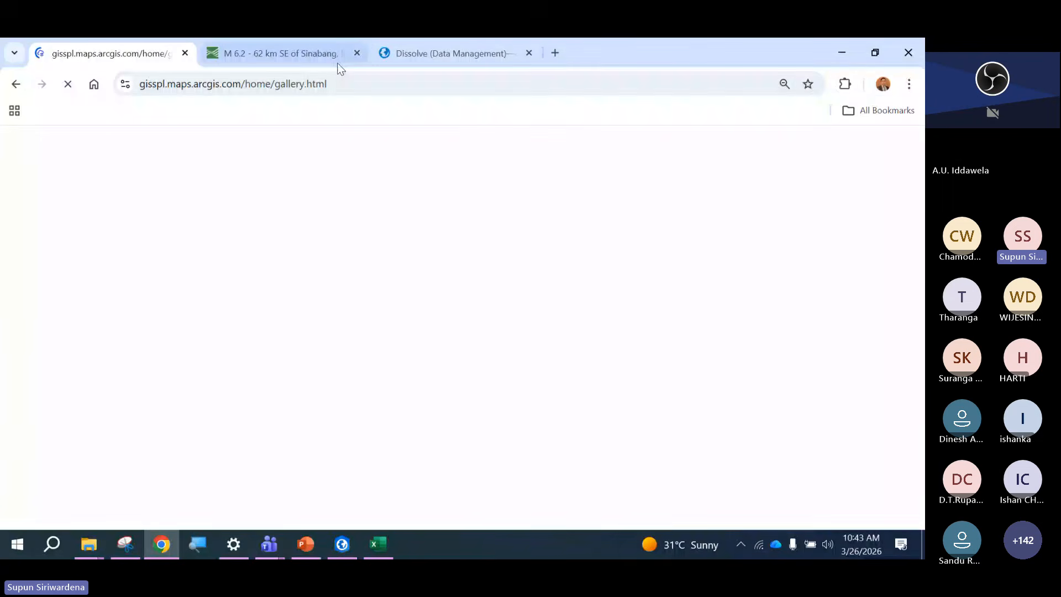
pyautogui.click(357, 53)
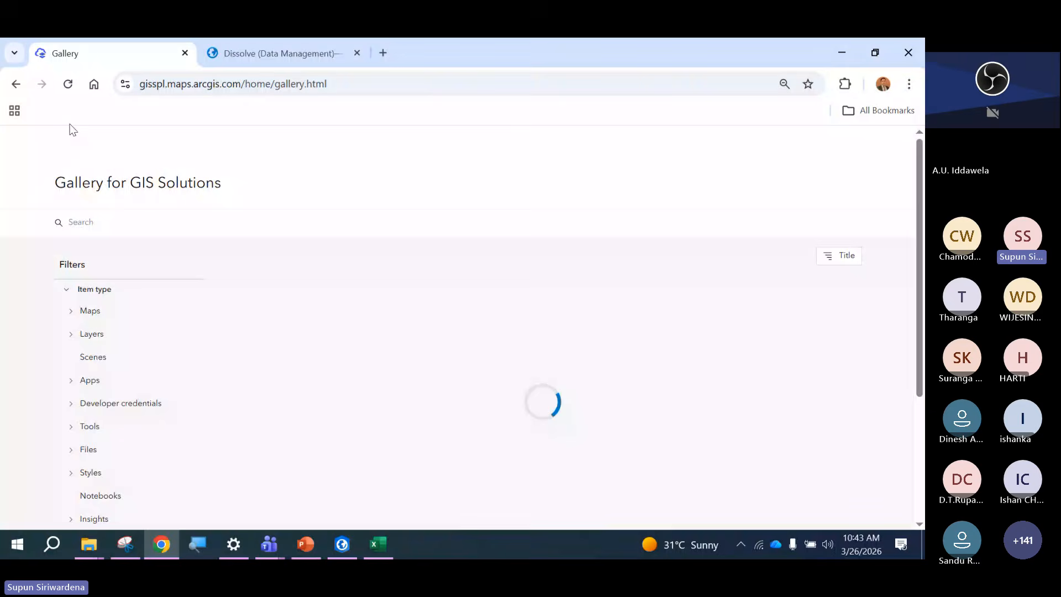
pyautogui.click(67, 141)
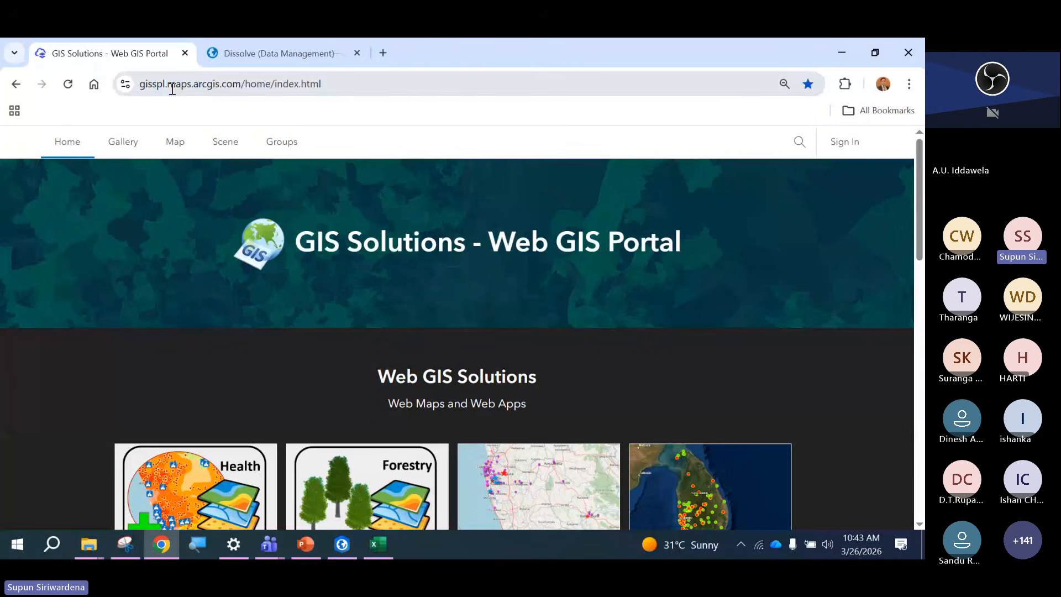
pyautogui.click(845, 52)
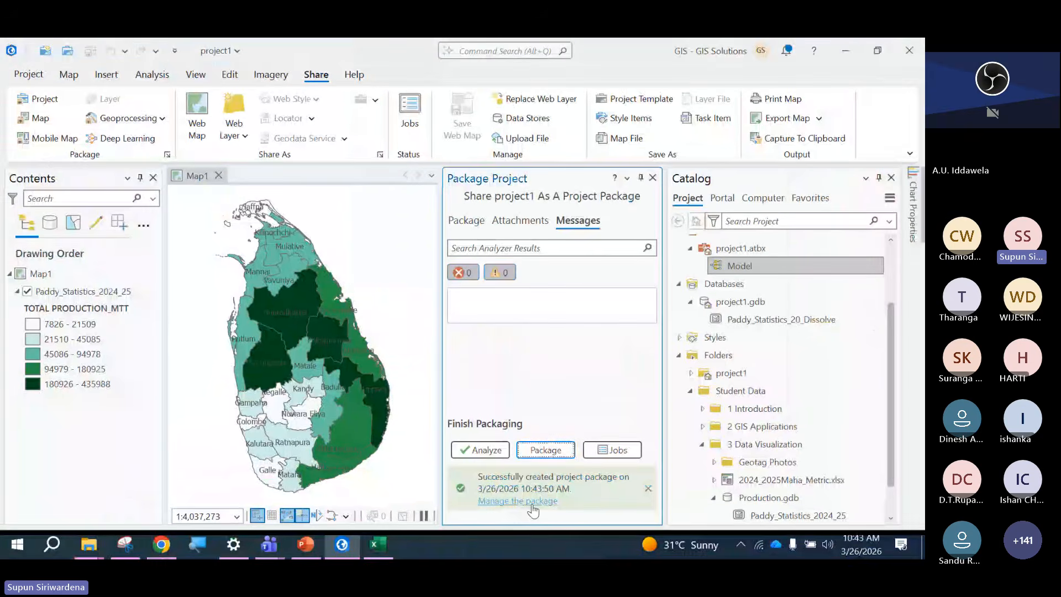
# Open the online item page of the newly created project package and review its details, tags and sharing.
pyautogui.click(431, 471)
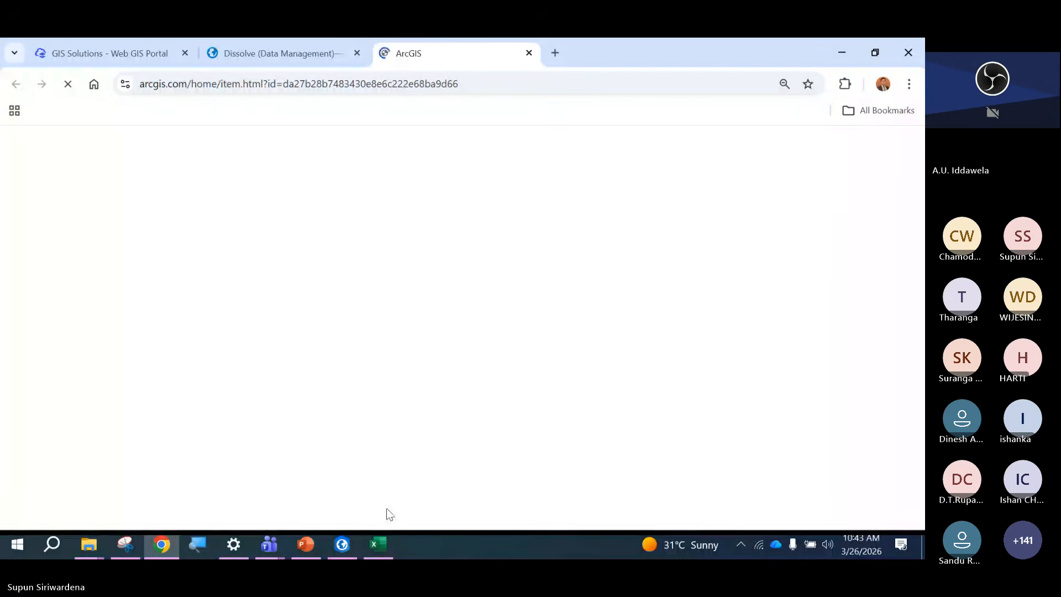
pyautogui.click(346, 544)
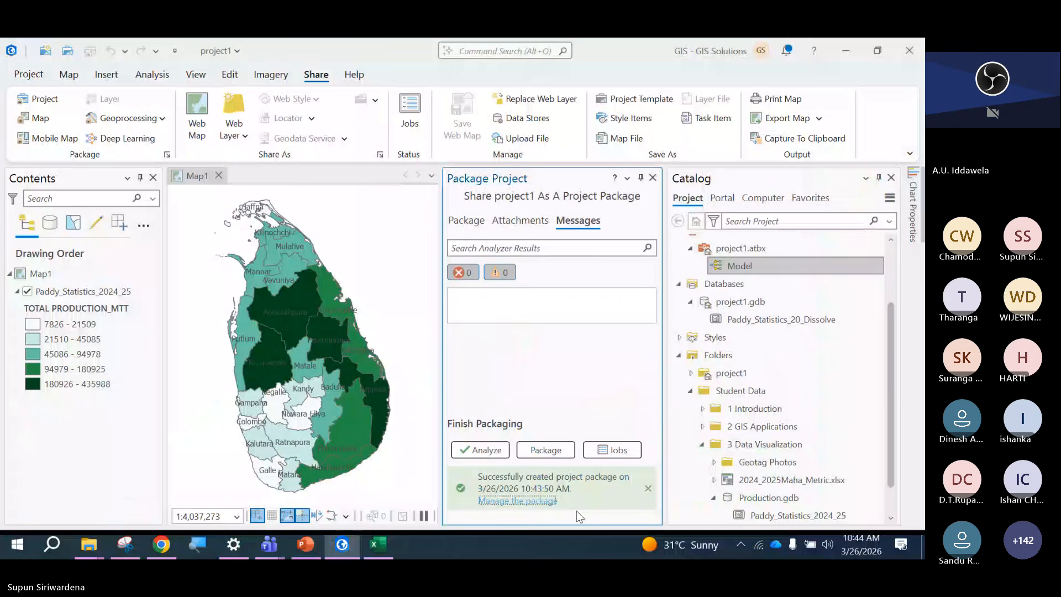
pyautogui.click(171, 544)
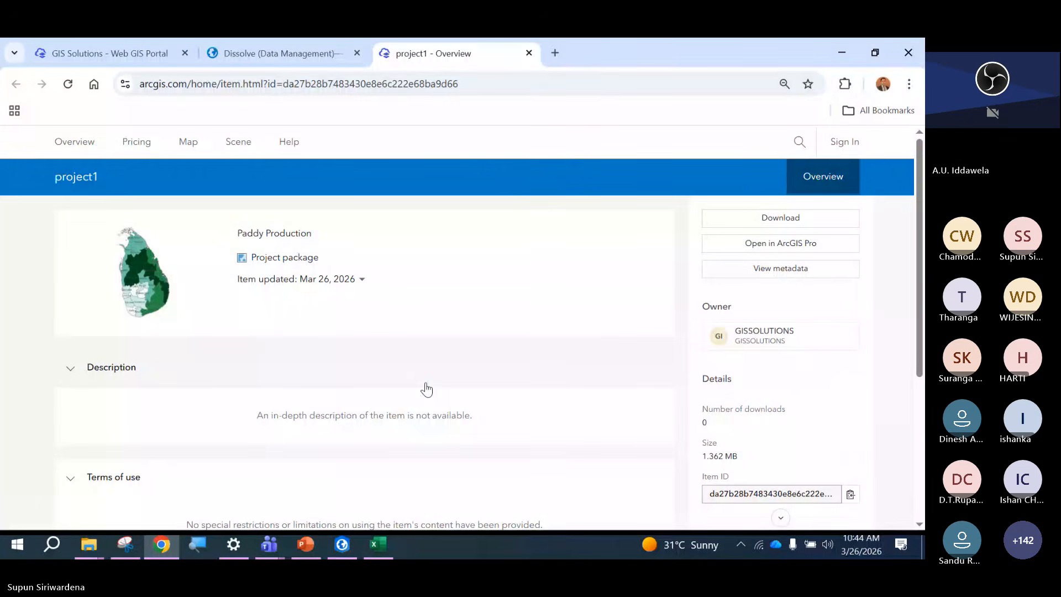
pyautogui.scroll(-3, 426, 387)
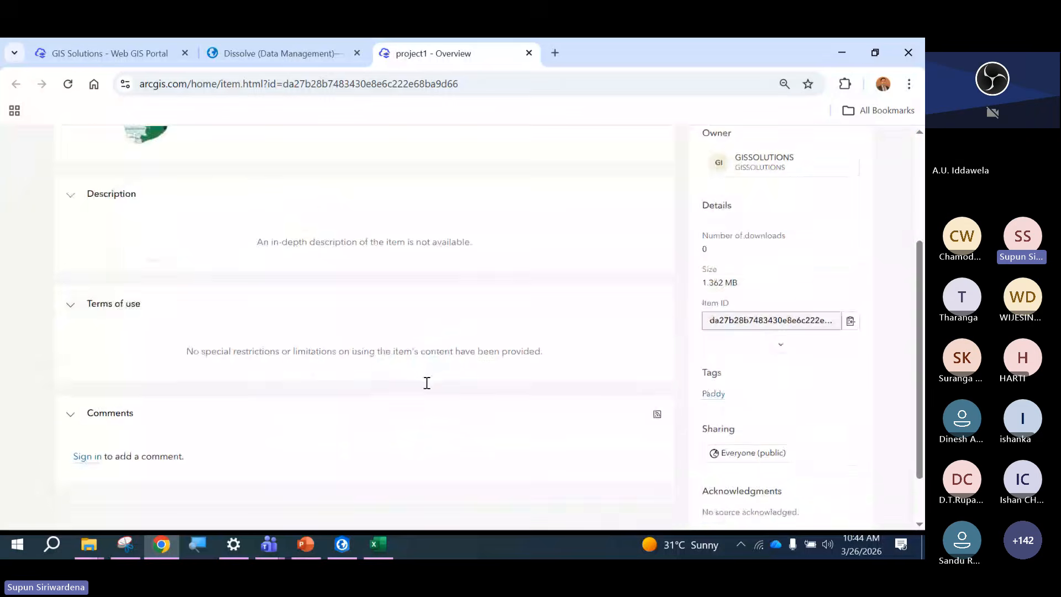
pyautogui.scroll(3, 427, 383)
pyautogui.scroll(1, 426, 383)
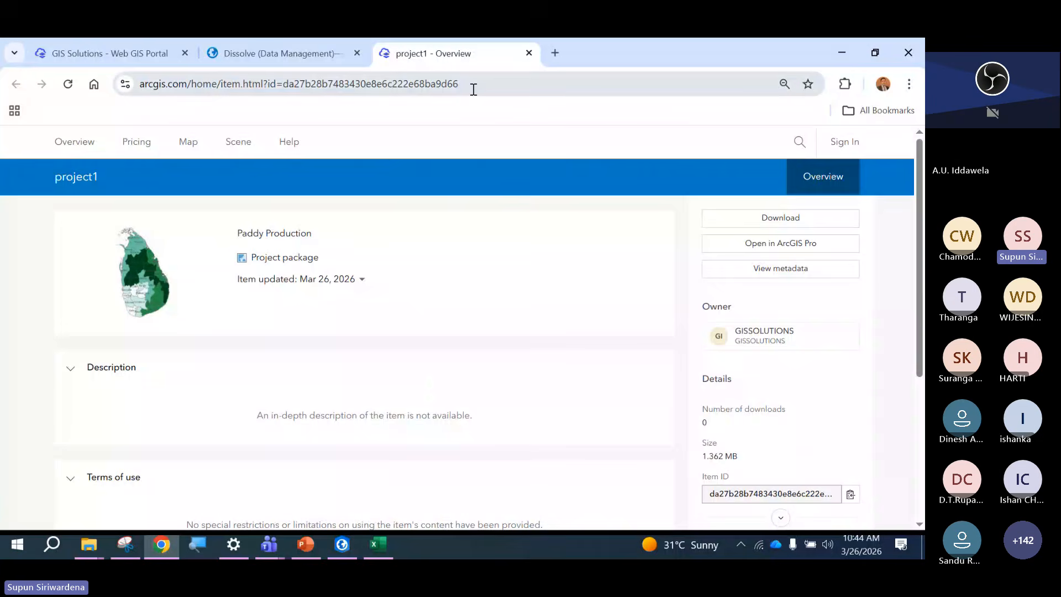
# Select the full web address of the project1 item page.
pyautogui.click(474, 90)
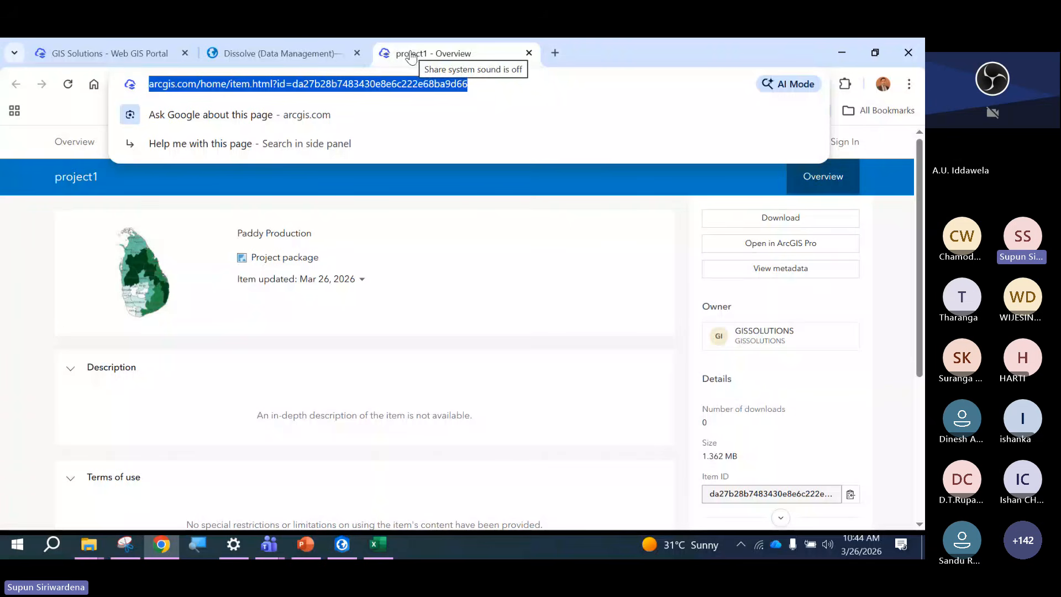
pyautogui.click(595, 58)
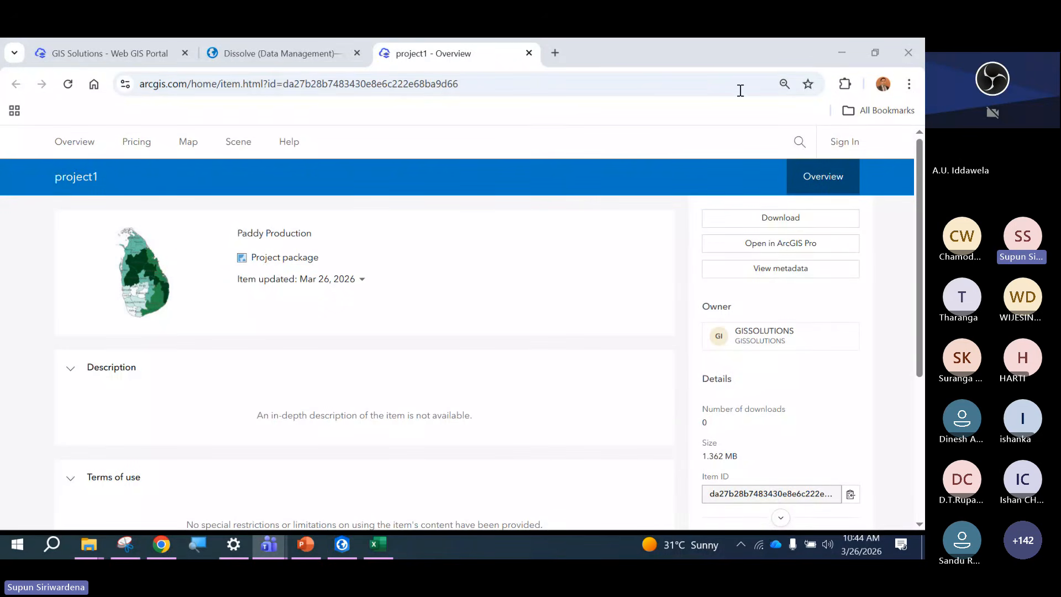
pyautogui.hotkey('ctrl', 'l')
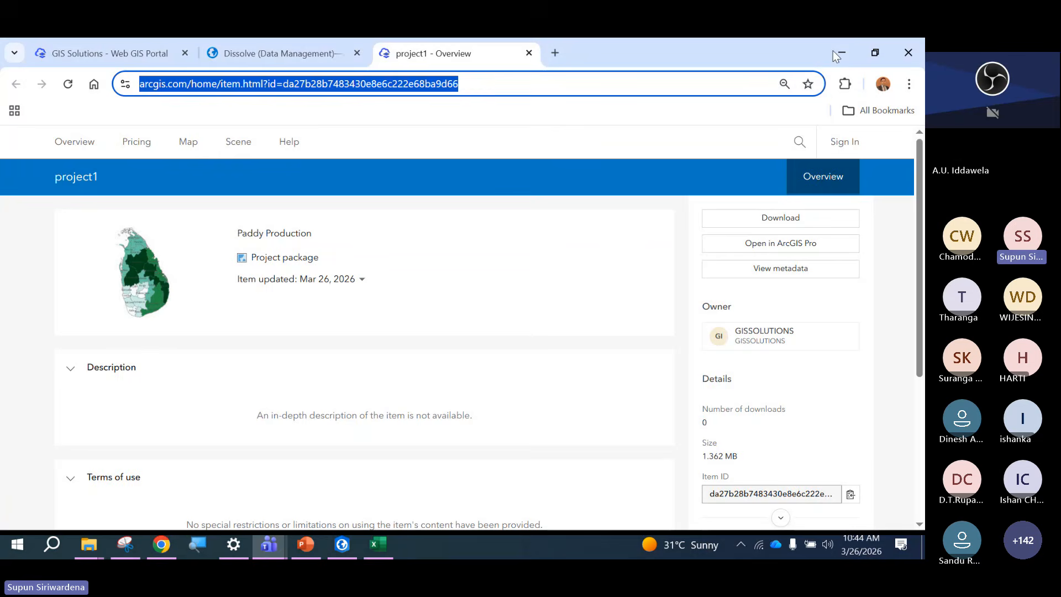
# Return to ArcGIS Pro, close the Package Project pane and save the project.
pyautogui.click(834, 51)
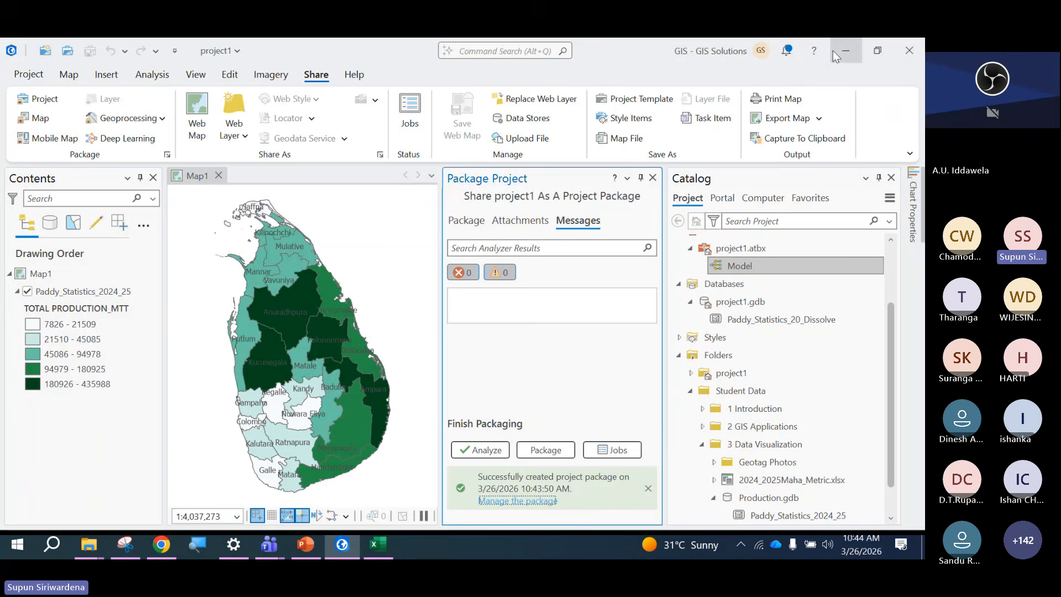
pyautogui.click(652, 178)
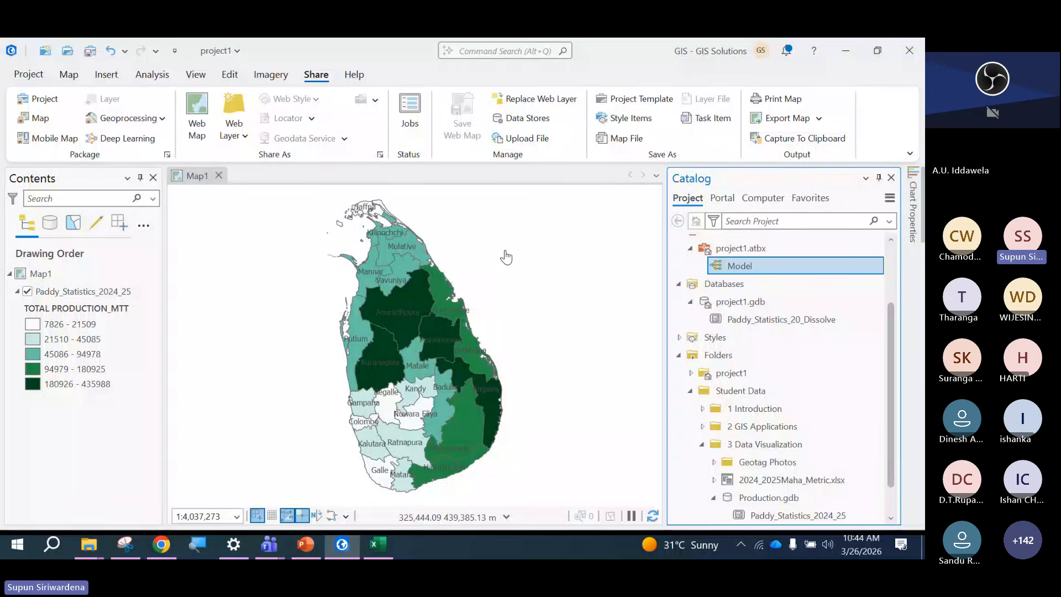
pyautogui.hotkey('ctrl', 's')
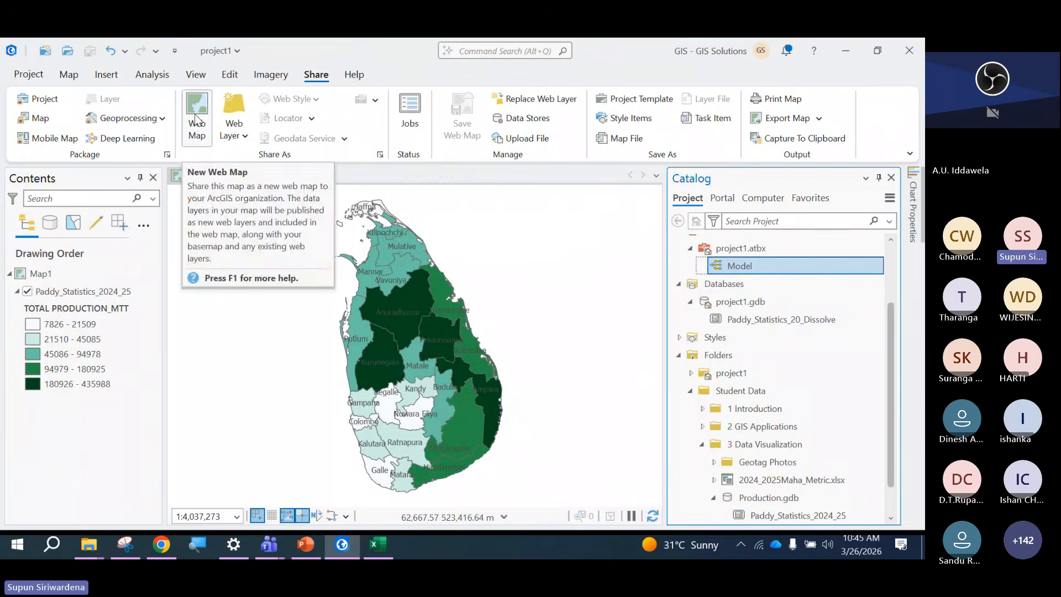
# Start sharing Map1 as a new web map and name it "Paddy Production 2025".
pyautogui.click(197, 120)
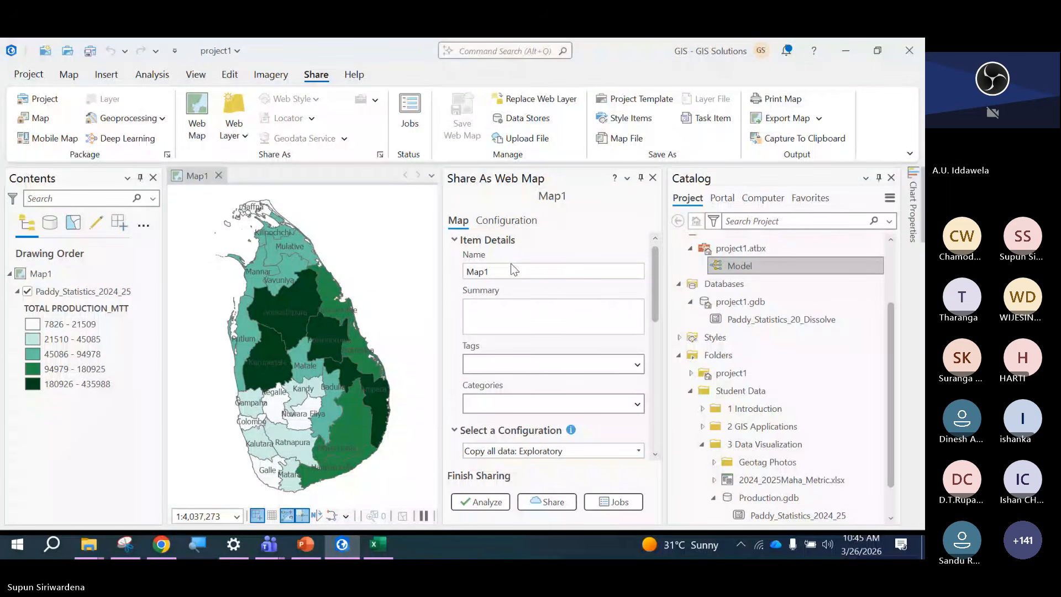
pyautogui.moveTo(511, 265); pyautogui.dragTo(464, 271)
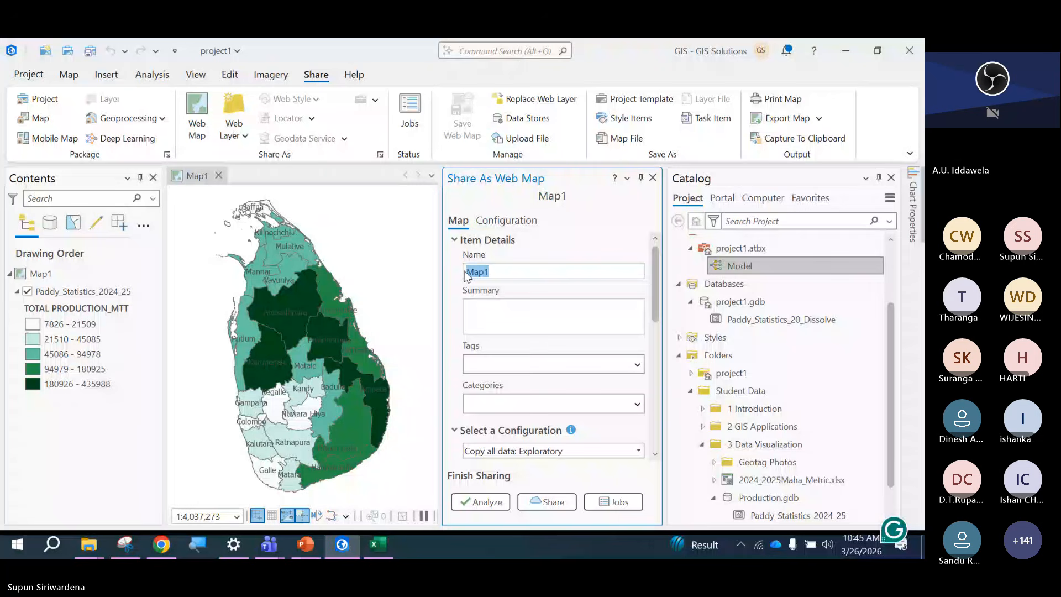
pyautogui.write('Paddy ')
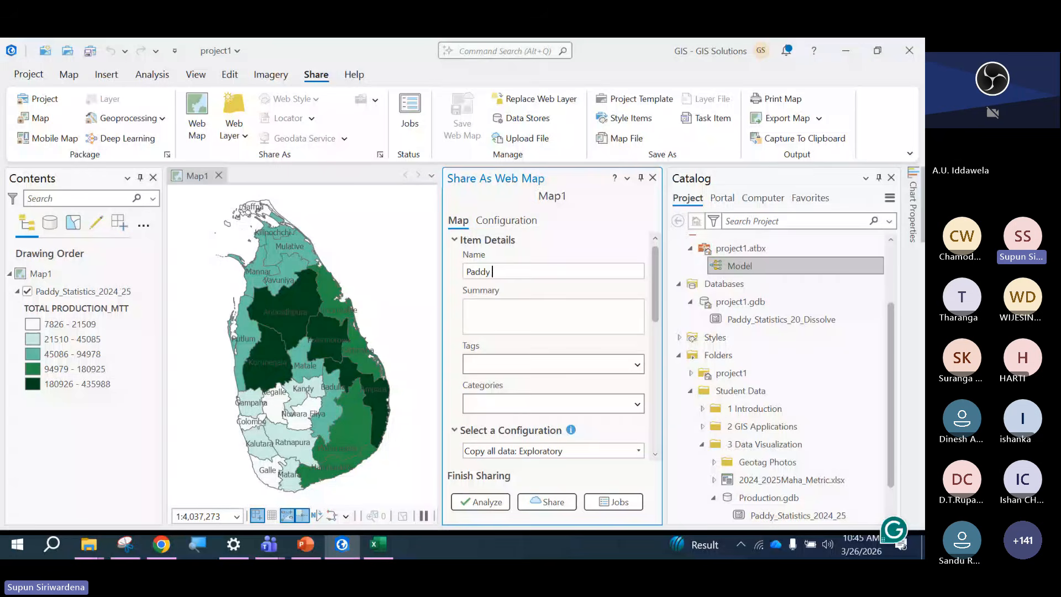
pyautogui.write('Production 2025')
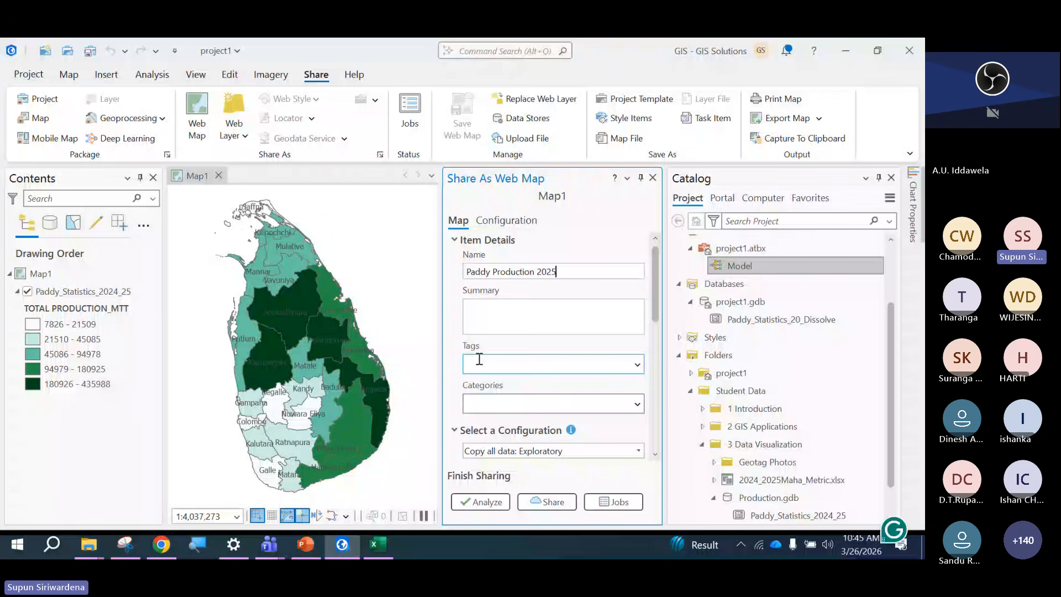
# Add the tag "Paddy" to the web map and analyze it for sharing errors.
pyautogui.click(484, 365)
pyautogui.write('Pa')
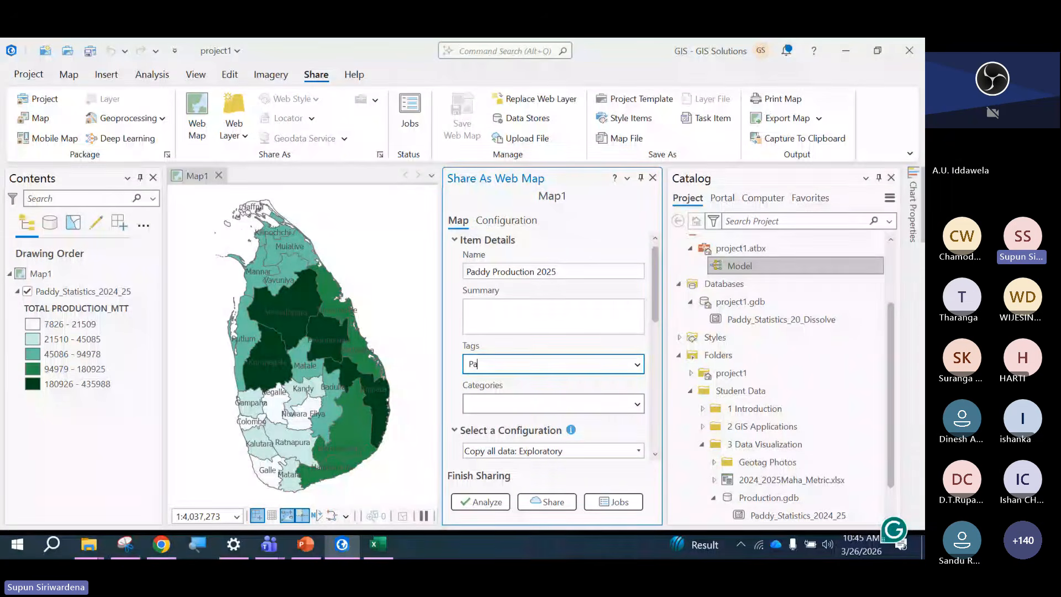
pyautogui.write('ddy')
pyautogui.press('Return')
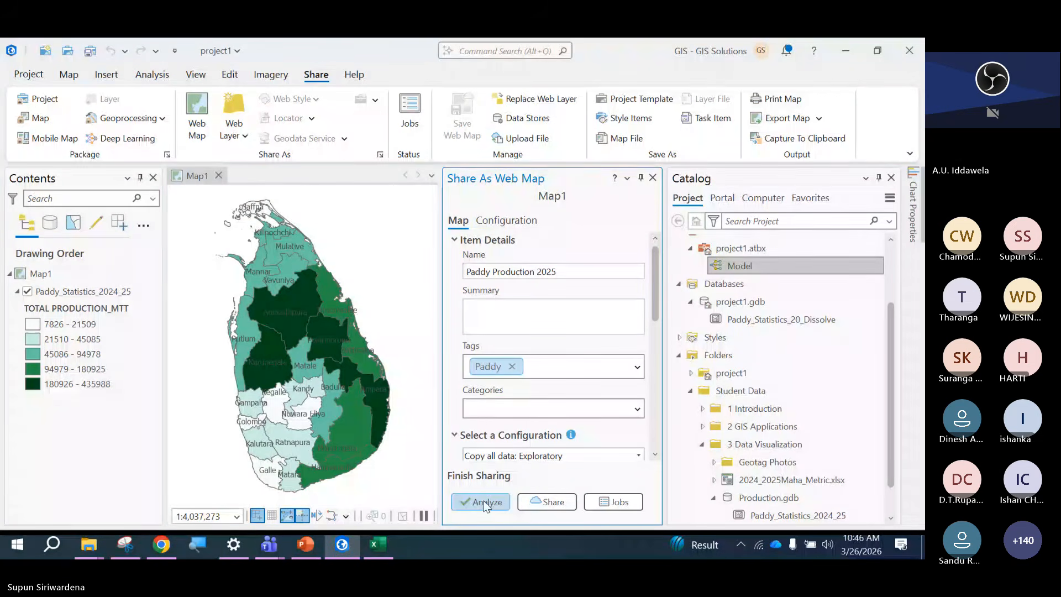
pyautogui.click(479, 505)
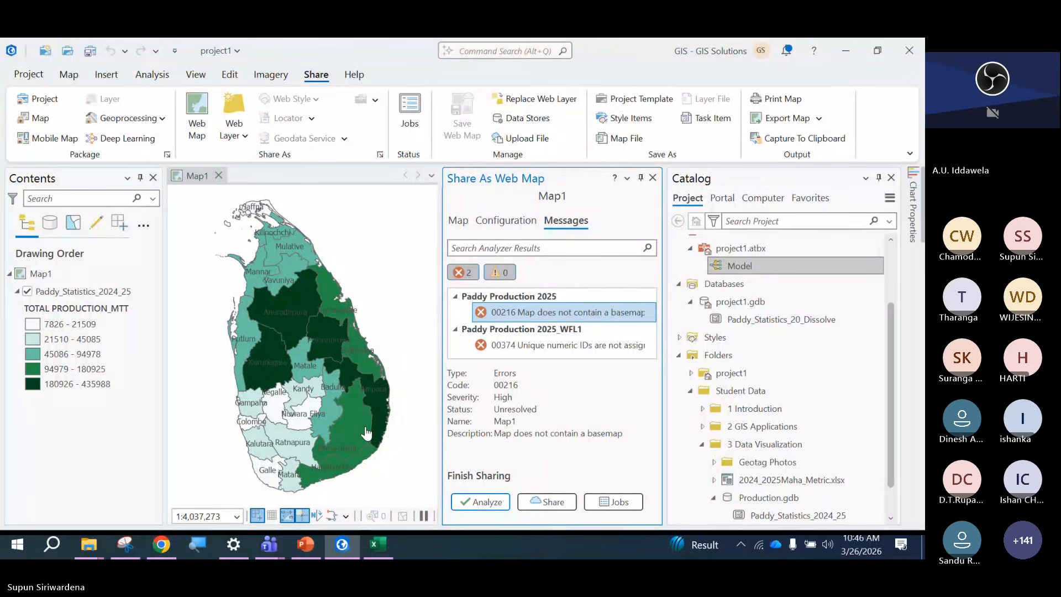
# Set the map's basemap to Dark Gray Canvas to resolve the missing basemap error.
pyautogui.click(70, 76)
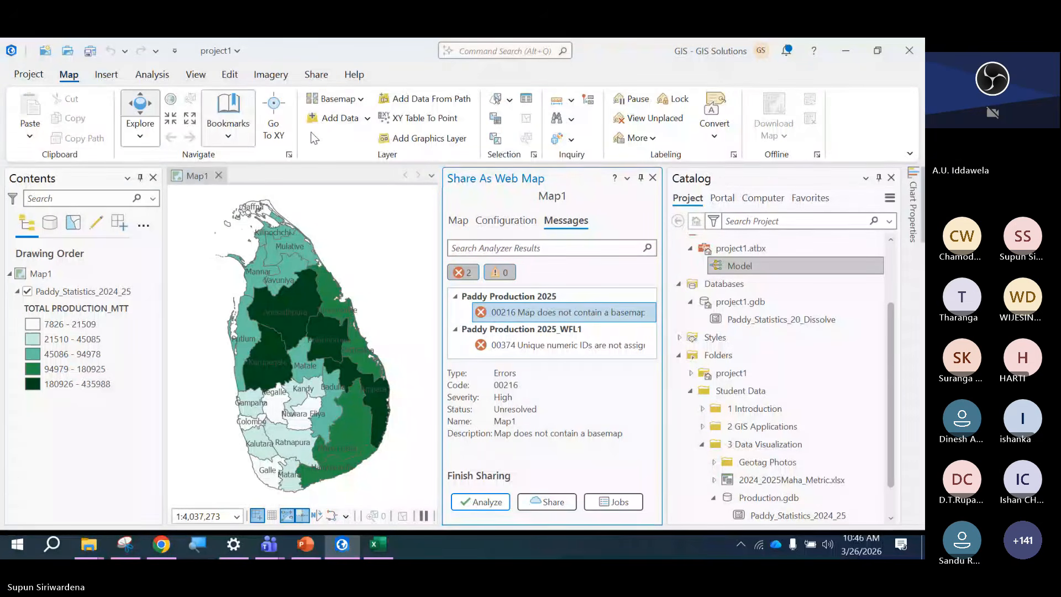
pyautogui.click(360, 100)
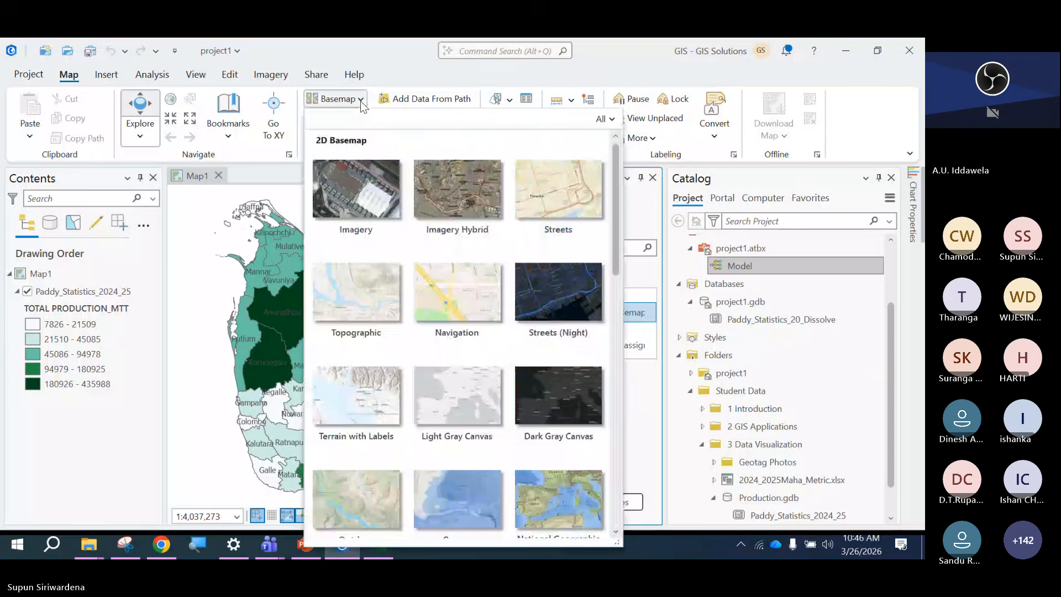
pyautogui.click(578, 396)
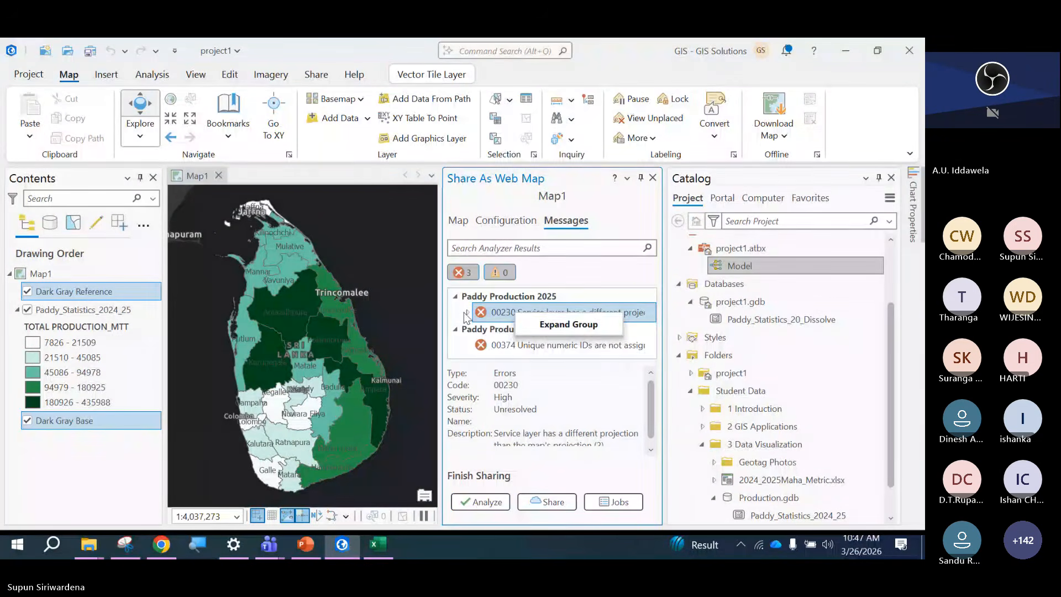
# Resolve both 00230 projection errors for the basemap layers by updating the map to use the basemap's coordinate system.
pyautogui.click(515, 312)
pyautogui.rightClick(500, 333)
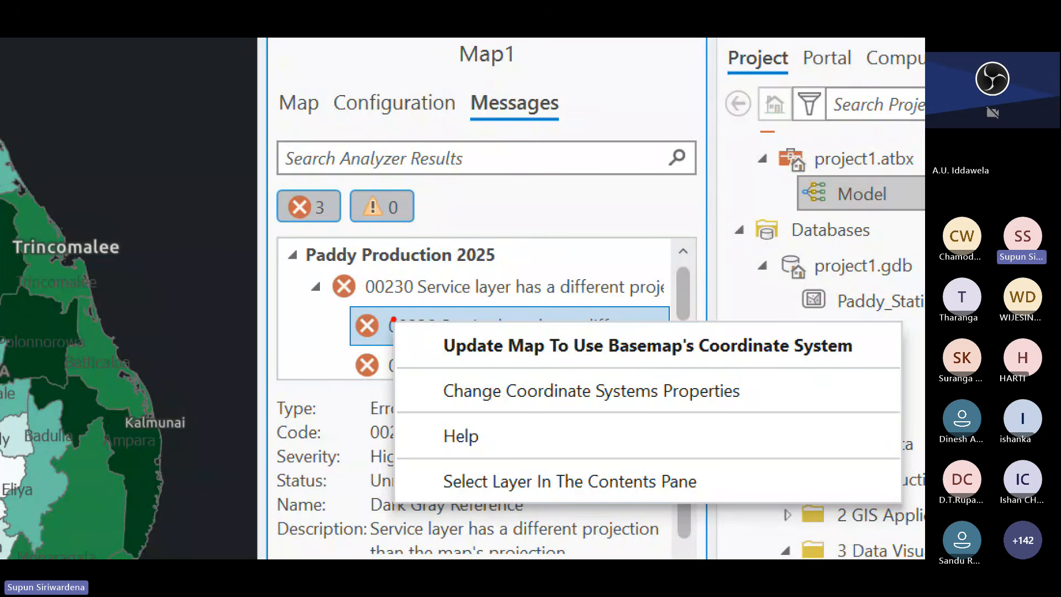
pyautogui.moveTo(403, 317); pyautogui.dragTo(856, 364)
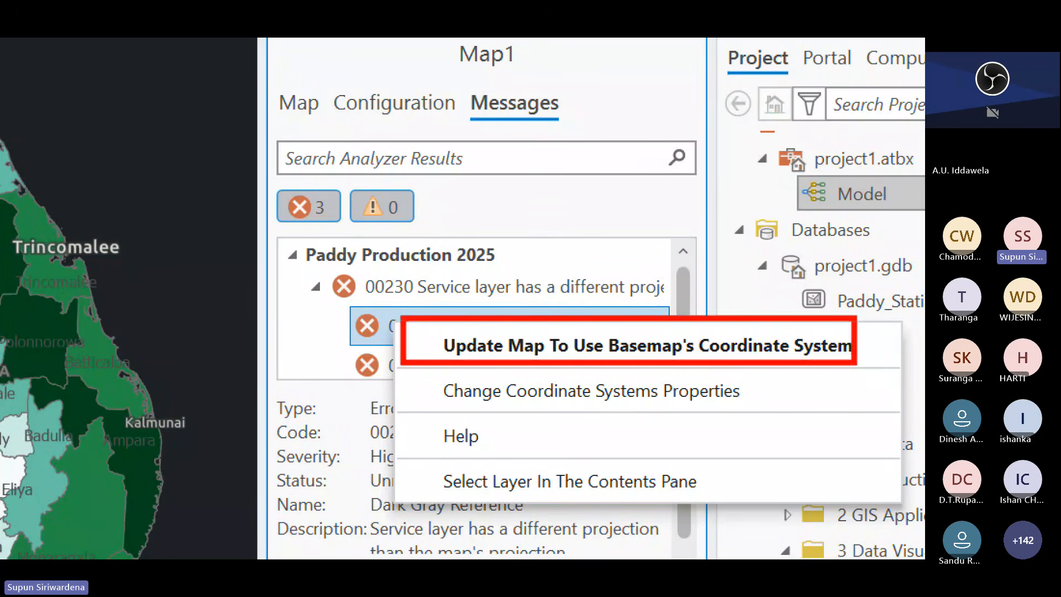
pyautogui.press('Escape')
pyautogui.click(447, 348)
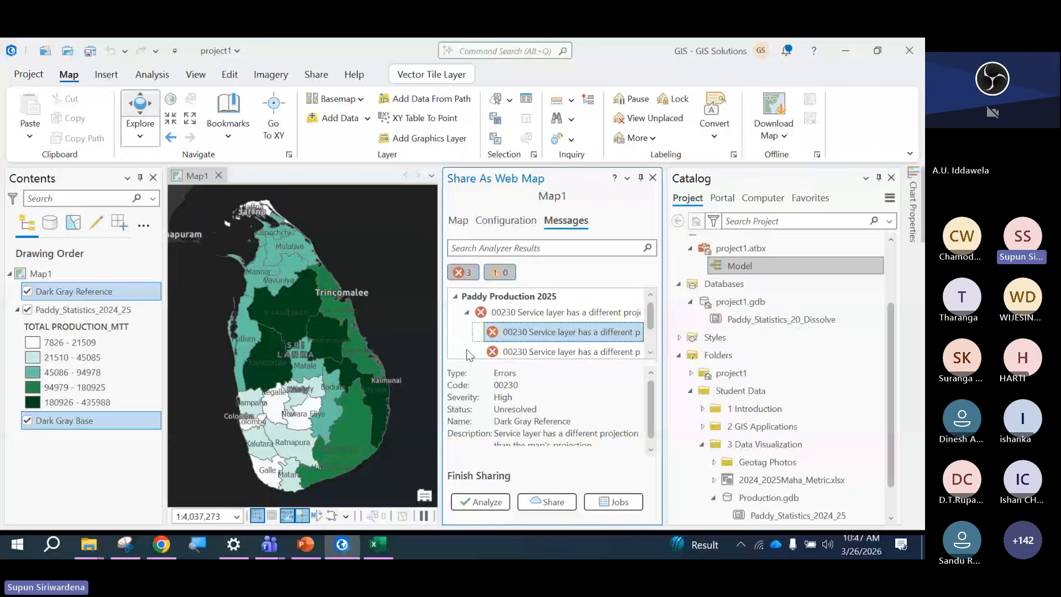
pyautogui.rightClick(500, 333)
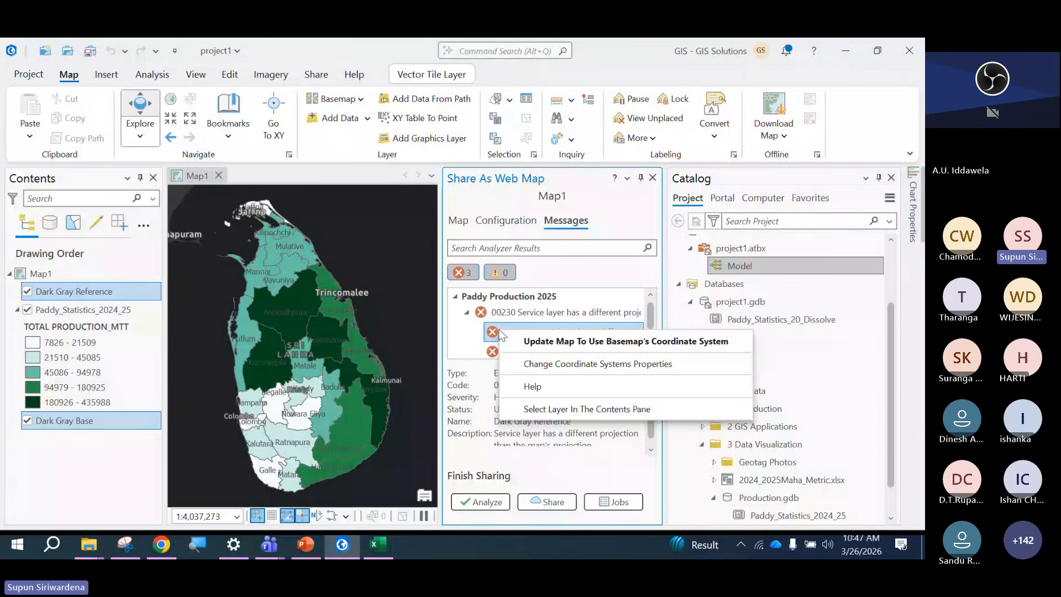
pyautogui.click(527, 342)
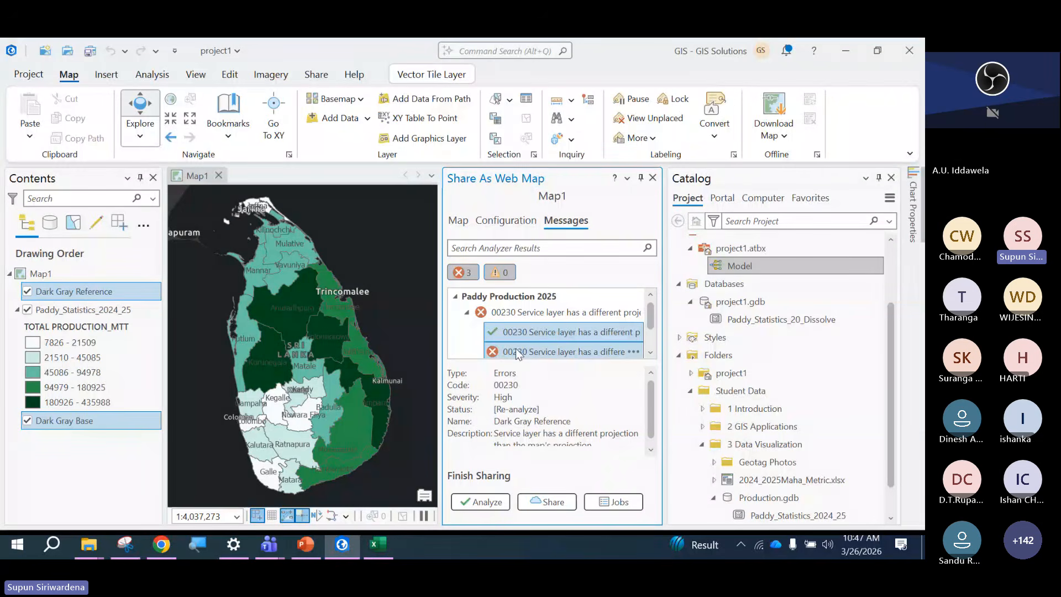
pyautogui.rightClick(517, 348)
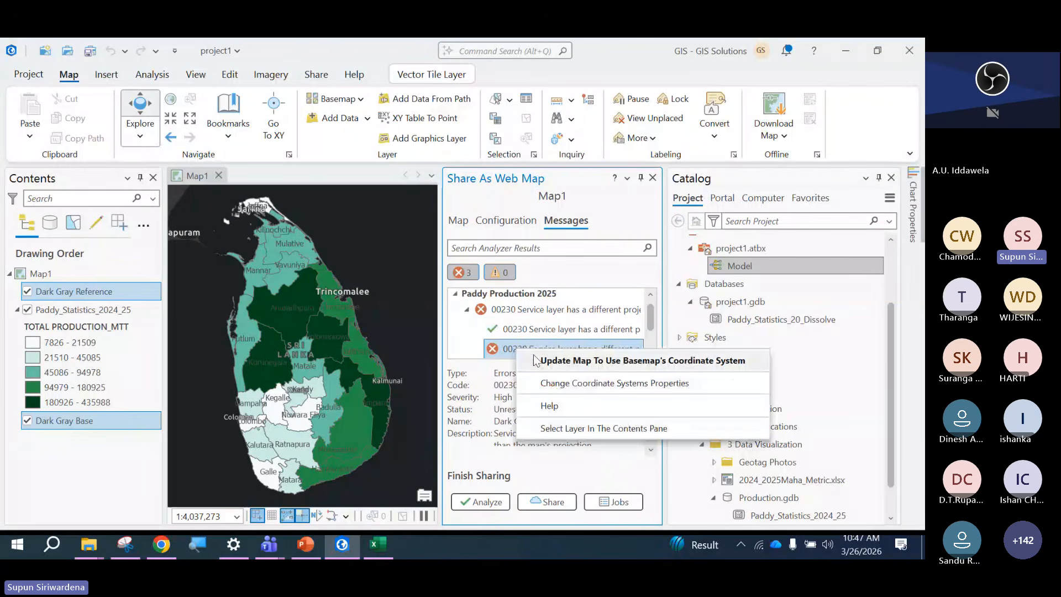
pyautogui.click(535, 360)
# Resolve the 00374 unique numeric IDs error by auto-assigning the IDs sequentially.
pyautogui.rightClick(527, 349)
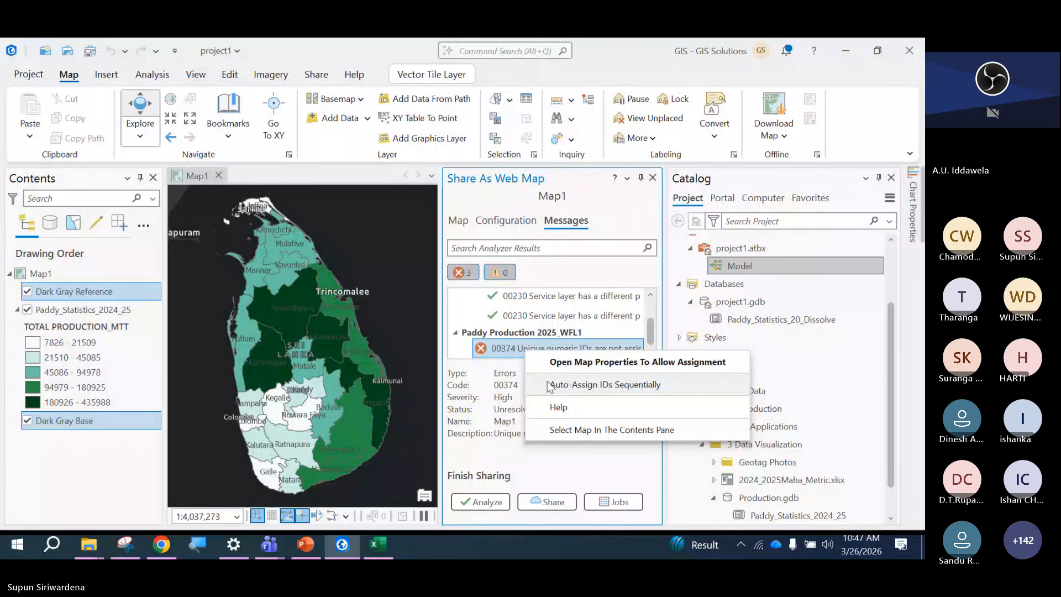
pyautogui.click(549, 386)
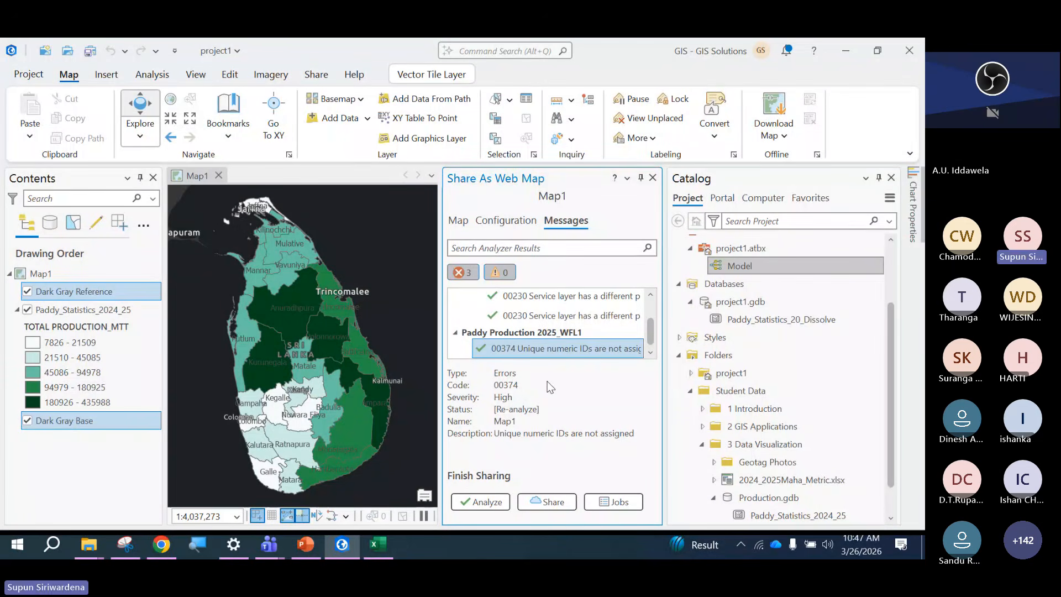
# Analyze the Paddy Production 2025 web map again and share it to the online account.
pyautogui.click(489, 502)
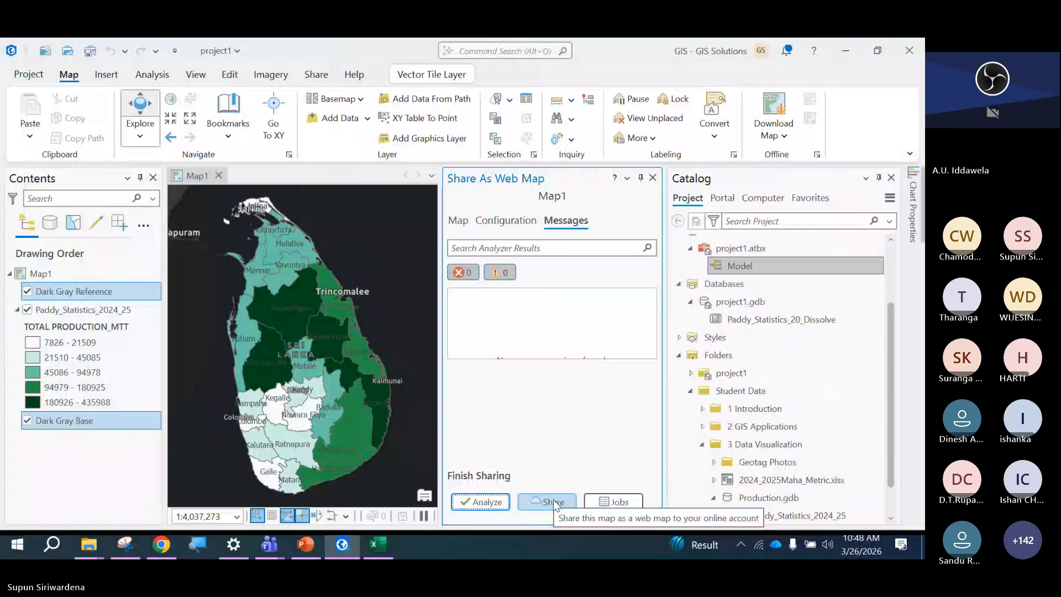
pyautogui.click(554, 503)
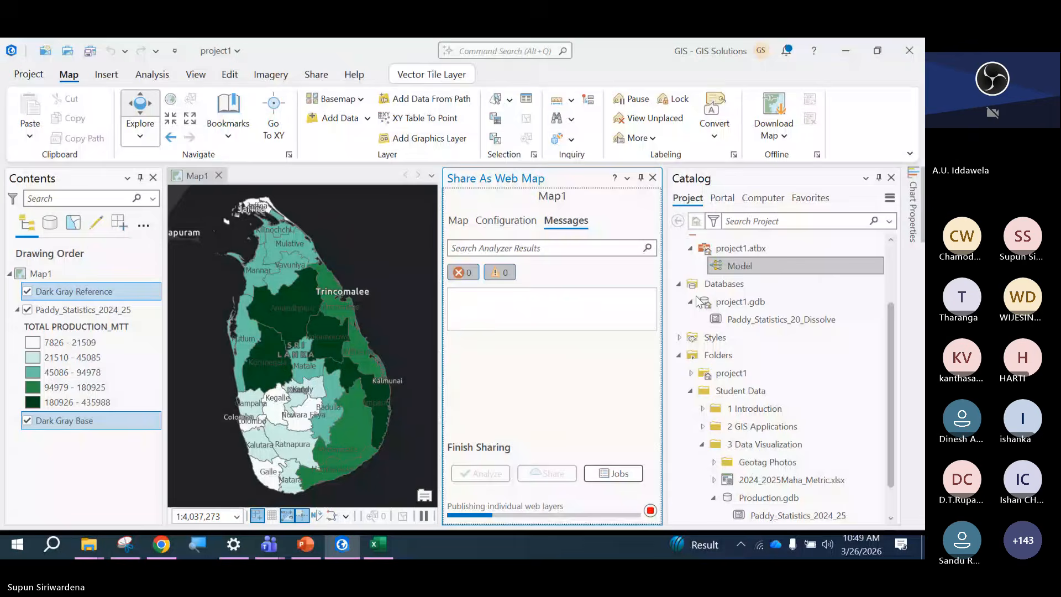
# Try to sign in to the GIS Solutions web portal in Chrome, entering the account username.
pyautogui.click(162, 544)
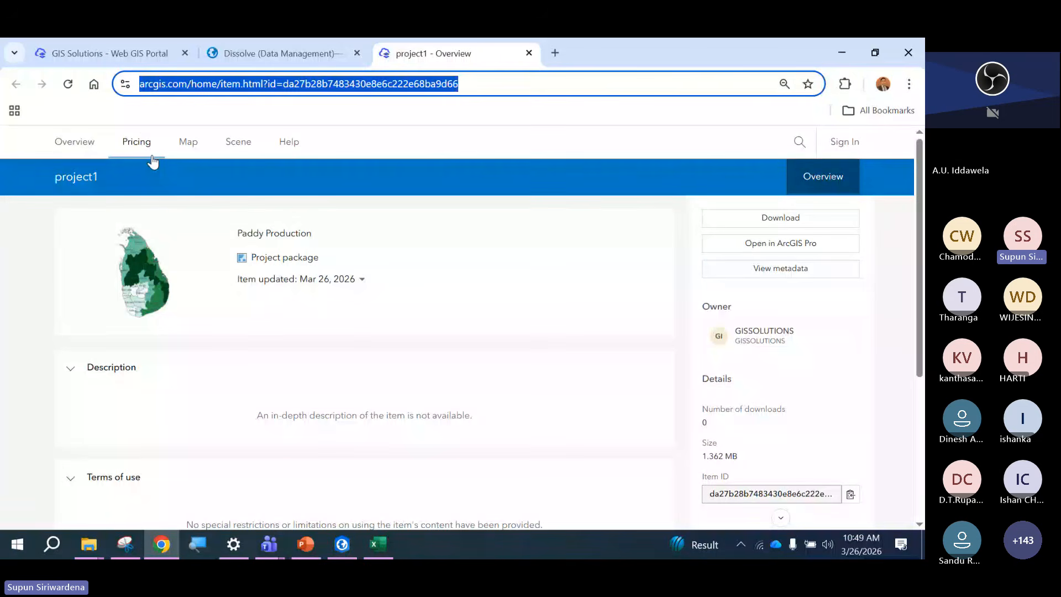
pyautogui.click(86, 143)
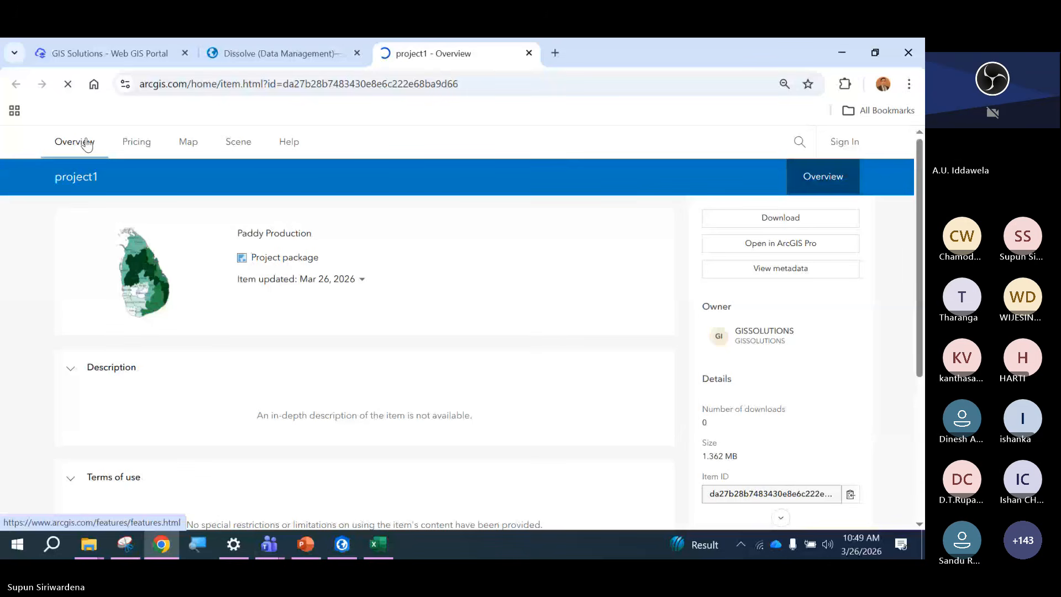
pyautogui.click(109, 54)
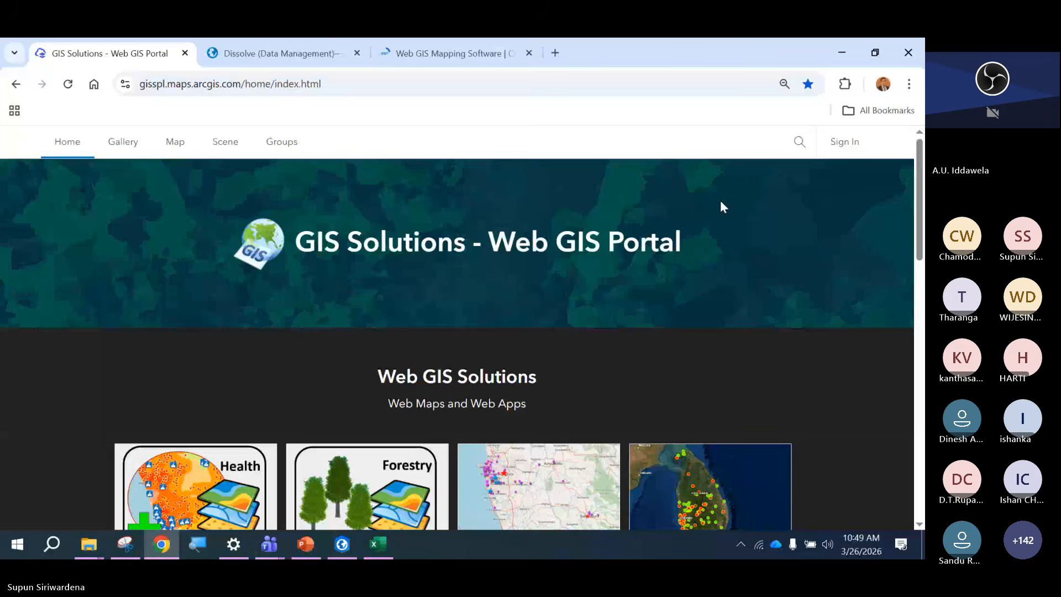
pyautogui.click(845, 144)
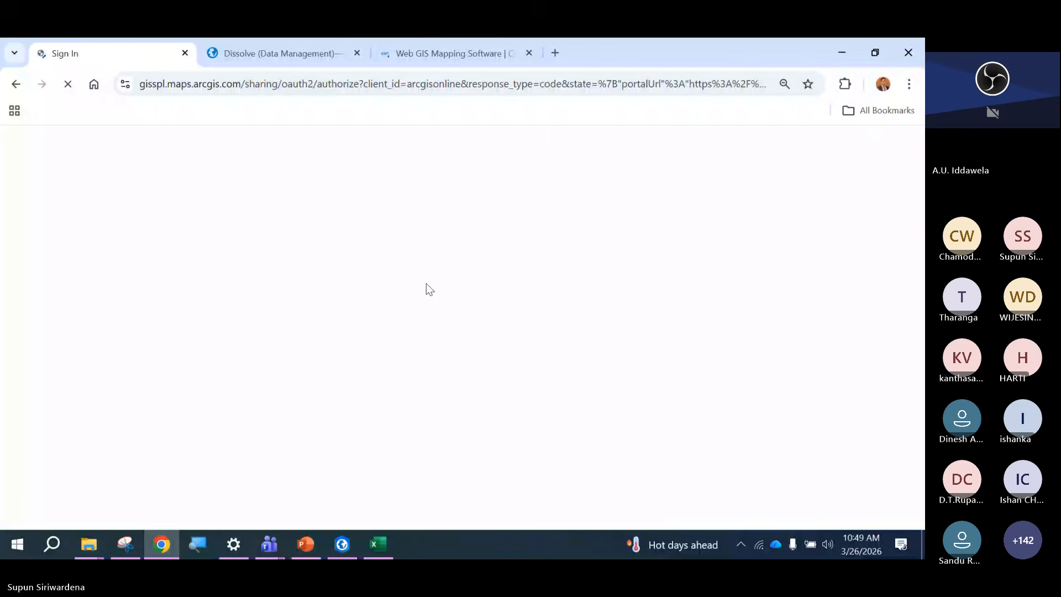
pyautogui.click(408, 277)
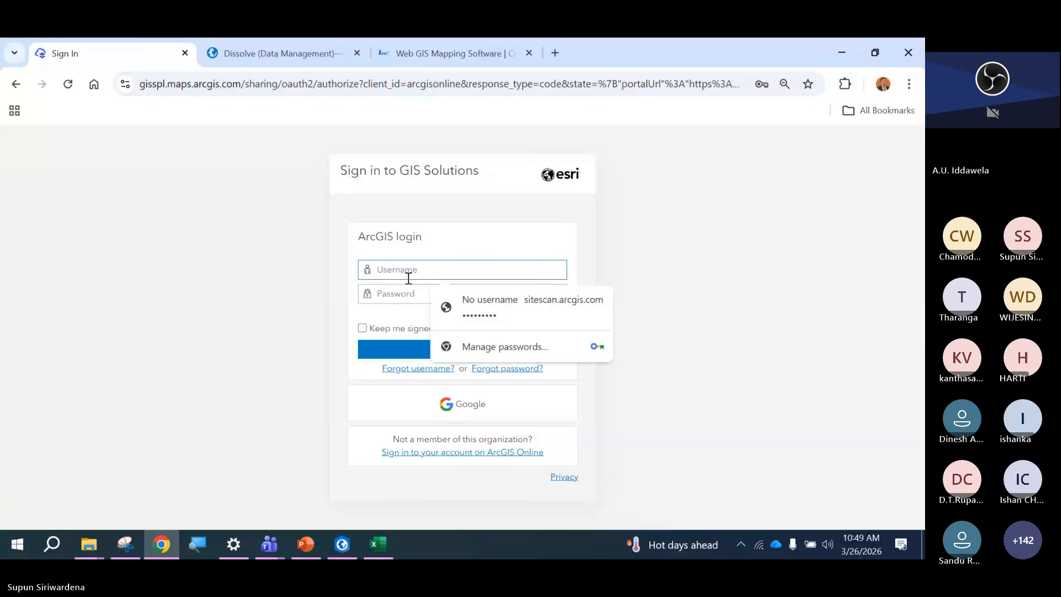
pyautogui.hotkey('ctrl', '+')
pyautogui.click(402, 272)
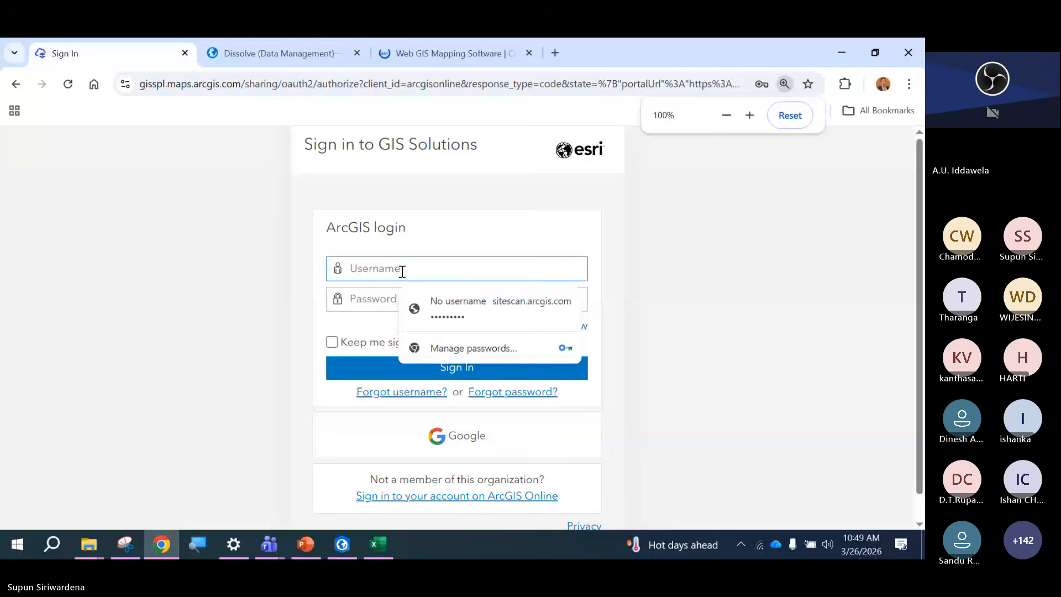
pyautogui.write('GISSOLUT')
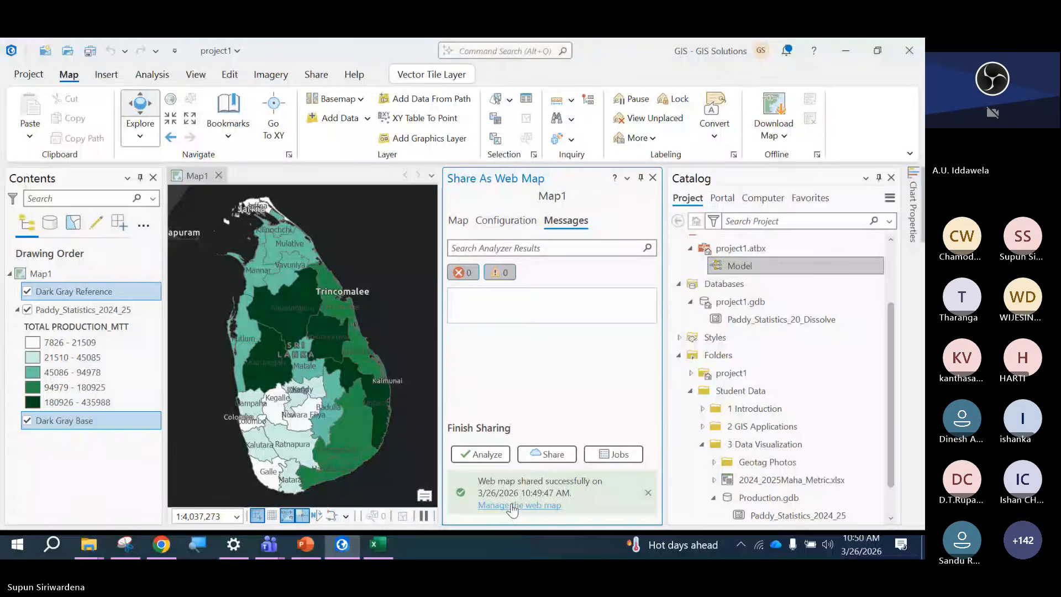
# Open the shared web map's item page from ArcGIS Pro, view it in Map Viewer and select its web address.
pyautogui.click(512, 503)
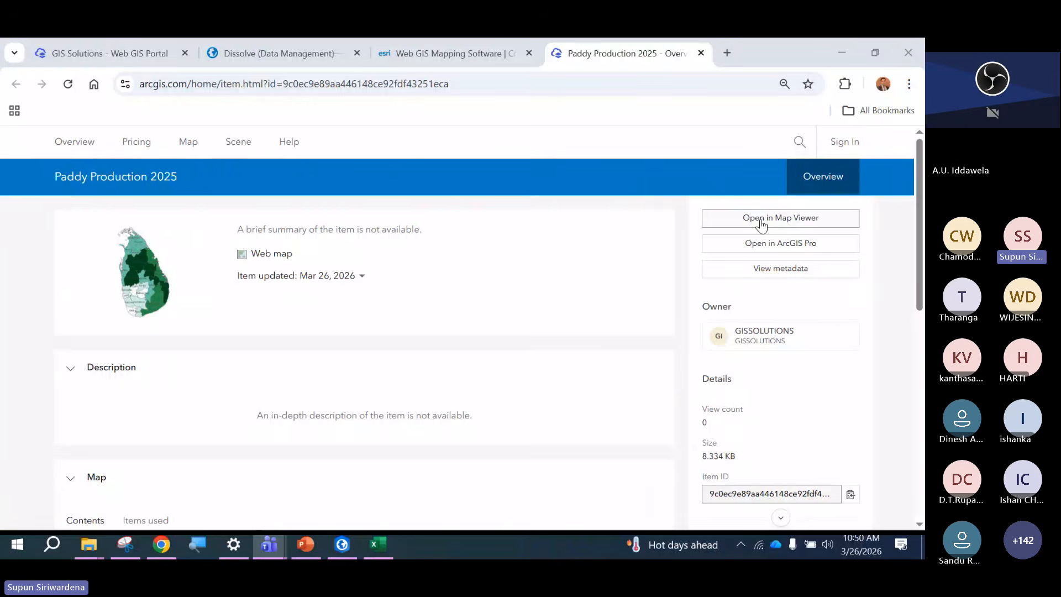
pyautogui.click(762, 219)
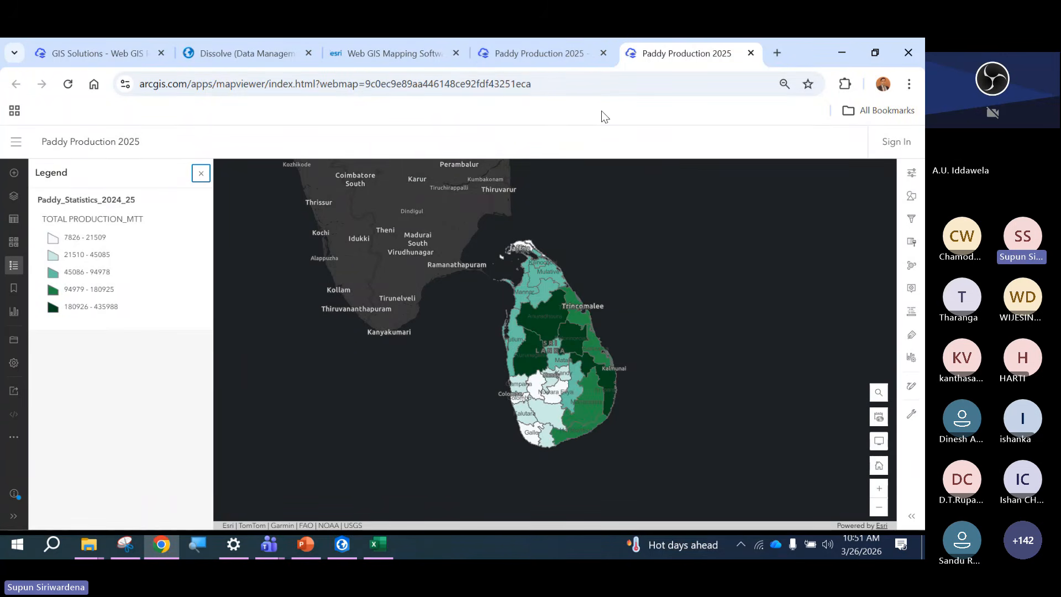
pyautogui.click(572, 87)
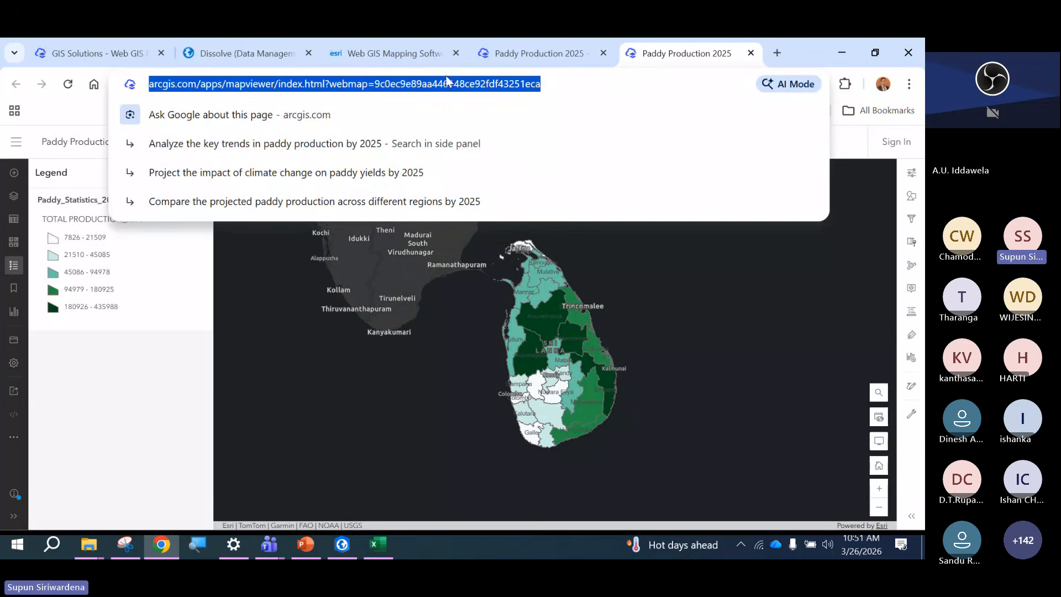
pyautogui.click(596, 71)
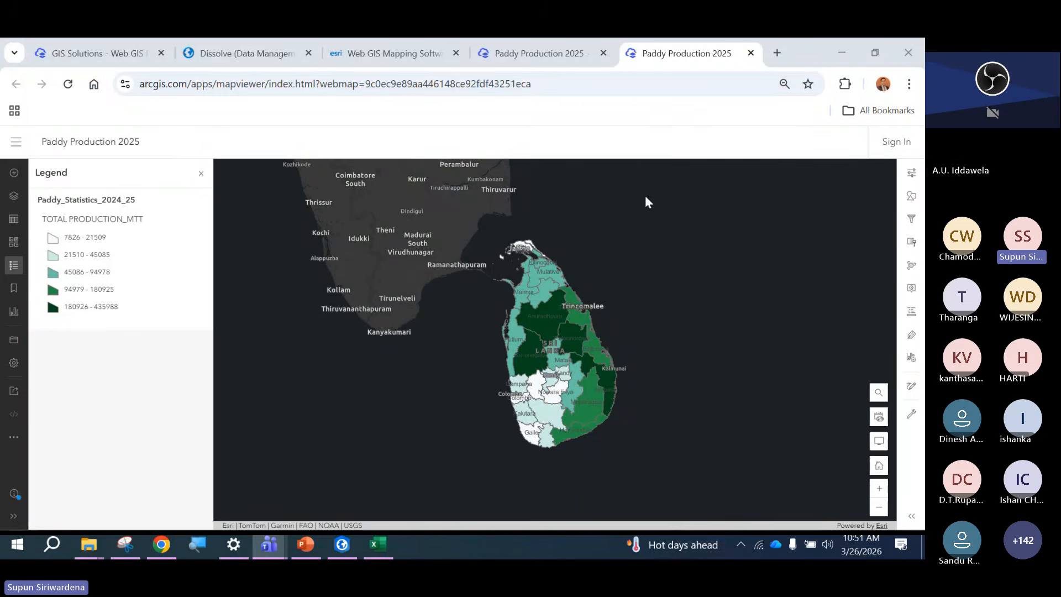
# Examine the published paddy production map up close, including the attribute pop-up of the Kurunegala district.
pyautogui.scroll(2, 558, 376)
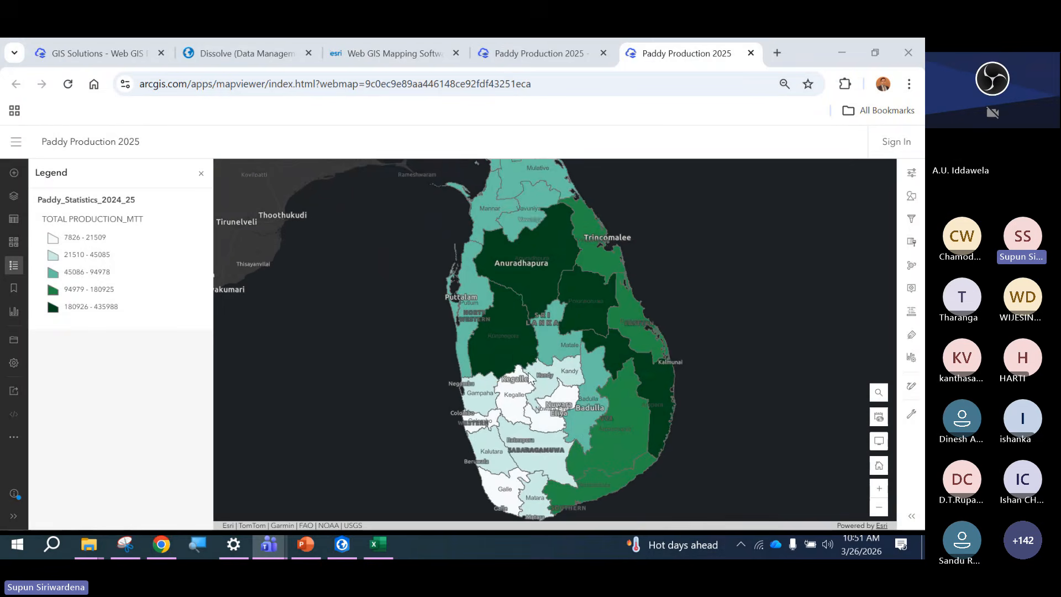
pyautogui.click(513, 356)
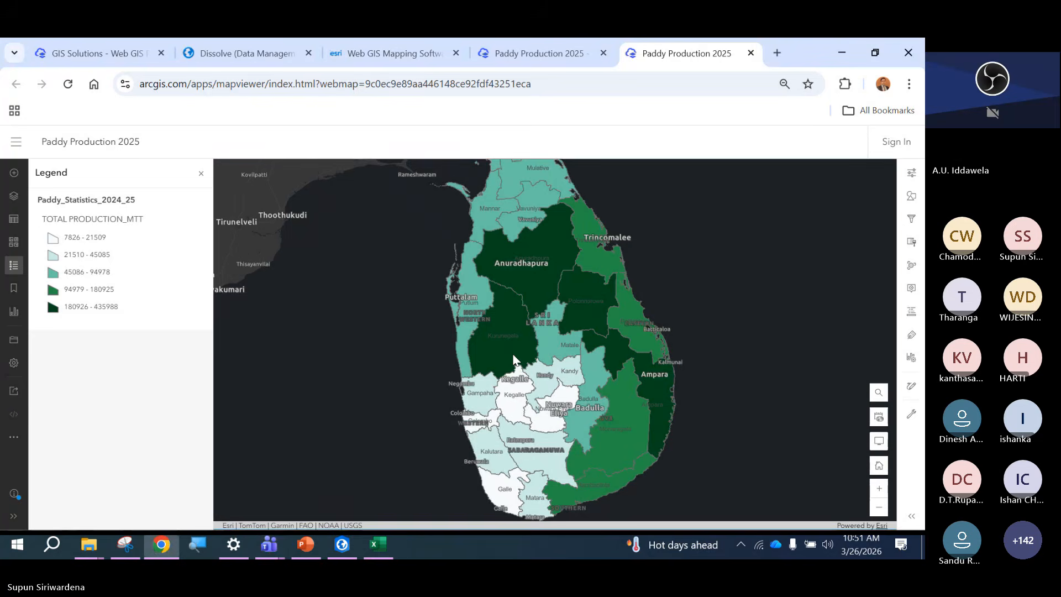
pyautogui.click(513, 358)
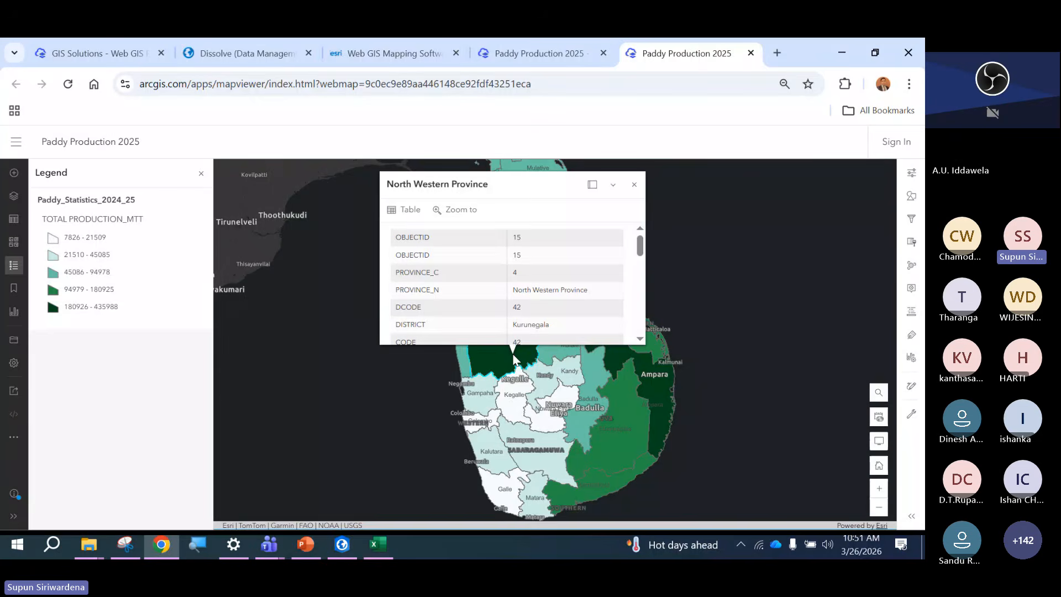
pyautogui.click(634, 412)
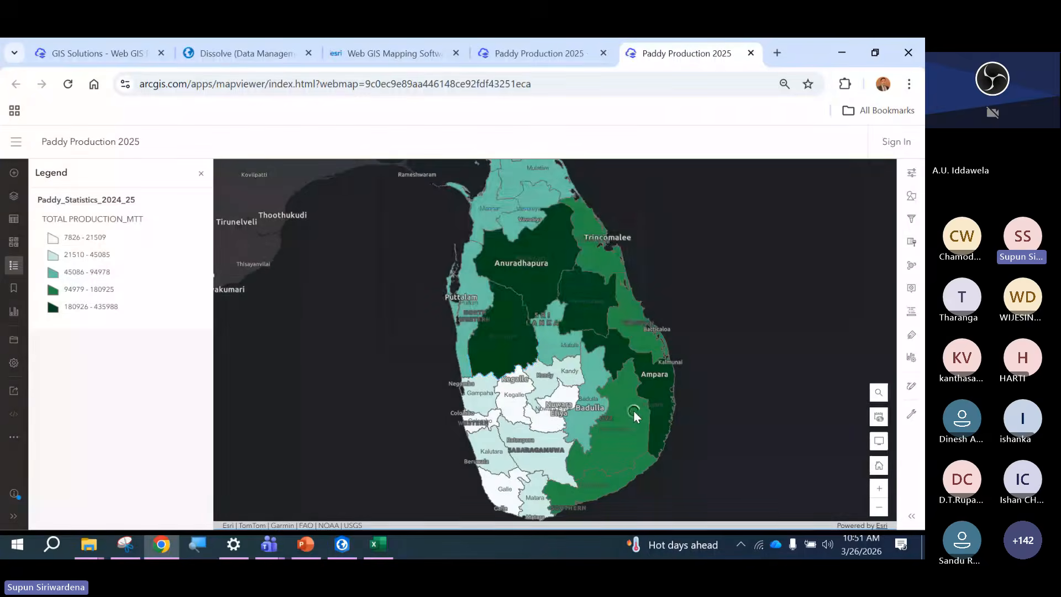
pyautogui.click(755, 241)
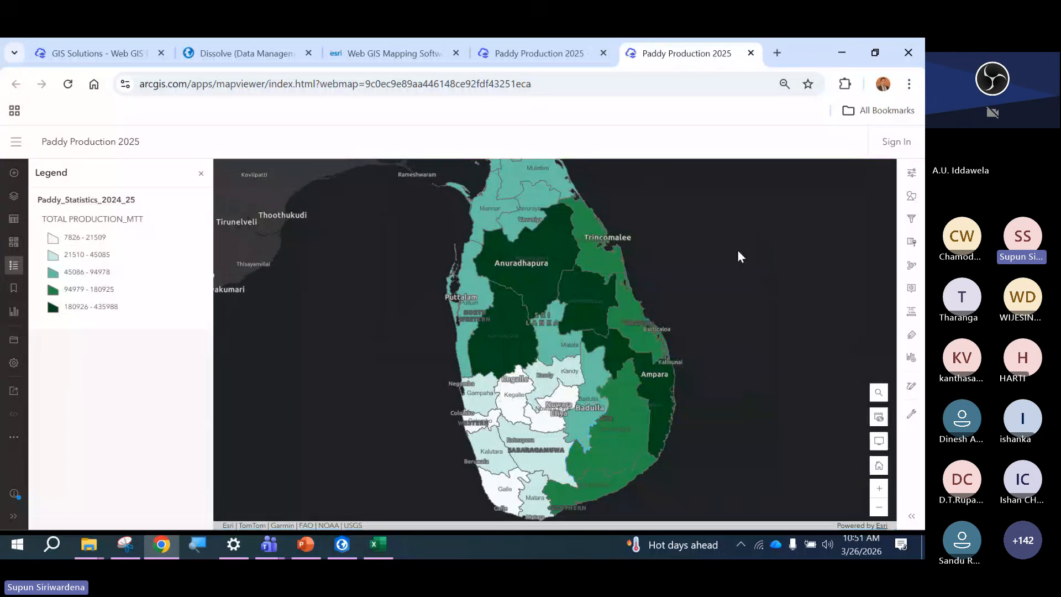
pyautogui.moveTo(737, 250); pyautogui.dragTo(643, 332)
pyautogui.scroll(-2, 643, 330)
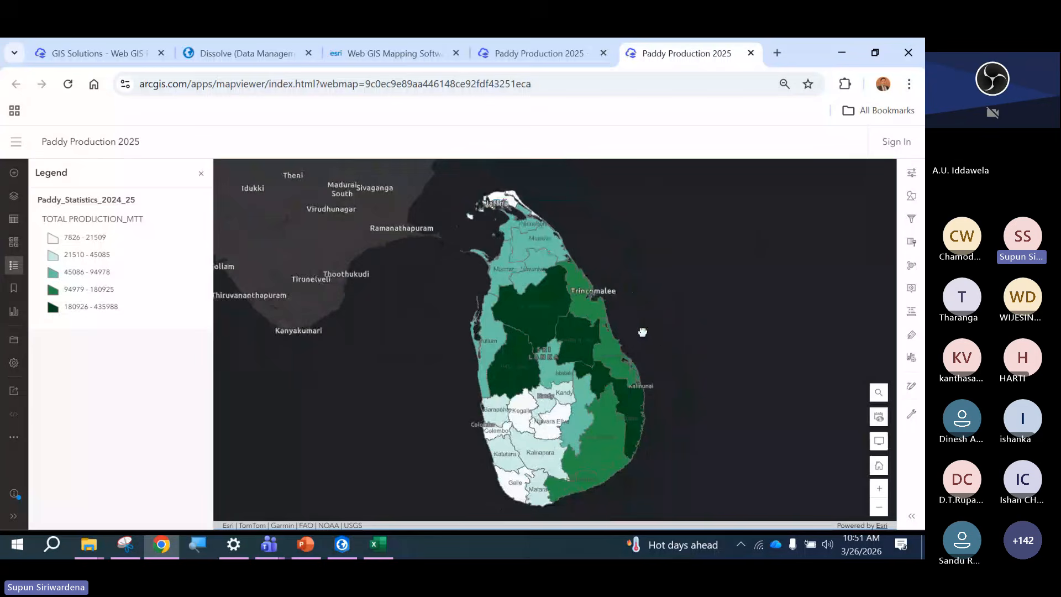
pyautogui.scroll(2, 646, 330)
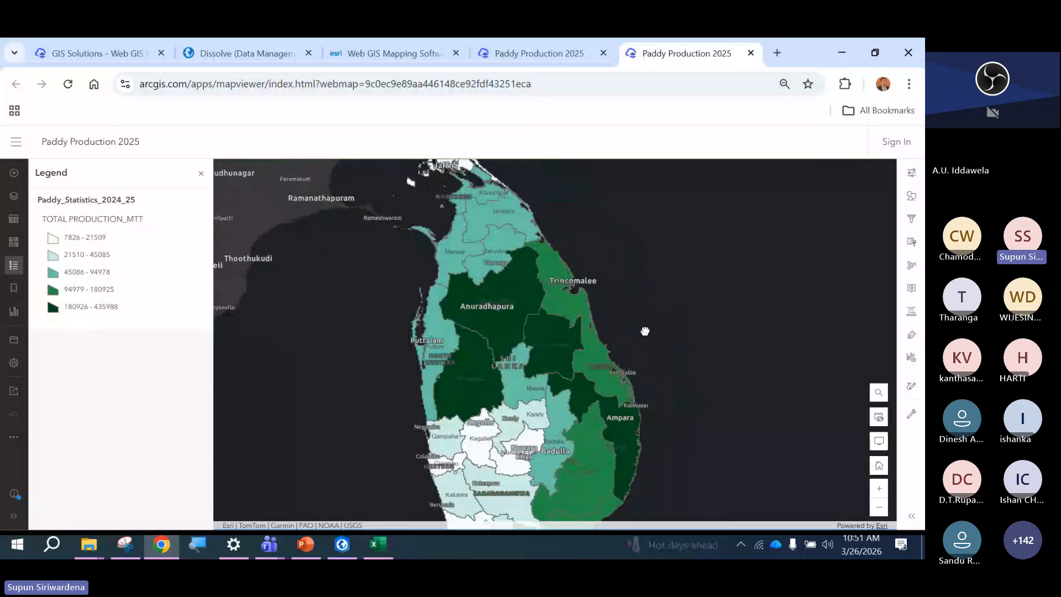
pyautogui.moveTo(645, 331); pyautogui.dragTo(646, 309)
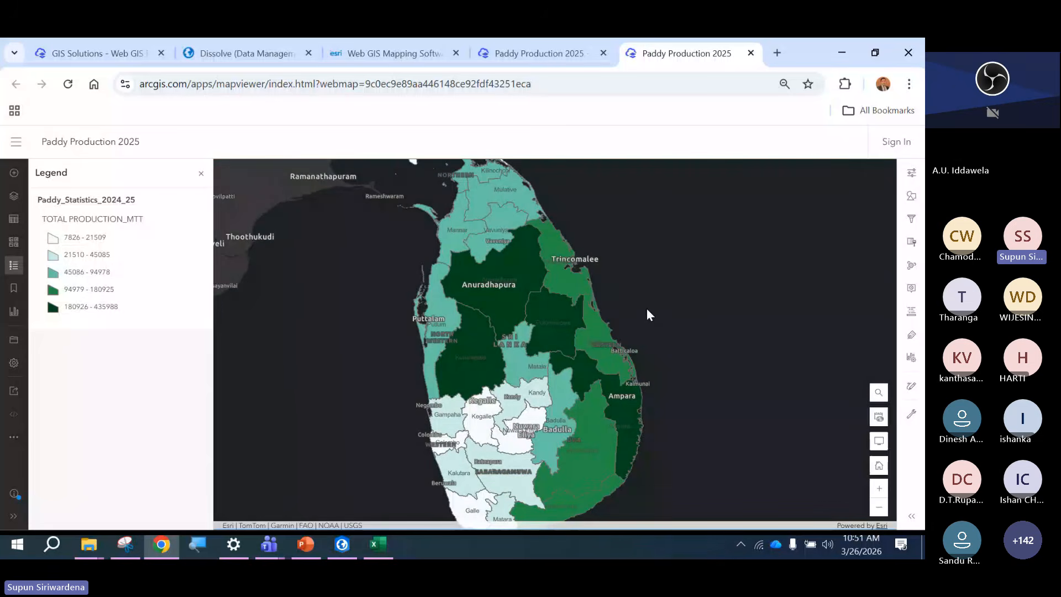
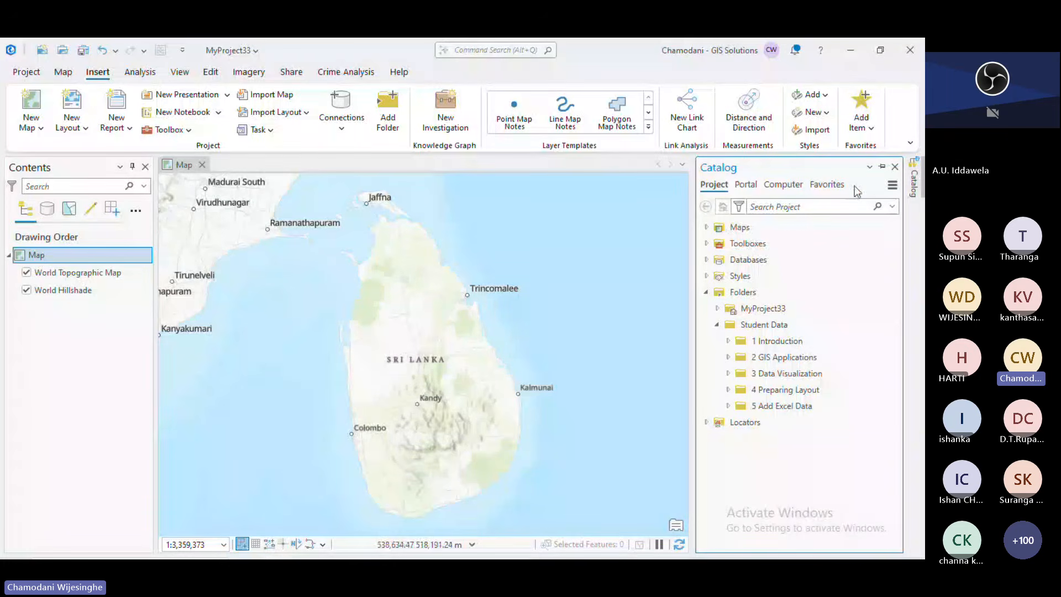
pyautogui.click(562, 433)
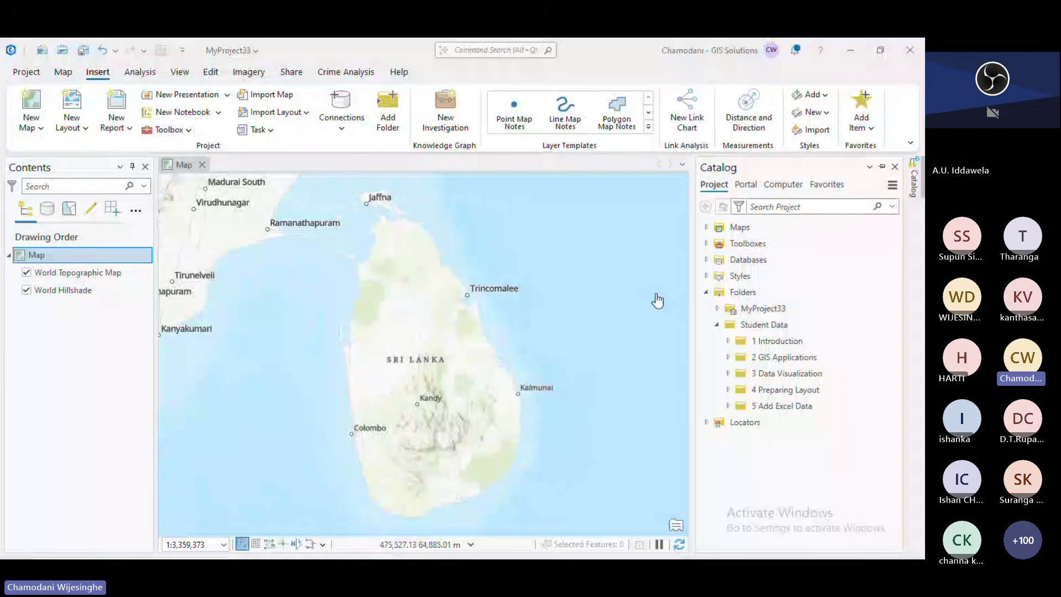
pyautogui.click(370, 387)
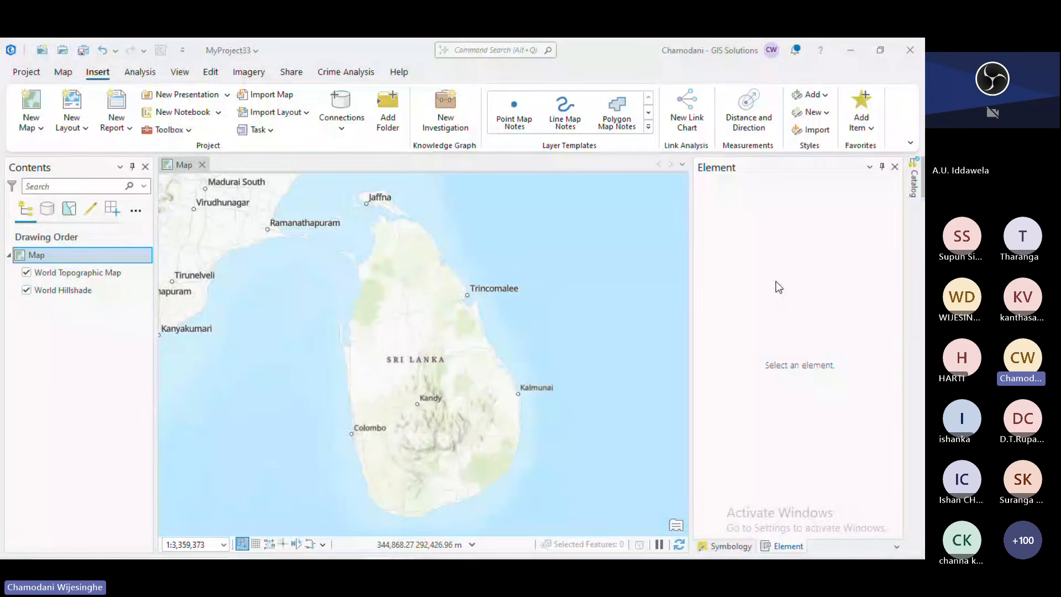
# Examine the Student Data folder connection and its numbered subfolders in the project catalog.
pyautogui.click(915, 188)
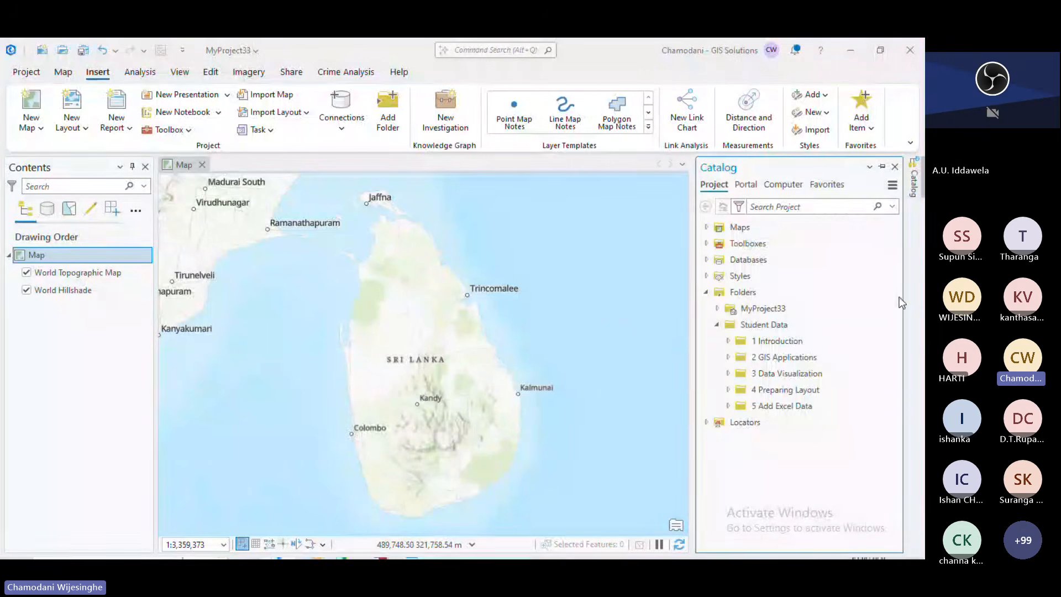
pyautogui.click(763, 310)
pyautogui.click(763, 326)
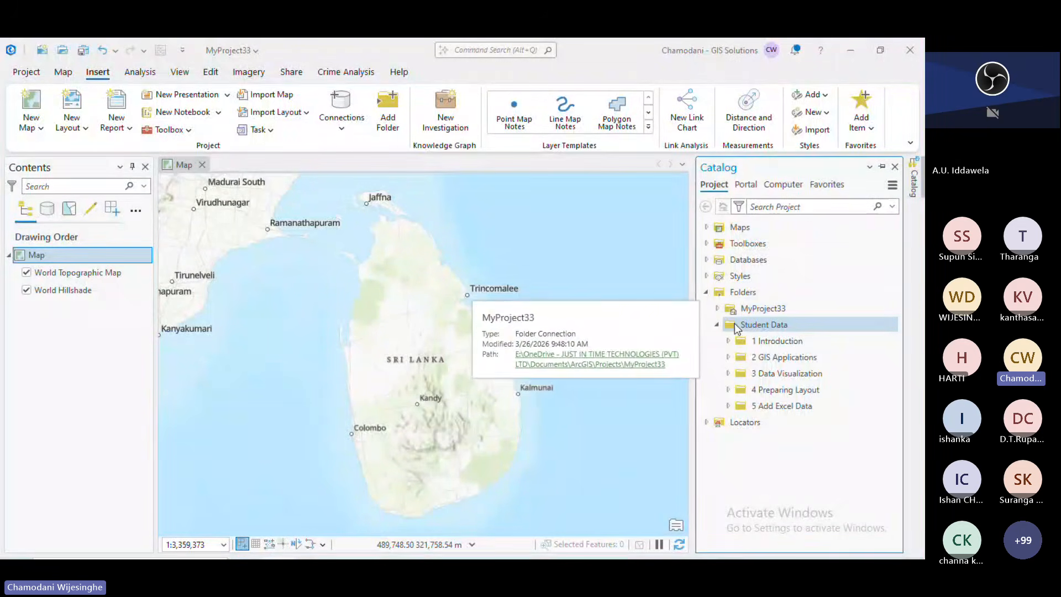
pyautogui.click(787, 358)
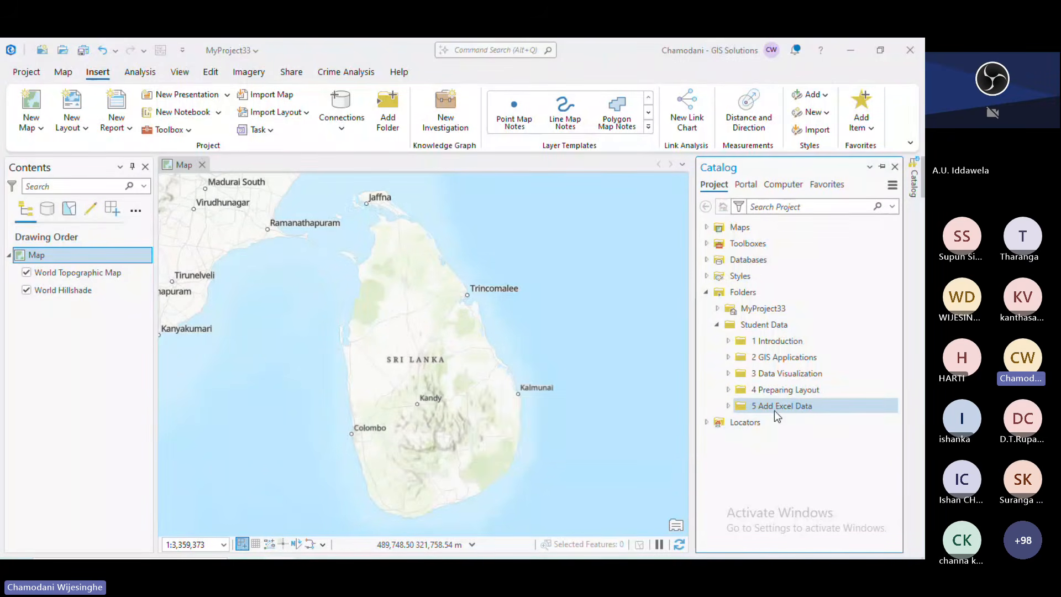
pyautogui.moveTo(775, 409)
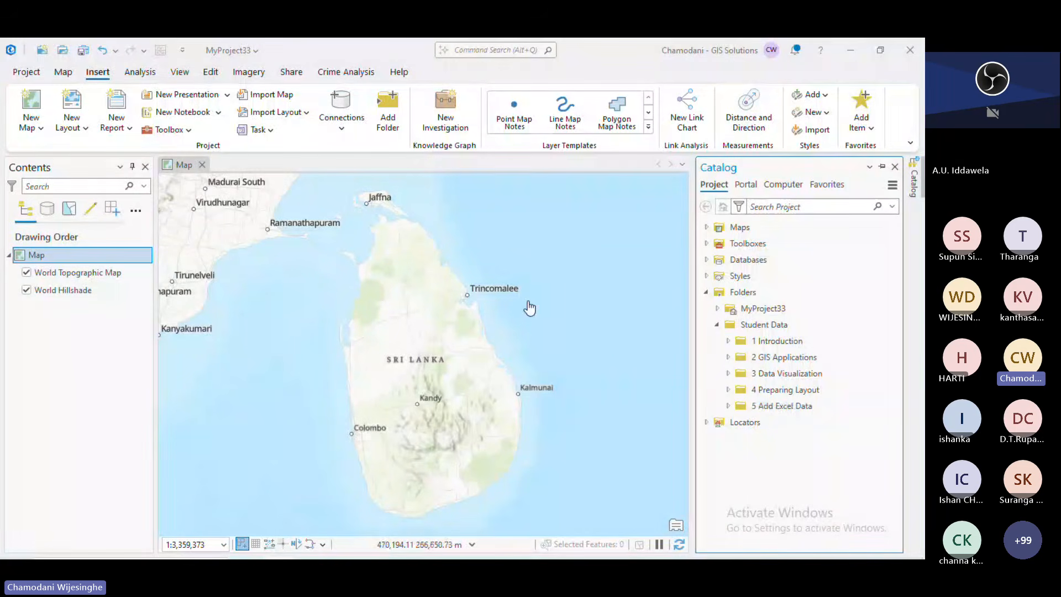
# Open Towns_file1.csv in Excel from the desktop folder Student Data > 5 Add Excel Data > Add new Excel sheet.
pyautogui.click(917, 47)
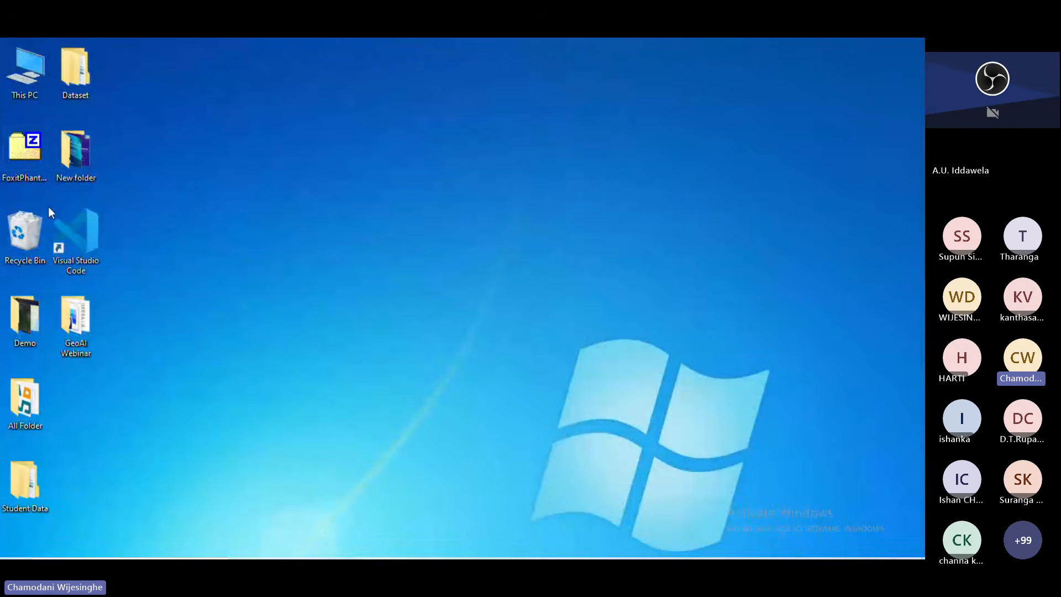
pyautogui.doubleClick(29, 494)
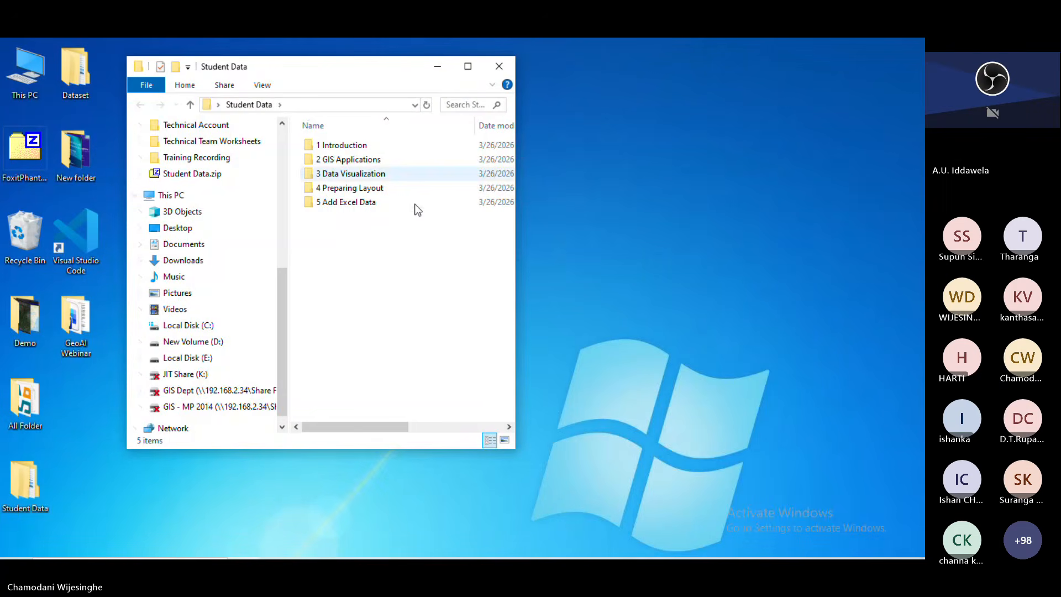
pyautogui.doubleClick(379, 202)
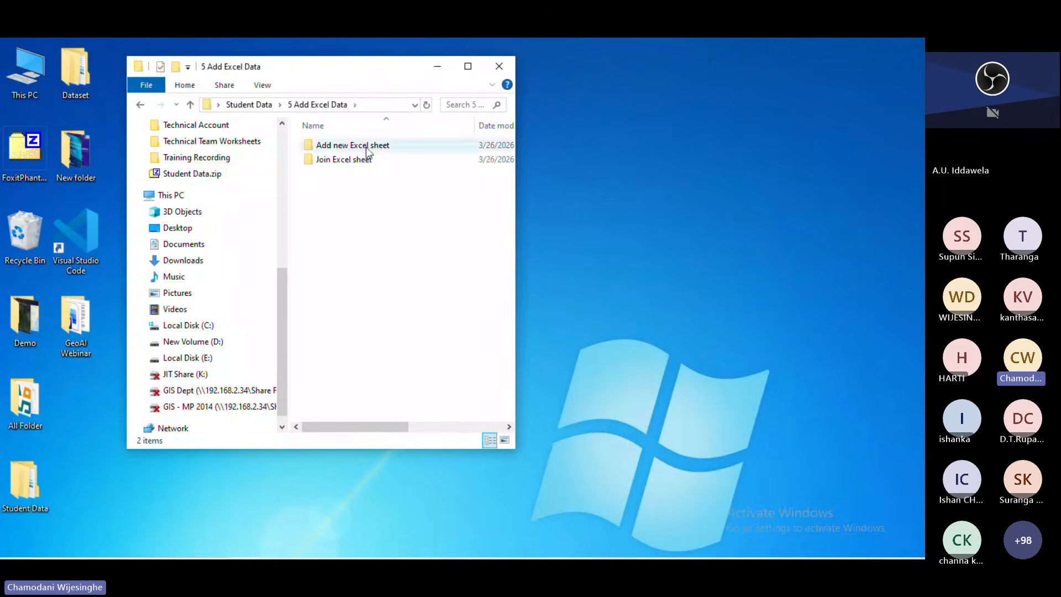
pyautogui.doubleClick(366, 147)
pyautogui.click(467, 66)
pyautogui.click(200, 143)
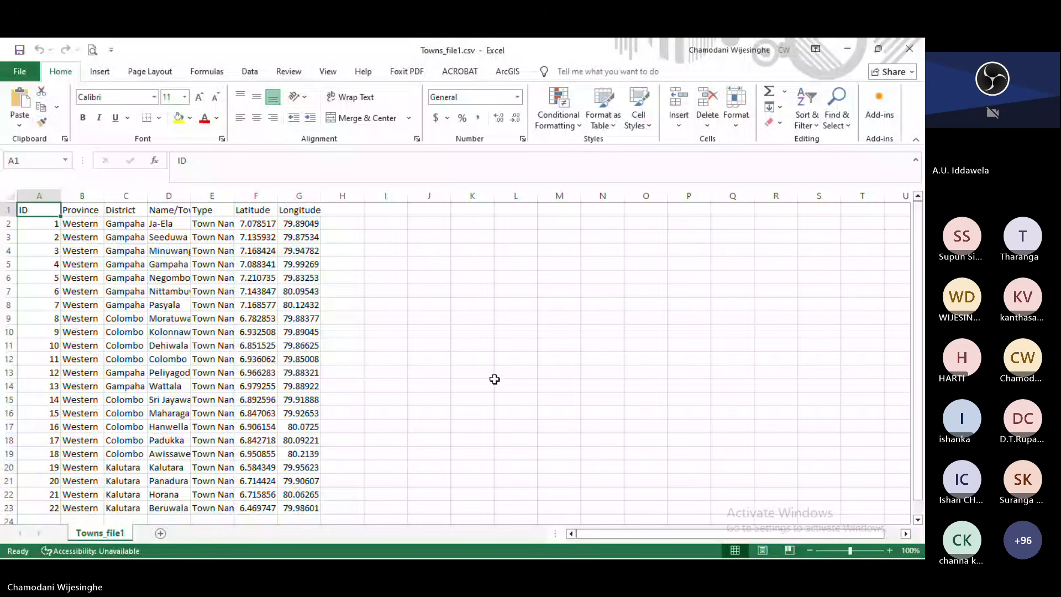
# Review the CSV (Comma delimited) save format for Towns_file1.csv without saving, and close the workbook and its folder.
pyautogui.hotkey('alt', 'f')
pyautogui.click(43, 252)
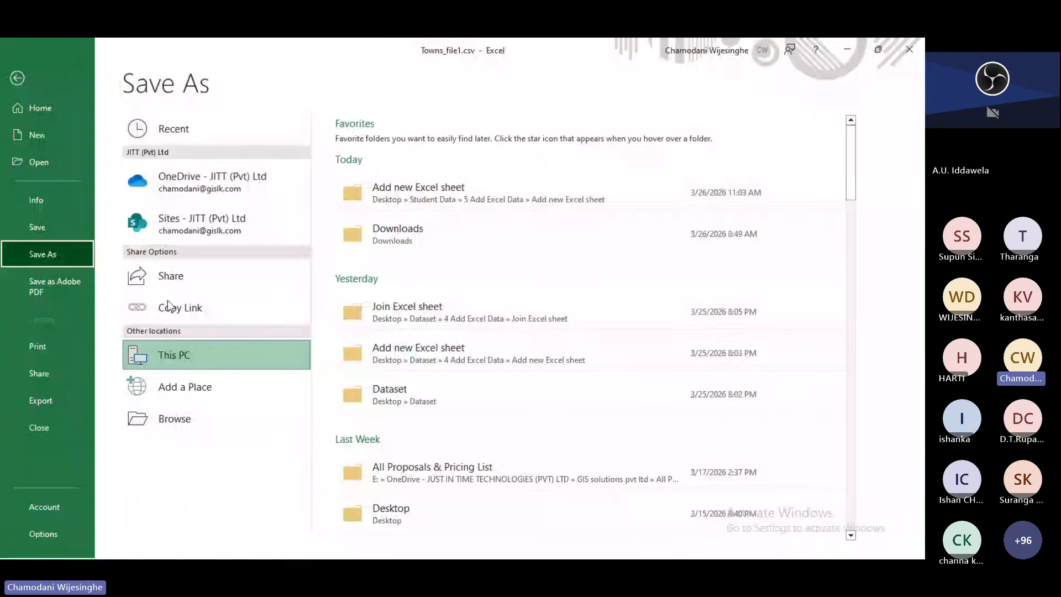
pyautogui.click(371, 104)
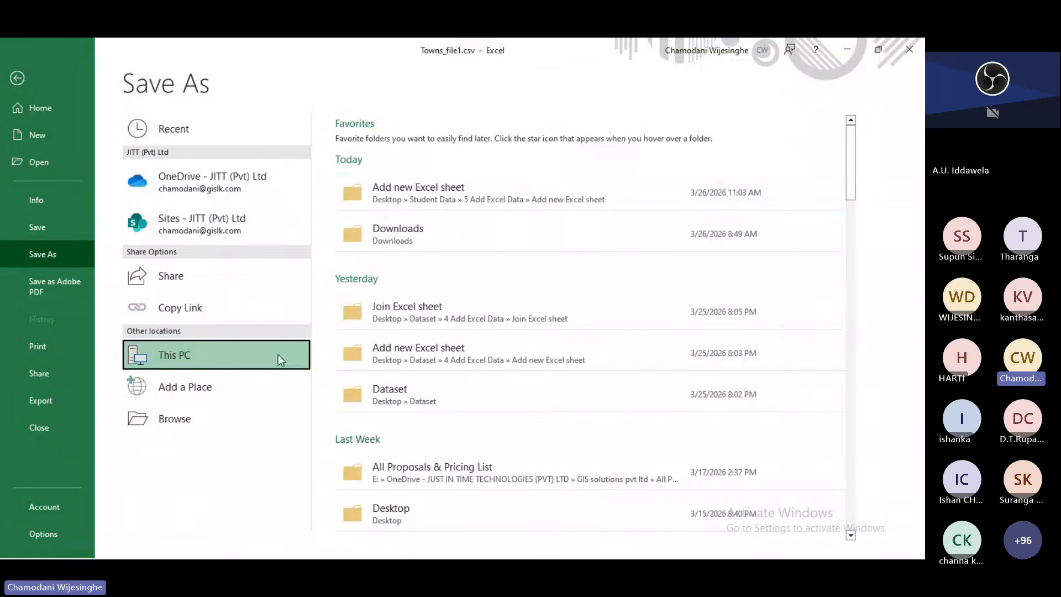
pyautogui.click(396, 212)
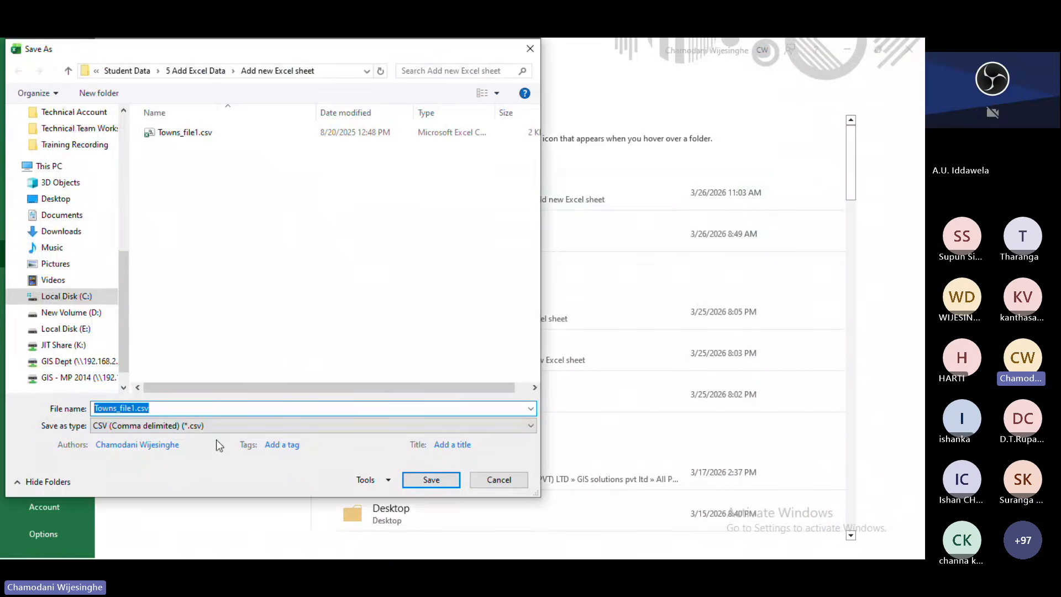
pyautogui.click(197, 429)
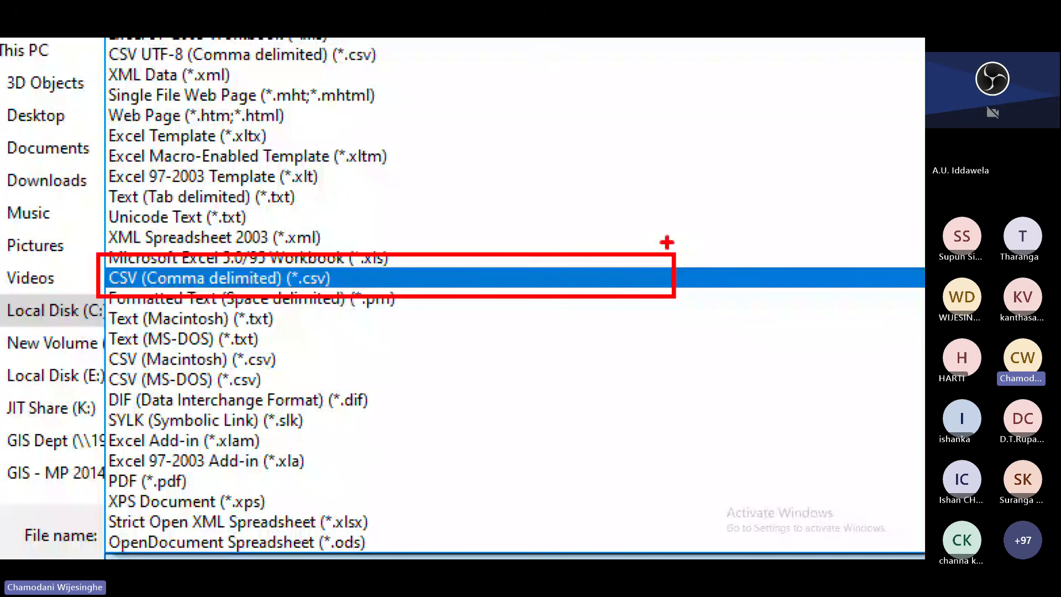
pyautogui.press('Escape')
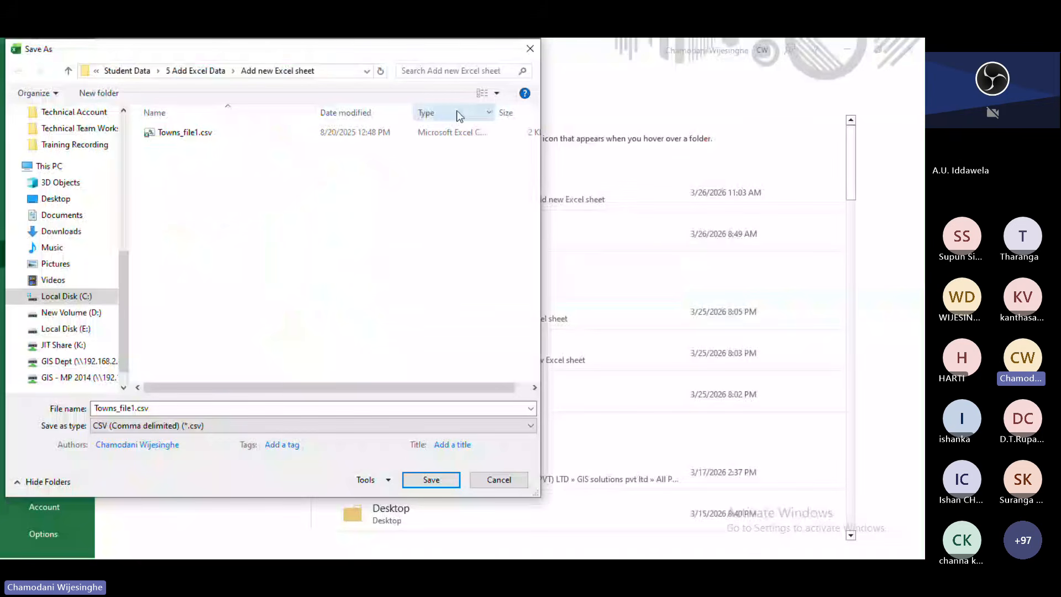
pyautogui.moveTo(206, 49); pyautogui.dragTo(218, 114)
pyautogui.click(542, 114)
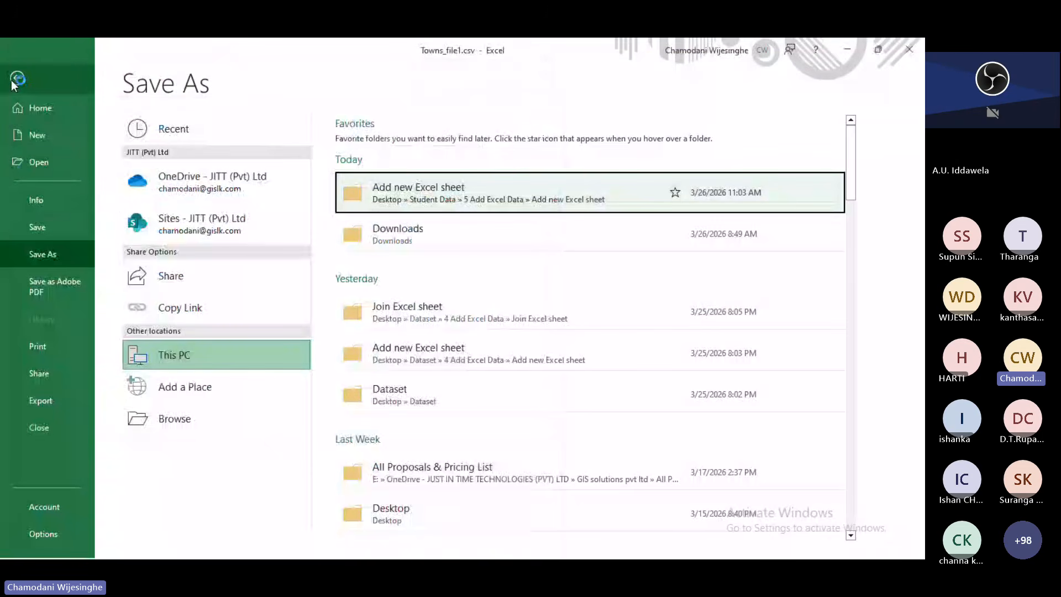
pyautogui.click(17, 79)
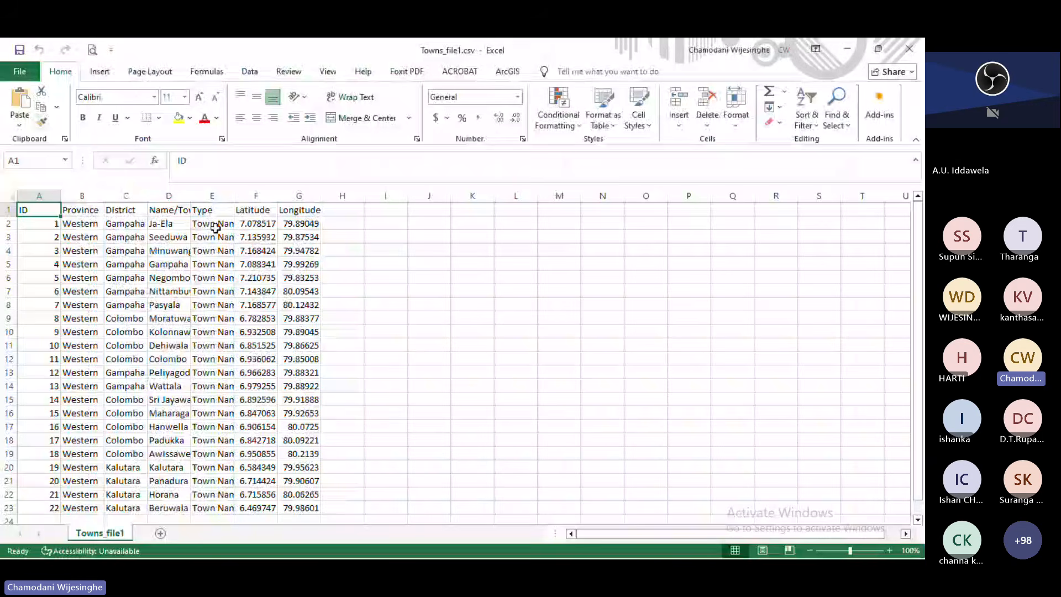
pyautogui.click(909, 49)
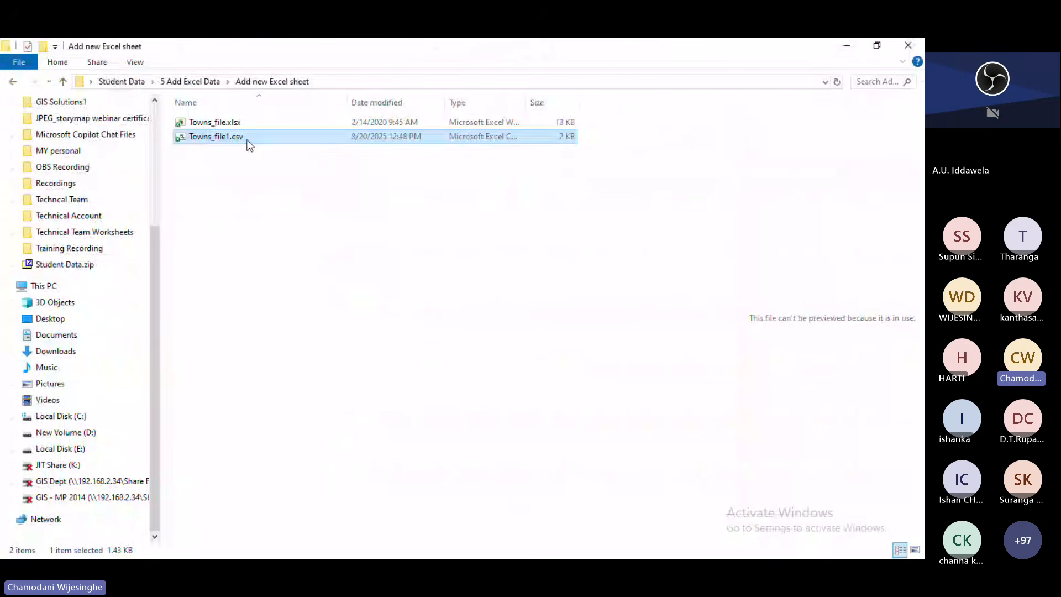
pyautogui.click(908, 45)
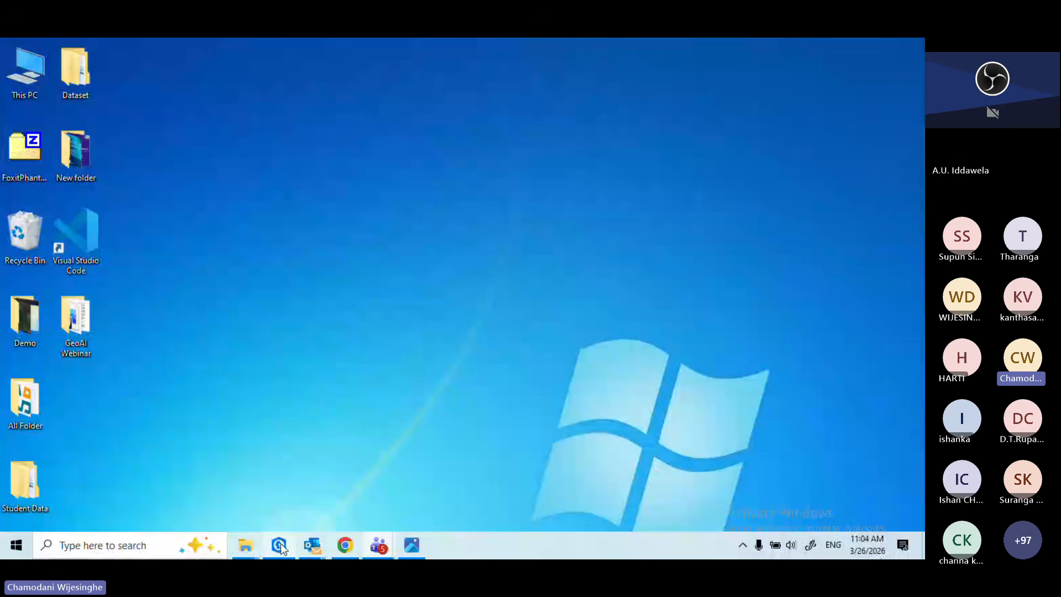
# Switch to ArcGIS Pro and add Towns_file1.csv from the Add new Excel sheet folder to the map.
pyautogui.click(279, 545)
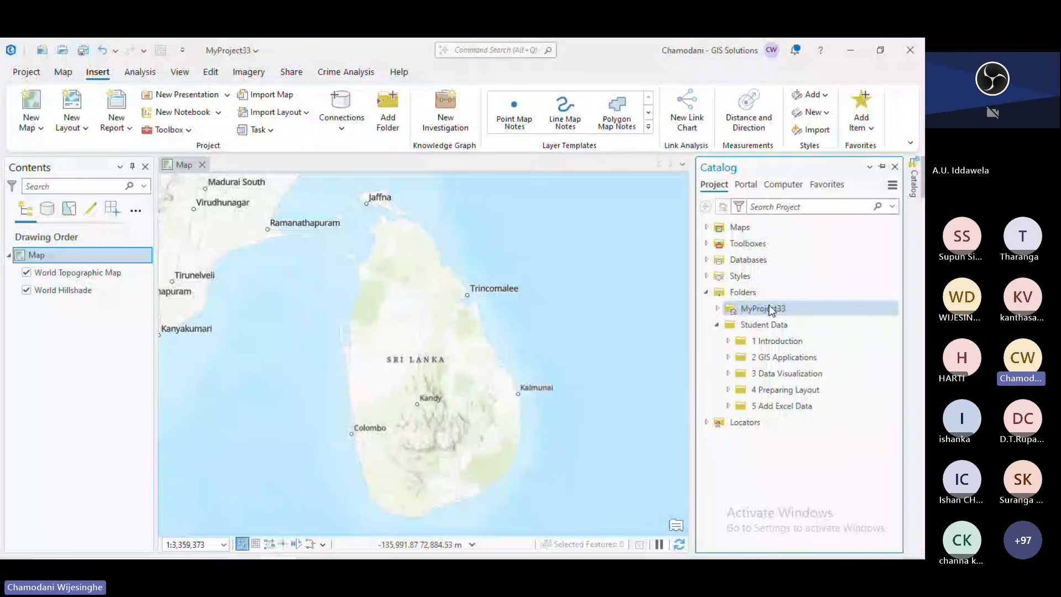
pyautogui.click(728, 406)
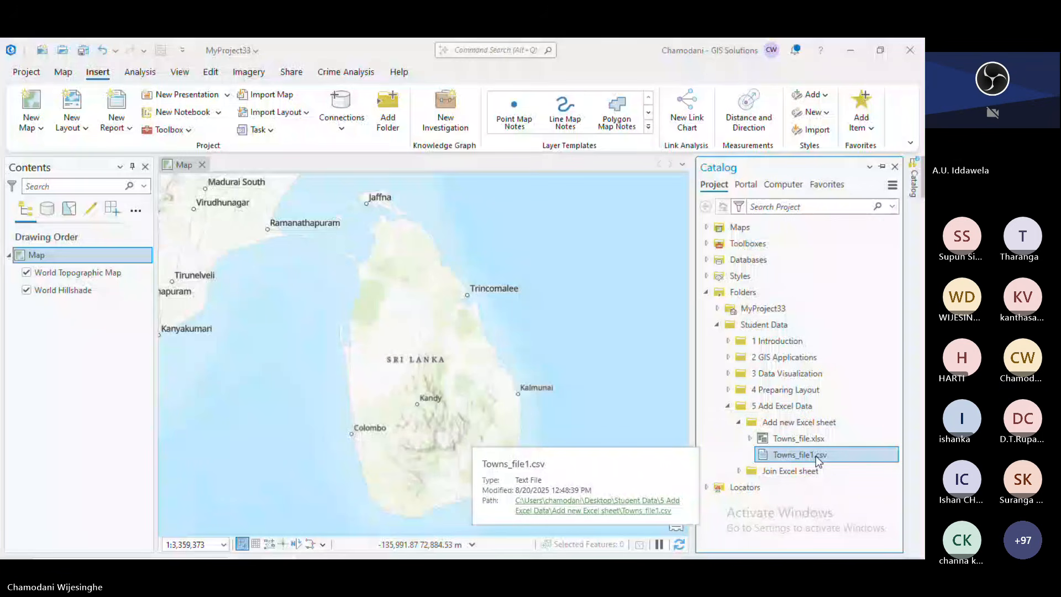
pyautogui.moveTo(816, 456); pyautogui.dragTo(396, 330)
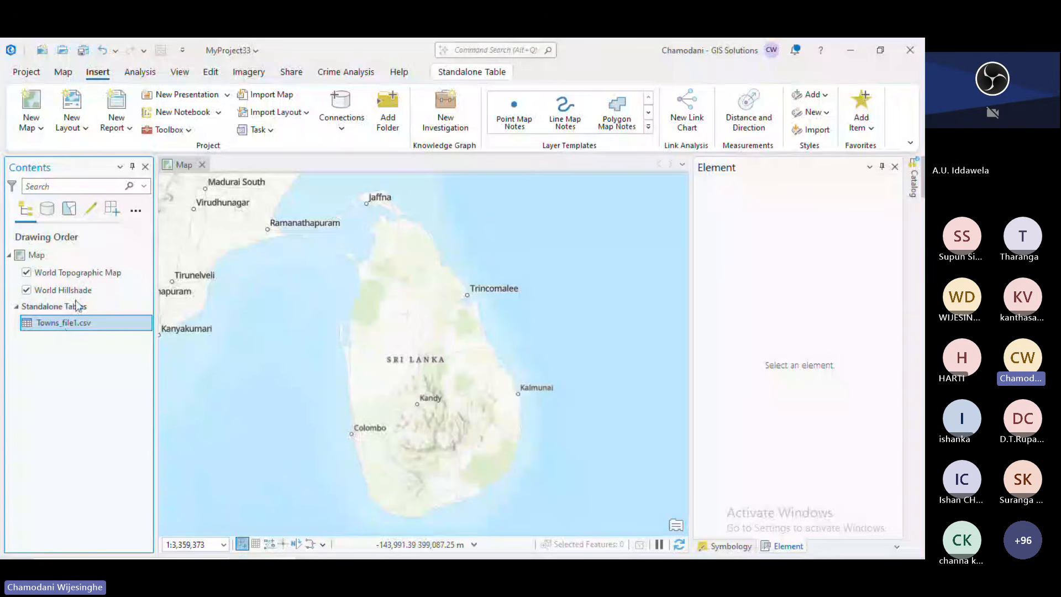
# Open the attribute table of Towns_file1.csv and examine its town records and the Latitude and Longitude fields.
pyautogui.rightClick(97, 326)
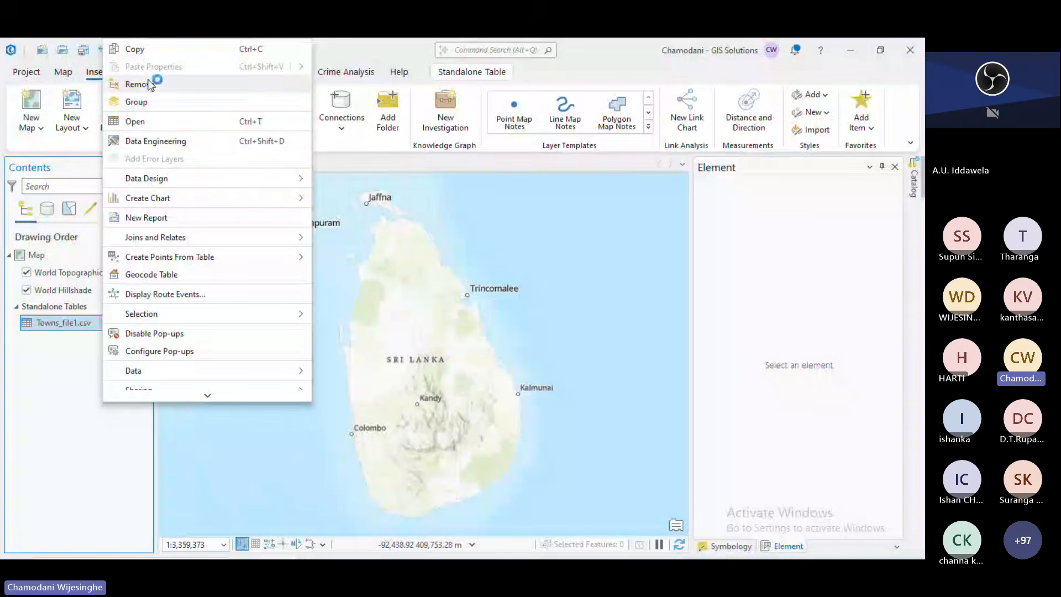
pyautogui.click(142, 122)
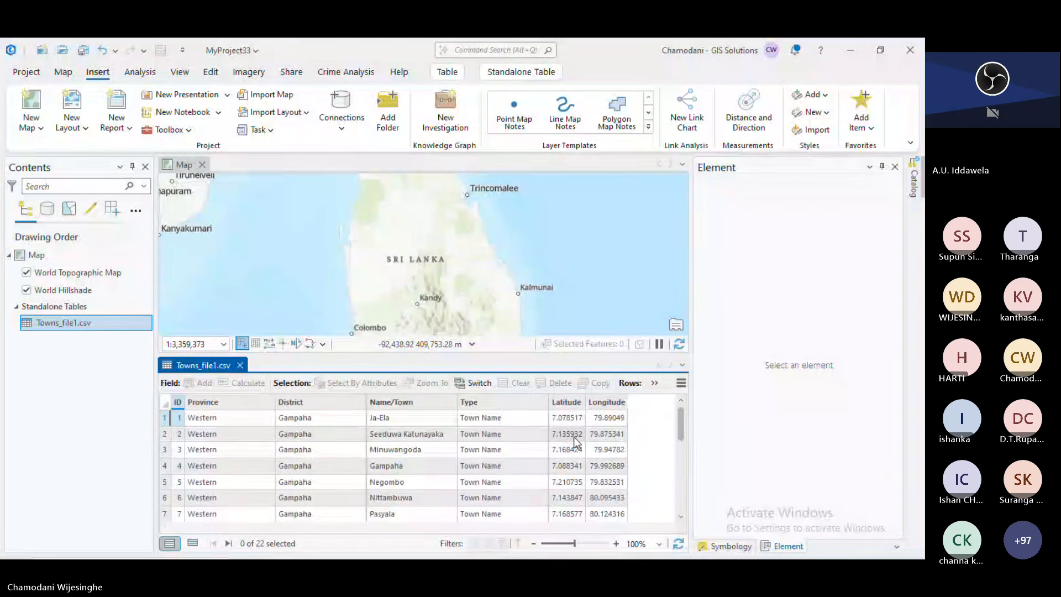
pyautogui.scroll(-5, 576, 440)
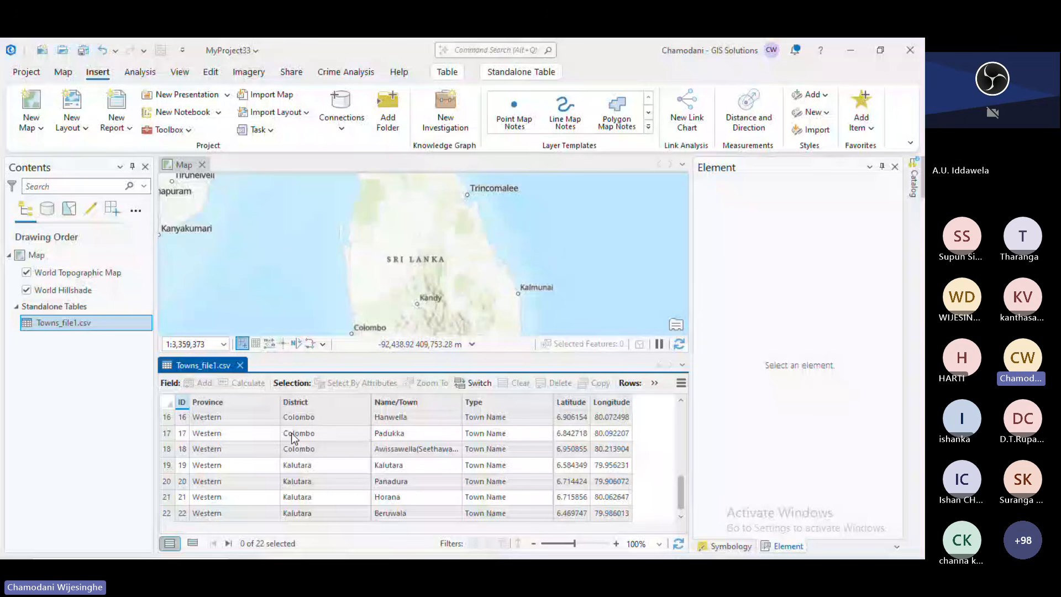
pyautogui.scroll(5, 292, 435)
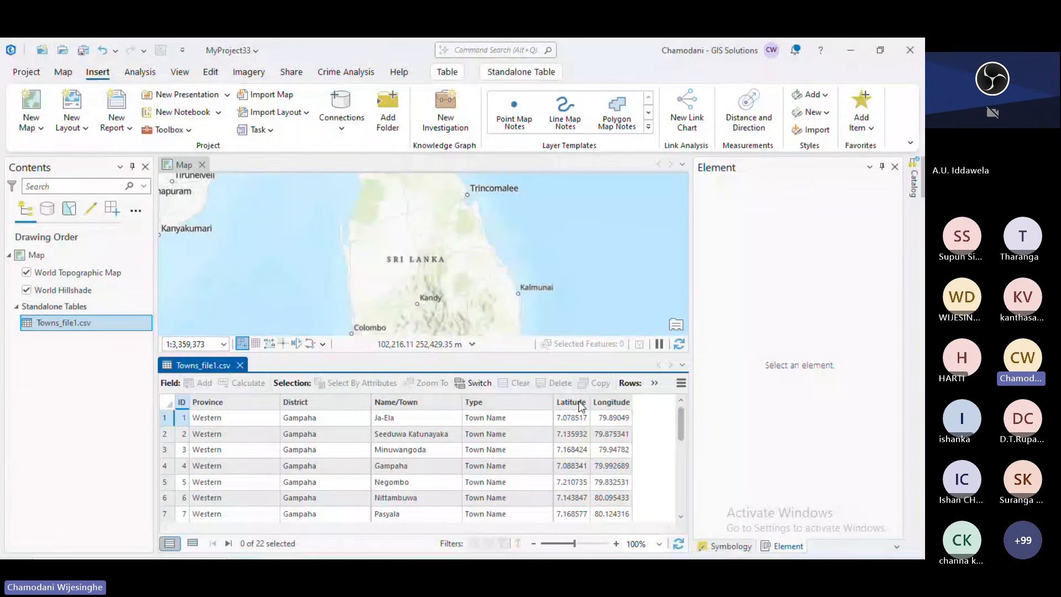
pyautogui.moveTo(579, 400); pyautogui.dragTo(602, 406)
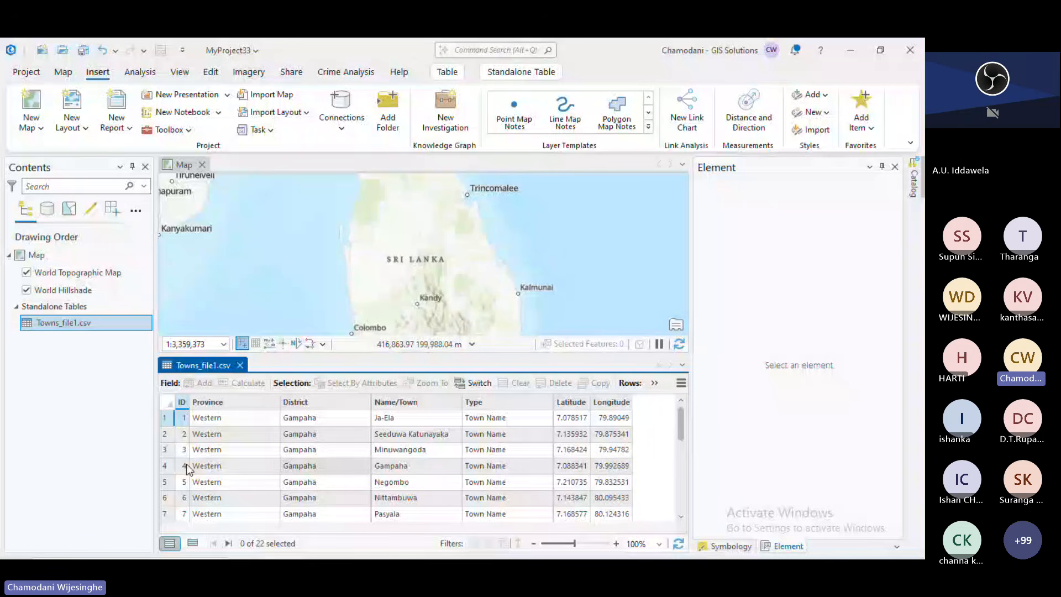
# Start the XY Table To Point tool for Towns_file1.csv and check the available input tables.
pyautogui.click(72, 326)
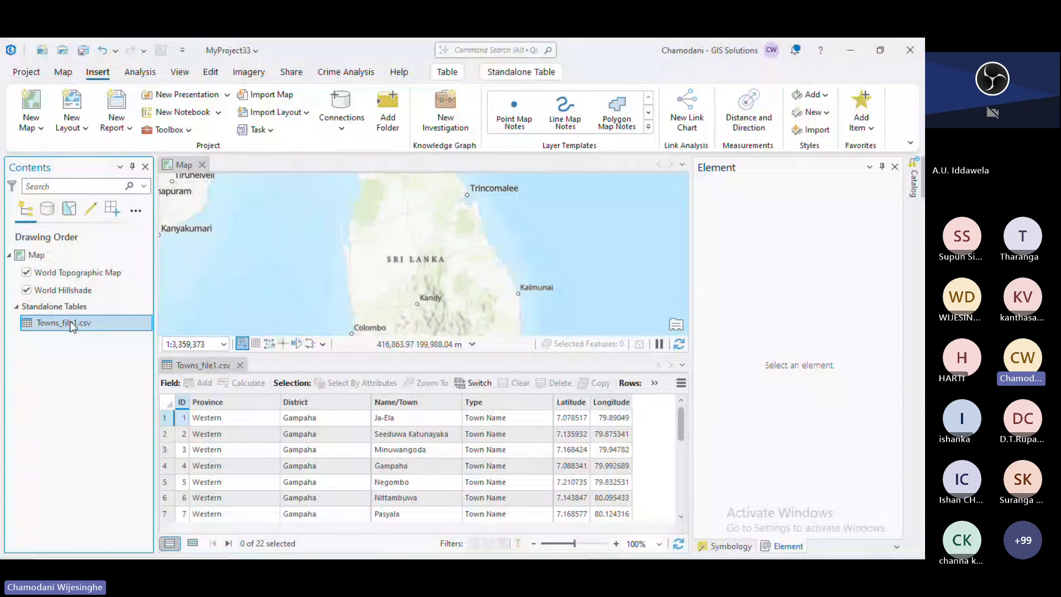
pyautogui.rightClick(72, 328)
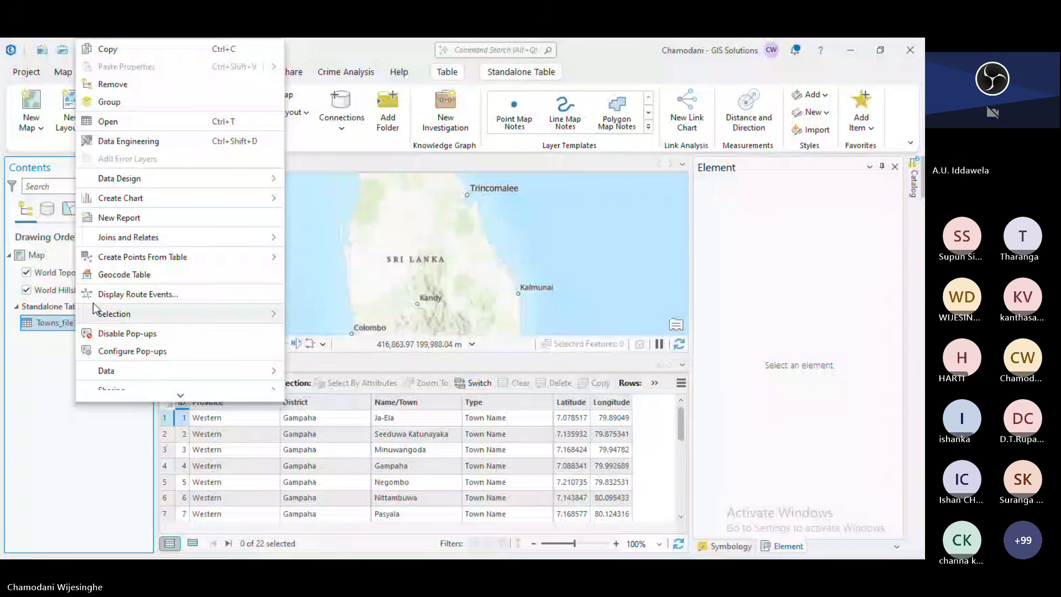
pyautogui.moveTo(133, 258)
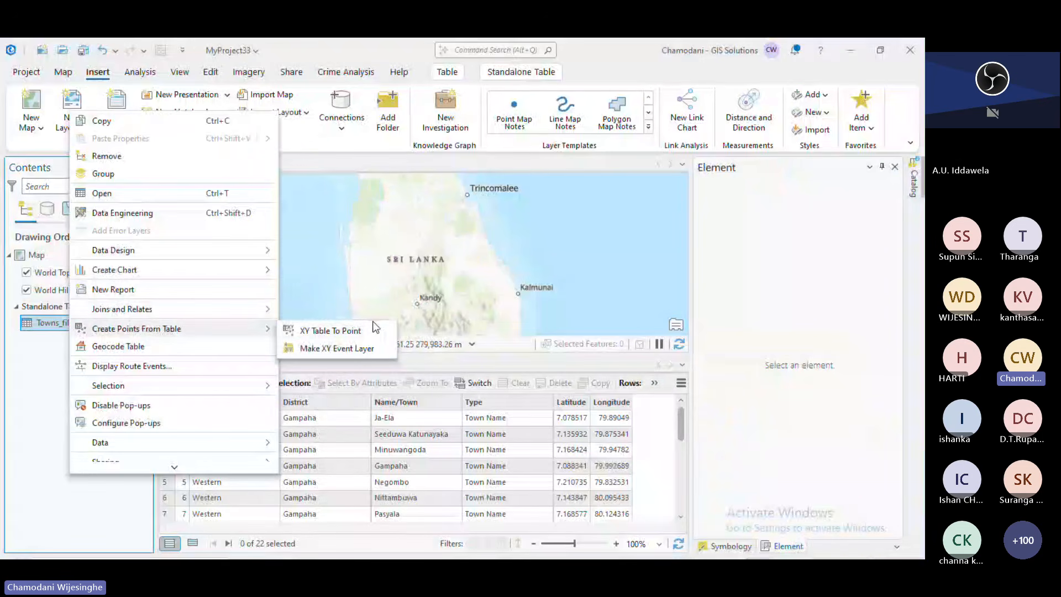
pyautogui.click(353, 331)
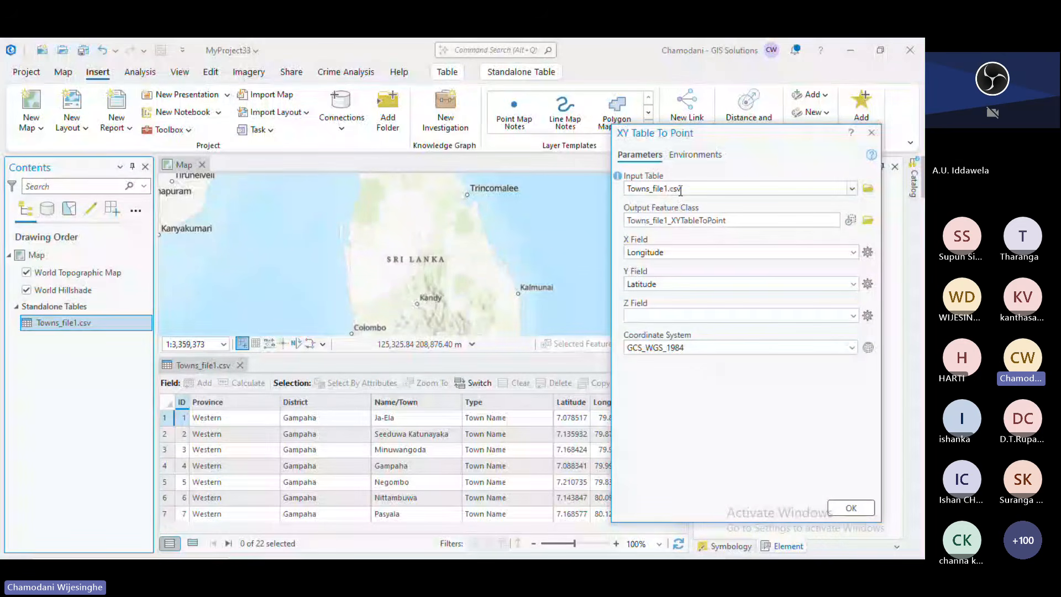
pyautogui.click(851, 189)
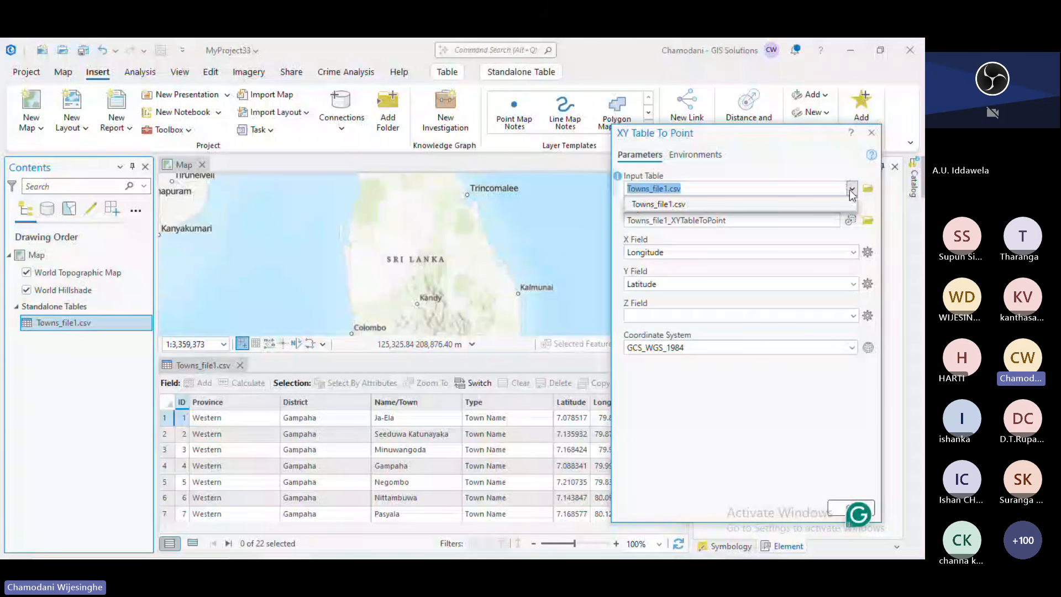
pyautogui.click(853, 193)
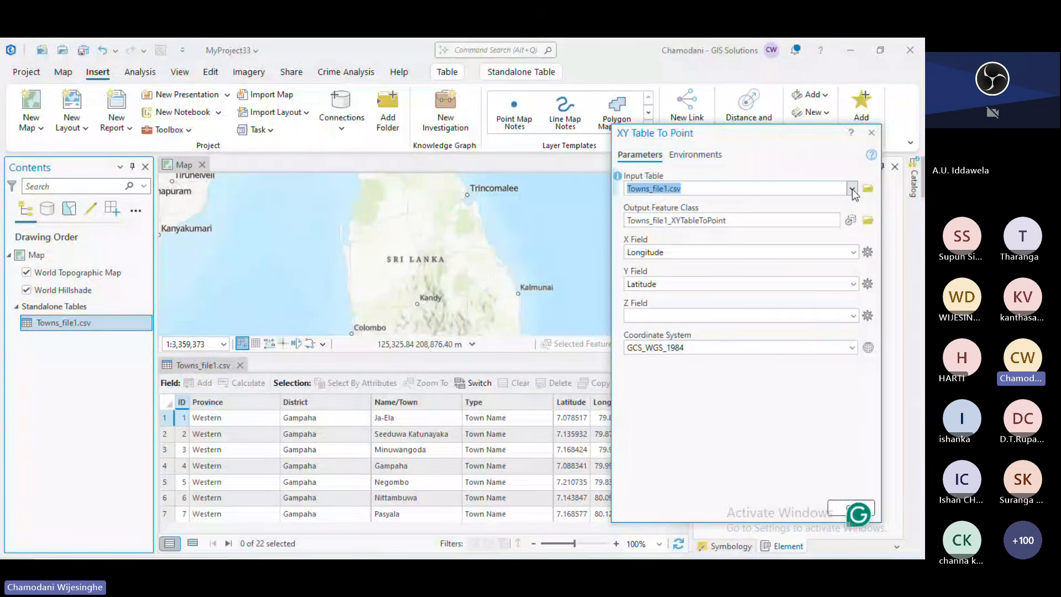
# Set the XY Table To Point output feature class in MyProject33.gdb to the name Towns.
pyautogui.click(752, 220)
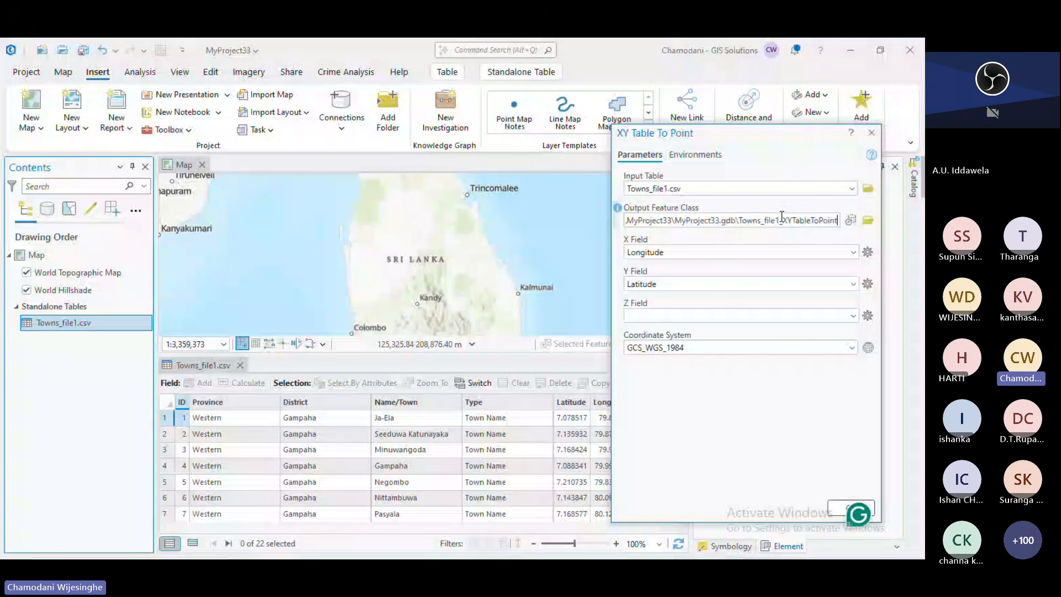
pyautogui.click(733, 214)
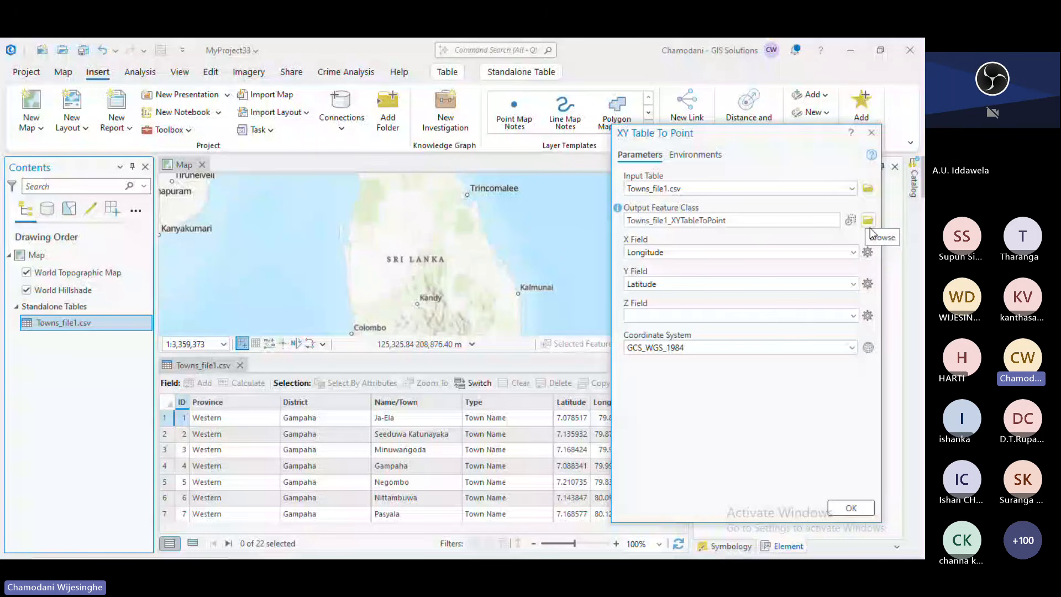
pyautogui.click(710, 221)
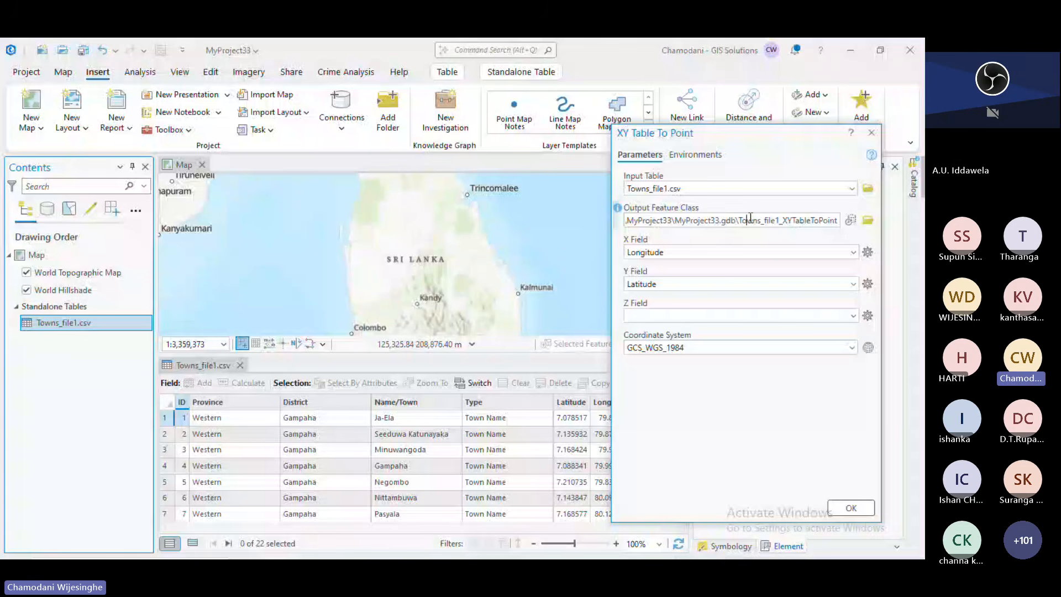
pyautogui.moveTo(749, 219); pyautogui.dragTo(916, 427)
pyautogui.press('BackSpace')
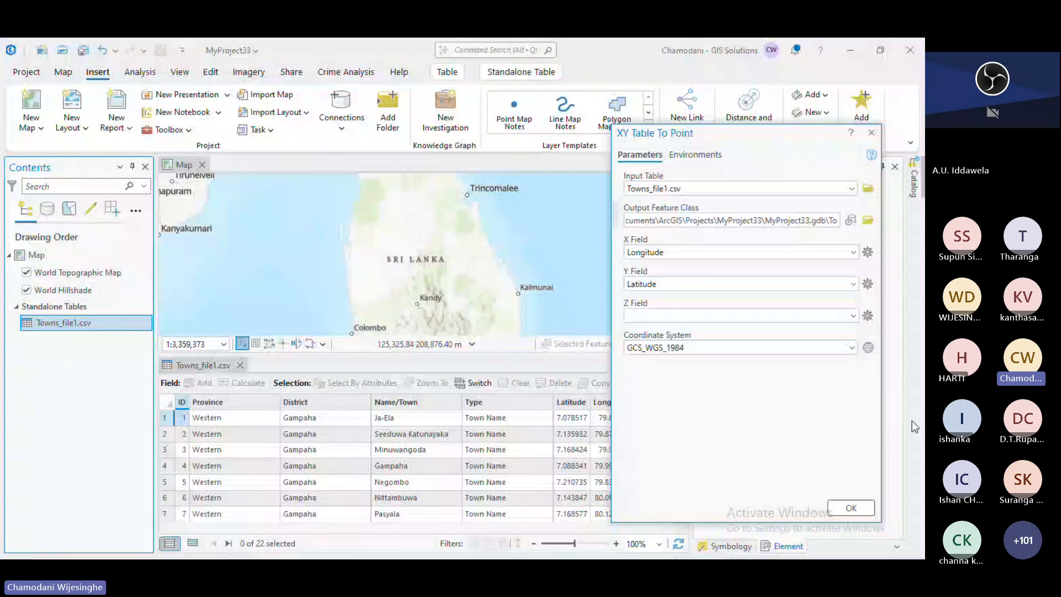
pyautogui.press('BackSpace')
pyautogui.press('BackSpace')
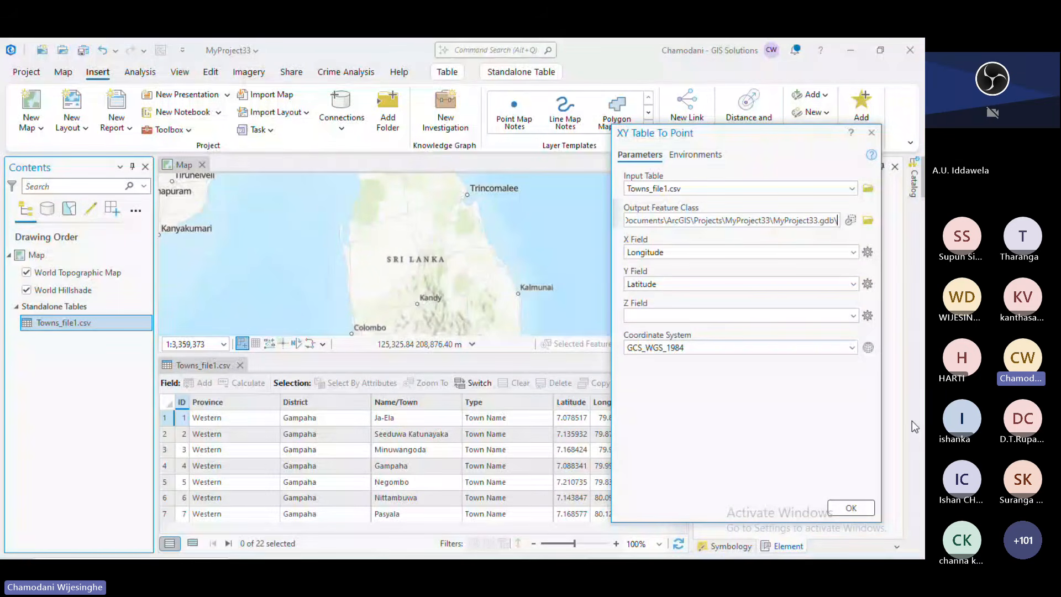
pyautogui.write('Town')
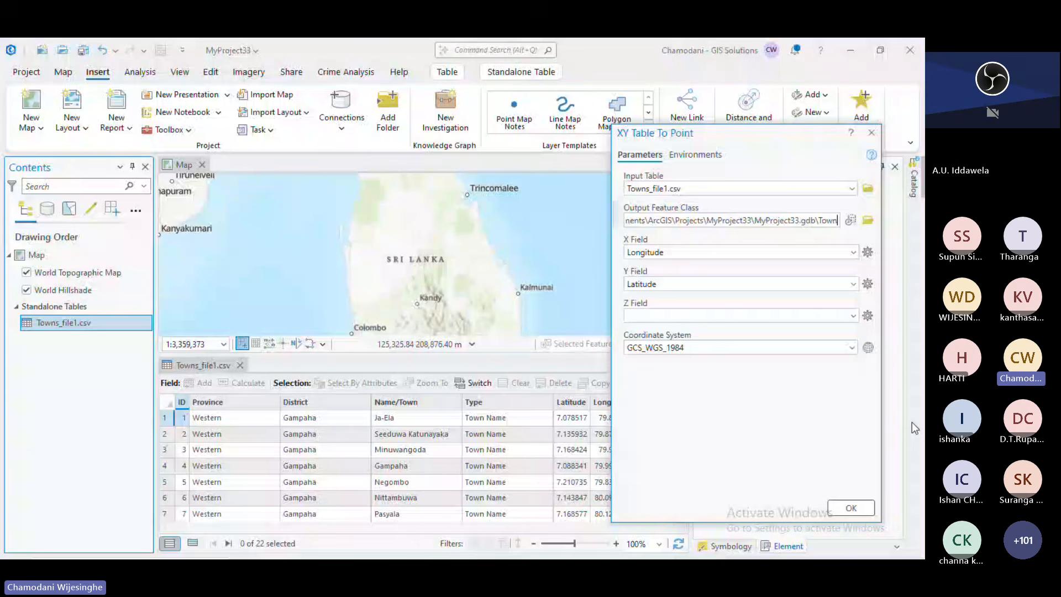
pyautogui.write('s')
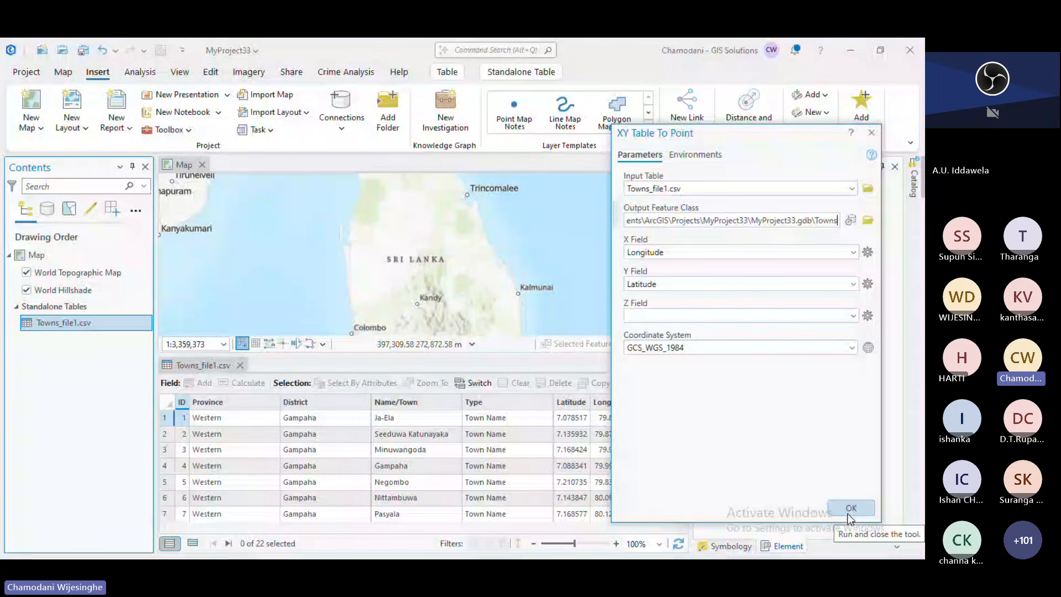
# Run the XY Table To Point conversion and inspect the resulting town points on the map.
pyautogui.click(849, 513)
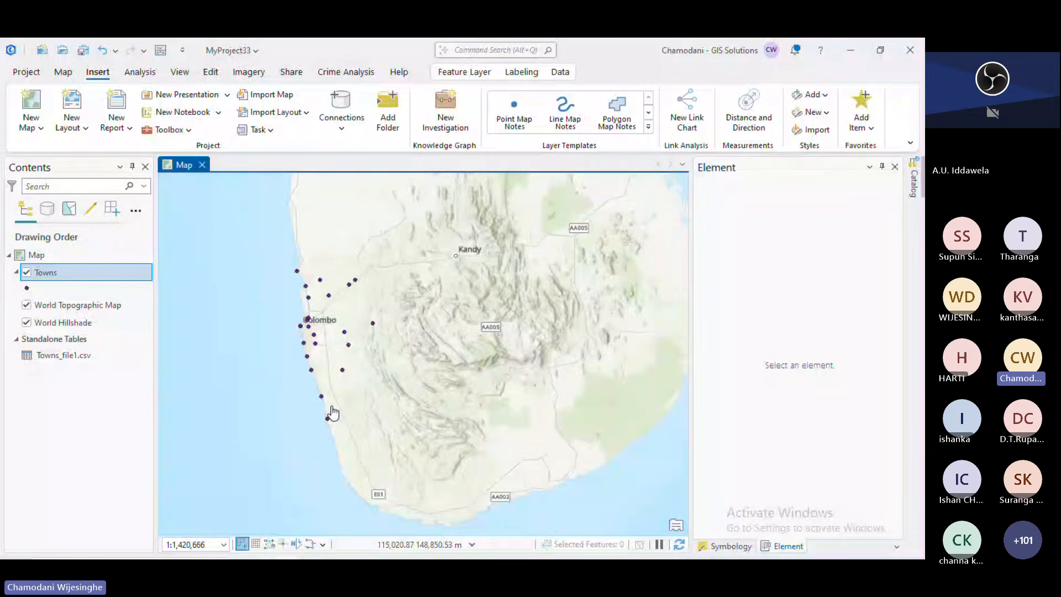
pyautogui.scroll(-3, 332, 413)
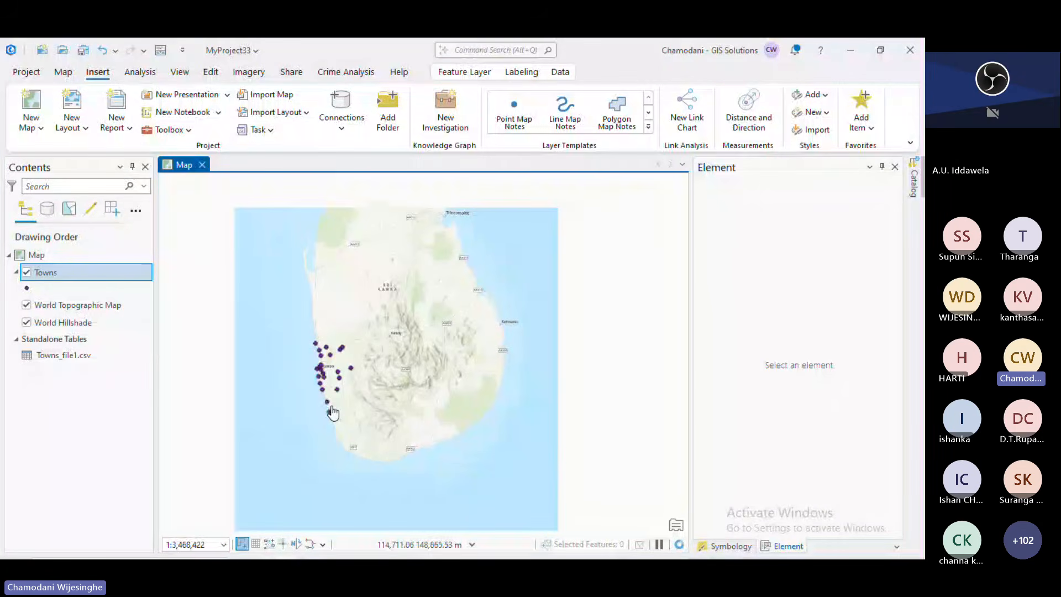
pyautogui.scroll(3, 332, 413)
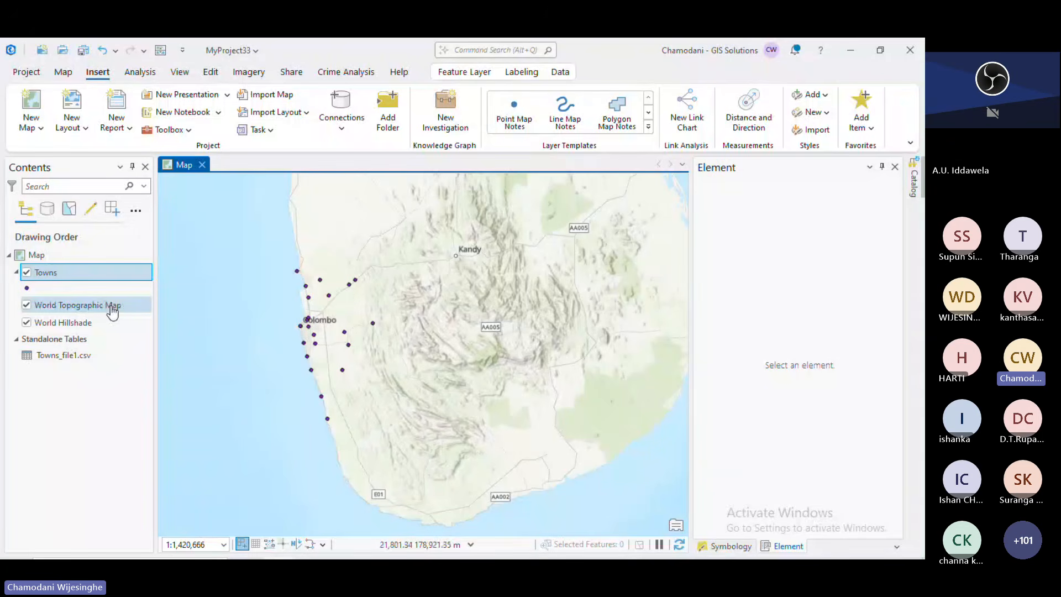
# Add Sri_Lanka_Districts.shp from the 4 Preparing Layout folder in Student Data to the map.
pyautogui.click(915, 178)
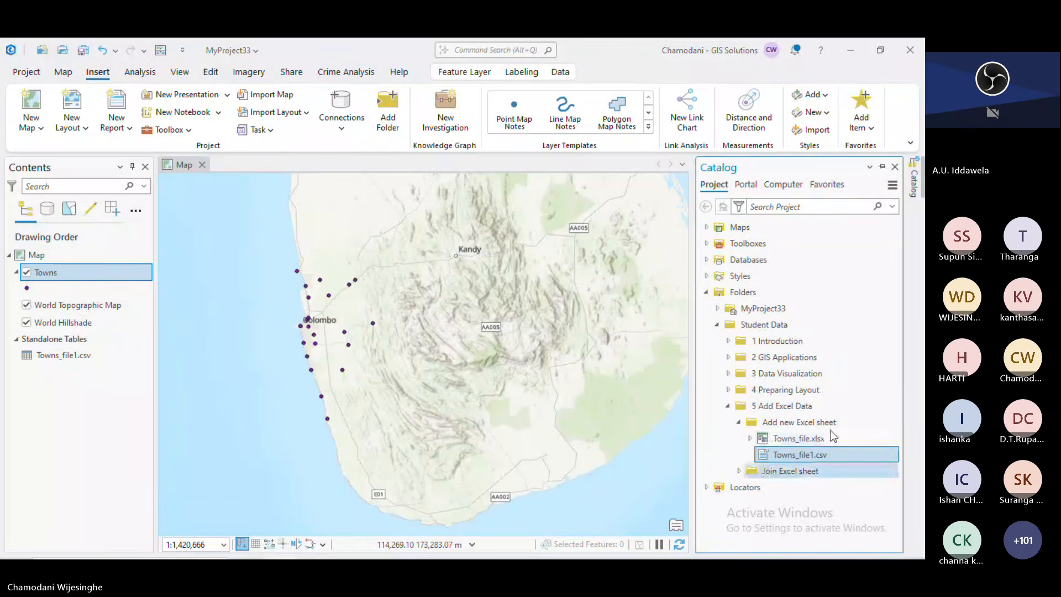
pyautogui.click(728, 390)
pyautogui.click(787, 423)
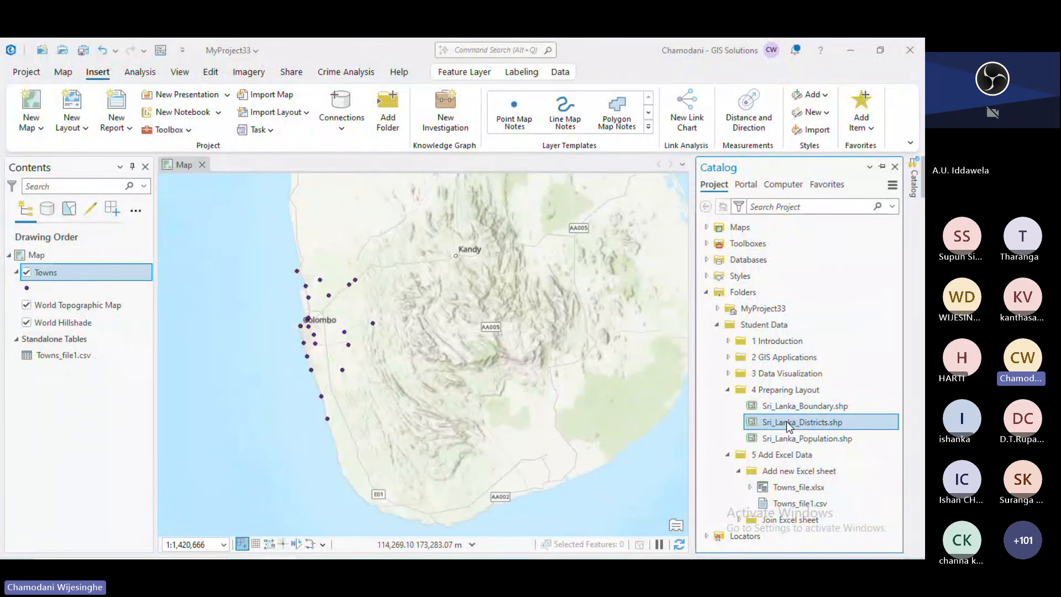
pyautogui.moveTo(787, 421); pyautogui.dragTo(343, 426)
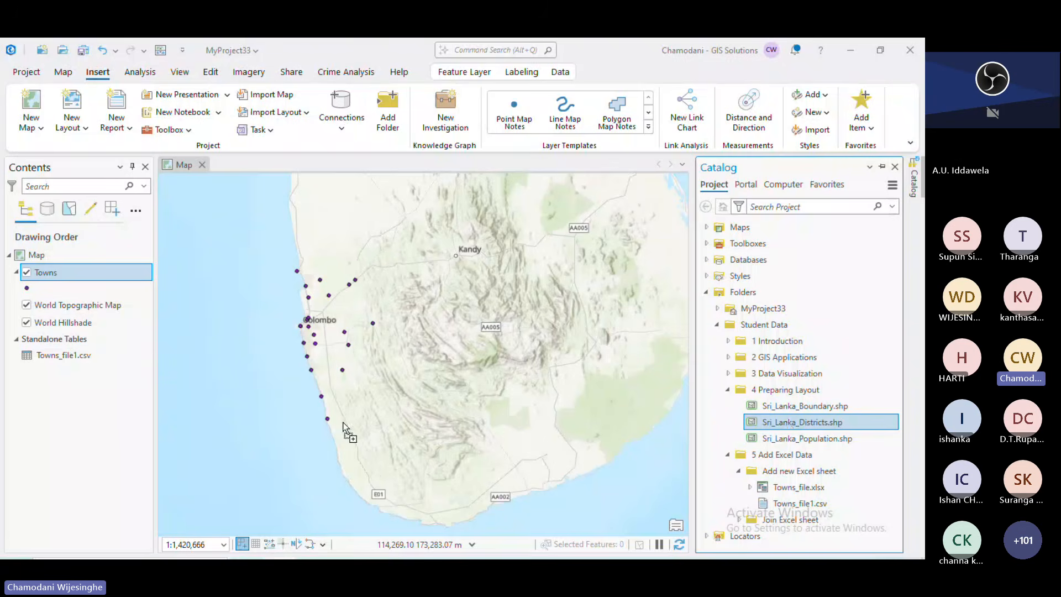
pyautogui.moveTo(343, 423); pyautogui.dragTo(117, 410)
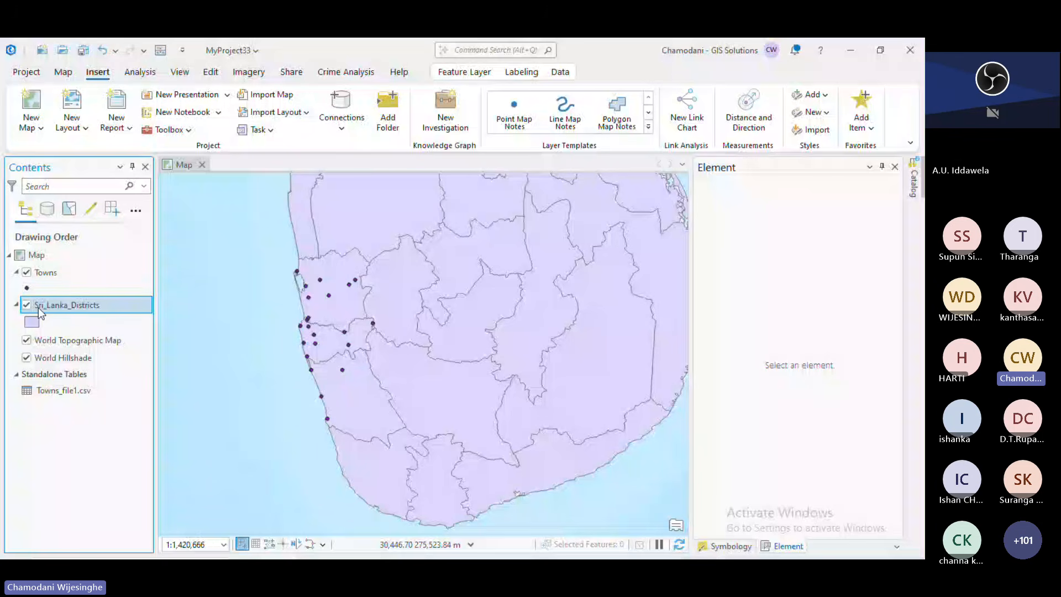
# Hide the Towns layer and open the attribute table of Sri_Lanka_Districts.
pyautogui.click(26, 273)
pyautogui.rightClick(77, 307)
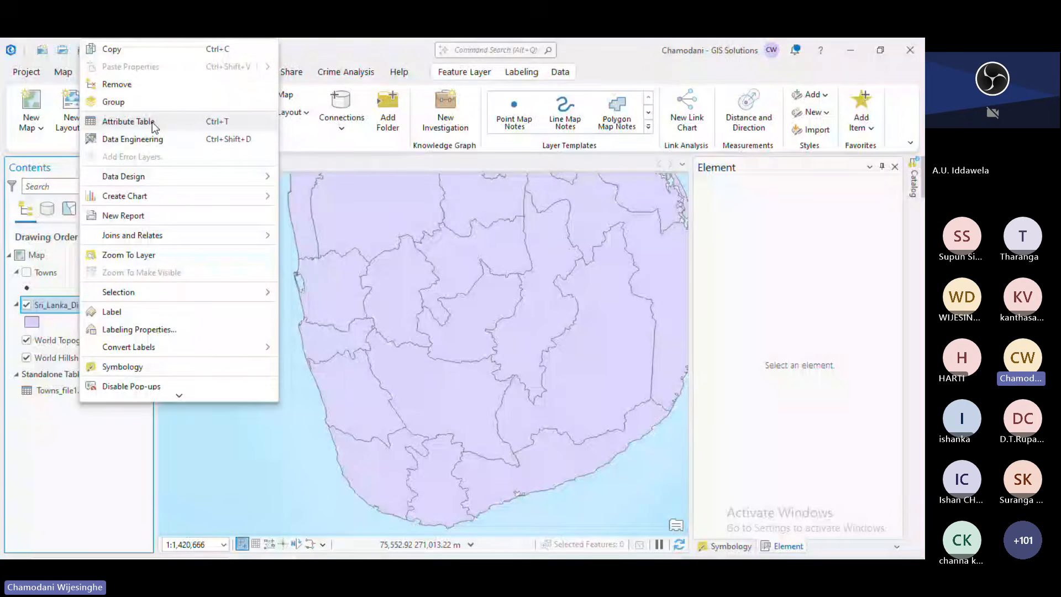
pyautogui.click(154, 123)
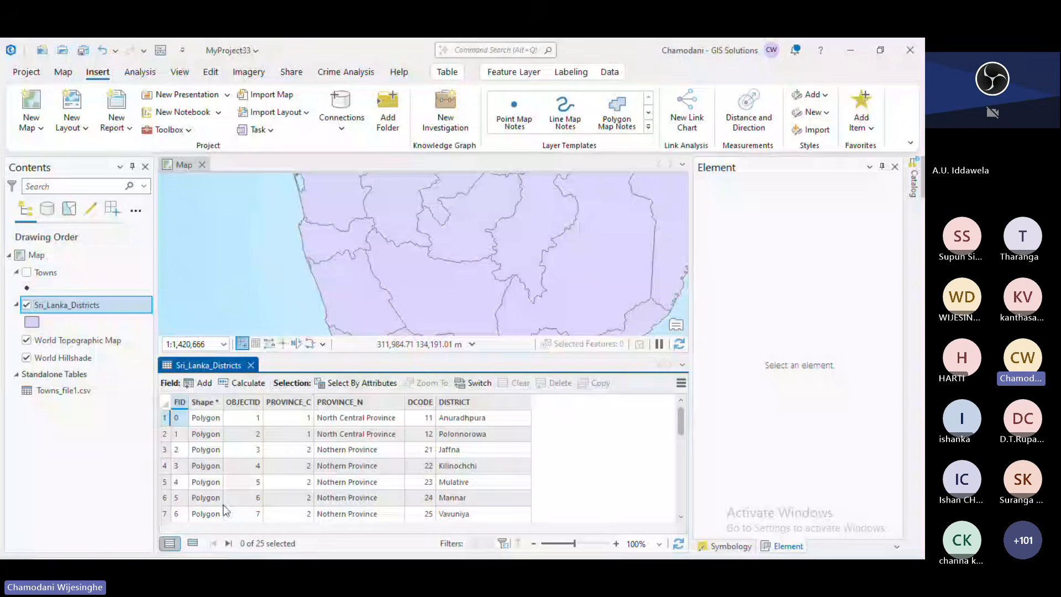
# Switch to the Student Data folder, open Population Data.csv from 5 Add Excel Data > Join Excel sheet in Excel, and examine its district records.
pyautogui.click(850, 49)
pyautogui.click(78, 83)
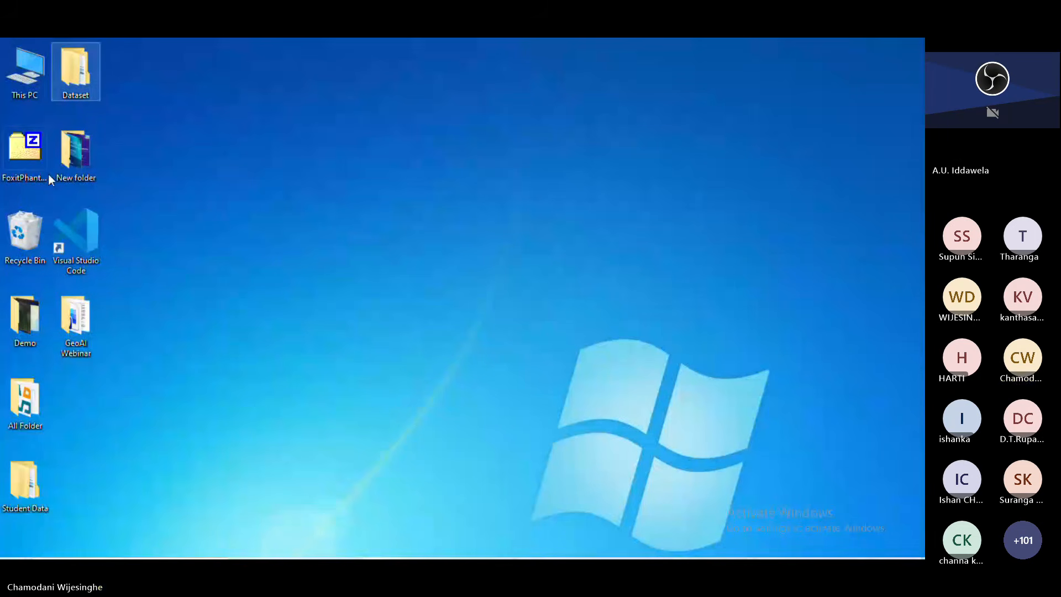
pyautogui.click(31, 490)
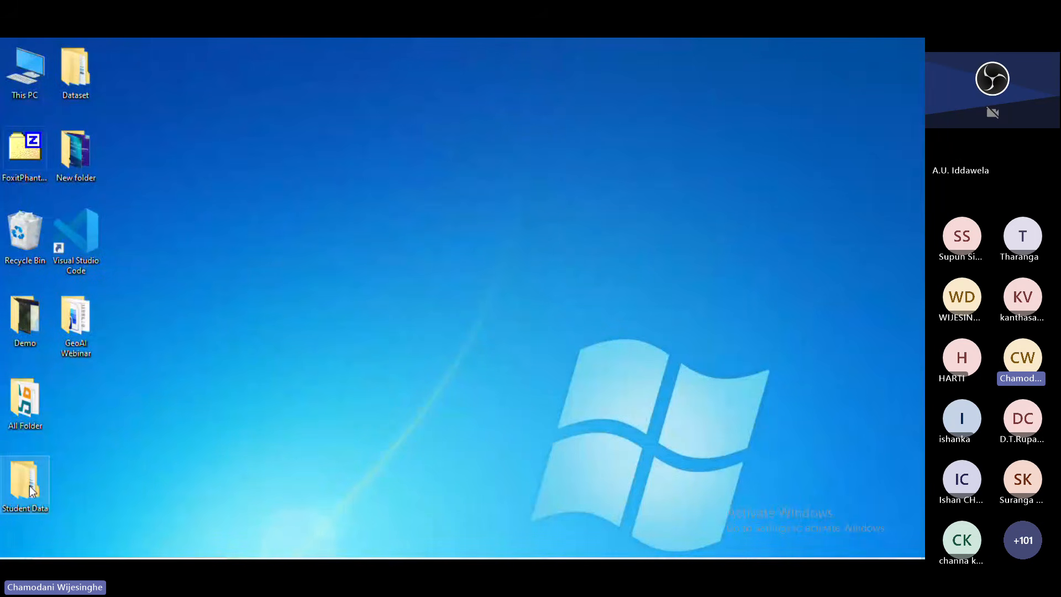
pyautogui.doubleClick(31, 490)
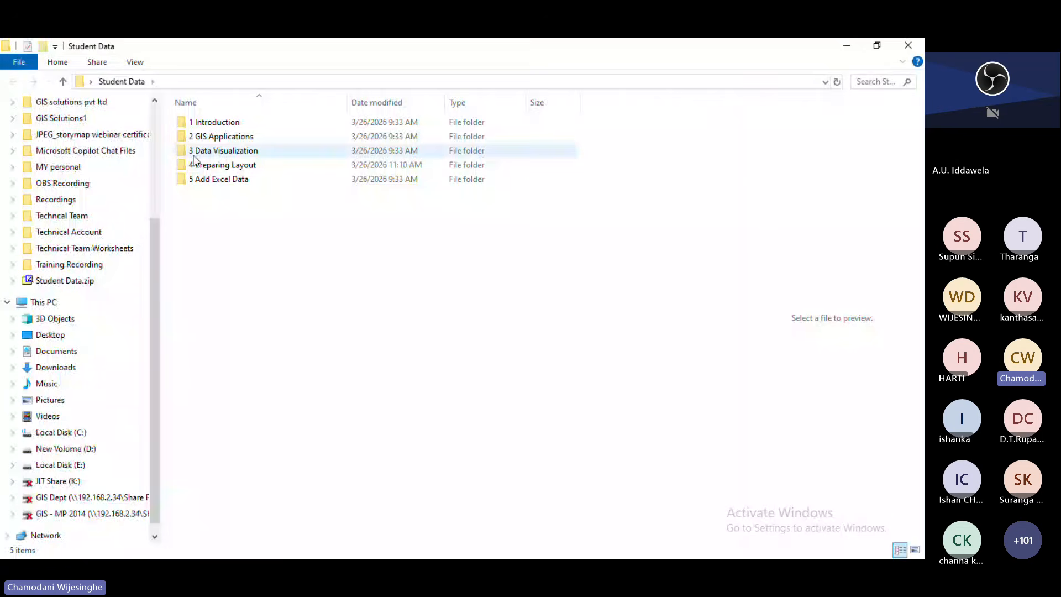
pyautogui.doubleClick(210, 178)
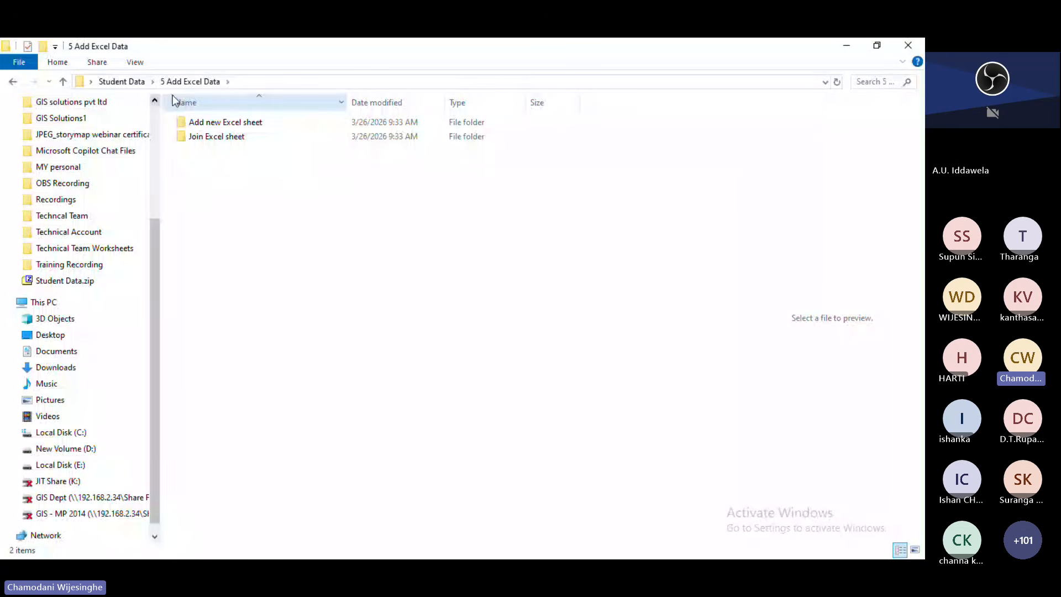
pyautogui.doubleClick(197, 137)
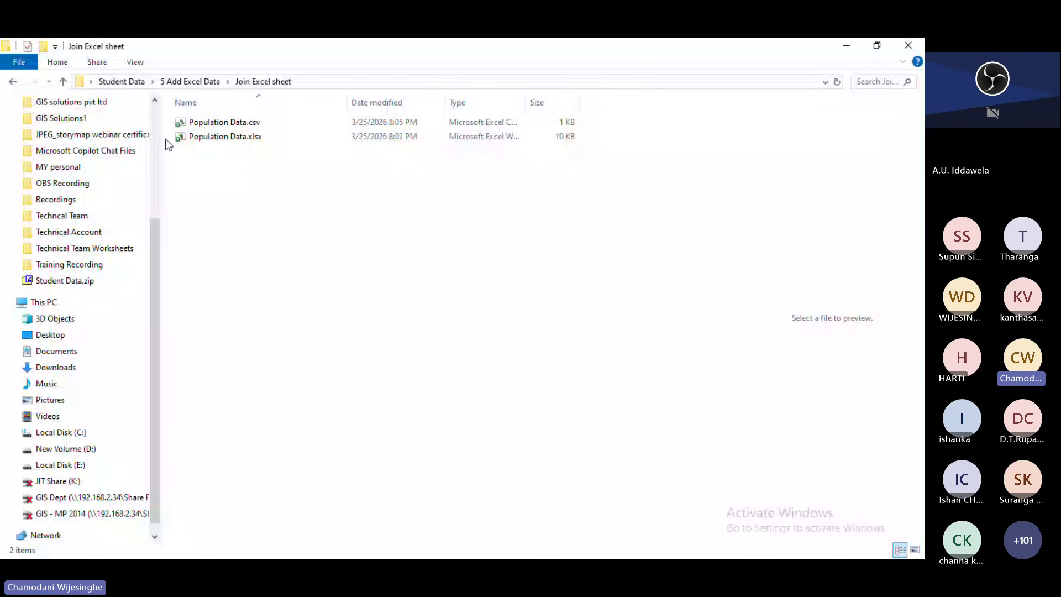
pyautogui.click(219, 128)
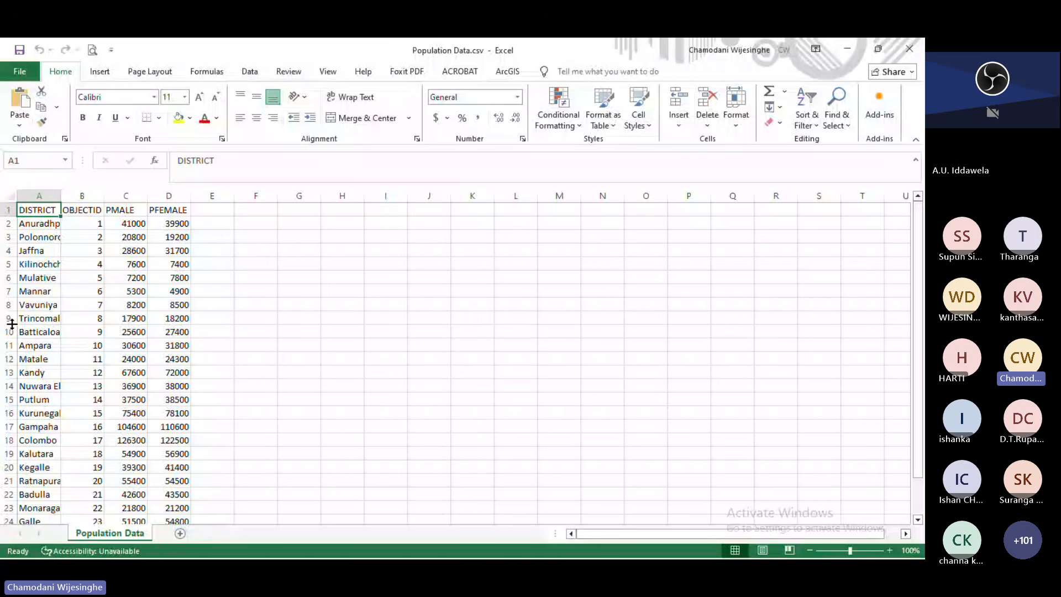
pyautogui.scroll(-2, 32, 425)
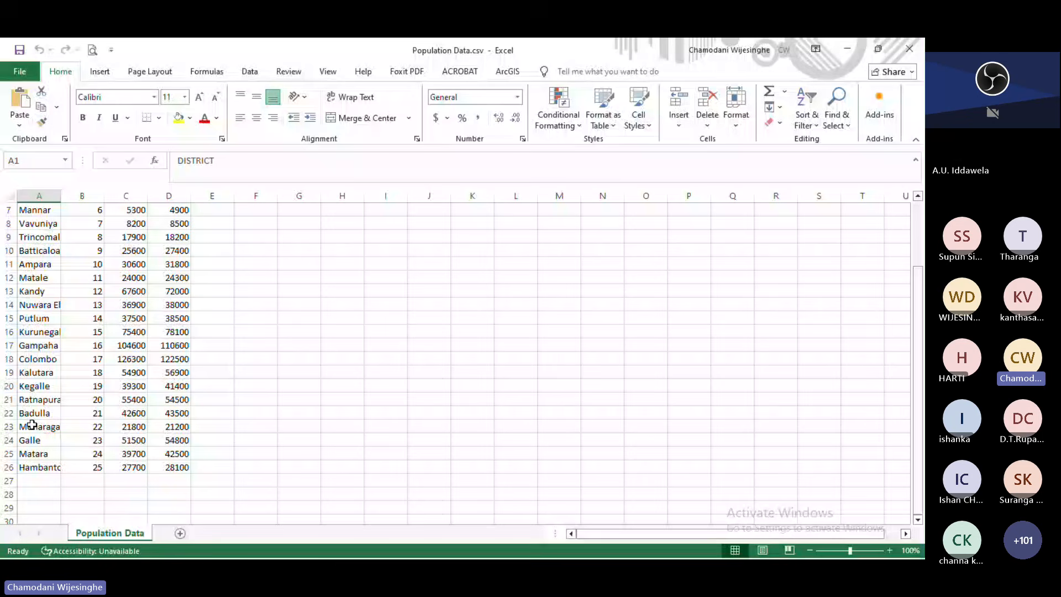
pyautogui.scroll(2, 31, 425)
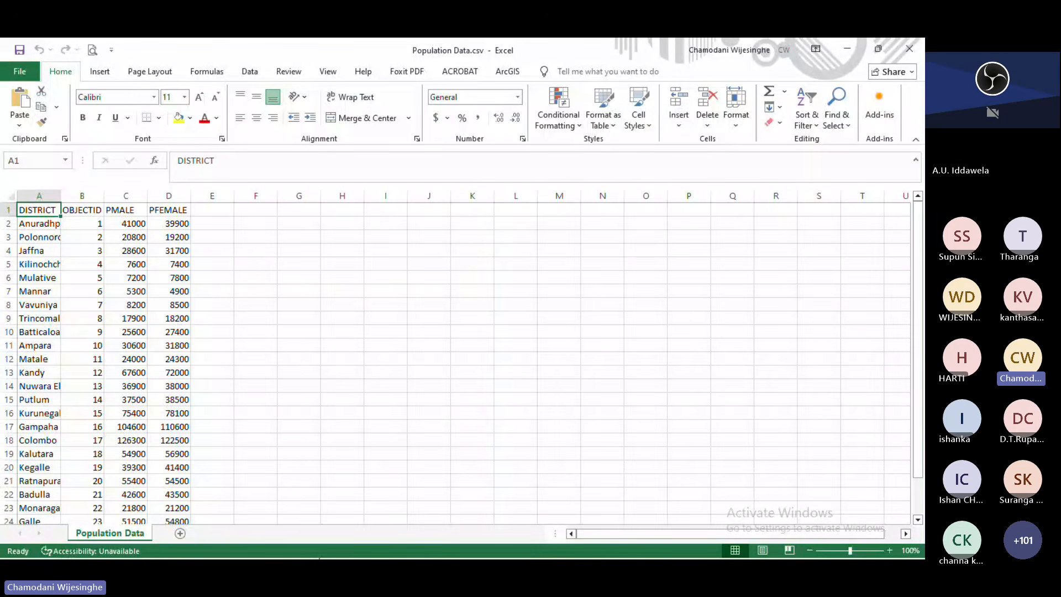
# Minimize the workbook and folder, switch to ArcGIS Pro and examine the field names in the Sri_Lanka_Districts attribute table.
pyautogui.click(847, 50)
pyautogui.click(847, 46)
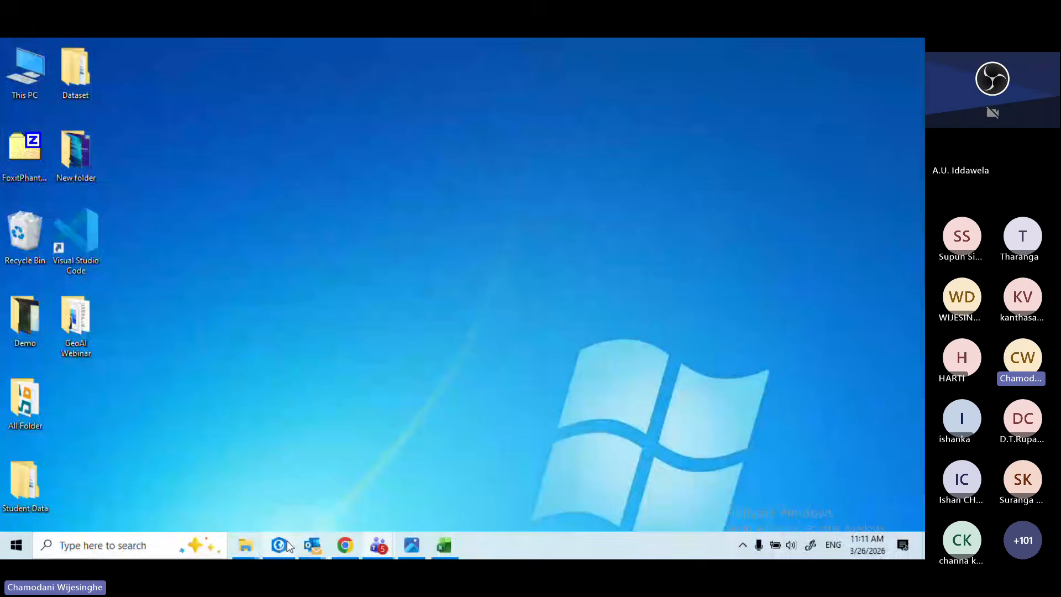
pyautogui.click(287, 545)
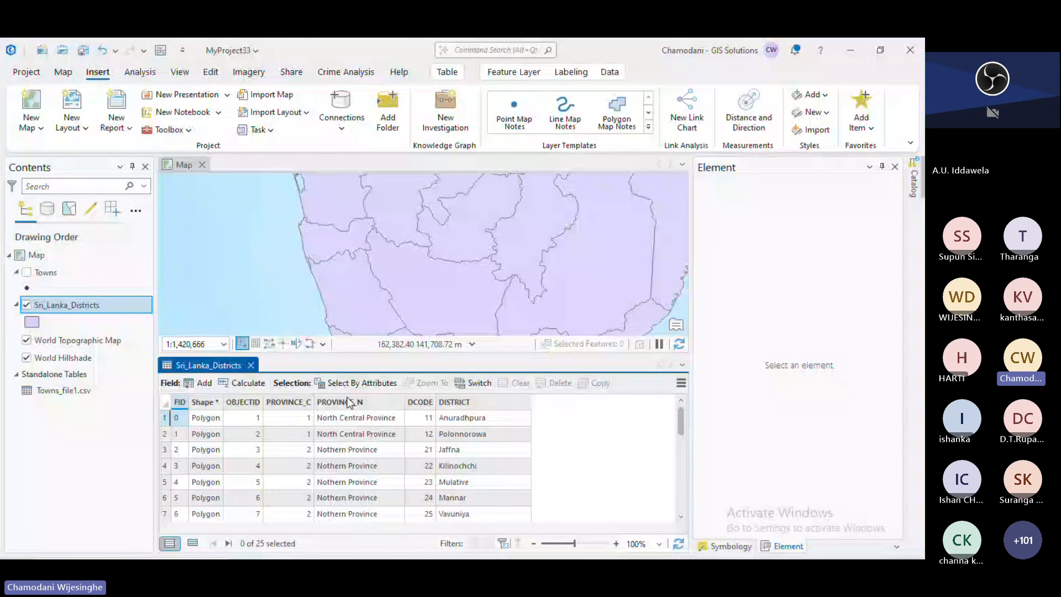
pyautogui.moveTo(350, 402)
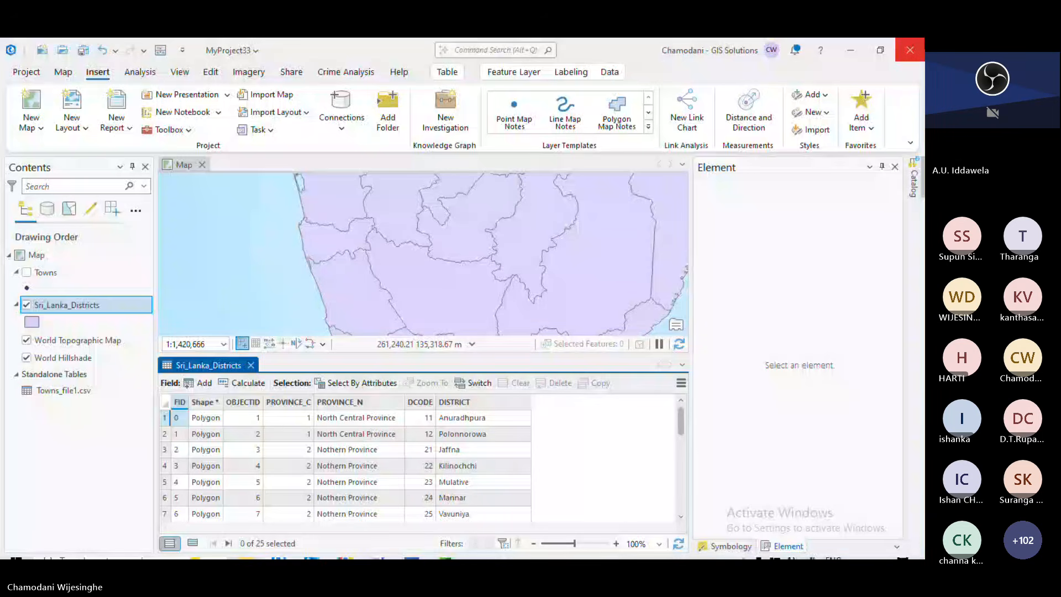
# Switch to Population Data.csv in Excel and widen the DISTRICT column to show the full district names.
pyautogui.hotkey('alt', 'Tab')
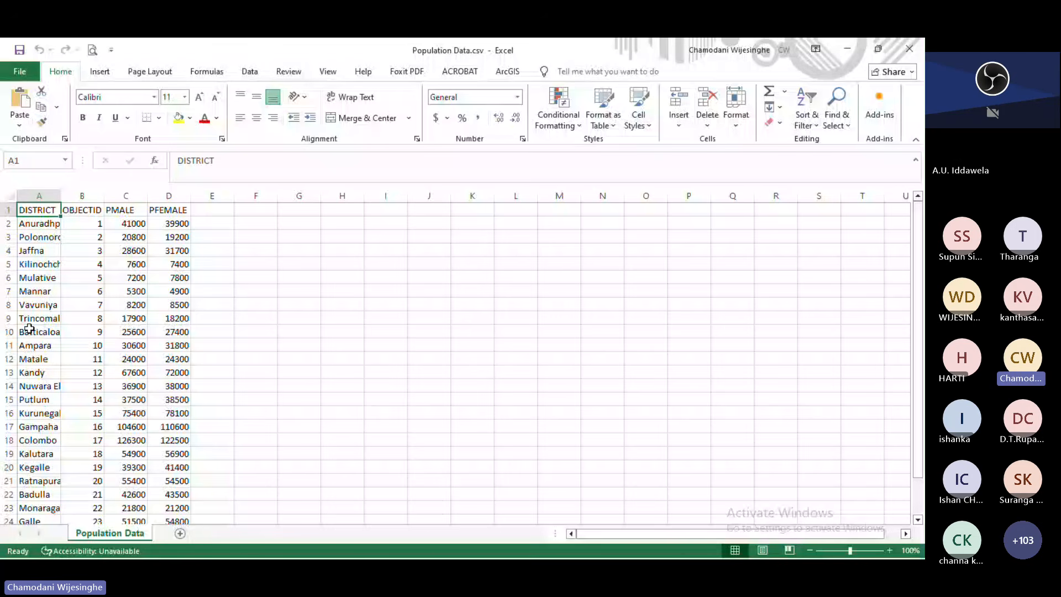
pyautogui.moveTo(61, 196); pyautogui.dragTo(109, 197)
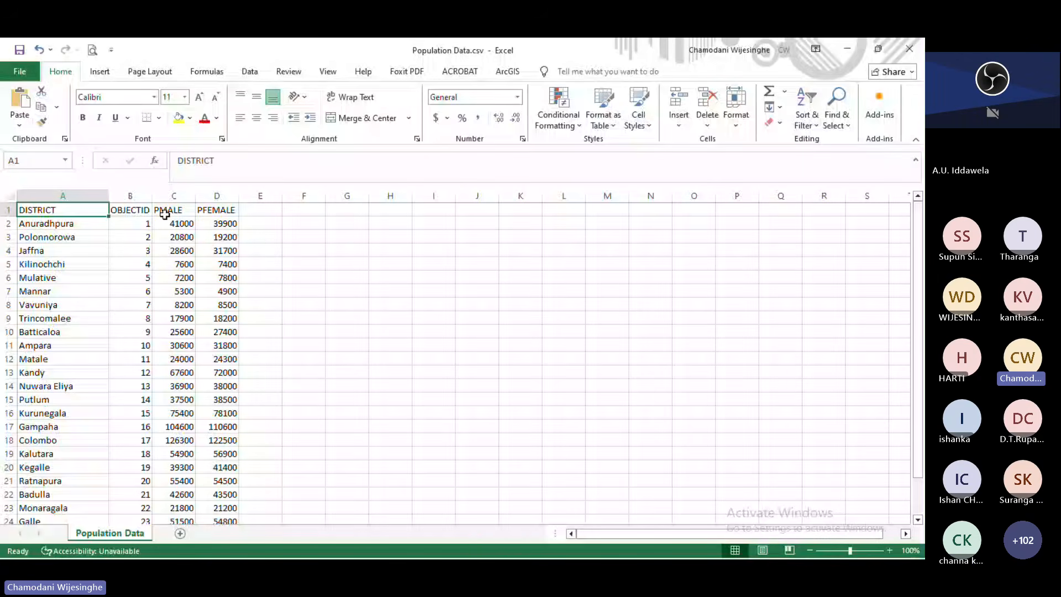
pyautogui.press('super+d')
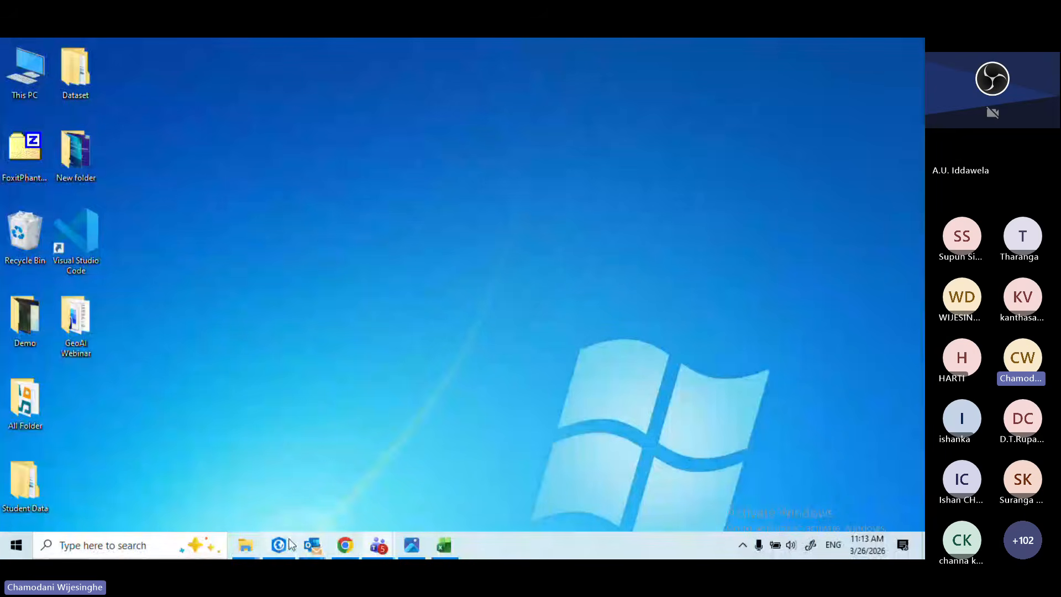
# Switch to ArcGIS Pro and review the Sri_Lanka_Districts records, highlighting the DISTRICT and PROVINCE_N fields in turn.
pyautogui.click(290, 543)
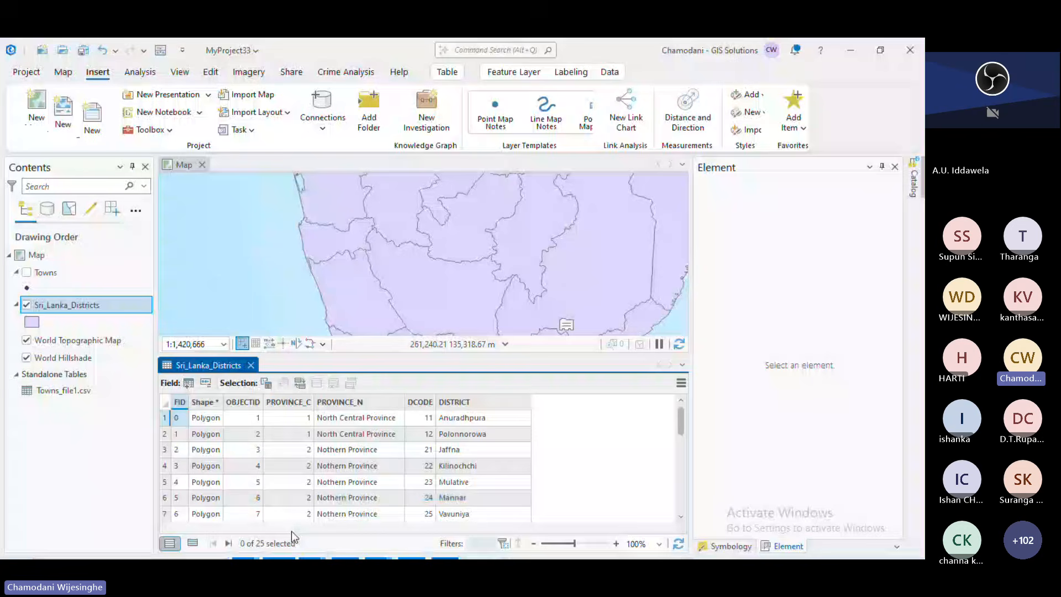
pyautogui.scroll(-2, 242, 442)
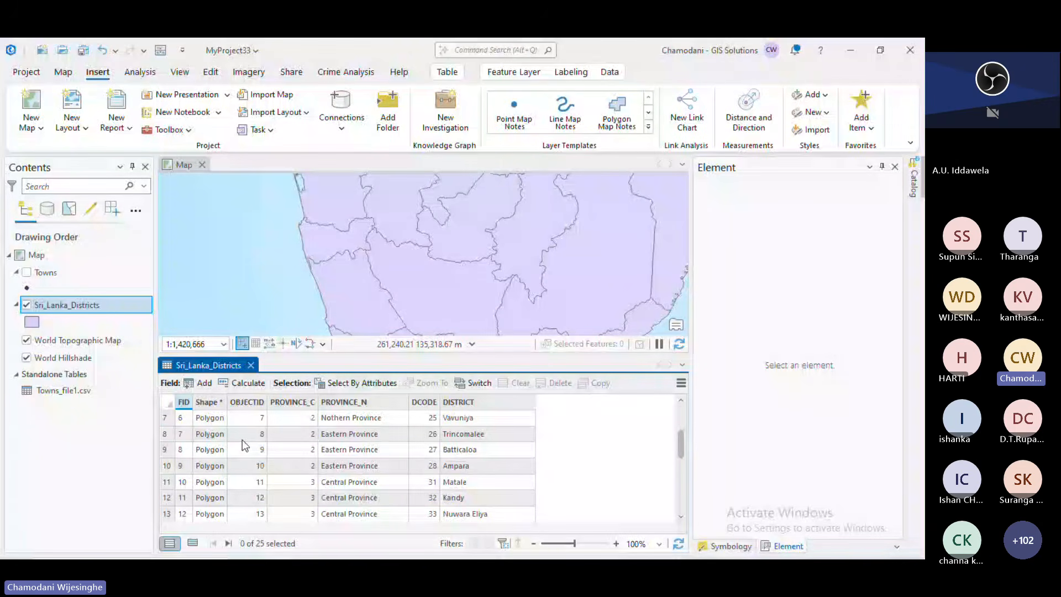
pyautogui.scroll(2, 242, 439)
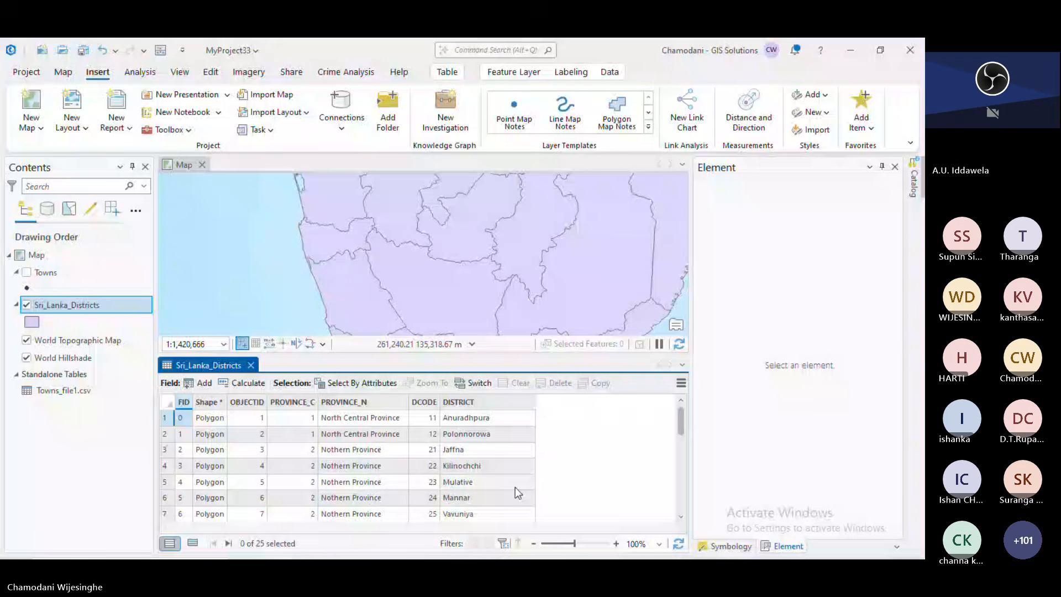
pyautogui.click(484, 402)
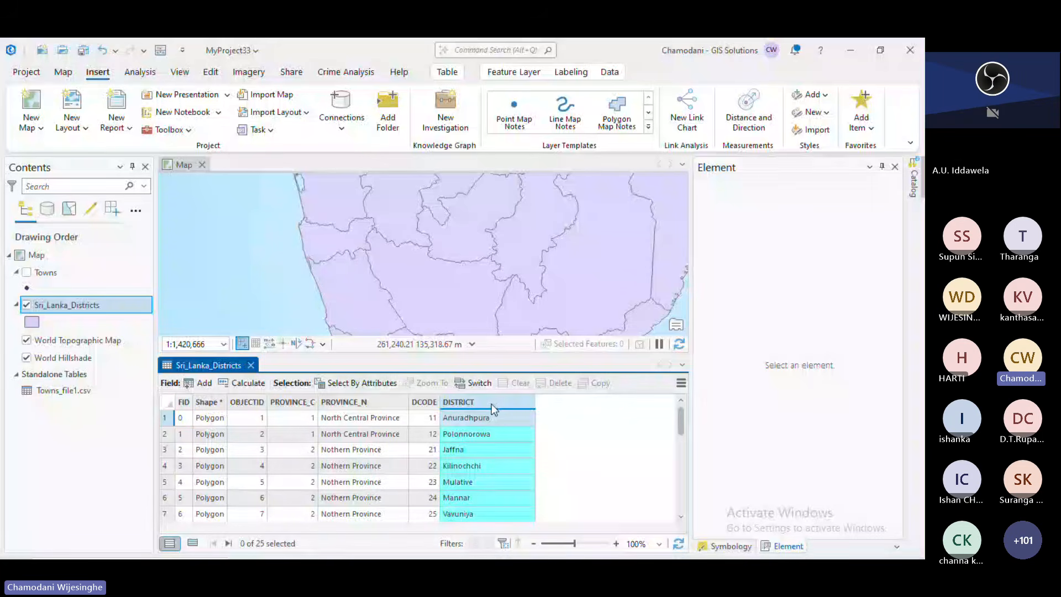
pyautogui.click(371, 403)
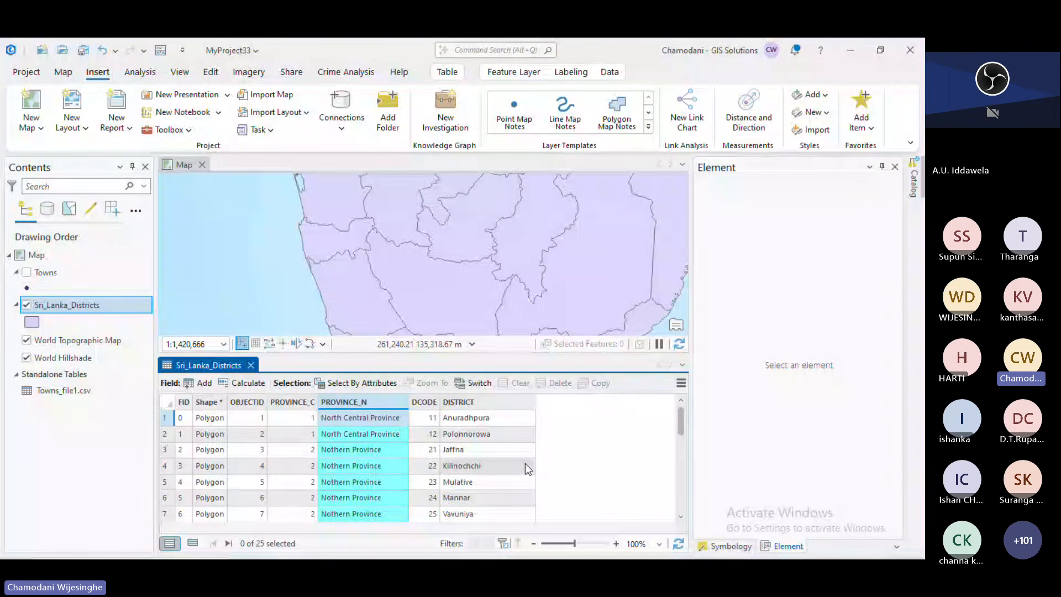
pyautogui.click(250, 402)
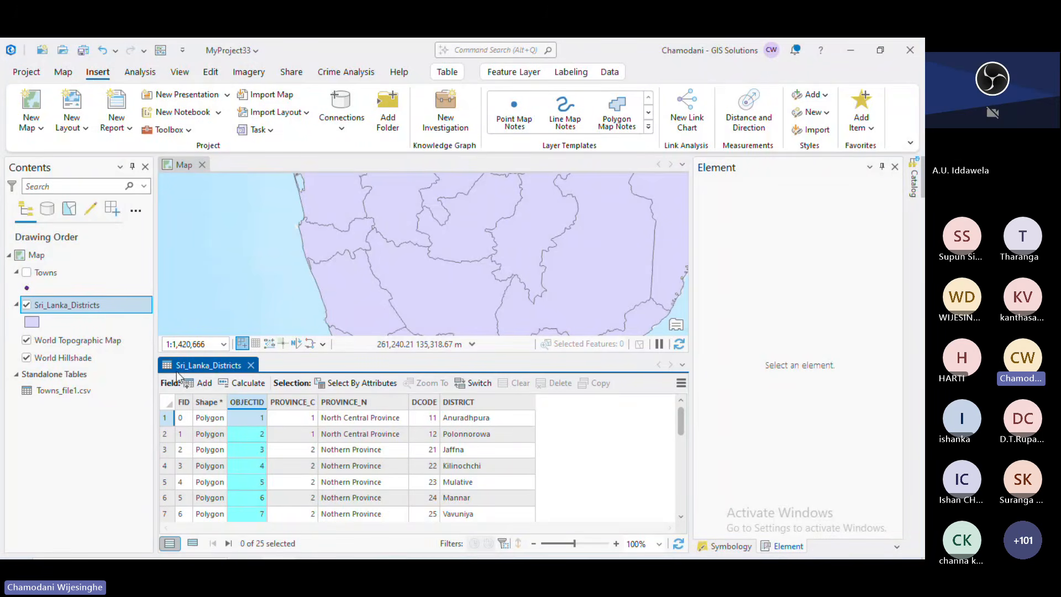
pyautogui.rightClick(108, 305)
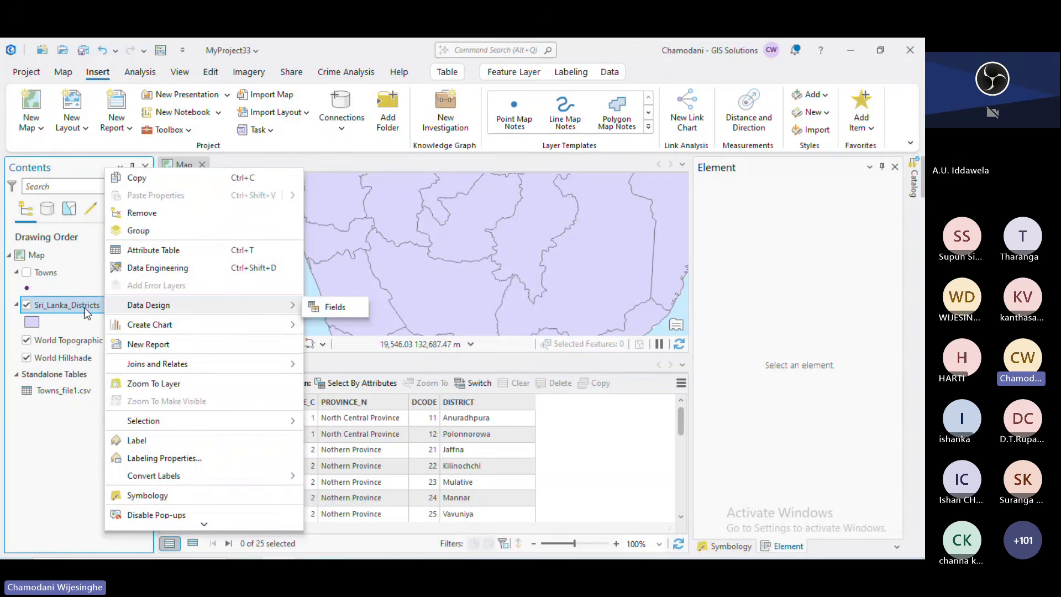
pyautogui.scroll(-1, 202, 346)
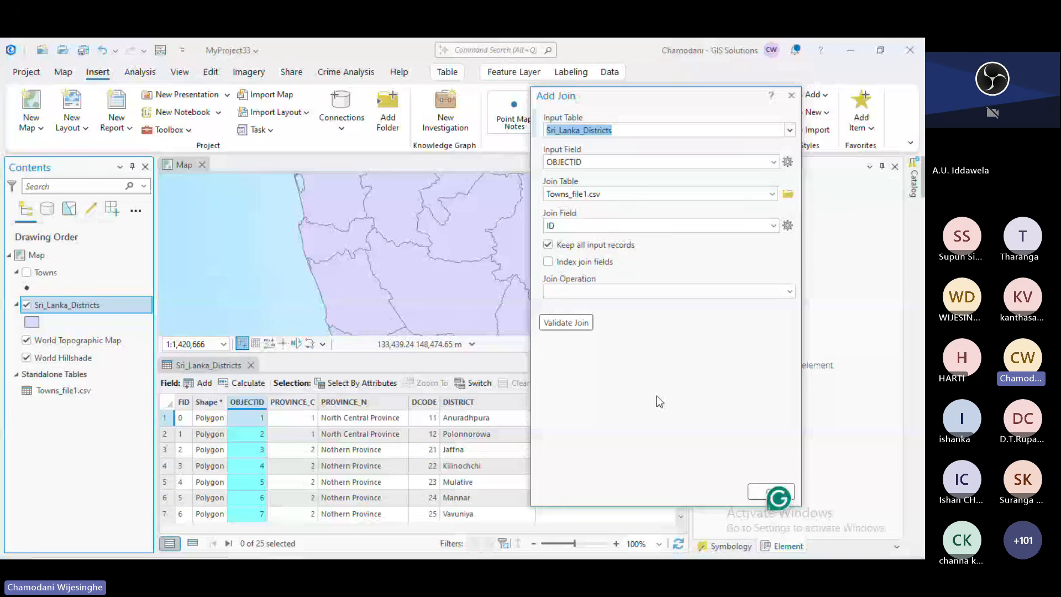
pyautogui.click(773, 163)
pyautogui.click(625, 191)
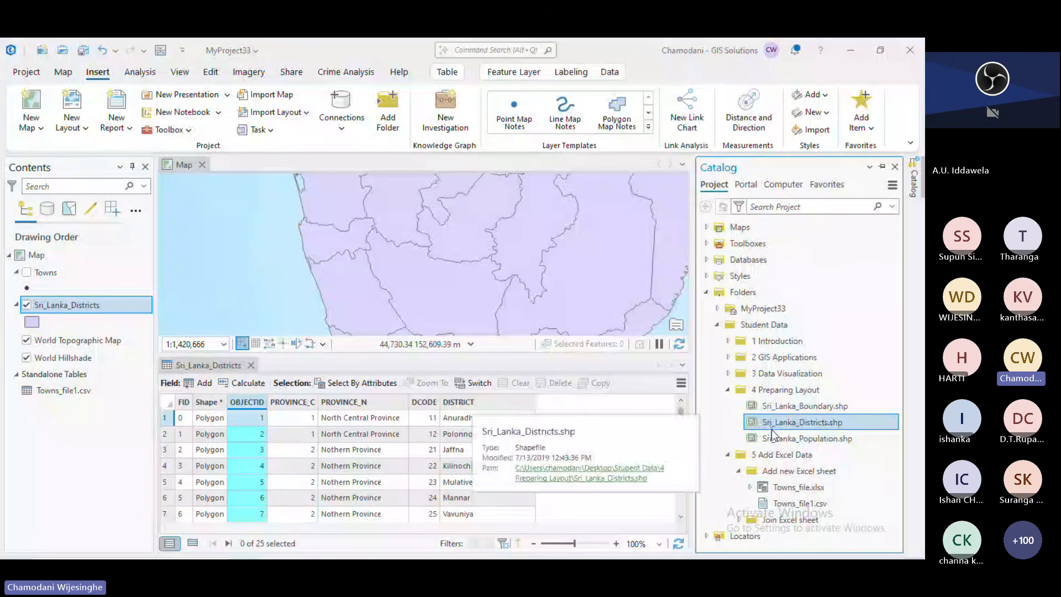
# Add Population Data.csv from 5 Add Excel Data > Join Excel sheet to the map as a standalone table and open its records.
pyautogui.doubleClick(801, 520)
pyautogui.click(802, 528)
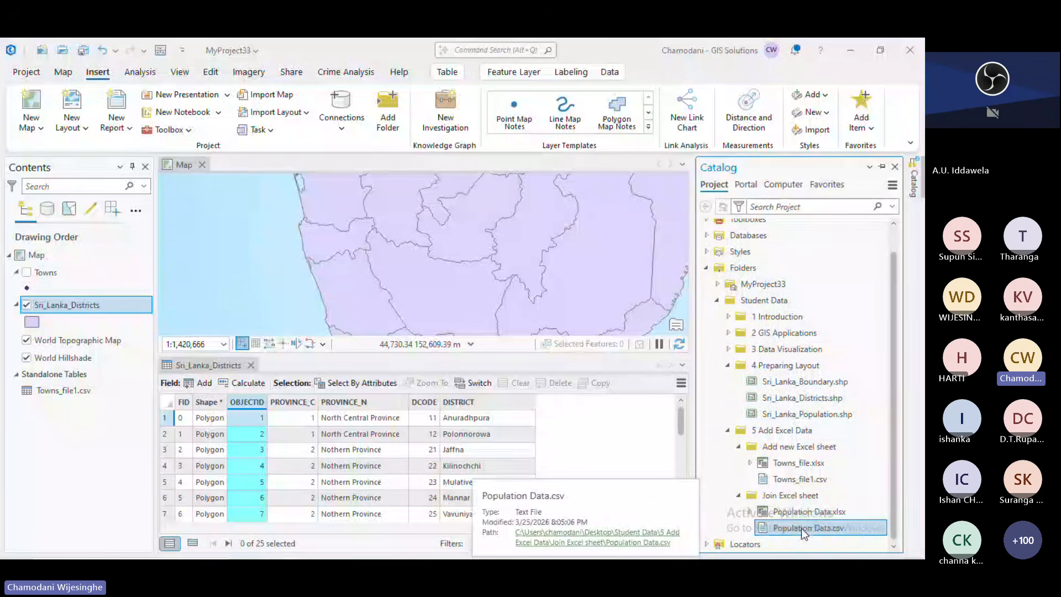
pyautogui.moveTo(812, 532); pyautogui.dragTo(30, 422)
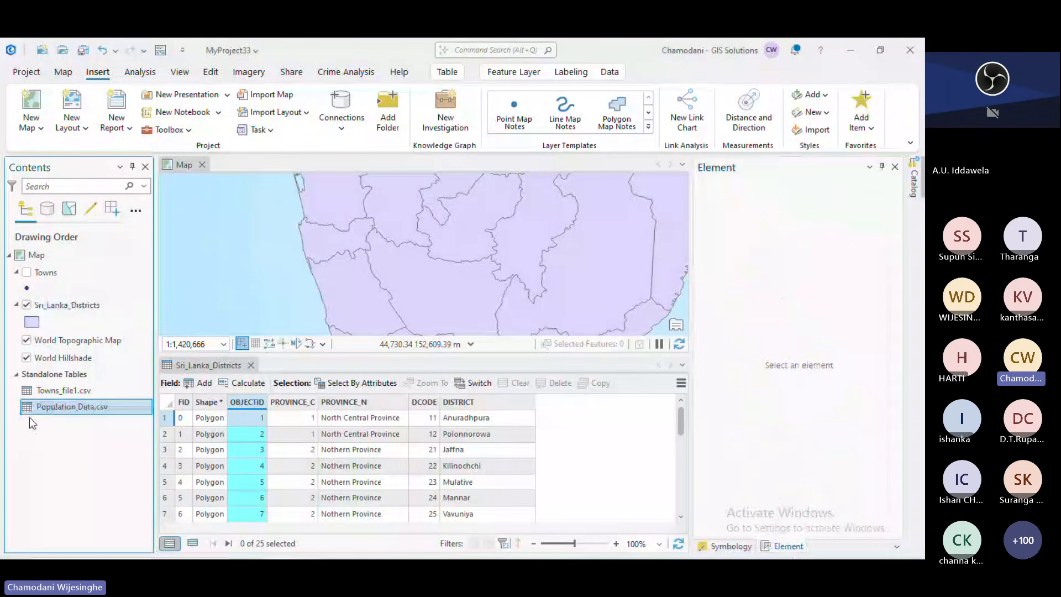
pyautogui.click(34, 409)
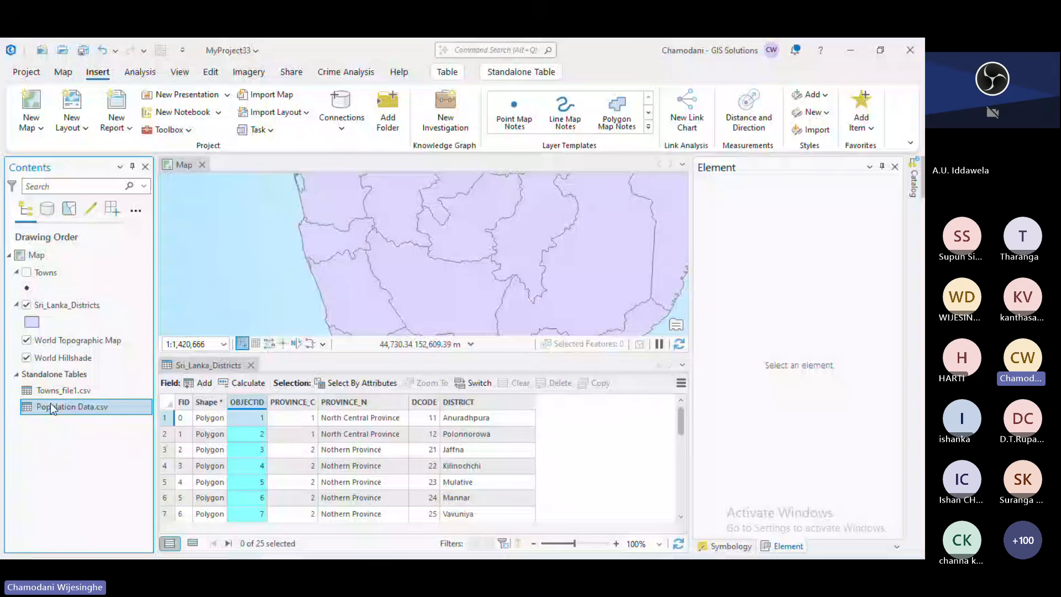
pyautogui.hotkey('ctrl', 't')
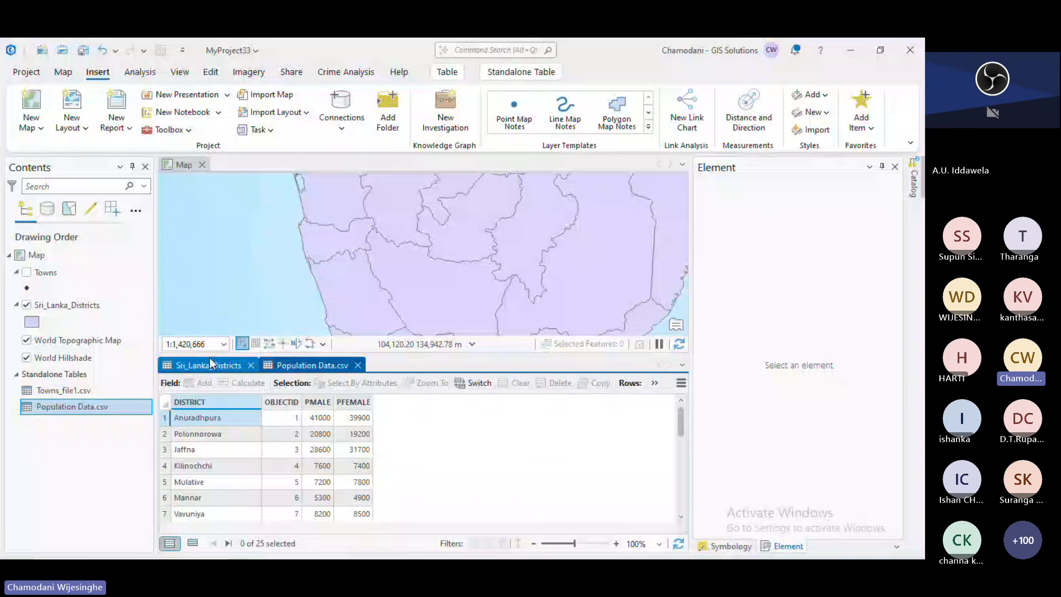
# Join Population Data.csv to Sri_Lanka_Districts with OBJECTID as both input and join field, keeping all input records.
pyautogui.click(210, 361)
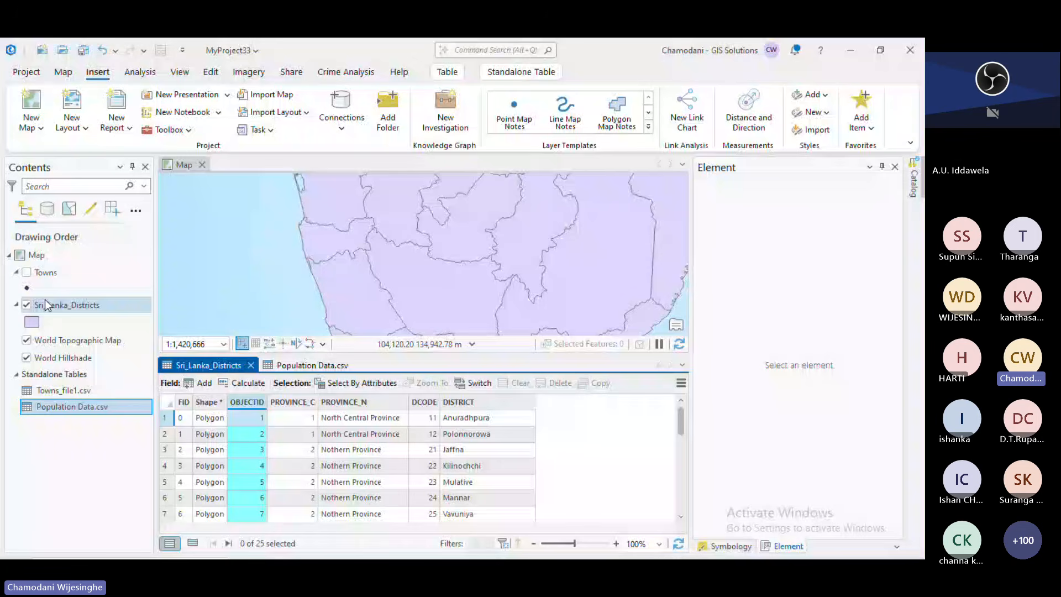
pyautogui.click(47, 307)
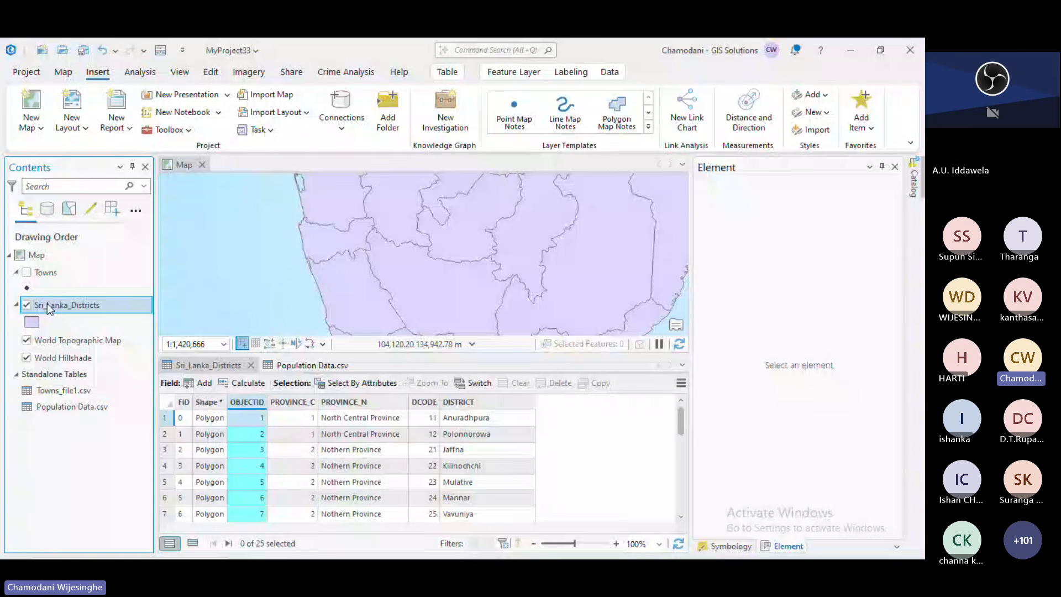
pyautogui.rightClick(59, 309)
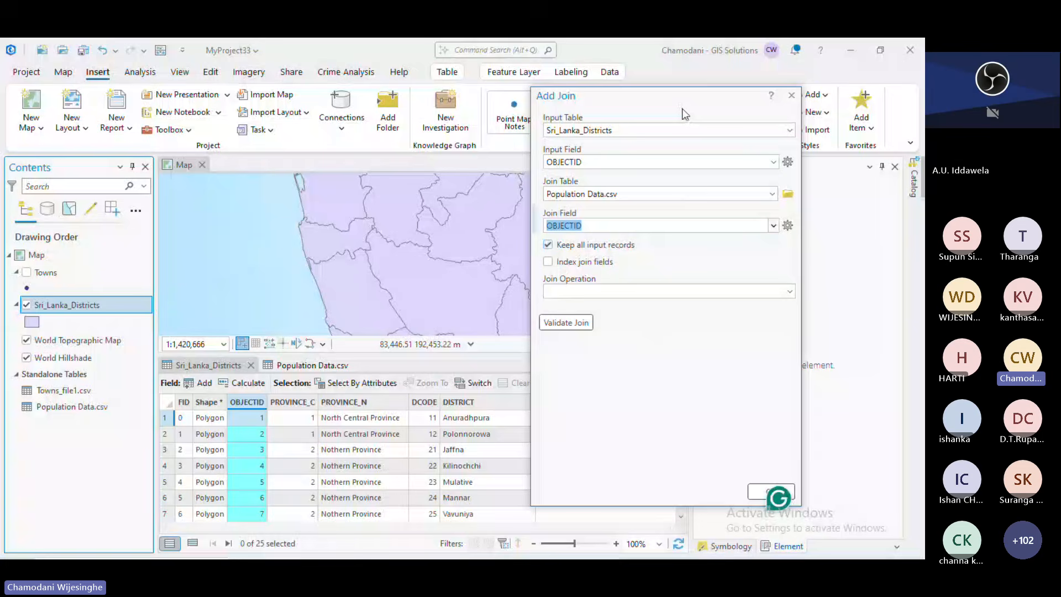
pyautogui.moveTo(677, 104); pyautogui.dragTo(628, 91)
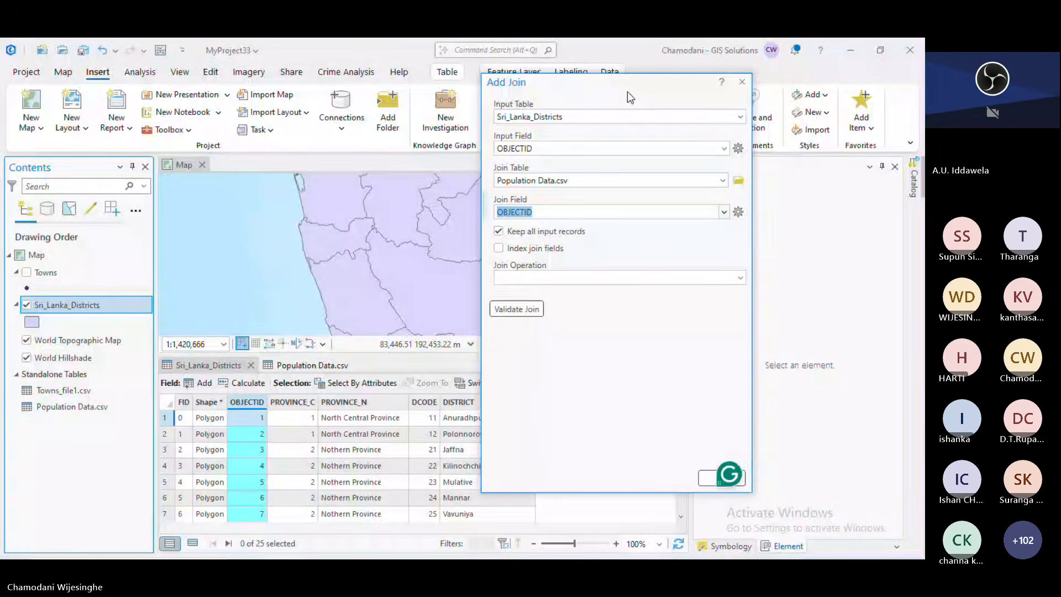
pyautogui.click(709, 485)
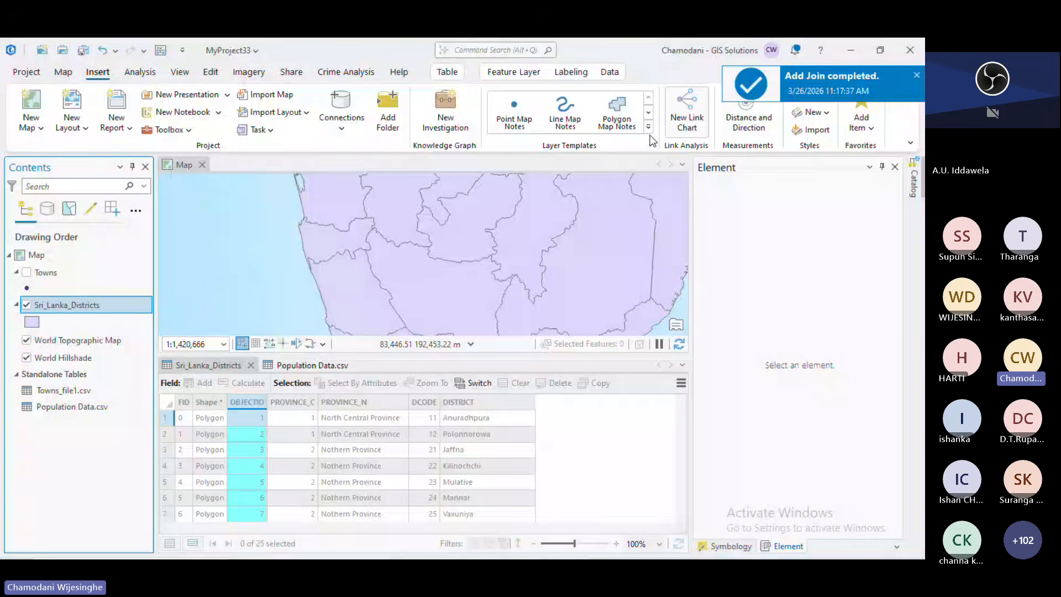
pyautogui.hotkey('ctrl', '1')
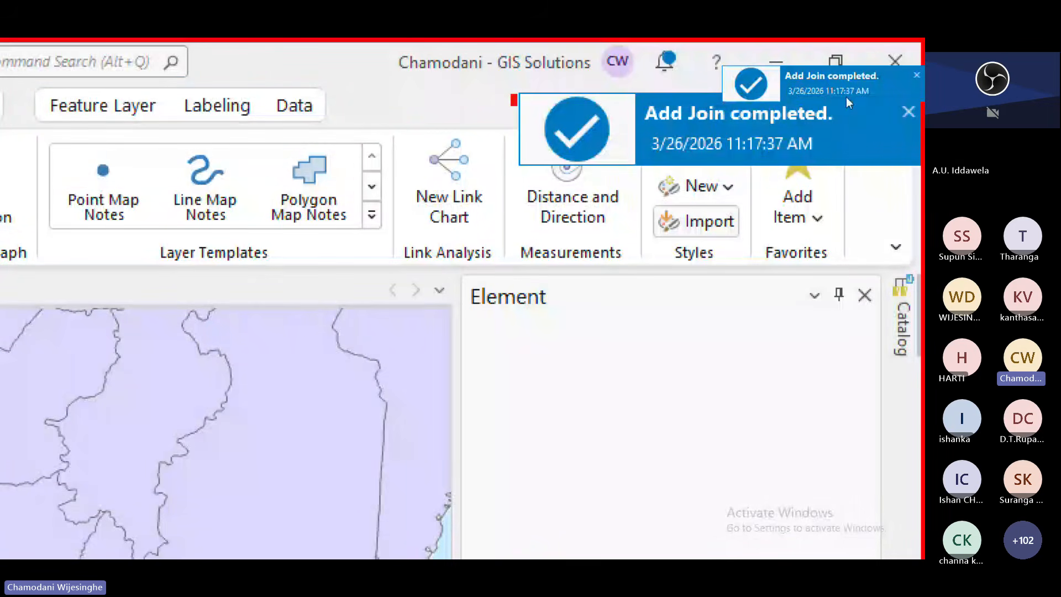
pyautogui.moveTo(514, 98); pyautogui.dragTo(889, 218)
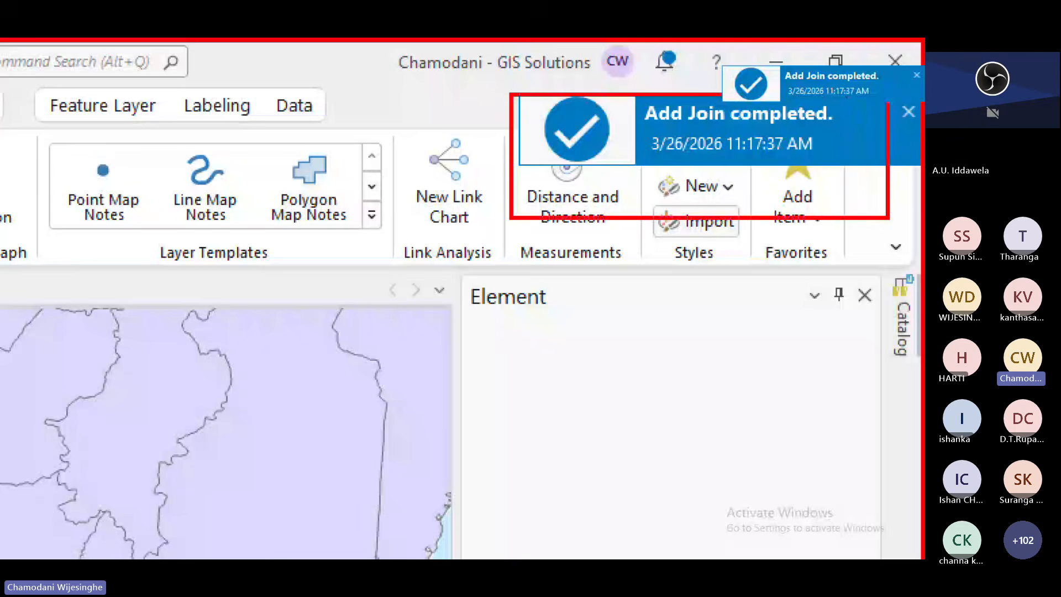
pyautogui.press('Escape')
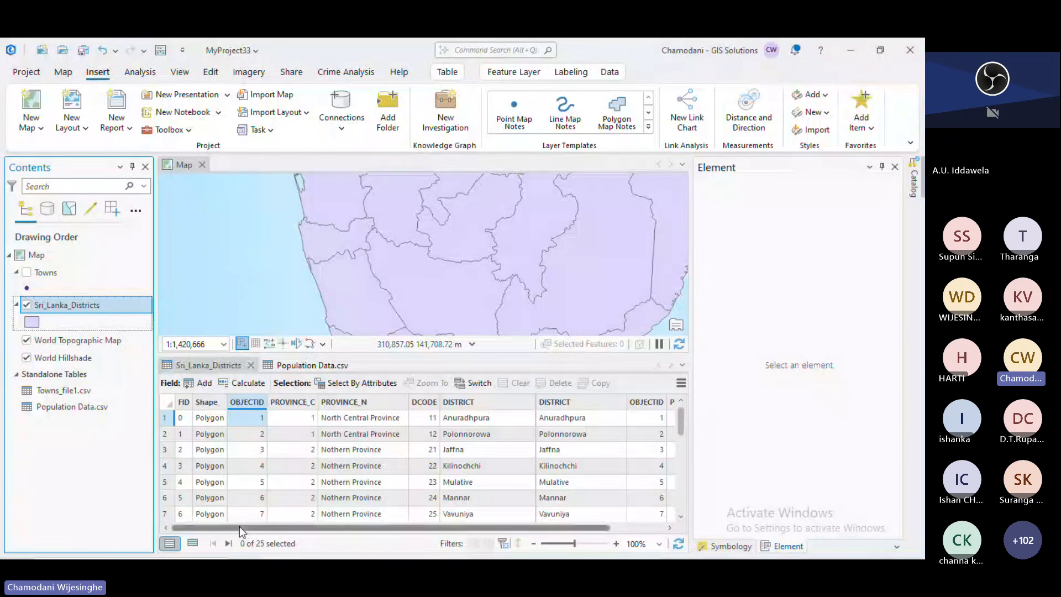
# Examine the joined DISTRICT, OBJECTID, PMALE and PFEMALE fields in the Sri_Lanka_Districts attribute table.
pyautogui.moveTo(240, 526); pyautogui.dragTo(377, 526)
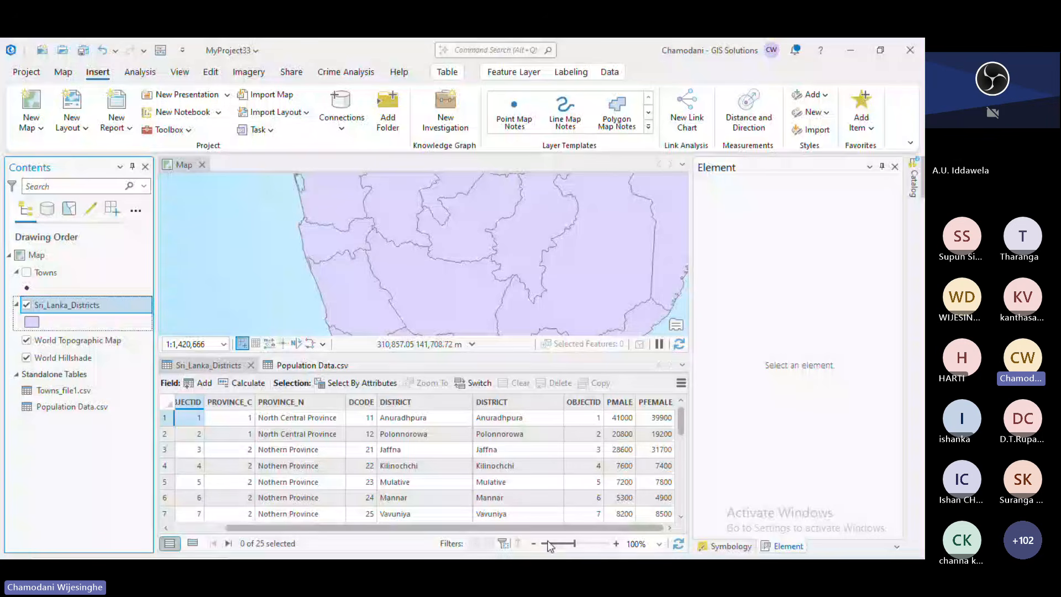
pyautogui.click(273, 378)
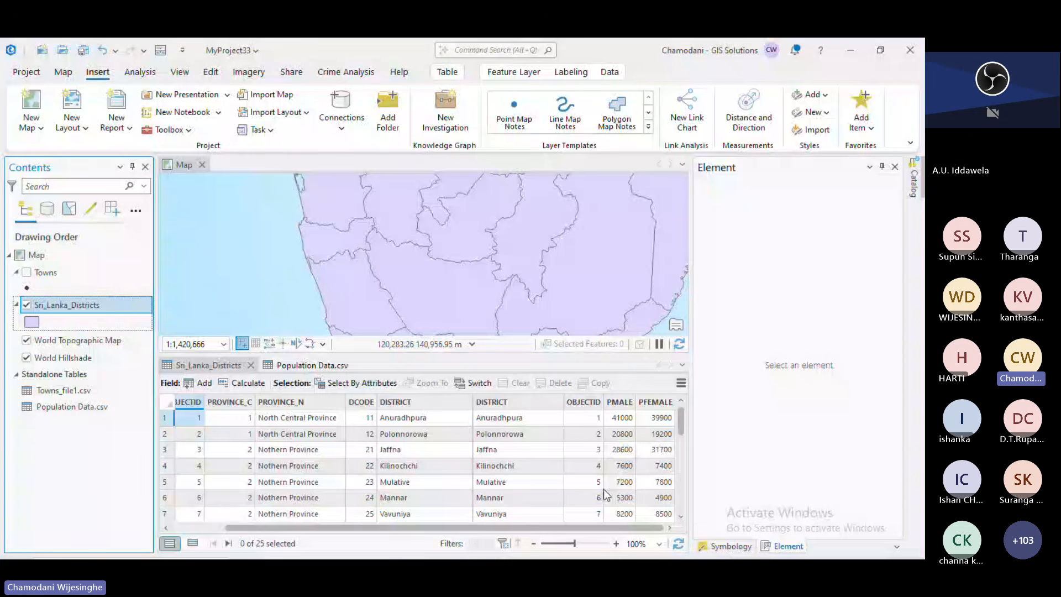
pyautogui.click(223, 367)
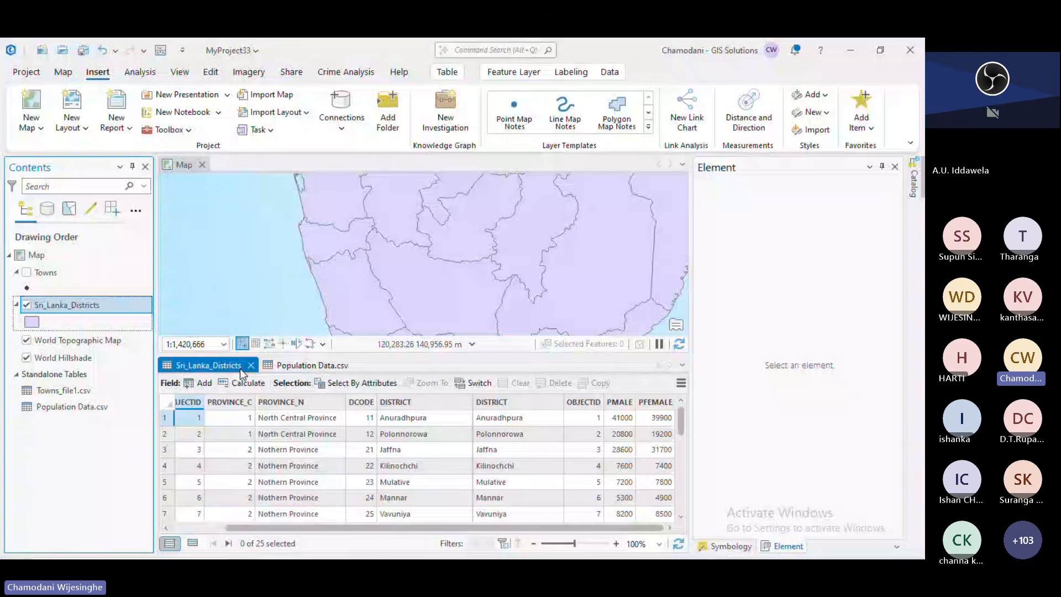
pyautogui.click(310, 365)
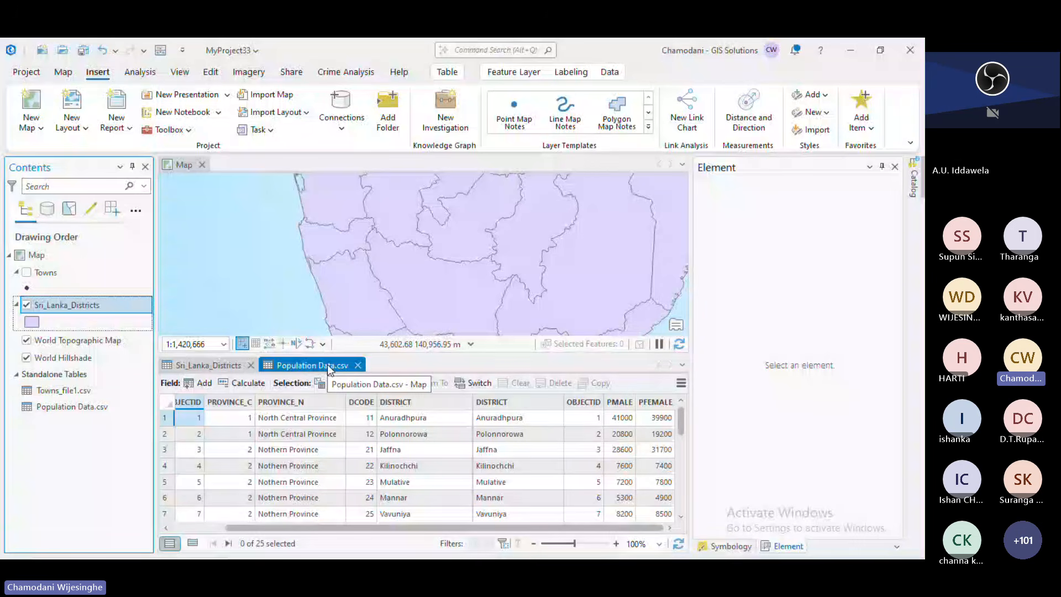
# Close the Population Data.csv and Sri_Lanka_Districts tables and show all of Sri Lanka in the map.
pyautogui.click(359, 365)
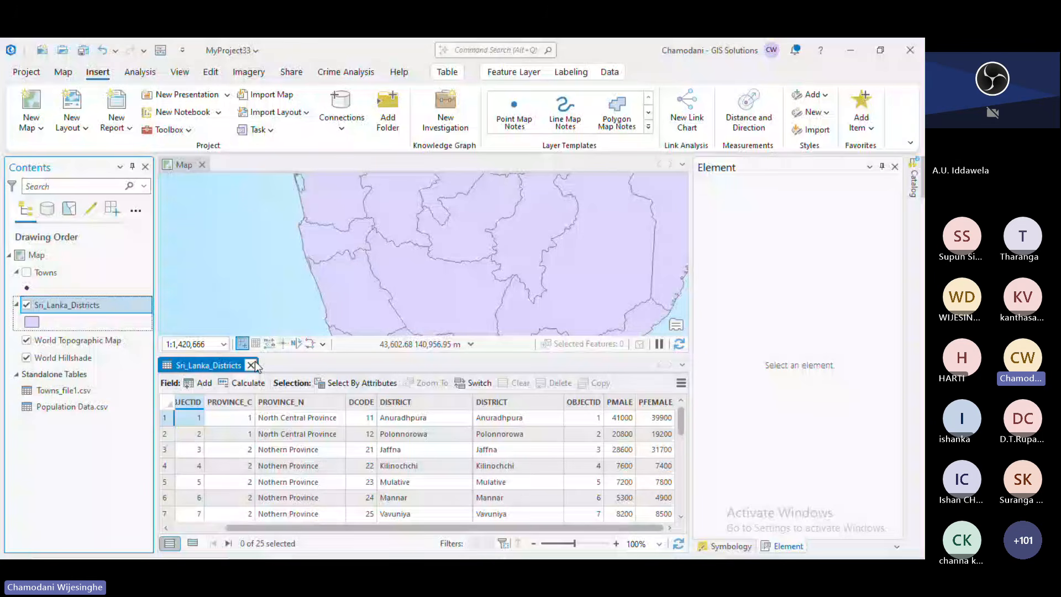
pyautogui.click(251, 366)
pyautogui.scroll(-1, 349, 382)
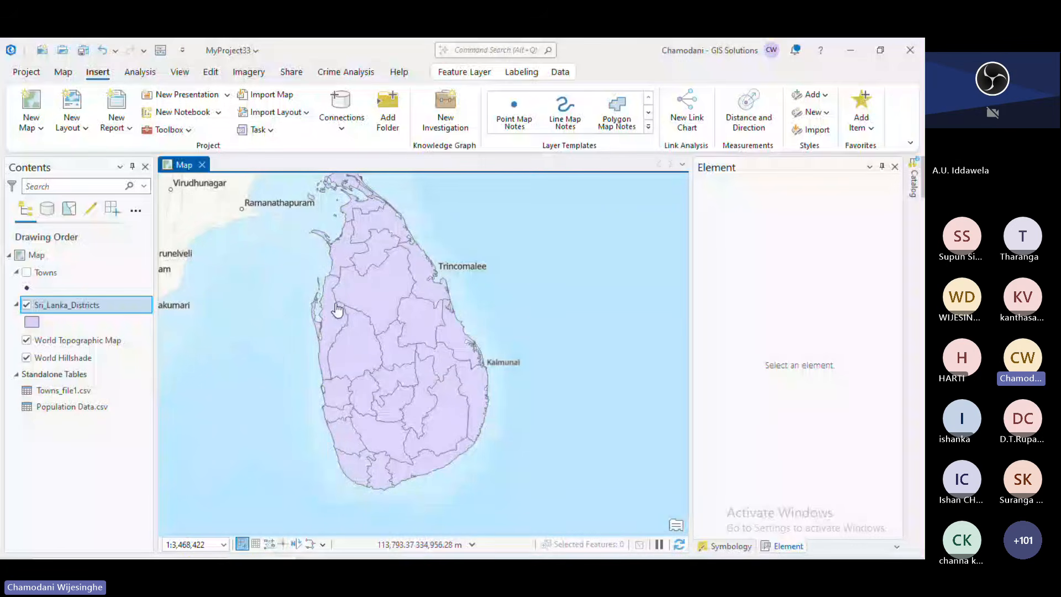
pyautogui.moveTo(337, 309); pyautogui.dragTo(369, 326)
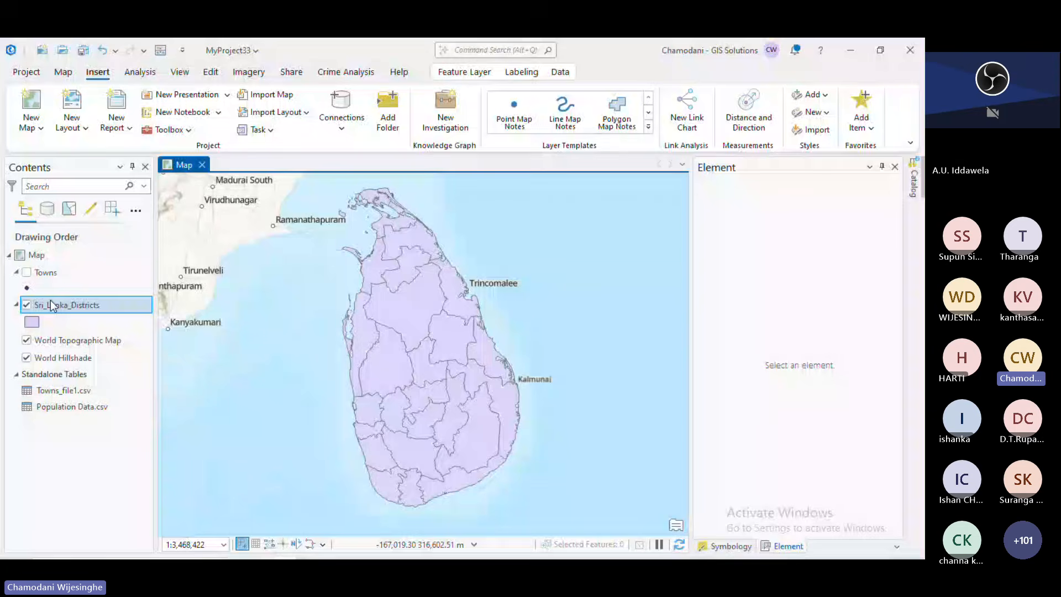
# Reopen the Sri_Lanka_Districts attribute table and examine the joined population fields PMALE and PFEMALE.
pyautogui.hotkey('ctrl', 't')
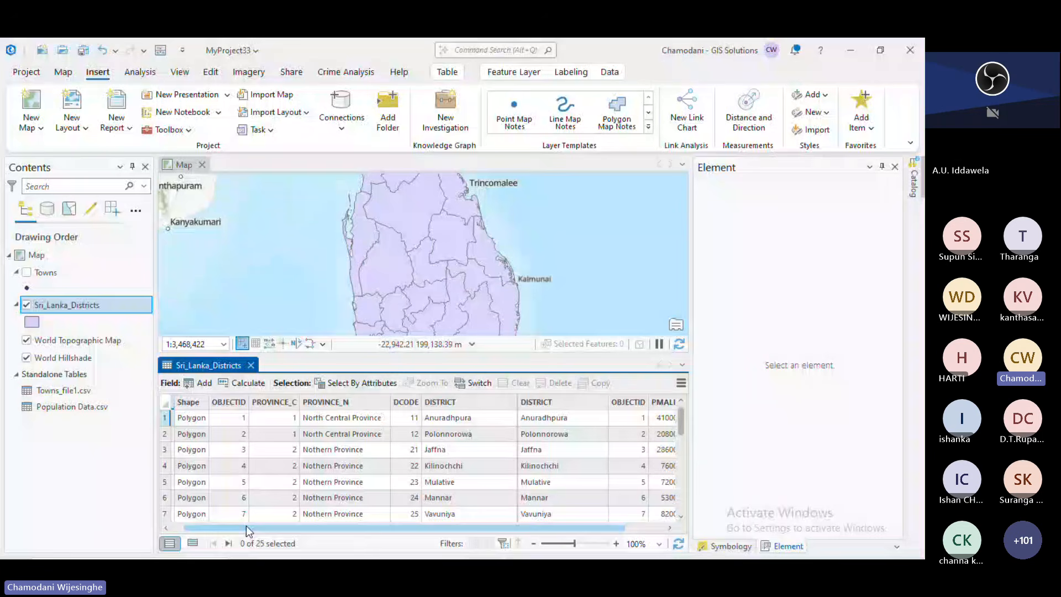
pyautogui.moveTo(247, 525); pyautogui.dragTo(285, 525)
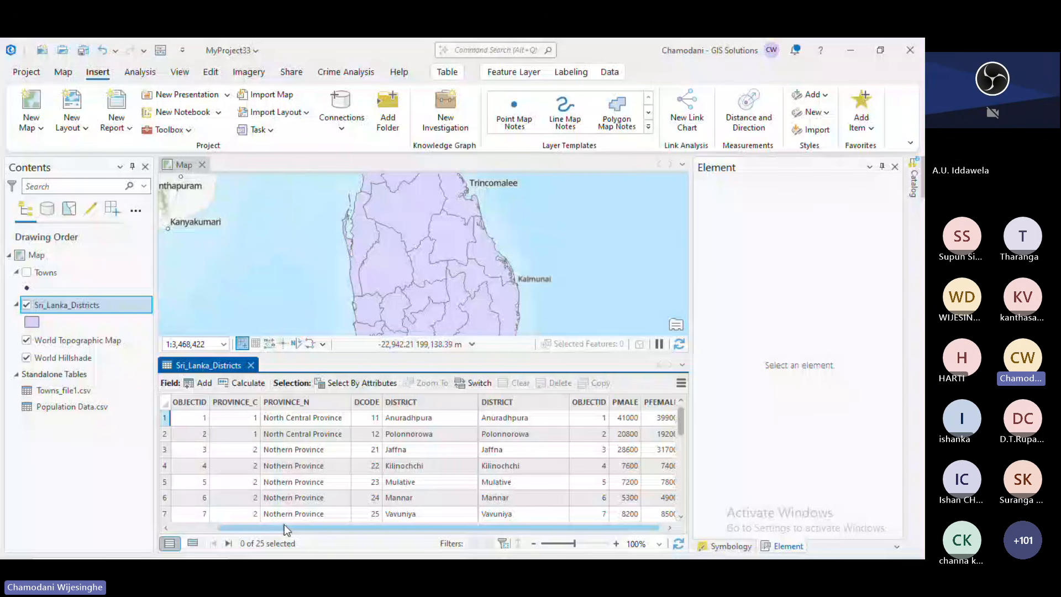
pyautogui.moveTo(284, 525); pyautogui.dragTo(289, 525)
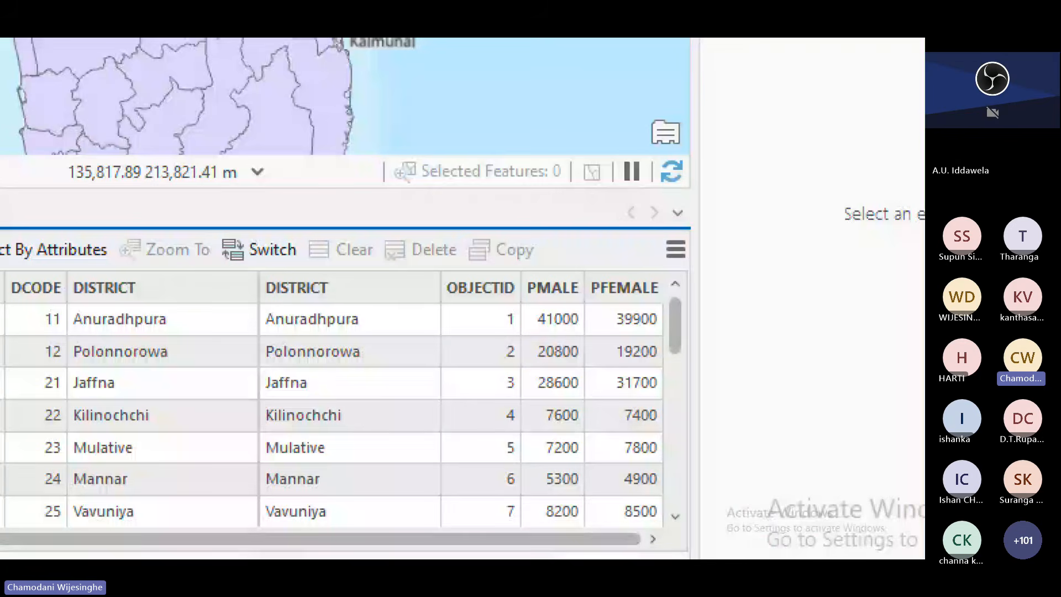
pyautogui.moveTo(666, 280)
pyautogui.mouseDown()
pyautogui.moveTo(734, 534)
pyautogui.moveTo(758, 535)
pyautogui.mouseUp()
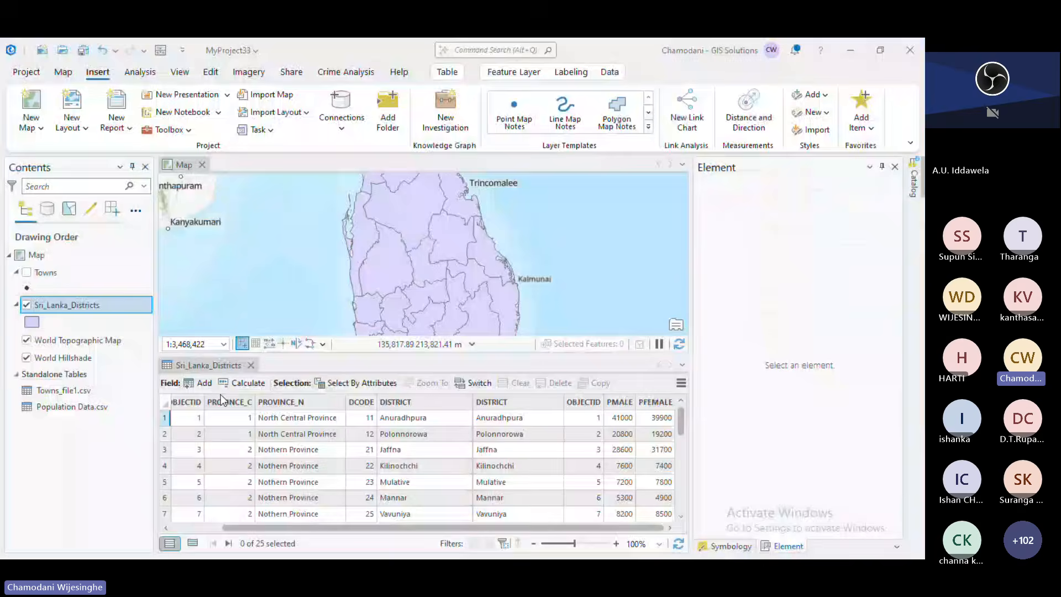
# Add a field named Total_Pop with data type Long to Sri_Lanka_Districts, save it and return to the attribute table.
pyautogui.click(164, 283)
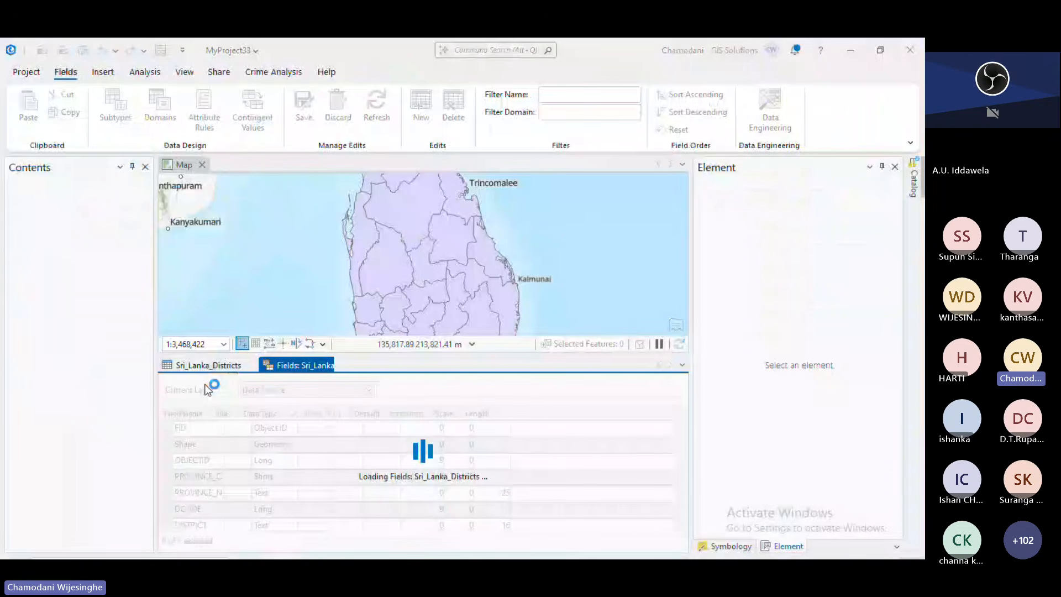
pyautogui.write('Tota')
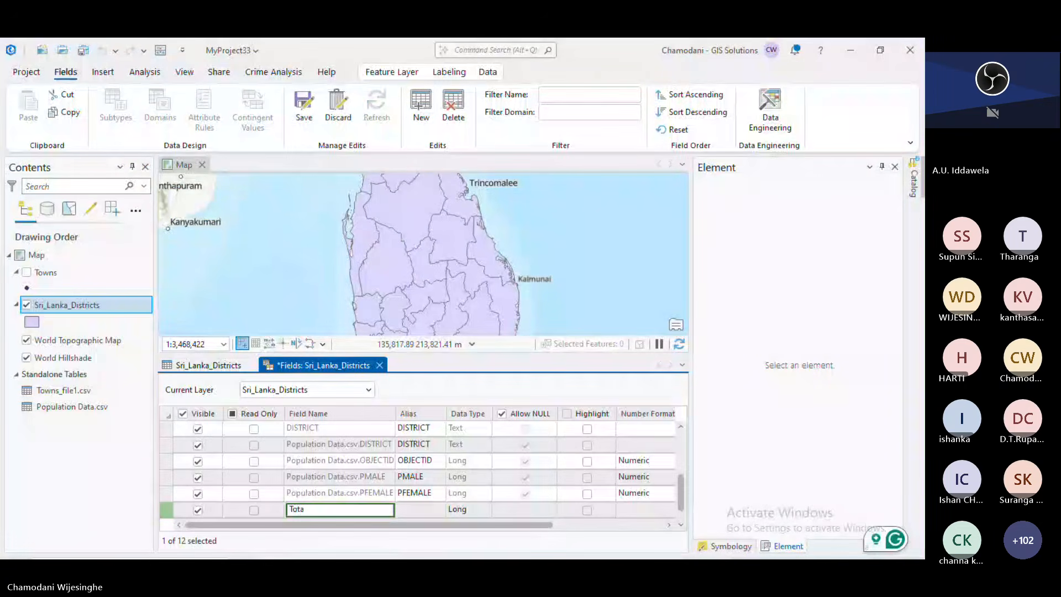
pyautogui.write('l_Pop')
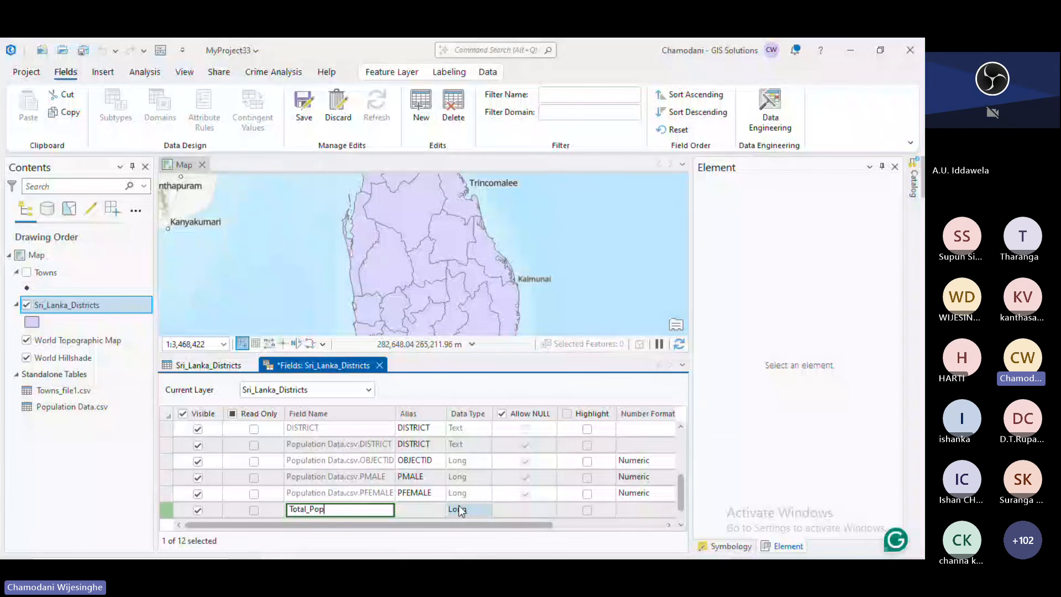
pyautogui.press('Return')
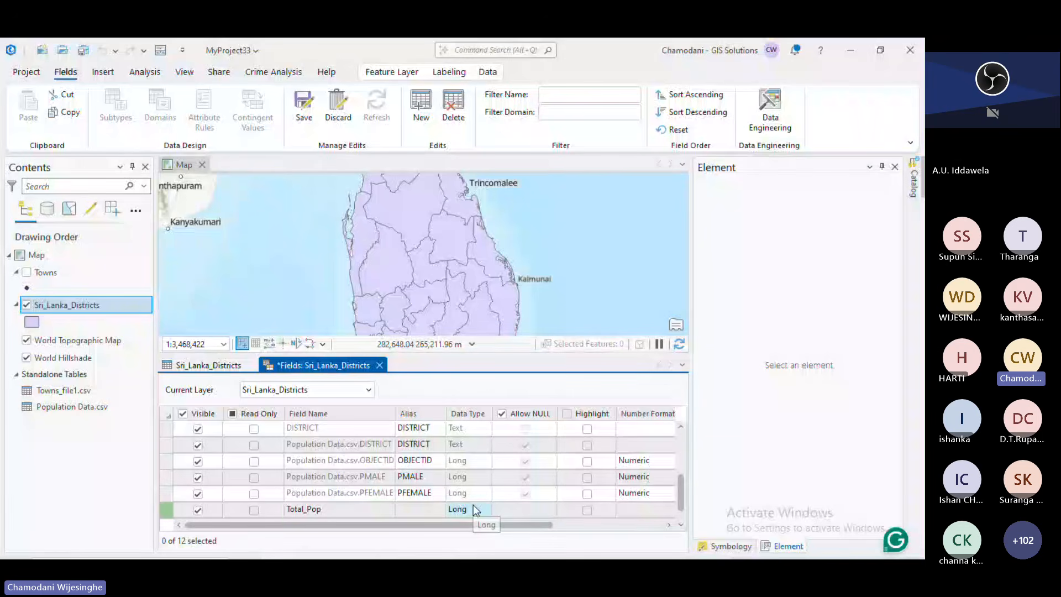
pyautogui.click(475, 510)
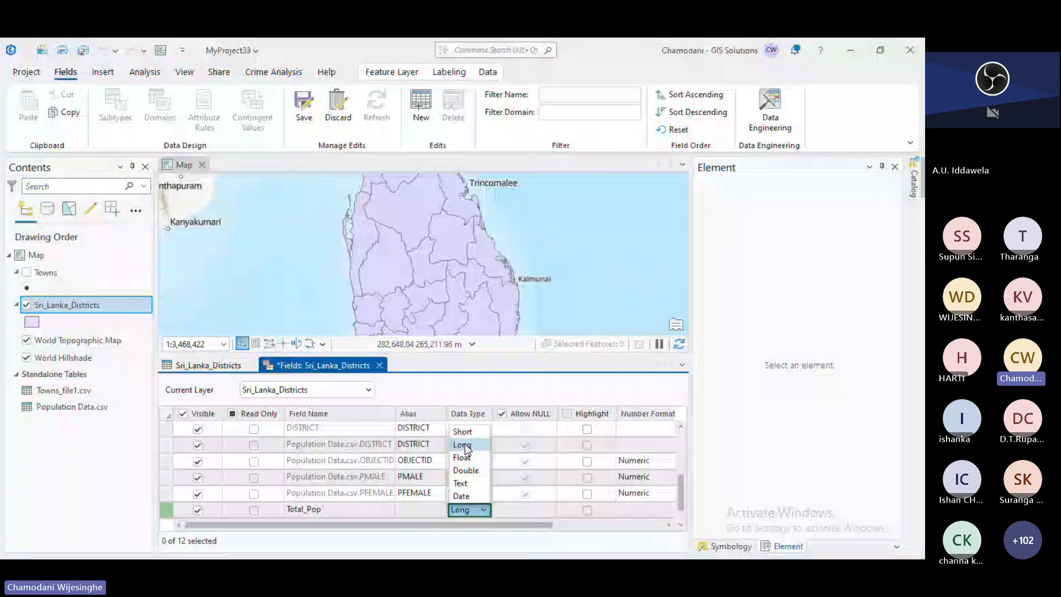
pyautogui.click(483, 513)
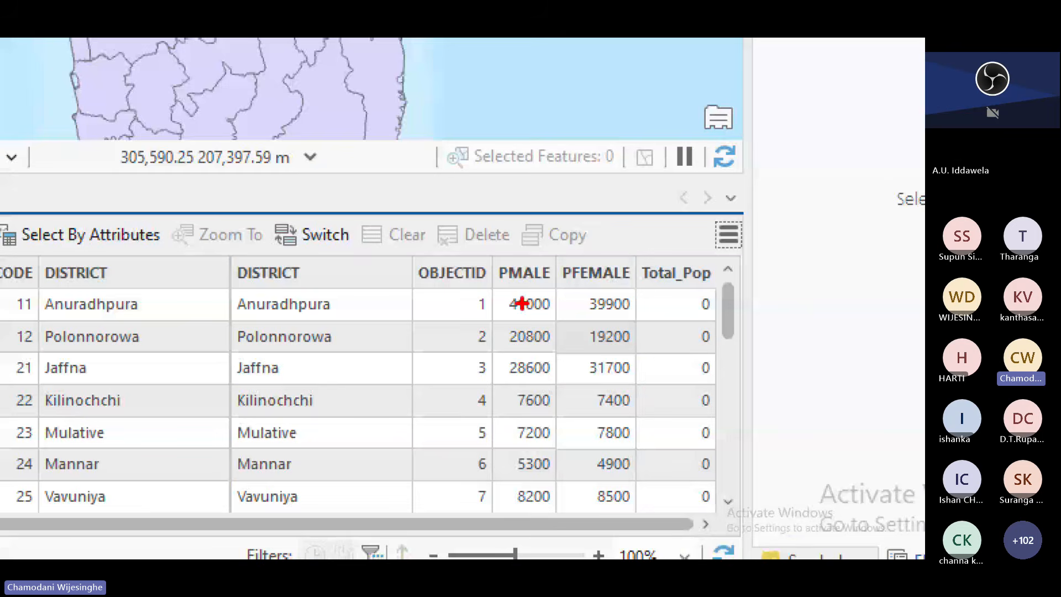
# Calculate the Total_Pop field of Sri_Lanka_Districts as the sum of PMALE and PFEMALE.
pyautogui.moveTo(486, 247); pyautogui.dragTo(644, 532)
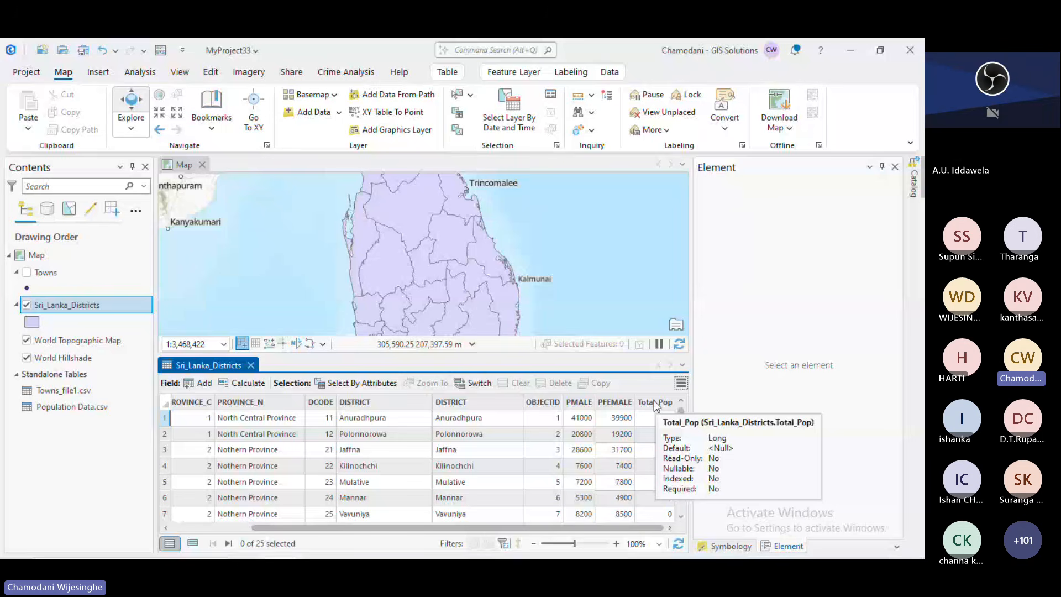
pyautogui.rightClick(655, 401)
pyautogui.click(684, 273)
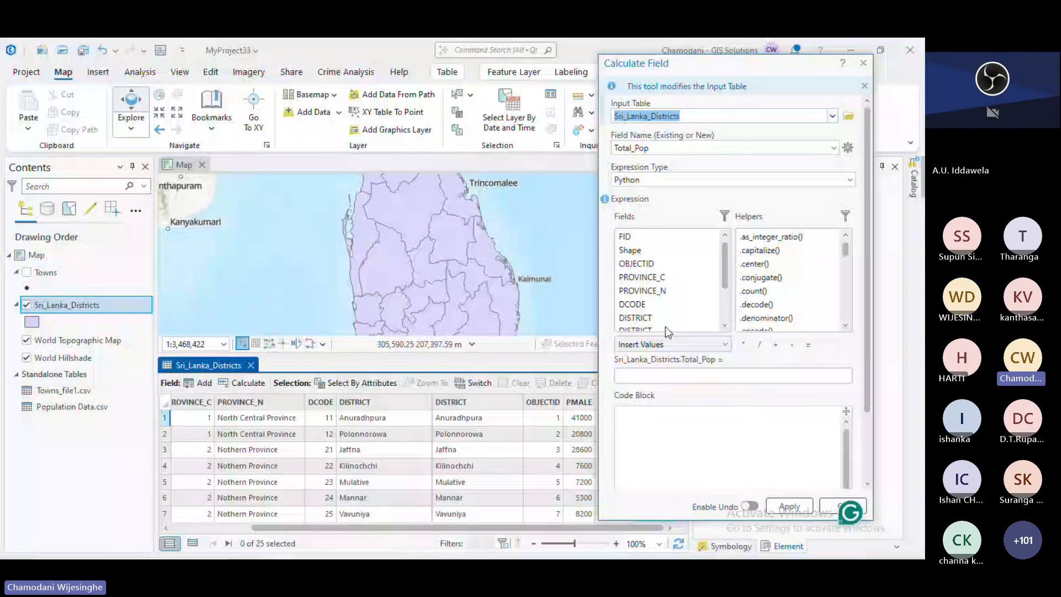
pyautogui.scroll(-1, 666, 326)
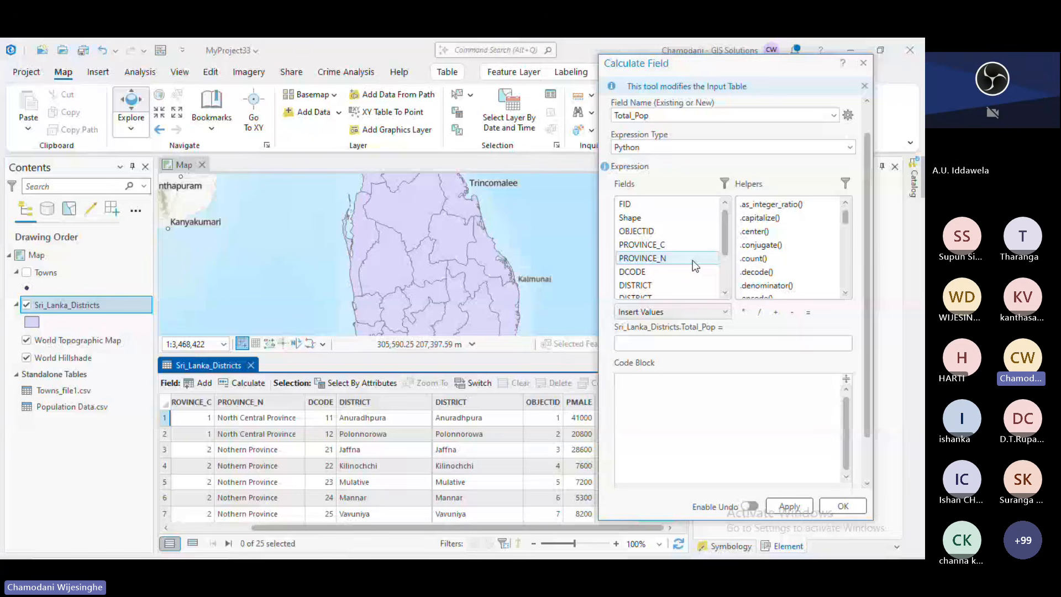
pyautogui.scroll(-2, 655, 263)
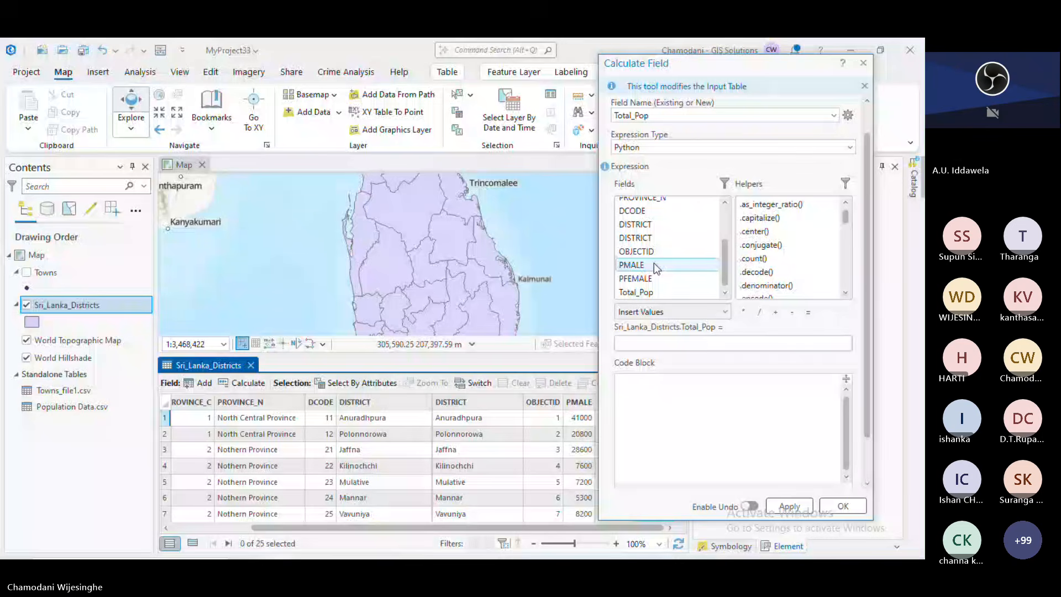
pyautogui.click(790, 506)
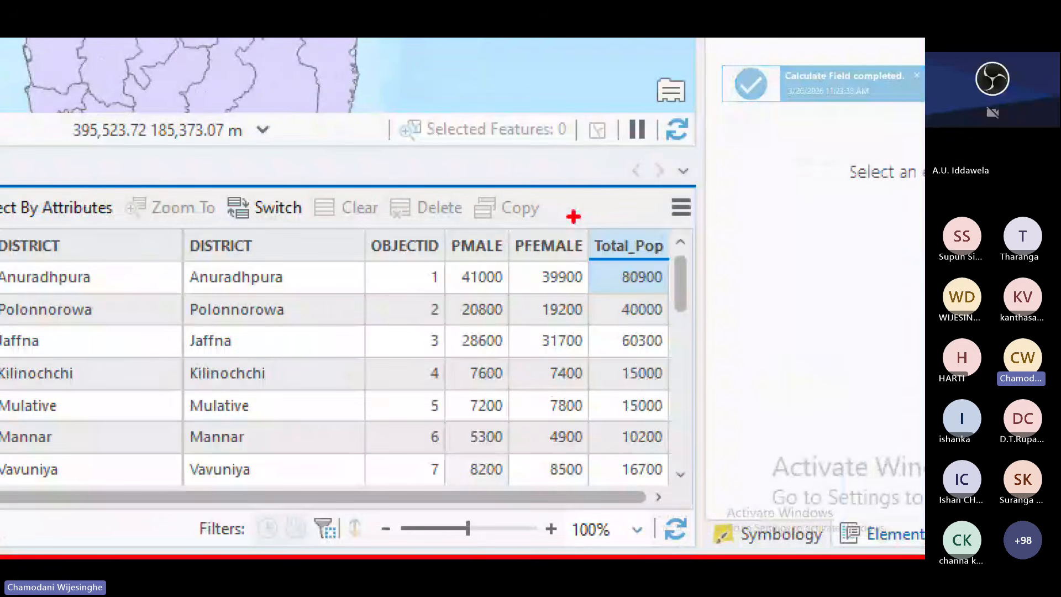
pyautogui.moveTo(573, 216)
pyautogui.mouseDown()
pyautogui.moveTo(655, 376)
pyautogui.moveTo(705, 504)
pyautogui.mouseUp()
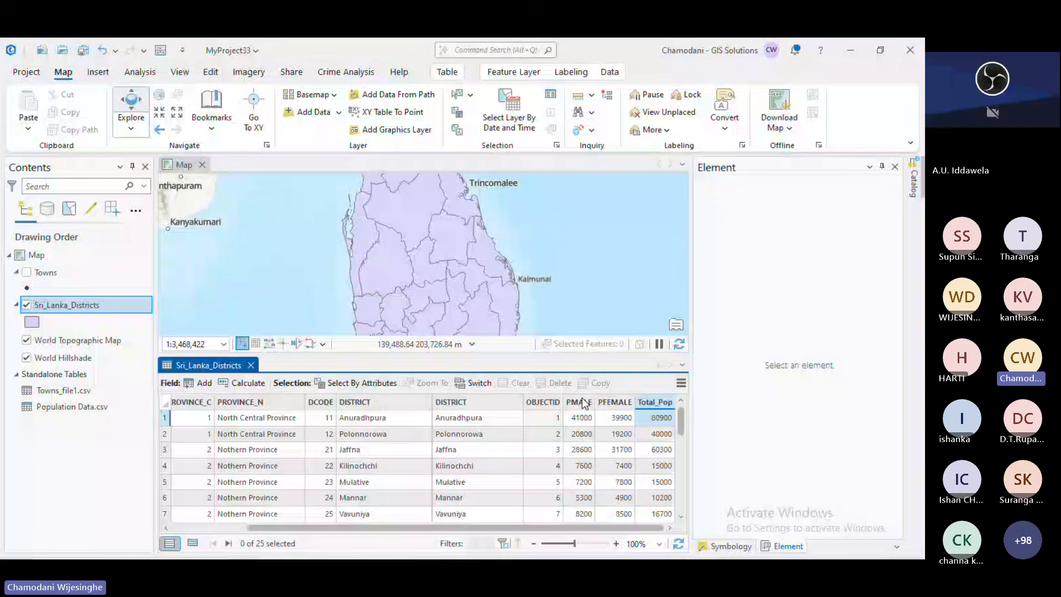
# Close the attribute table and symbolize Sri_Lanka_Districts with Graduated Colors based on the Total_Pop field.
pyautogui.click(251, 365)
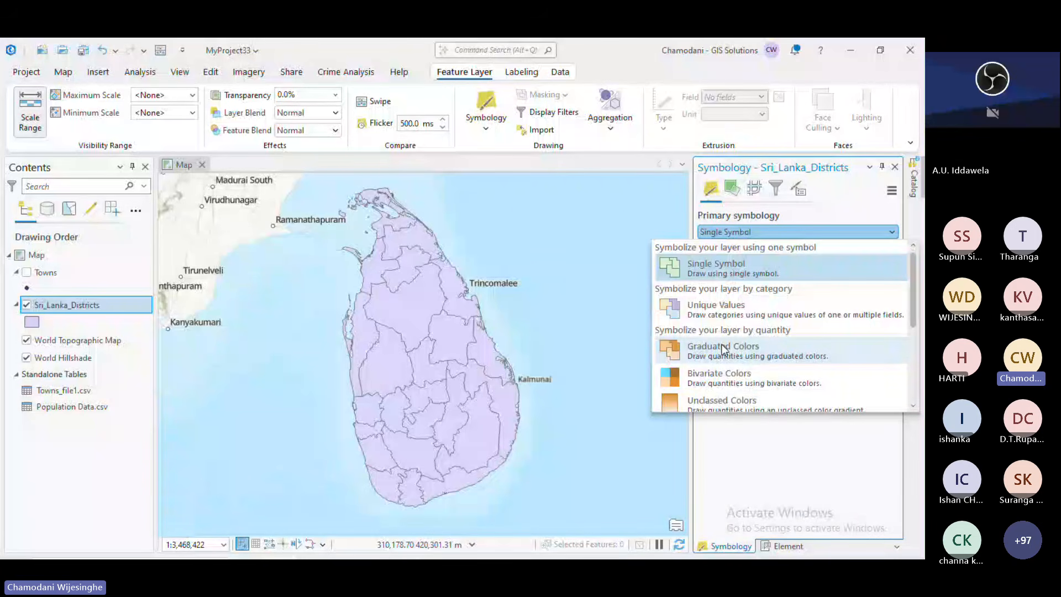
pyautogui.click(814, 348)
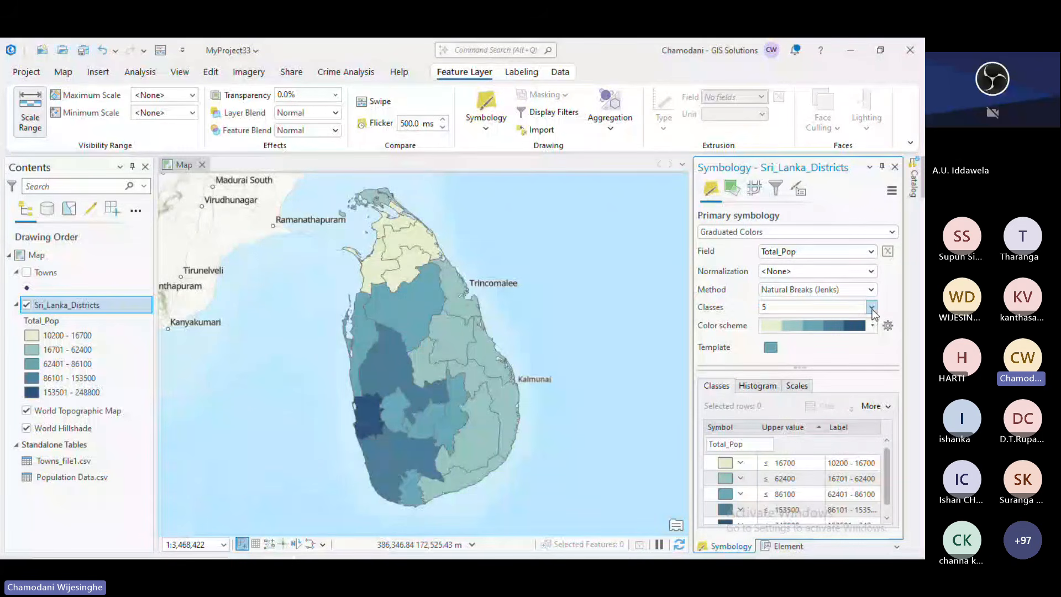
# Try 4 and 6 classes for the Total_Pop graduated colors and return to 5 classes.
pyautogui.click(872, 309)
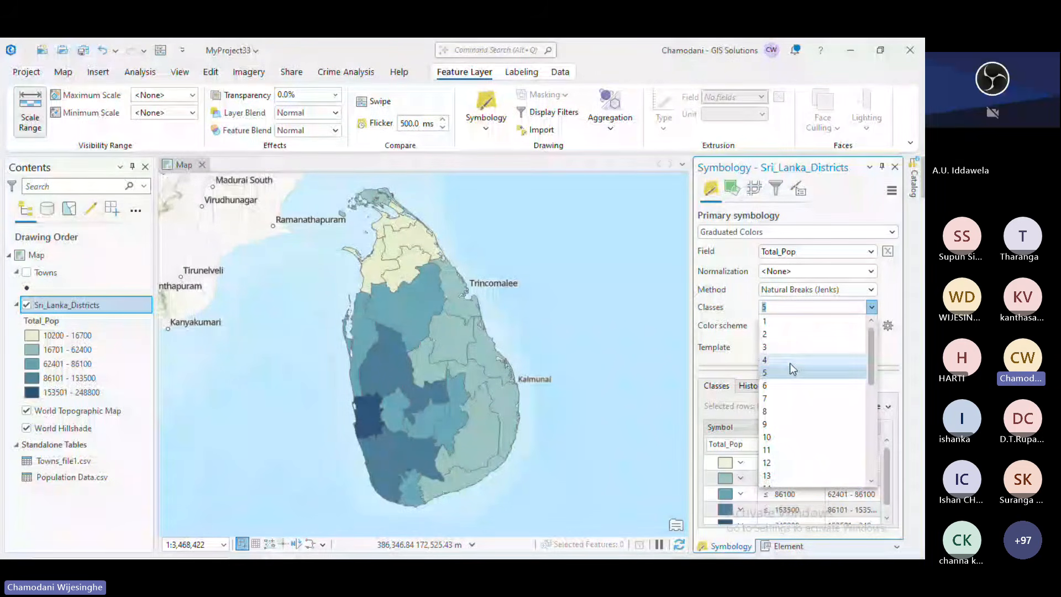
pyautogui.click(790, 359)
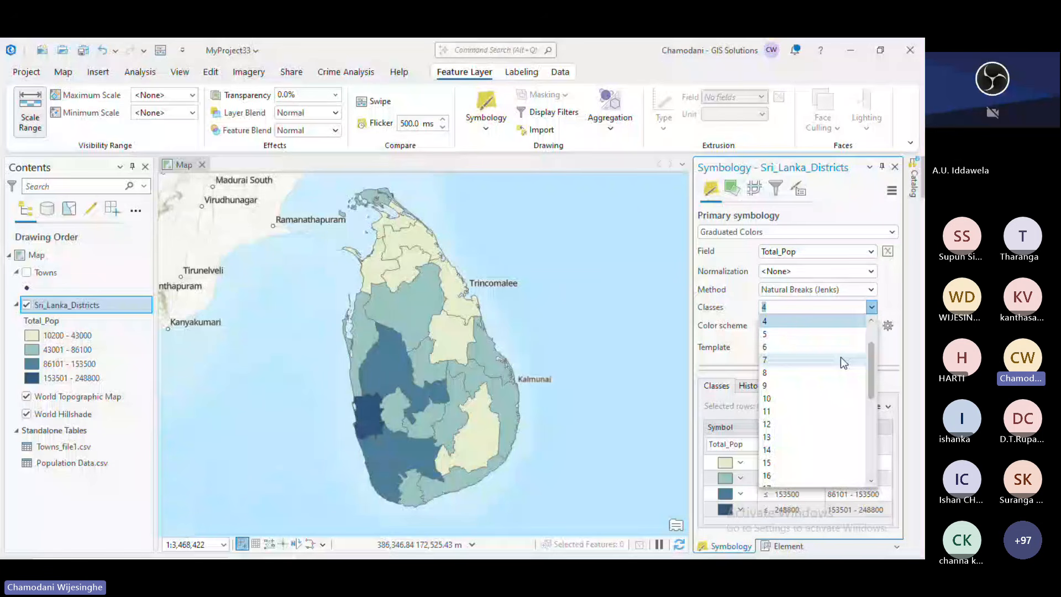
pyautogui.click(840, 348)
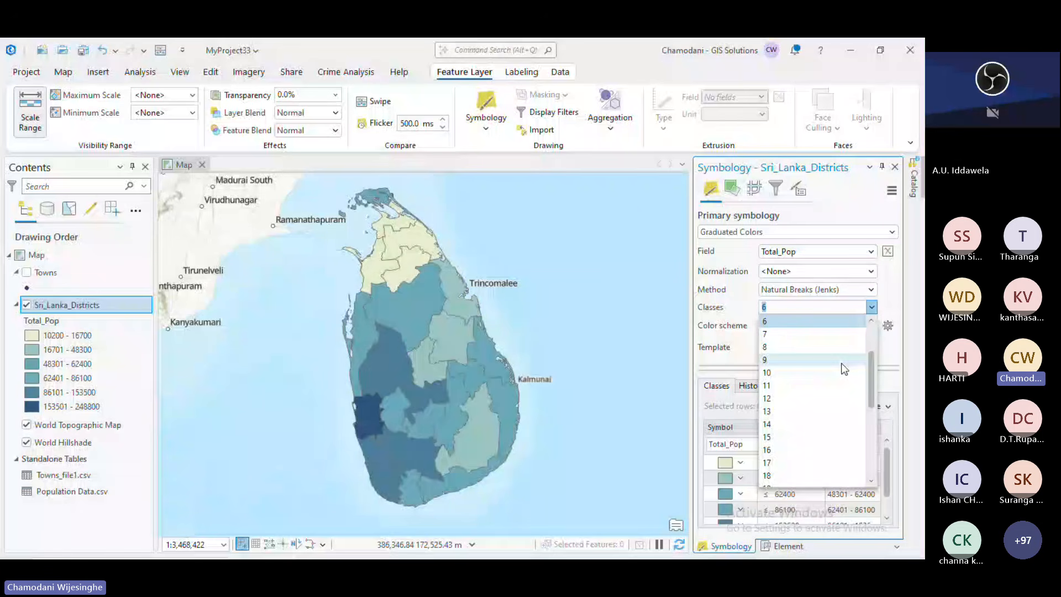
pyautogui.scroll(2, 842, 365)
pyautogui.click(842, 372)
# Apply a light pink to red color scheme to the Total_Pop graduated colors.
pyautogui.click(872, 326)
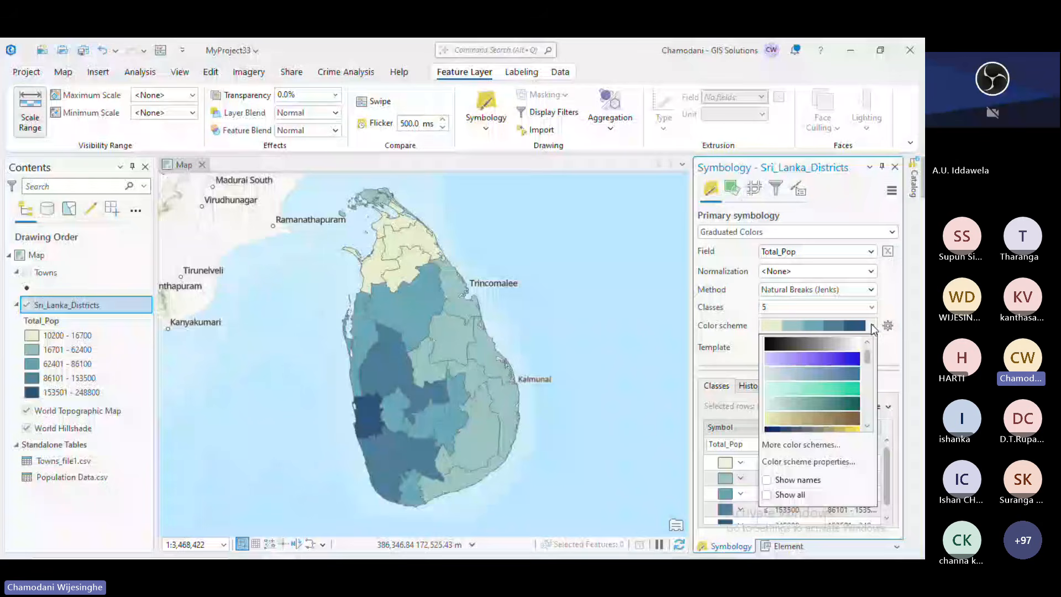
pyautogui.scroll(-5, 852, 402)
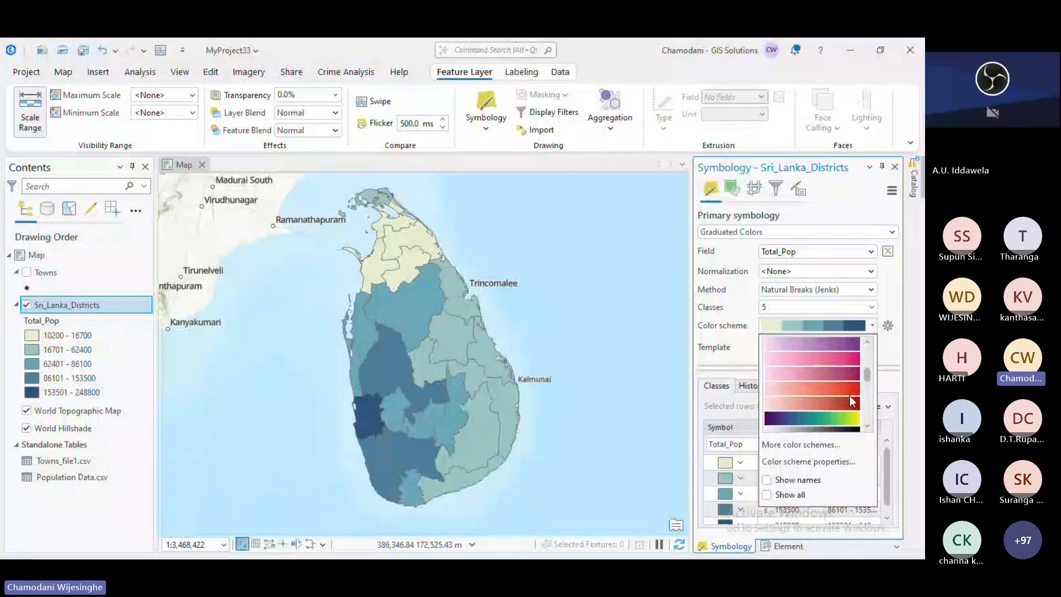
pyautogui.click(850, 399)
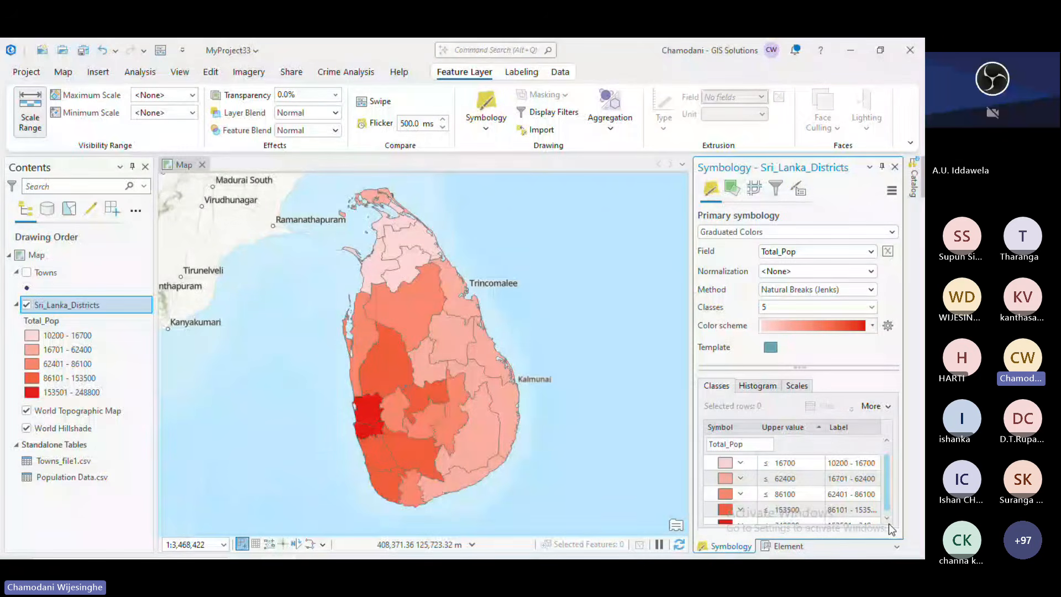
# Examine the color options offered for the individual Total_Pop class symbols.
pyautogui.scroll(-1, 740, 500)
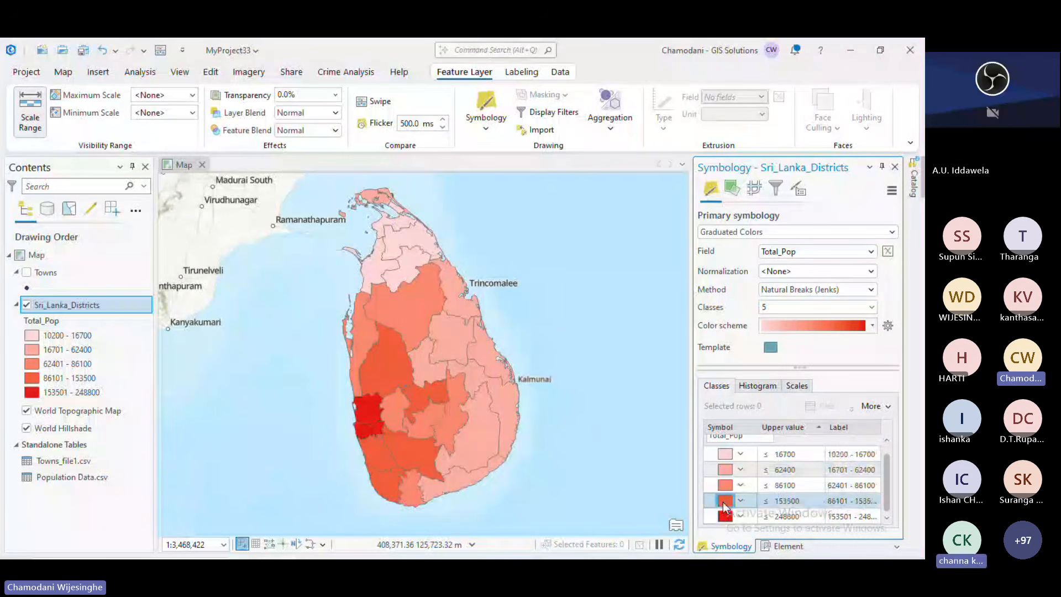
pyautogui.click(725, 455)
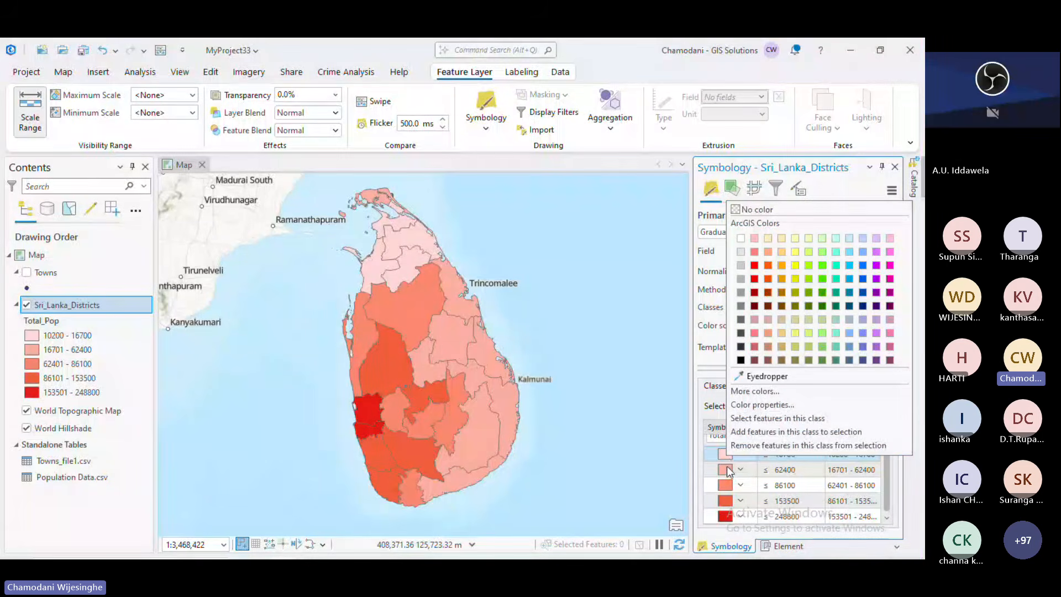
pyautogui.rightClick(727, 468)
pyautogui.rightClick(723, 485)
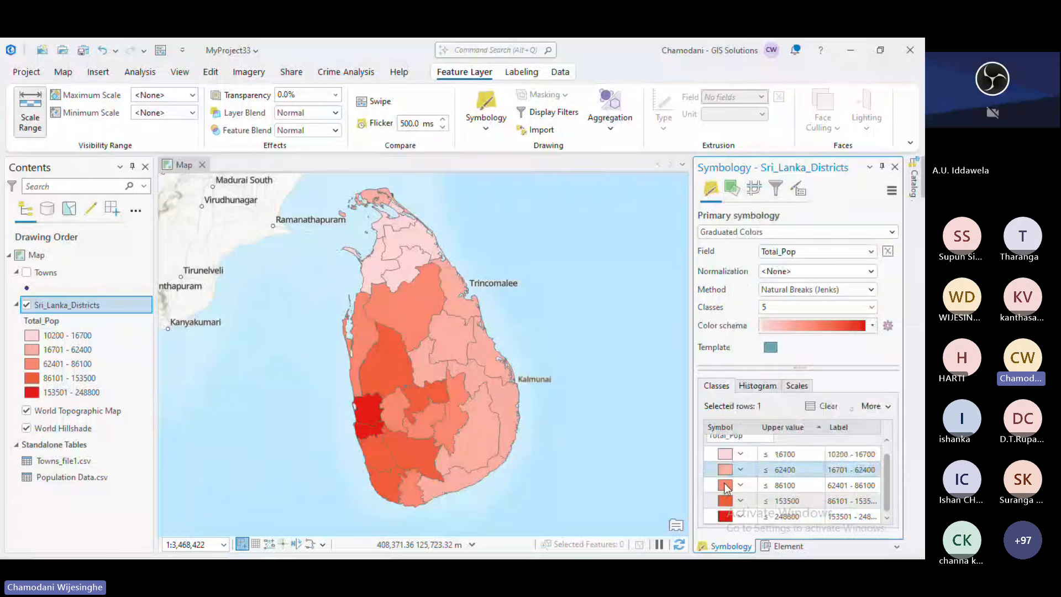
pyautogui.click(699, 361)
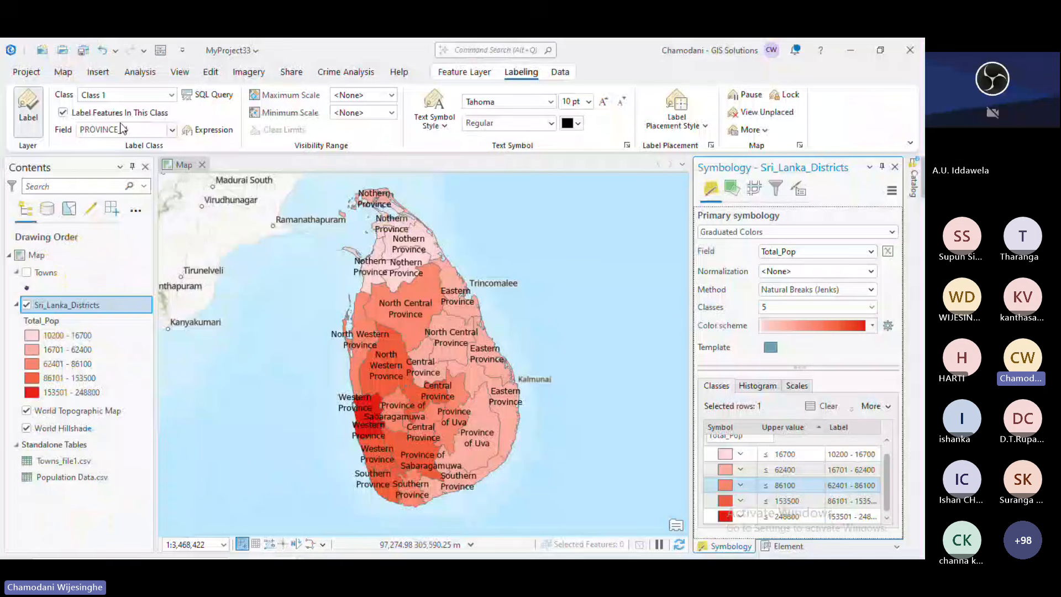
# Label the Sri_Lanka_Districts features with the DISTRICT field in 11 pt text.
pyautogui.click(122, 129)
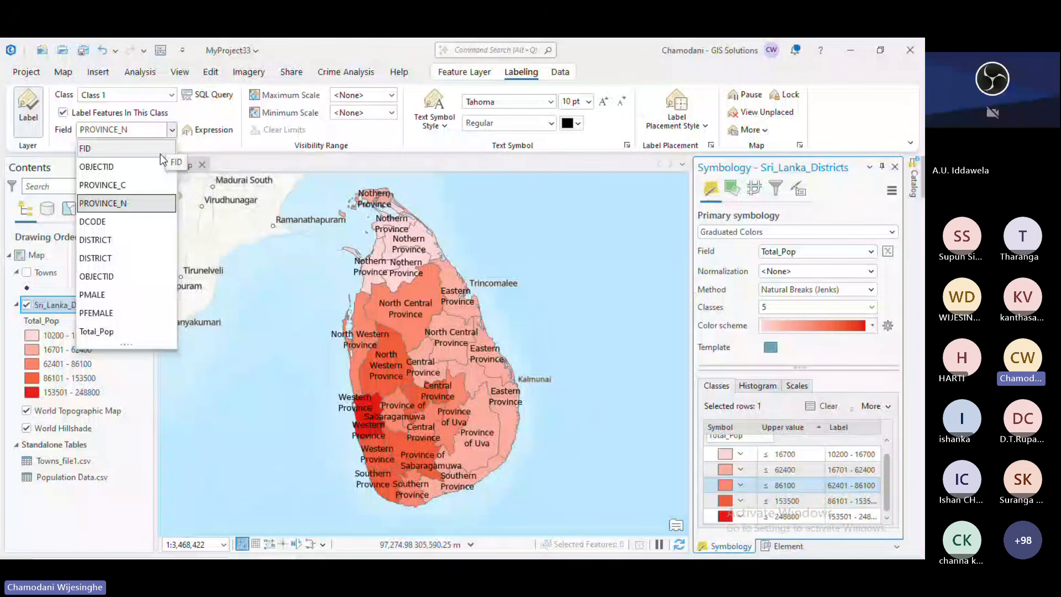
pyautogui.click(95, 239)
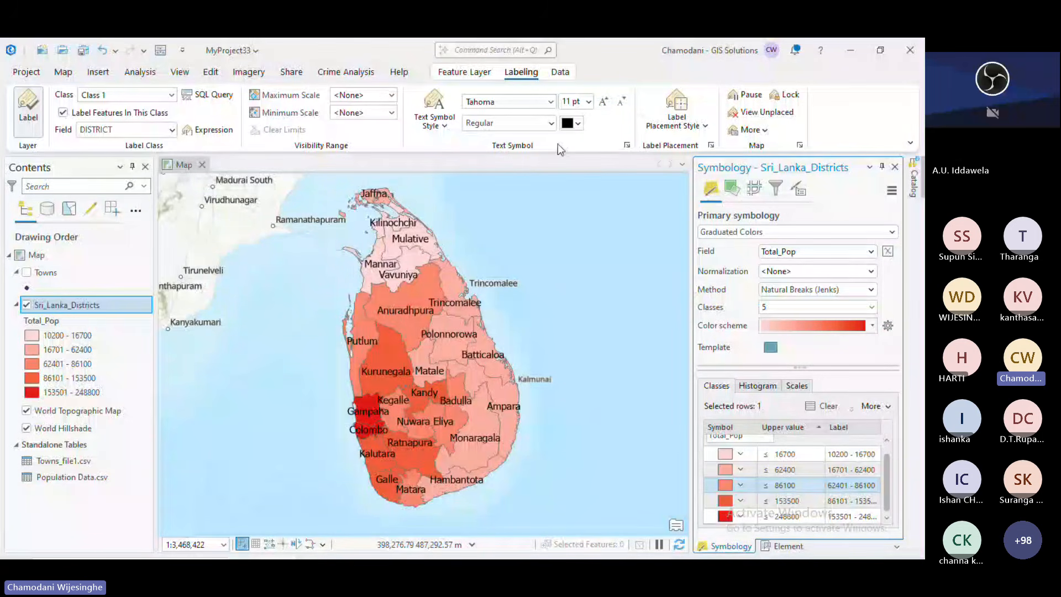
# Examine the text color, font and polygon placement style options for the district labels.
pyautogui.click(579, 123)
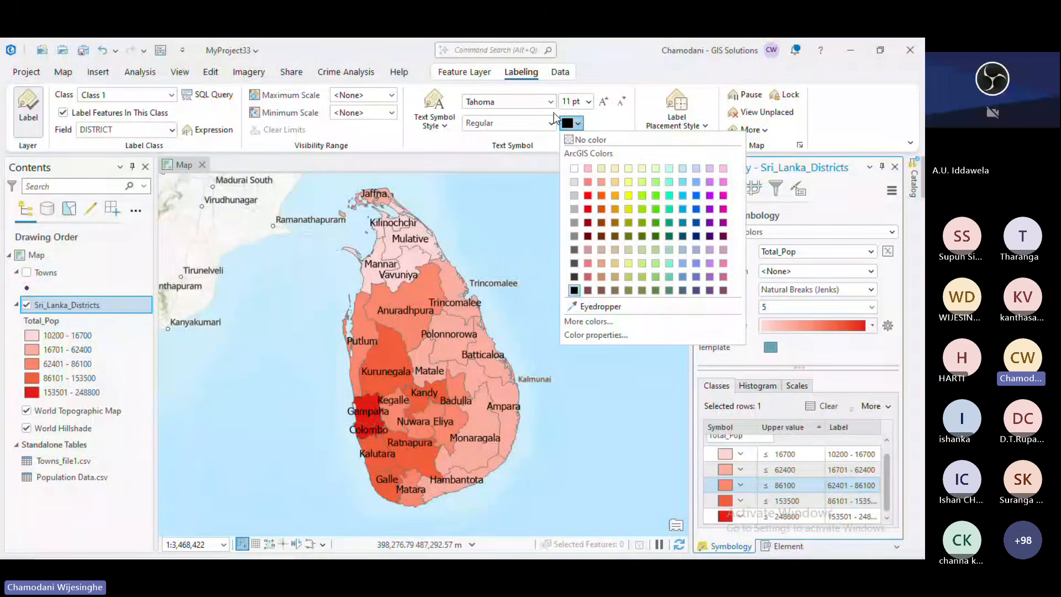
pyautogui.click(548, 102)
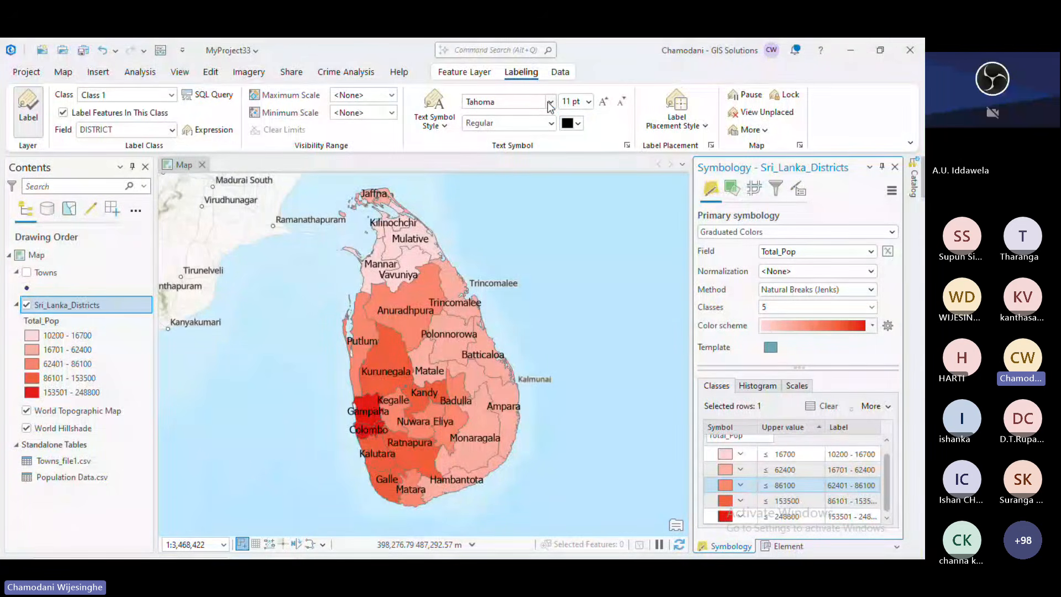
pyautogui.click(551, 105)
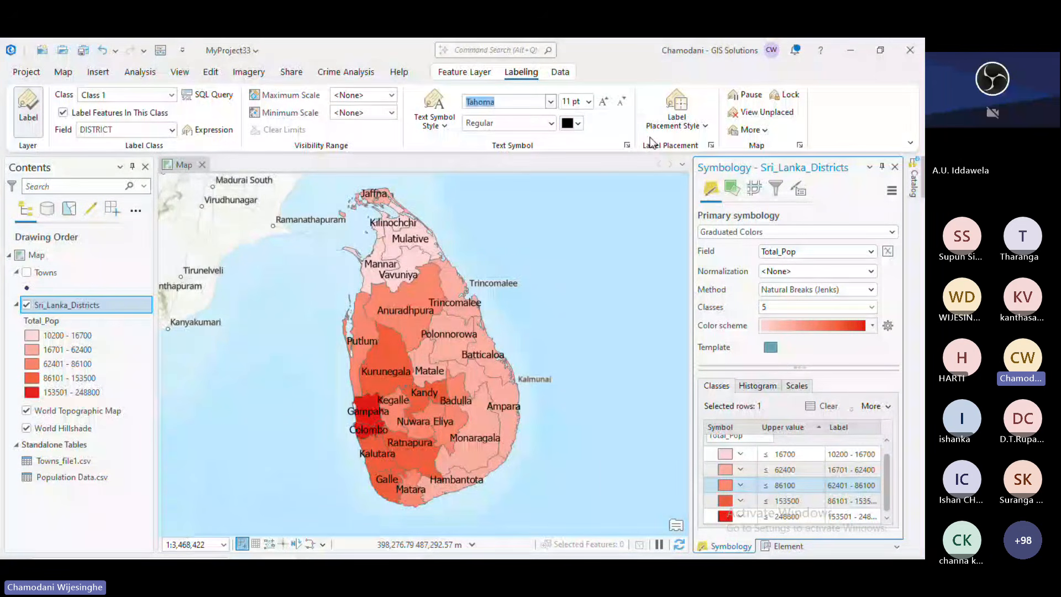
pyautogui.click(705, 126)
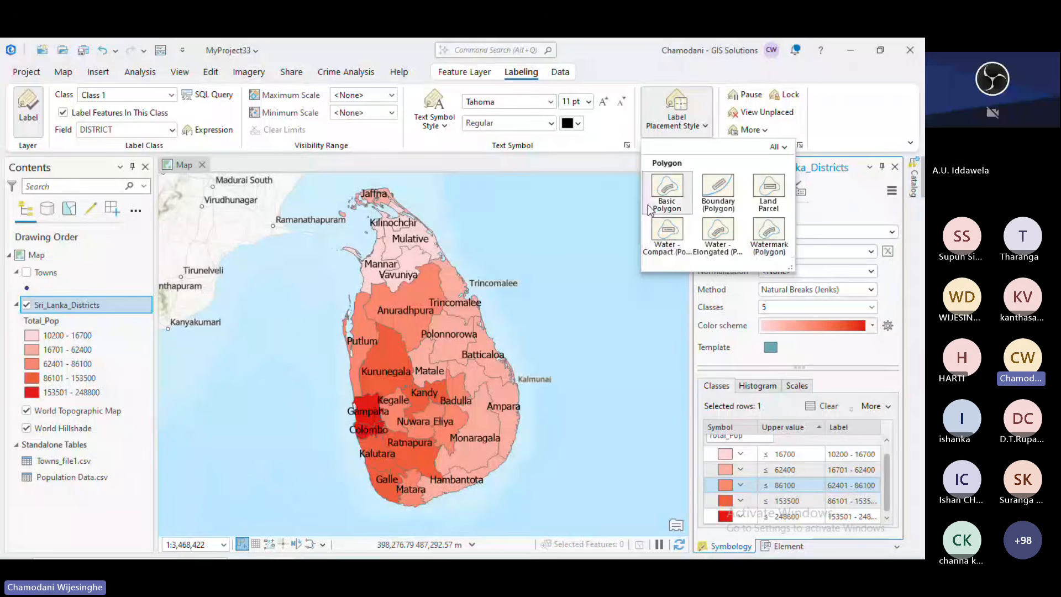
pyautogui.click(594, 146)
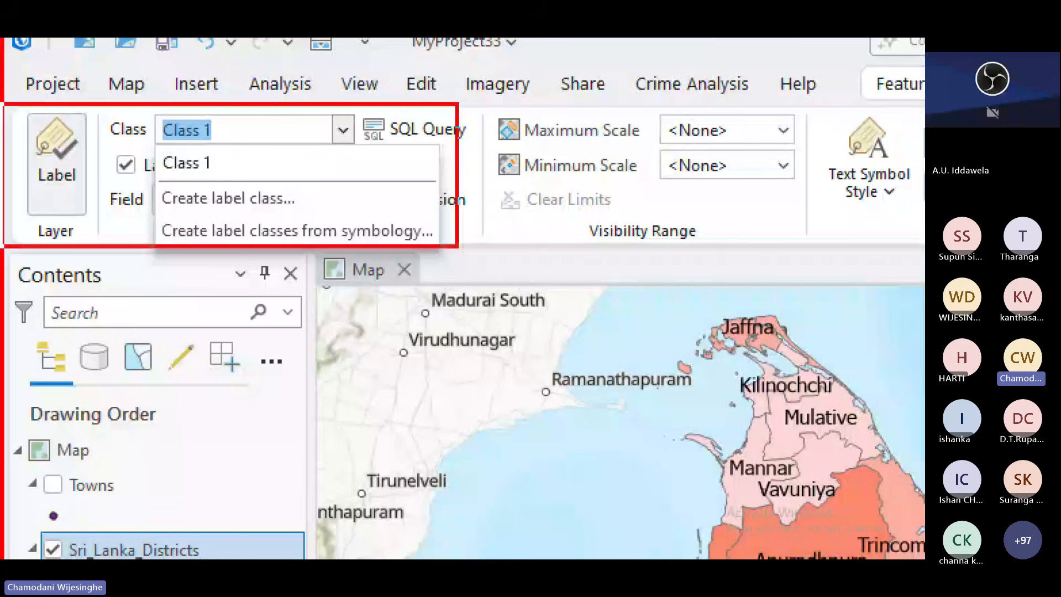
pyautogui.moveTo(457, 247); pyautogui.dragTo(489, 259)
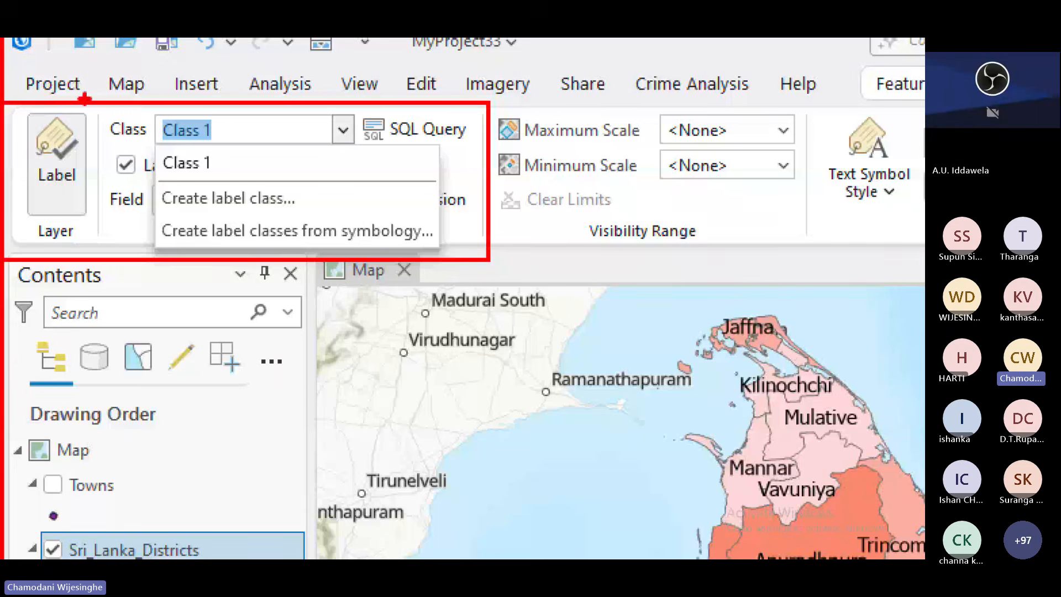
pyautogui.moveTo(84, 99); pyautogui.dragTo(400, 147)
pyautogui.moveTo(335, 117); pyautogui.dragTo(354, 150)
pyautogui.moveTo(142, 187); pyautogui.dragTo(223, 186)
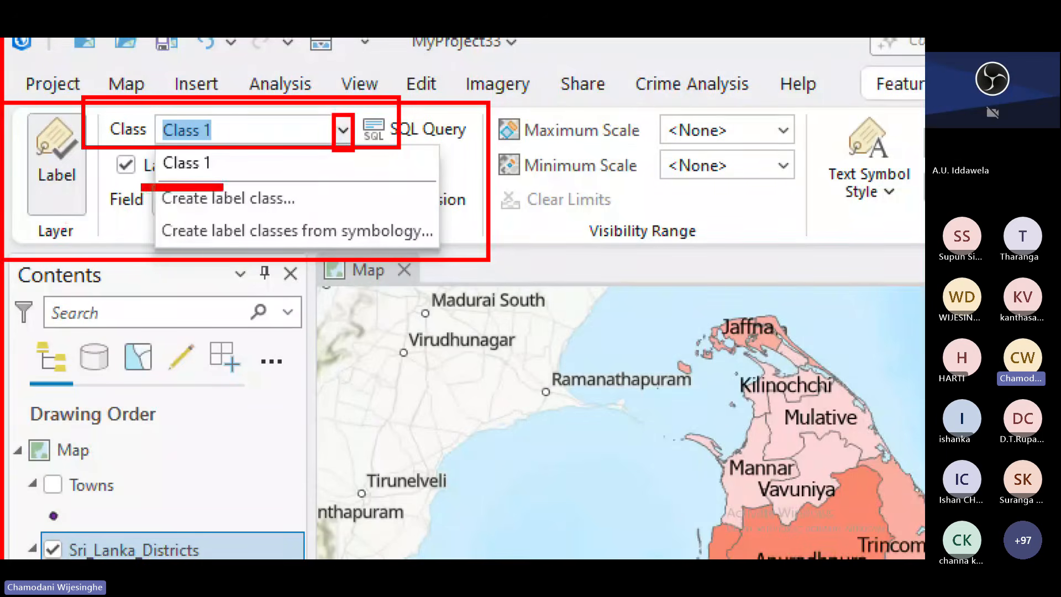
pyautogui.moveTo(142, 185); pyautogui.dragTo(337, 206)
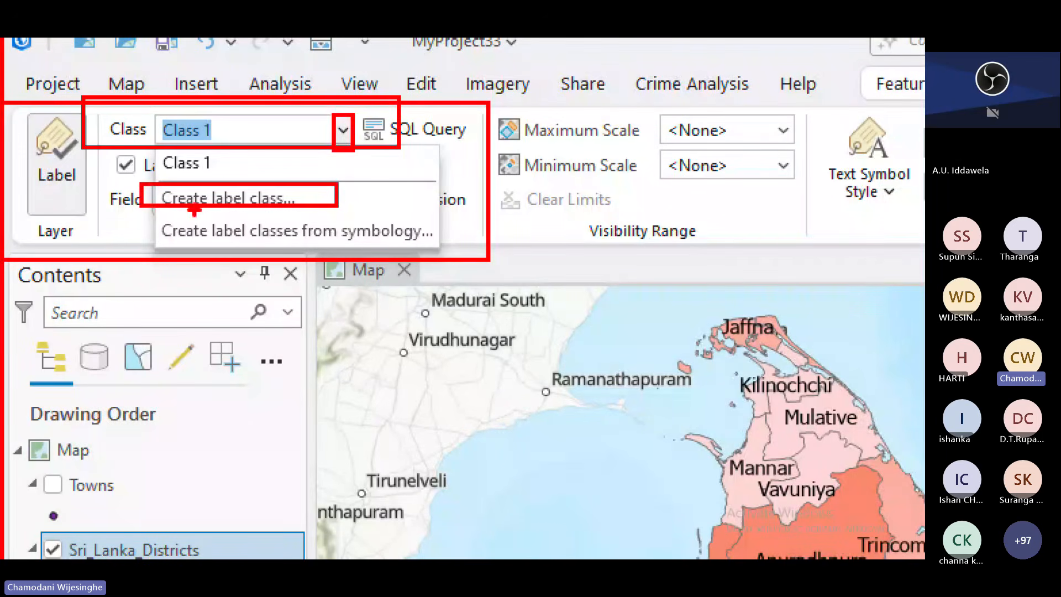
pyautogui.press('Escape')
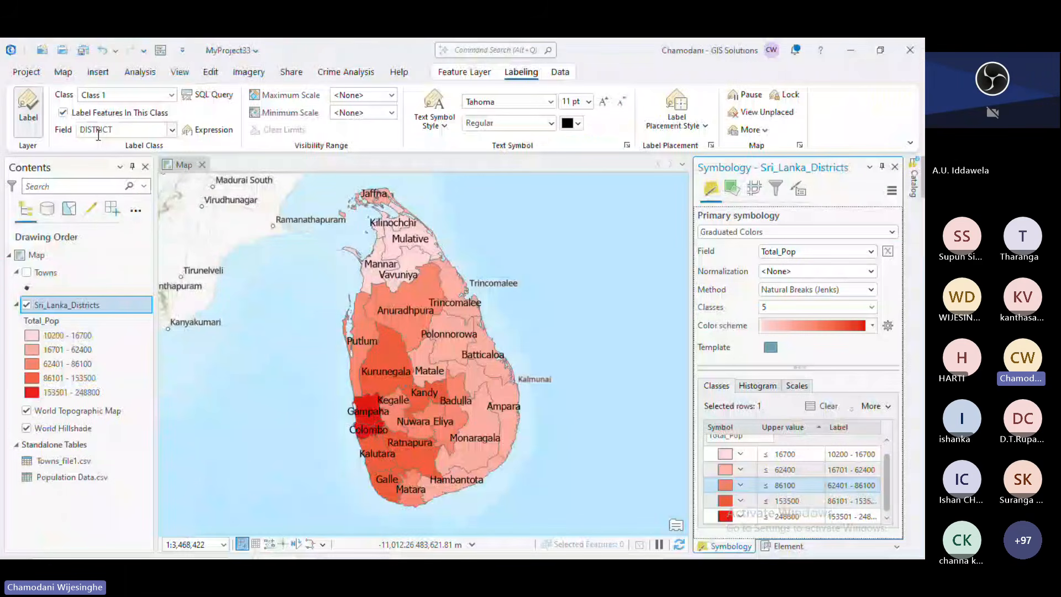
# Create a second label class named Class 2 that shows Total_Pop, with blue text at 9 pt.
pyautogui.click(171, 95)
pyautogui.click(113, 131)
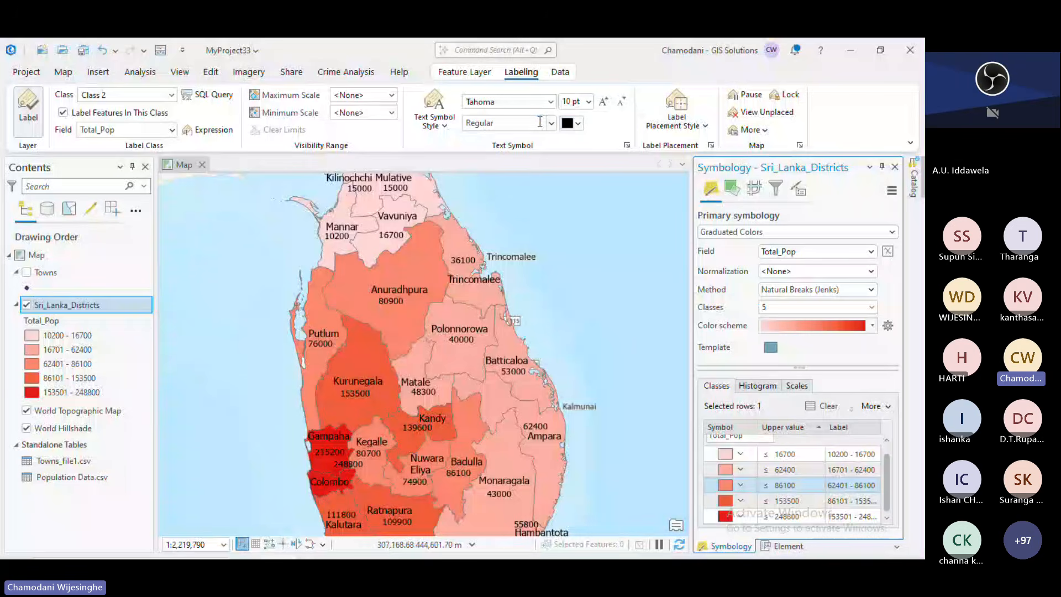
pyautogui.click(579, 123)
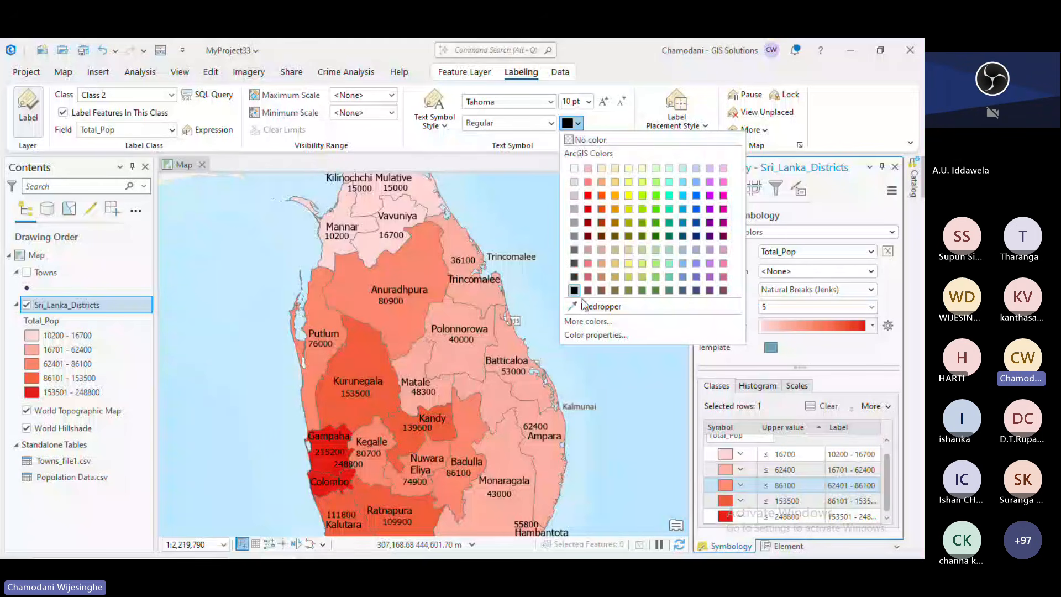
pyautogui.click(683, 211)
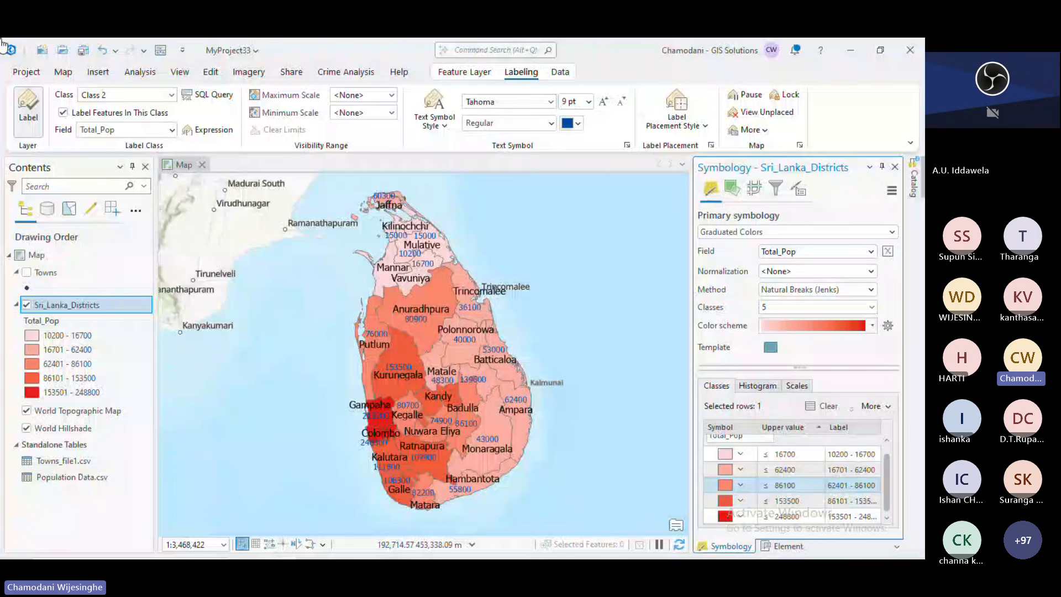
pyautogui.click(388, 477)
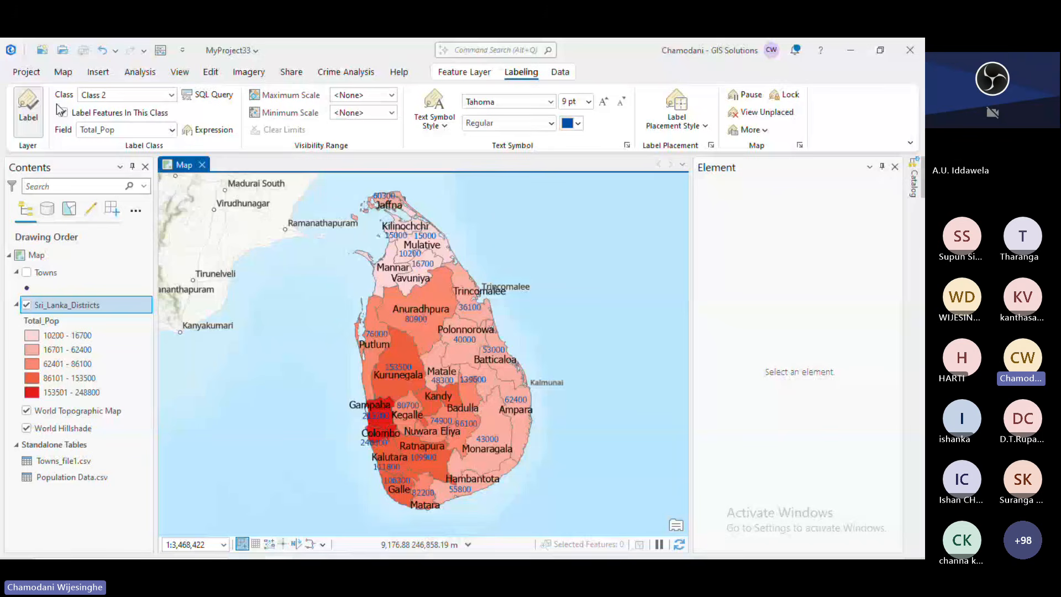
pyautogui.click(62, 112)
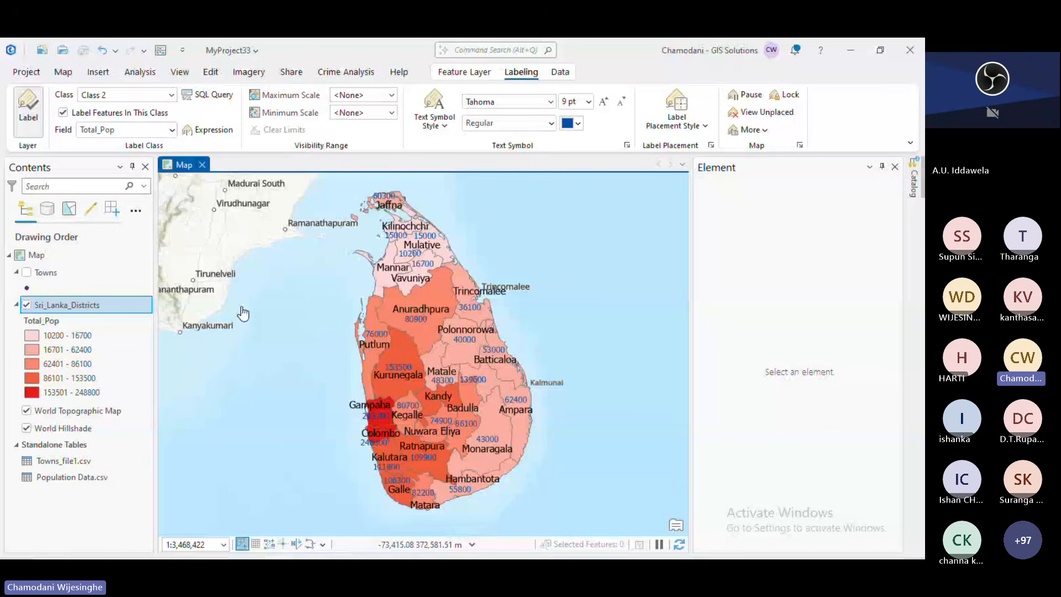
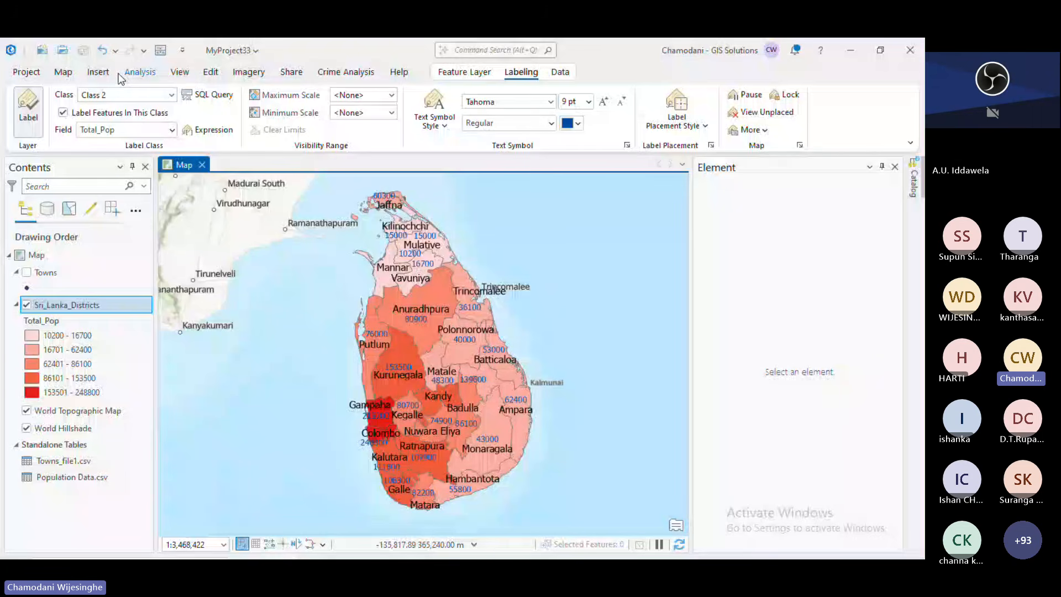
# Create a new blank A4 portrait layout in the project.
pyautogui.click(98, 72)
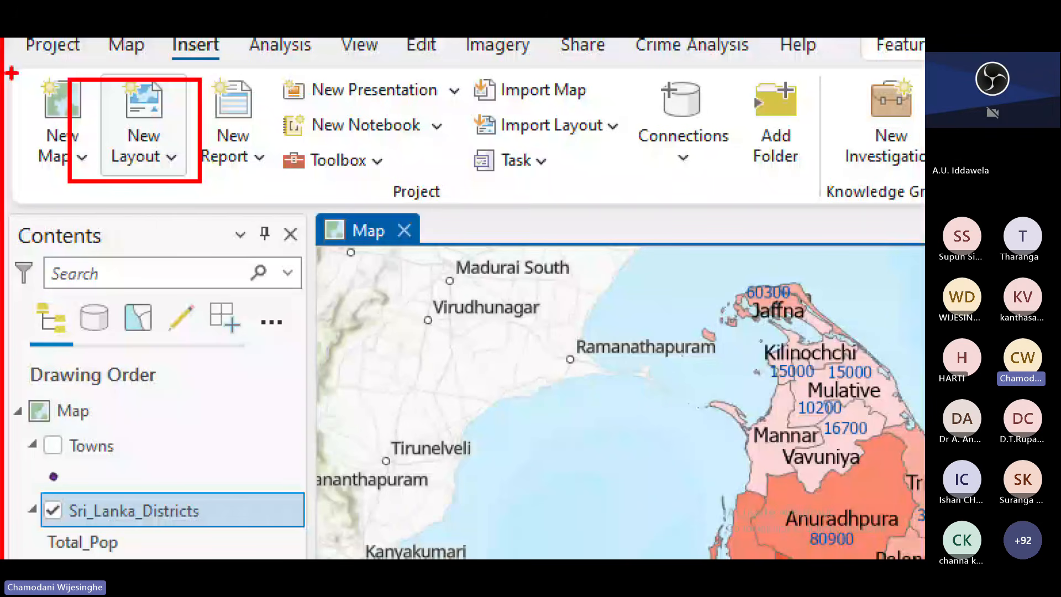
pyautogui.moveTo(11, 73)
pyautogui.mouseDown()
pyautogui.moveTo(98, 151)
pyautogui.moveTo(39, 56)
pyautogui.moveTo(29, 67)
pyautogui.moveTo(212, 193)
pyautogui.mouseUp()
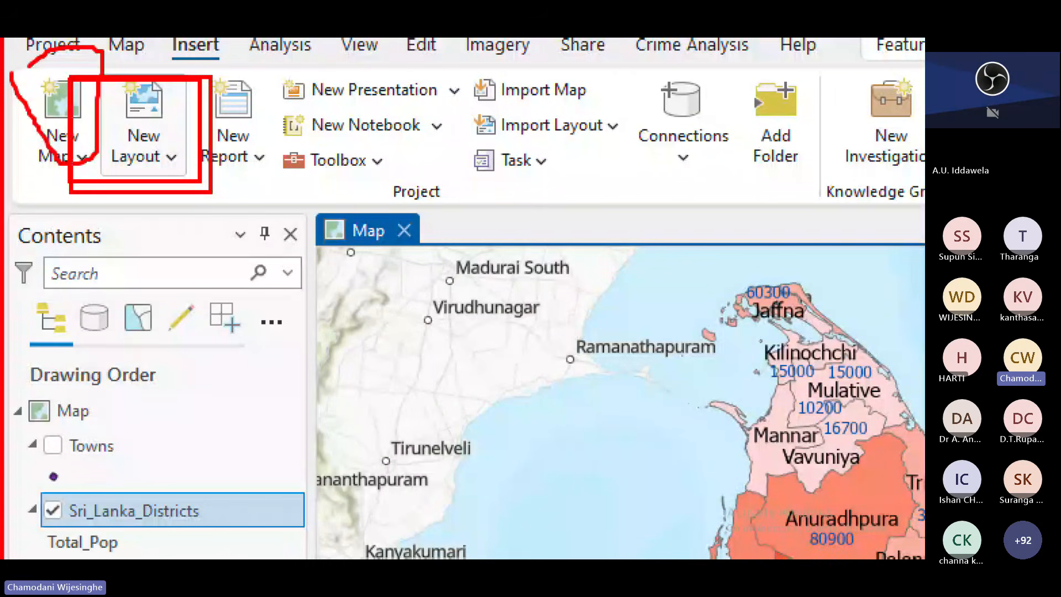
pyautogui.press('Escape')
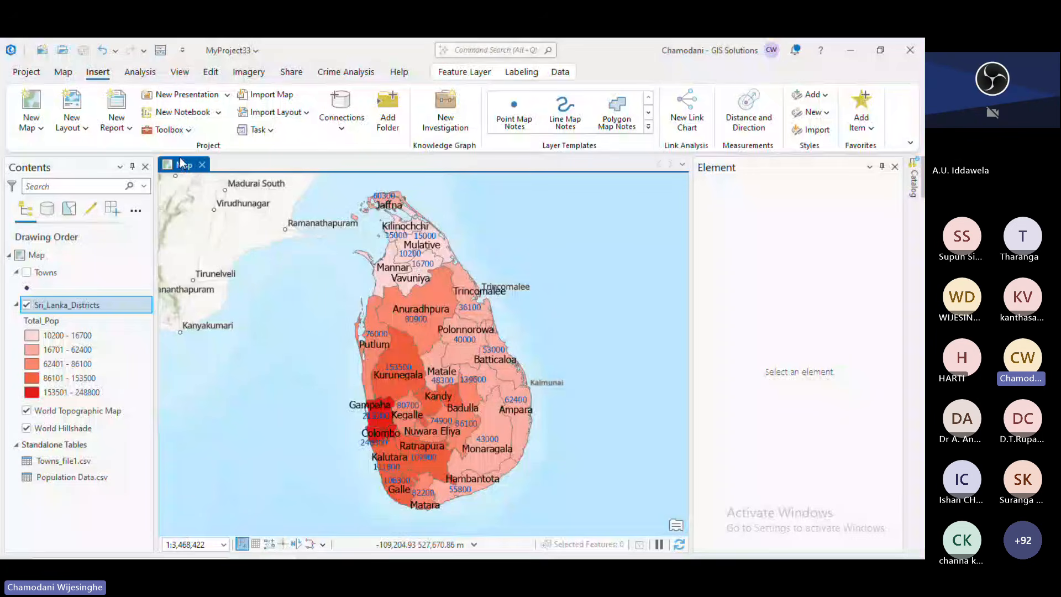
pyautogui.click(72, 119)
pyautogui.click(251, 299)
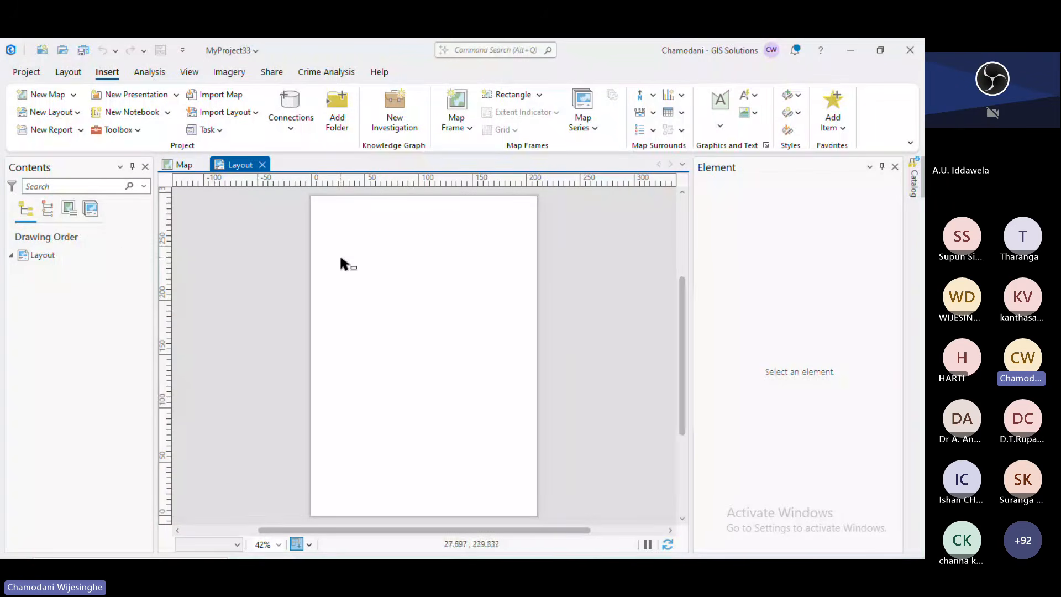
# Insert a map frame with the Map extent at 1:3,468,422, about 190 mm wide and 270 mm high, covering most of the layout page.
pyautogui.click(171, 165)
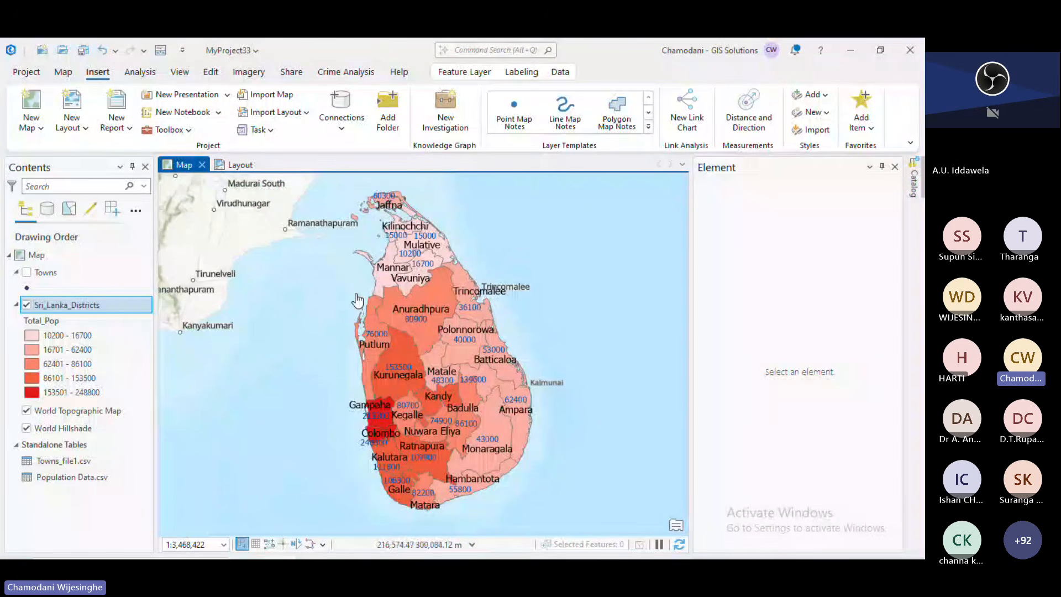
pyautogui.click(88, 305)
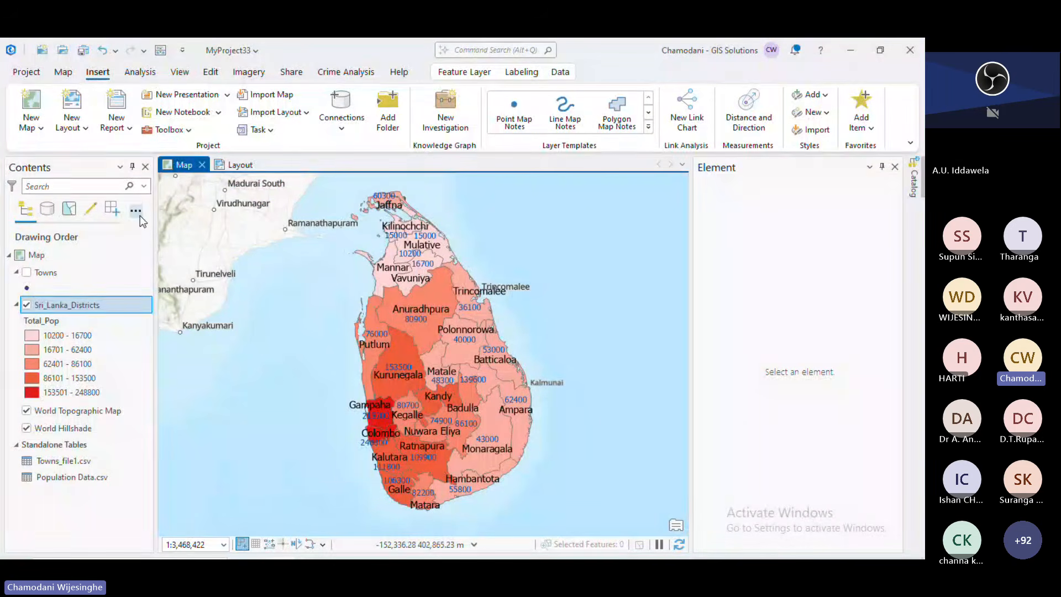
pyautogui.click(240, 165)
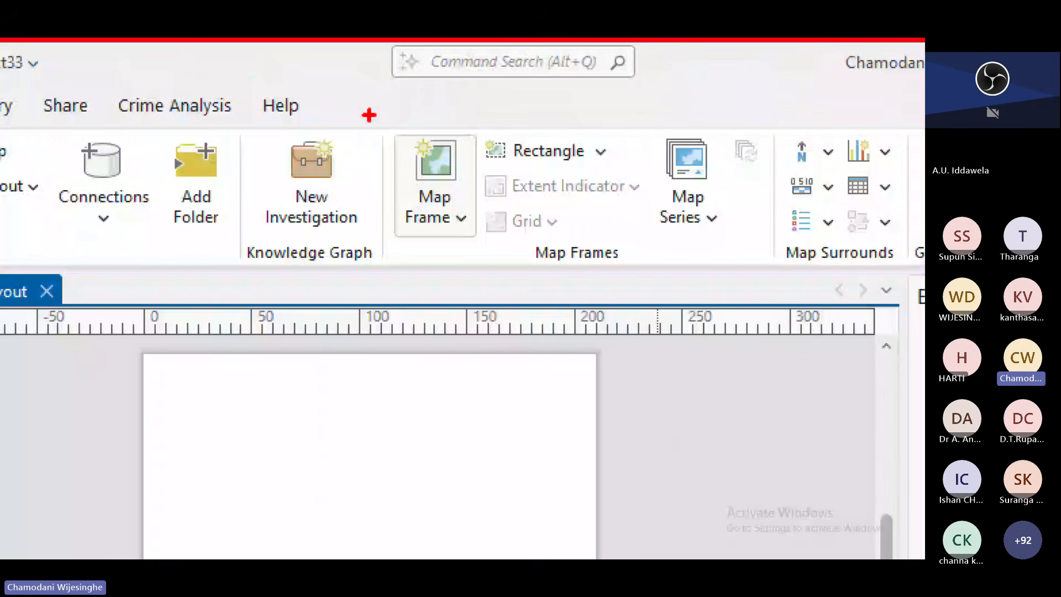
pyautogui.moveTo(369, 115)
pyautogui.mouseDown()
pyautogui.moveTo(452, 256)
pyautogui.moveTo(484, 257)
pyautogui.moveTo(373, 496)
pyautogui.mouseUp()
pyautogui.moveTo(326, 442); pyautogui.dragTo(359, 516)
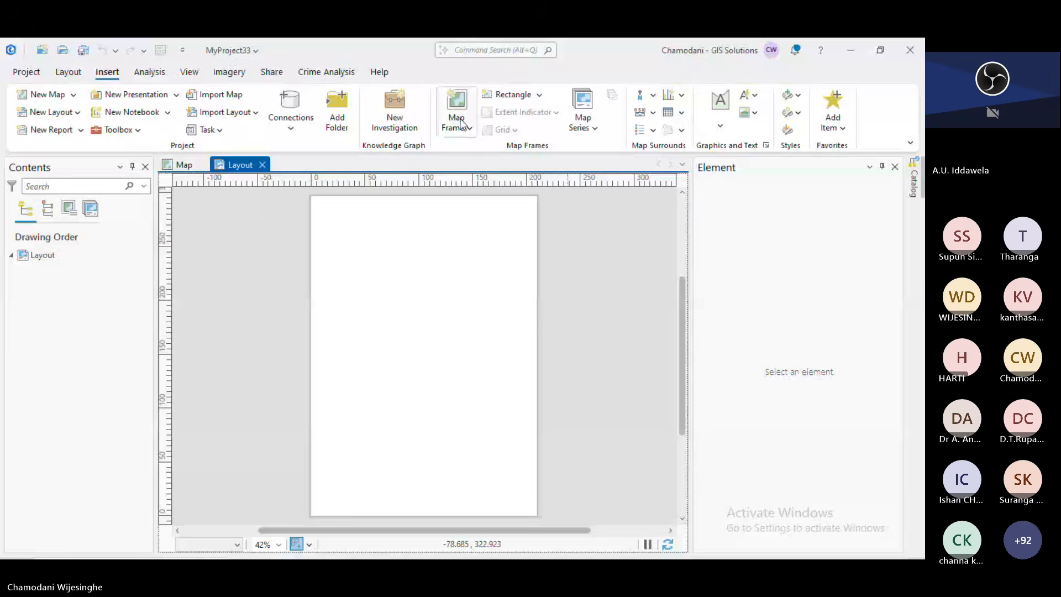
pyautogui.click(460, 218)
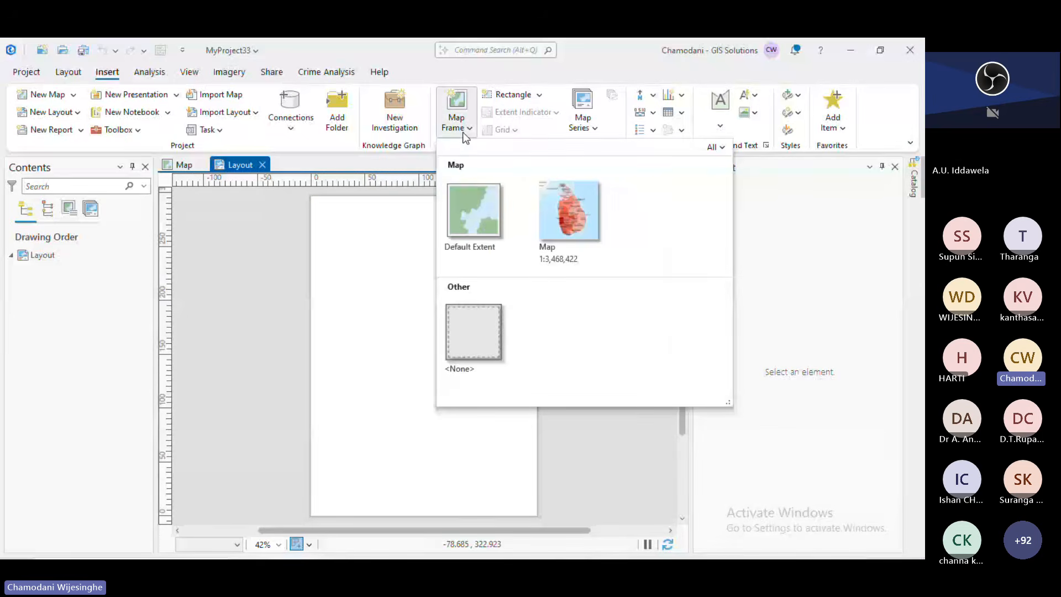
pyautogui.click(574, 223)
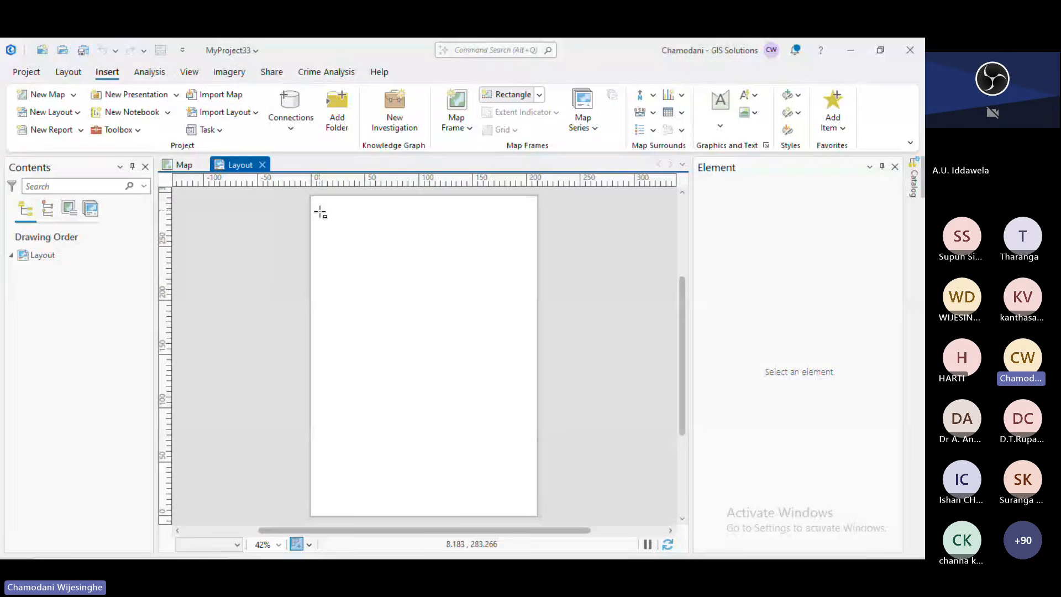
pyautogui.moveTo(320, 211); pyautogui.dragTo(524, 489)
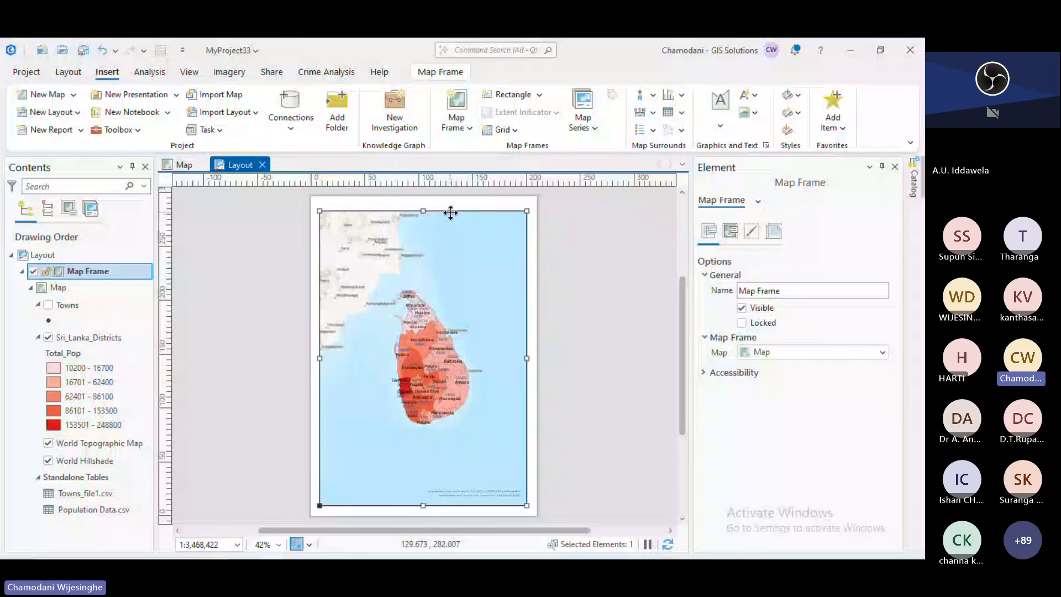
# Activate the map frame, enlarge the map to 1:2,219,790, center Sri Lanka within it, and end the activation.
pyautogui.scroll(1, 451, 212)
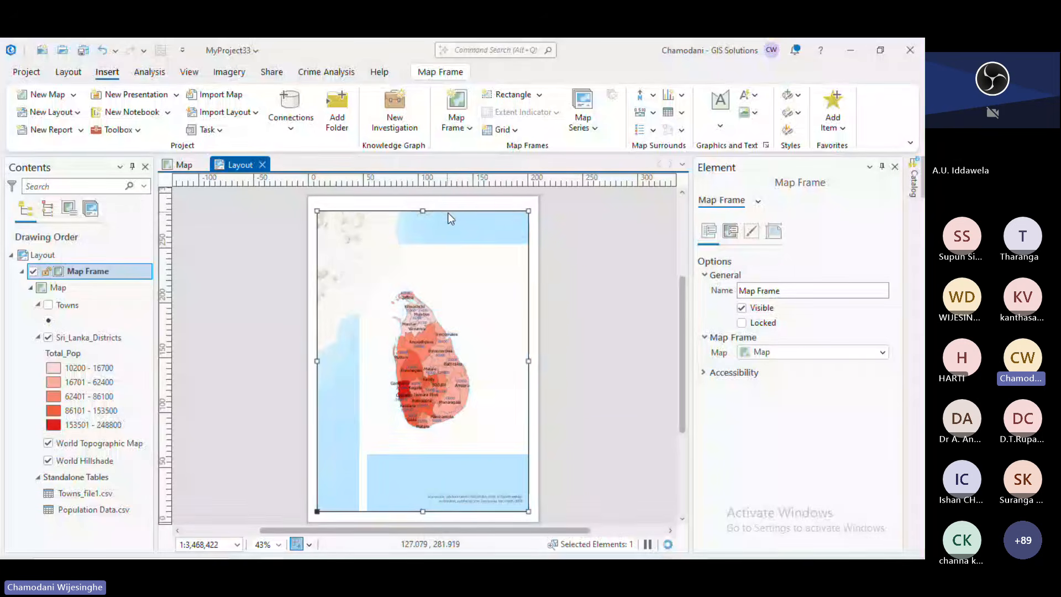
pyautogui.rightClick(448, 215)
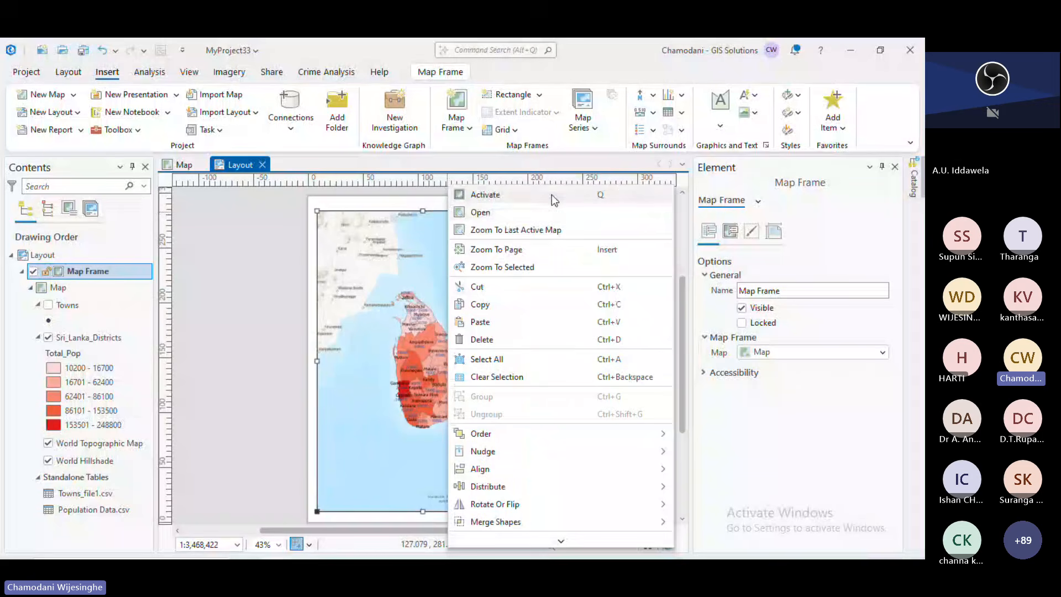
pyautogui.click(555, 200)
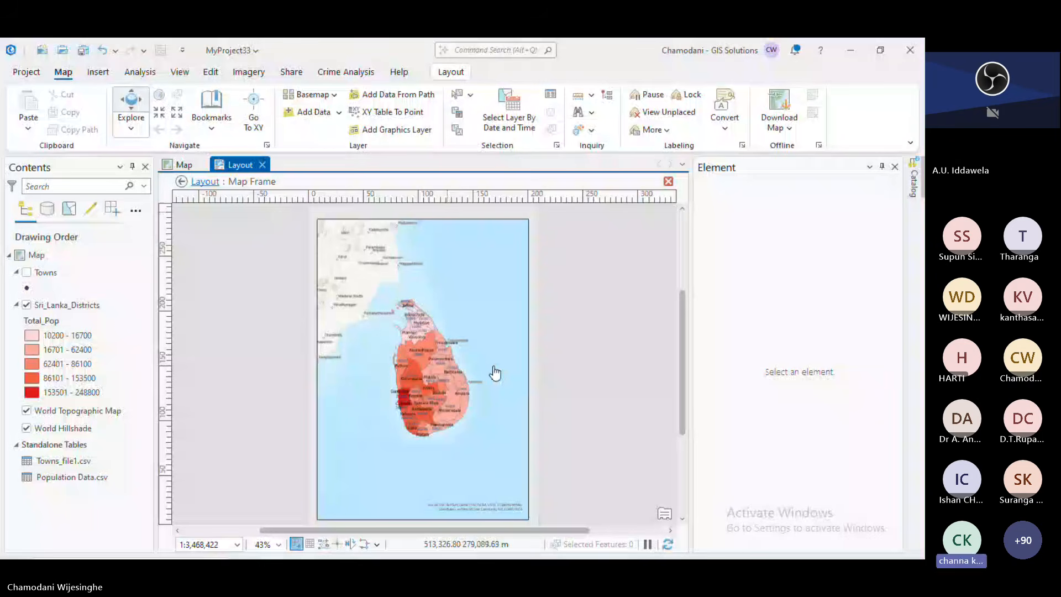
pyautogui.scroll(2, 443, 371)
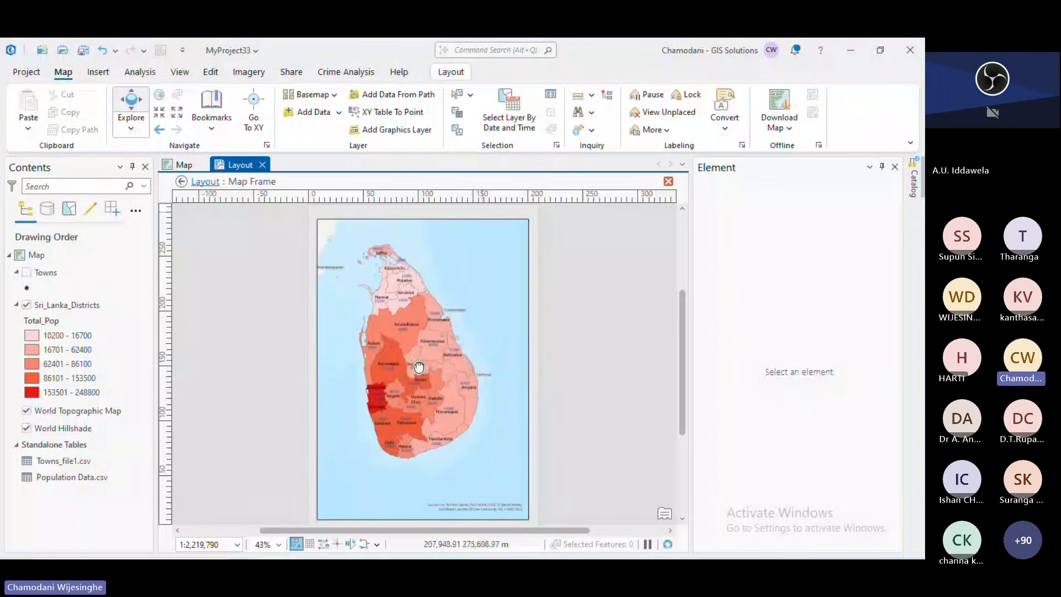
pyautogui.moveTo(419, 367); pyautogui.dragTo(426, 369)
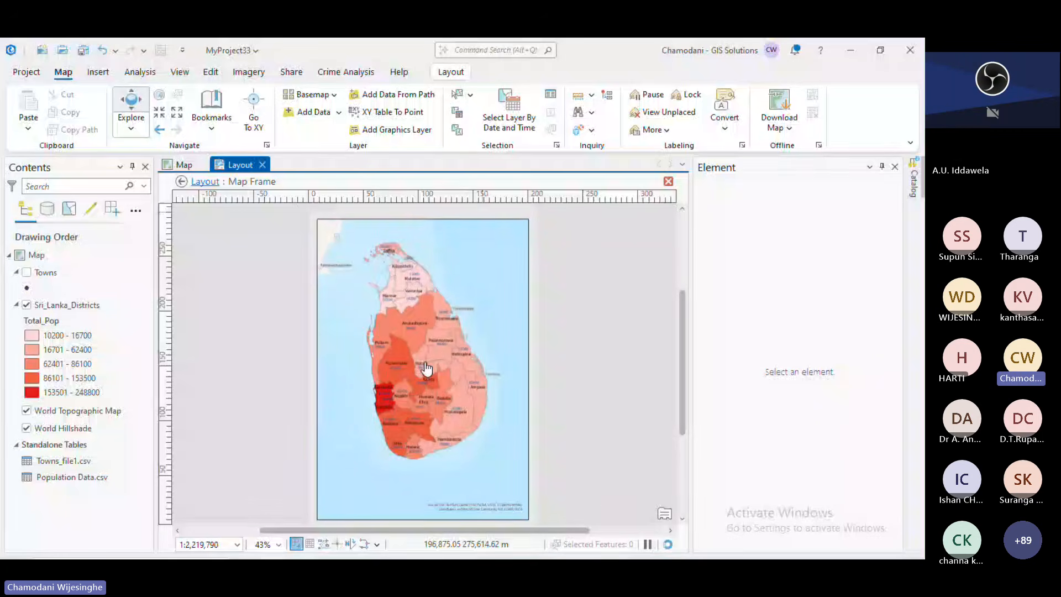
pyautogui.moveTo(426, 367); pyautogui.dragTo(426, 379)
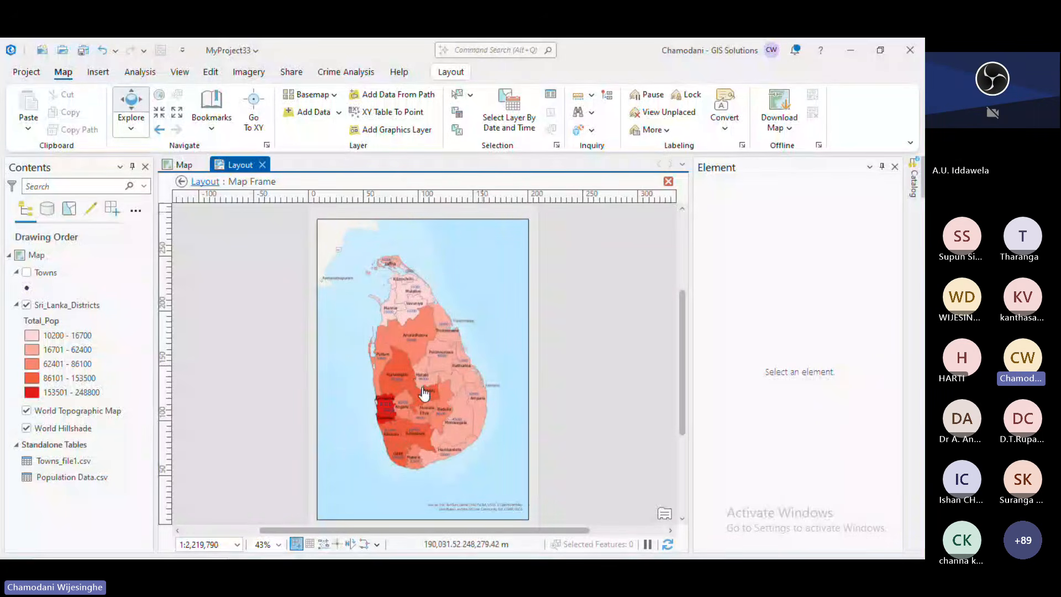
pyautogui.scroll(2, 424, 394)
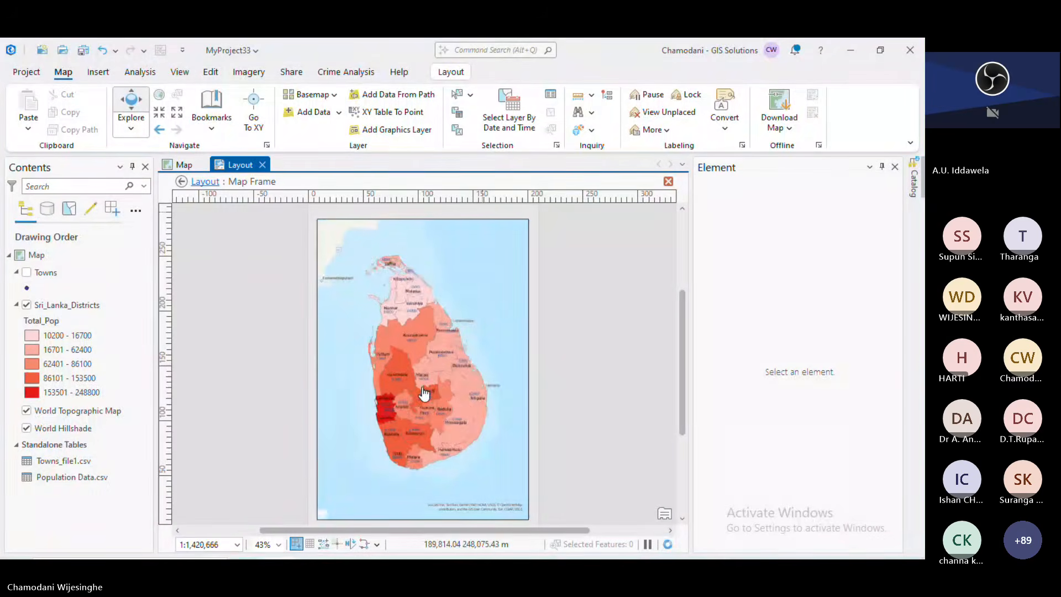
pyautogui.moveTo(424, 342); pyautogui.dragTo(416, 341)
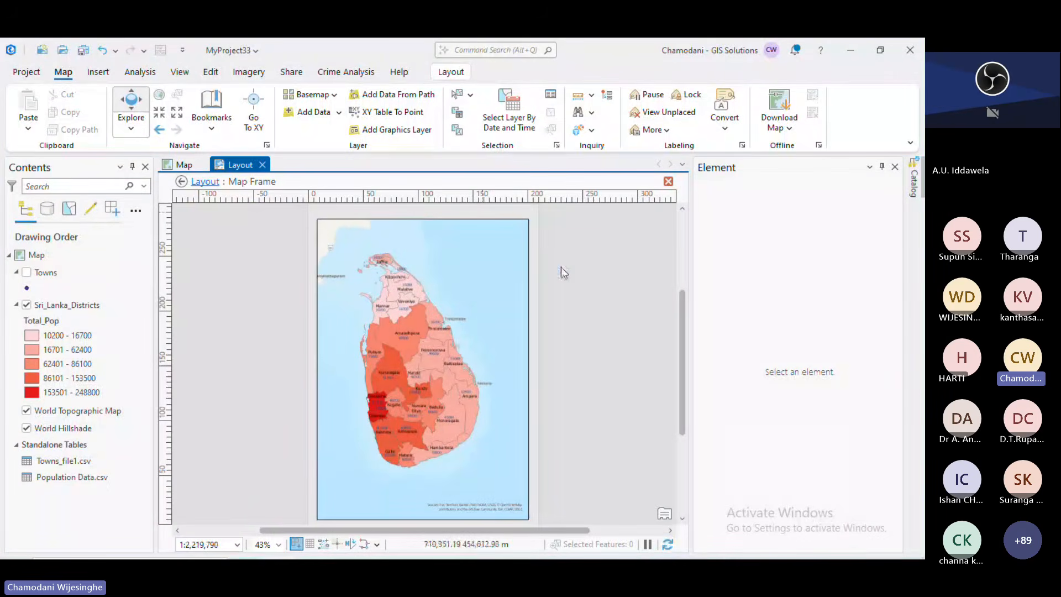
pyautogui.moveTo(400, 385); pyautogui.dragTo(408, 399)
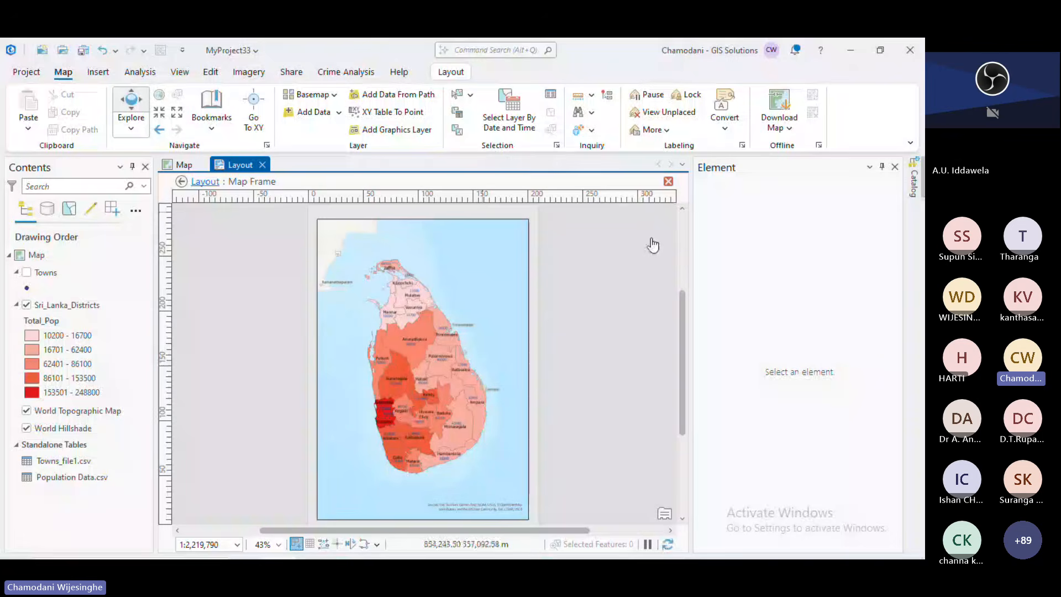
pyautogui.click(670, 182)
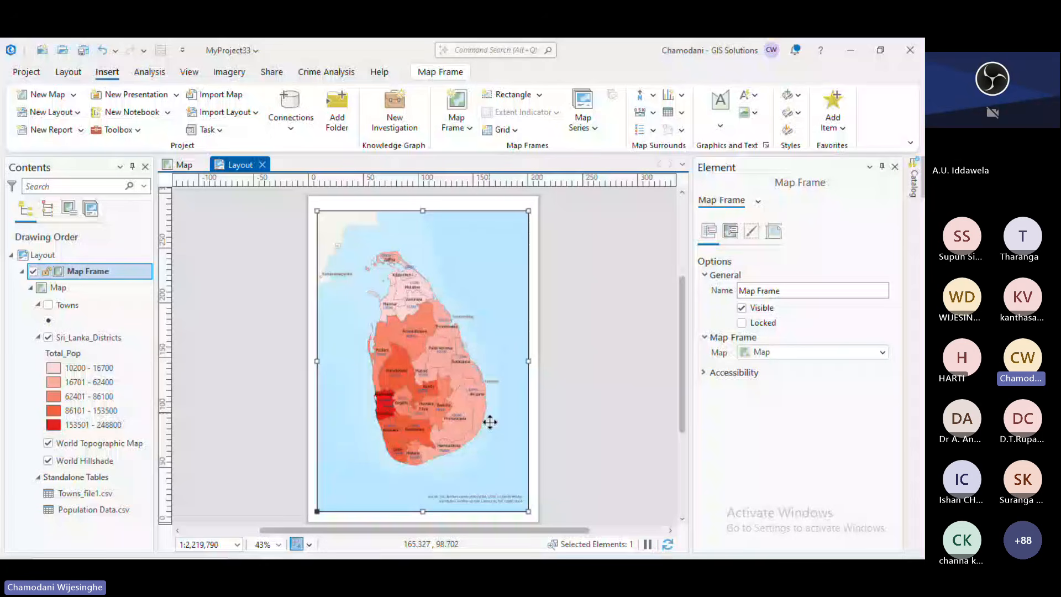
pyautogui.rightClick(480, 191)
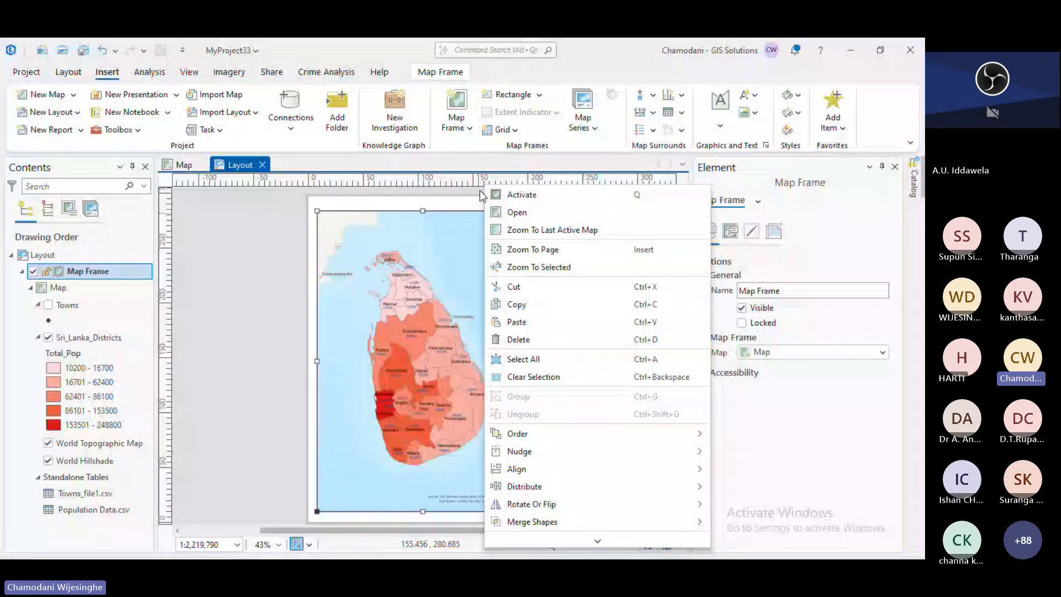
pyautogui.click(234, 292)
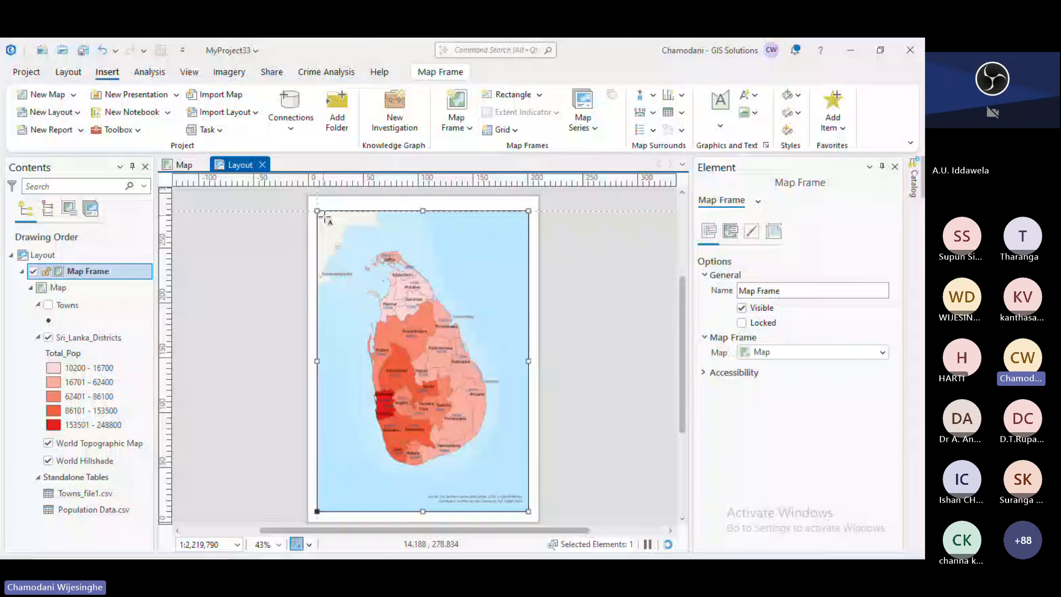
# Place a text element with the default wording over the upper-left corner of the map frame.
pyautogui.moveTo(324, 215); pyautogui.dragTo(510, 236)
pyautogui.click(361, 226)
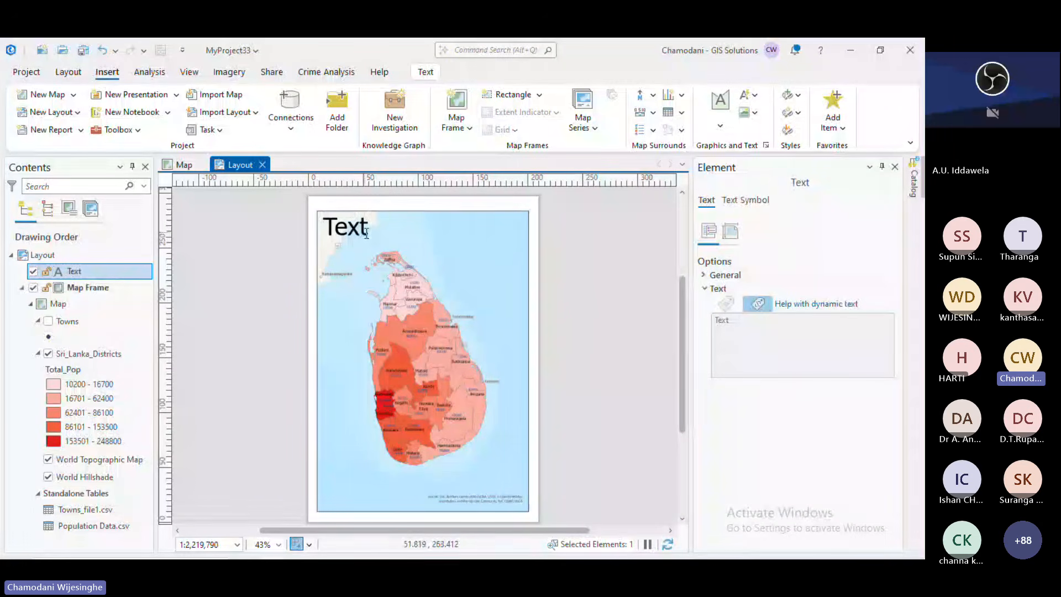
pyautogui.doubleClick(343, 239)
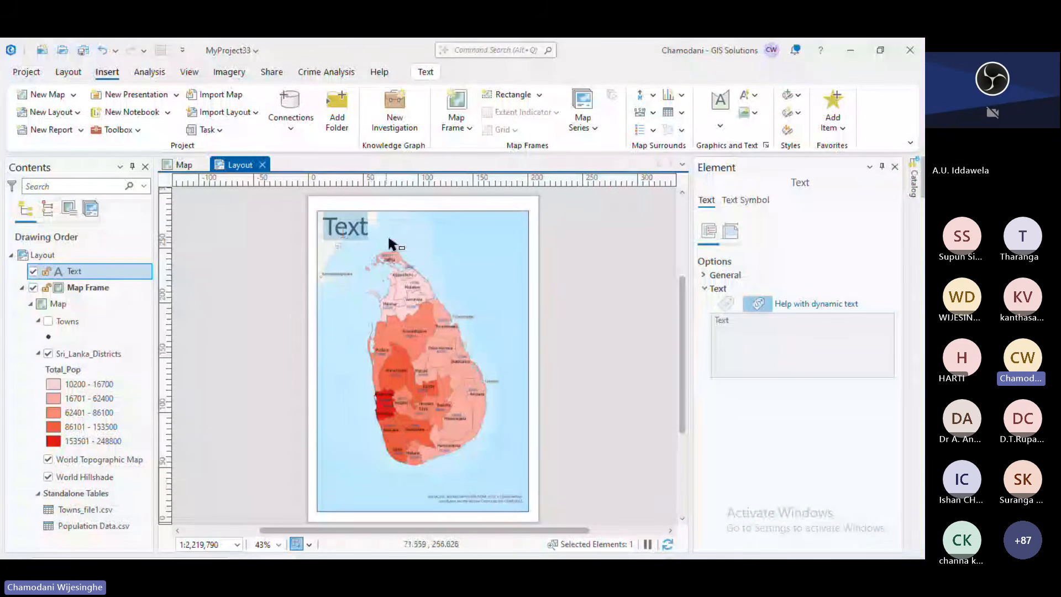
pyautogui.click(352, 239)
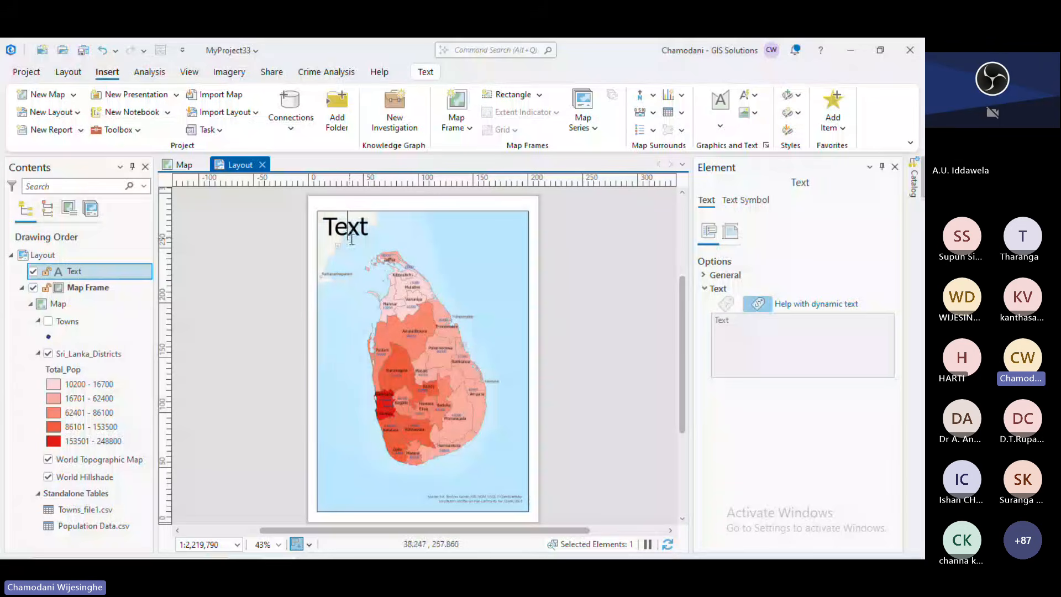
pyautogui.press('Escape')
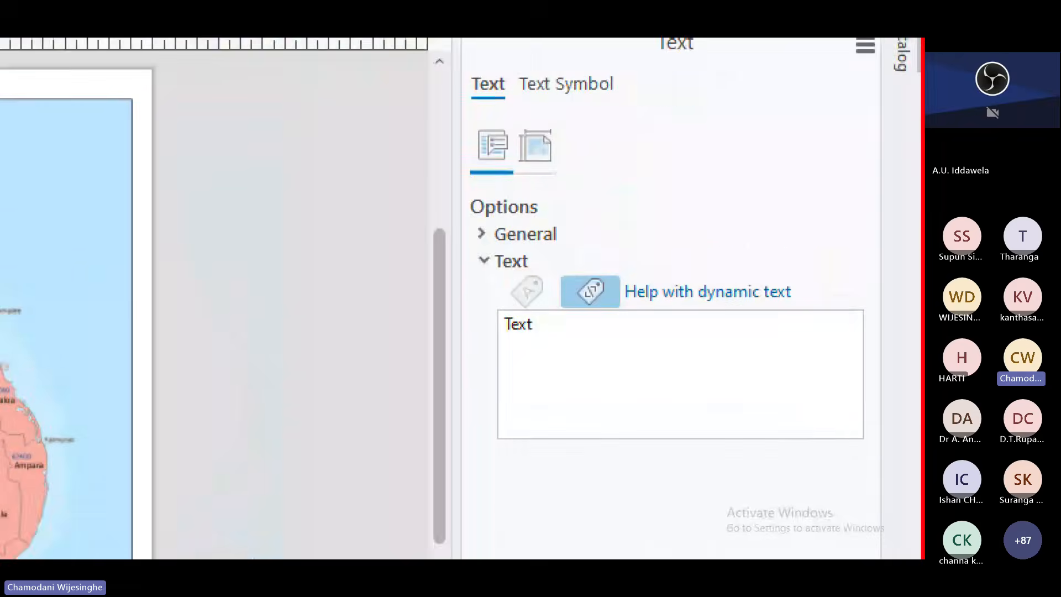
# Open the properties of the new text element on the layout and examine its text options.
pyautogui.moveTo(446, 83)
pyautogui.mouseDown()
pyautogui.moveTo(793, 556)
pyautogui.moveTo(897, 541)
pyautogui.mouseUp()
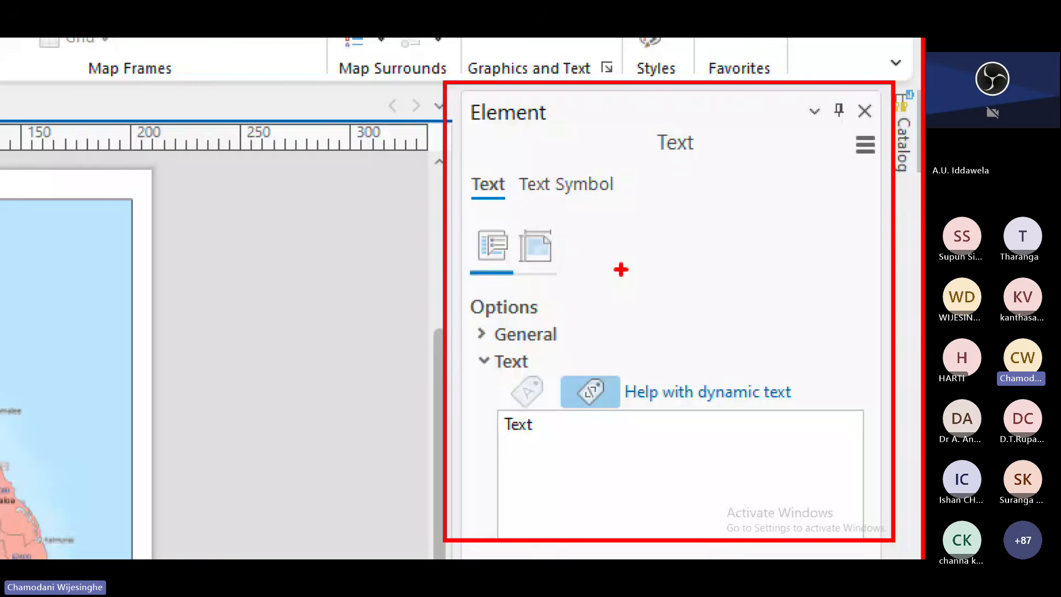
pyautogui.press('Escape')
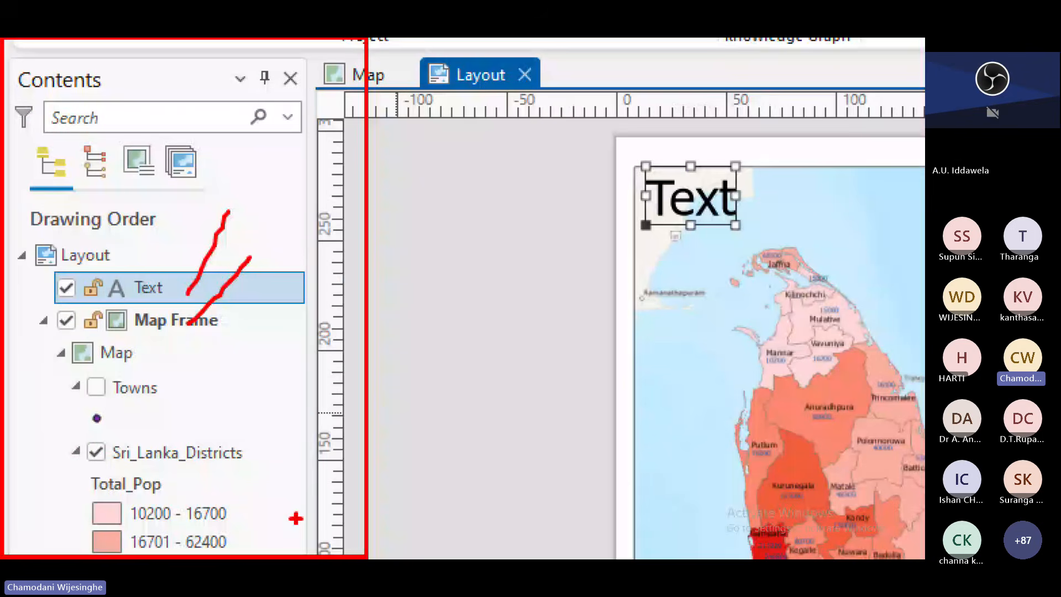
pyautogui.moveTo(451, 222); pyautogui.dragTo(281, 253)
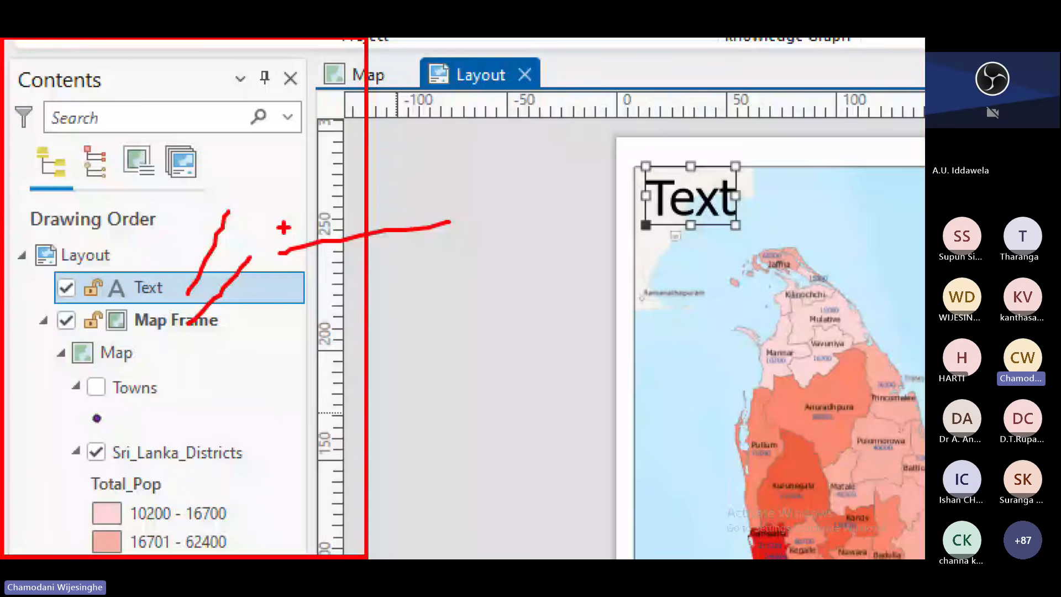
pyautogui.press('Escape')
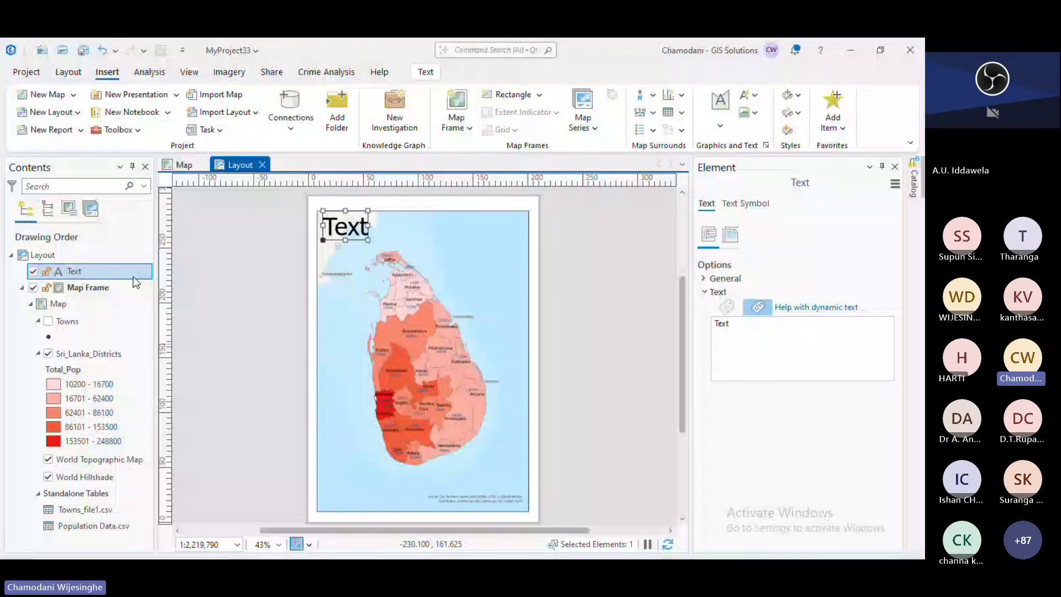
pyautogui.rightClick(132, 275)
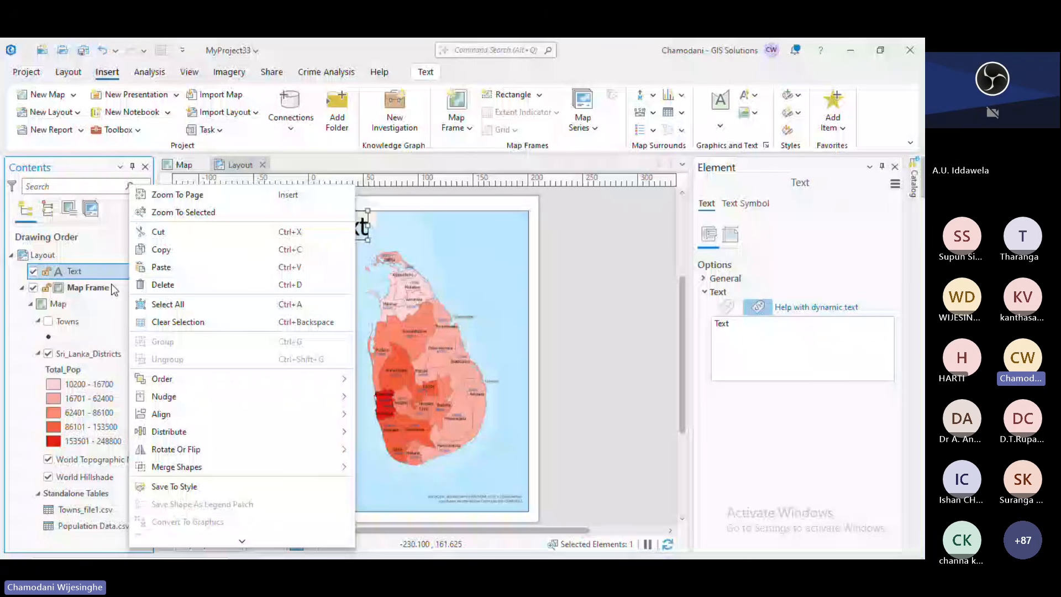
pyautogui.click(240, 544)
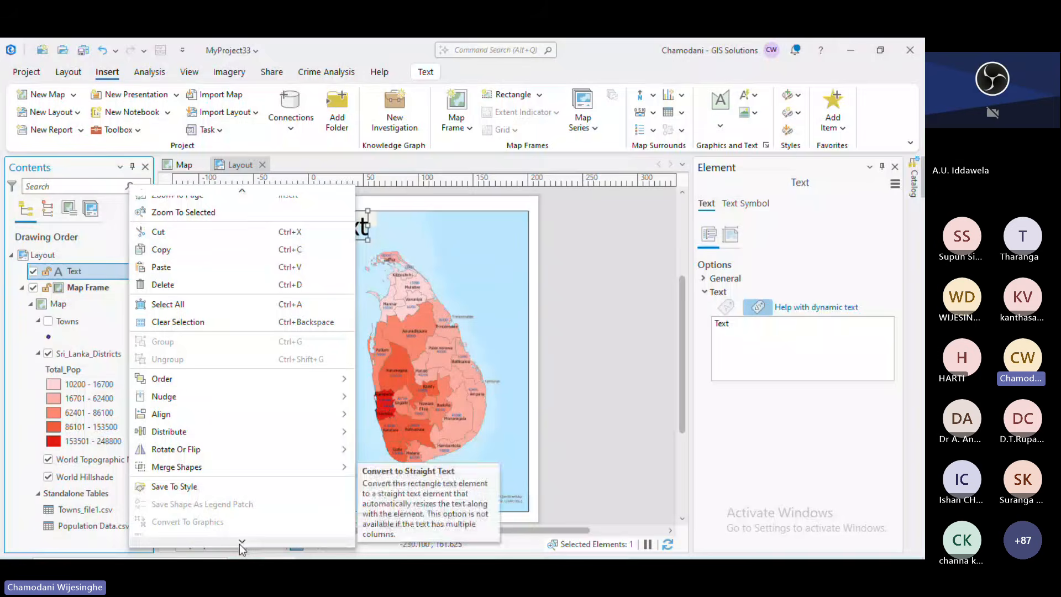
pyautogui.moveTo(240, 539)
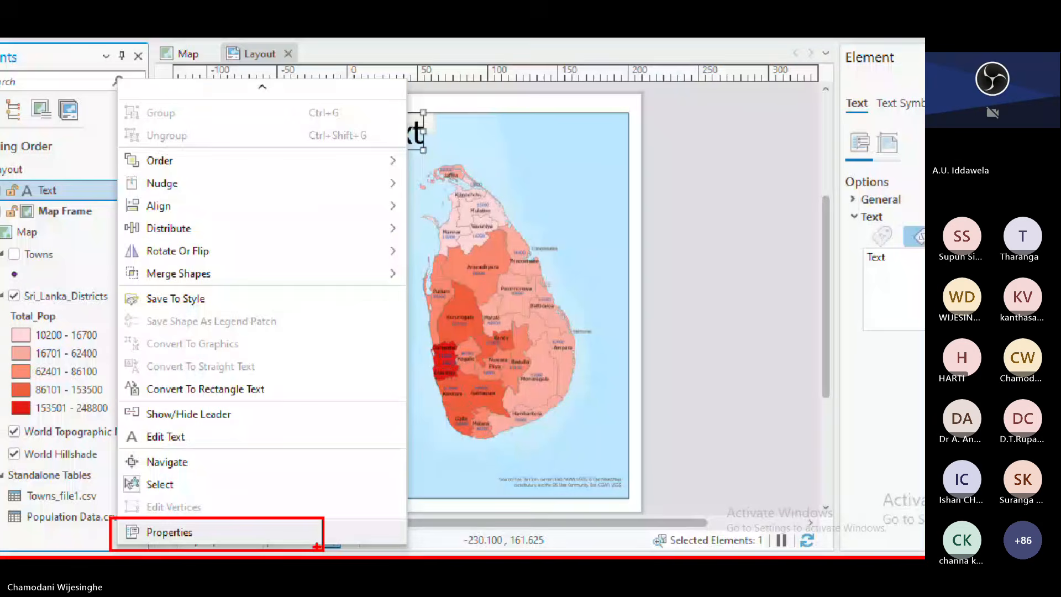
pyautogui.click(317, 544)
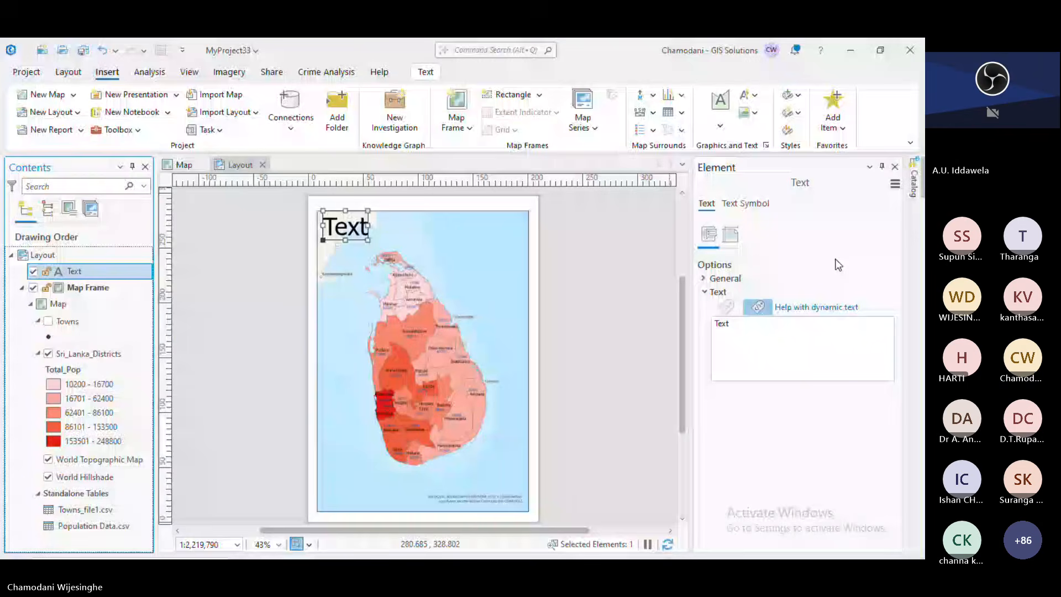
# Replace the default wording of the layout's text element with "Total Population in Sri Lanka".
pyautogui.doubleClick(712, 322)
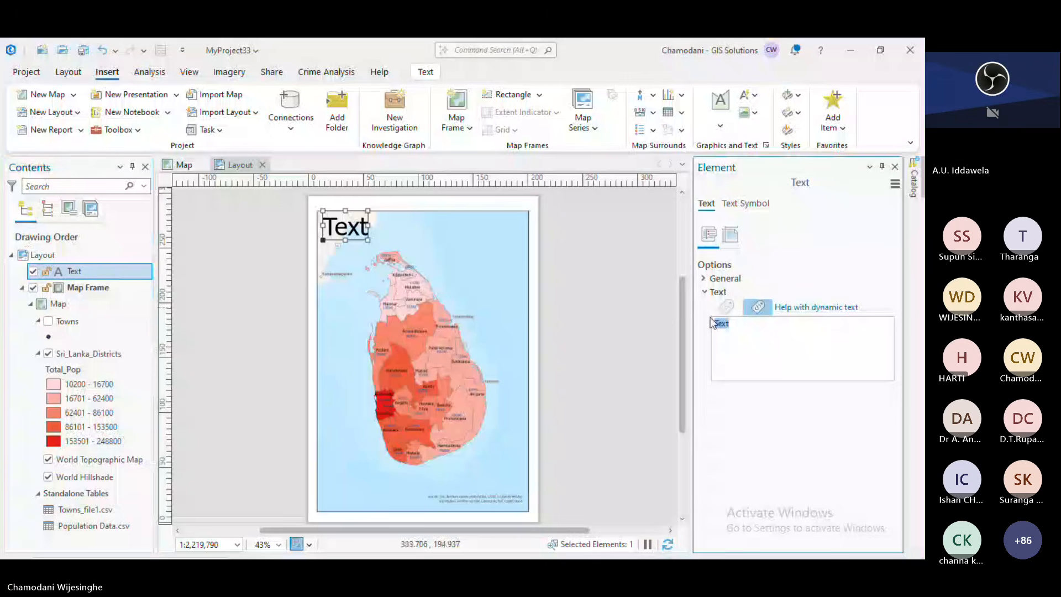
pyautogui.press('BackSpace')
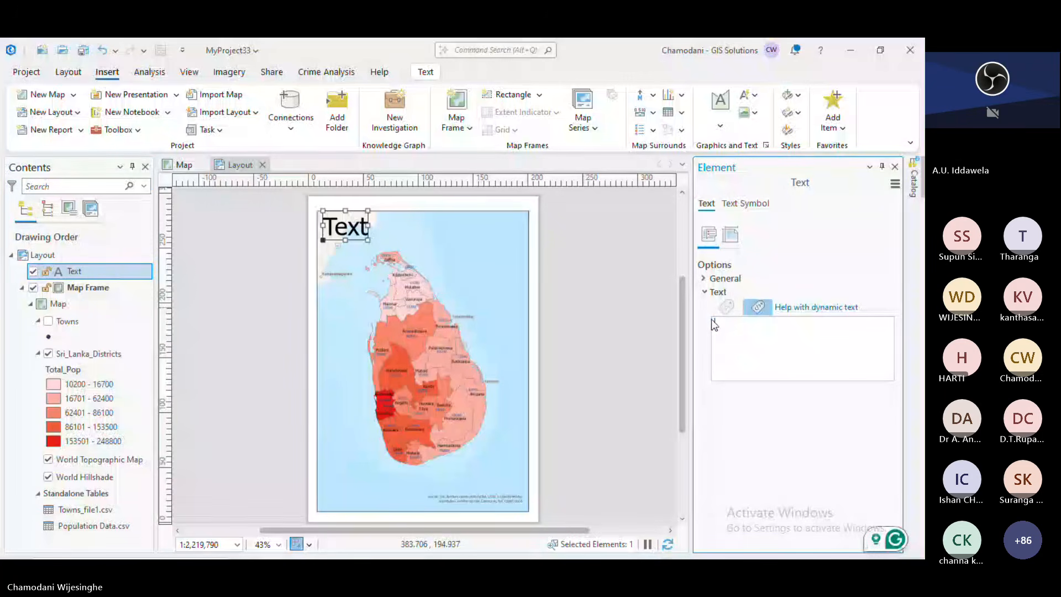
pyautogui.write('Pop')
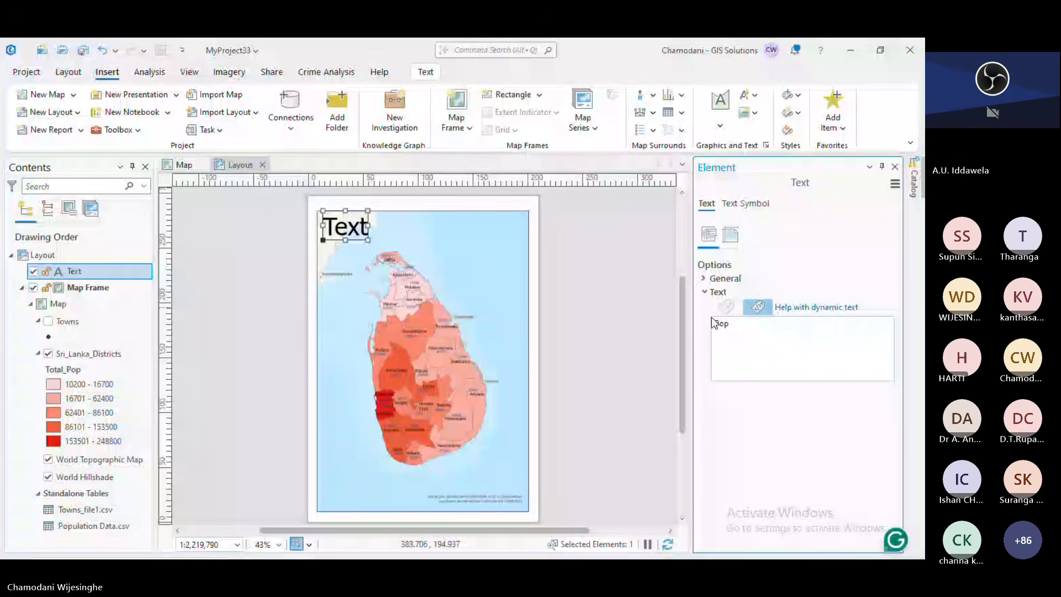
pyautogui.press('BackSpace')
pyautogui.press('BackSpace')
pyautogui.press('BackSpace')
pyautogui.write('tal Population in Sri Lanka')
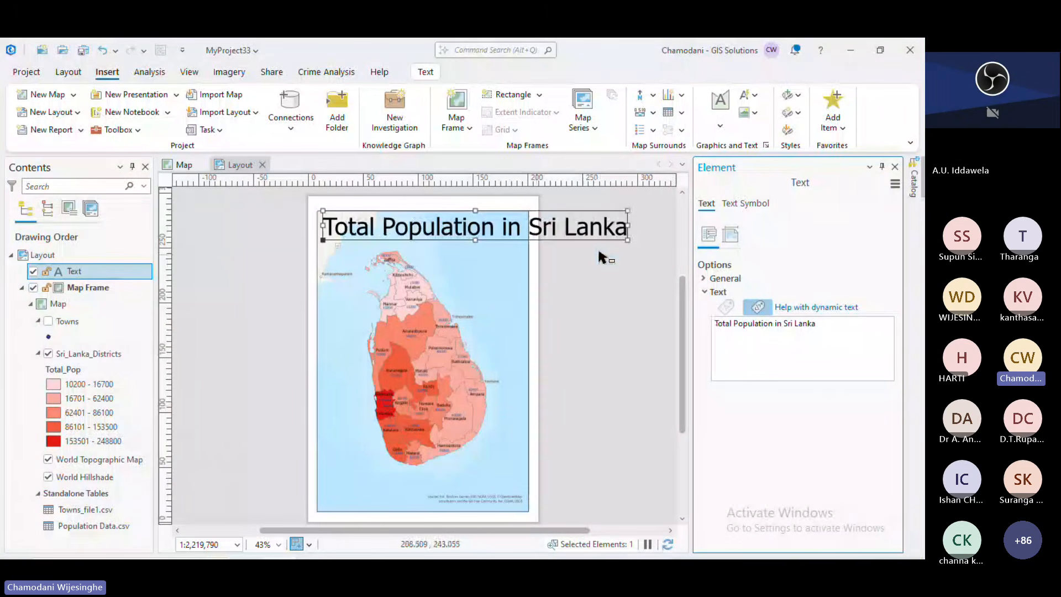
# Shrink the title to about 167 mm wide and 16 mm high and center it near the map frame's upper edge.
pyautogui.moveTo(628, 240); pyautogui.dragTo(500, 229)
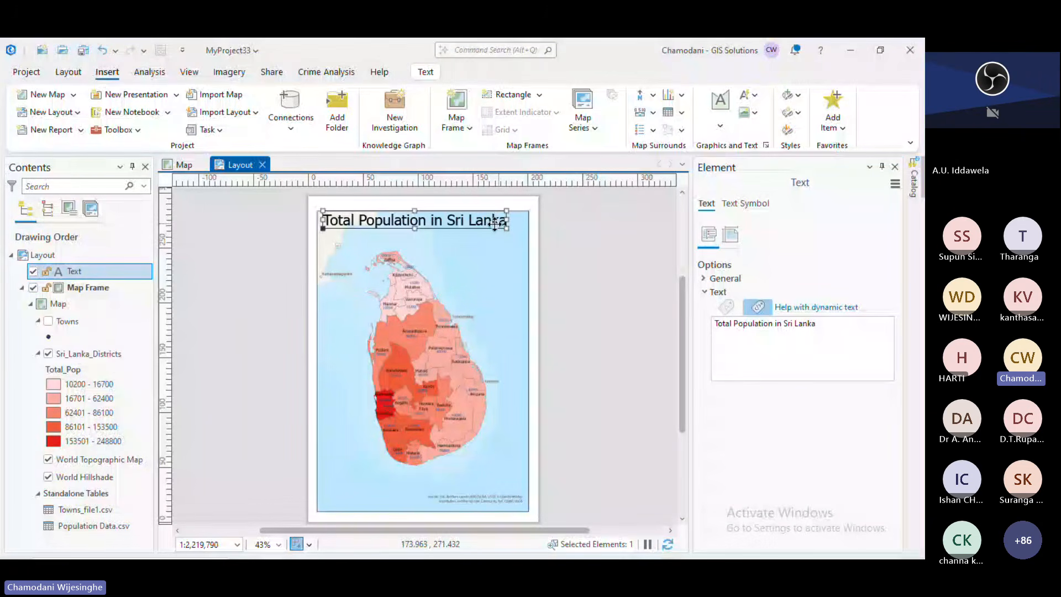
pyautogui.moveTo(495, 224)
pyautogui.mouseDown()
pyautogui.moveTo(509, 234)
pyautogui.moveTo(508, 225)
pyautogui.mouseUp()
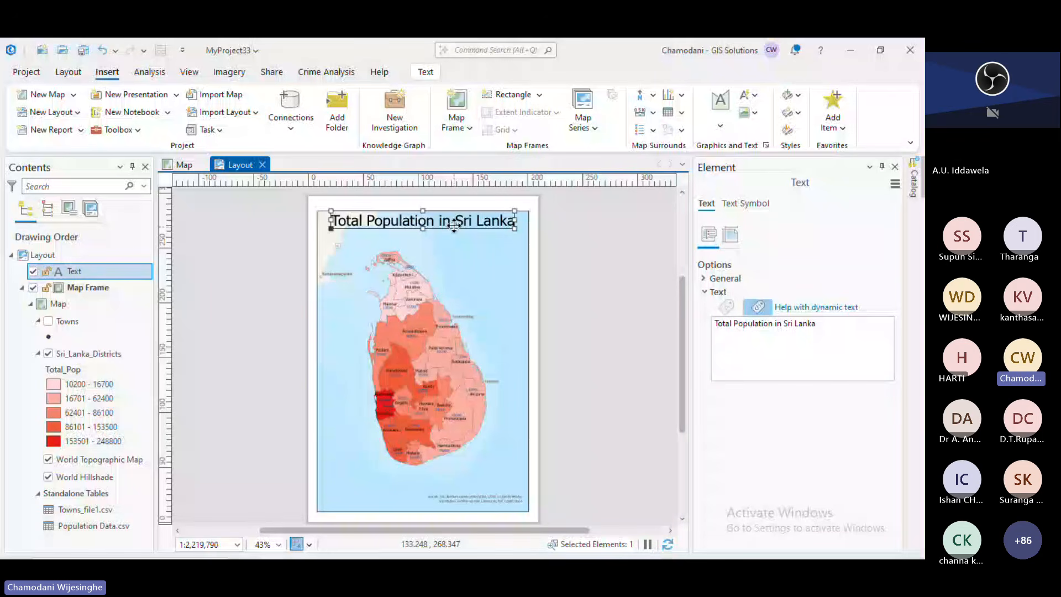
pyautogui.moveTo(454, 225); pyautogui.dragTo(456, 235)
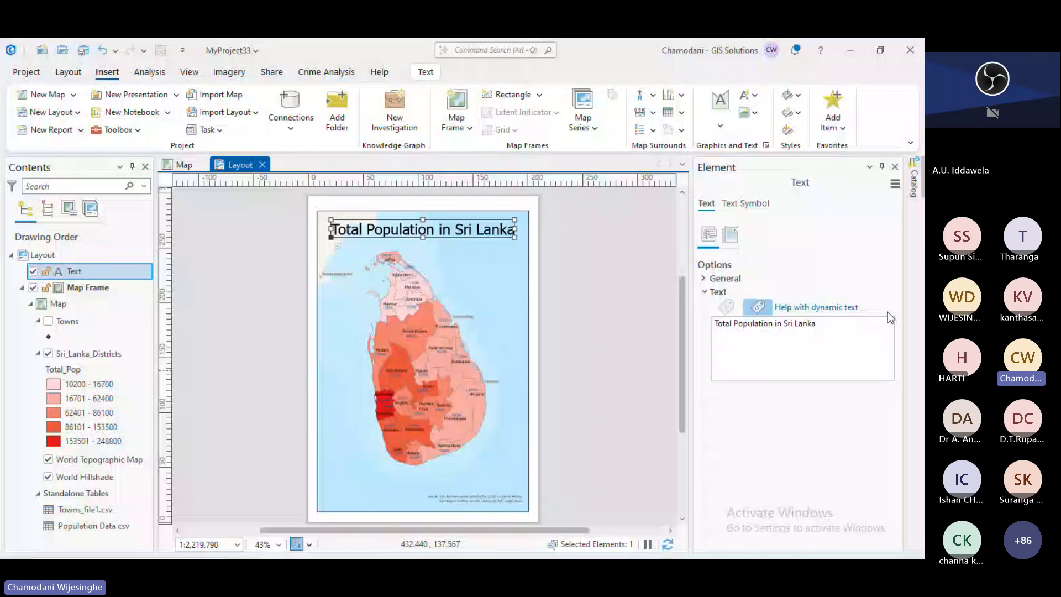
# Examine the title's placement settings and its text symbol options for appearance, position, rotation and formatting.
pyautogui.click(888, 312)
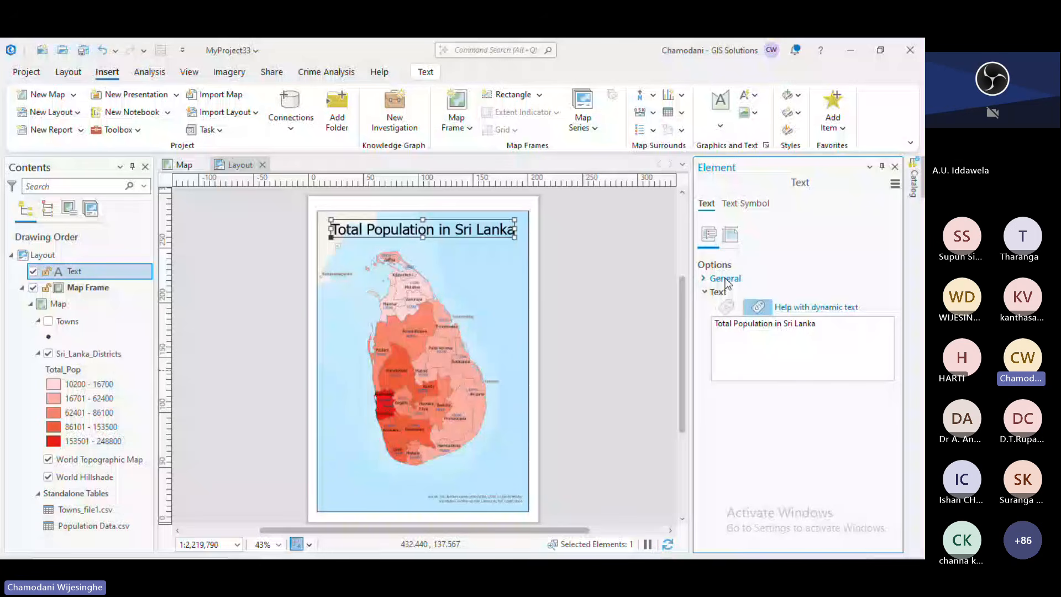
pyautogui.click(730, 235)
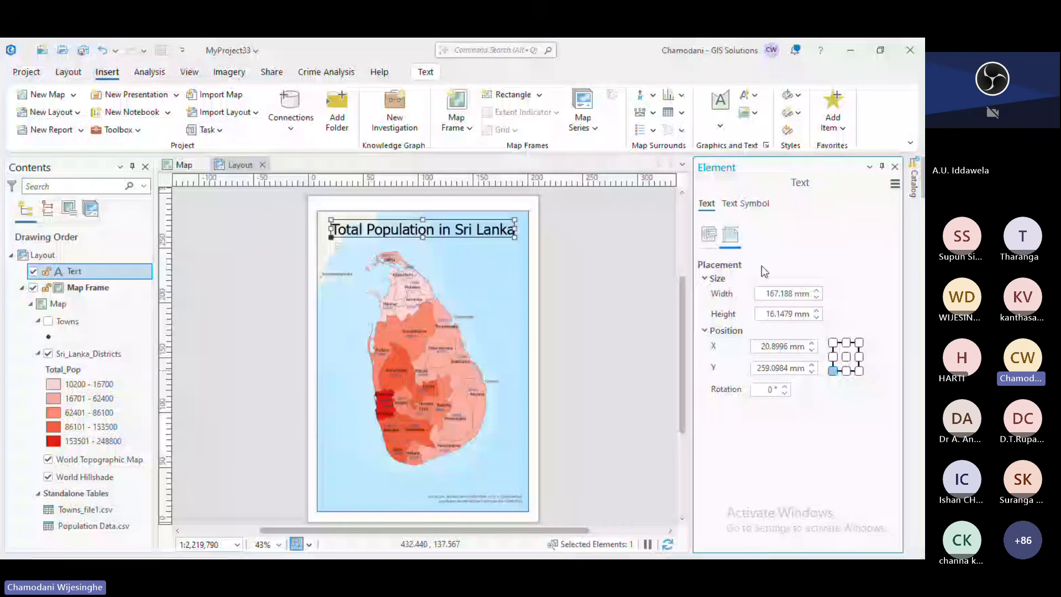
pyautogui.click(746, 204)
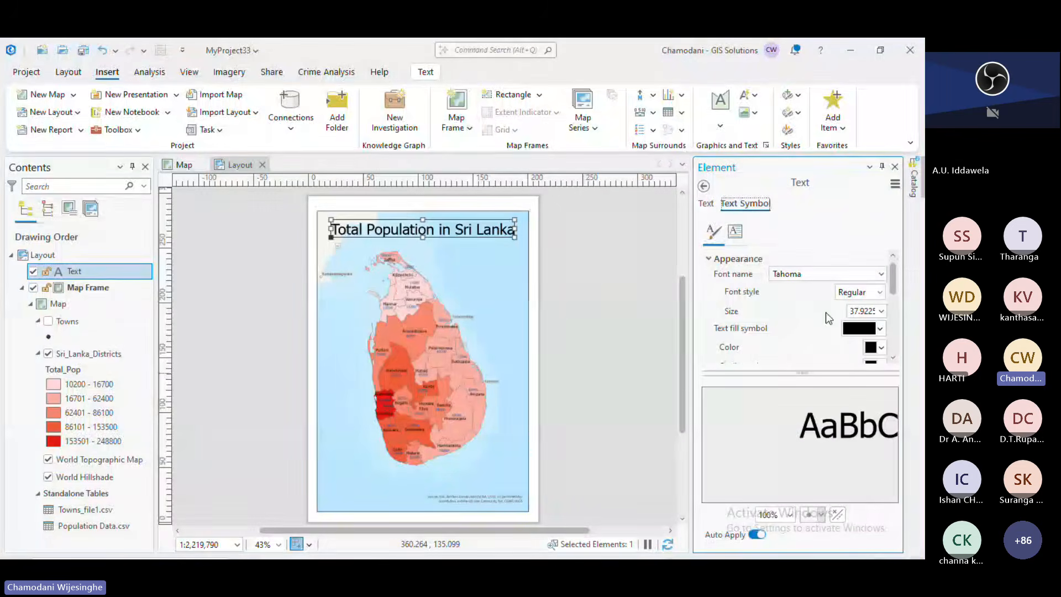
pyautogui.scroll(-1, 825, 313)
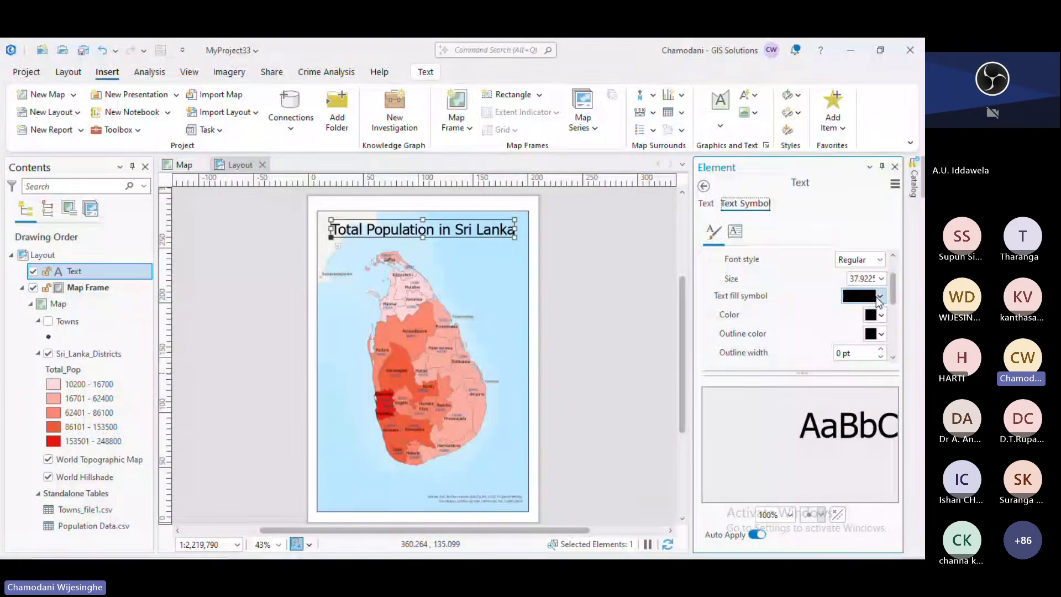
pyautogui.scroll(-1, 847, 325)
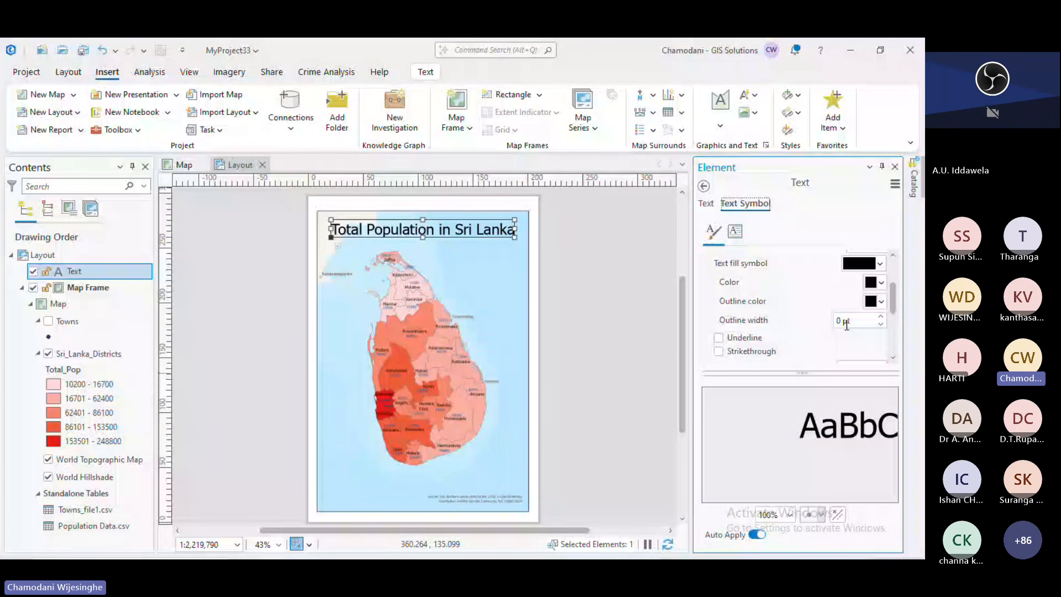
pyautogui.scroll(-1, 829, 332)
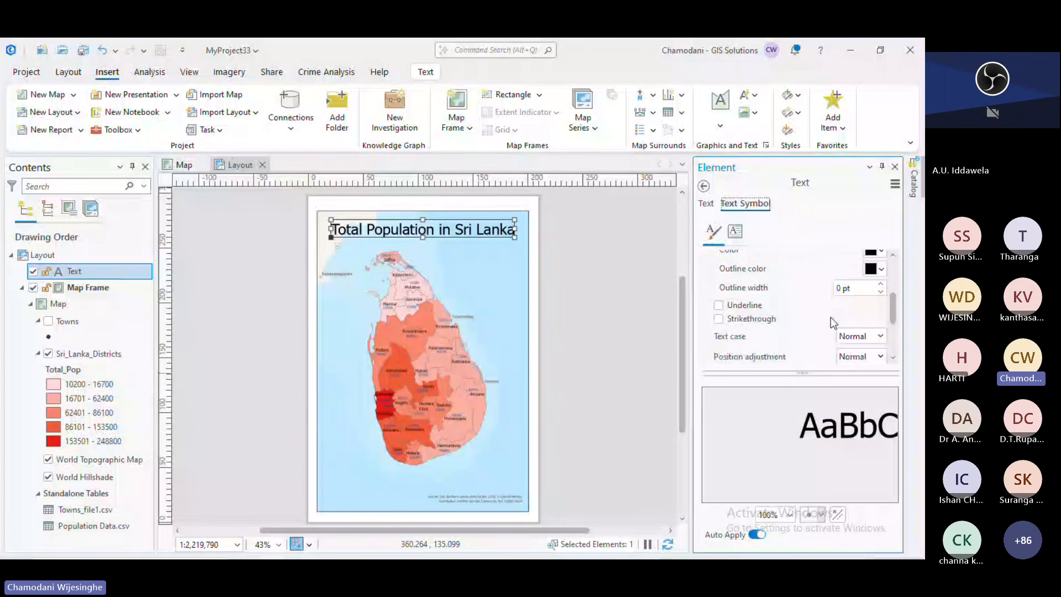
pyautogui.scroll(-1, 829, 323)
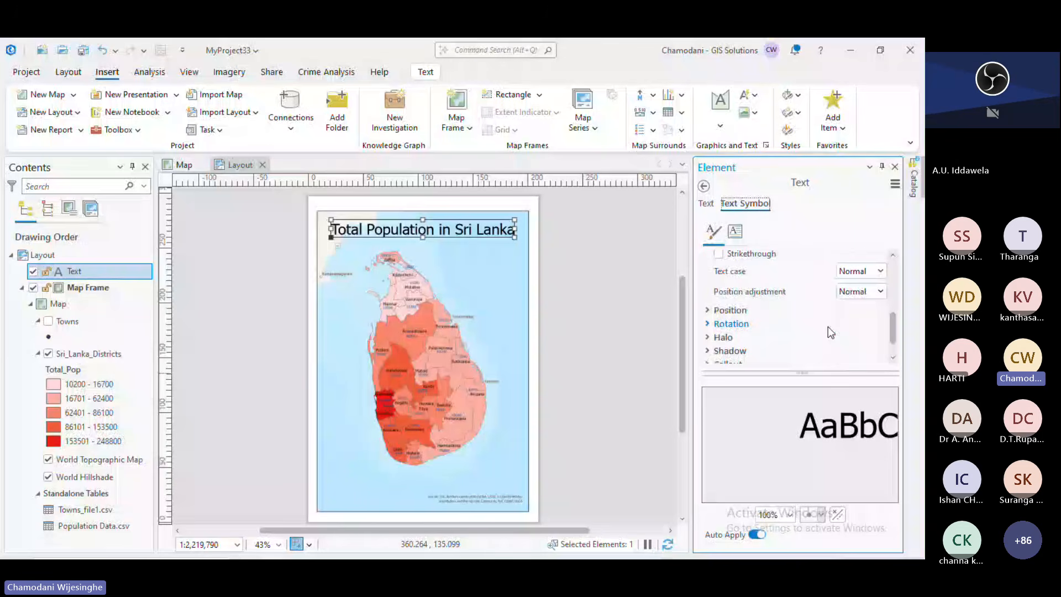
pyautogui.scroll(-1, 828, 327)
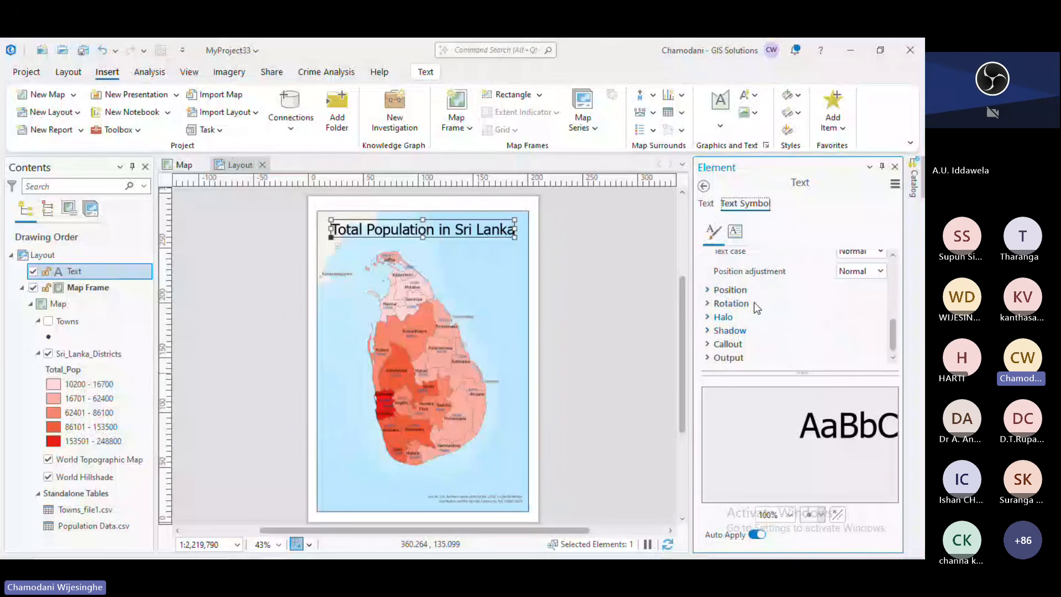
pyautogui.click(722, 291)
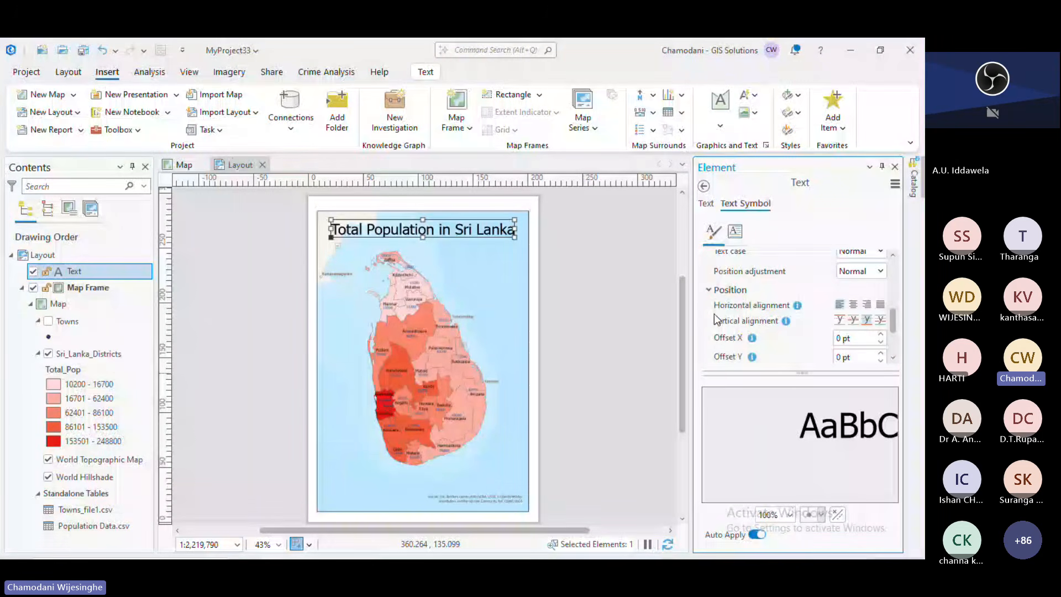
pyautogui.scroll(-2, 714, 314)
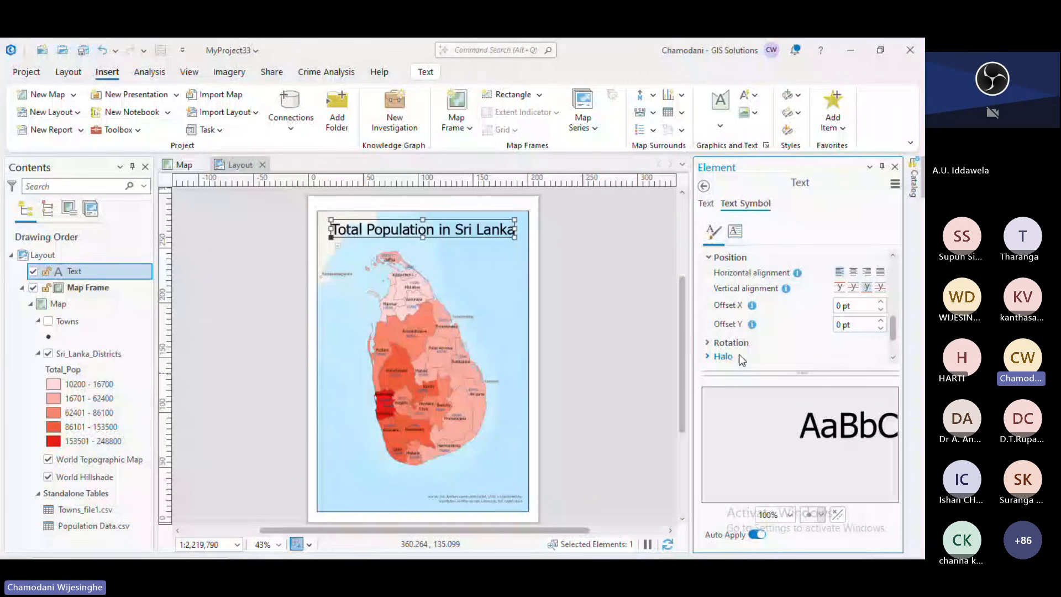
pyautogui.scroll(-2, 719, 315)
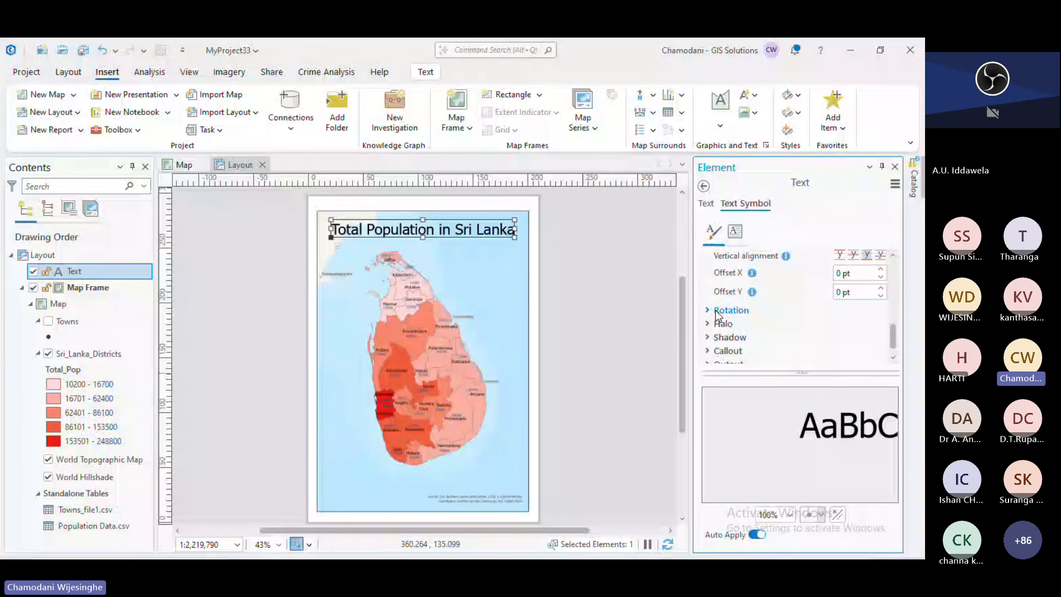
pyautogui.click(718, 313)
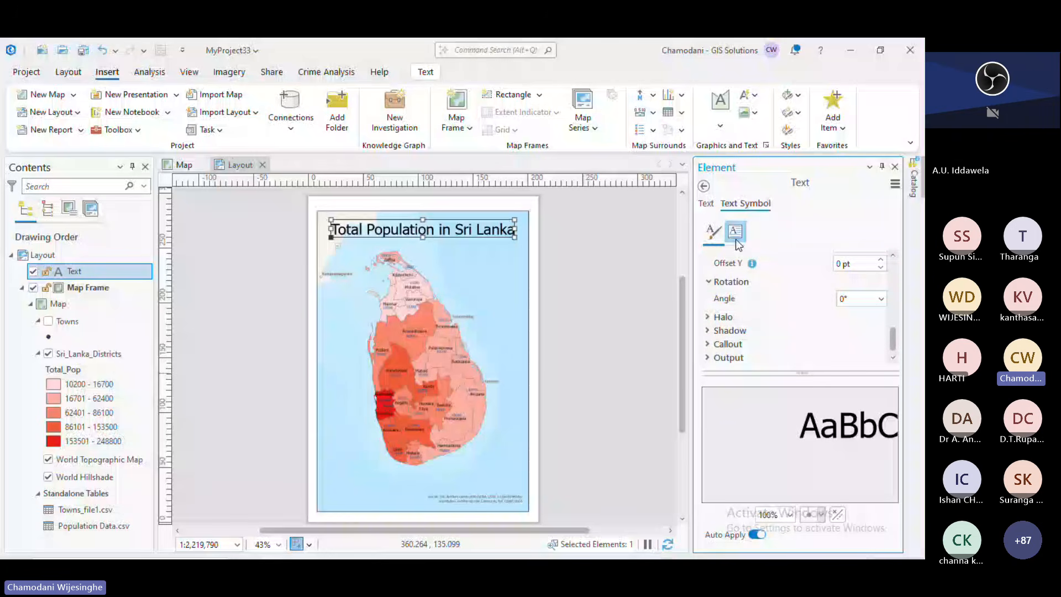
pyautogui.click(736, 235)
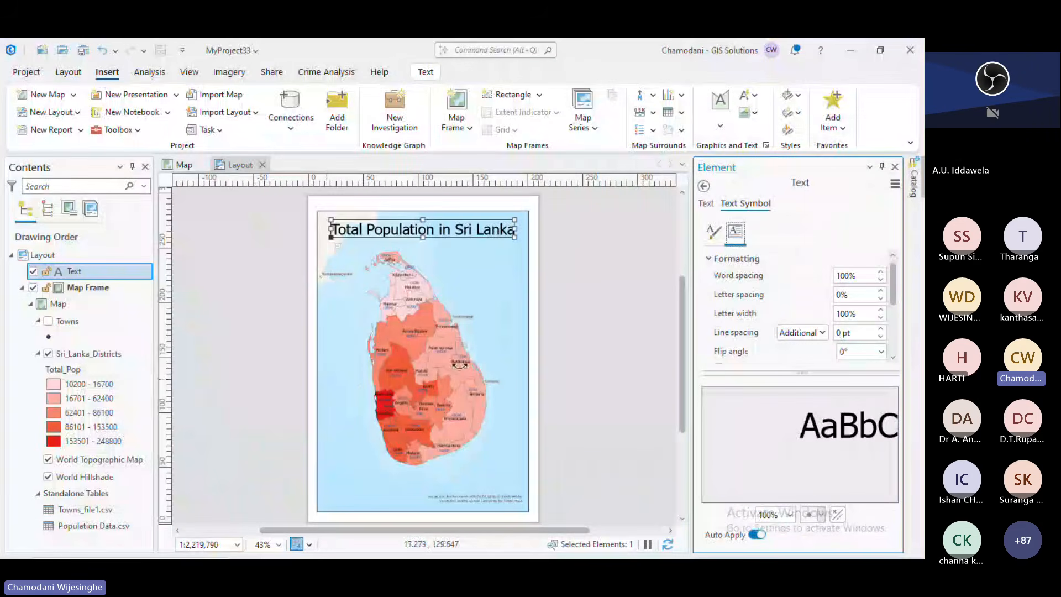
pyautogui.click(703, 187)
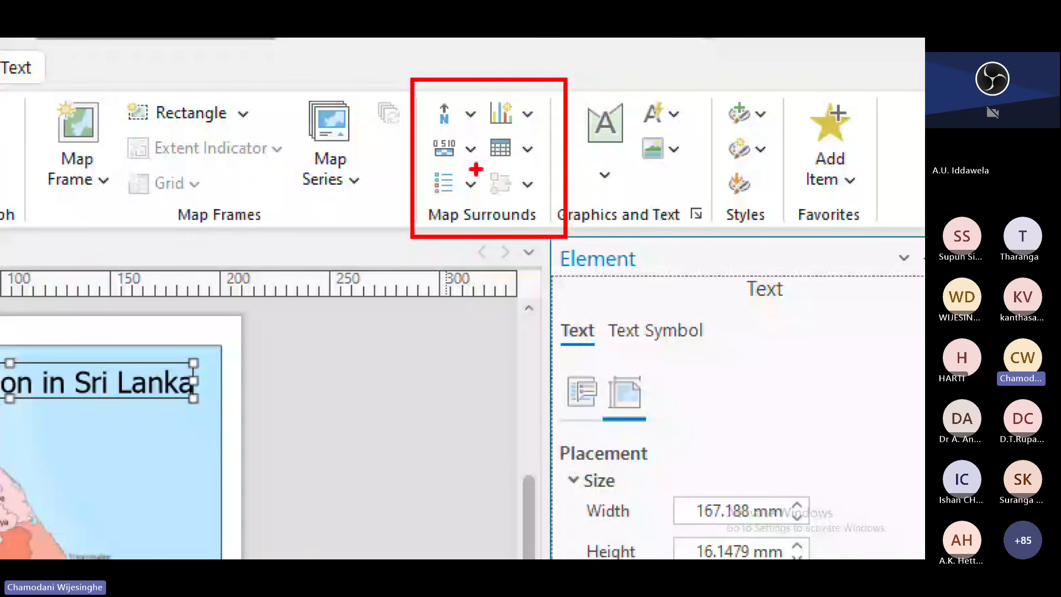
# Insert the first north arrow style northeast of the island, enlarge it to about 13.5 by 28 mm, and center it near X 173 mm, Y 230 mm.
pyautogui.click(471, 114)
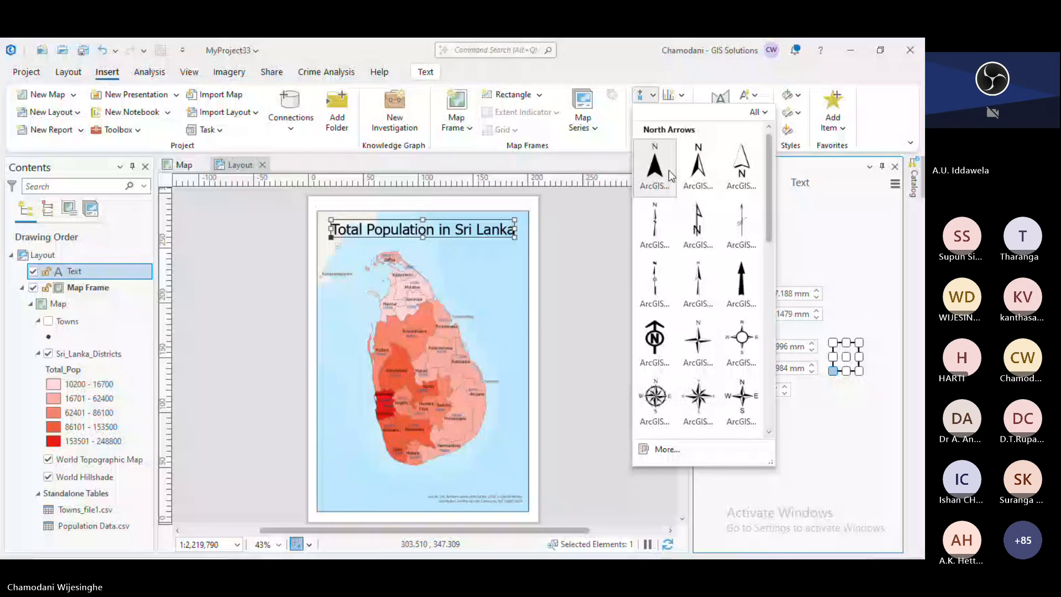
pyautogui.click(669, 170)
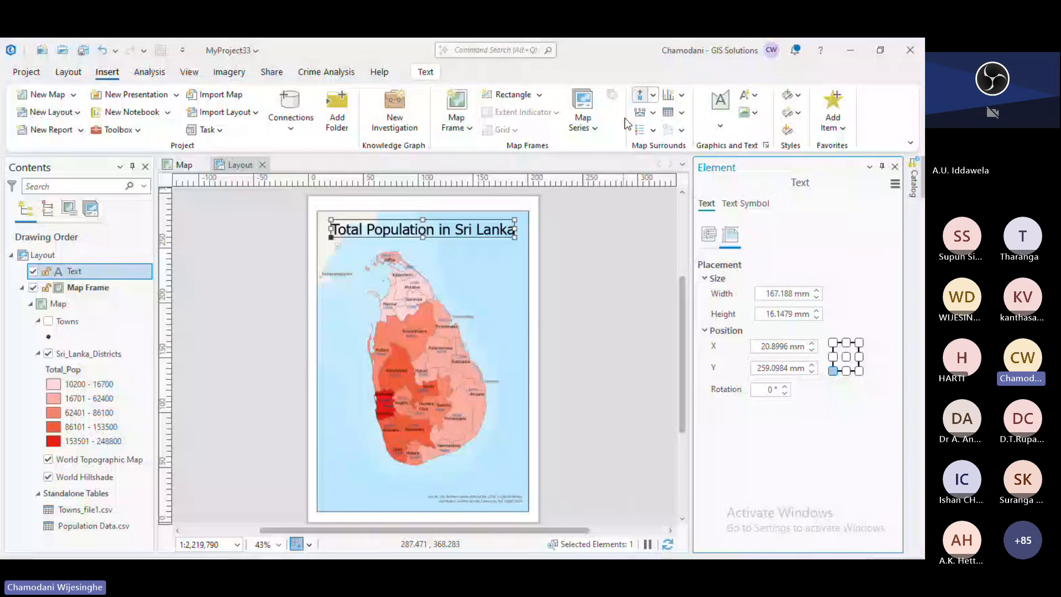
pyautogui.click(493, 269)
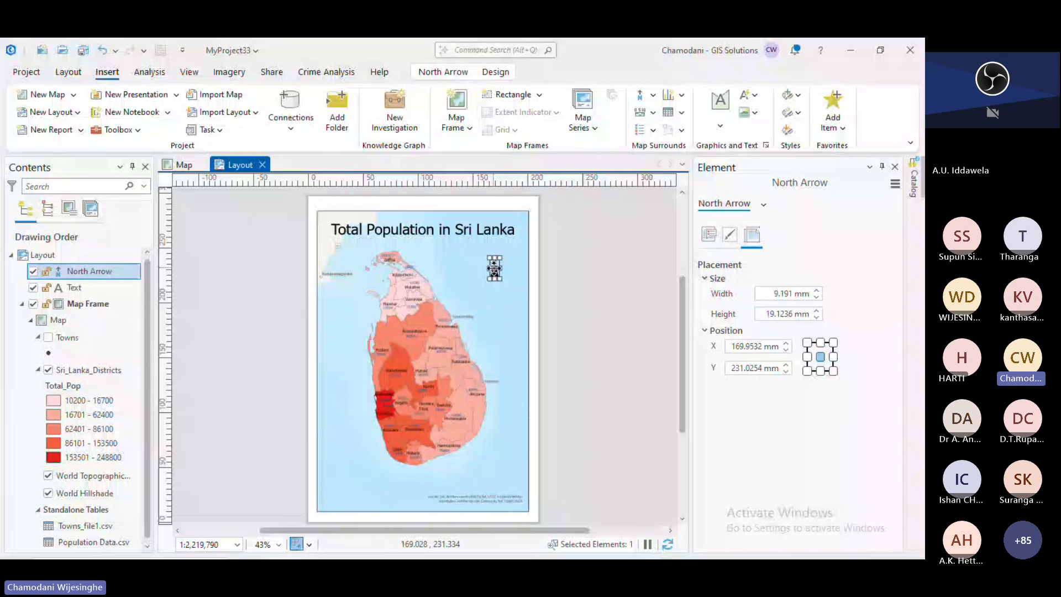
pyautogui.moveTo(488, 279); pyautogui.dragTo(505, 284)
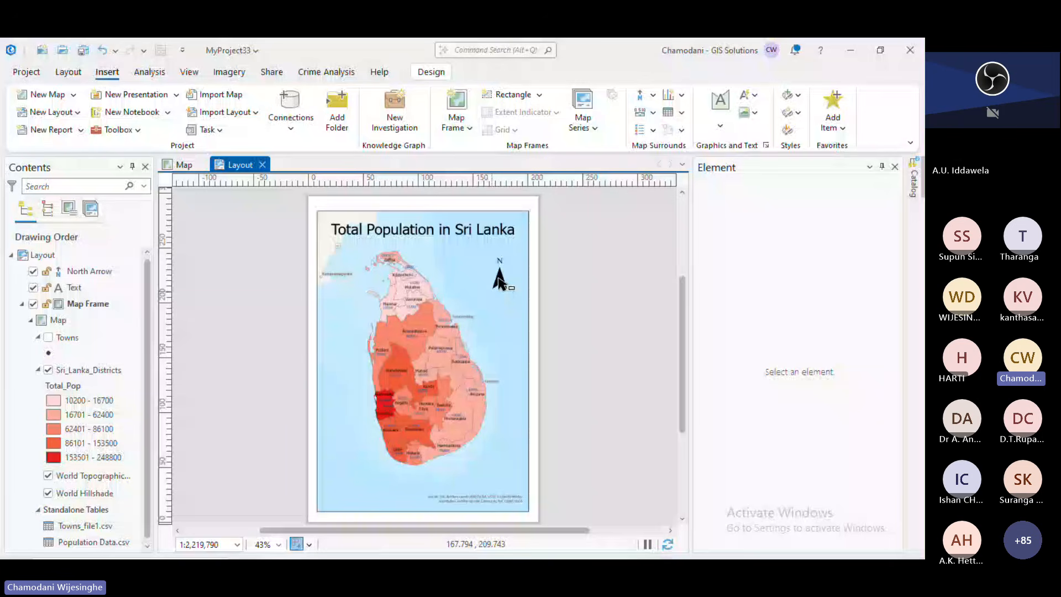
pyautogui.moveTo(500, 283); pyautogui.dragTo(494, 280)
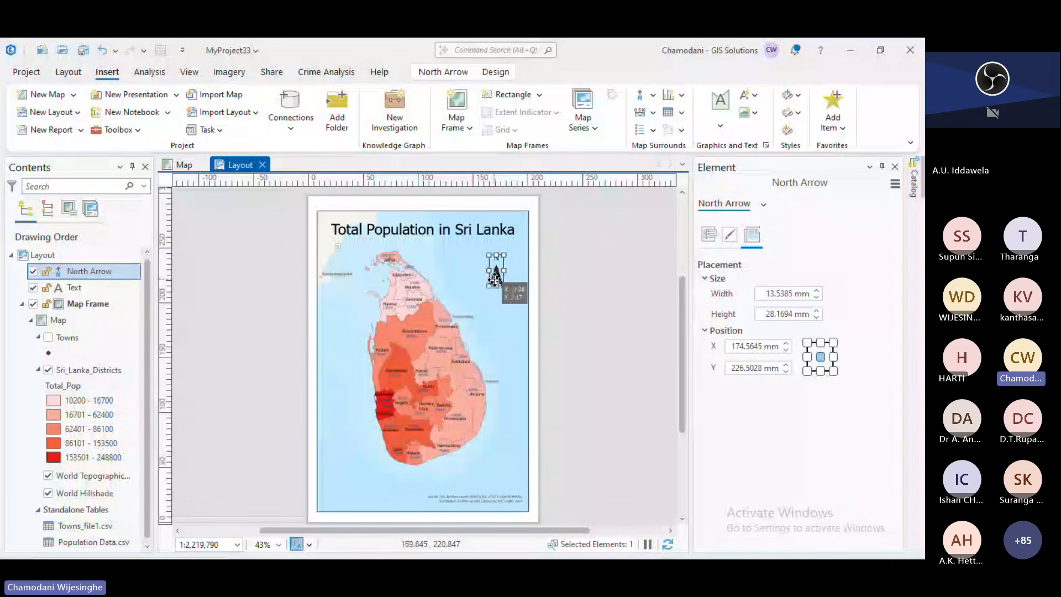
pyautogui.moveTo(494, 281); pyautogui.dragTo(494, 279)
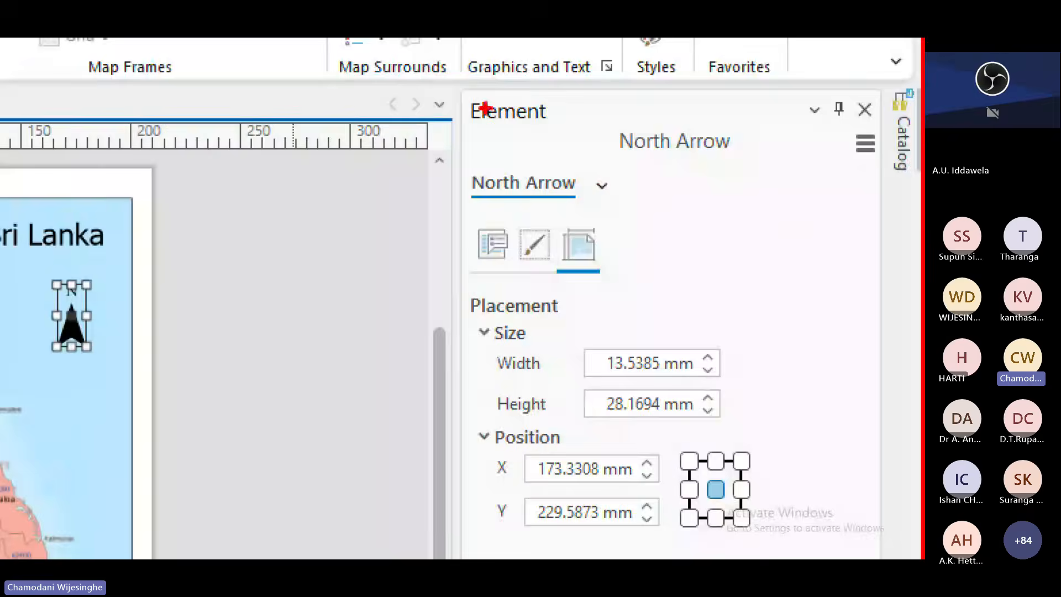
# Examine the north arrow's border, background, shadow and general options, and clear the selection.
pyautogui.moveTo(456, 81)
pyautogui.mouseDown()
pyautogui.moveTo(734, 559)
pyautogui.moveTo(890, 557)
pyautogui.mouseUp()
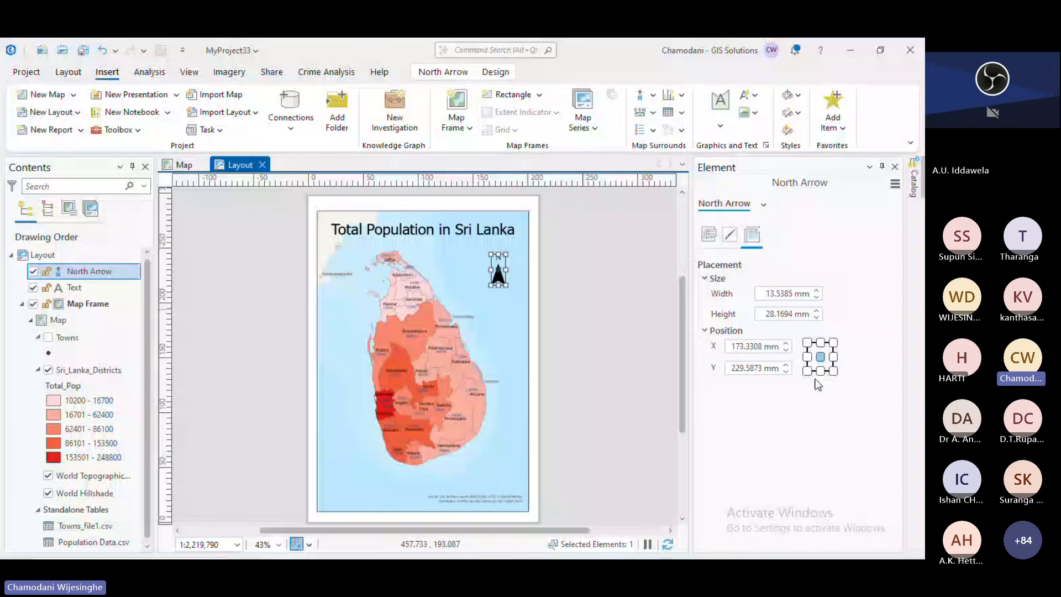
pyautogui.click(729, 234)
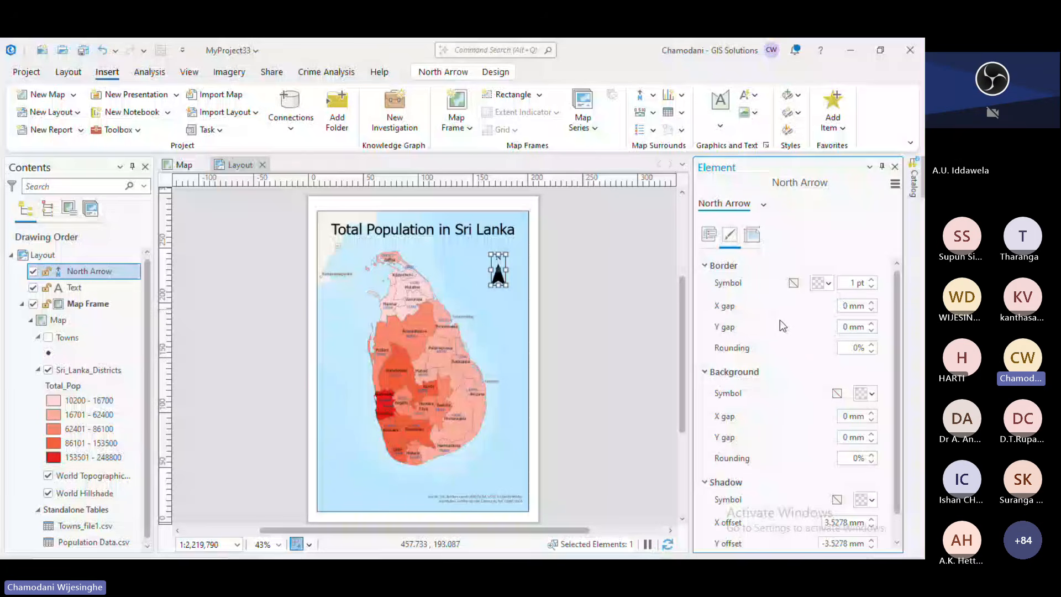
pyautogui.scroll(-1, 818, 343)
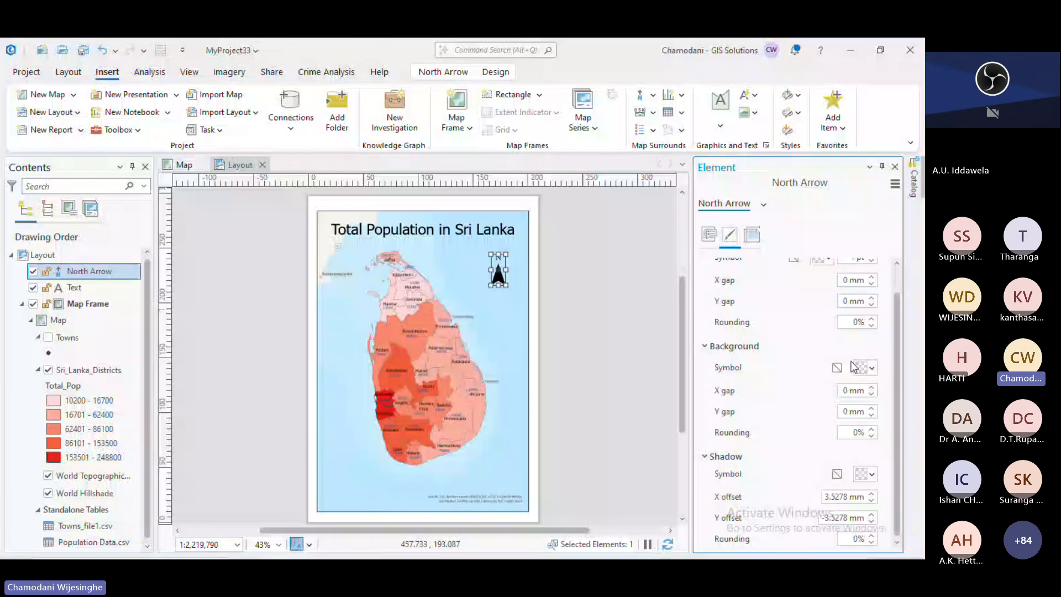
pyautogui.click(710, 234)
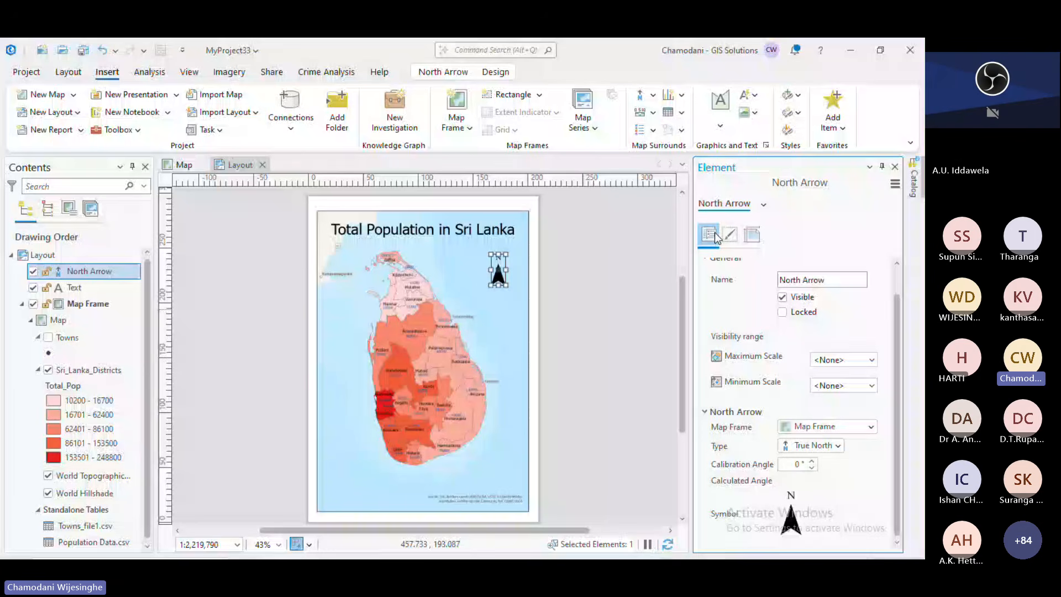
pyautogui.click(499, 305)
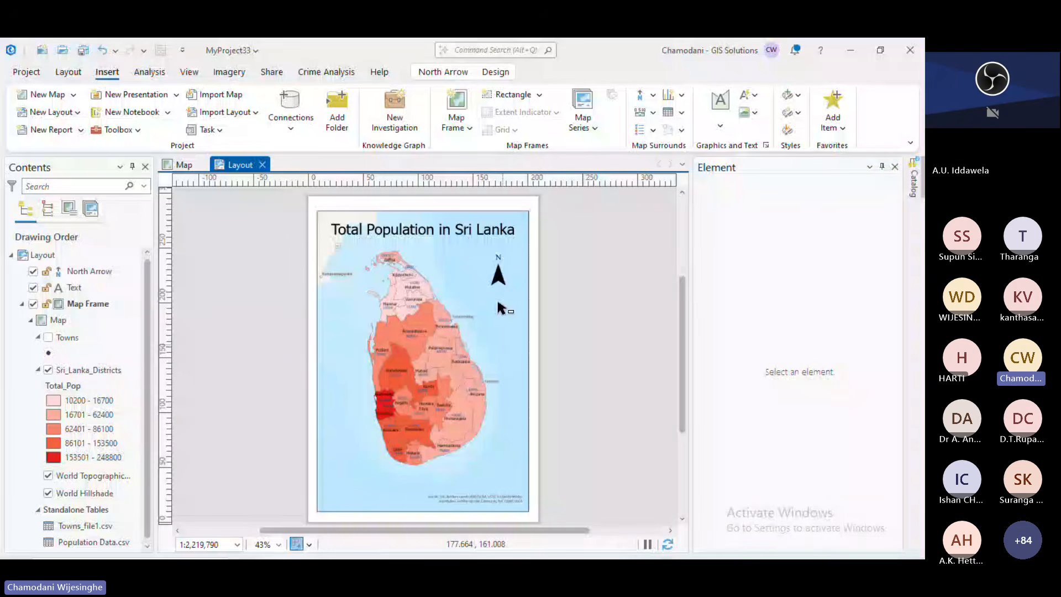
# Insert a Scale Line 1 Metric scale bar in the lower-left corner of the map frame.
pyautogui.click(654, 114)
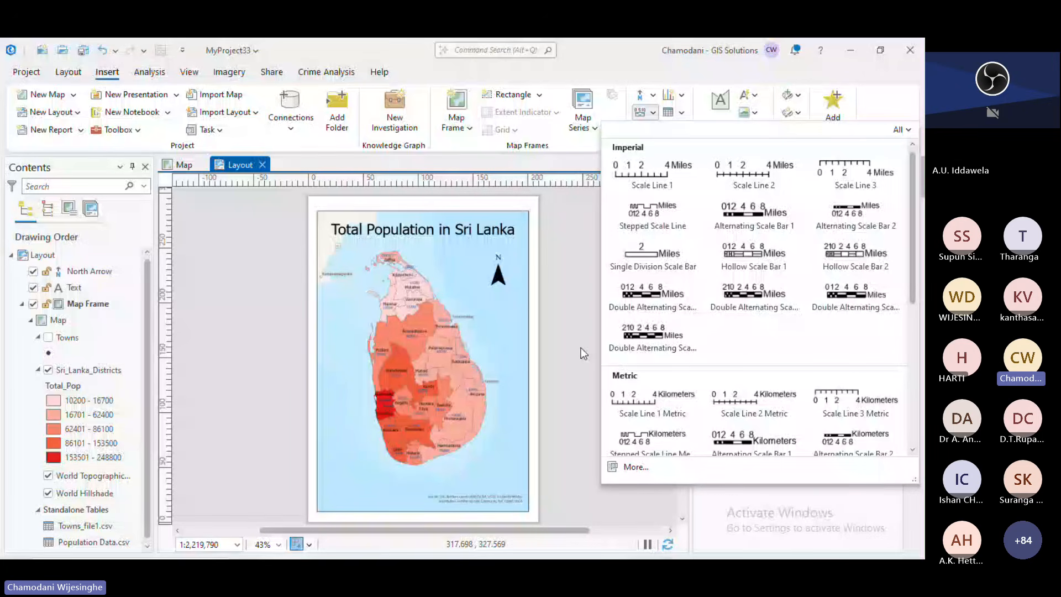
pyautogui.click(652, 113)
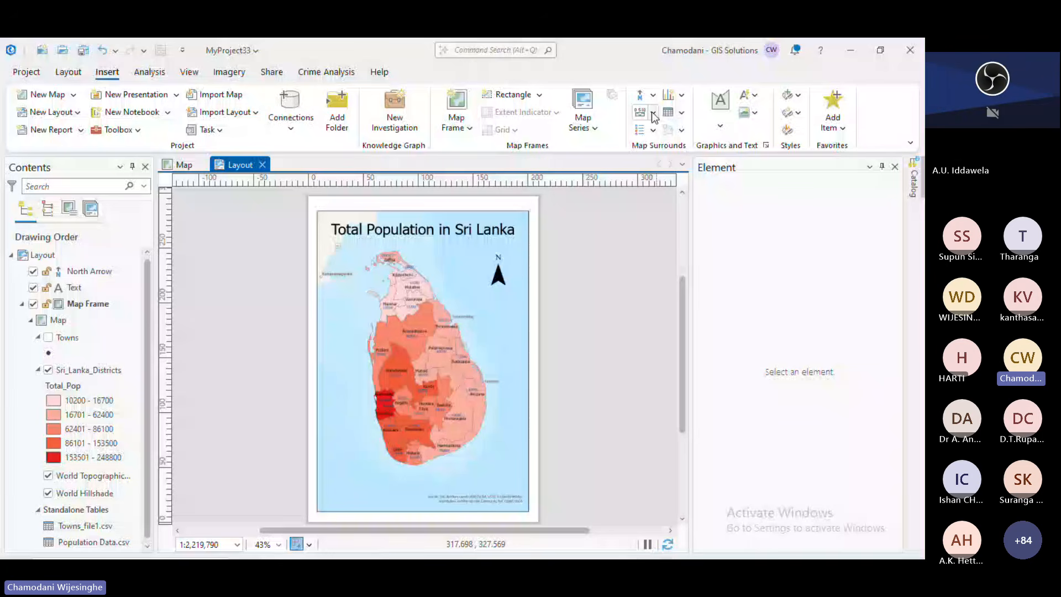
pyautogui.click(654, 115)
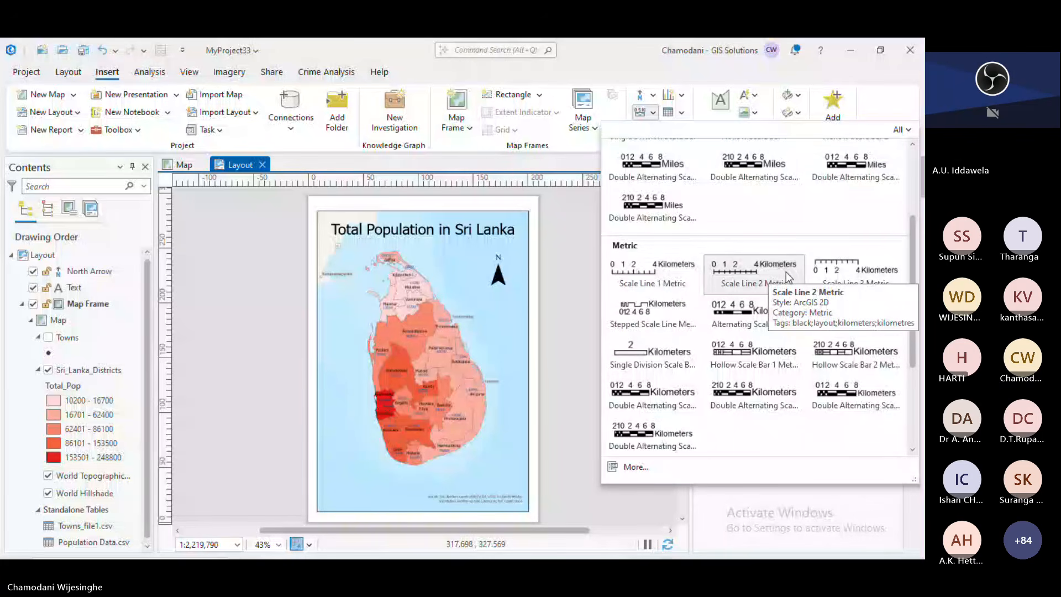
pyautogui.click(653, 268)
pyautogui.moveTo(318, 488); pyautogui.dragTo(422, 500)
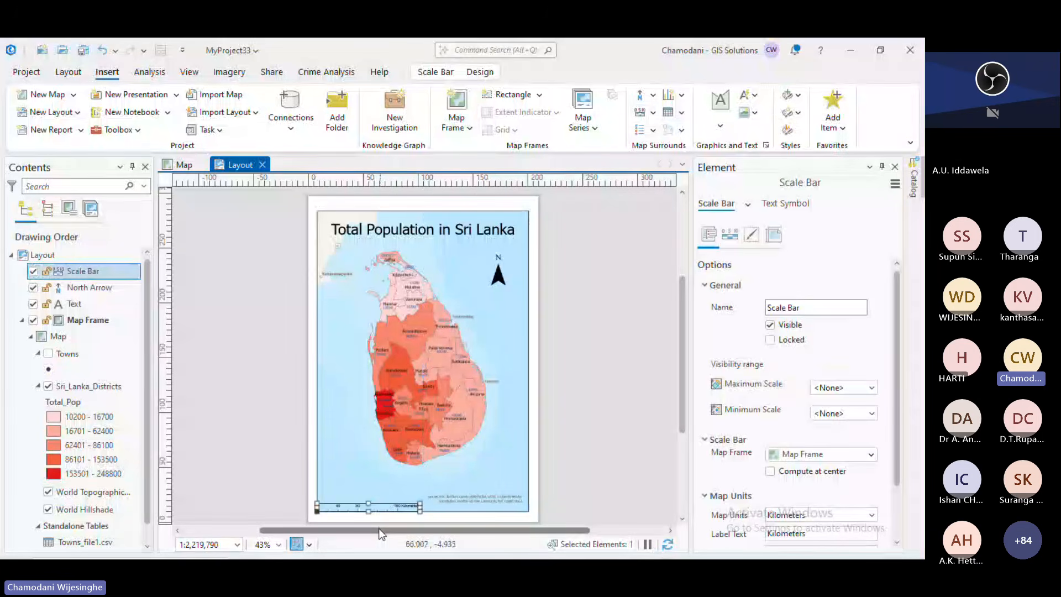
# Move the scale bar slightly inward from the map frame's lower-left corner and keep it selected.
pyautogui.scroll(3, 356, 514)
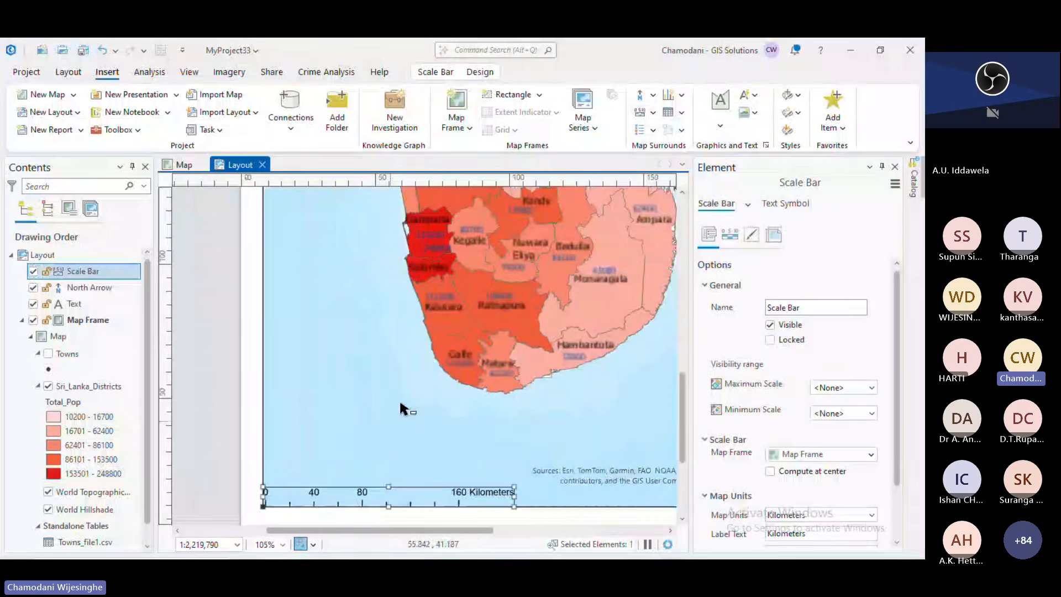
pyautogui.moveTo(402, 490); pyautogui.dragTo(418, 458)
pyautogui.click(514, 493)
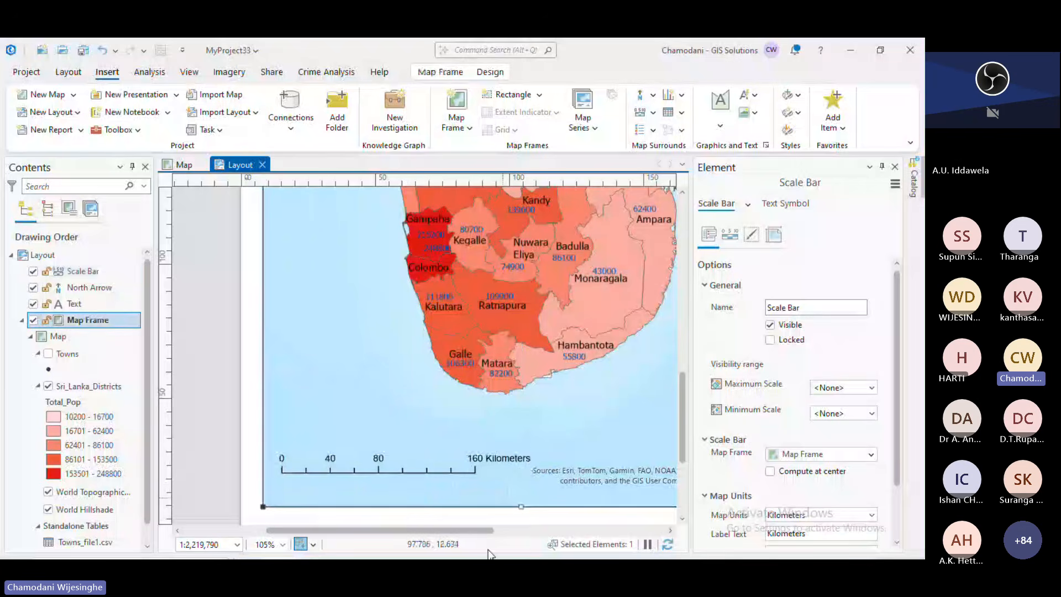
pyautogui.moveTo(396, 463); pyautogui.dragTo(396, 467)
pyautogui.click(397, 468)
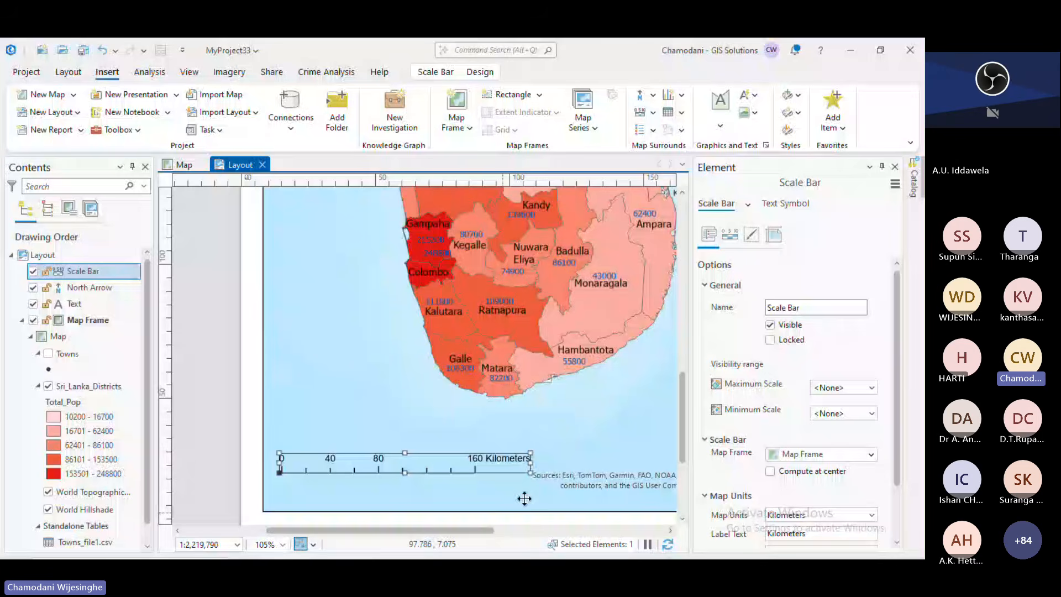
# Set the scale bar's map unit label text to Km.
pyautogui.scroll(-2, 741, 390)
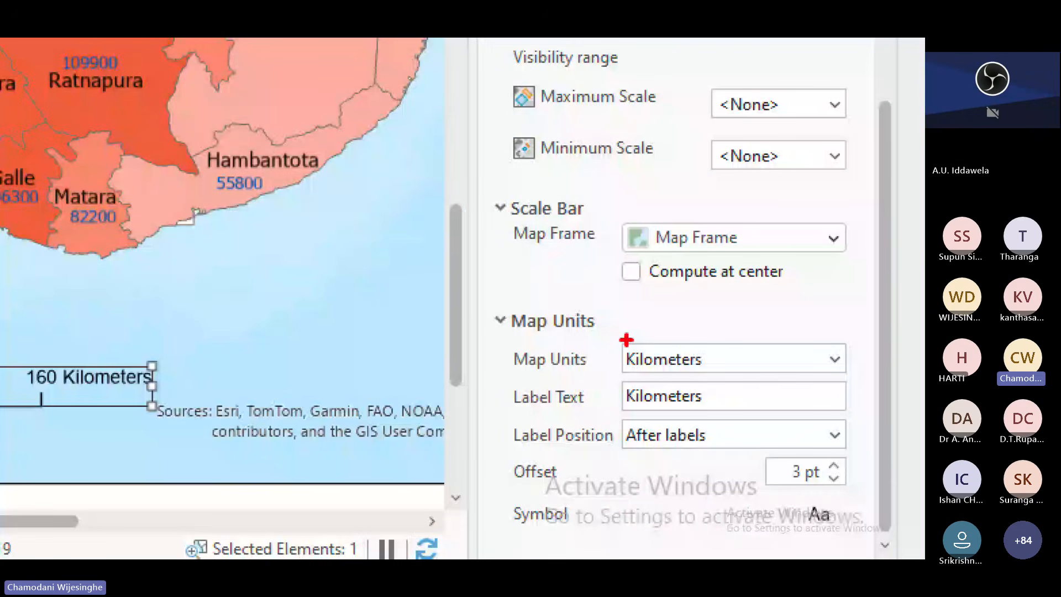
pyautogui.moveTo(472, 280); pyautogui.dragTo(854, 515)
pyautogui.moveTo(764, 300); pyautogui.dragTo(728, 366)
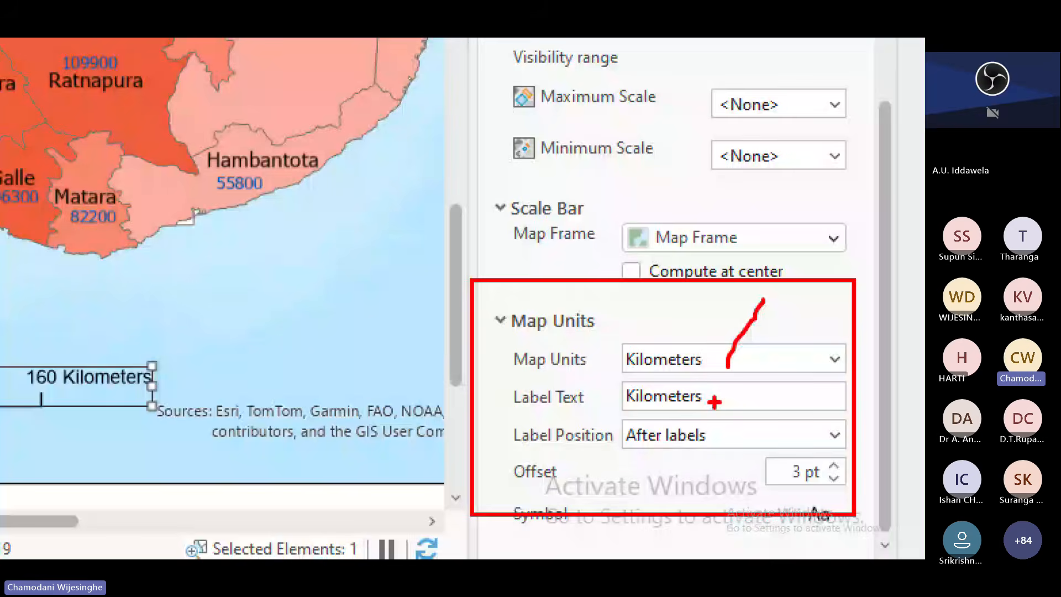
pyautogui.press('Escape')
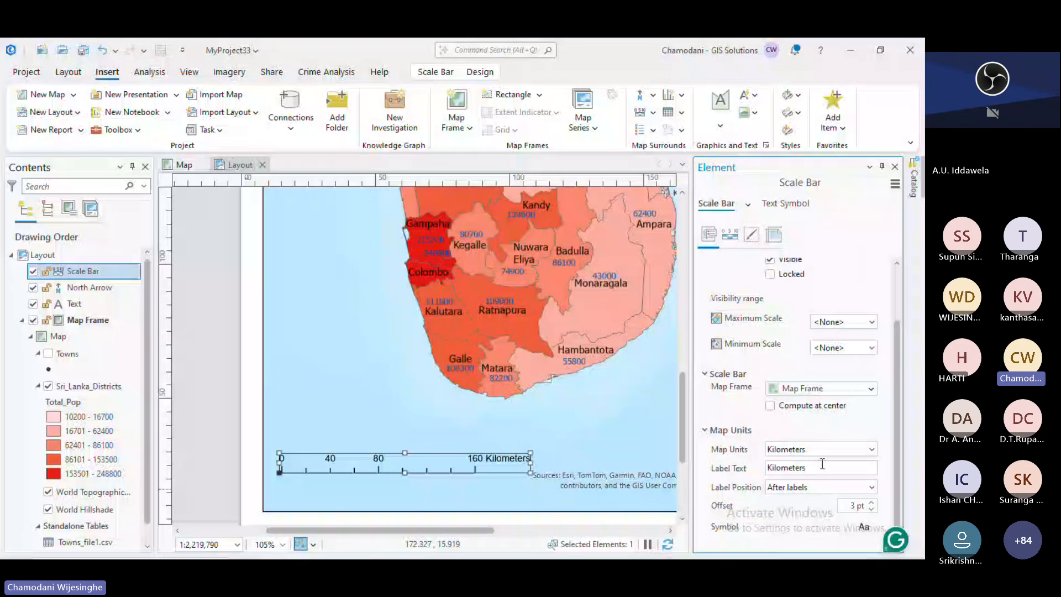
pyautogui.doubleClick(823, 464)
pyautogui.write('Km')
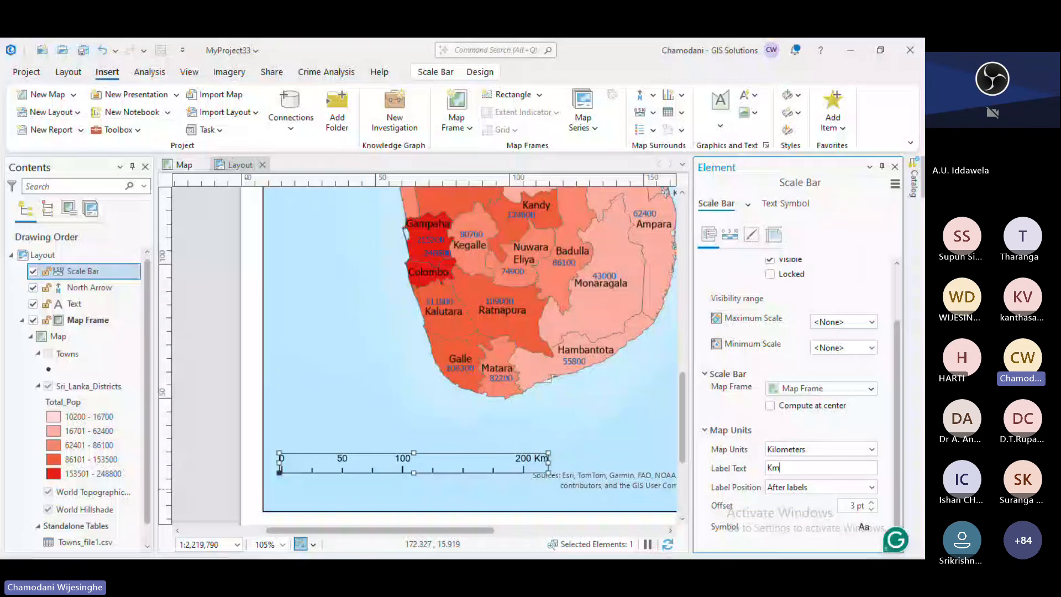
pyautogui.hotkey('ctrl', '1')
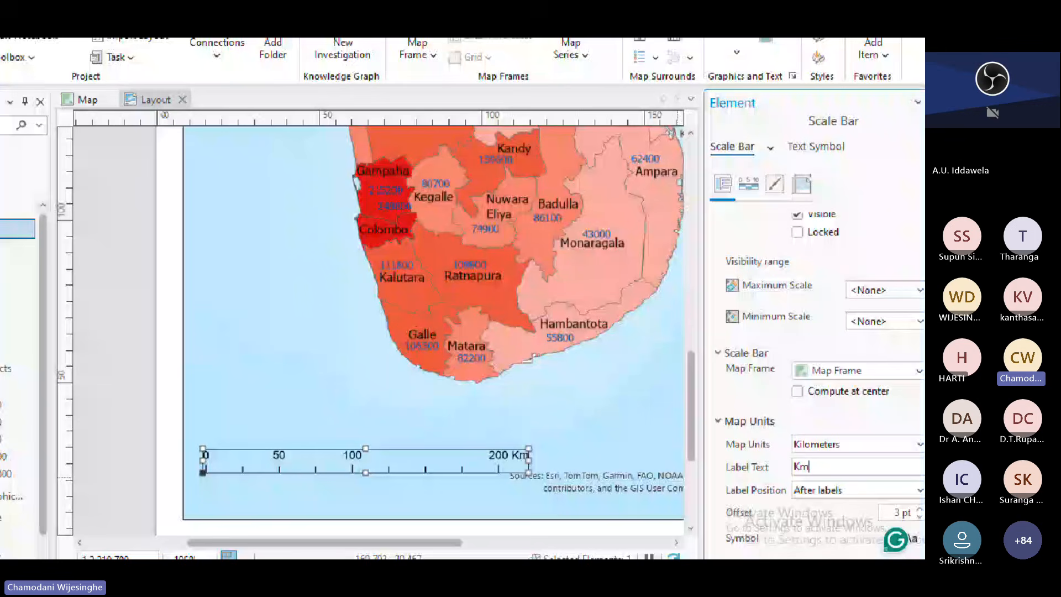
pyautogui.moveTo(924, 368); pyautogui.dragTo(519, 429)
pyautogui.press('t')
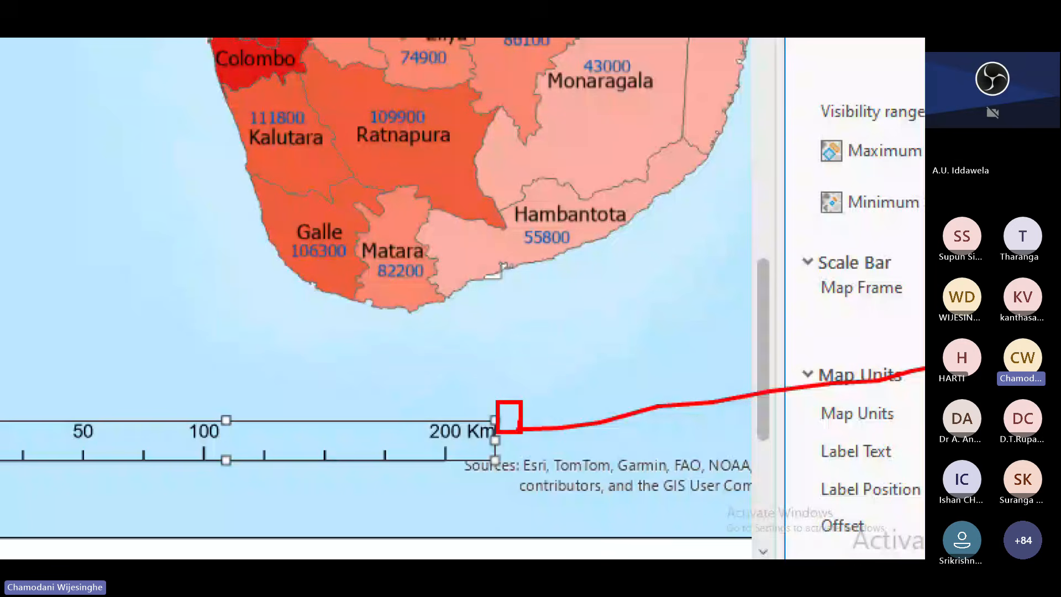
pyautogui.press('Escape')
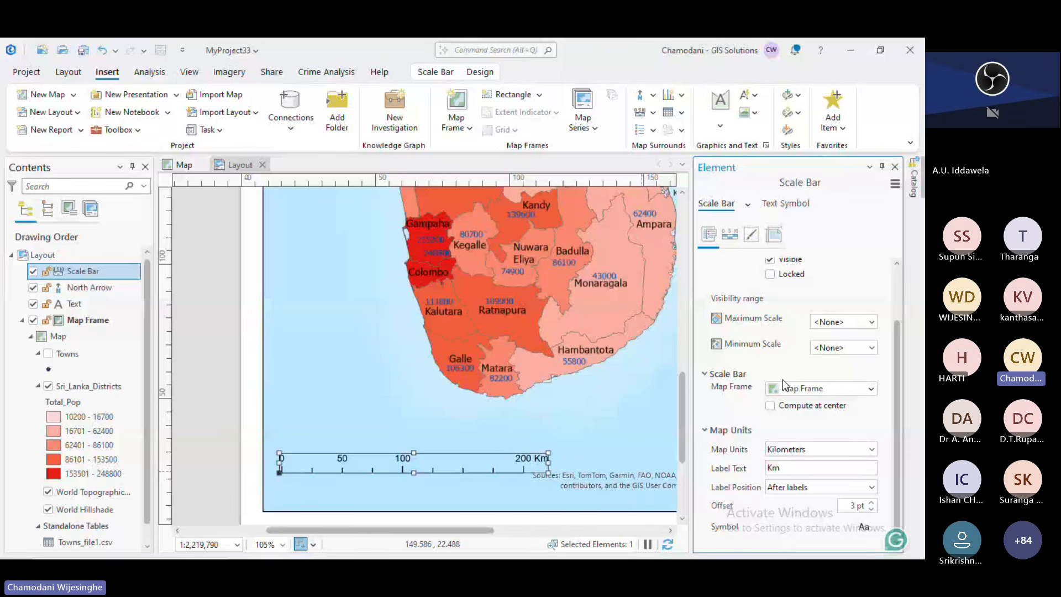
# Examine the scale bar's text symbol options for font, appearance and position, and select the map frame.
pyautogui.click(785, 203)
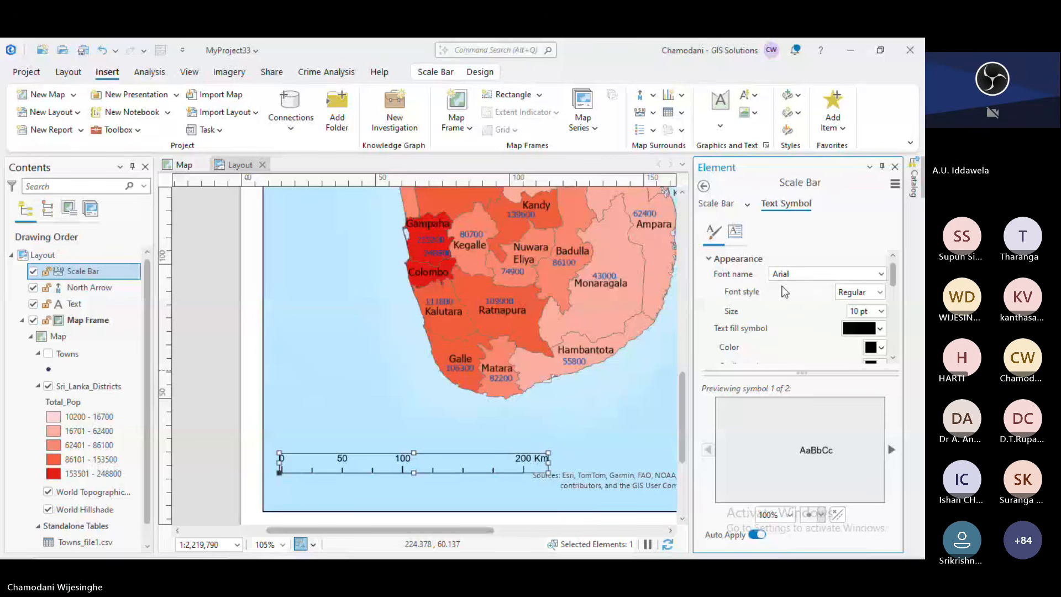
pyautogui.scroll(-3, 783, 299)
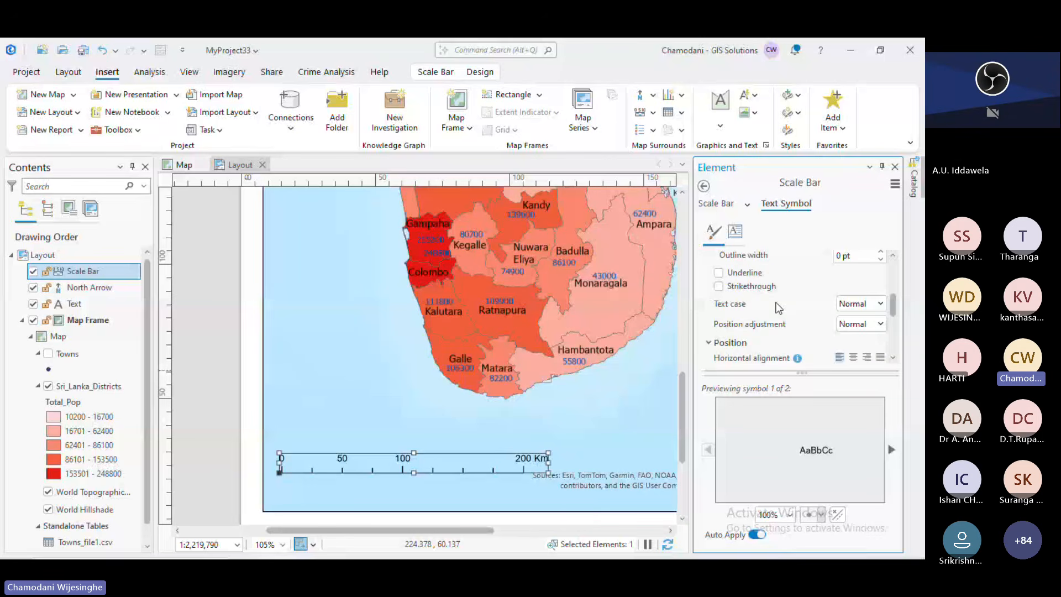
pyautogui.scroll(4, 778, 308)
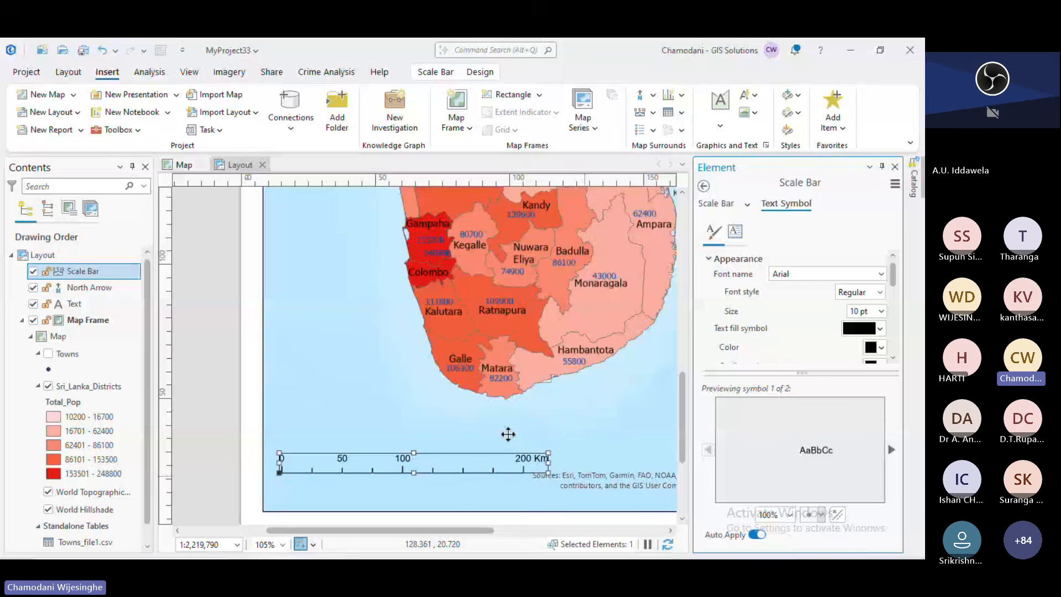
pyautogui.scroll(-4, 405, 403)
pyautogui.click(362, 398)
pyautogui.scroll(4, 361, 398)
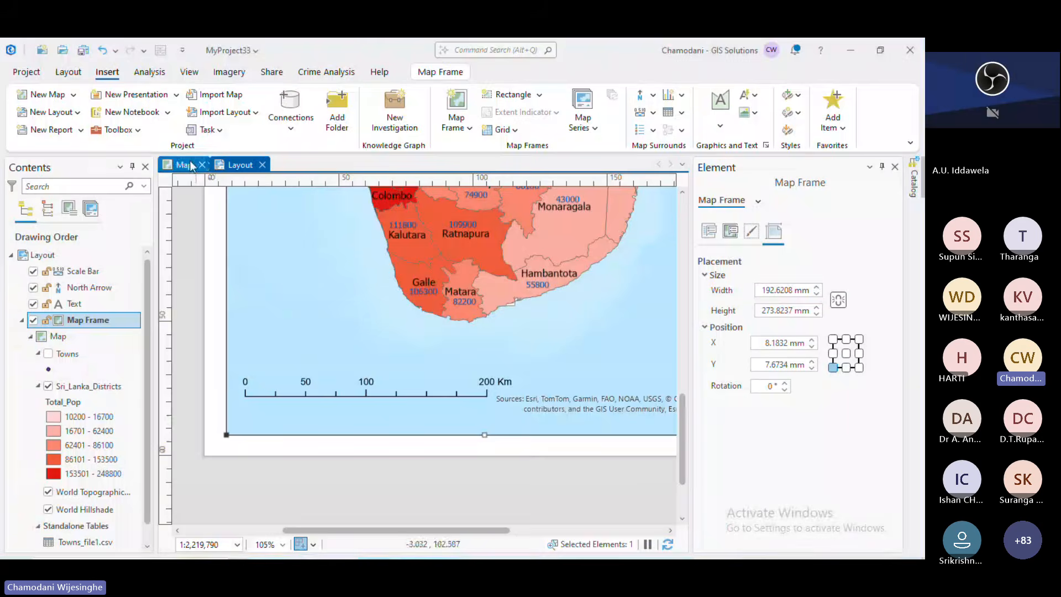
# Check how the scale value of the Sri Lanka map view responds to zooming, and return to the layout.
pyautogui.click(188, 164)
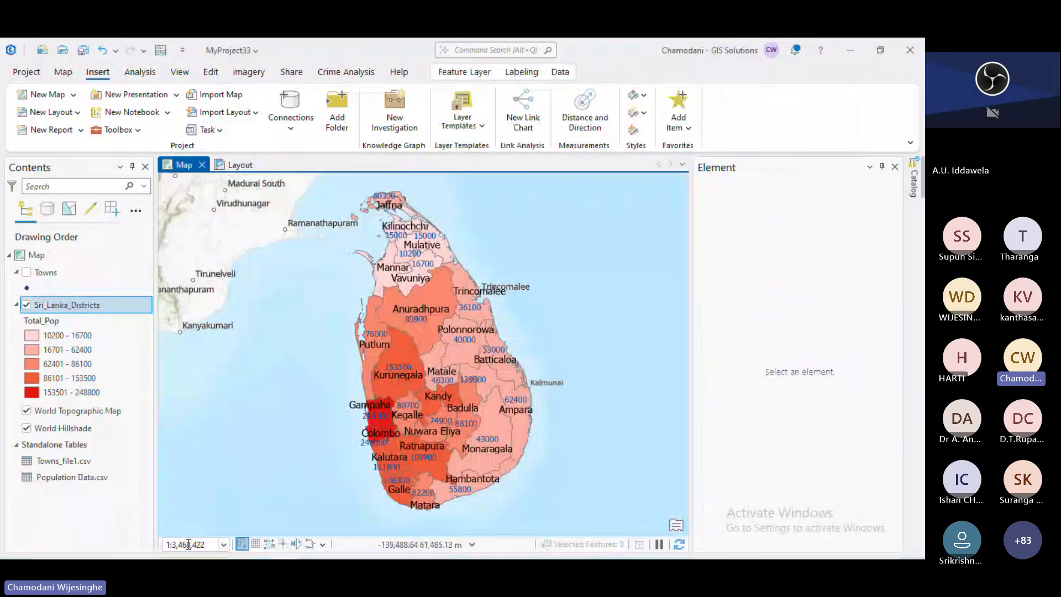
pyautogui.scroll(2, 443, 393)
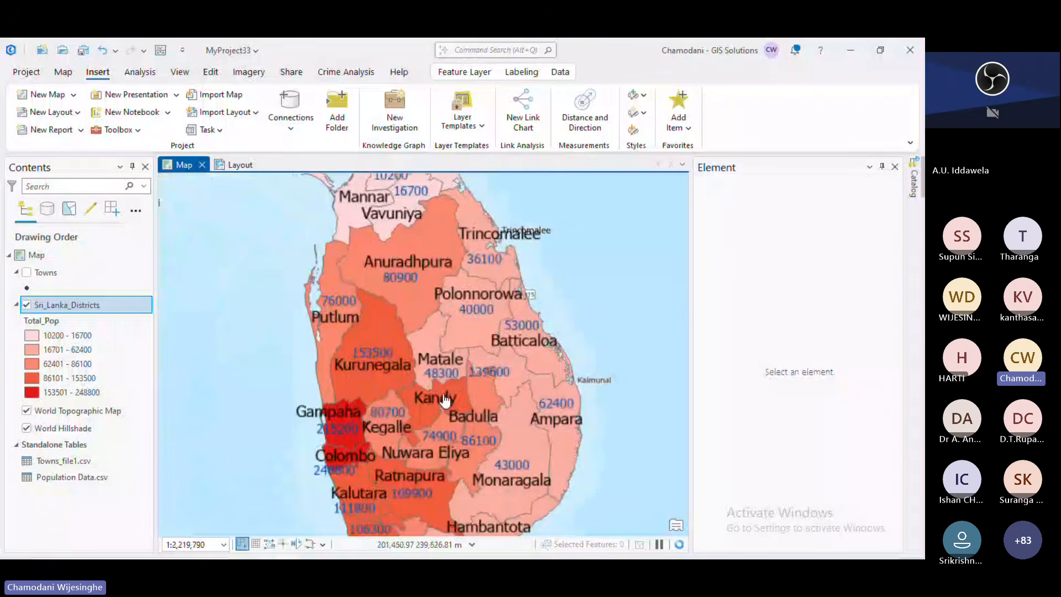
pyautogui.scroll(-2, 445, 399)
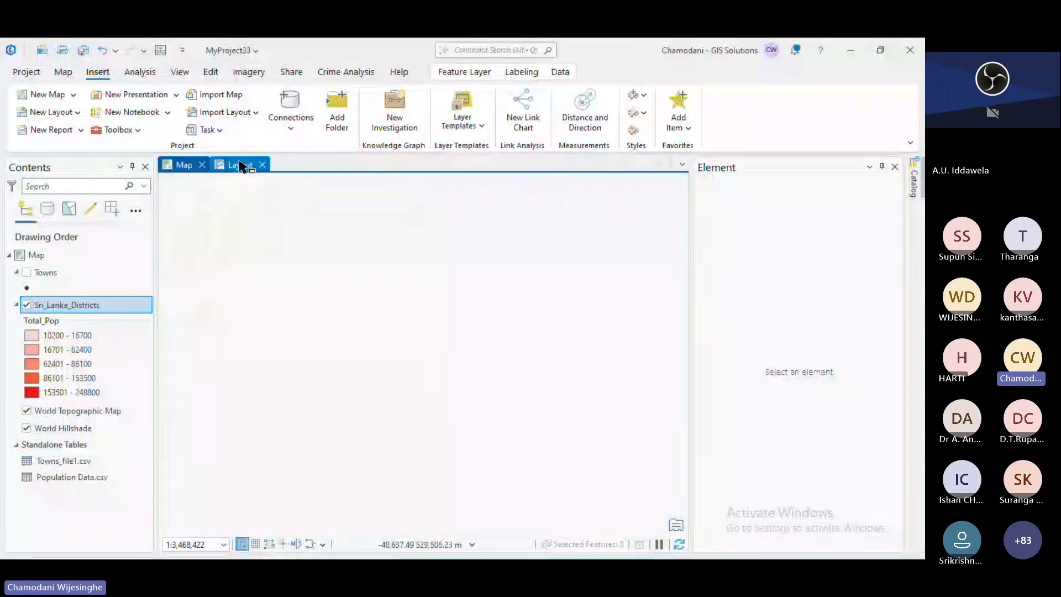
pyautogui.click(242, 165)
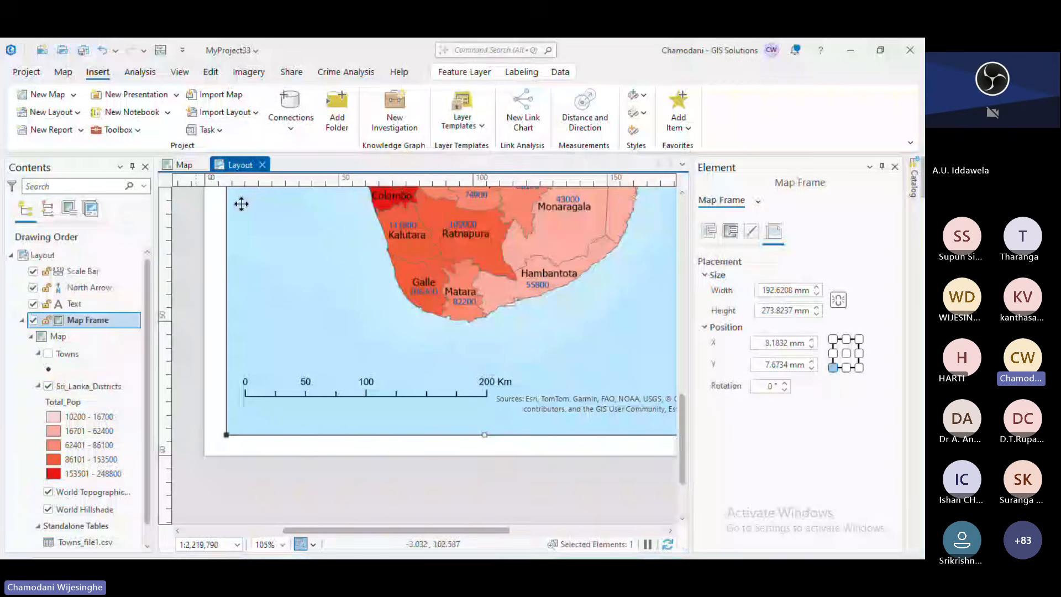
# Copy the map frame's scale value 1:2,219,790 and paste it onto the layout as a text element.
pyautogui.click(193, 546)
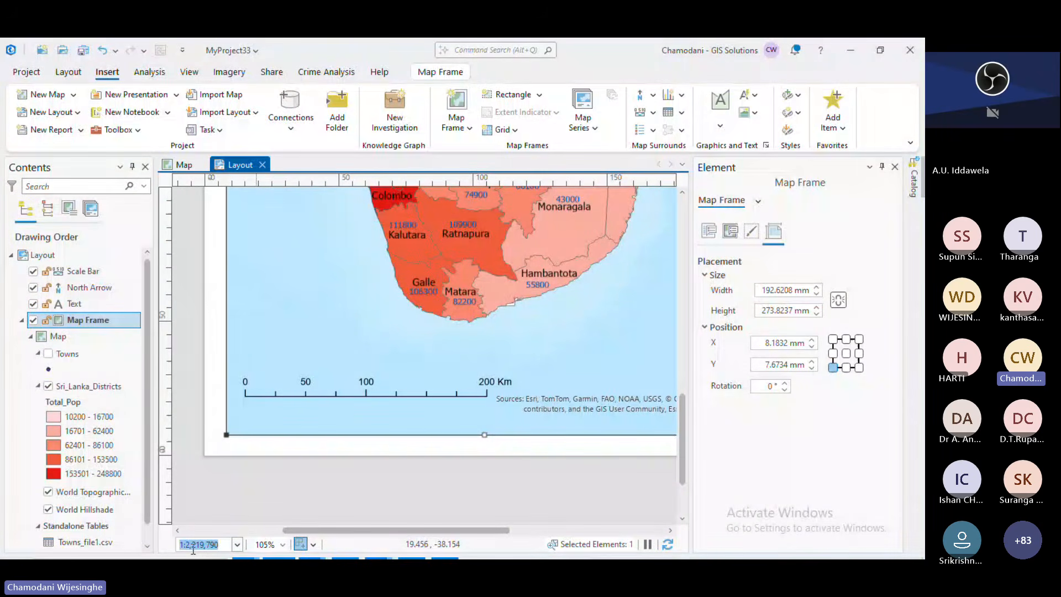
pyautogui.rightClick(194, 550)
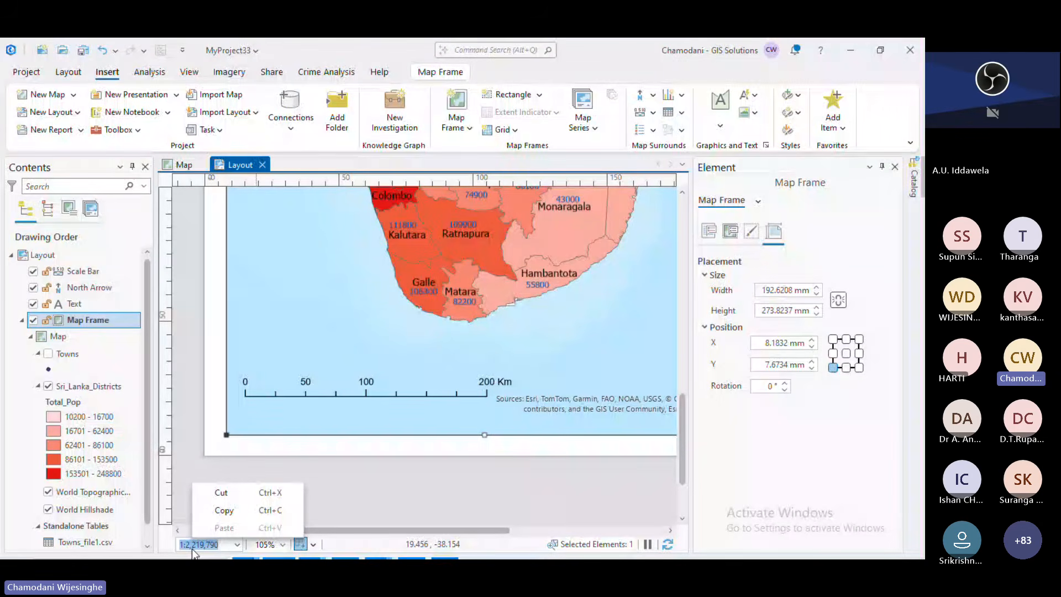
pyautogui.click(498, 367)
pyautogui.scroll(-3, 498, 367)
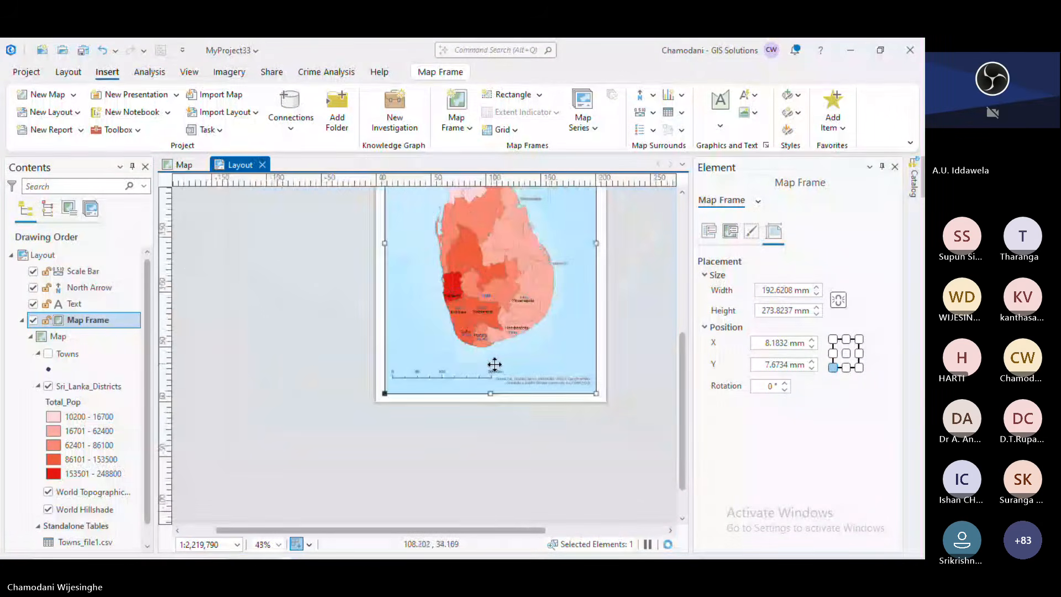
pyautogui.scroll(-1, 495, 365)
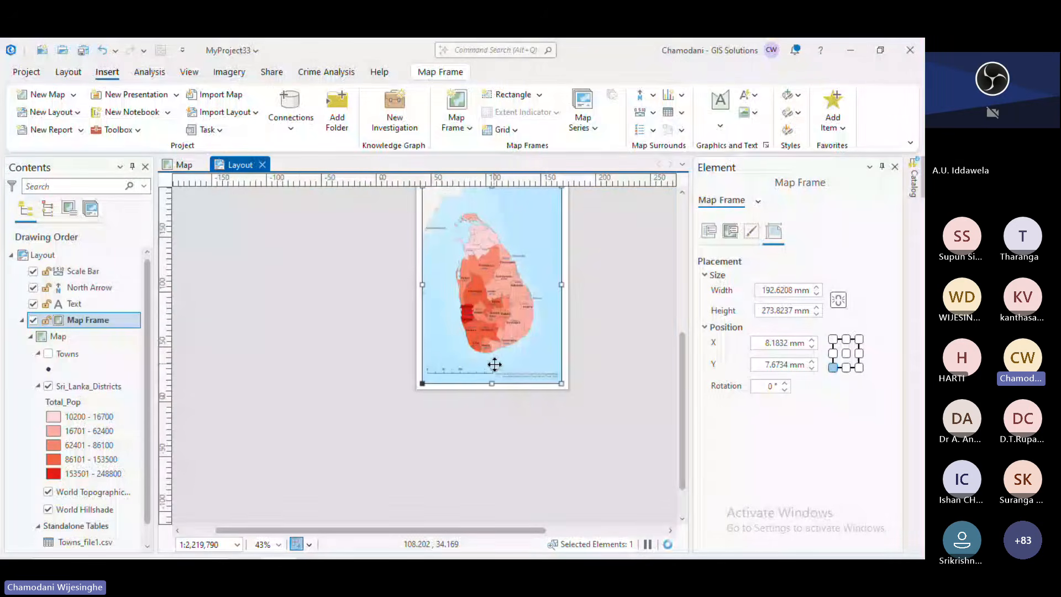
pyautogui.rightClick(524, 365)
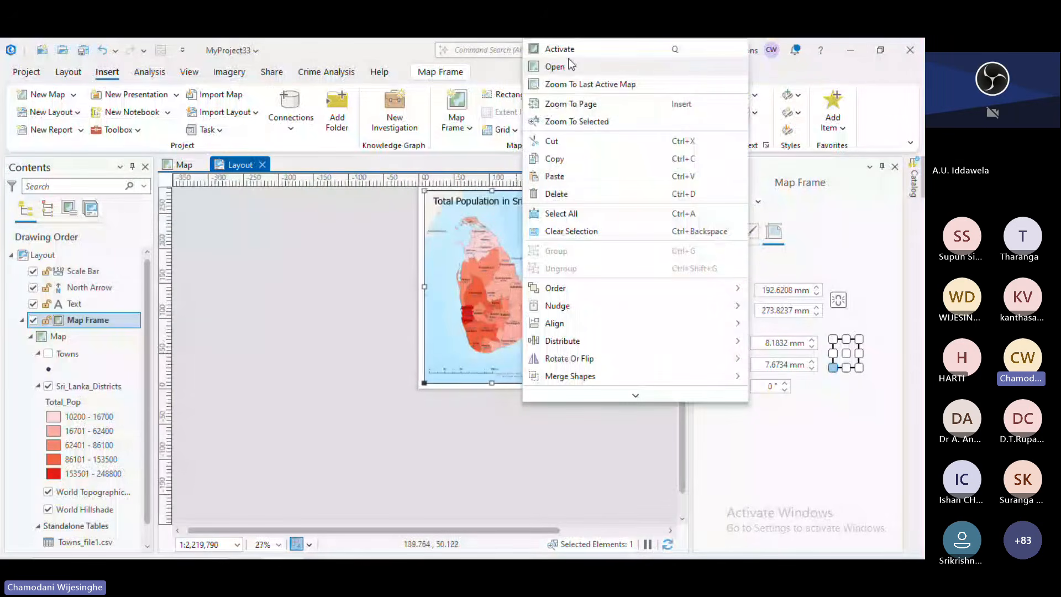
pyautogui.click(554, 176)
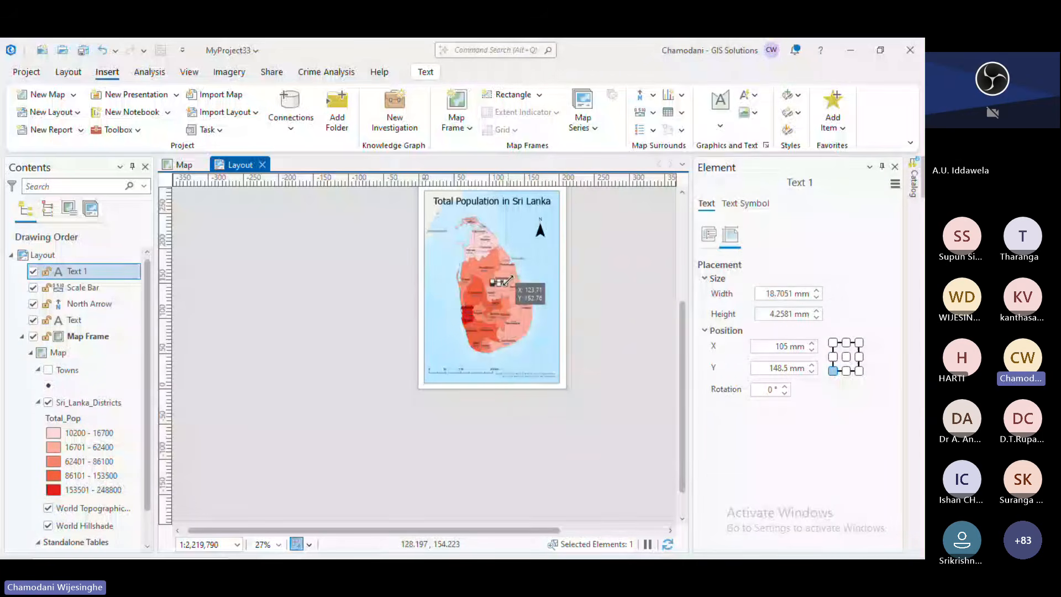
# Resize the 1:2,219,790 scale text and place it just above the map credits near the frame's lower-right corner.
pyautogui.moveTo(509, 281); pyautogui.dragTo(560, 269)
pyautogui.moveTo(514, 277); pyautogui.dragTo(540, 383)
pyautogui.scroll(4, 544, 358)
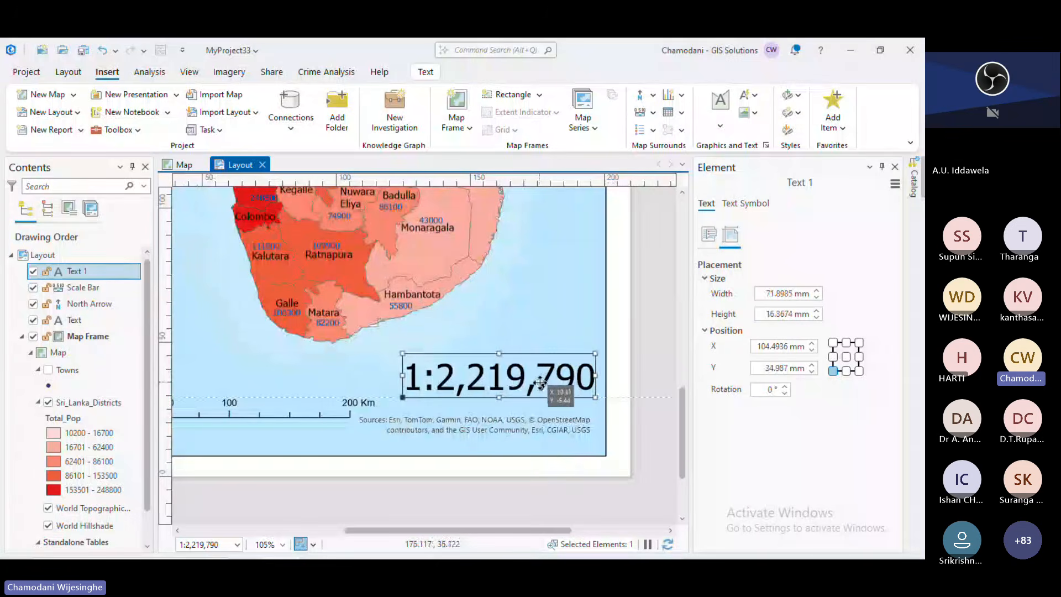
pyautogui.moveTo(596, 353); pyautogui.dragTo(545, 386)
pyautogui.click(511, 449)
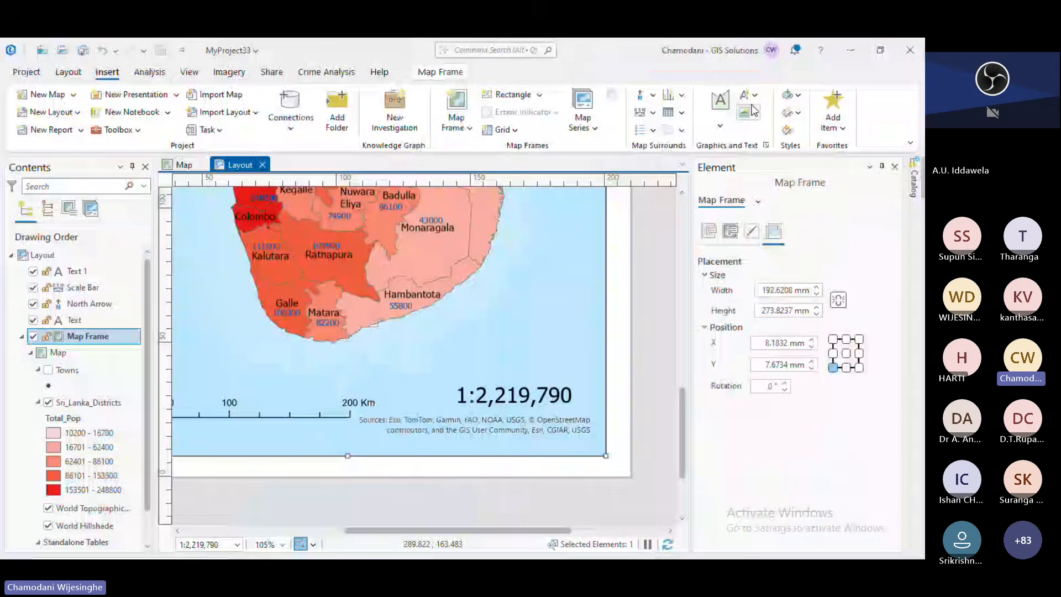
# Examine the options for inserting a picture, especially from a local or network path, and review the whole layout page.
pyautogui.click(752, 111)
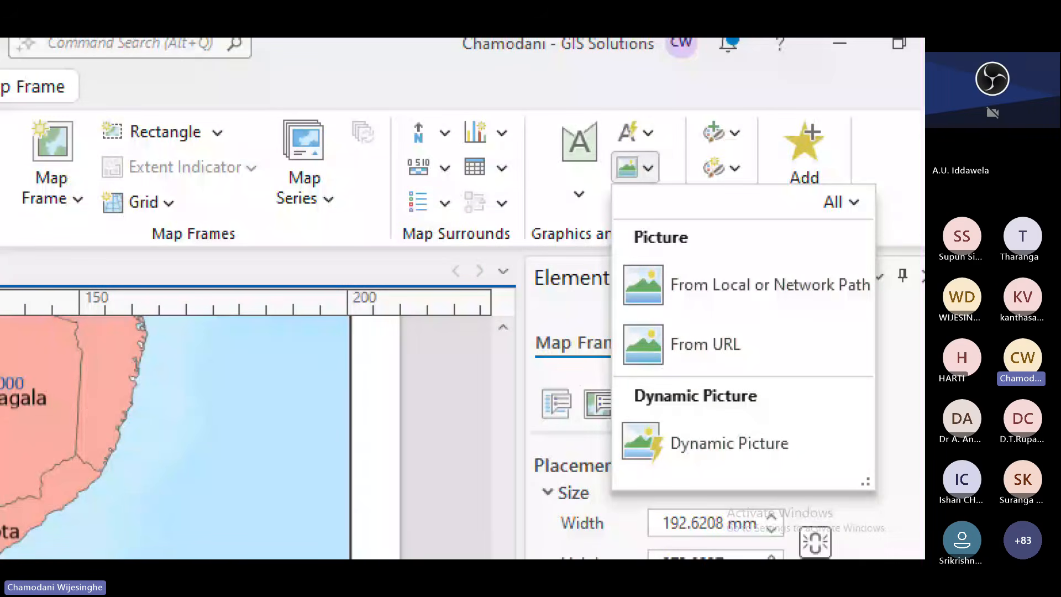
pyautogui.moveTo(619, 140); pyautogui.dragTo(657, 201)
pyautogui.moveTo(591, 244); pyautogui.dragTo(904, 332)
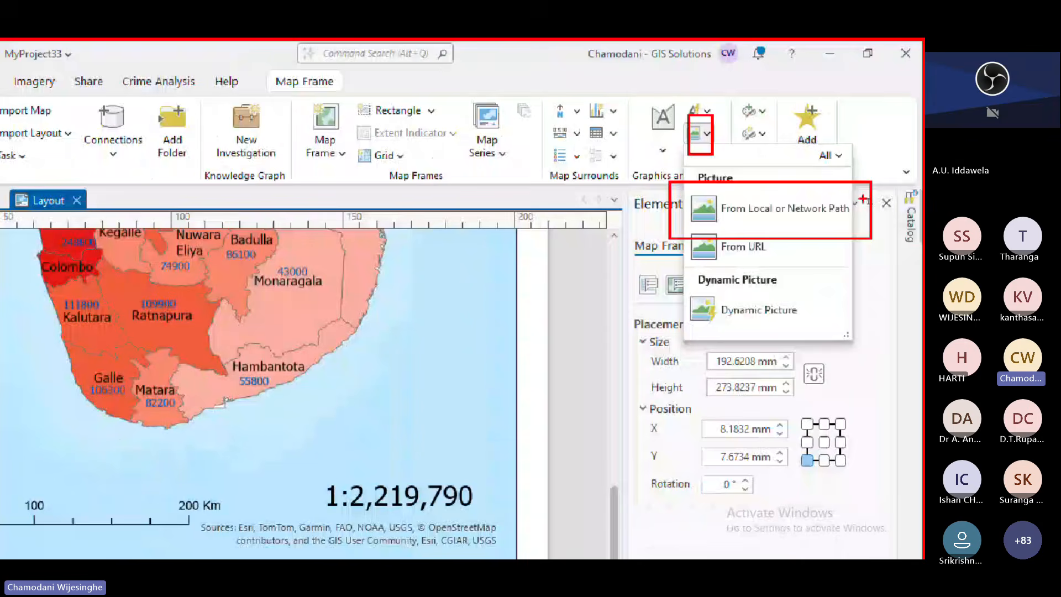
pyautogui.press('Escape')
pyautogui.scroll(-2, 529, 399)
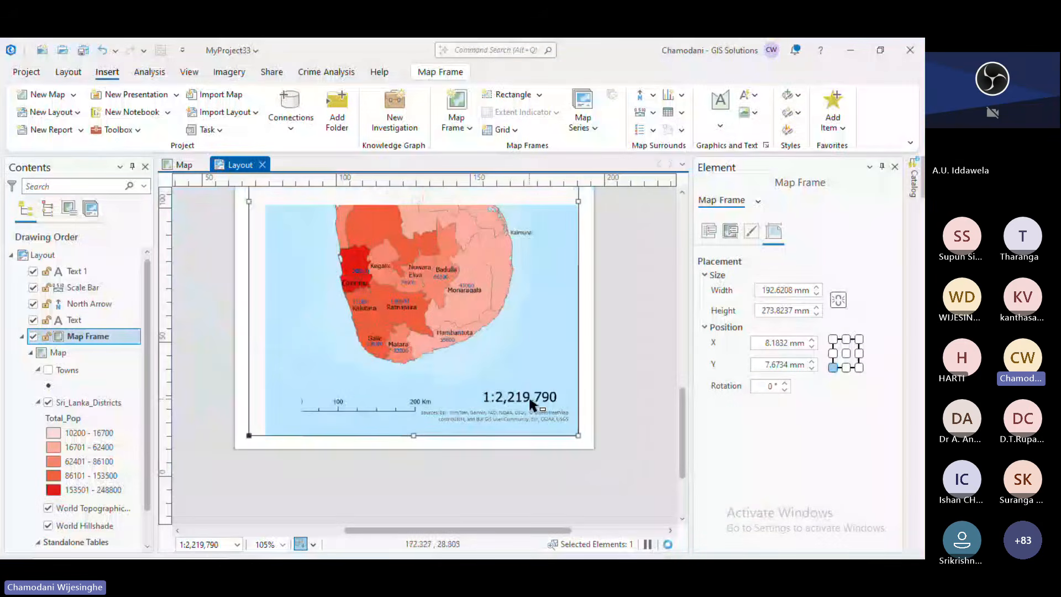
pyautogui.scroll(-3, 527, 412)
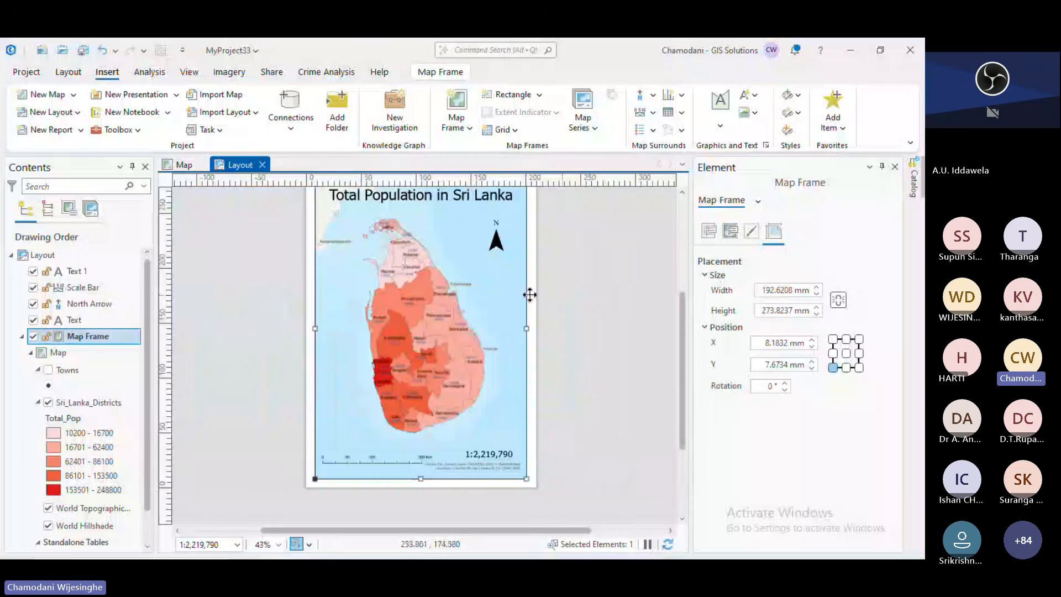
pyautogui.scroll(-2, 529, 295)
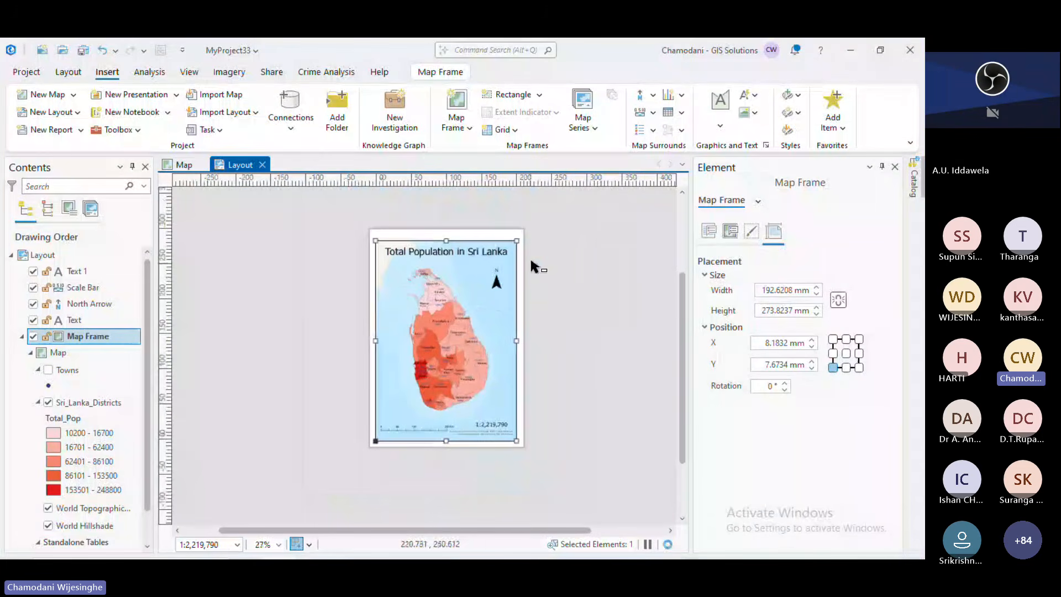
# Insert a legend in the Legend 2 style, about 56 by 55 mm, below the north arrow on the layout.
pyautogui.scroll(2, 530, 267)
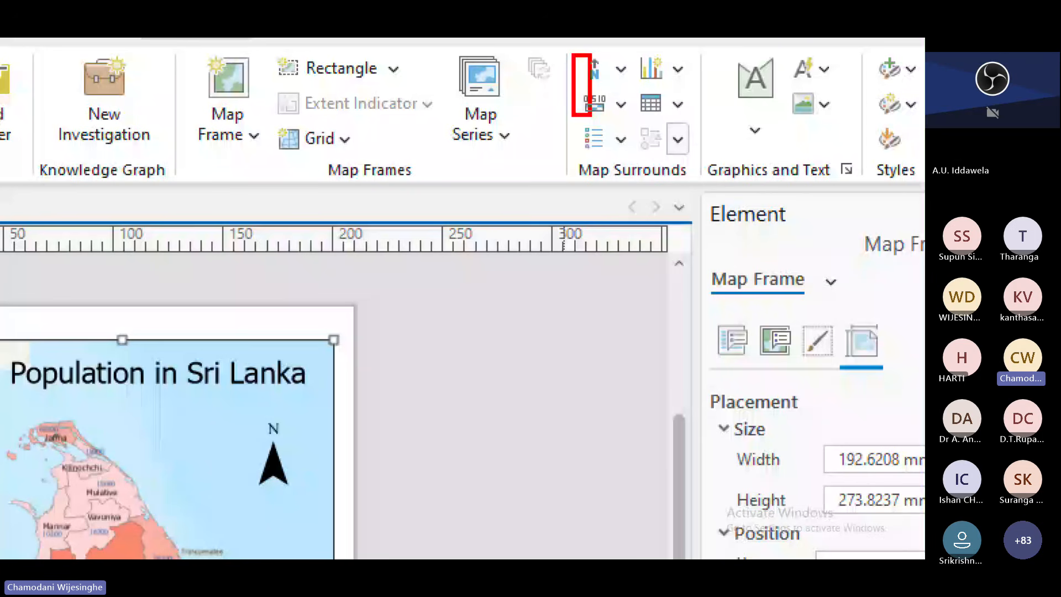
pyautogui.moveTo(591, 115); pyautogui.dragTo(750, 197)
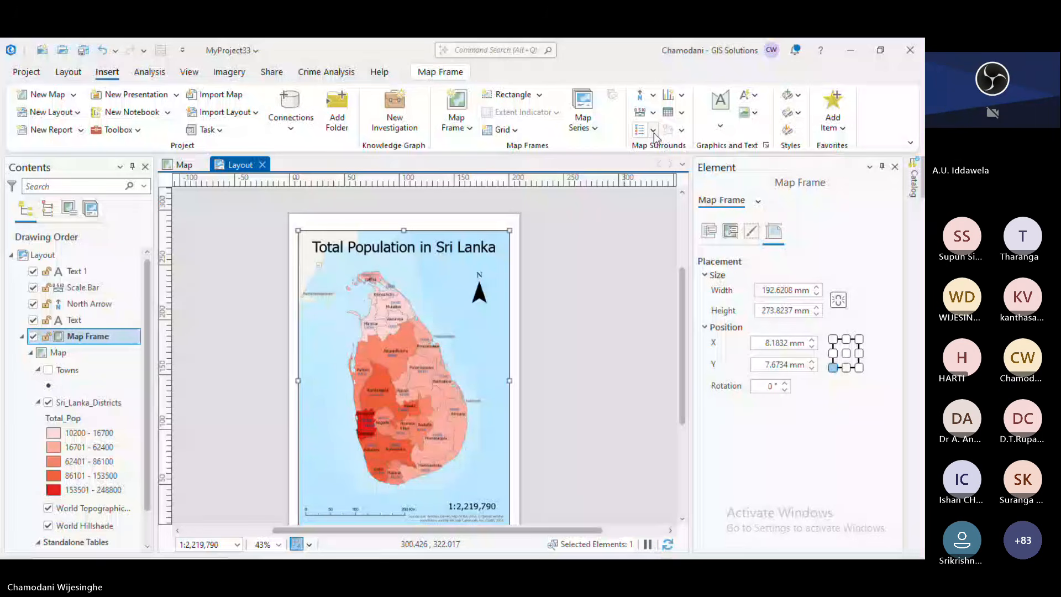
pyautogui.click(654, 133)
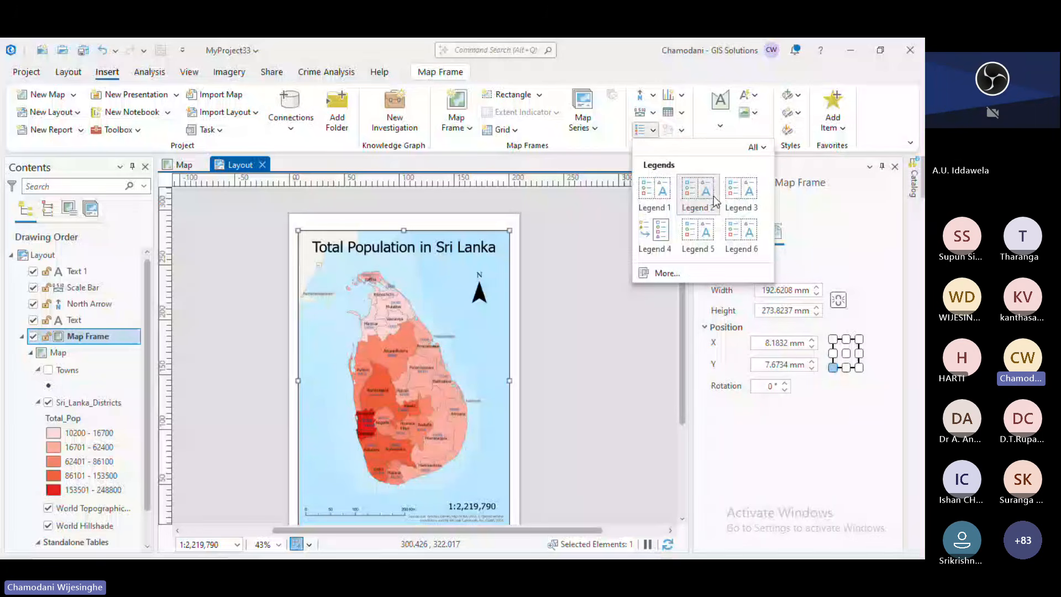
pyautogui.click(715, 198)
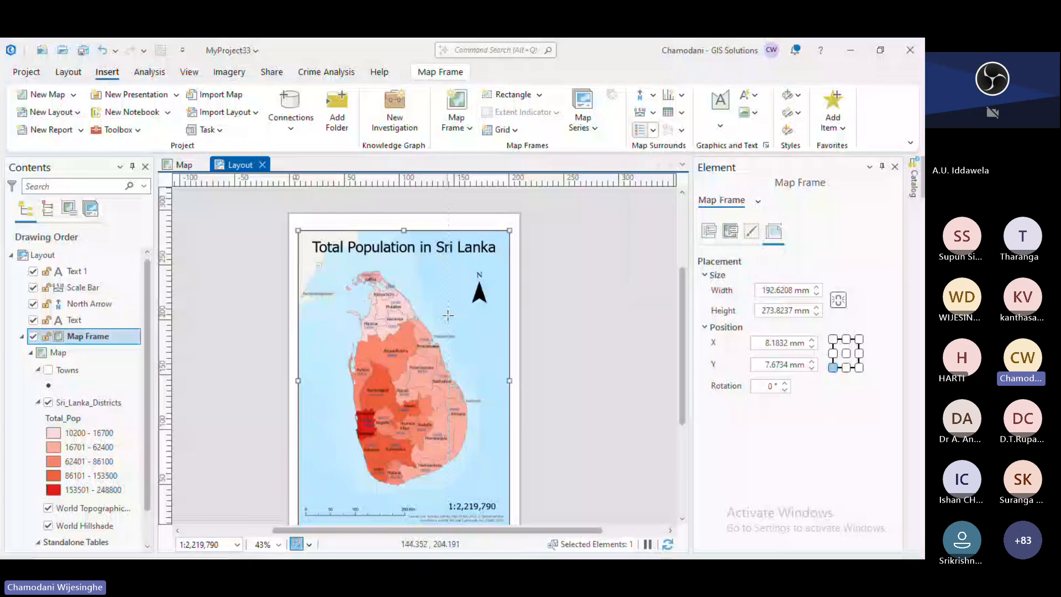
pyautogui.moveTo(449, 311); pyautogui.dragTo(510, 385)
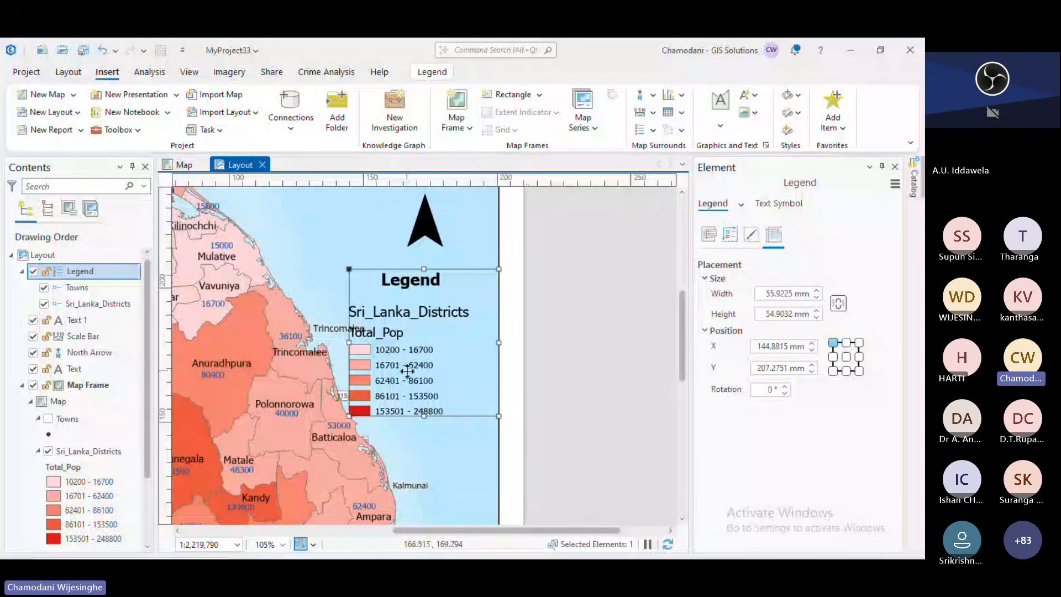
# Move the legend slightly up so it sits directly beneath the north arrow, inside the map frame's edge.
pyautogui.moveTo(408, 370); pyautogui.dragTo(410, 341)
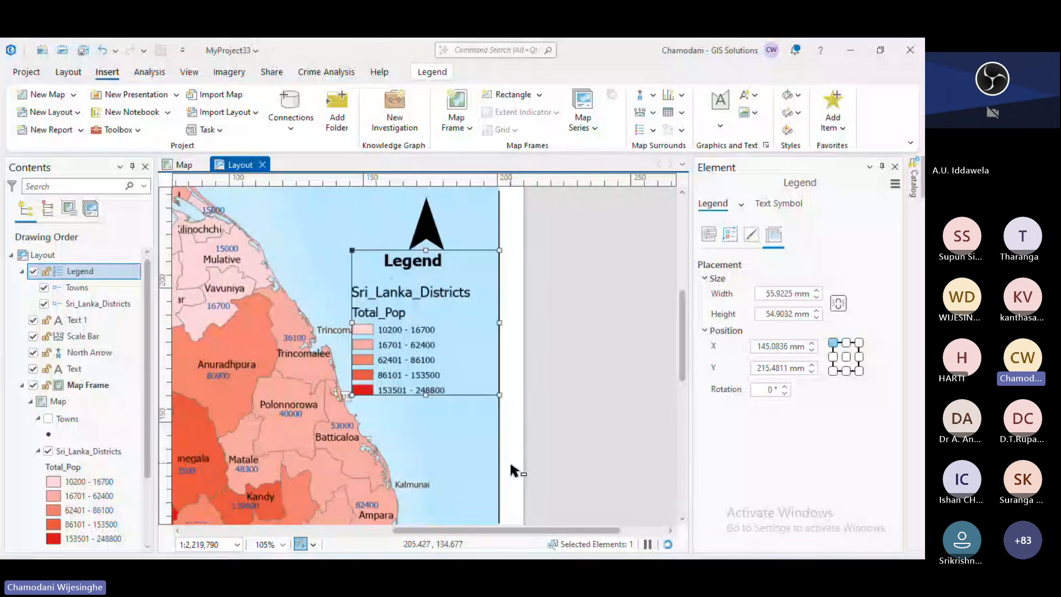
pyautogui.scroll(-2, 510, 464)
pyautogui.moveTo(455, 293); pyautogui.dragTo(456, 285)
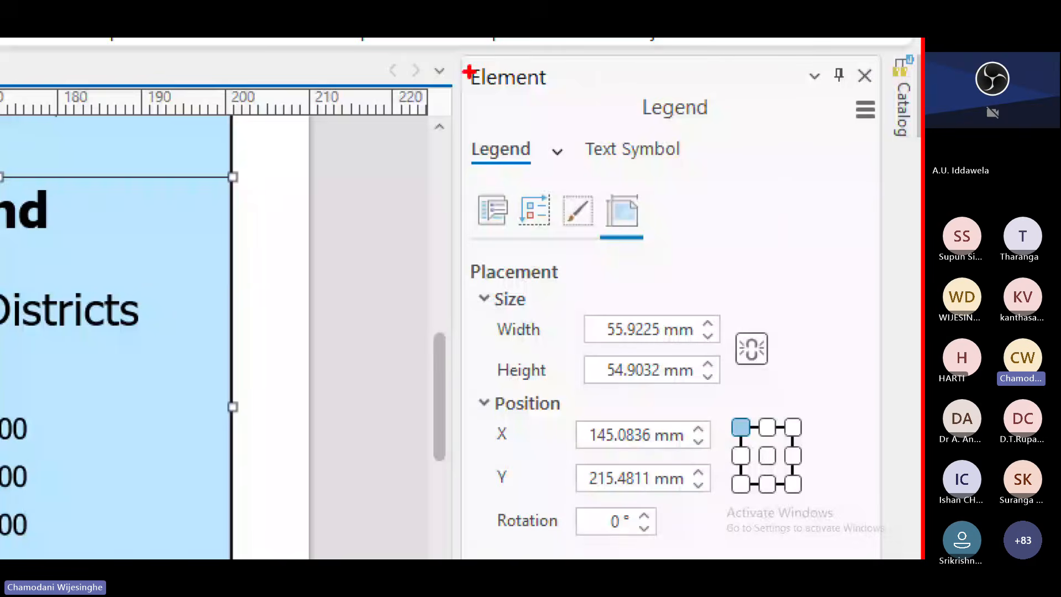
# Review the legend's placement, arrangement, and border, background and shadow settings.
pyautogui.moveTo(469, 72); pyautogui.dragTo(894, 541)
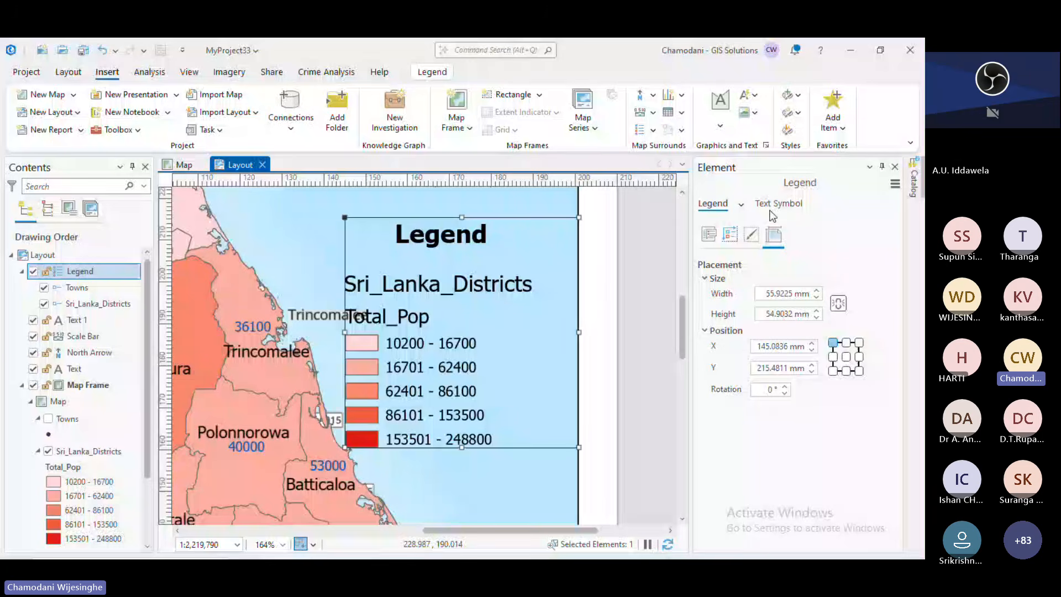
pyautogui.click(730, 236)
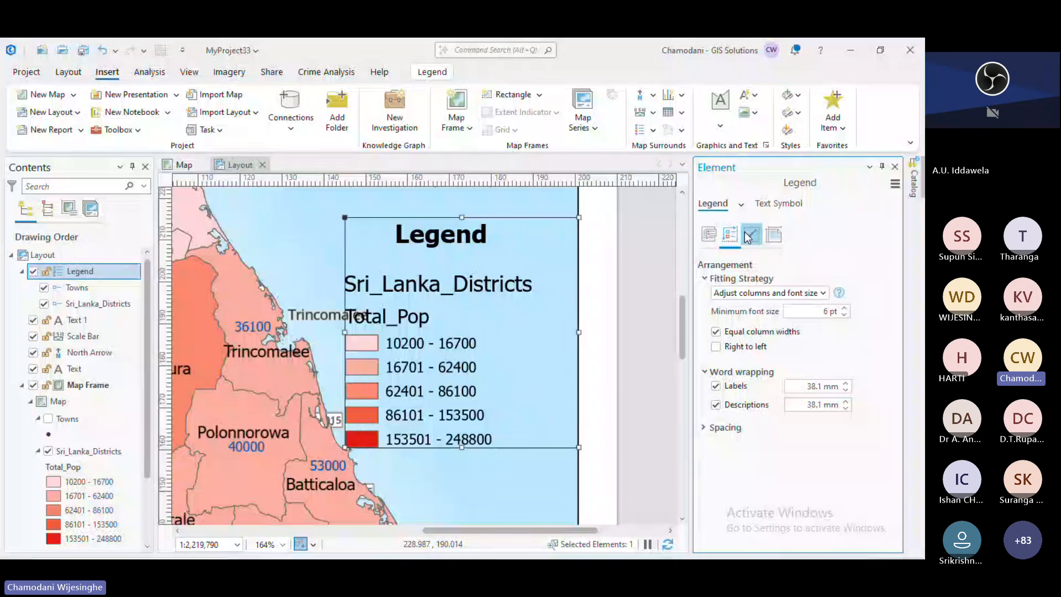
pyautogui.click(750, 236)
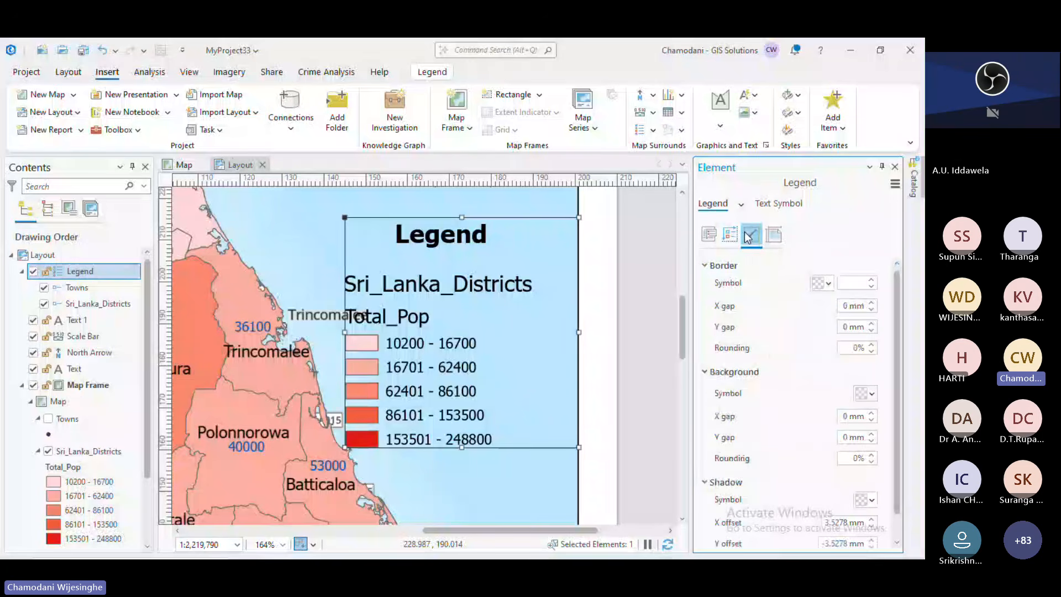
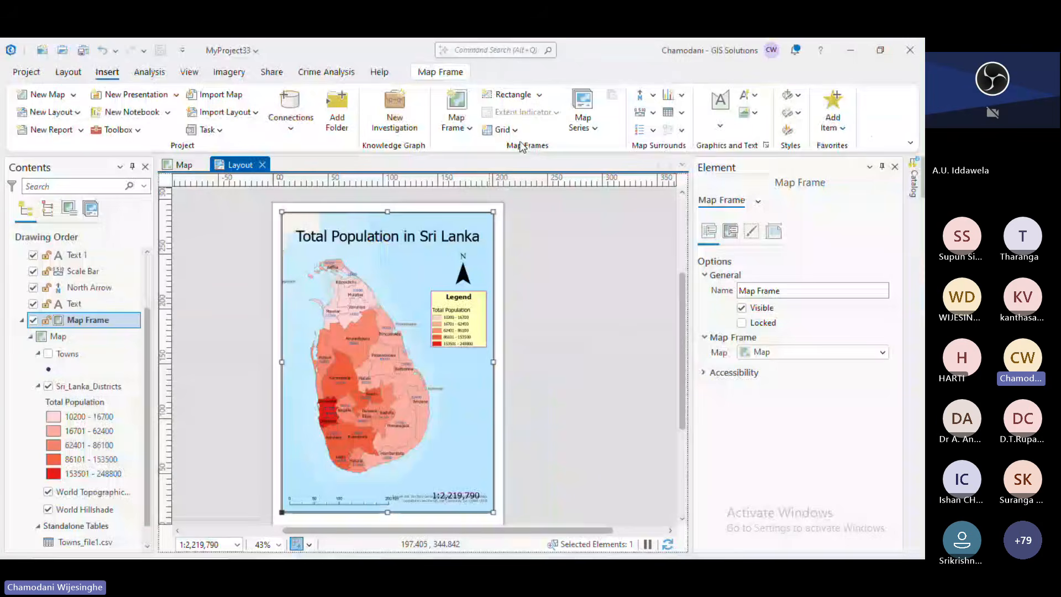
# Add a Blue Vertical Label Graticule to the map frame and check its coordinate labels along the frame edge.
pyautogui.click(593, 204)
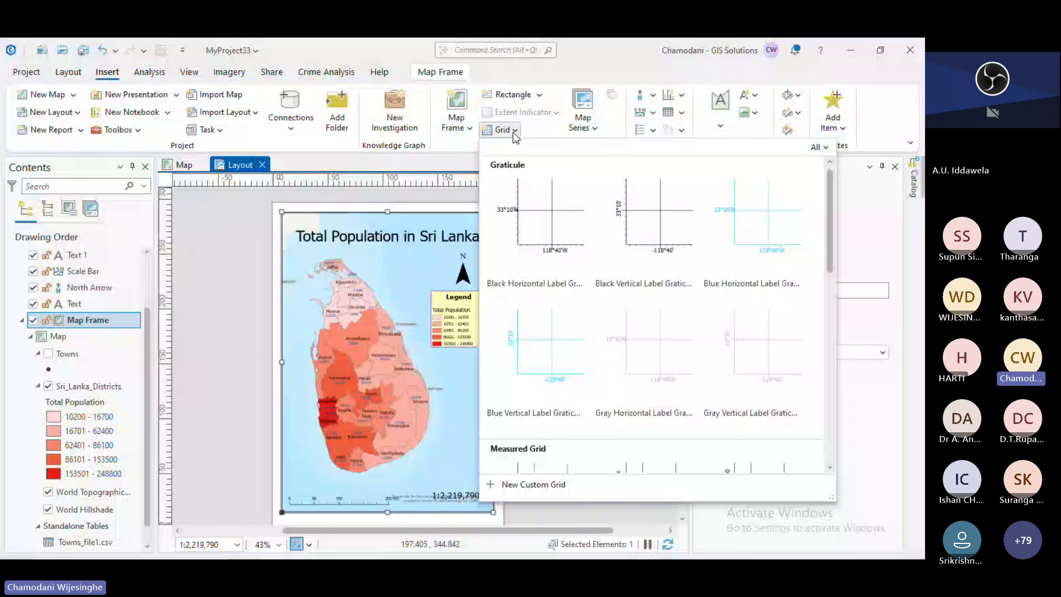
pyautogui.scroll(-5, 547, 383)
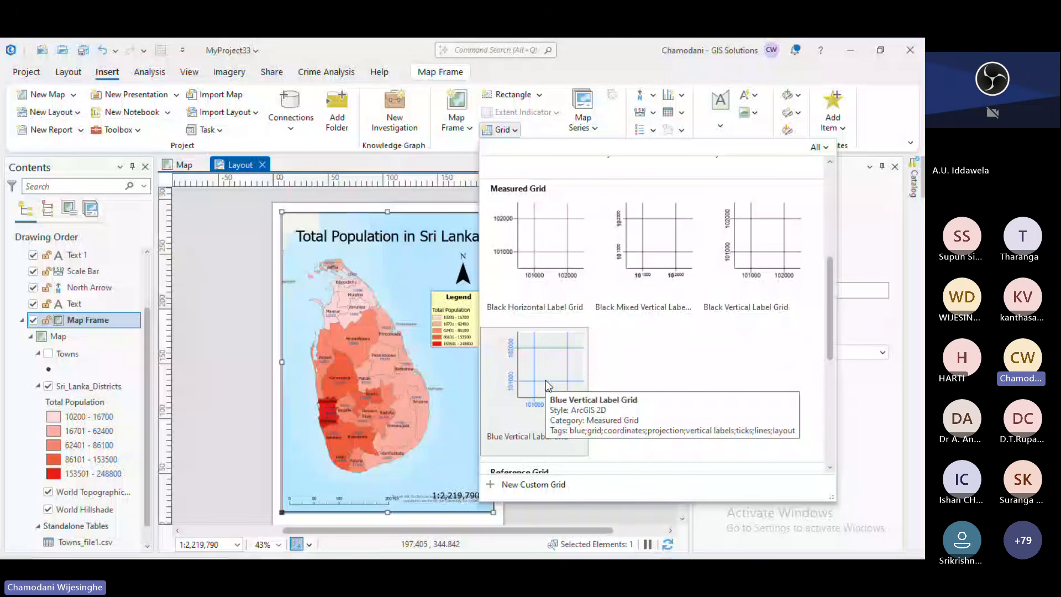
pyautogui.scroll(5, 529, 337)
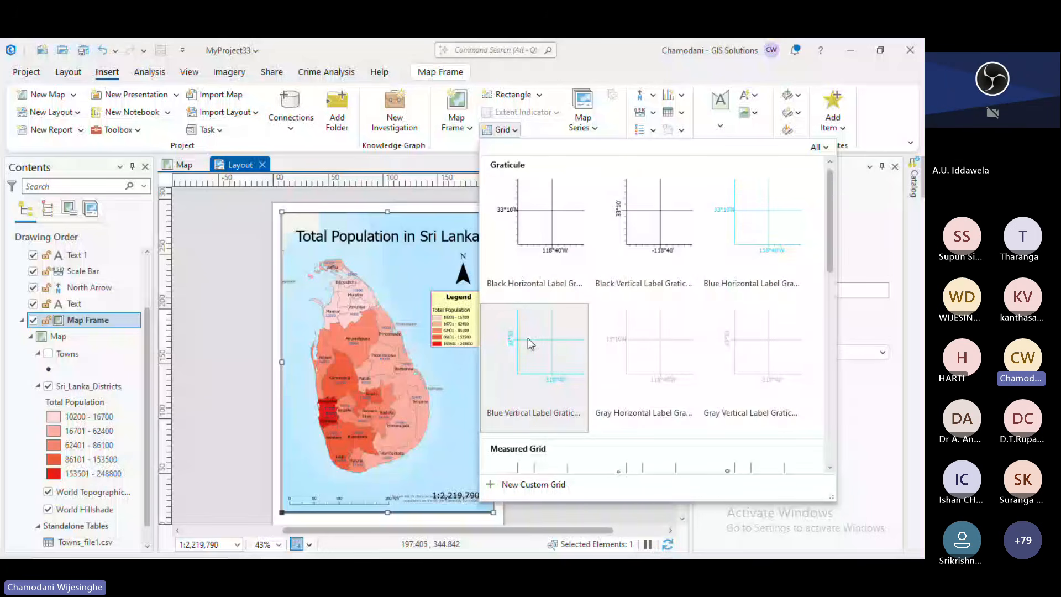
pyautogui.click(529, 337)
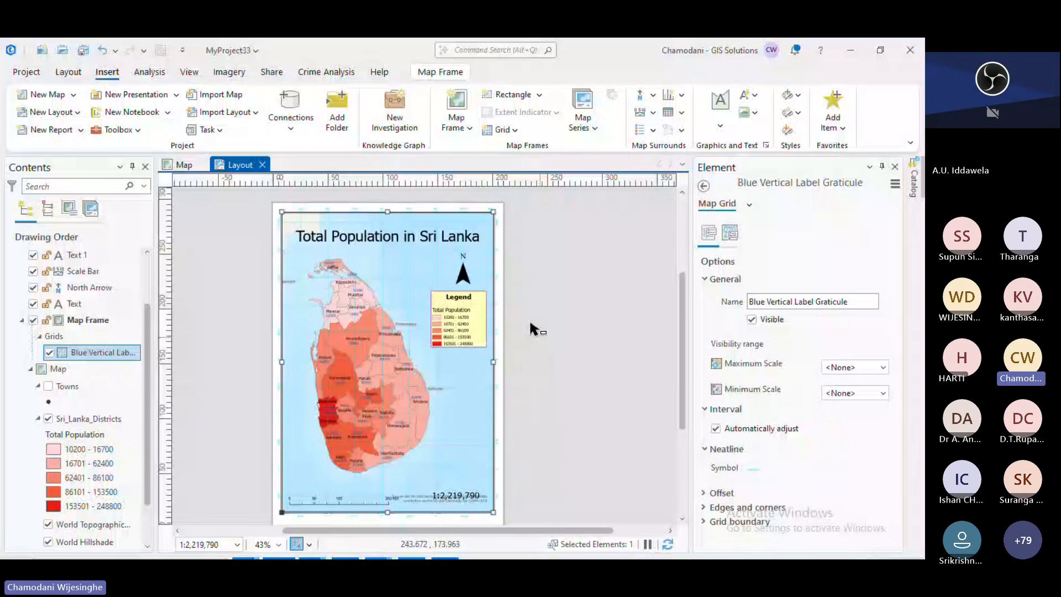
pyautogui.scroll(5, 544, 220)
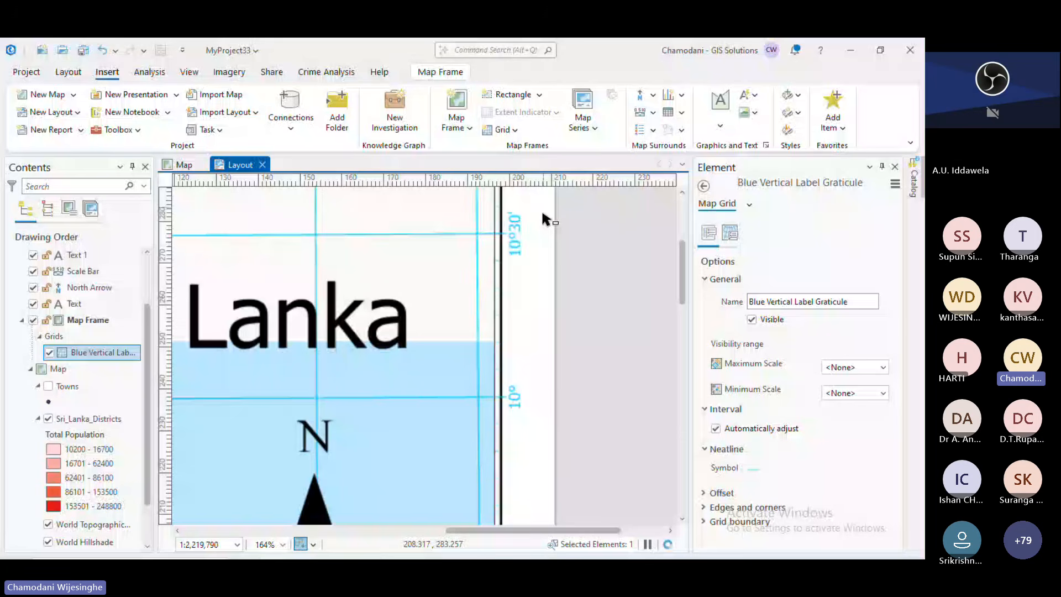
pyautogui.scroll(2, 527, 275)
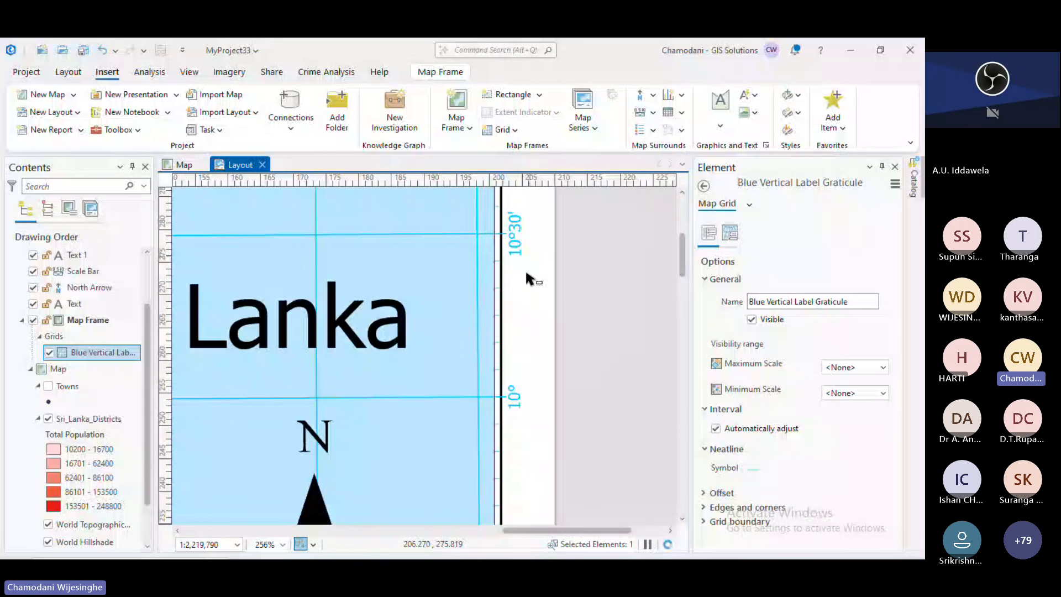
pyautogui.scroll(-2, 526, 273)
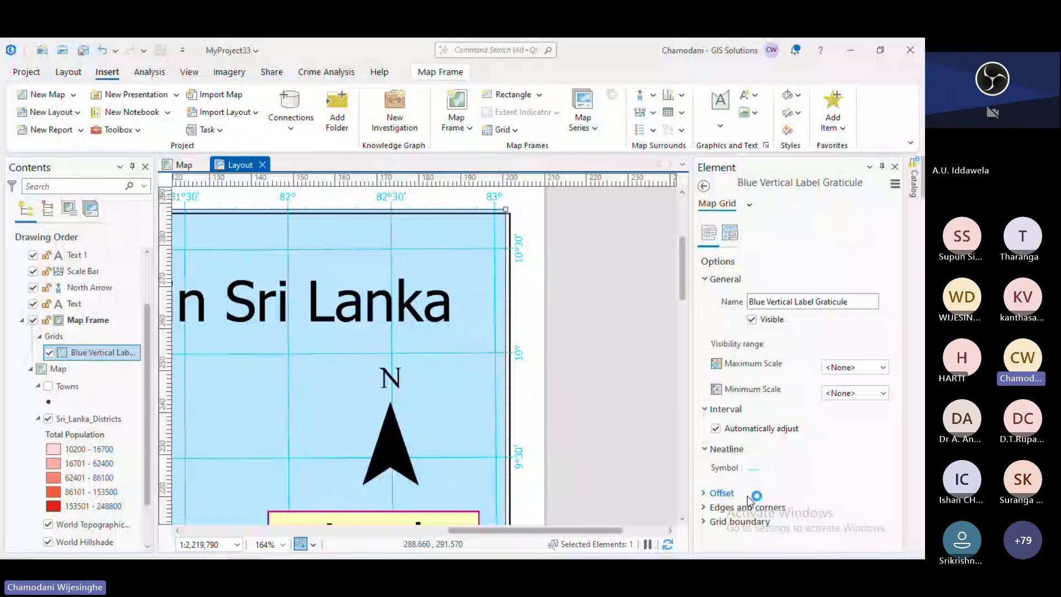
# Change the graticule's neatline colour to black.
pyautogui.click(759, 472)
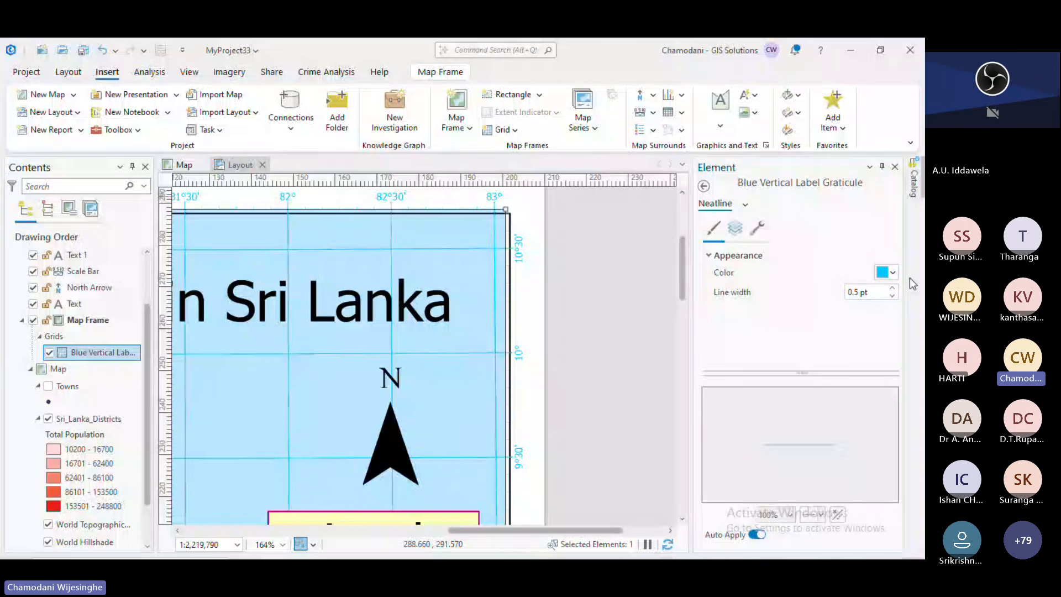
pyautogui.click(891, 272)
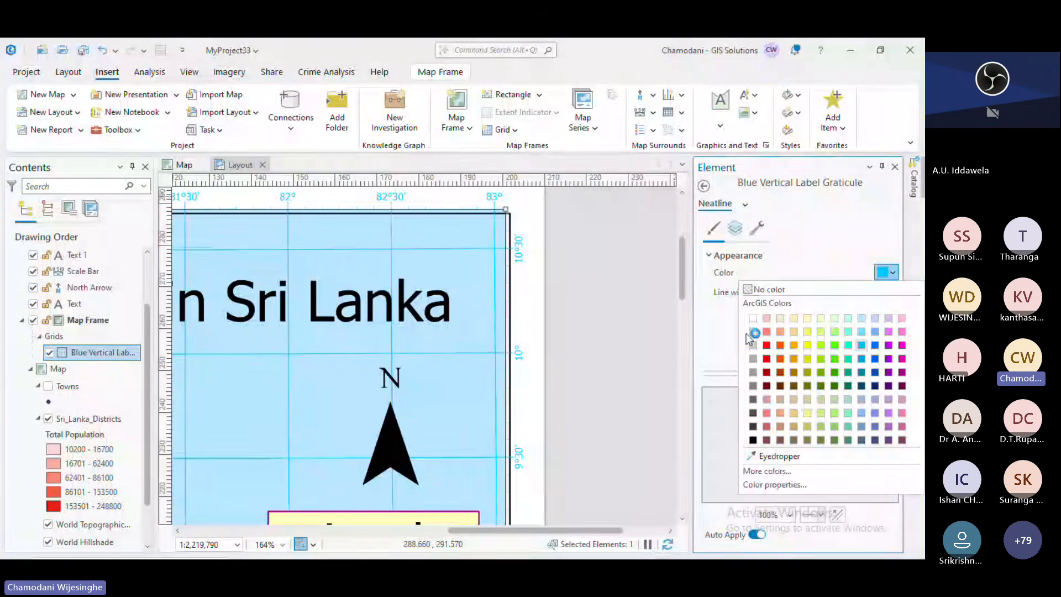
pyautogui.click(754, 439)
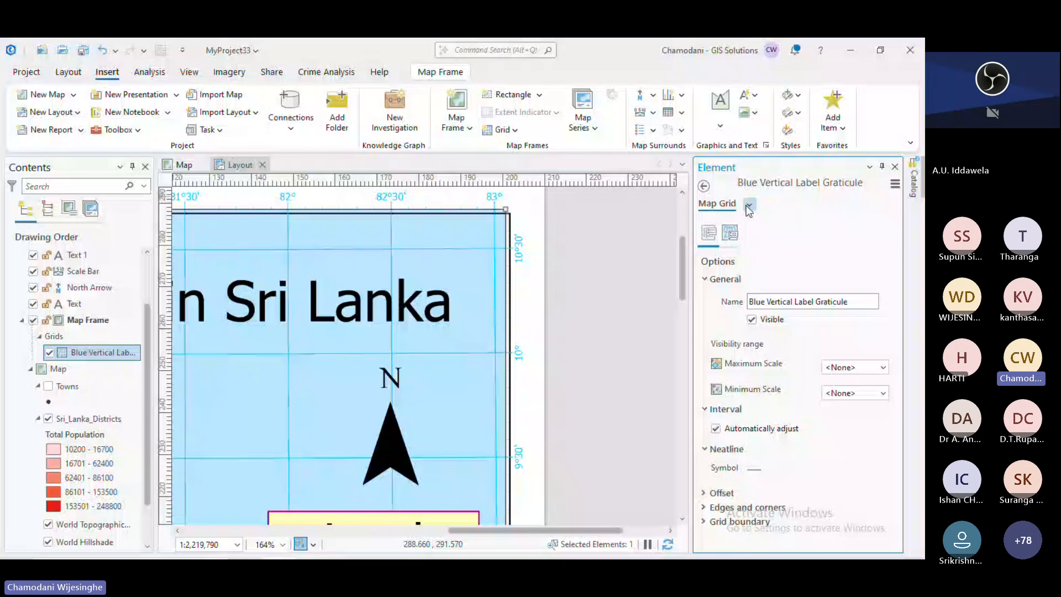
# Remove the Gridlines component from the graticule so only its labels and ticks remain.
pyautogui.click(730, 235)
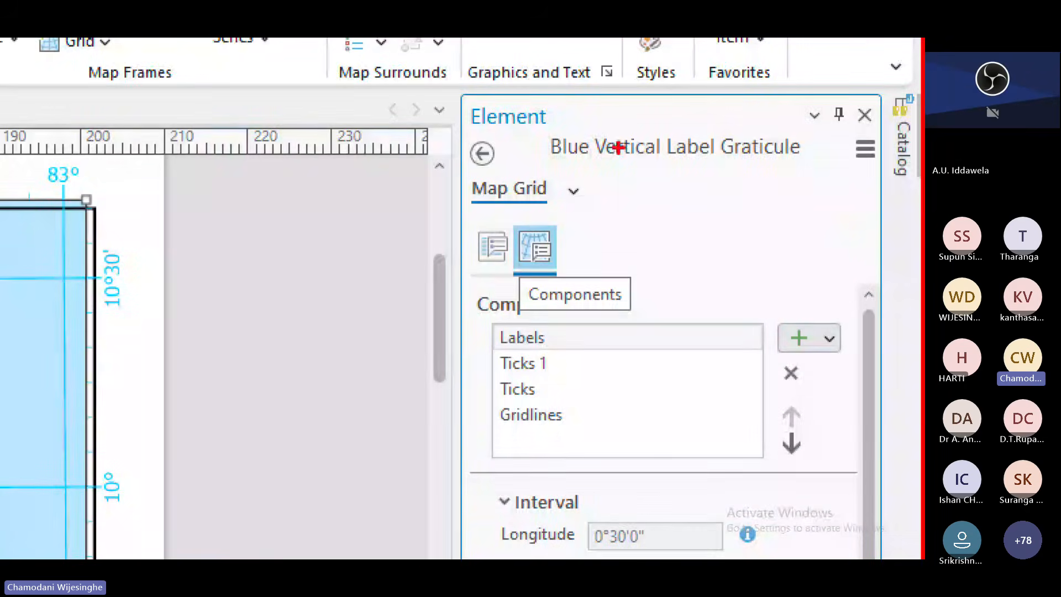
pyautogui.moveTo(504, 227); pyautogui.dragTo(571, 283)
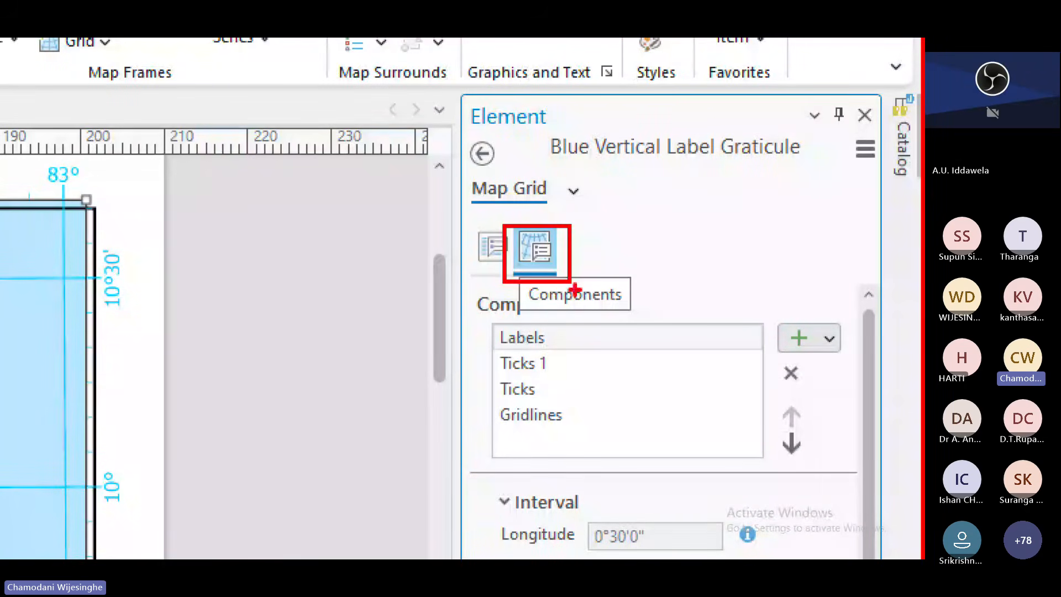
pyautogui.press('Escape')
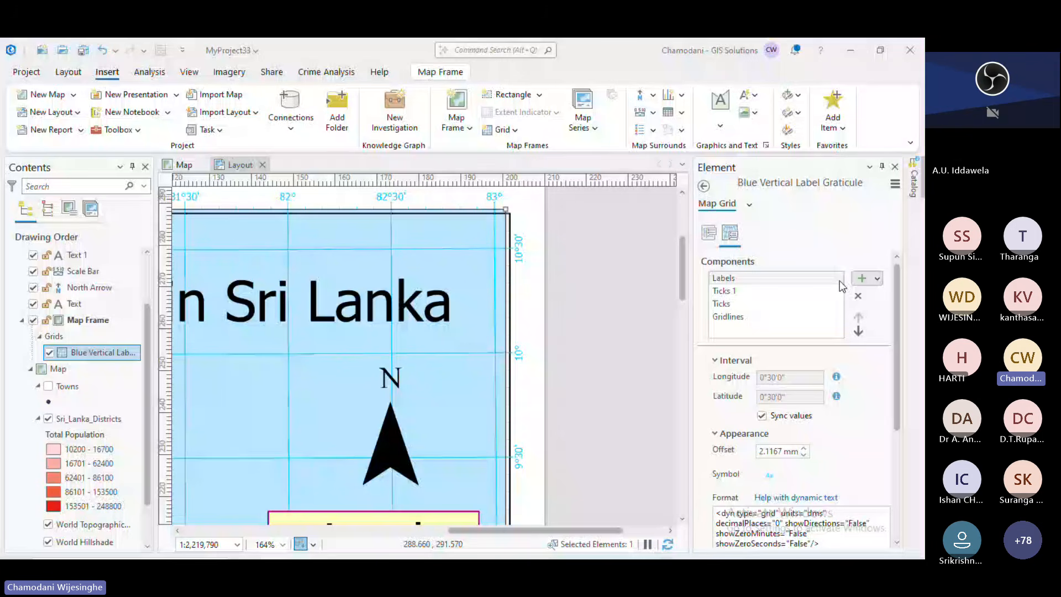
pyautogui.doubleClick(840, 281)
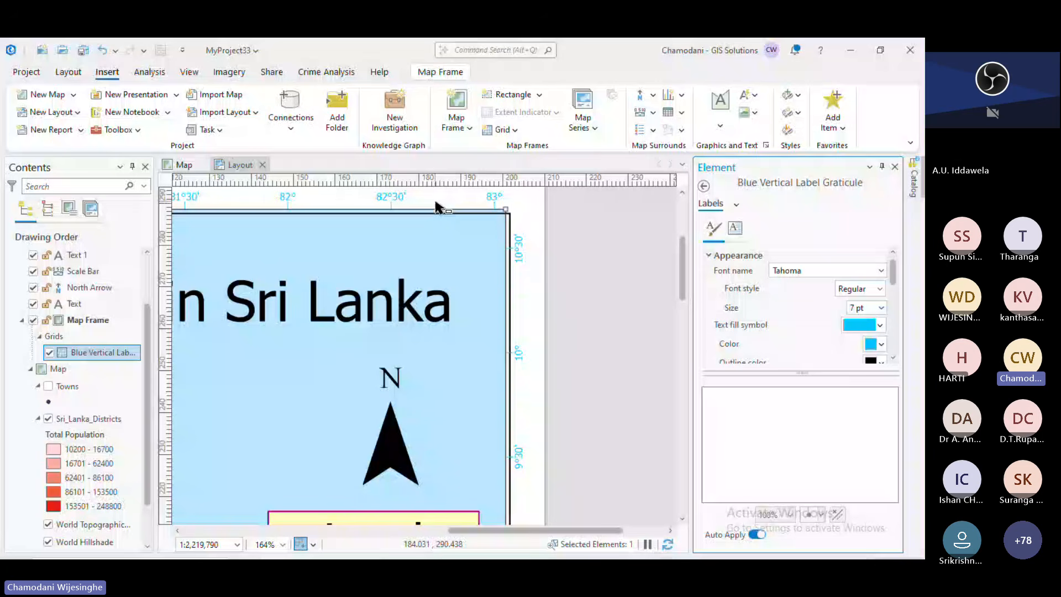
# Change the text colour of the graticule's coordinate labels to black.
pyautogui.click(737, 205)
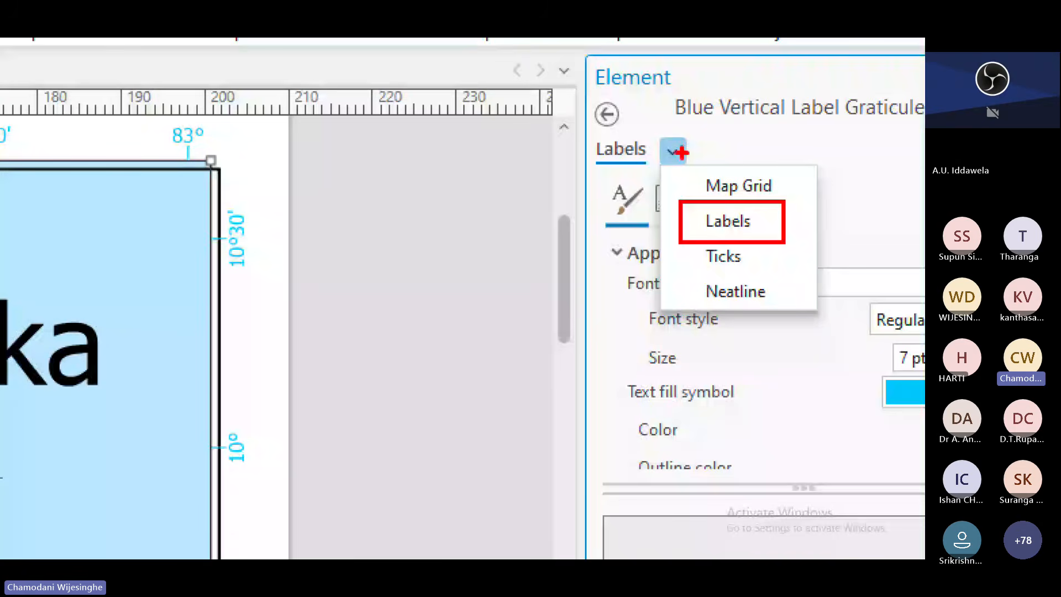
pyautogui.press('Escape')
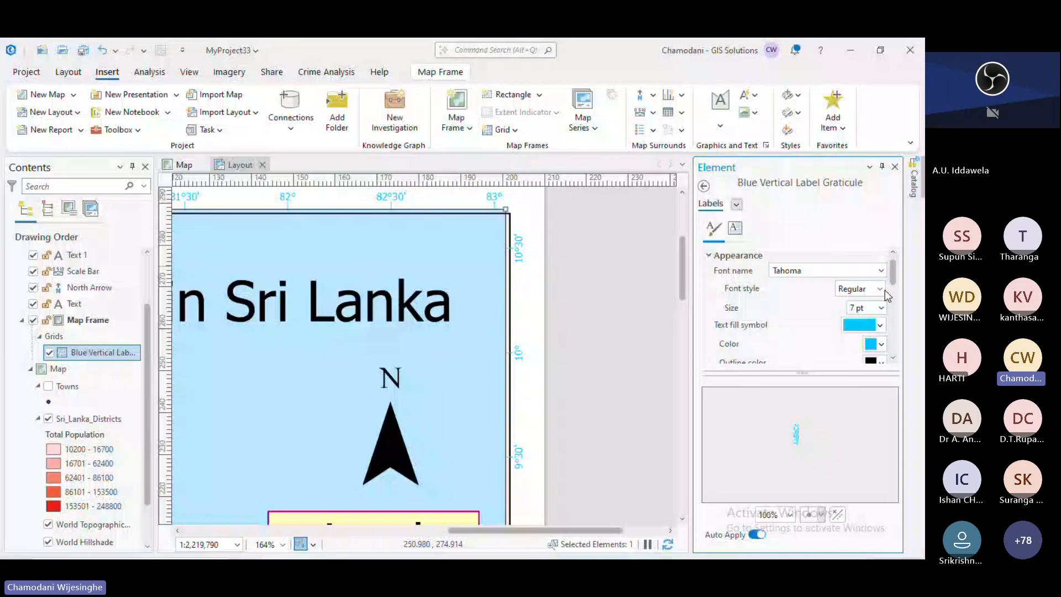
pyautogui.click(883, 350)
pyautogui.click(738, 339)
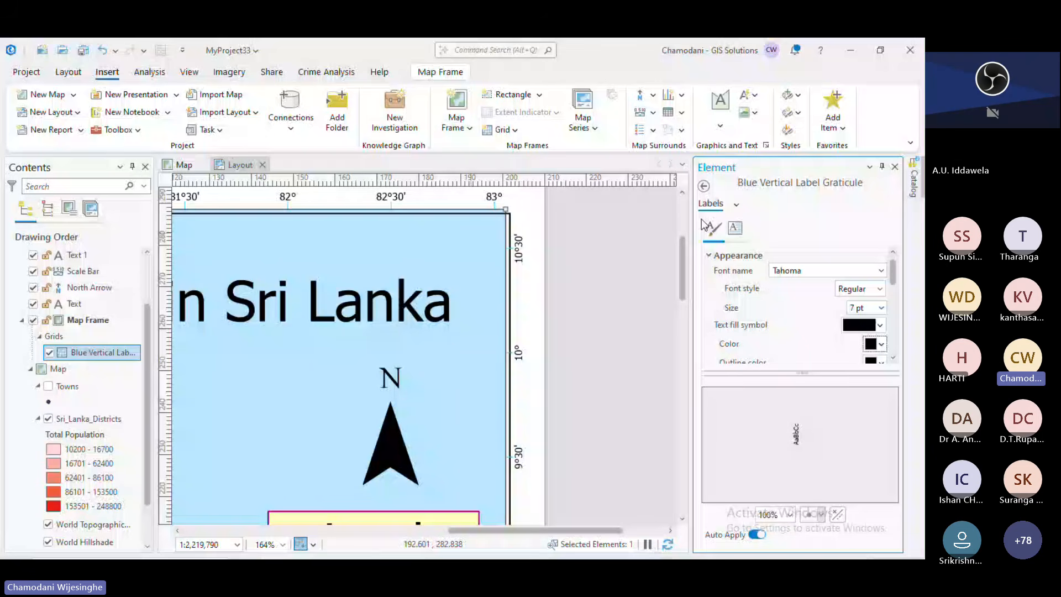
# Change the graticule's tick colour to black and check the coordinates around the map frame.
pyautogui.click(737, 204)
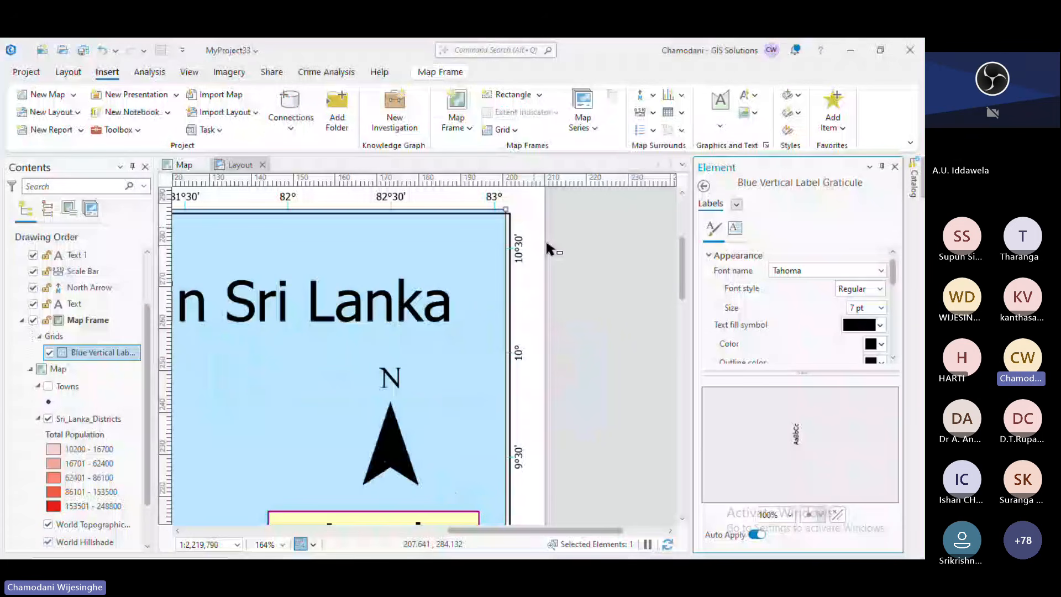
pyautogui.click(736, 204)
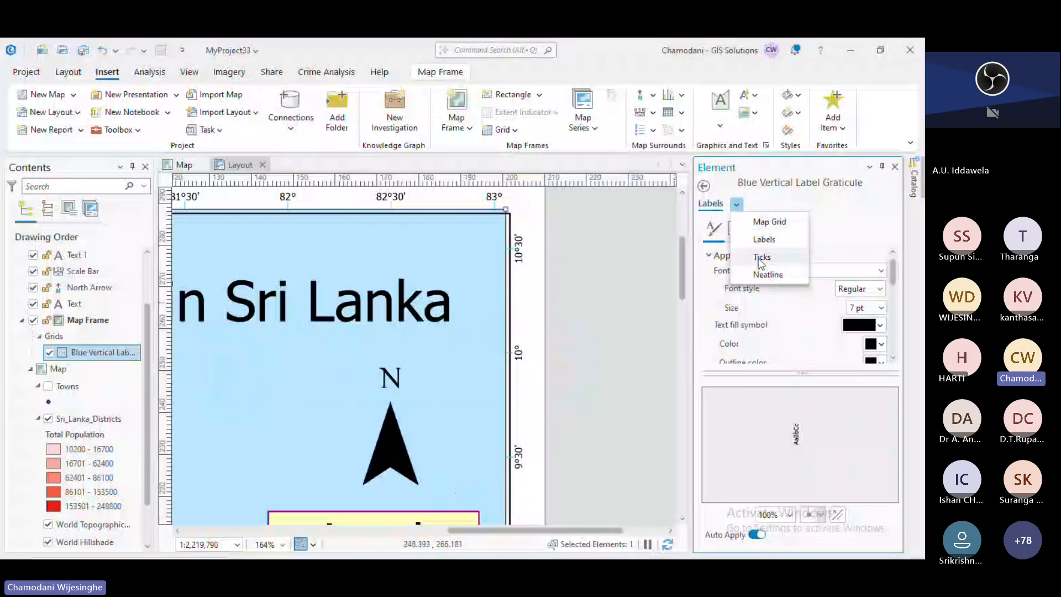
pyautogui.click(761, 258)
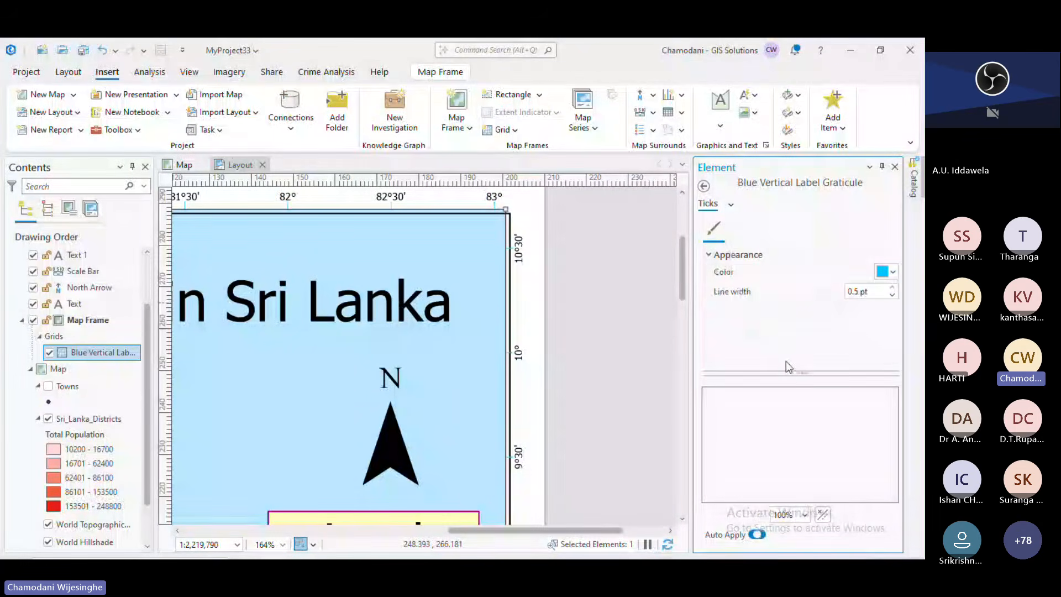
pyautogui.click(887, 272)
pyautogui.click(752, 440)
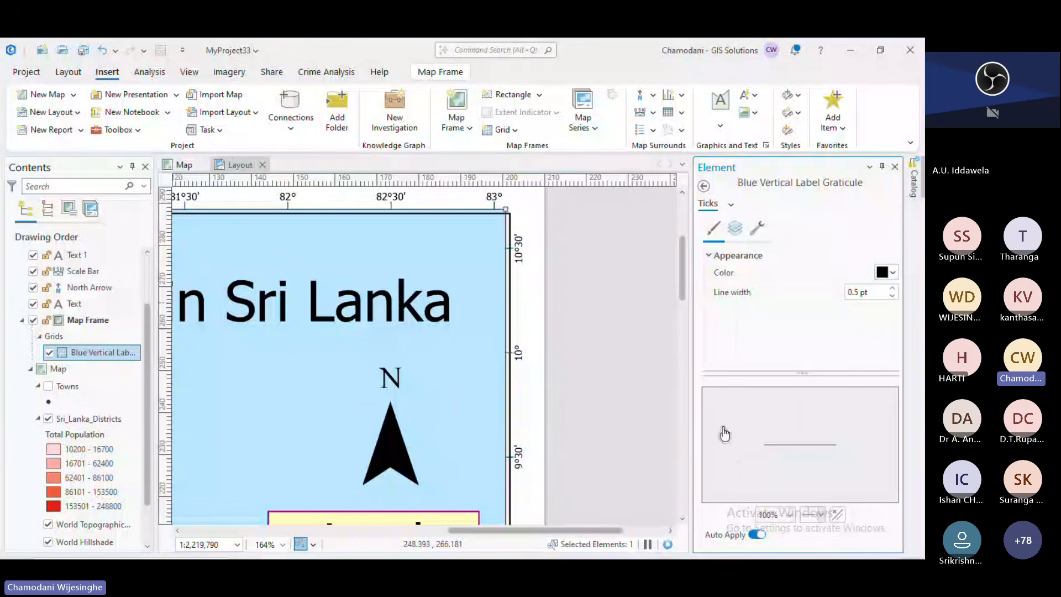
pyautogui.scroll(-3, 541, 275)
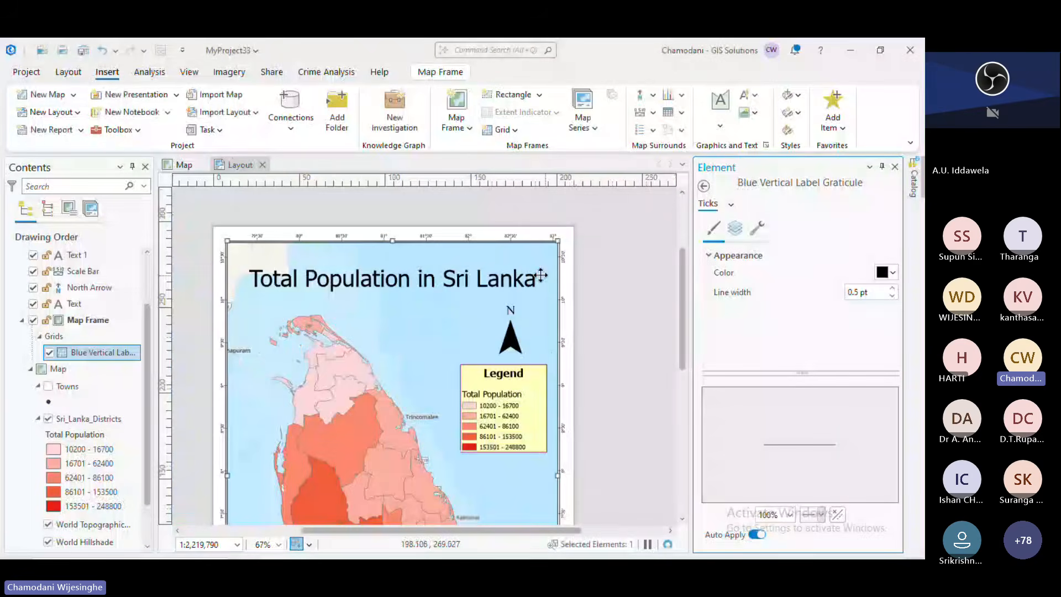
pyautogui.scroll(3, 427, 236)
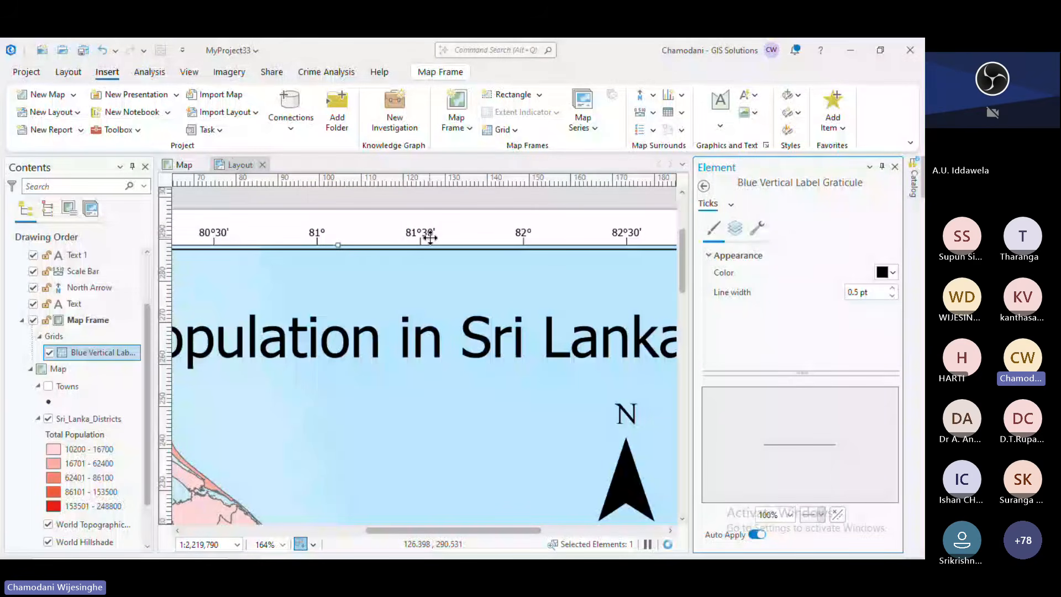
pyautogui.scroll(-3, 430, 237)
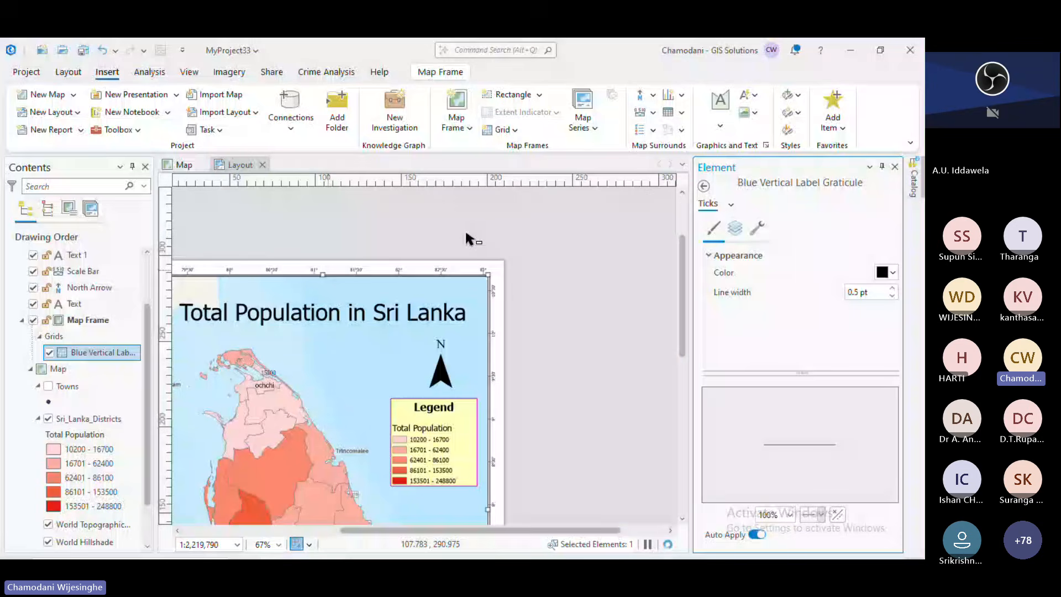
pyautogui.scroll(-3, 469, 239)
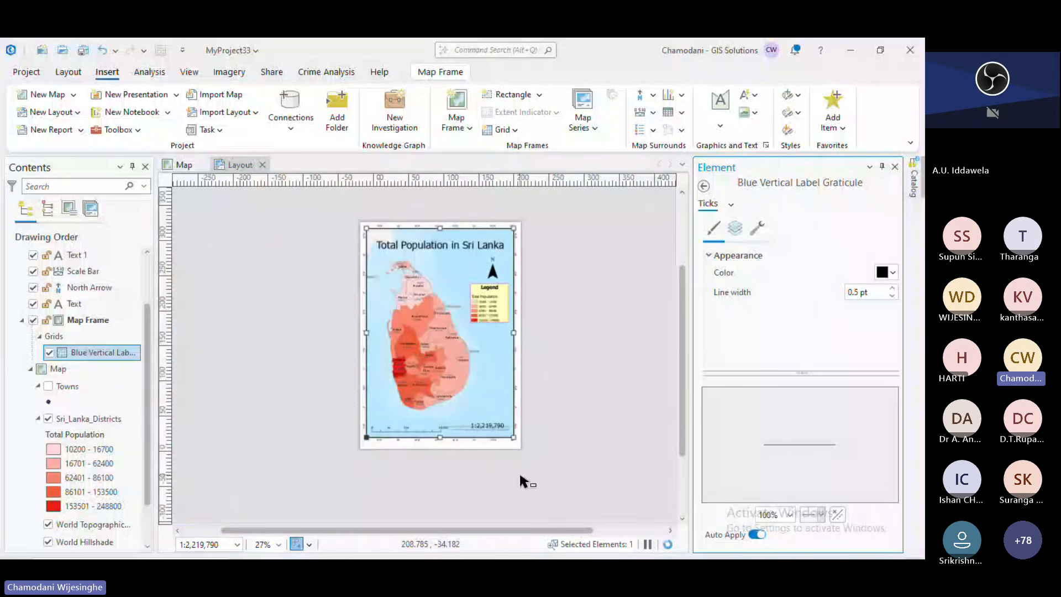
pyautogui.scroll(2, 522, 224)
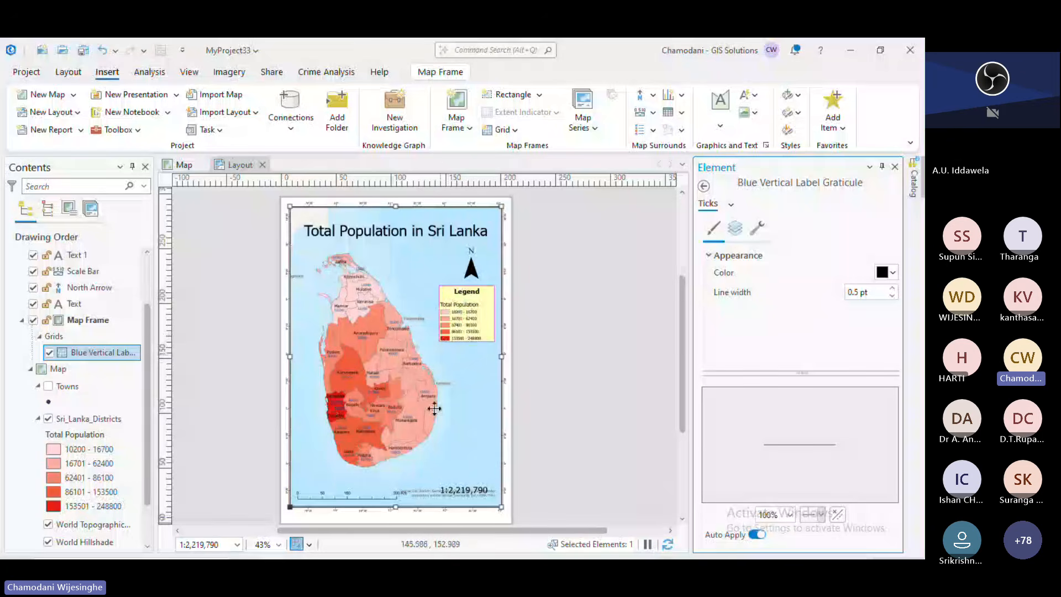
pyautogui.click(464, 297)
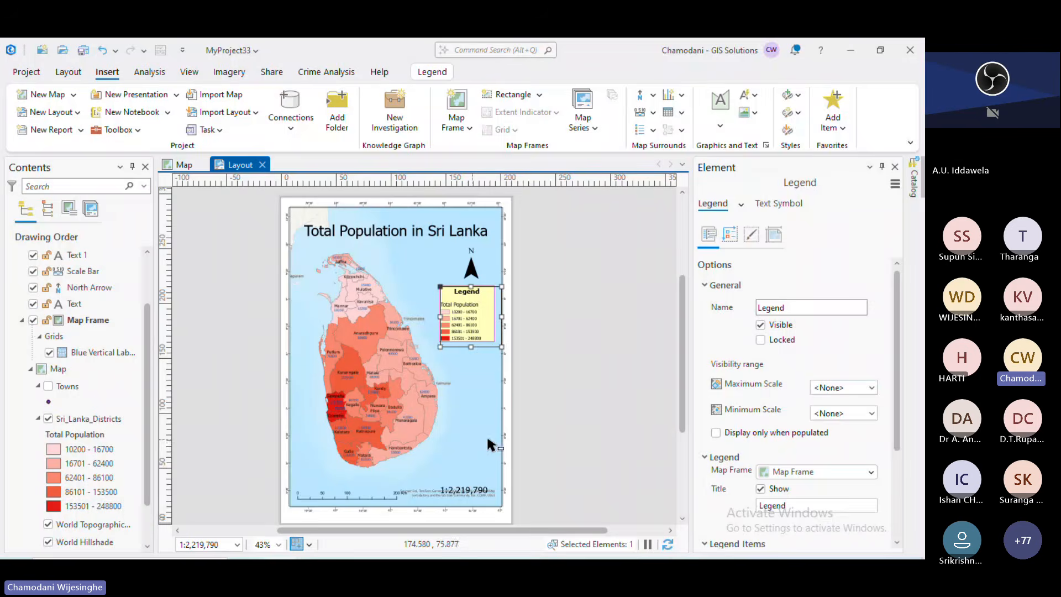
pyautogui.click(518, 449)
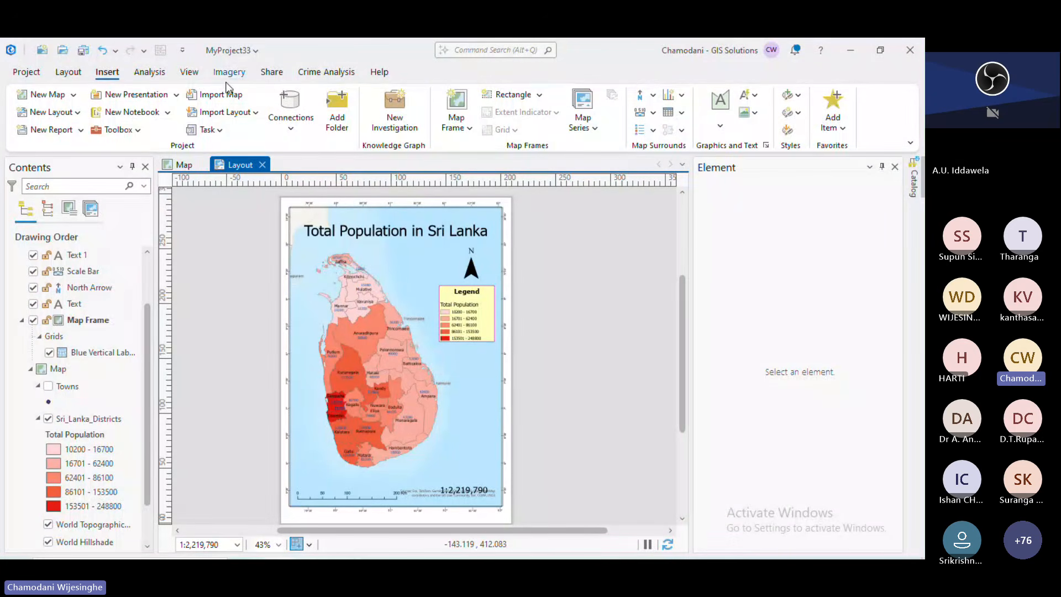
# Review the layout export settings and export the layout as a PDF with a vector resolution of 300 DPI.
pyautogui.click(272, 72)
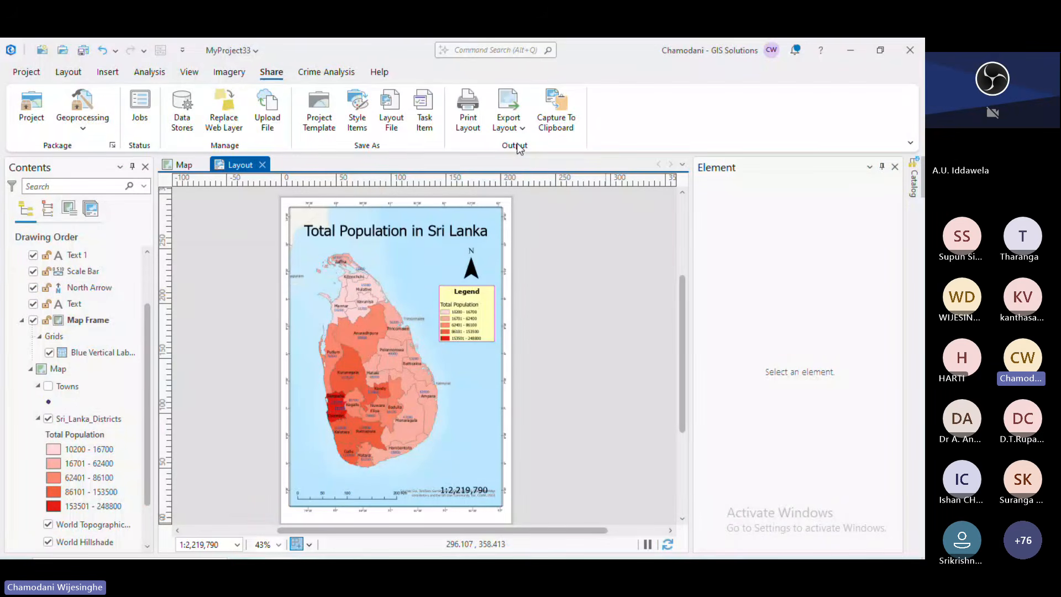
pyautogui.click(511, 103)
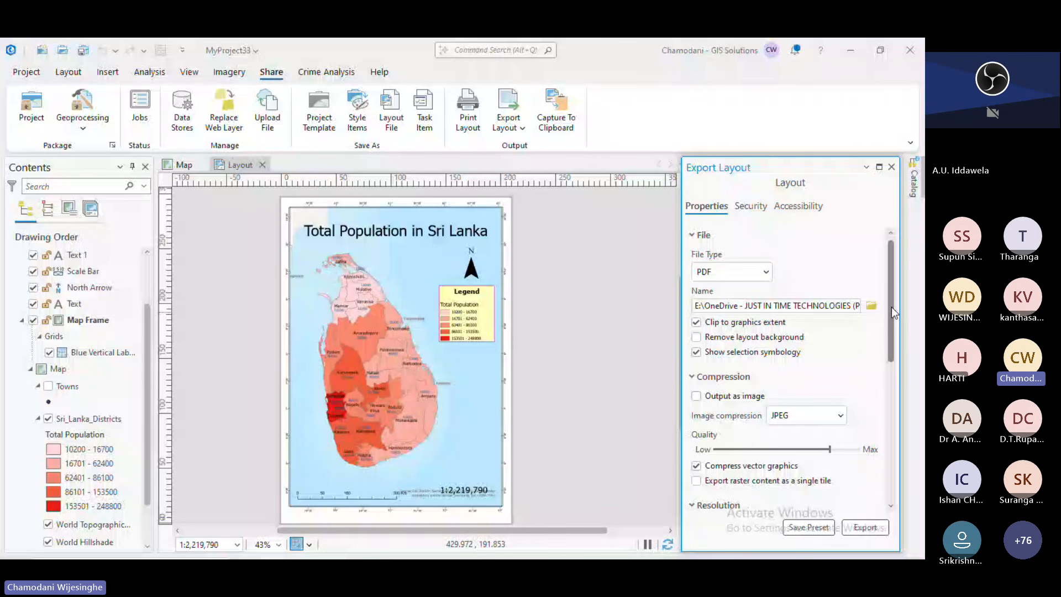
pyautogui.scroll(-2, 793, 356)
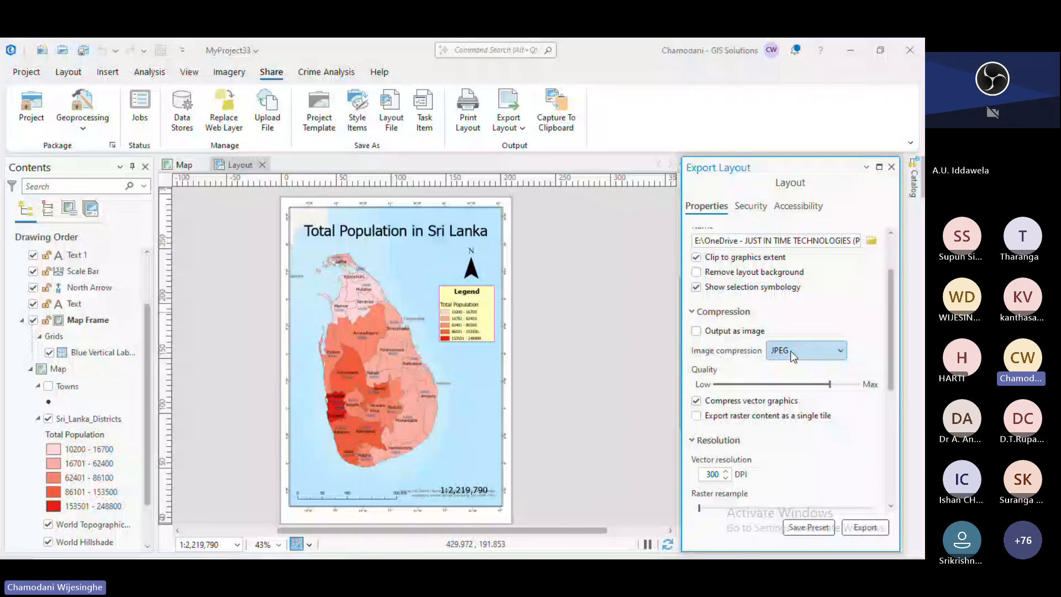
pyautogui.scroll(-1, 794, 355)
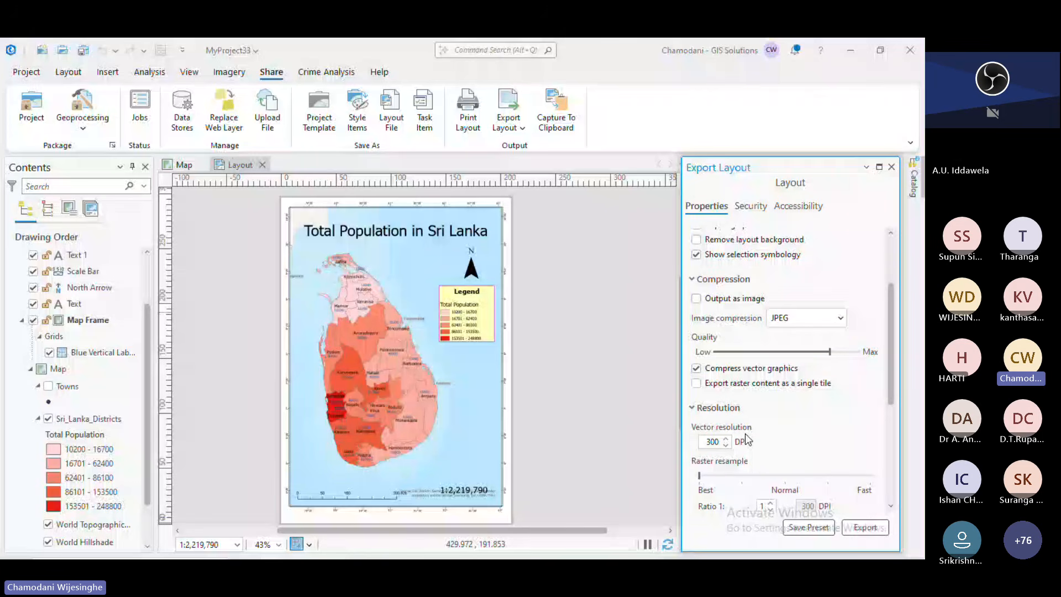
pyautogui.scroll(-7, 768, 437)
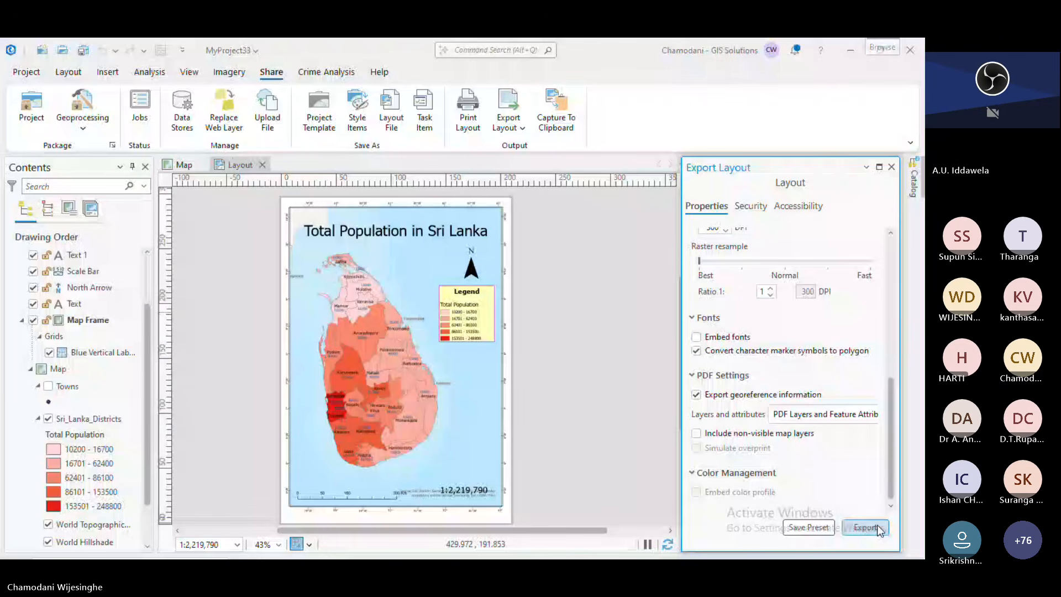
pyautogui.click(865, 527)
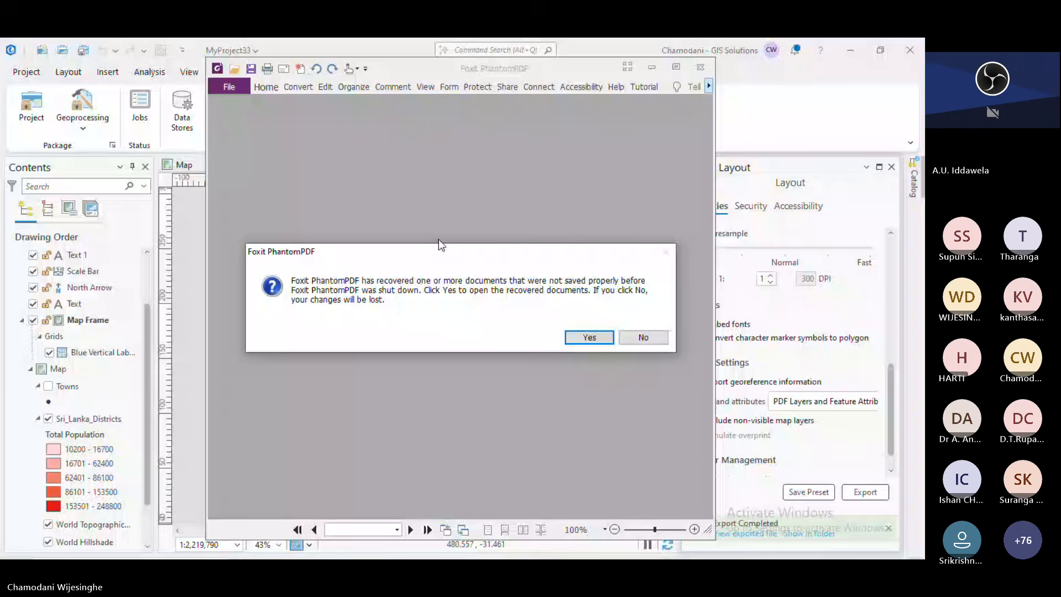
# Accept the recovery of unsaved documents in Foxit PhantomPDF, and open the exported Layout.pdf from the MyProject33 folder.
pyautogui.click(576, 337)
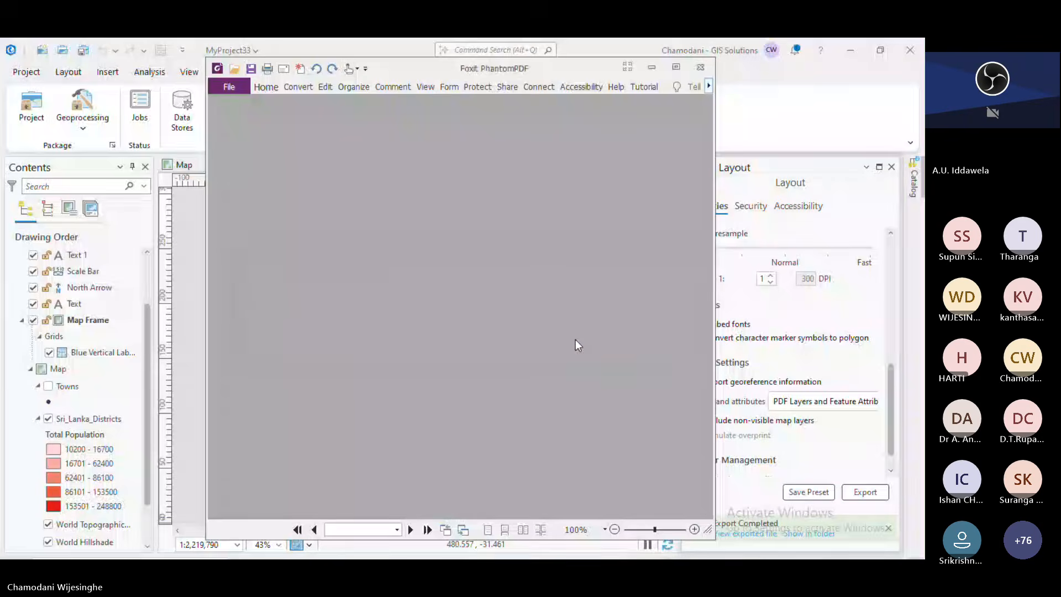
pyautogui.click(652, 68)
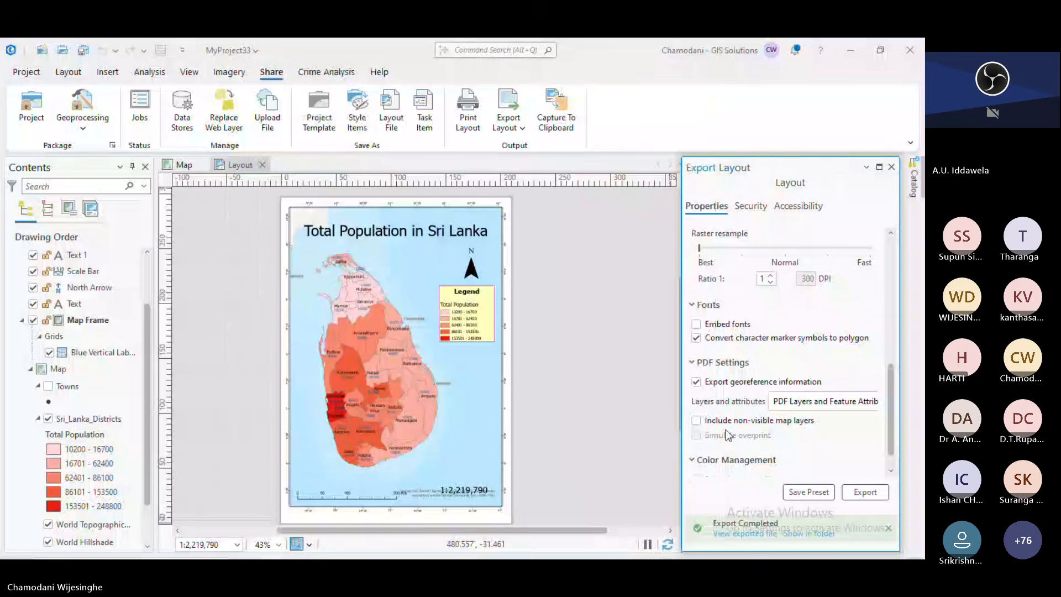
pyautogui.click(811, 534)
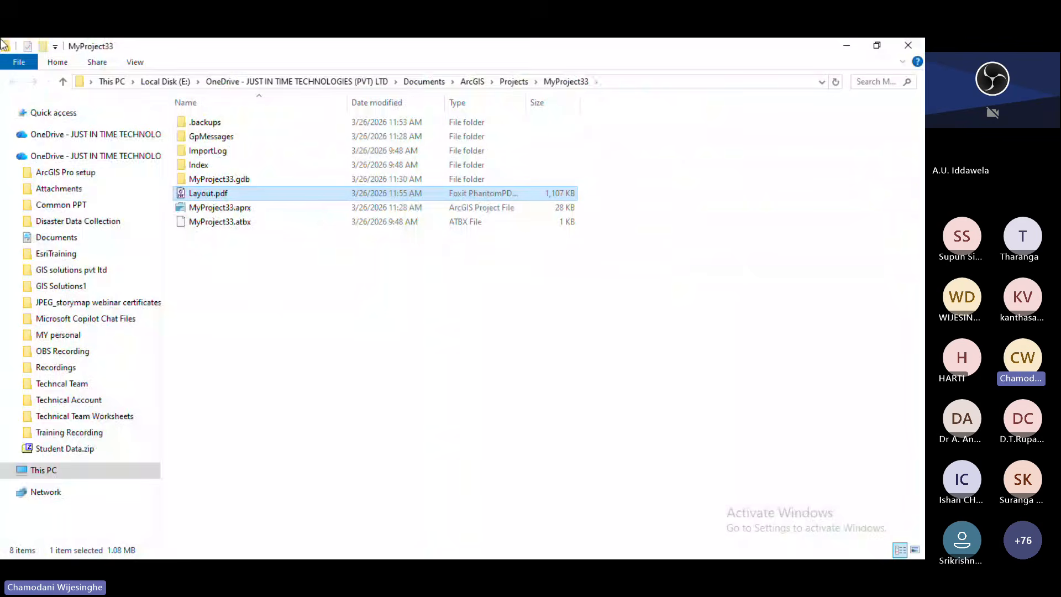
pyautogui.doubleClick(195, 195)
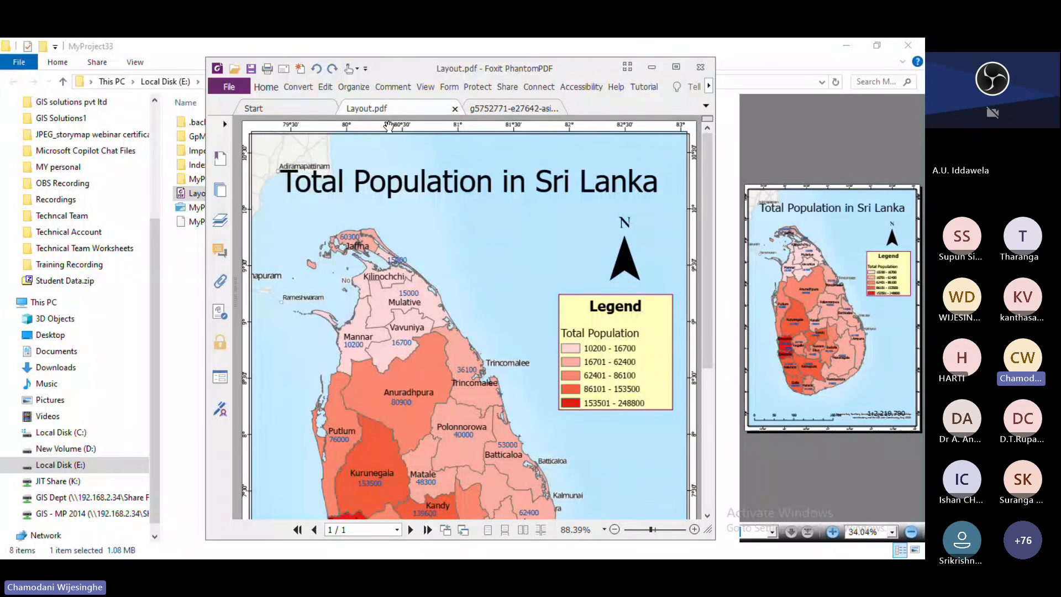
pyautogui.click(676, 67)
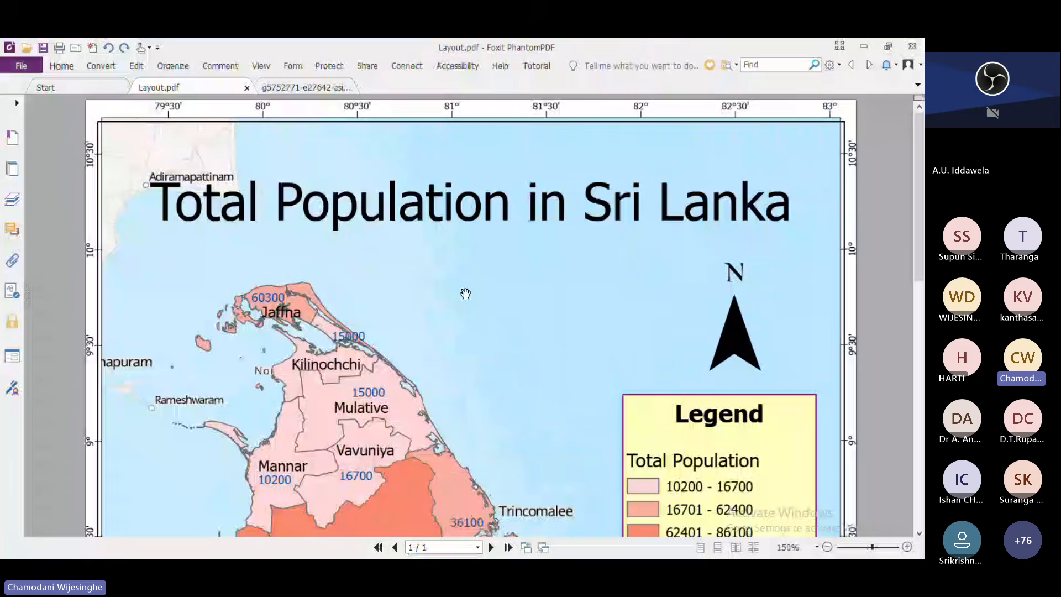
# Examine the exported map in Layout.pdf at a reduced zoom and switch back to the layout in ArcGIS Pro.
pyautogui.scroll(-2, 465, 294)
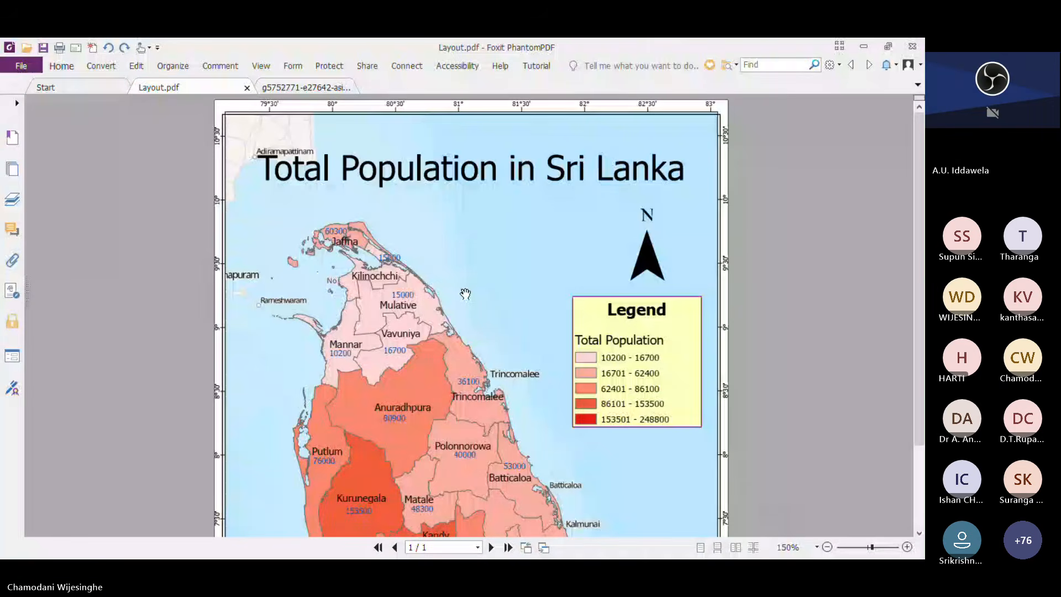
pyautogui.scroll(-3, 303, 474)
pyautogui.scroll(3, 362, 397)
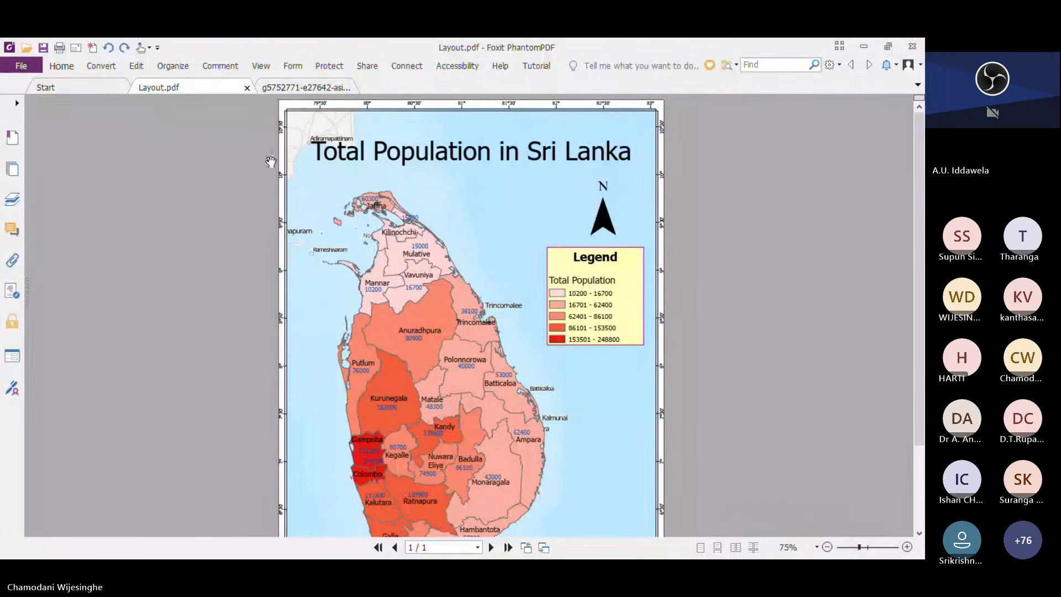
pyautogui.click(865, 47)
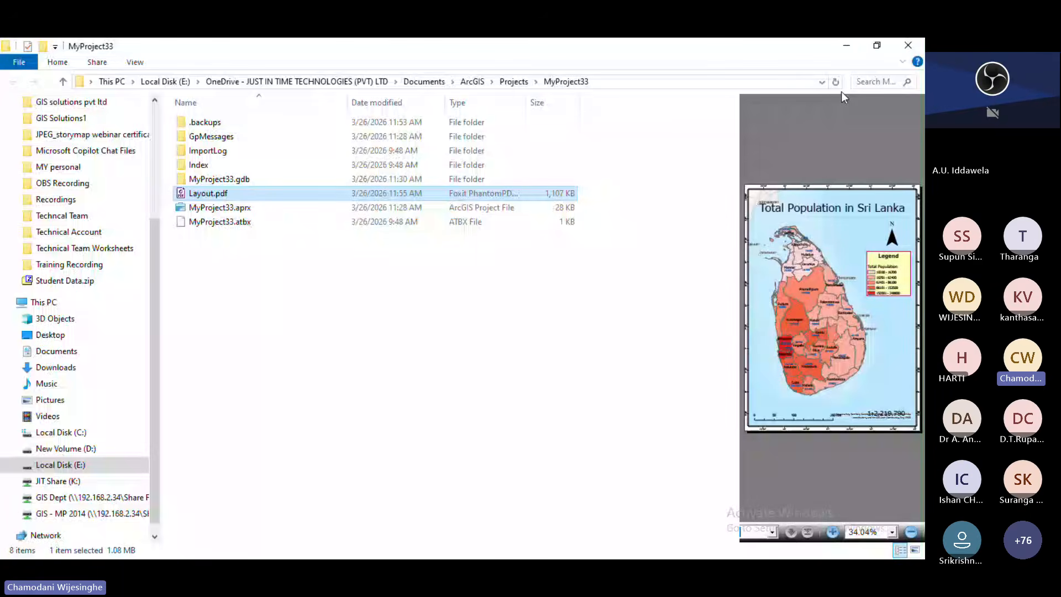
pyautogui.click(846, 45)
# Narrow the map frame by moving its left edge slightly inward, leaving more page margin for the coordinate labels.
pyautogui.click(289, 313)
pyautogui.moveTo(290, 356); pyautogui.dragTo(298, 356)
pyautogui.moveTo(501, 356); pyautogui.dragTo(502, 357)
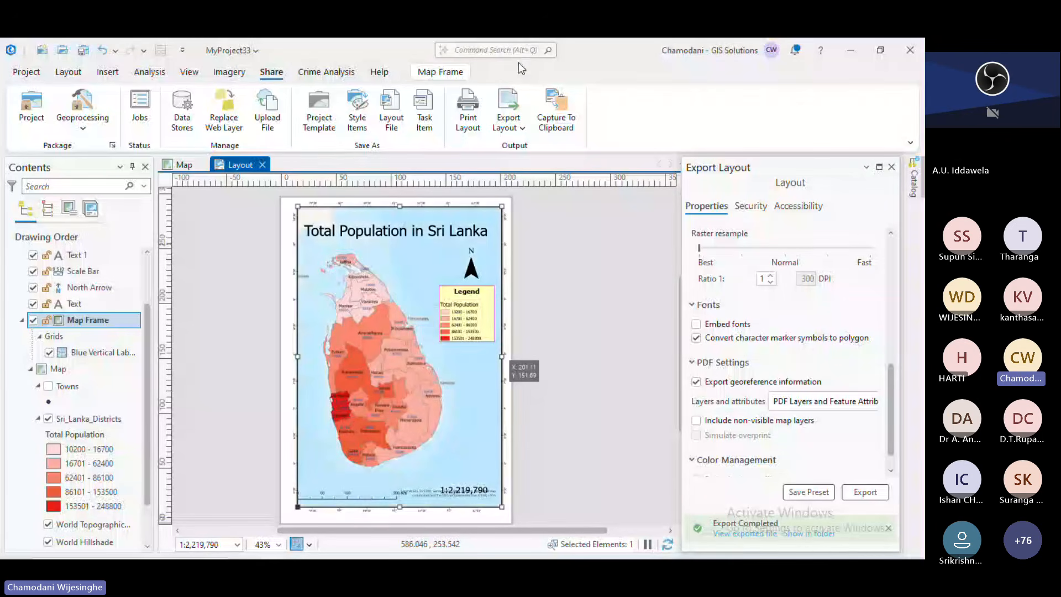
pyautogui.press('super+d')
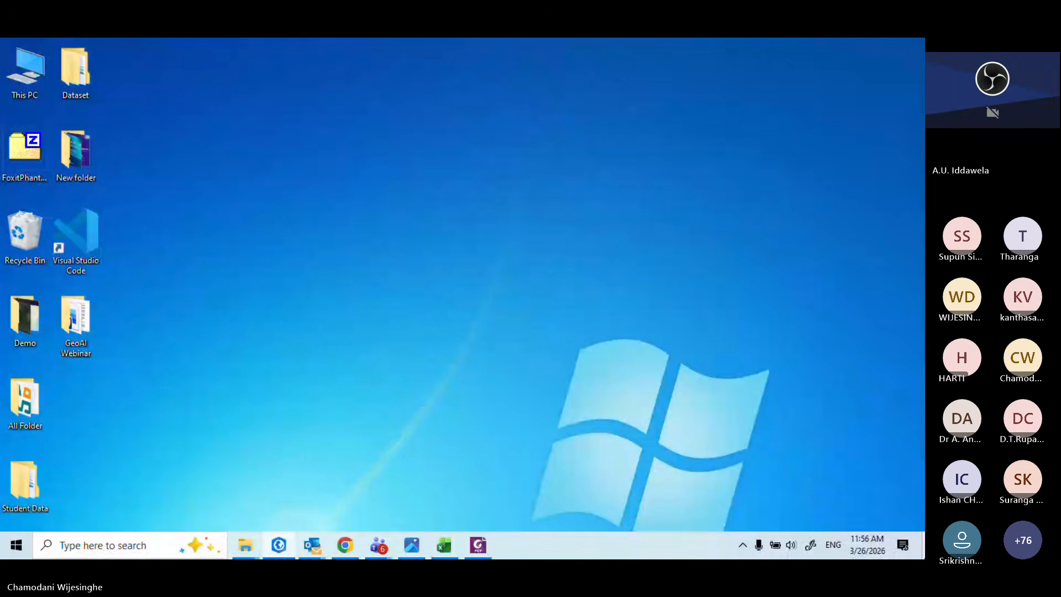
pyautogui.click(279, 545)
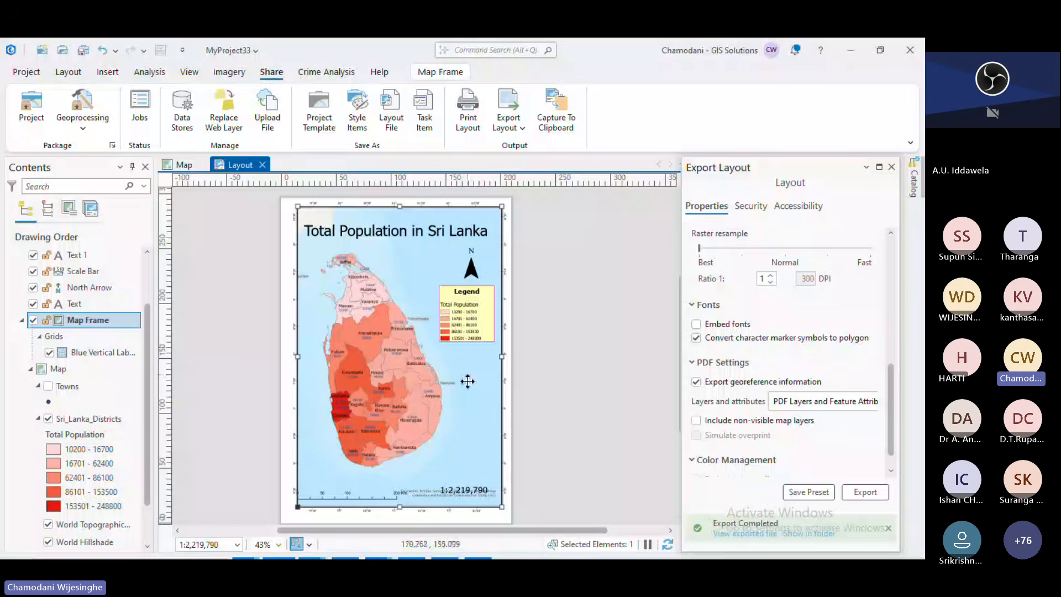